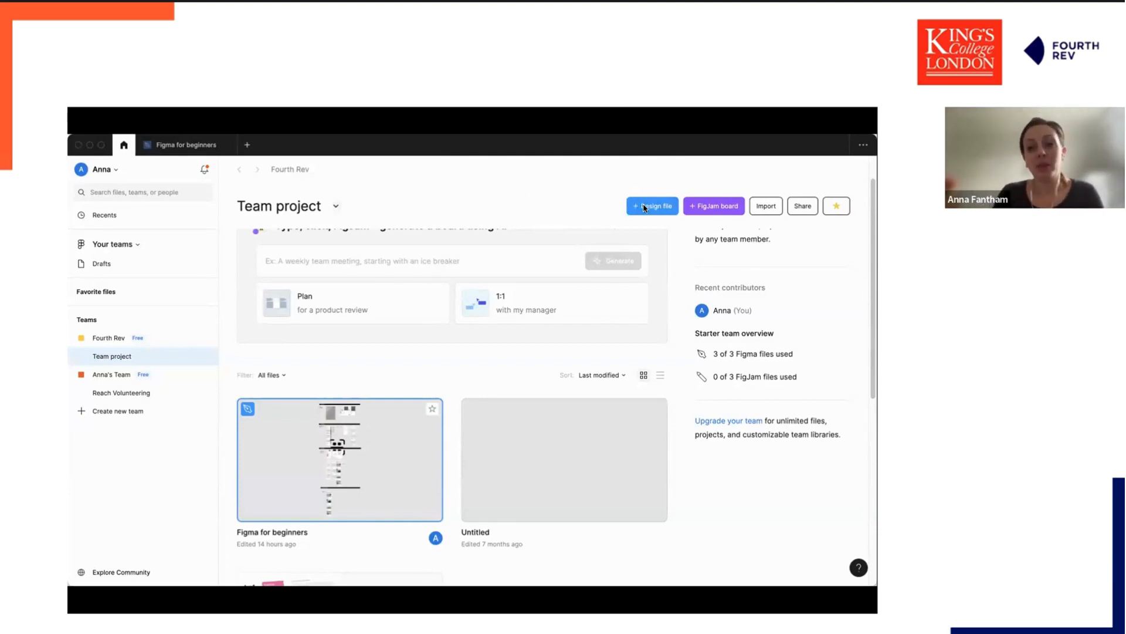
Open the Figma for beginners file and examine the hand-drawn sketch in the 1. IDEATING section.
{"action": "double_click", "coordinate": [398, 440]}
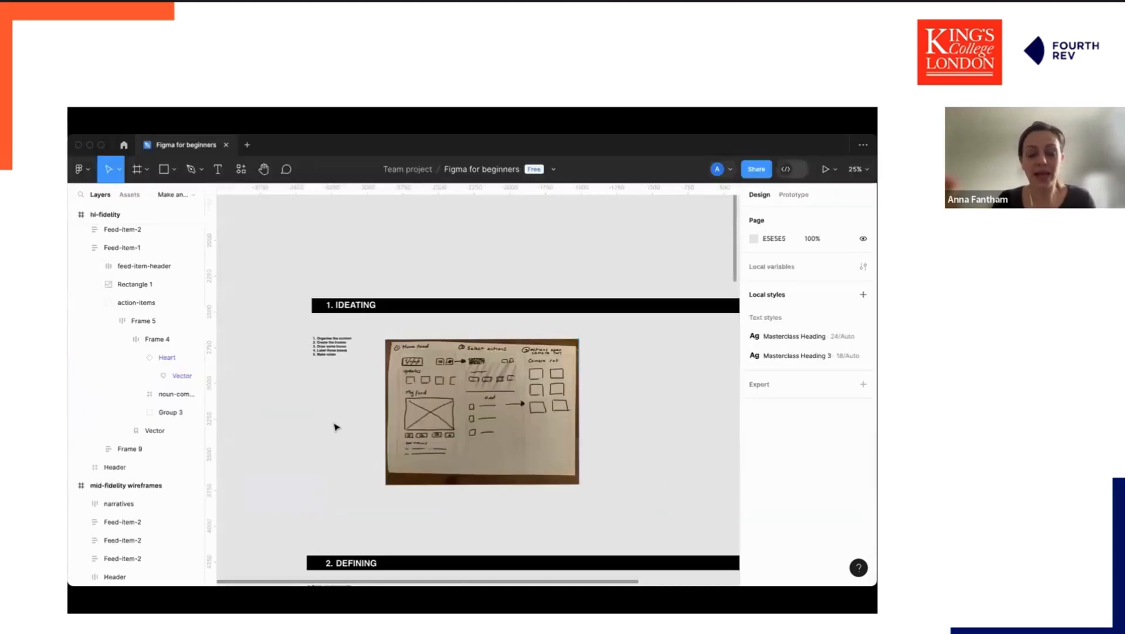
{"action": "scroll", "coordinate": [336, 427], "scroll_direction": "up", "scroll_amount": 1}
{"action": "scroll", "coordinate": [336, 427], "scroll_direction": "right", "scroll_amount": 1}
{"action": "scroll", "coordinate": [336, 427], "scroll_direction": "right", "scroll_amount": 2}
{"action": "scroll", "coordinate": [336, 427], "scroll_direction": "down", "scroll_amount": 2}
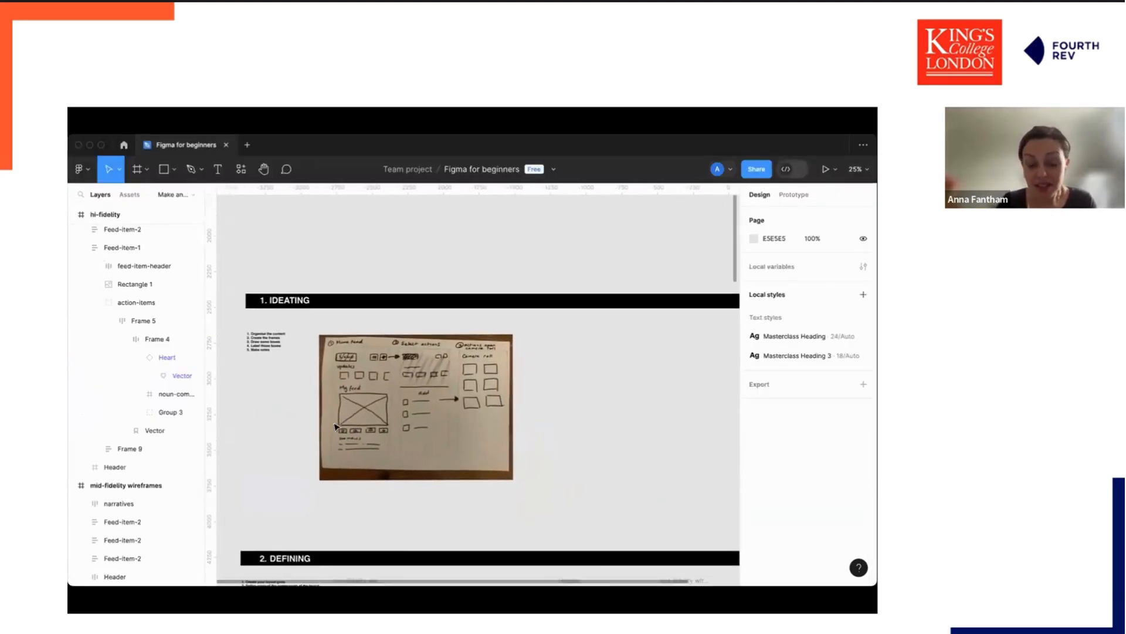
{"action": "scroll", "coordinate": [336, 427], "scroll_direction": "down", "scroll_amount": 2}
{"action": "scroll", "coordinate": [336, 427], "scroll_direction": "left", "scroll_amount": 1}
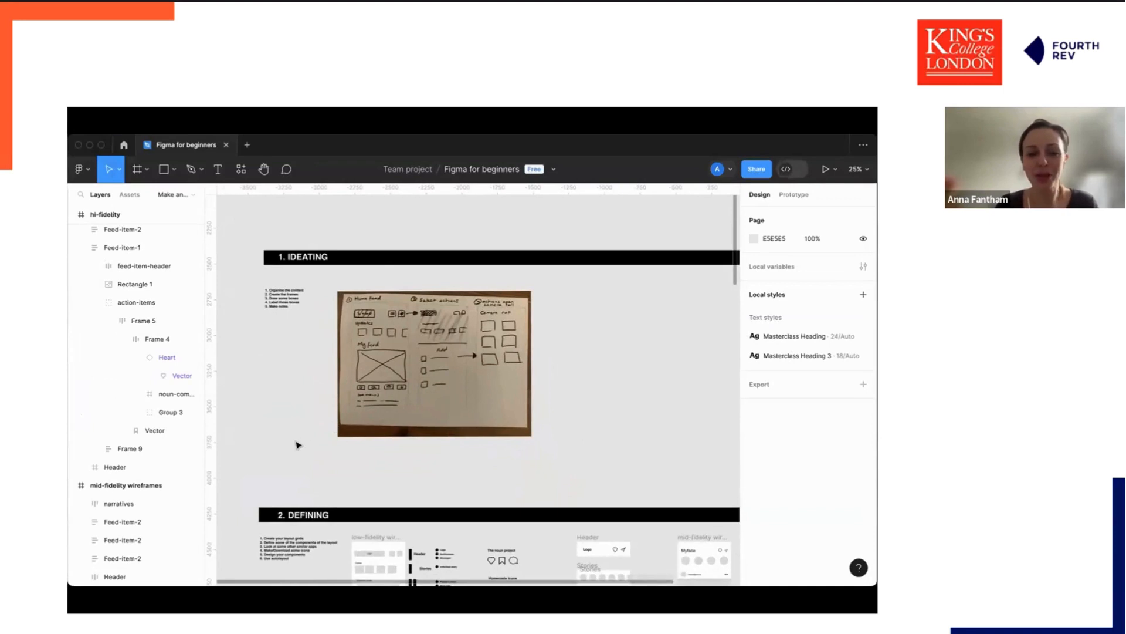
{"action": "scroll", "coordinate": [297, 445], "scroll_direction": "up", "scroll_amount": 2}
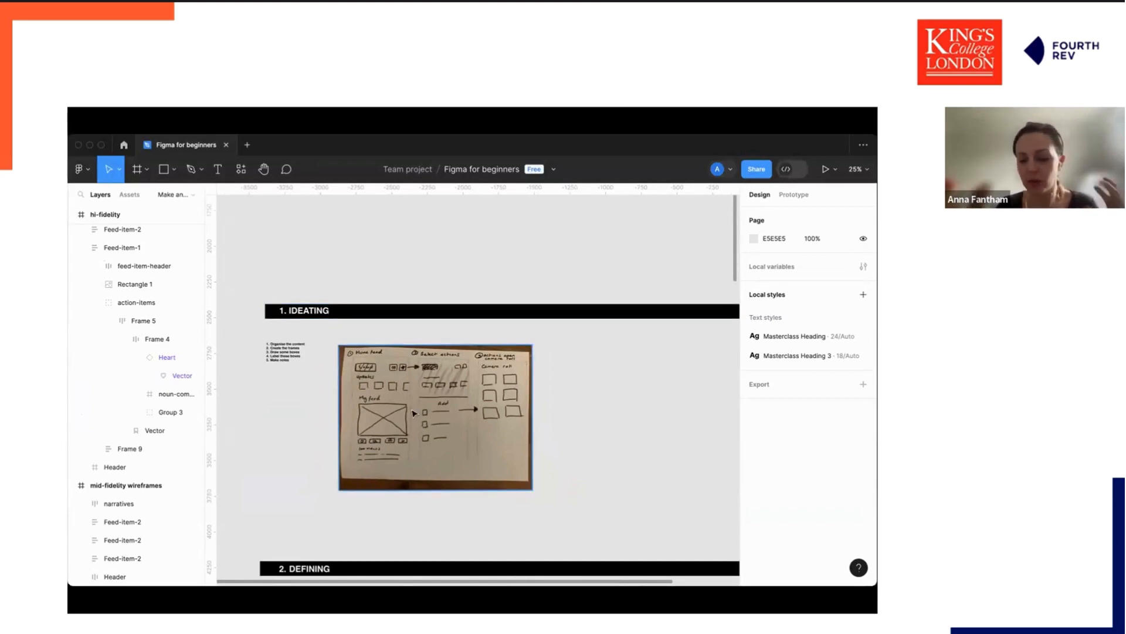
{"action": "scroll", "coordinate": [414, 412], "scroll_direction": "up", "scroll_amount": 3}
{"action": "scroll", "coordinate": [413, 413], "scroll_direction": "left", "scroll_amount": 5}
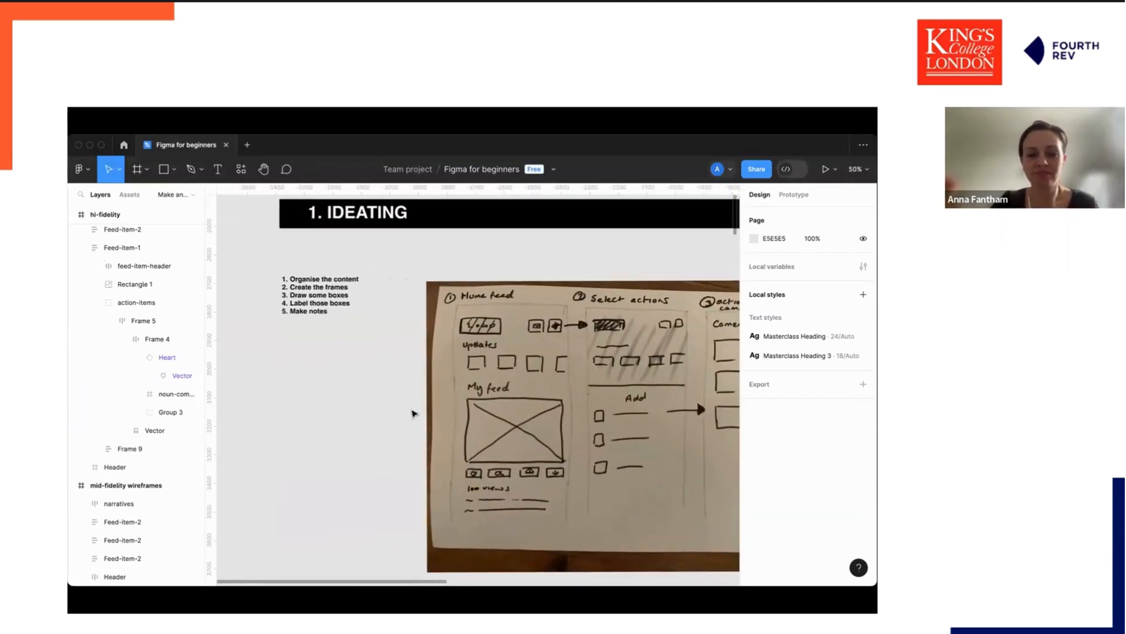
{"action": "scroll", "coordinate": [414, 414], "scroll_direction": "right", "scroll_amount": 1}
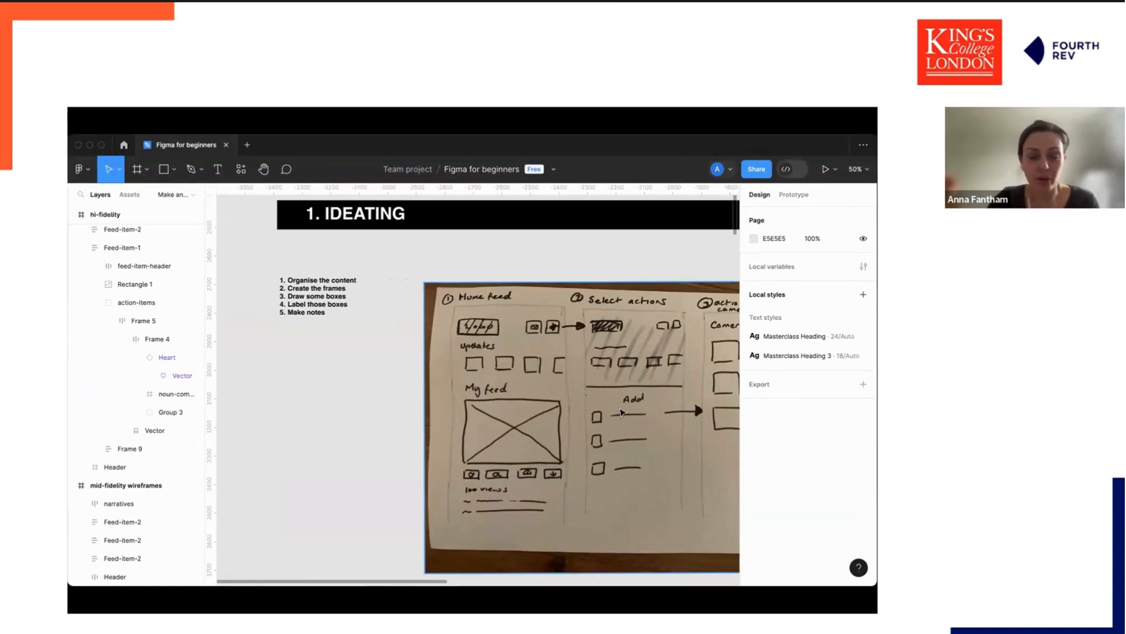
{"action": "key", "text": "super+minus"}
{"action": "scroll", "coordinate": [527, 468], "scroll_direction": "right", "scroll_amount": 2}
{"action": "scroll", "coordinate": [527, 468], "scroll_direction": "right", "scroll_amount": 2}
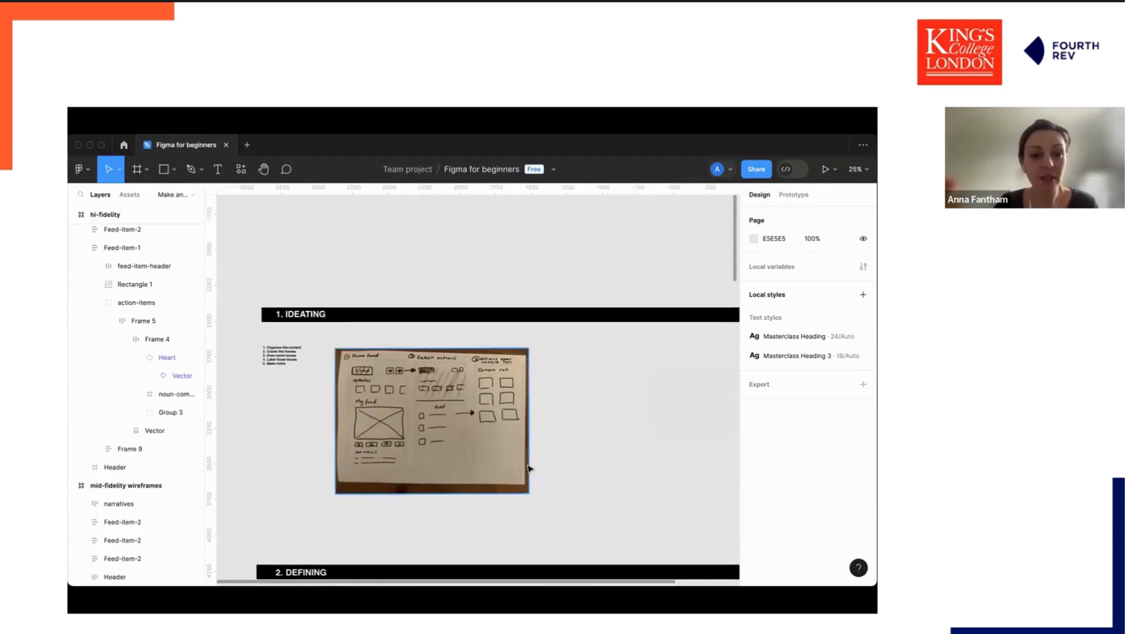
{"action": "scroll", "coordinate": [527, 469], "scroll_direction": "up", "scroll_amount": 1}
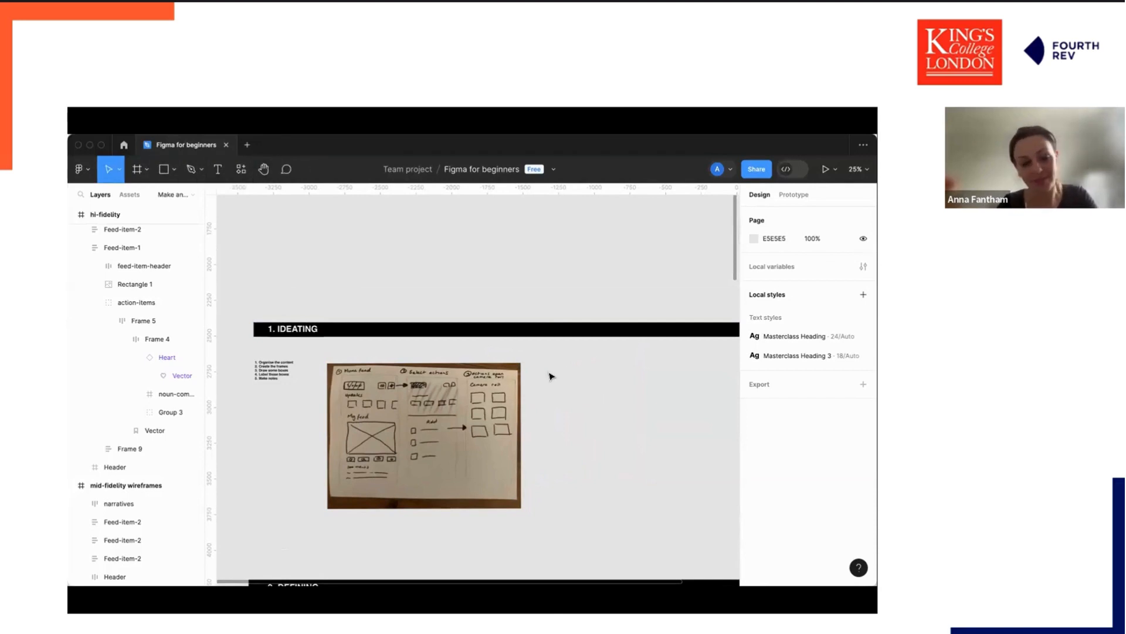
Add a bold text label reading Logo beside the ideation sketch with font size 40.
{"action": "key", "text": "t"}
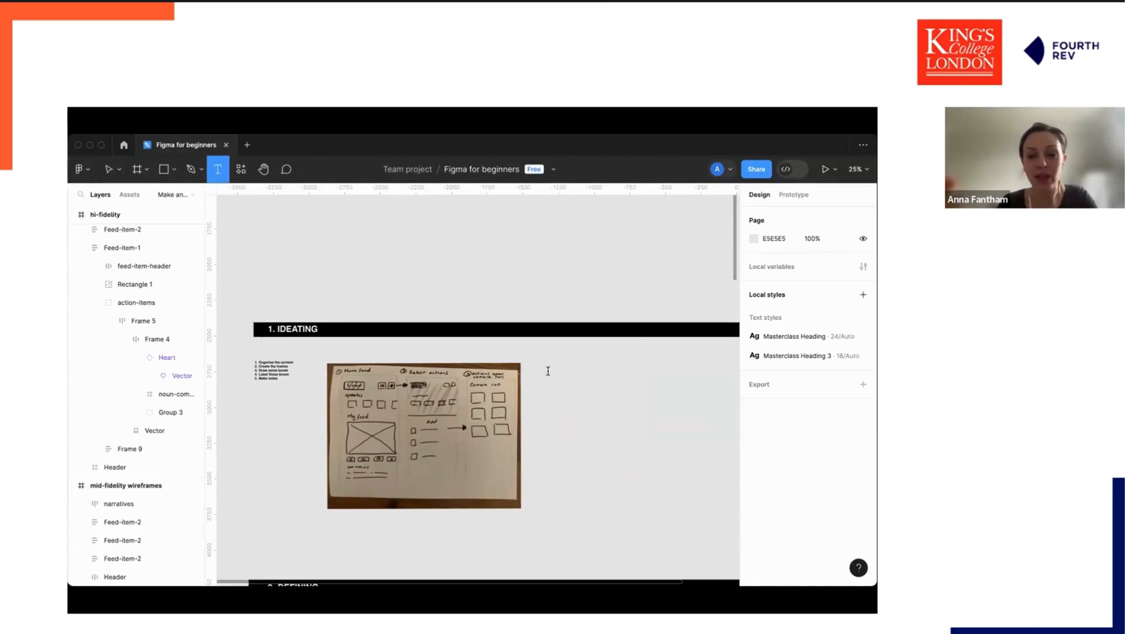
{"action": "left_click", "coordinate": [549, 373]}
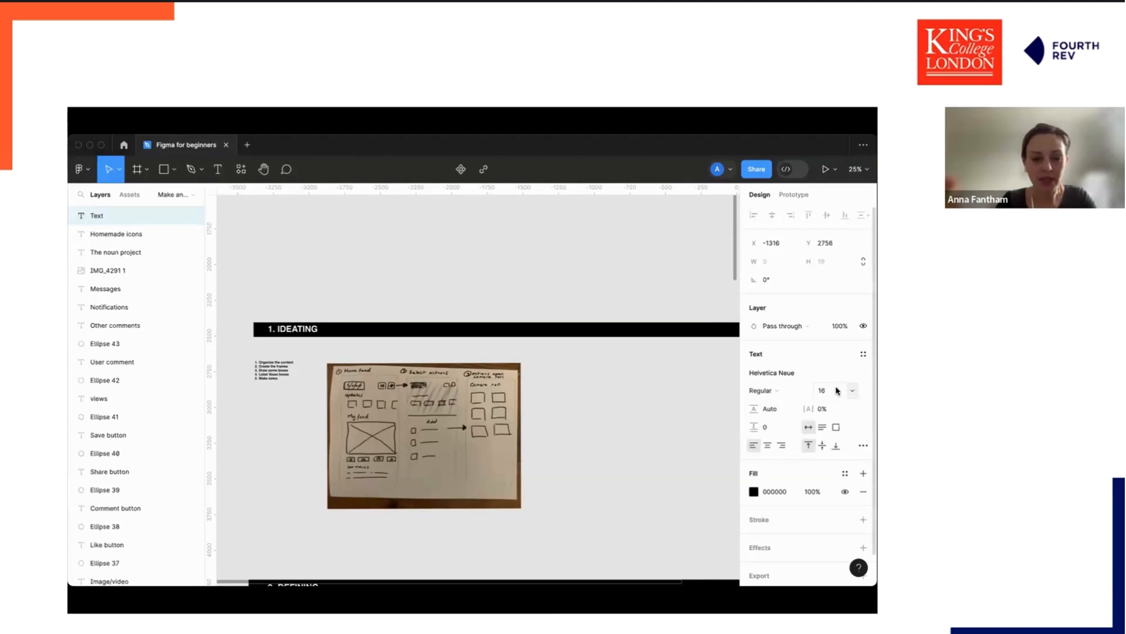
{"action": "type", "text": "L"}
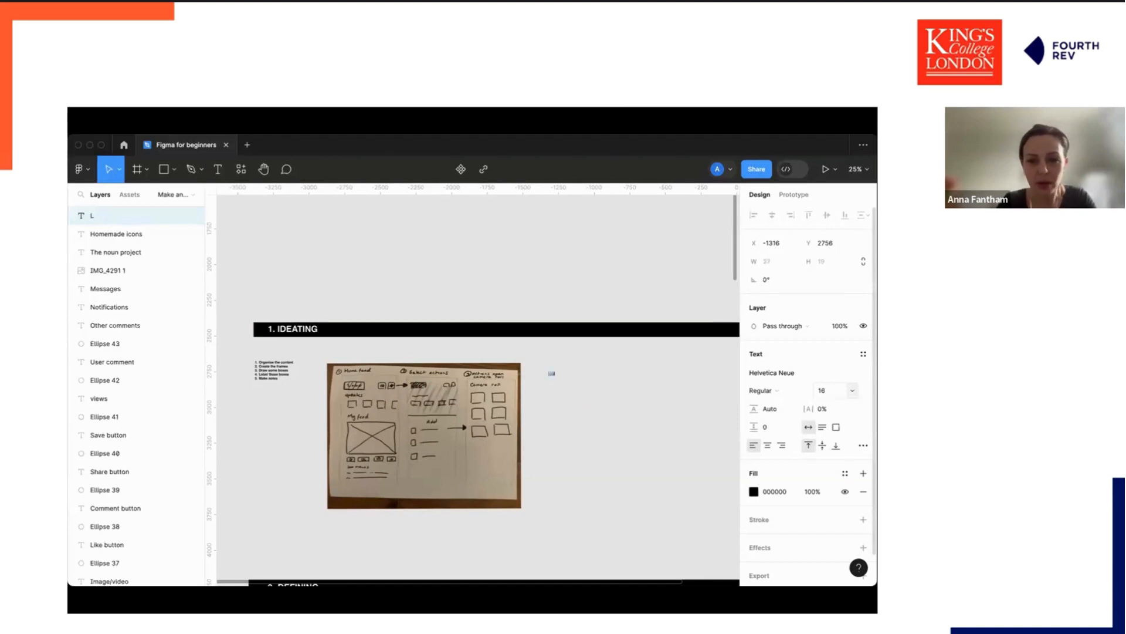
{"action": "left_click", "coordinate": [835, 390]}
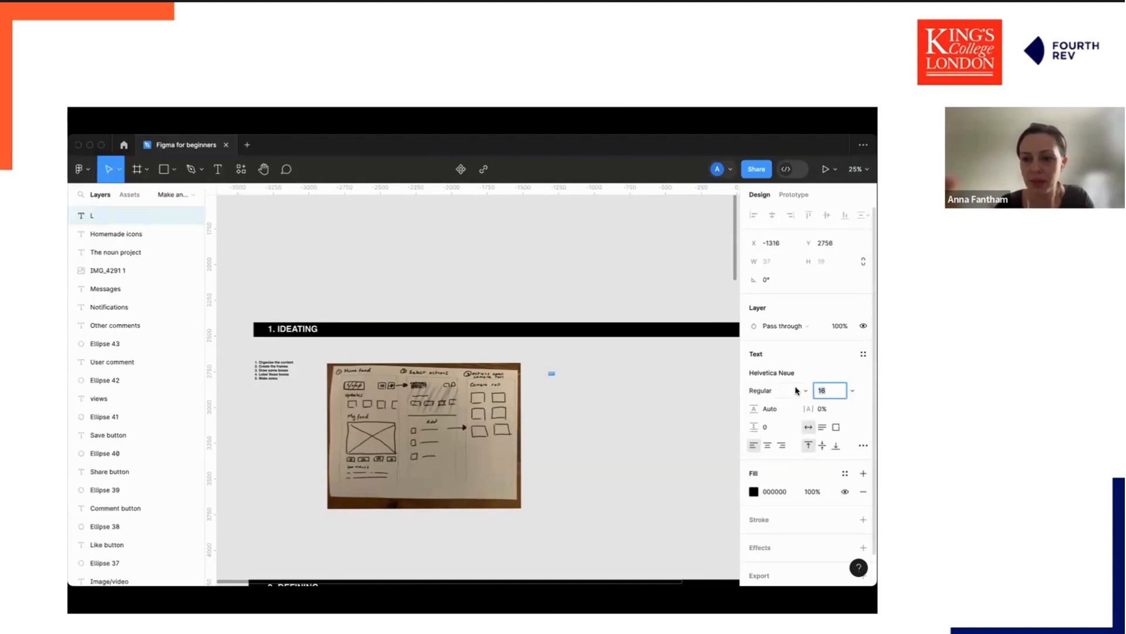
{"action": "type", "text": "40"}
{"action": "key", "text": "Return"}
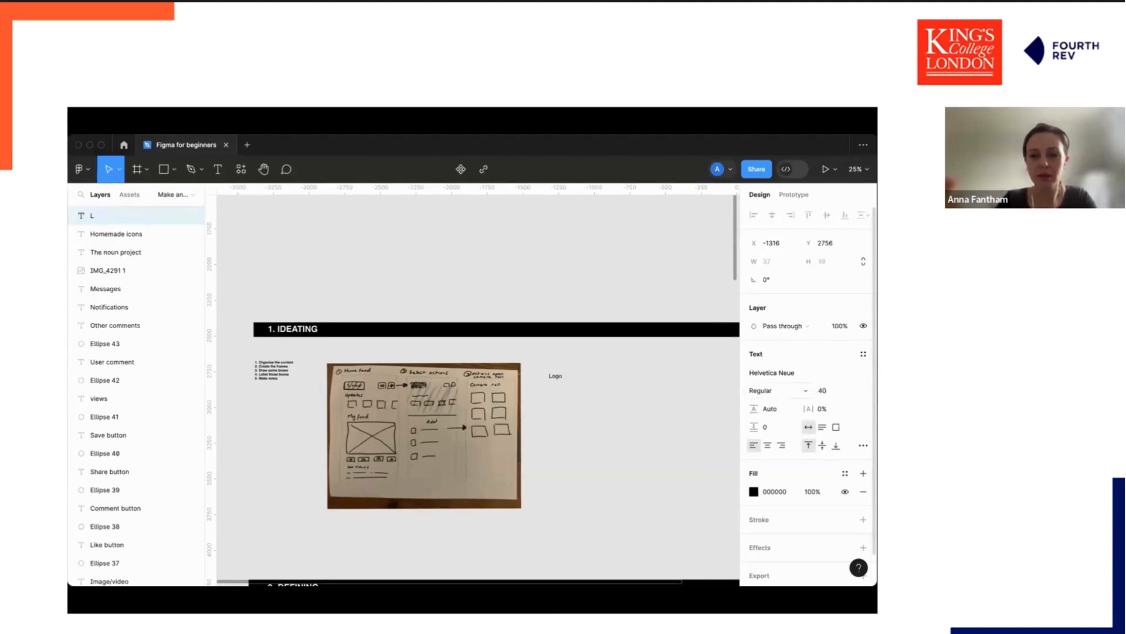
{"action": "left_click", "coordinate": [677, 411]}
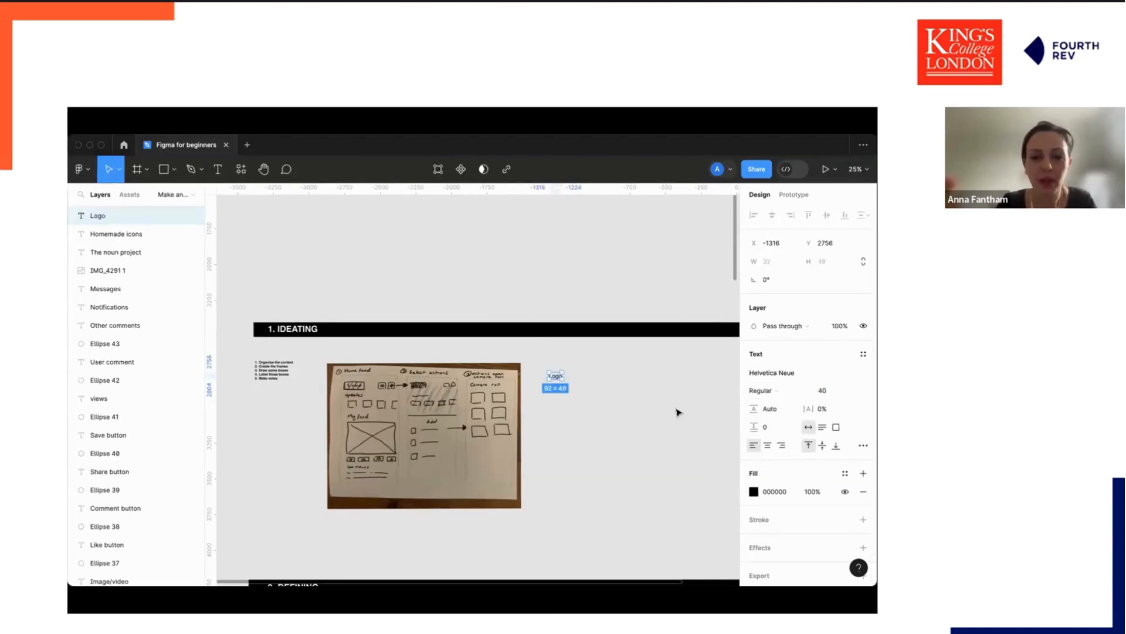
{"action": "key", "text": "super+b"}
{"action": "left_click", "coordinate": [556, 381]}
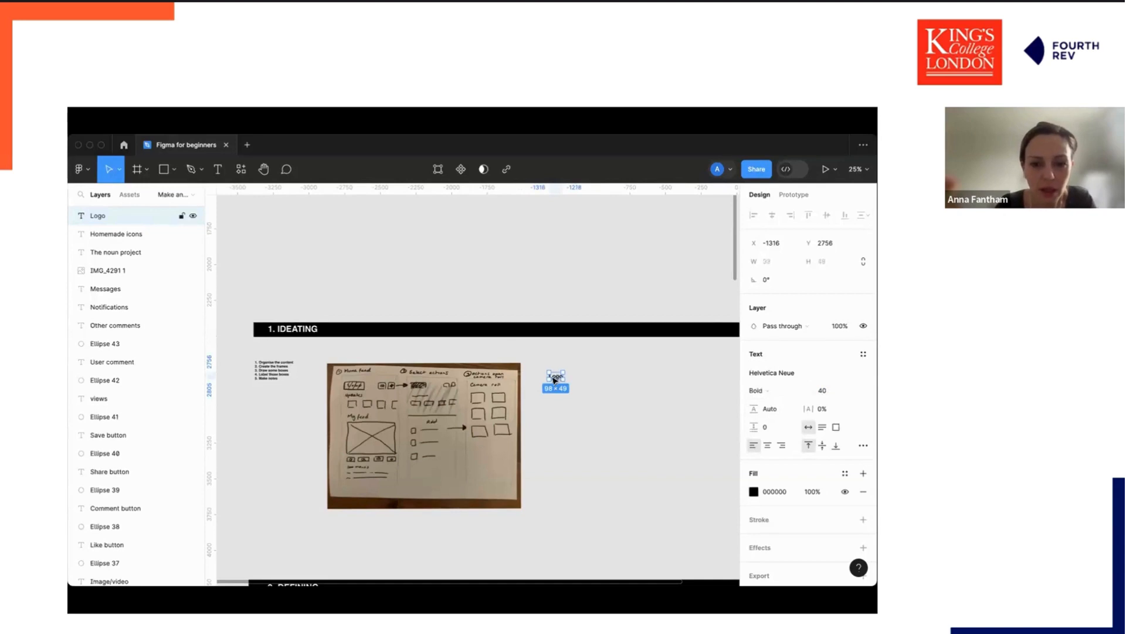
Duplicate the Logo label, move the copy just below it, and change its text to Messaging button.
{"action": "key", "text": "super+d"}
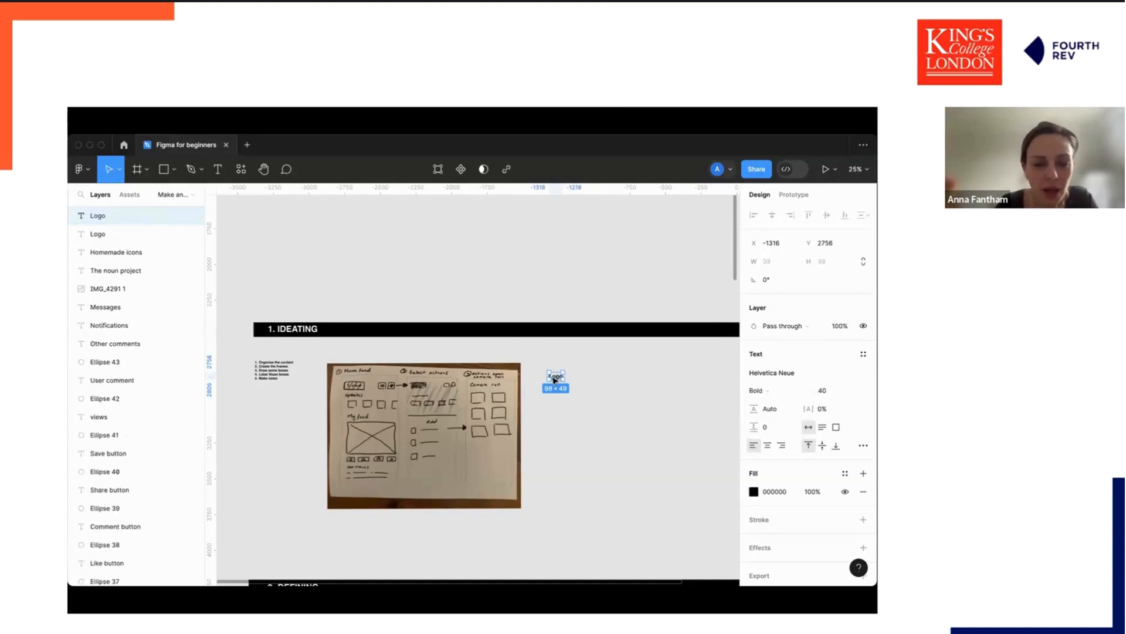
{"action": "left_click_drag", "start_coordinate": [555, 380], "coordinate": [555, 386]}
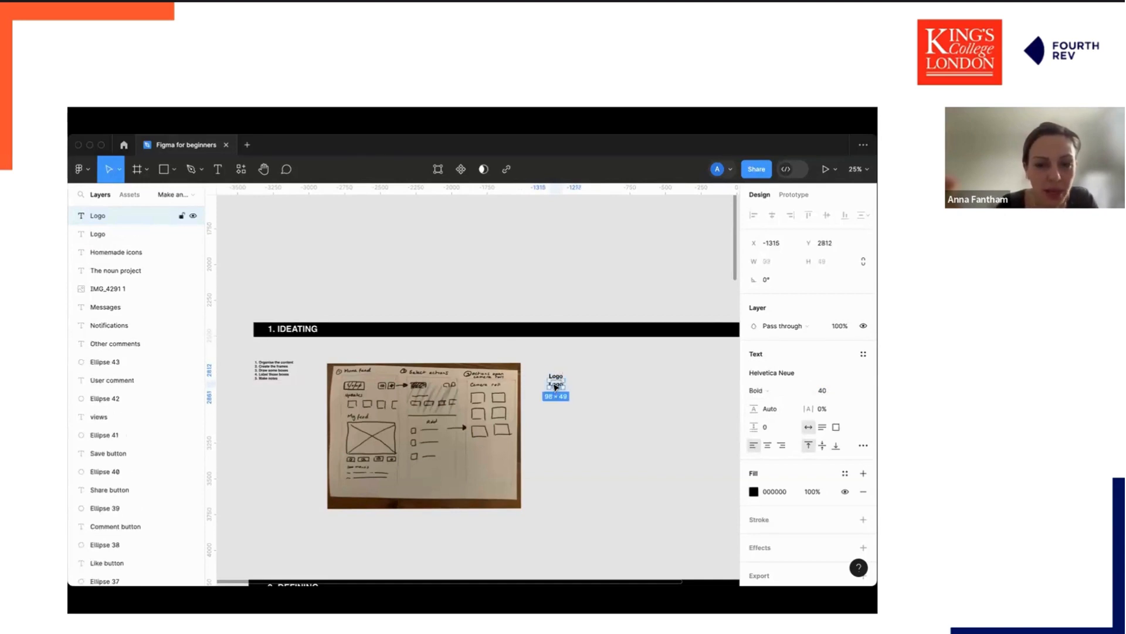
{"action": "double_click", "coordinate": [555, 386]}
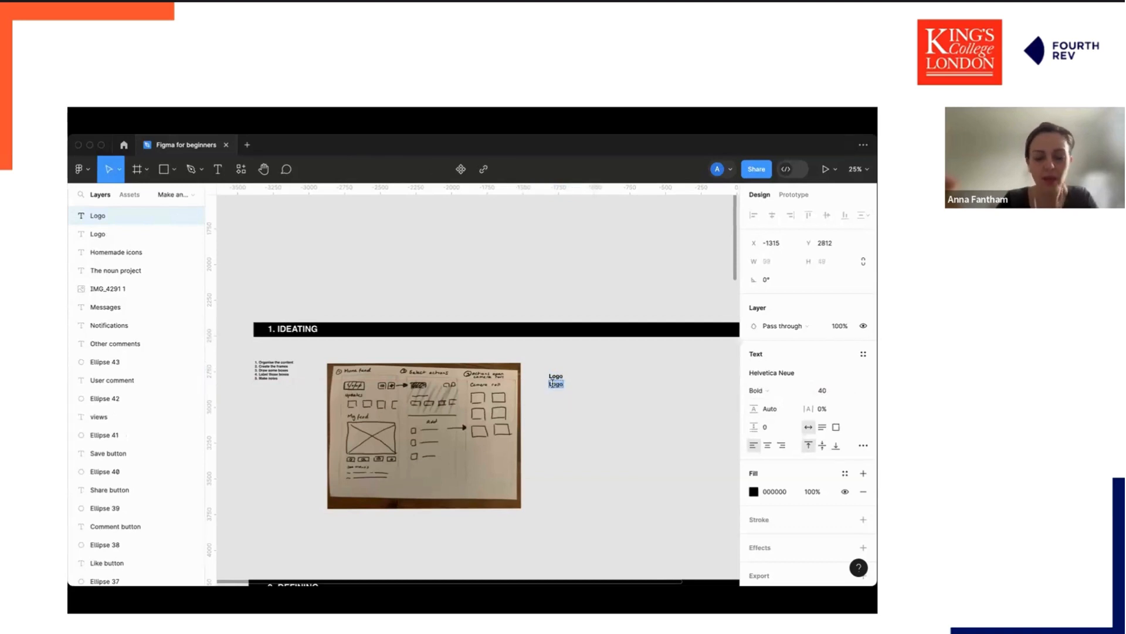
{"action": "type", "text": "Messaging button"}
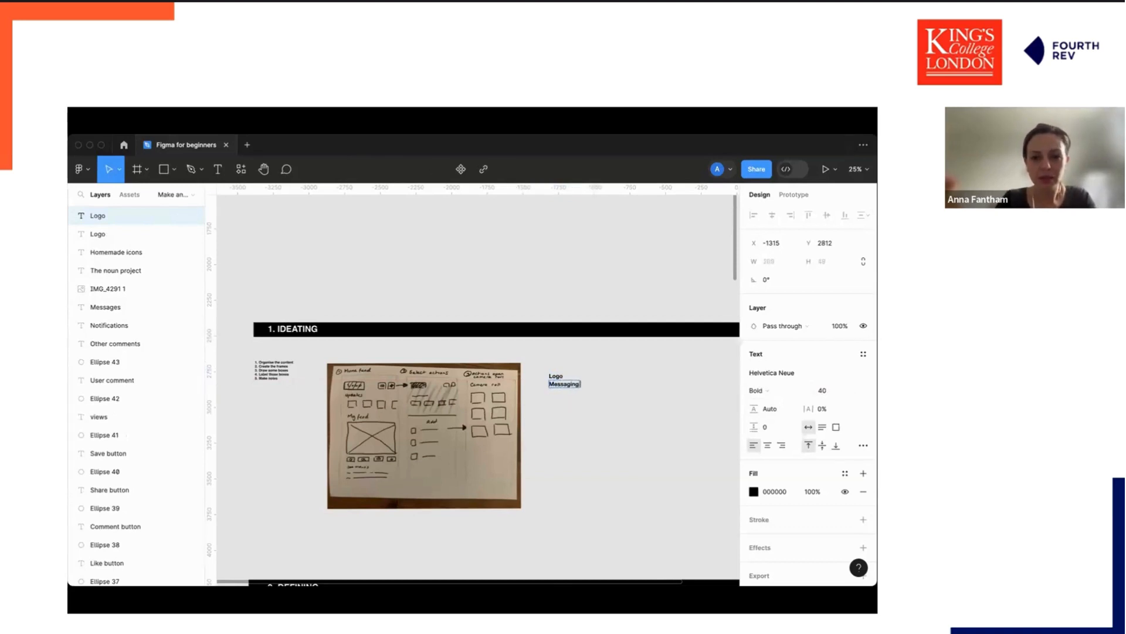
{"action": "key", "text": "Return"}
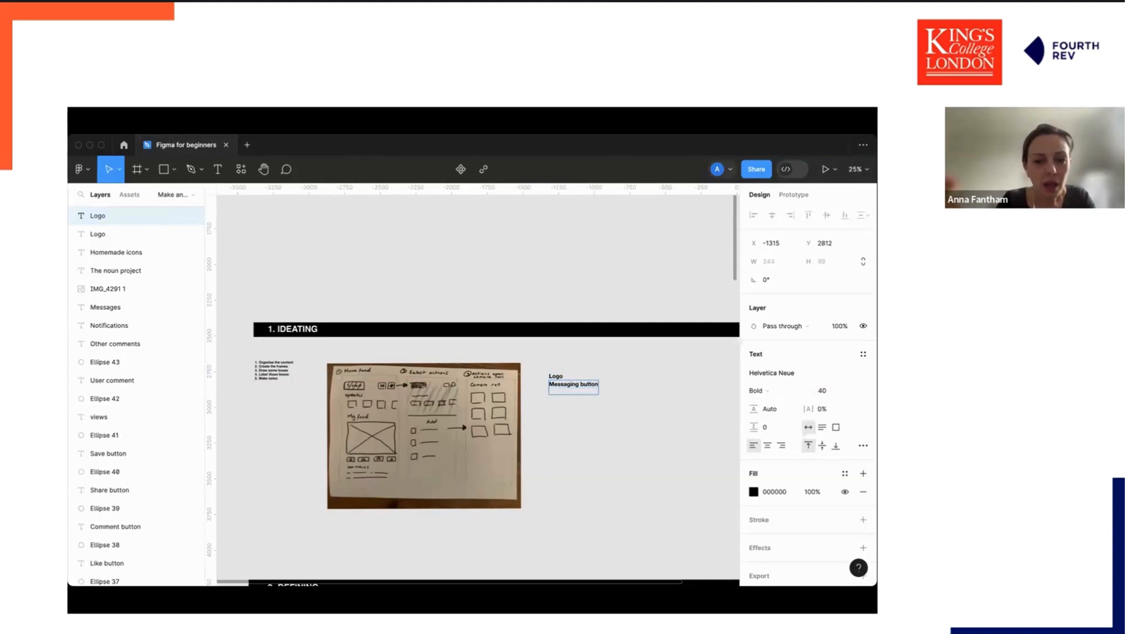
{"action": "key", "text": "BackSpace"}
{"action": "key", "text": "Escape"}
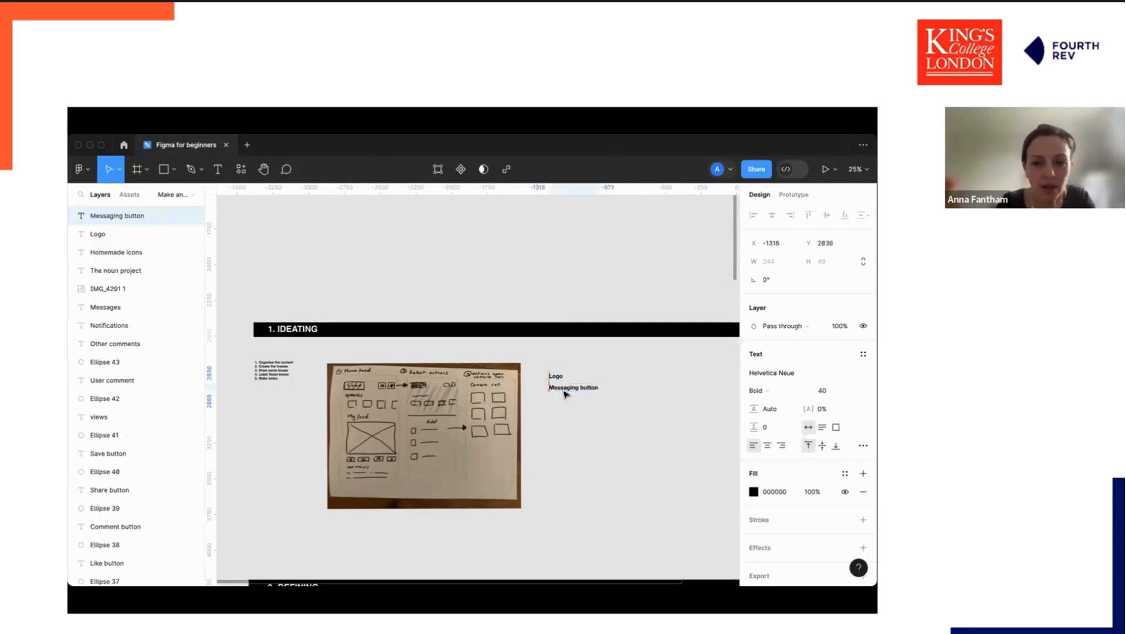
Duplicate the Messaging button label, move the copy below it, and change its text to Action button.
{"action": "key", "text": "ctrl+d"}
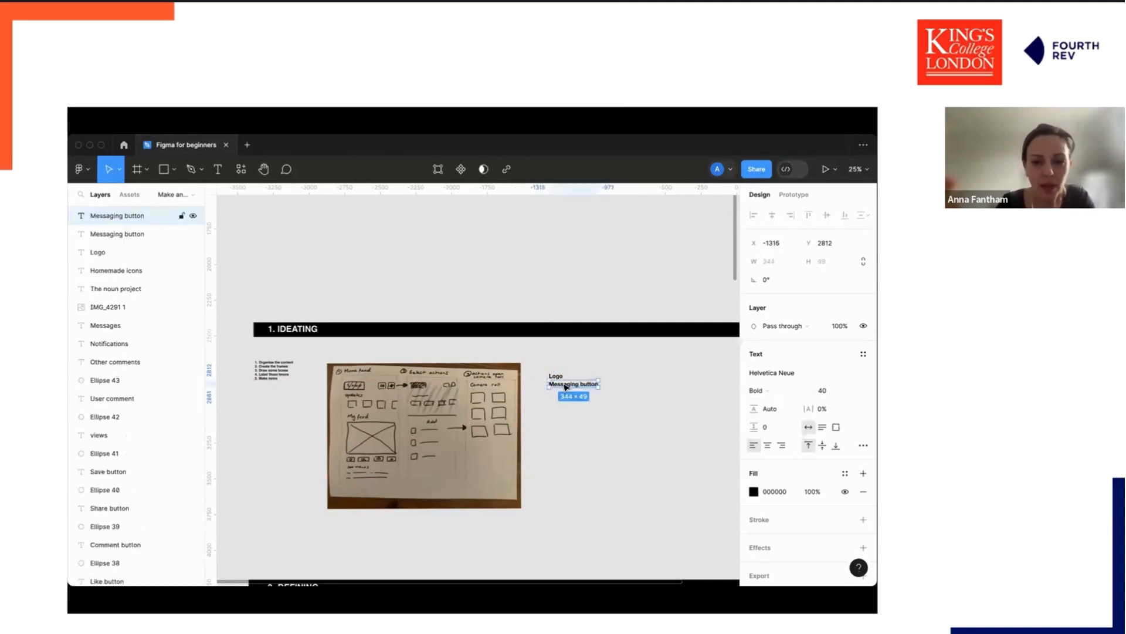
{"action": "key", "text": "ctrl+d"}
{"action": "left_click_drag", "start_coordinate": [566, 388], "coordinate": [563, 399]}
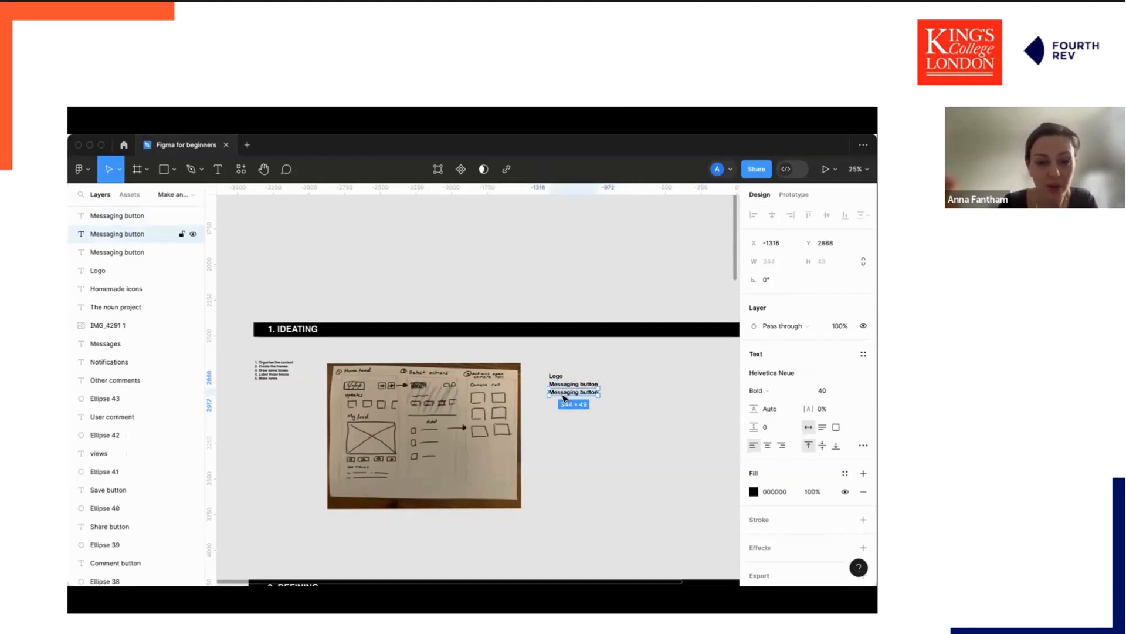
{"action": "double_click", "coordinate": [566, 392]}
{"action": "type", "text": "Acti"}
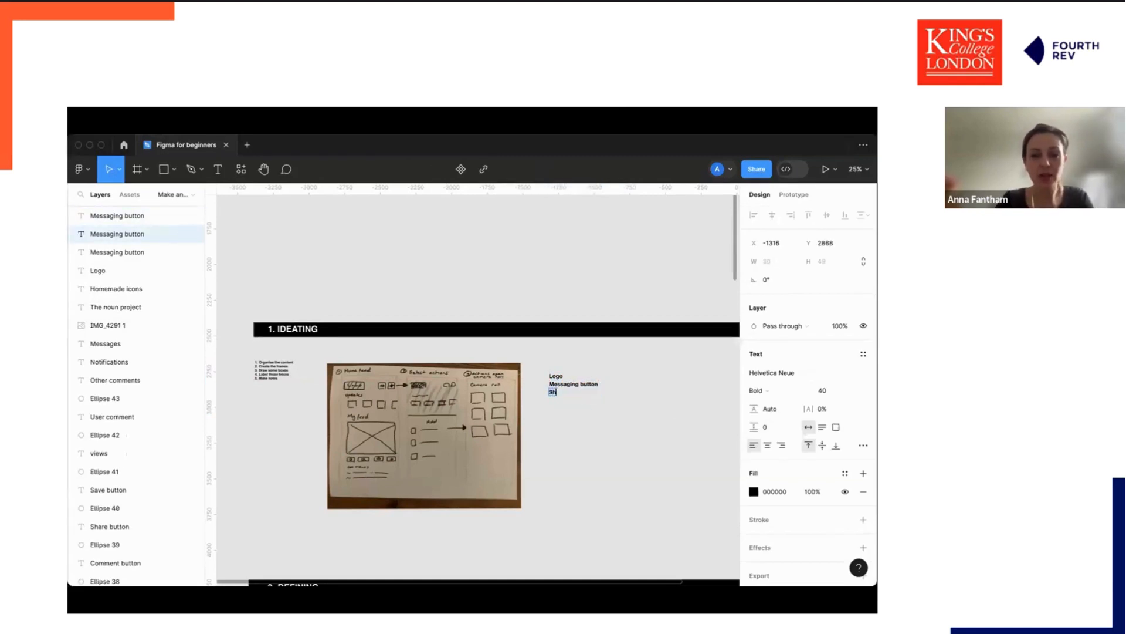
{"action": "type", "text": "on"}
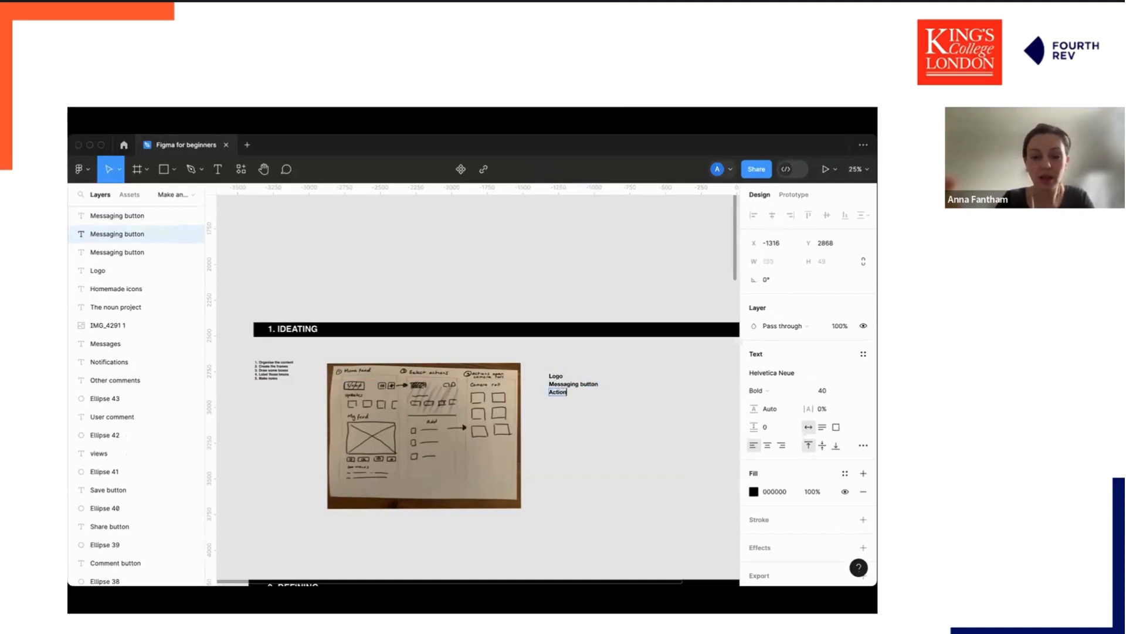
{"action": "type", "text": " button"}
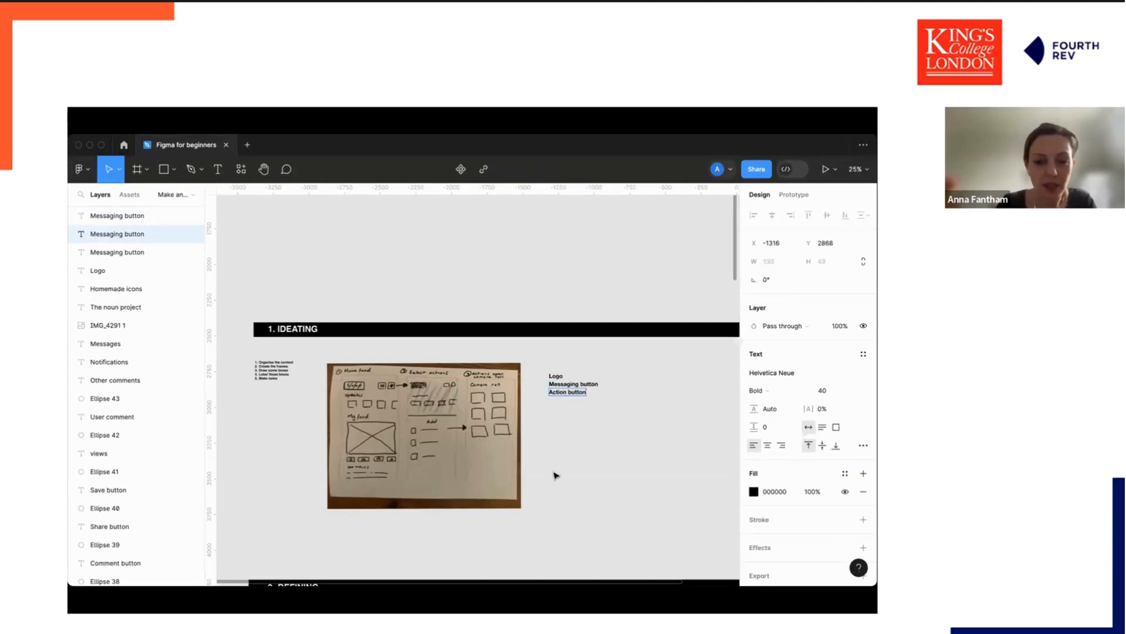
{"action": "key", "text": "Escape"}
Duplicate the Action button label below it and change the copy's text to Updates feed.
{"action": "left_click", "coordinate": [576, 446]}
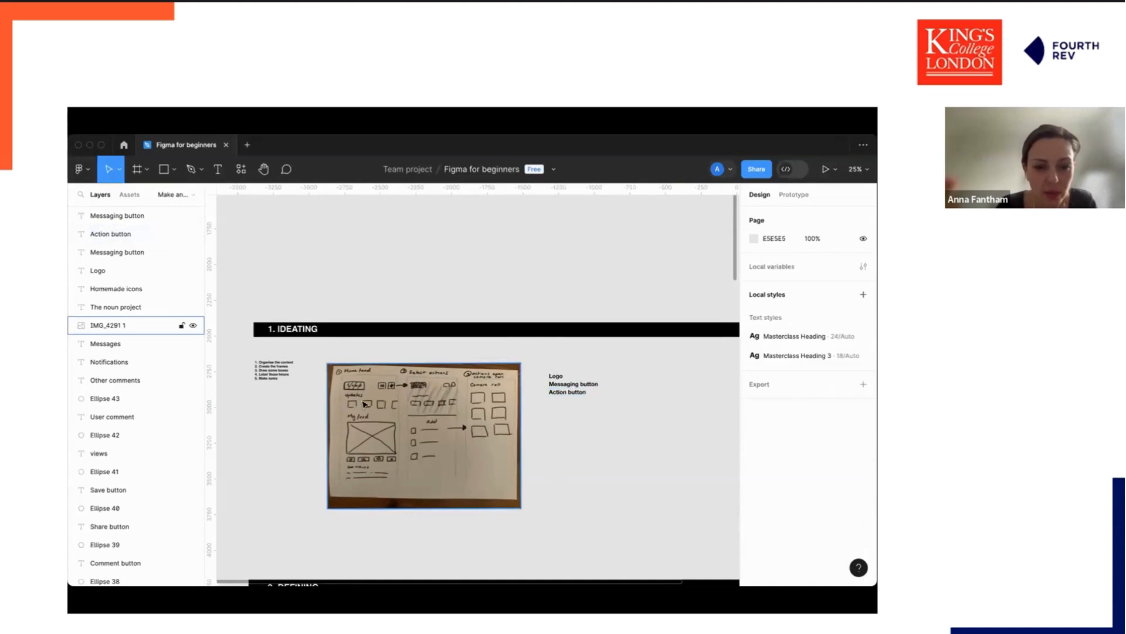
{"action": "left_click", "coordinate": [574, 394]}
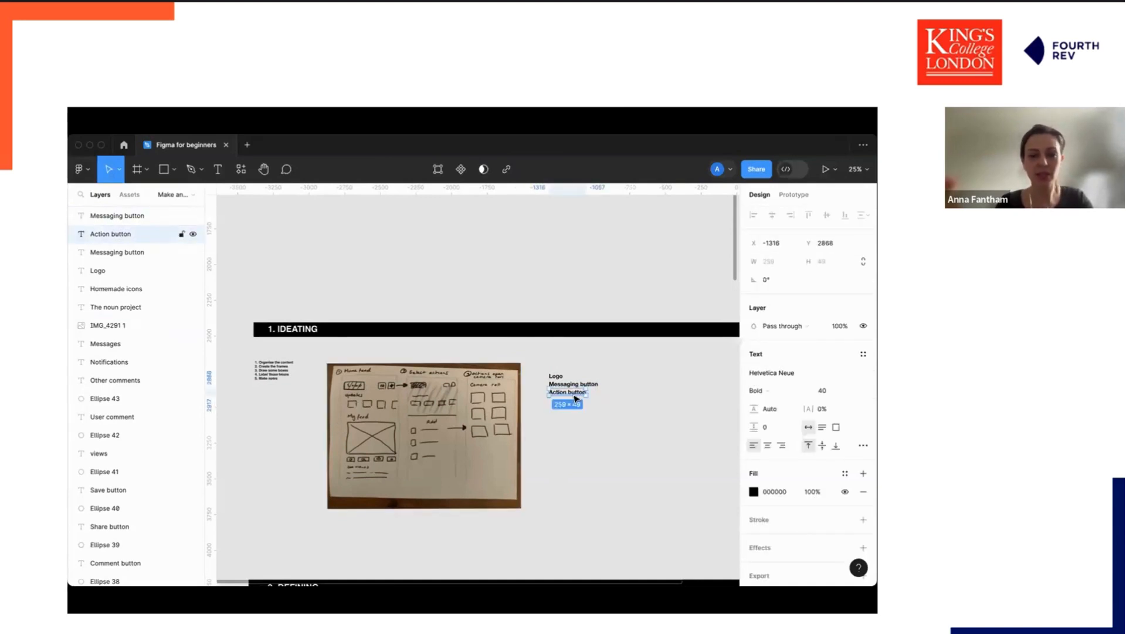
{"action": "key", "text": "super+d"}
{"action": "left_click_drag", "start_coordinate": [576, 396], "coordinate": [577, 405]}
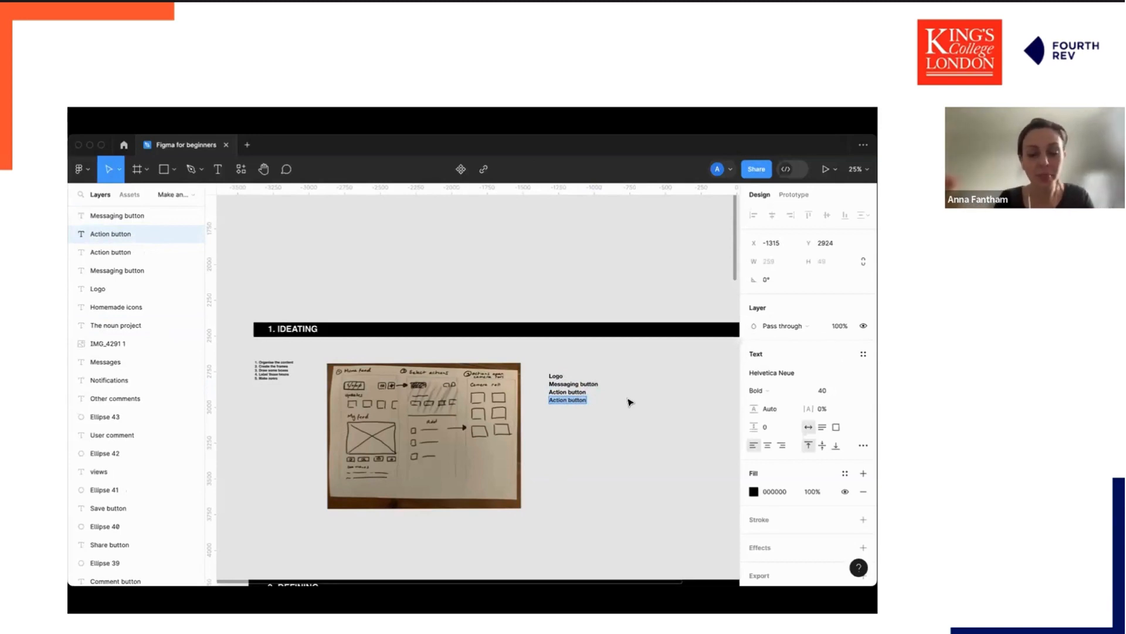
{"action": "type", "text": "Up"}
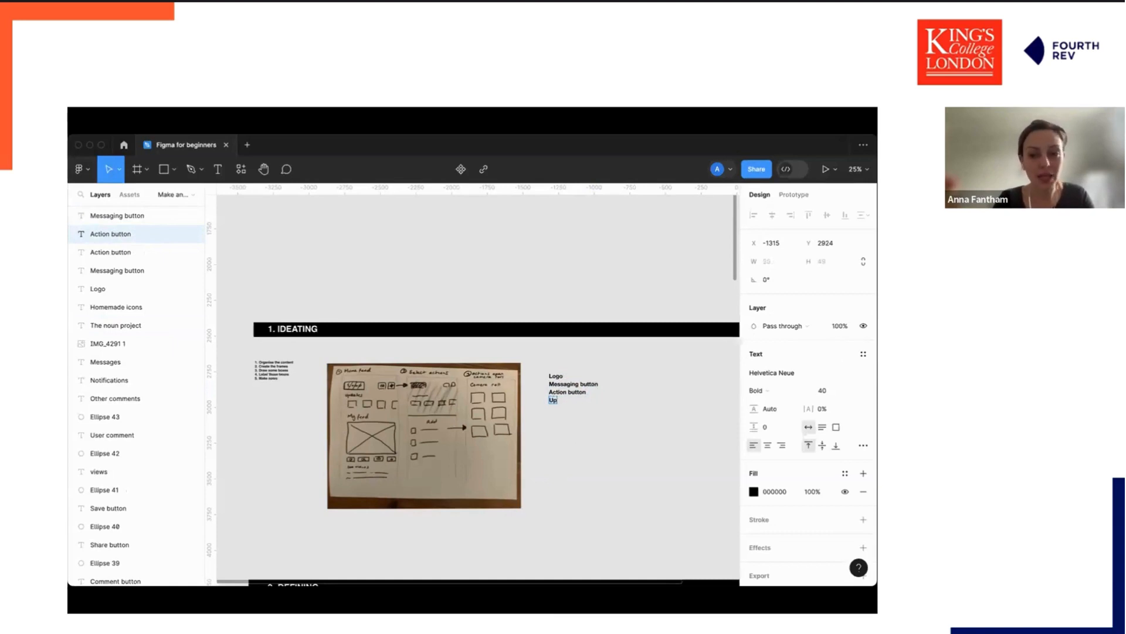
{"action": "type", "text": "dates"}
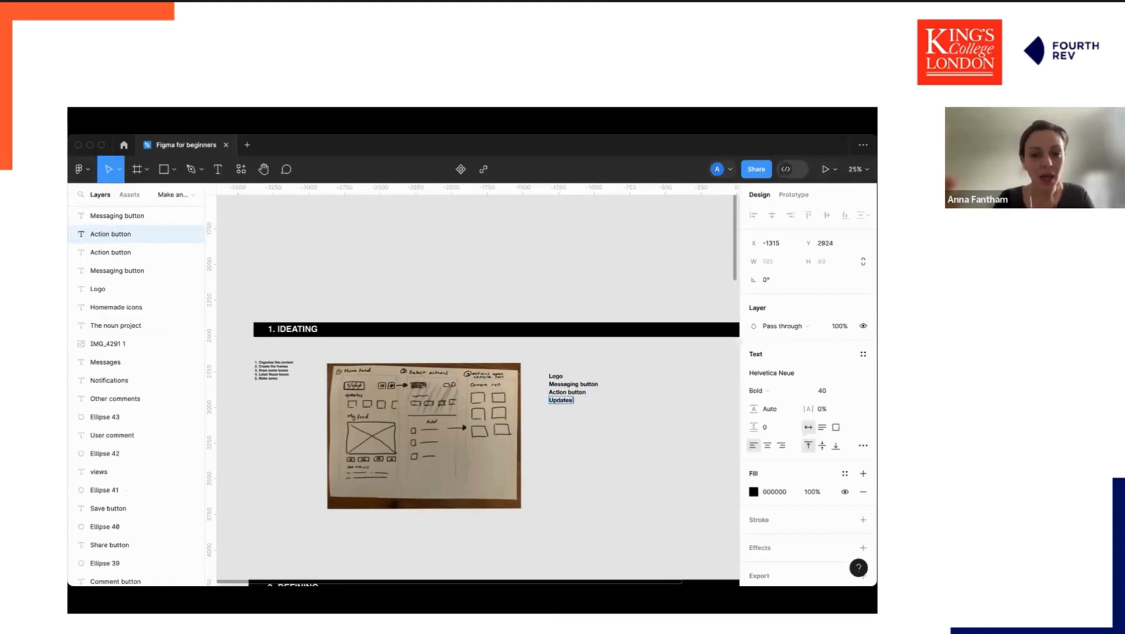
{"action": "type", "text": " fe"}
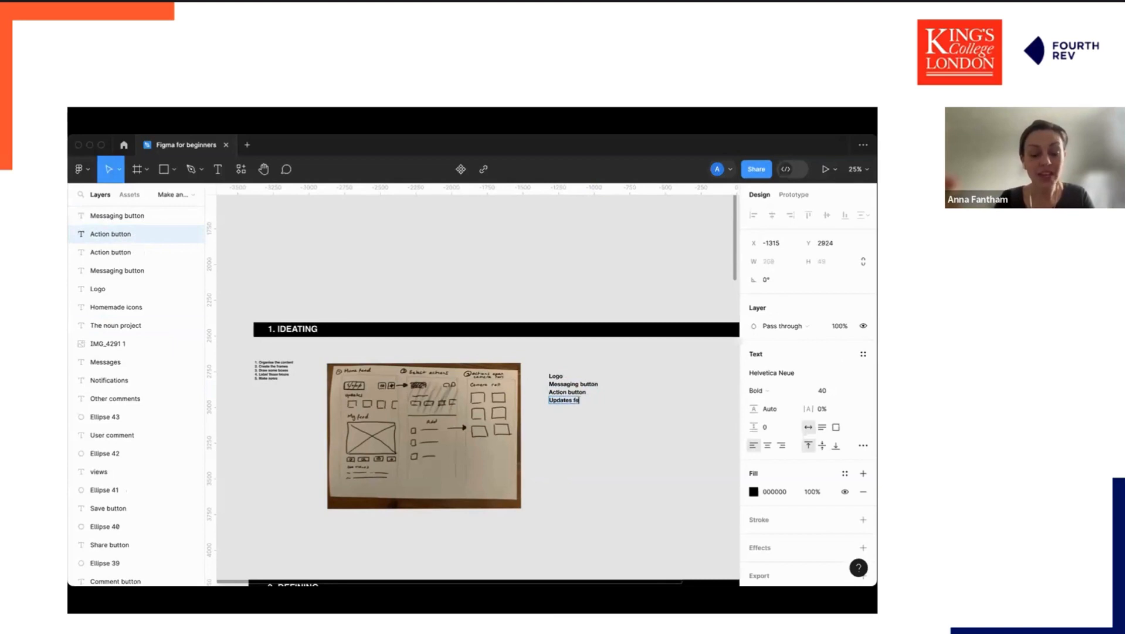
{"action": "type", "text": "ed"}
{"action": "key", "text": "Escape"}
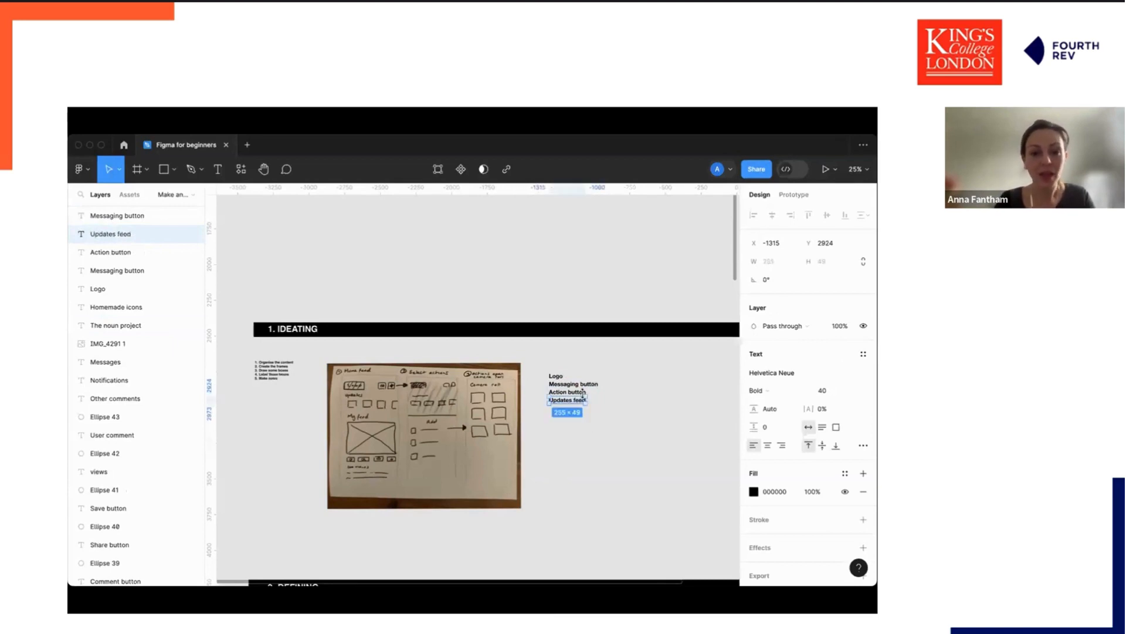
Duplicate the Updates feed label, move the copy just below it, and change its text to My feed.
{"action": "left_click", "coordinate": [578, 435]}
{"action": "left_click_drag", "start_coordinate": [567, 407], "coordinate": [567, 421]}
{"action": "double_click", "coordinate": [564, 413]}
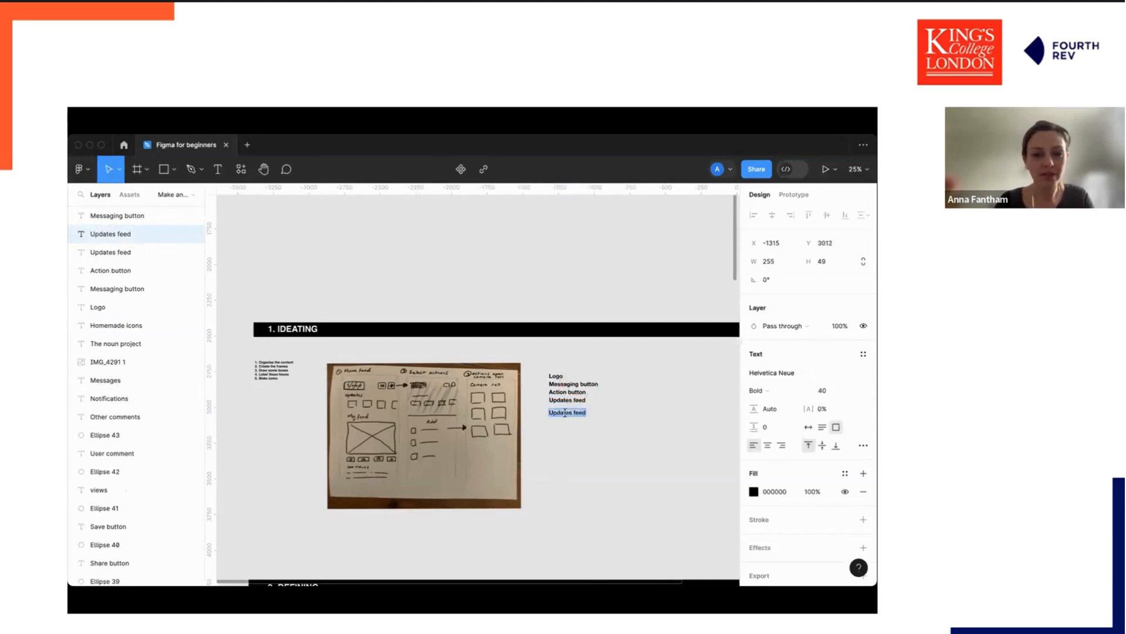
{"action": "type", "text": "My fe"}
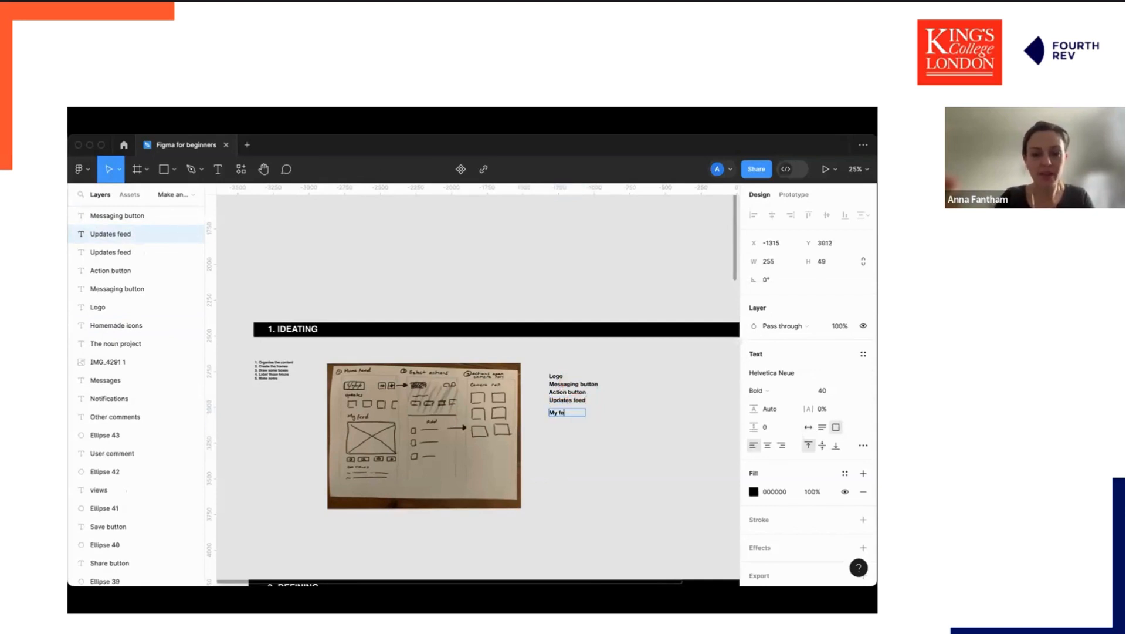
{"action": "type", "text": "ed"}
{"action": "key", "text": "Escape"}
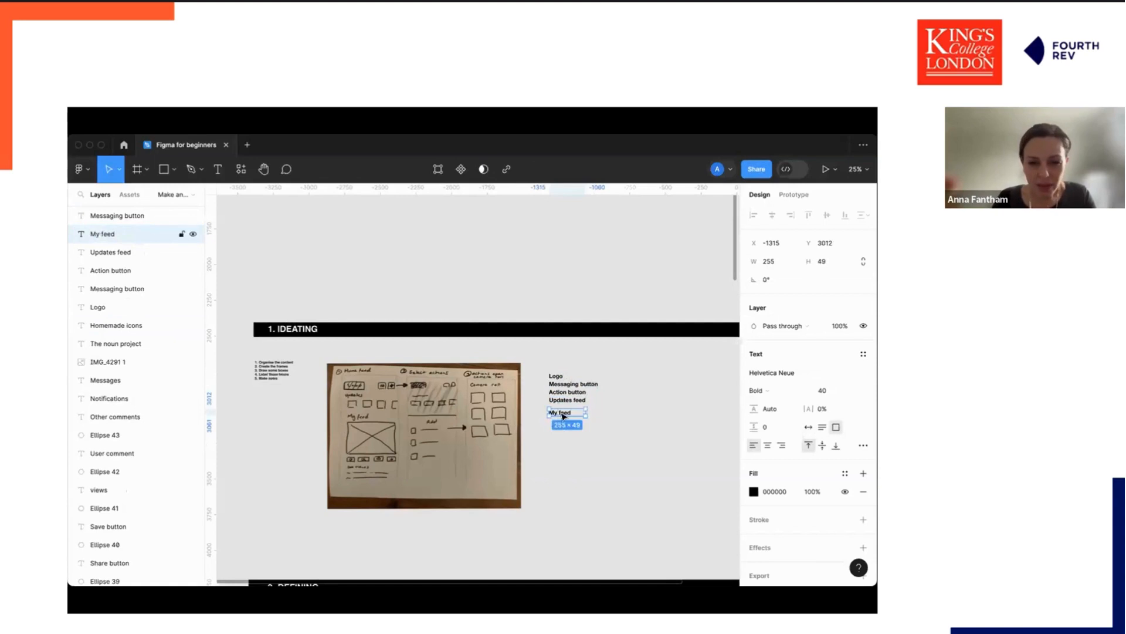
Duplicate the My feed label below it and change the copy's text to Image.
{"action": "left_click_drag", "start_coordinate": [564, 417], "coordinate": [560, 426]}
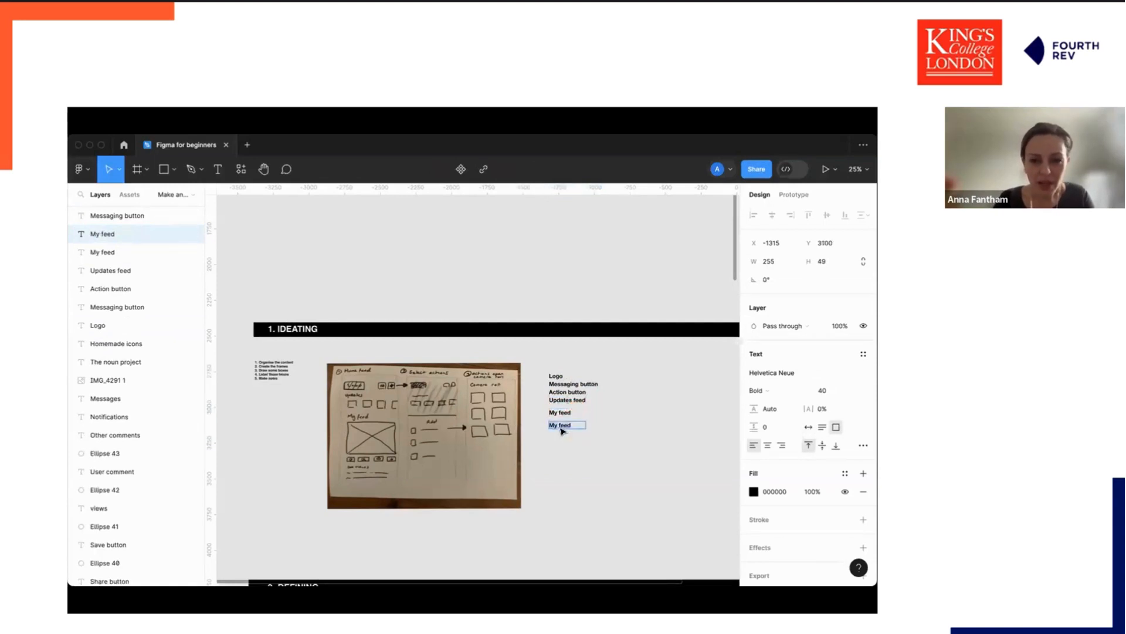
{"action": "double_click", "coordinate": [560, 426]}
{"action": "type", "text": "Image"}
{"action": "key", "text": "Escape"}
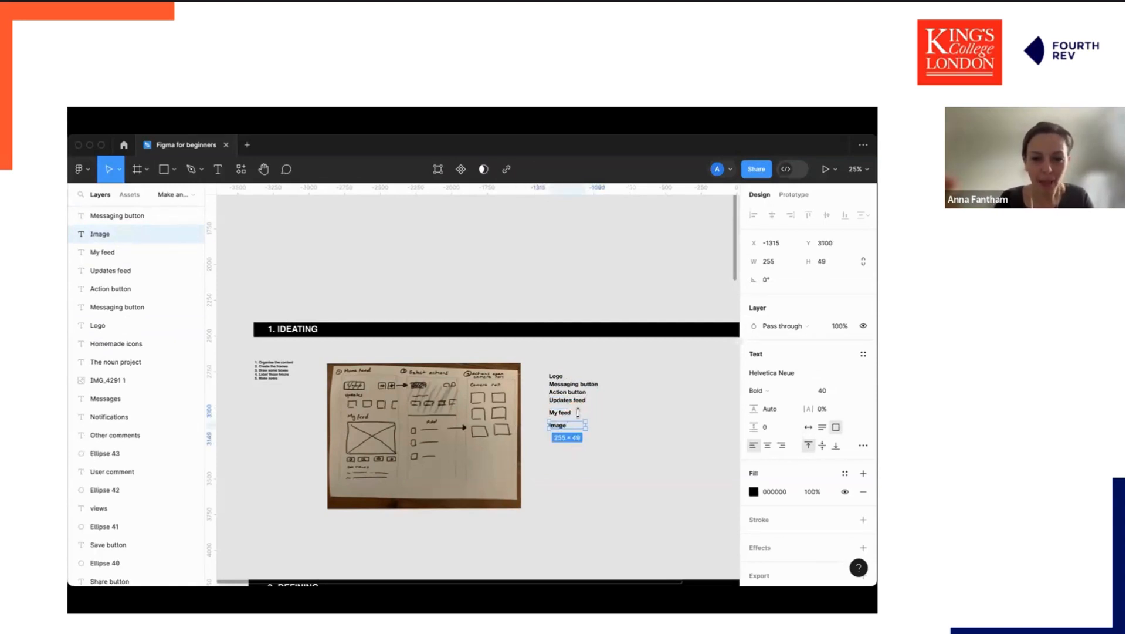
Duplicate the Image label, move the copy further down, and change its text to Like button.
{"action": "left_click", "coordinate": [575, 458]}
{"action": "left_click_drag", "start_coordinate": [561, 427], "coordinate": [559, 433]}
{"action": "key", "text": "super+d"}
{"action": "left_click", "coordinate": [581, 457]}
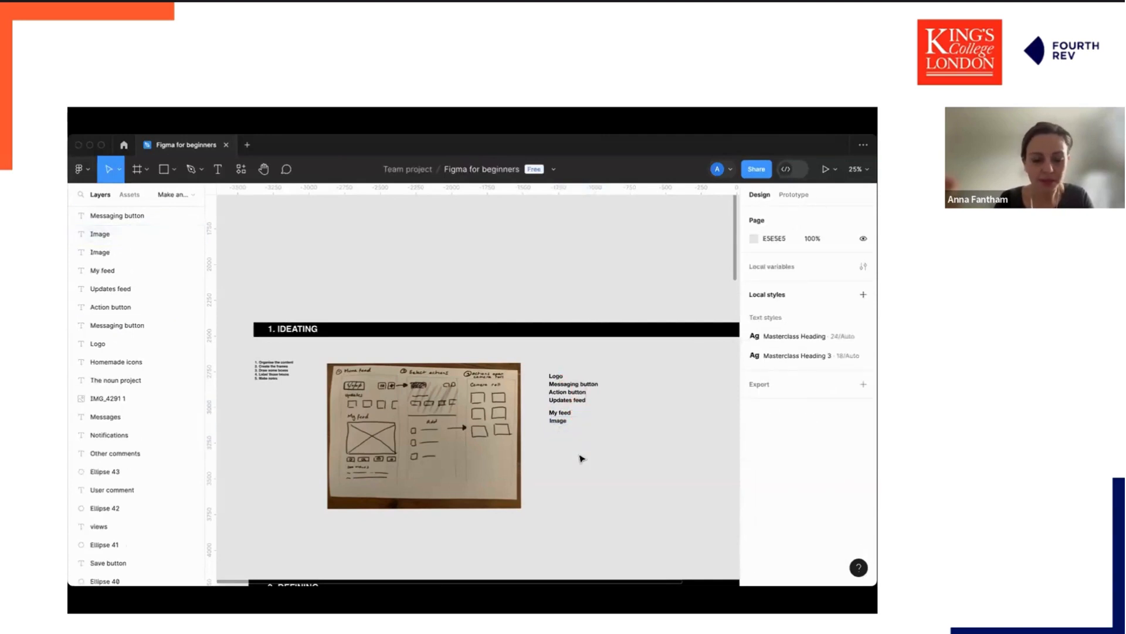
{"action": "left_click", "coordinate": [562, 422]}
{"action": "key", "text": "super+d"}
{"action": "left_click_drag", "start_coordinate": [562, 422], "coordinate": [560, 436]}
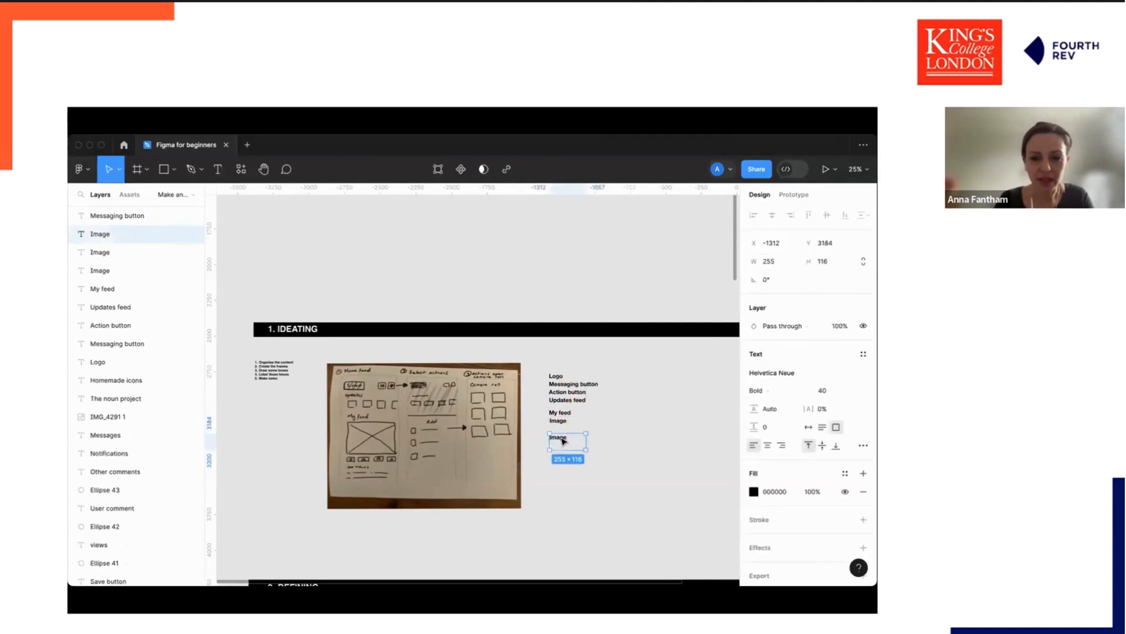
{"action": "type", "text": "Like button"}
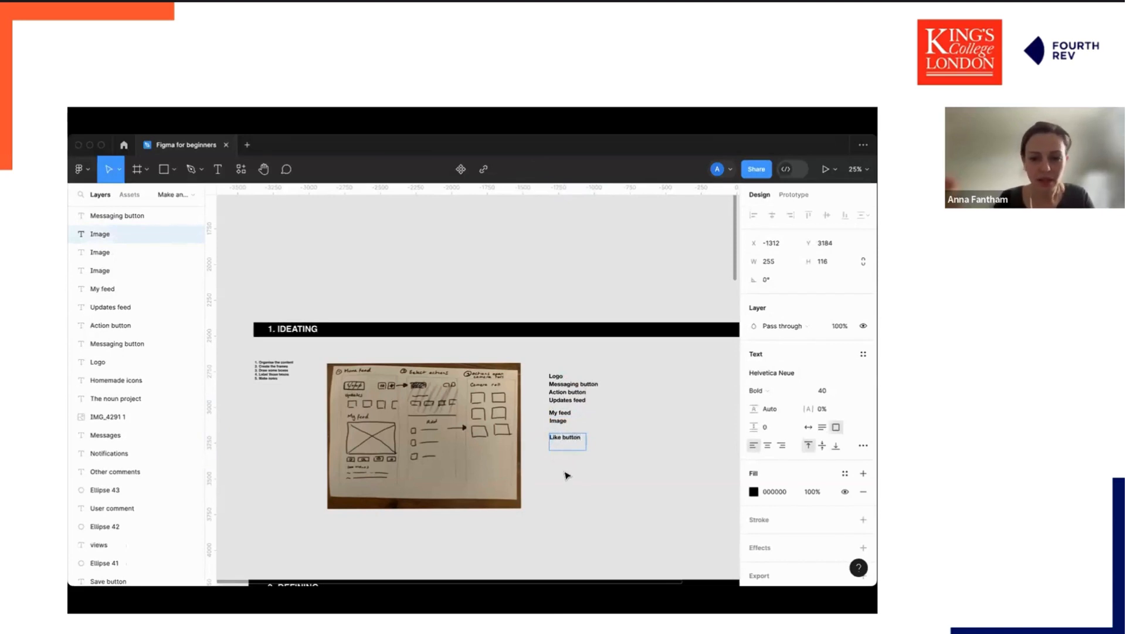
{"action": "key", "text": "Escape"}
{"action": "key", "text": "Escape"}
Duplicate the Like button label below it and change the copy's text to Share button.
{"action": "left_click", "coordinate": [560, 438]}
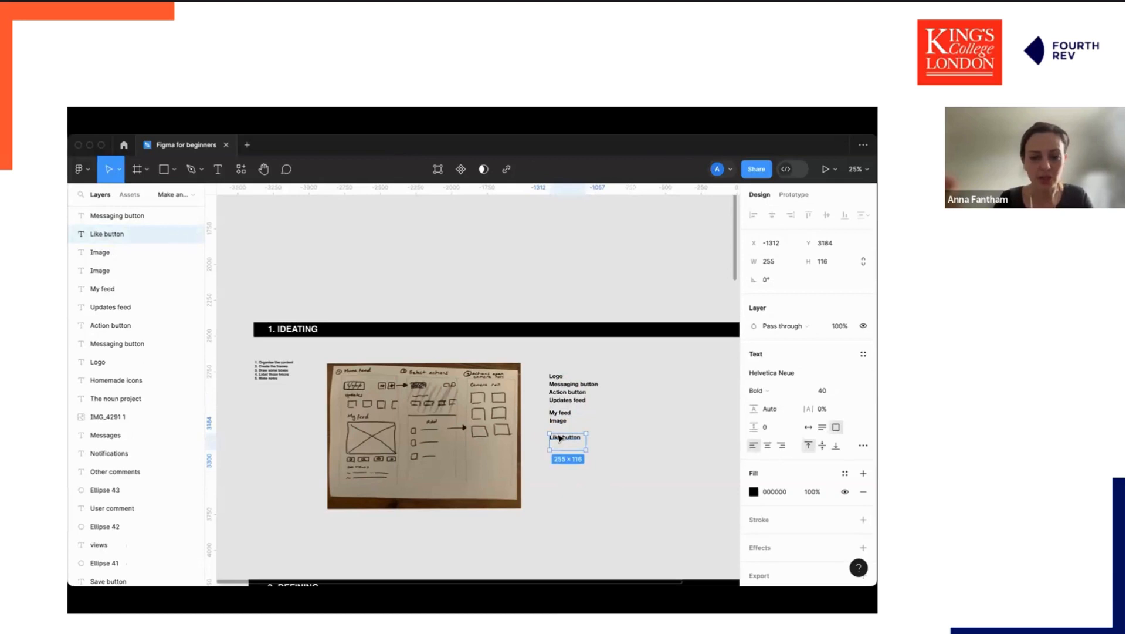
{"action": "key", "text": "super+d"}
{"action": "left_click_drag", "start_coordinate": [560, 438], "coordinate": [559, 450]}
{"action": "type", "text": "Share button"}
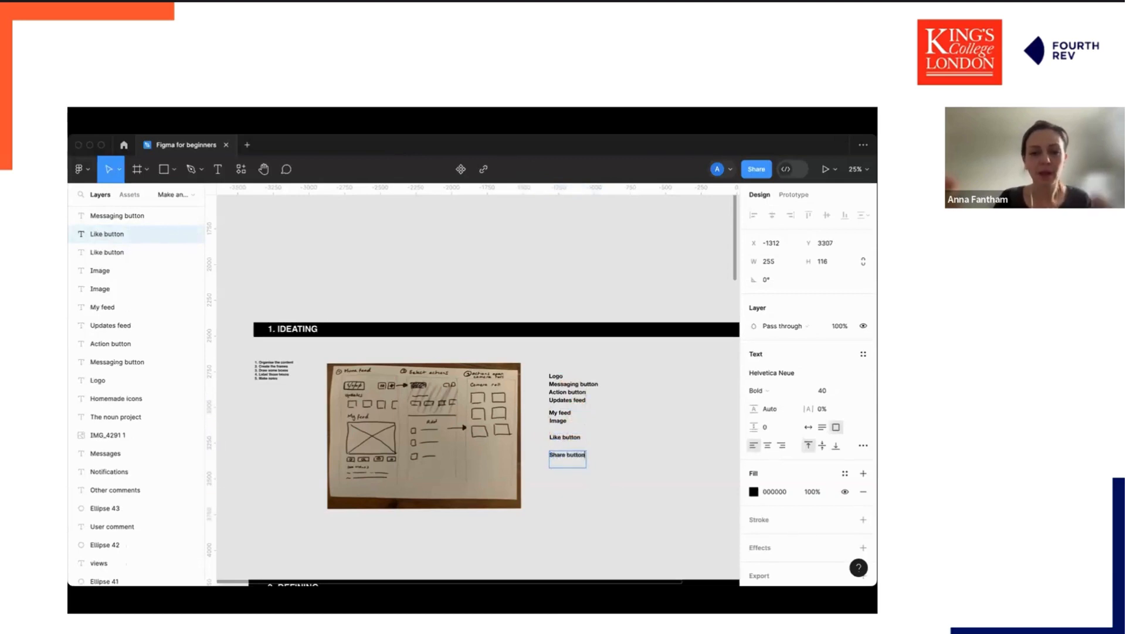
{"action": "key", "text": "Escape"}
{"action": "key", "text": "Escape"}
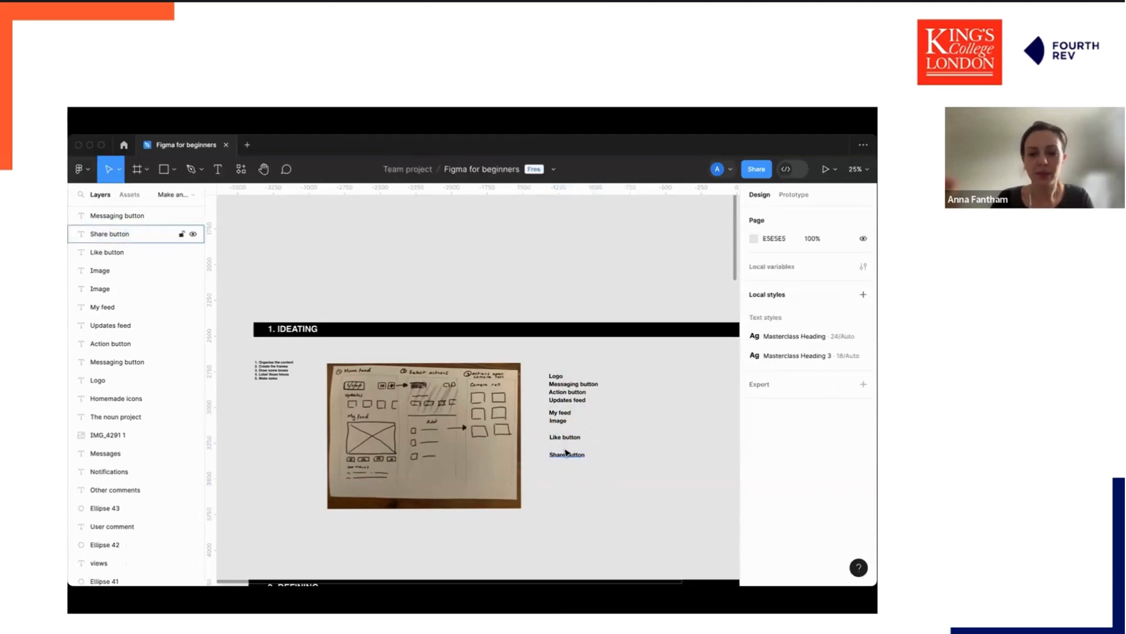
Duplicate the Share button label, move the copy lower down, and change its text to Comments.
{"action": "left_click", "coordinate": [566, 453]}
{"action": "key", "text": "super+d"}
{"action": "left_click_drag", "start_coordinate": [566, 452], "coordinate": [566, 475]}
{"action": "double_click", "coordinate": [566, 475]}
{"action": "type", "text": "Comme"}
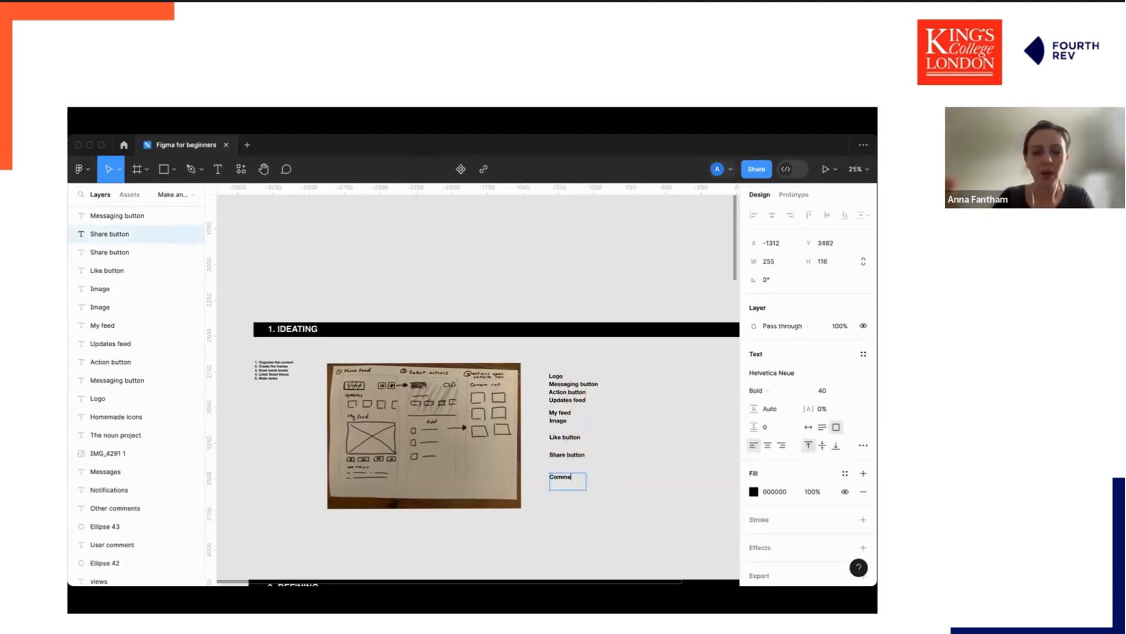
{"action": "type", "text": "nts"}
{"action": "key", "text": "Escape"}
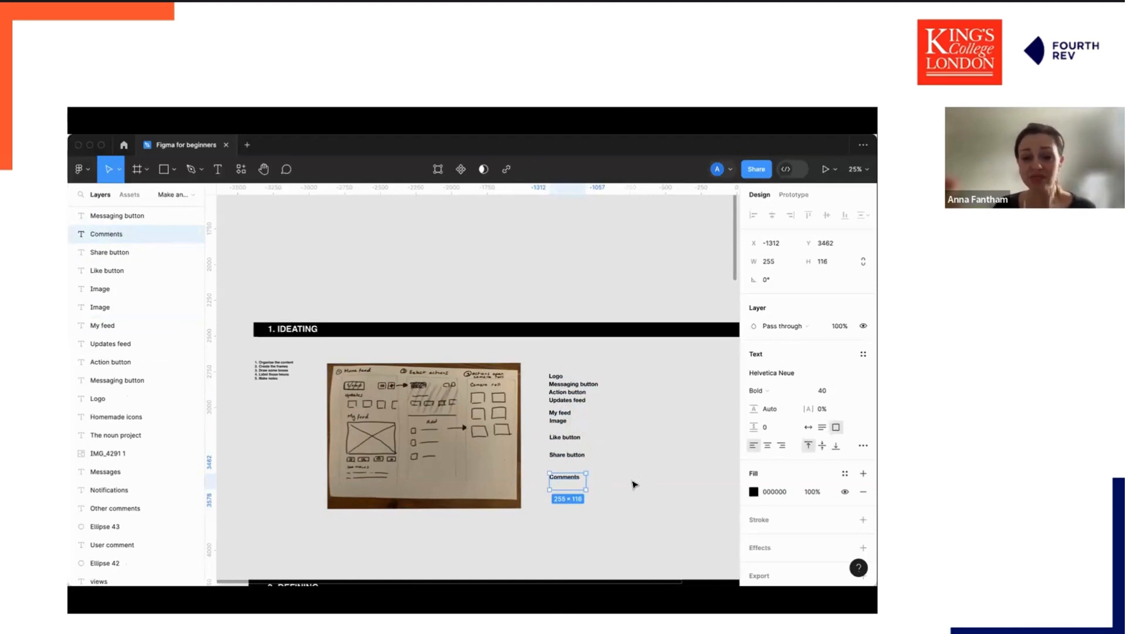
Examine the toolbar's tool options: move, frame, shape, pen, text, resources and hand tools.
{"action": "left_click", "coordinate": [111, 169]}
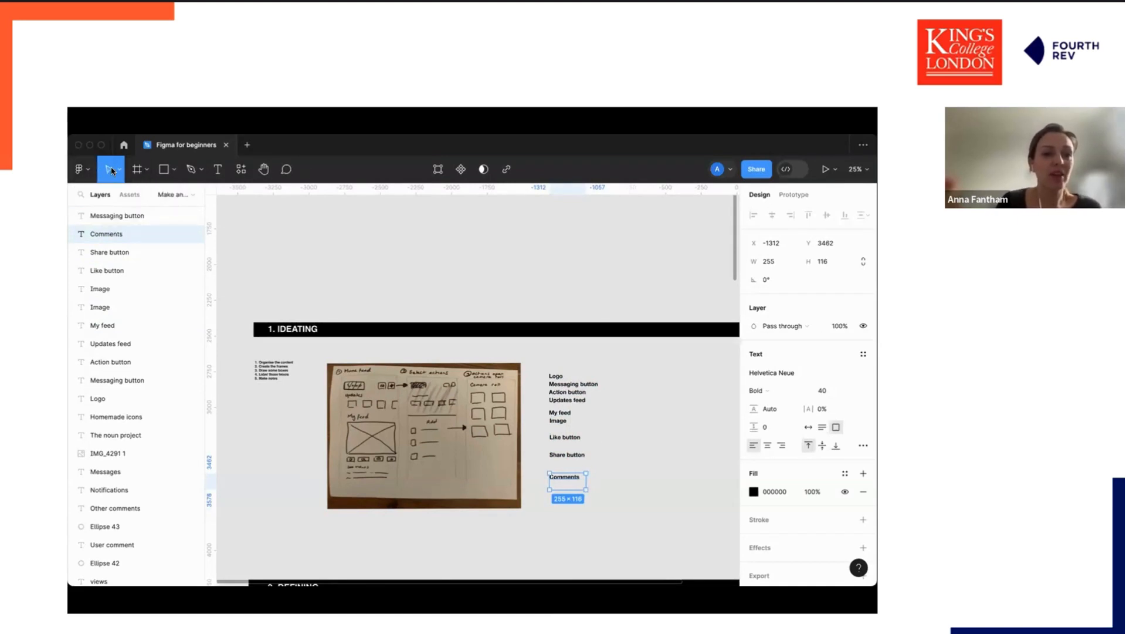
{"action": "left_click", "coordinate": [116, 170]}
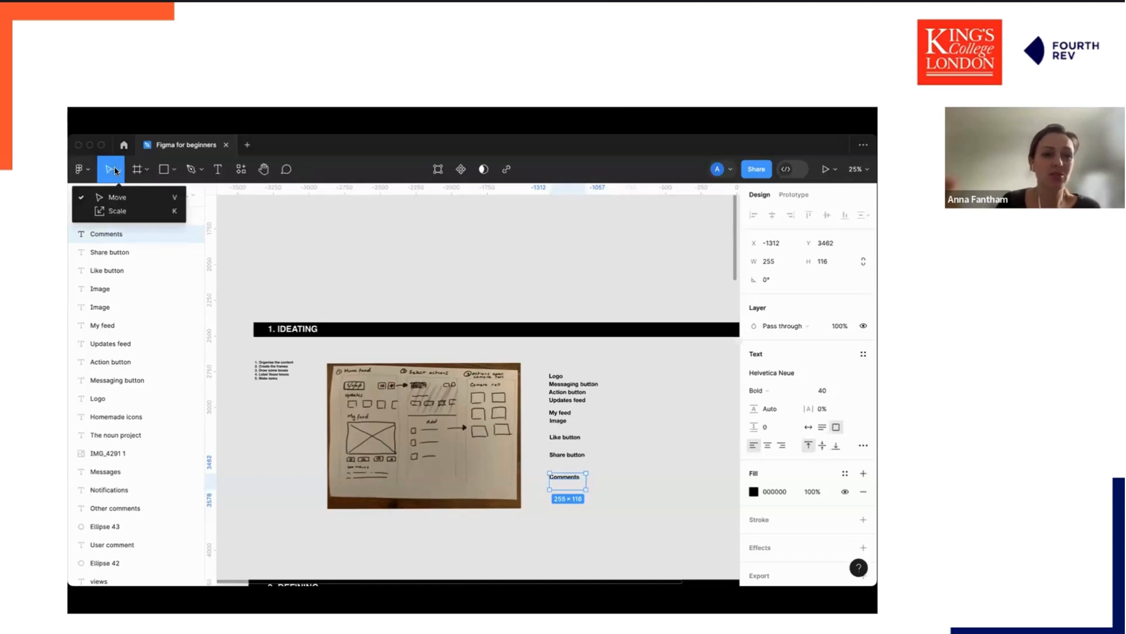
{"action": "left_click", "coordinate": [276, 222]}
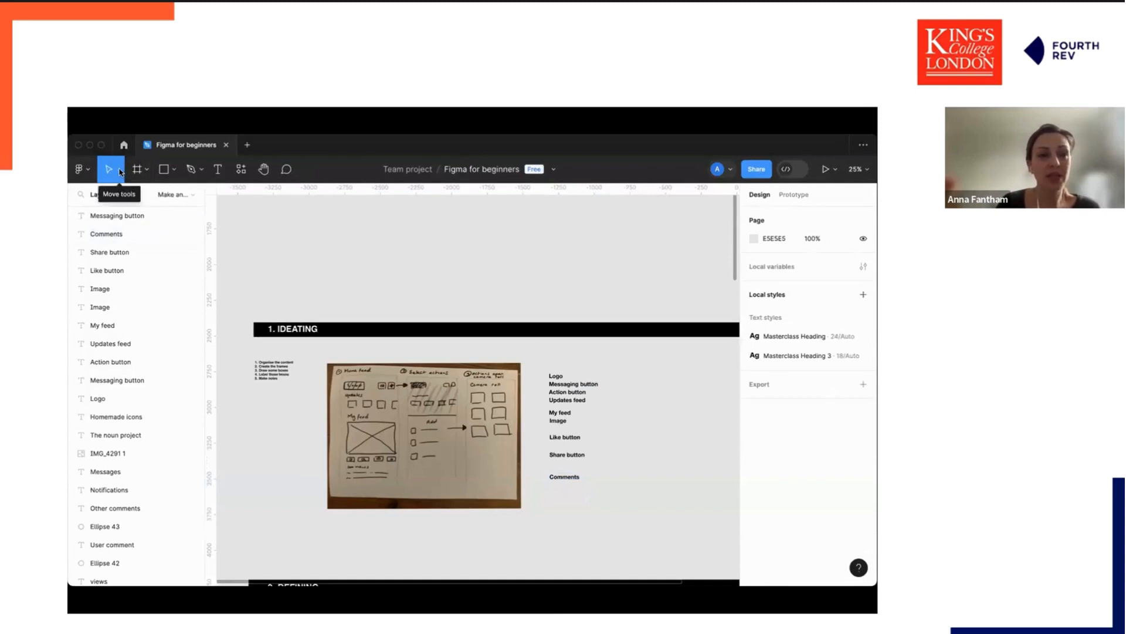
{"action": "left_click", "coordinate": [381, 370]}
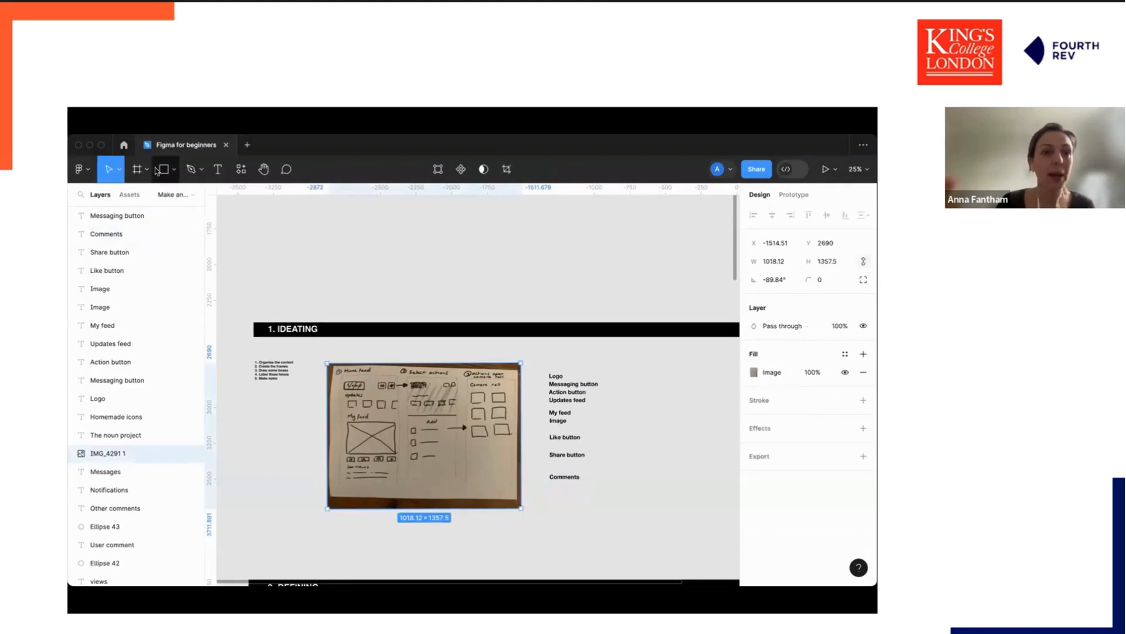
{"action": "left_click", "coordinate": [147, 170]}
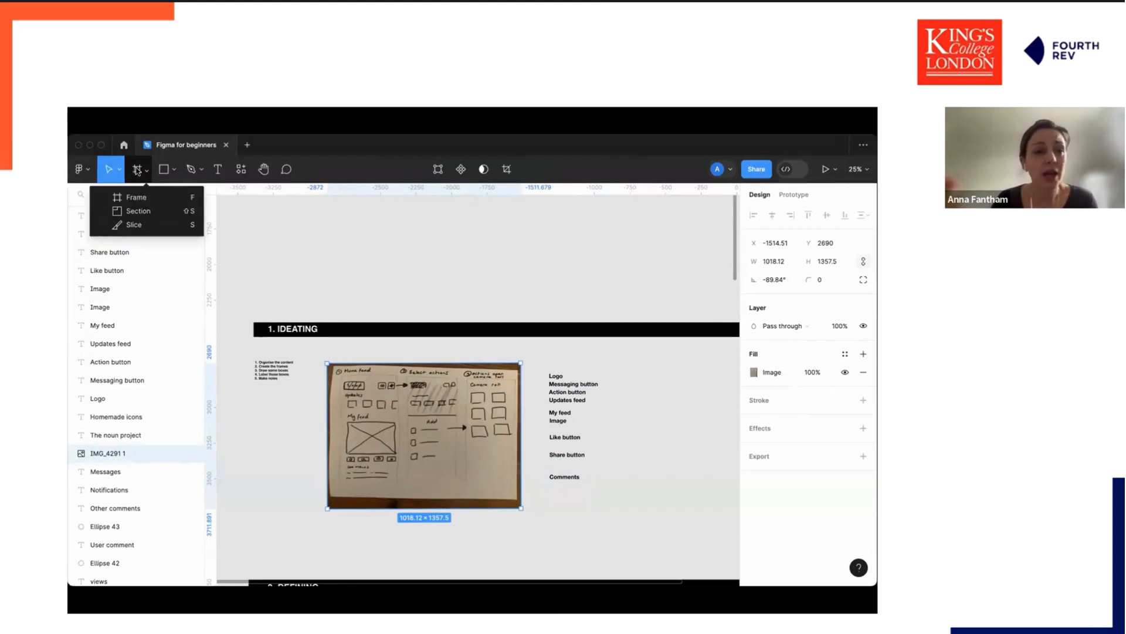
{"action": "left_click", "coordinate": [173, 171]}
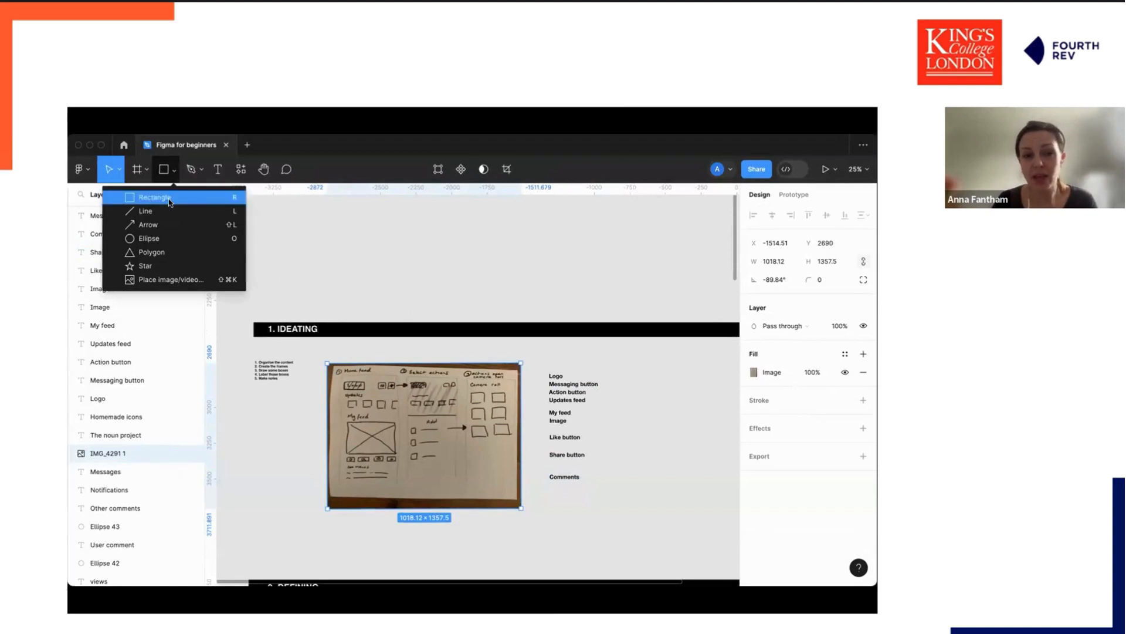
{"action": "left_click", "coordinate": [197, 170]}
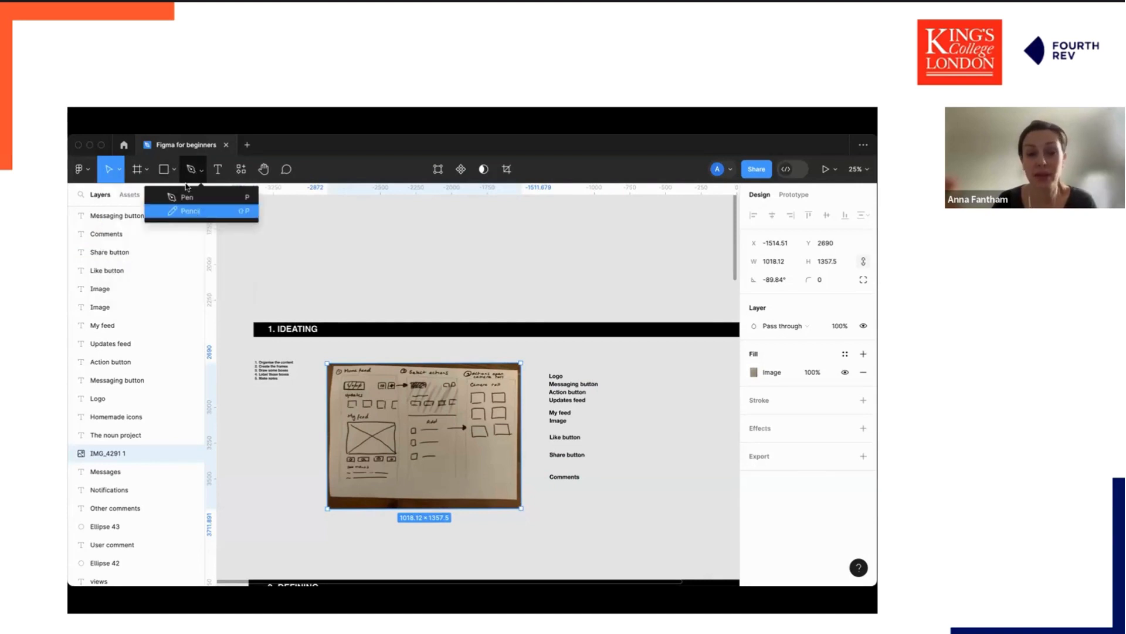
{"action": "left_click", "coordinate": [216, 171]}
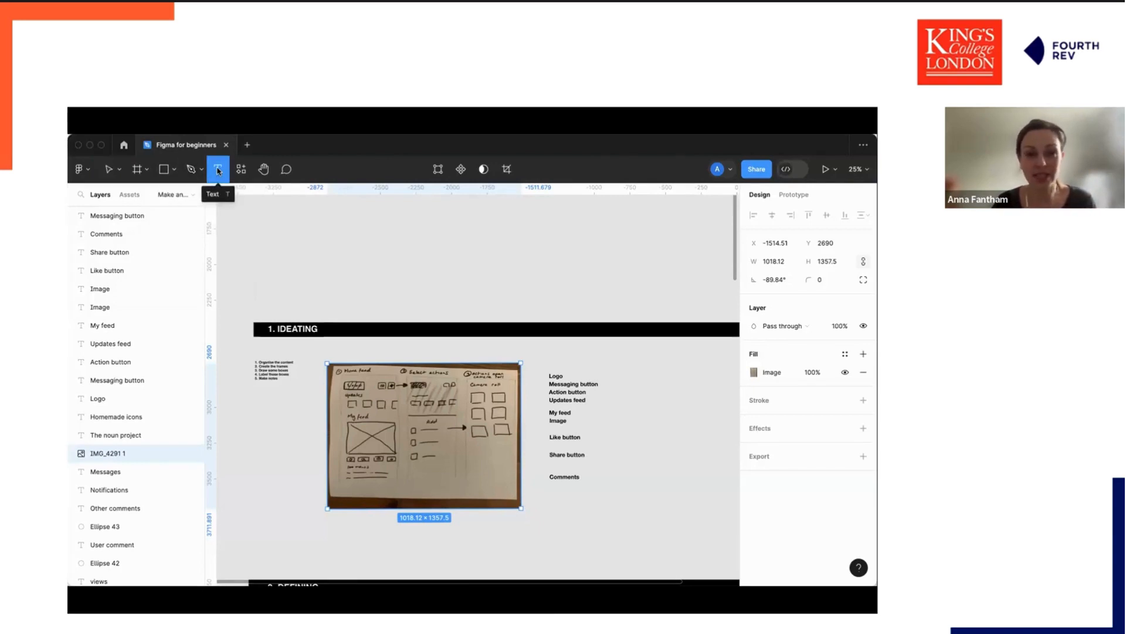
{"action": "left_click", "coordinate": [243, 171]}
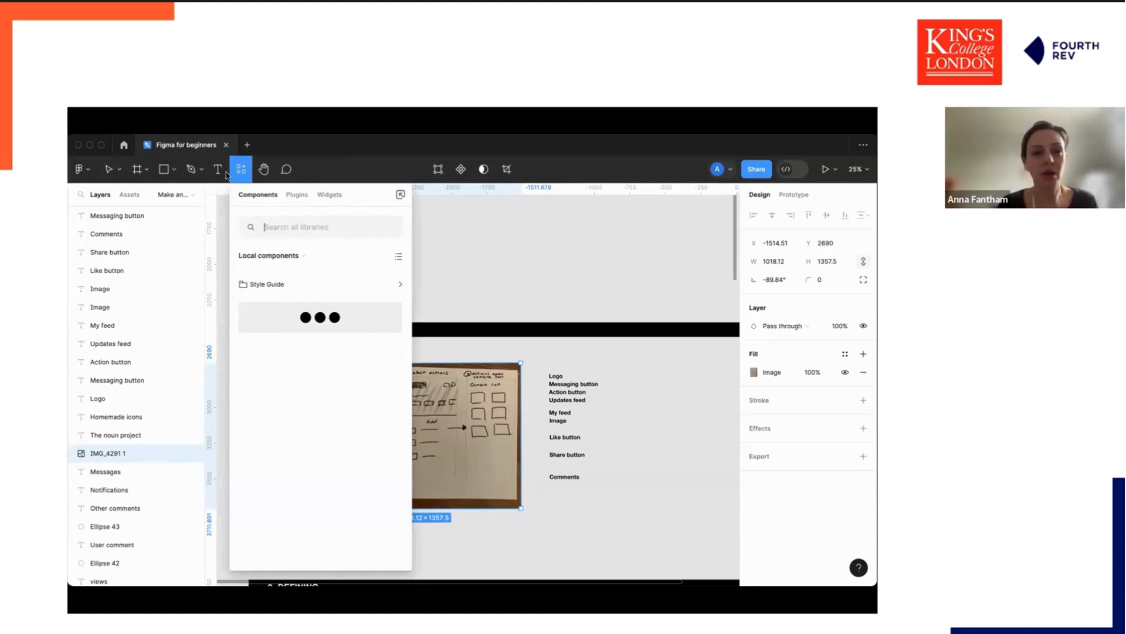
{"action": "left_click", "coordinate": [264, 171]}
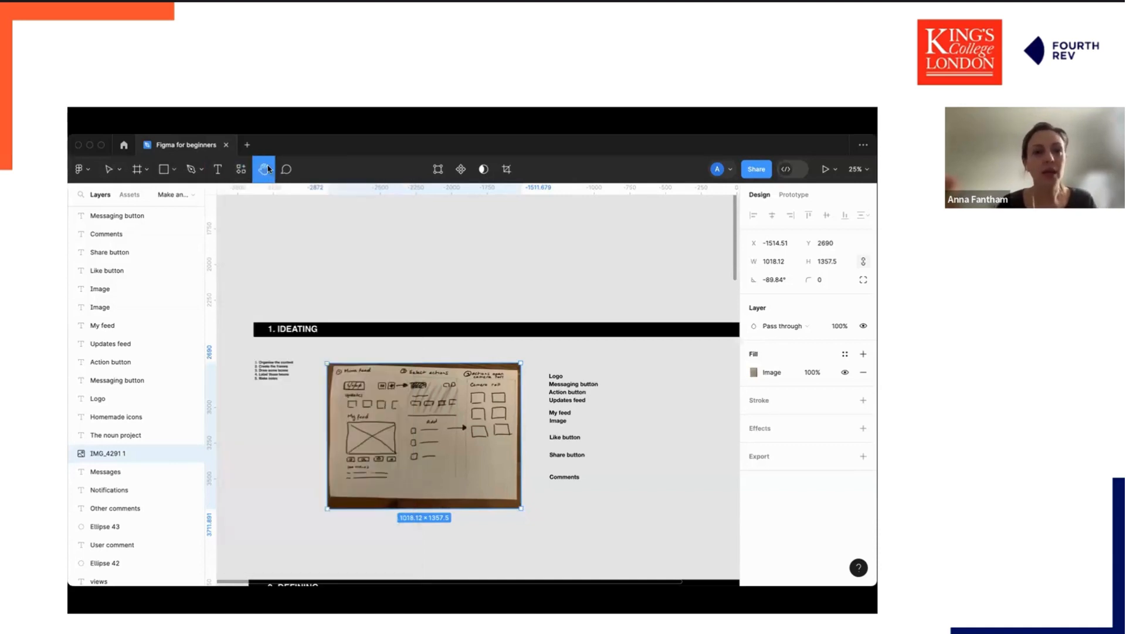
Add a comment reading Great sketch! at the ideation sketch's upper corner and close the notification popup.
{"action": "left_click", "coordinate": [285, 170]}
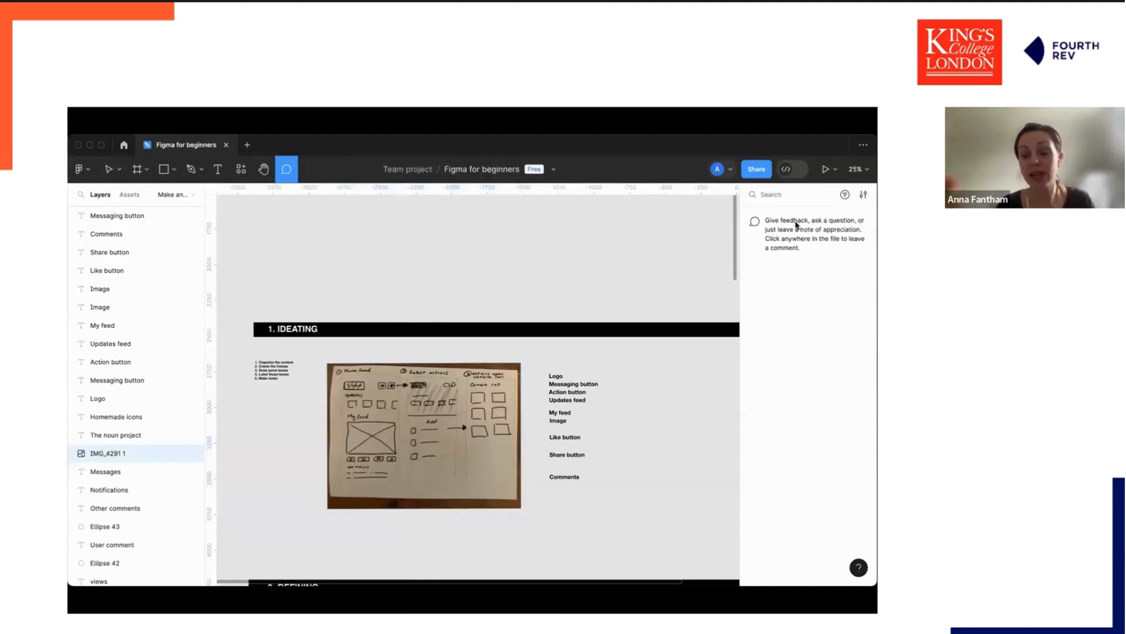
{"action": "left_click", "coordinate": [515, 374]}
{"action": "type", "text": "Great sketc"}
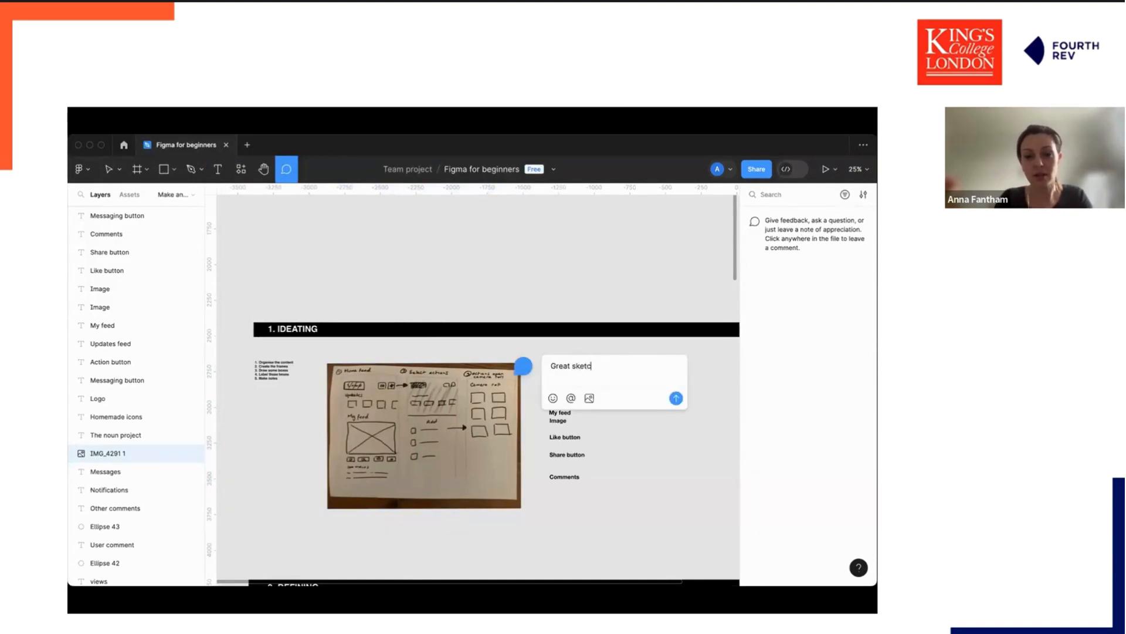
{"action": "type", "text": "h!"}
{"action": "key", "text": "super+a"}
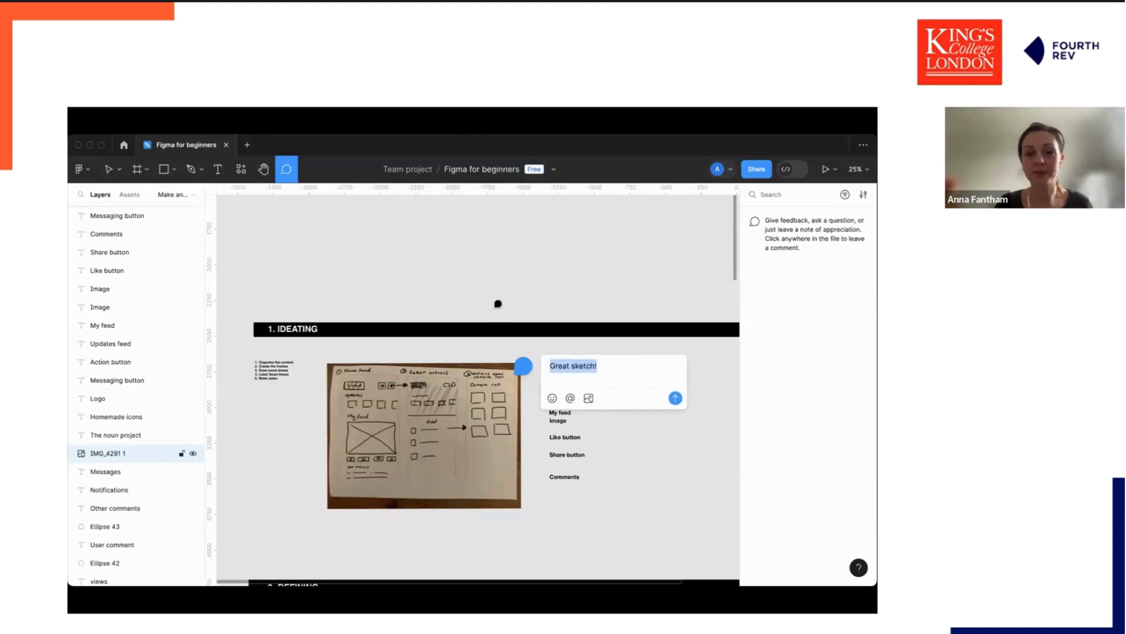
{"action": "key", "text": "Return"}
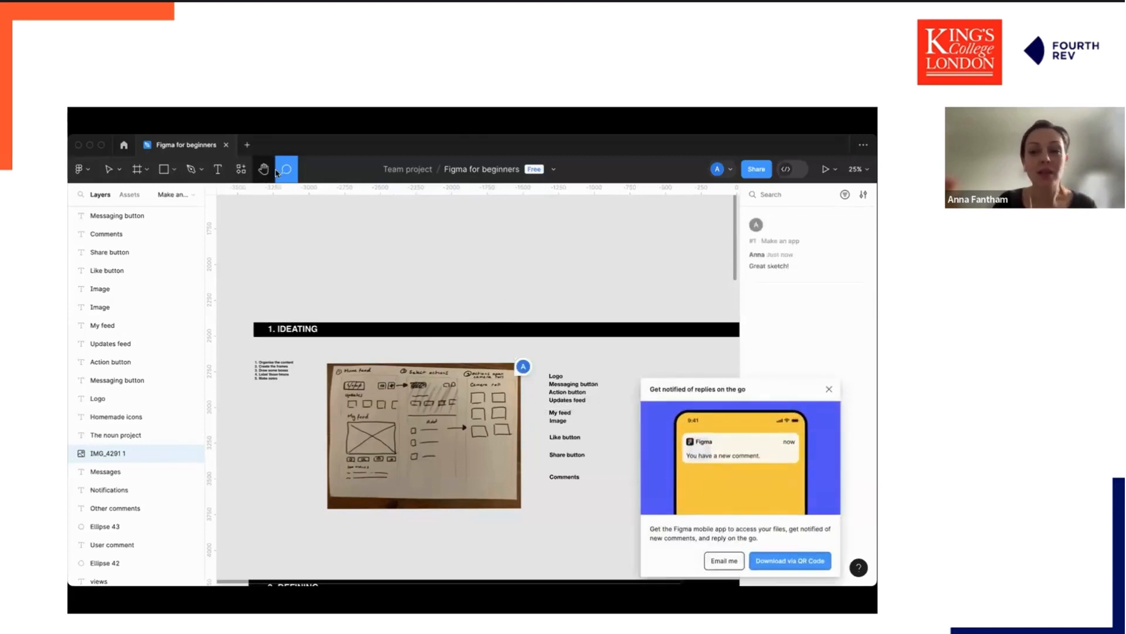
{"action": "left_click", "coordinate": [828, 389]}
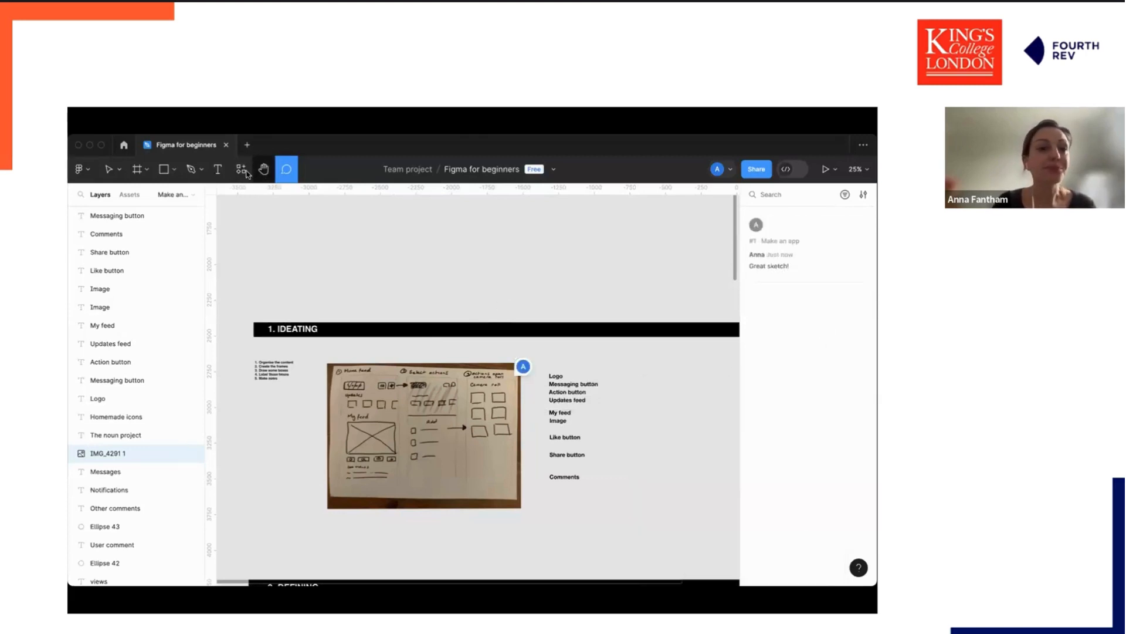
Create an iPhone 13 mini frame and move it beside the list of labels.
{"action": "left_click", "coordinate": [112, 171]}
{"action": "left_click", "coordinate": [142, 171]}
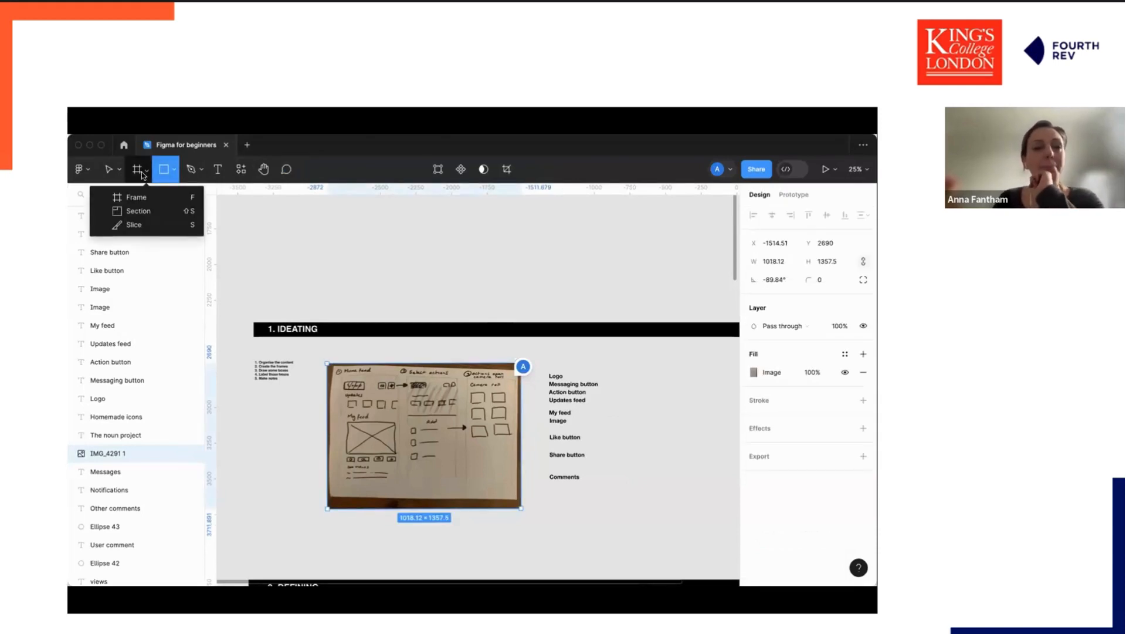
{"action": "left_click", "coordinate": [142, 171]}
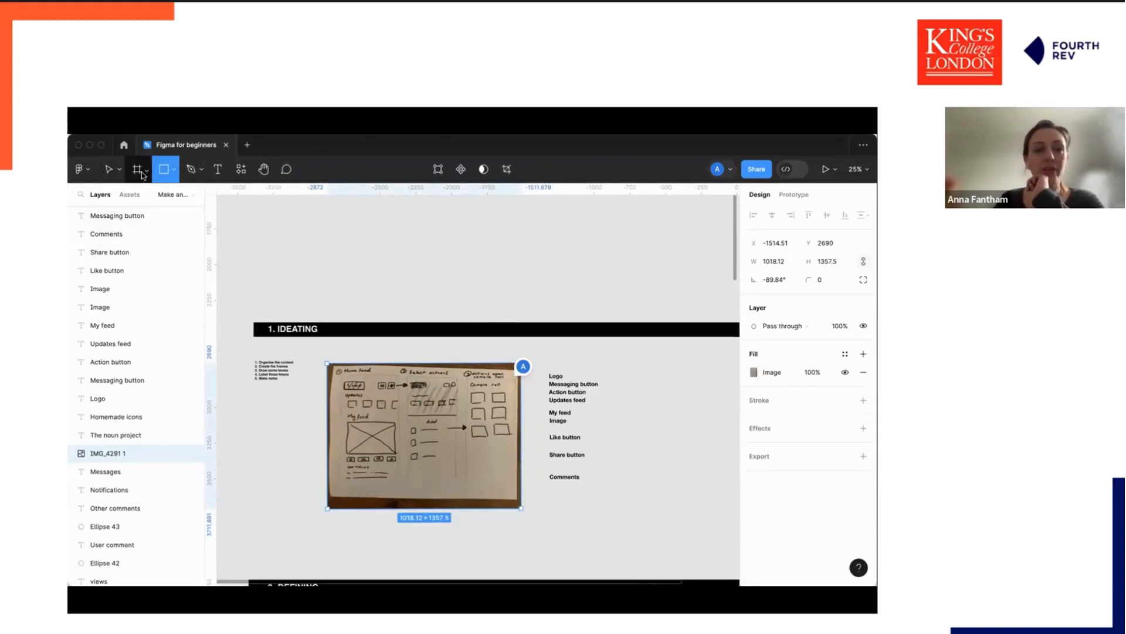
{"action": "left_click", "coordinate": [142, 171]}
{"action": "left_click", "coordinate": [143, 197]}
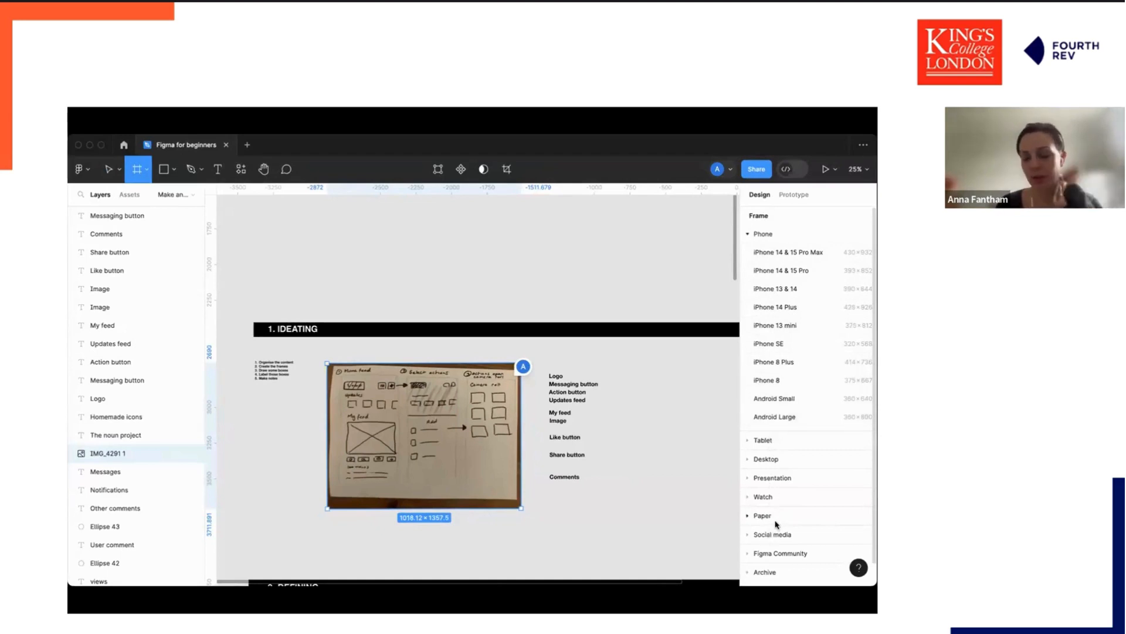
{"action": "left_click", "coordinate": [786, 326]}
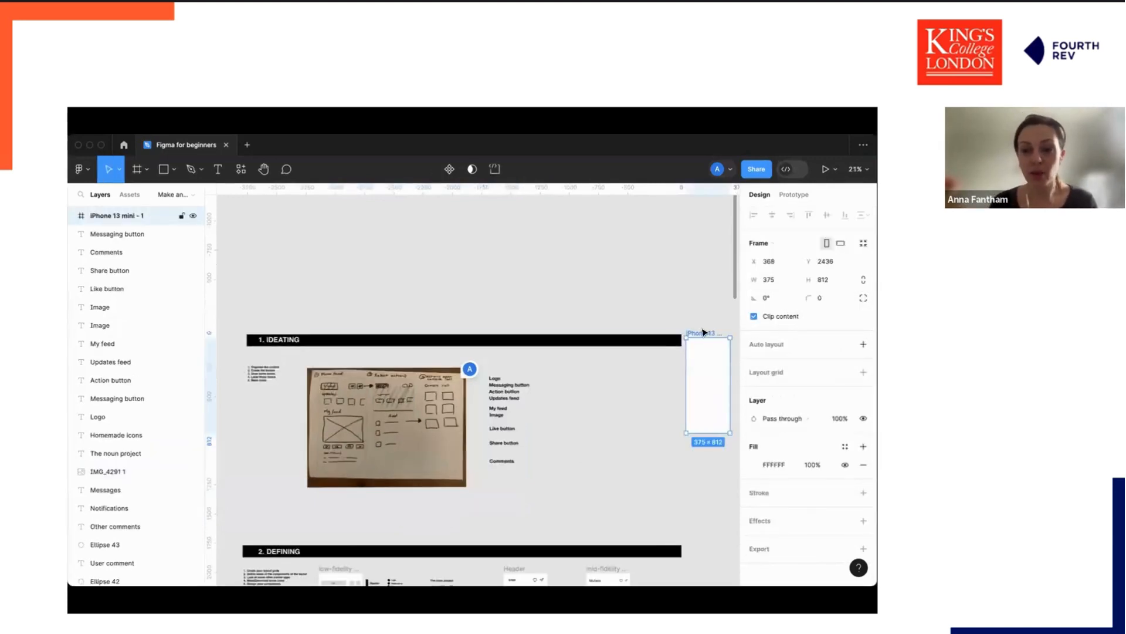
{"action": "left_click_drag", "start_coordinate": [704, 332], "coordinate": [562, 374]}
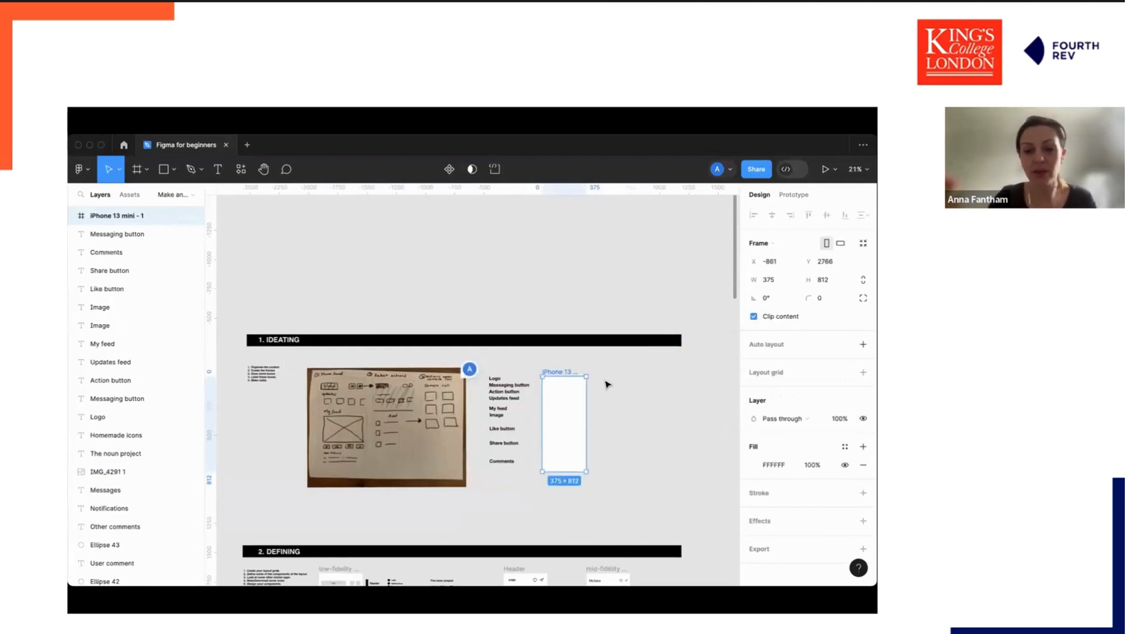
{"action": "scroll", "coordinate": [607, 384], "scroll_direction": "up", "scroll_amount": 5}
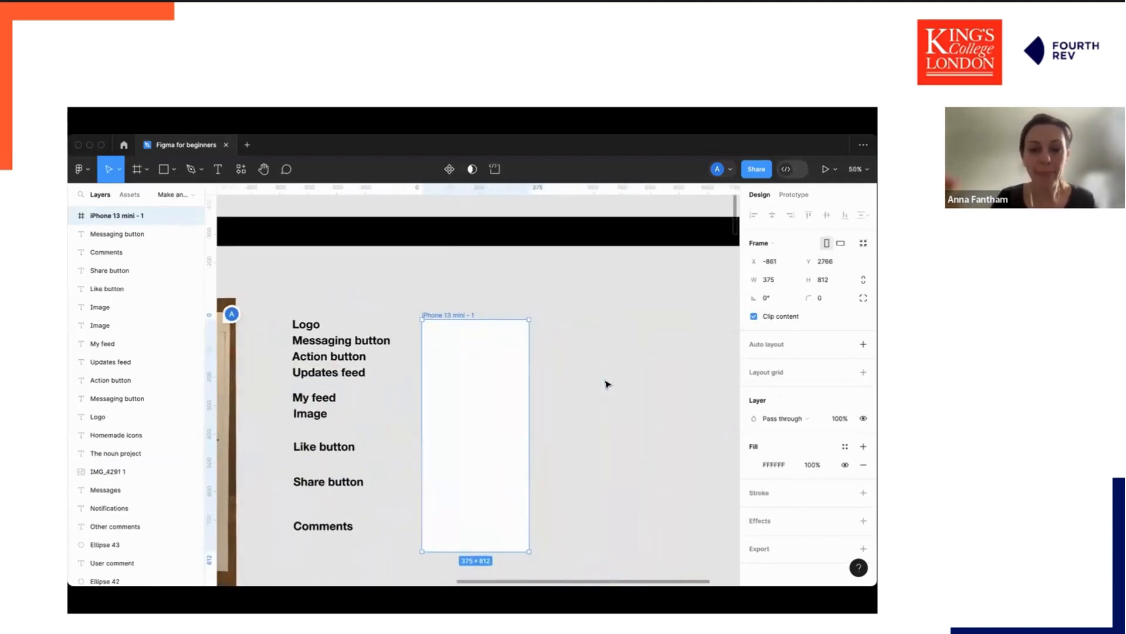
{"action": "scroll", "coordinate": [606, 384], "scroll_direction": "left", "scroll_amount": 3}
{"action": "scroll", "coordinate": [606, 384], "scroll_direction": "down", "scroll_amount": 3}
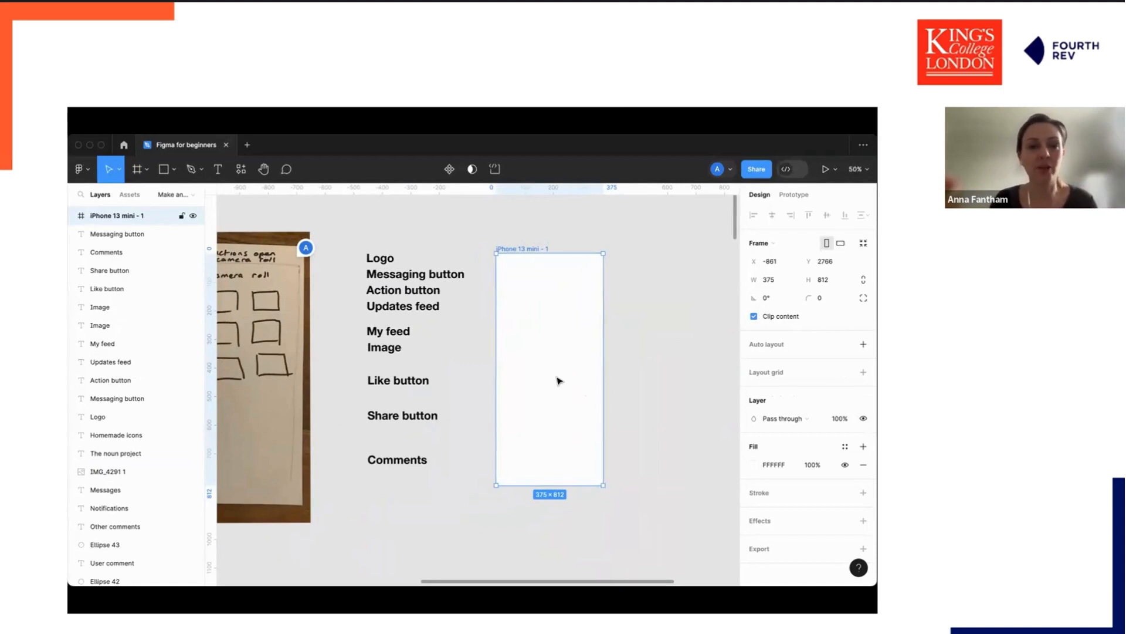
Nudge the iPhone 13 mini frame slightly to the right beside the labels.
{"action": "left_click_drag", "start_coordinate": [526, 250], "coordinate": [529, 248]}
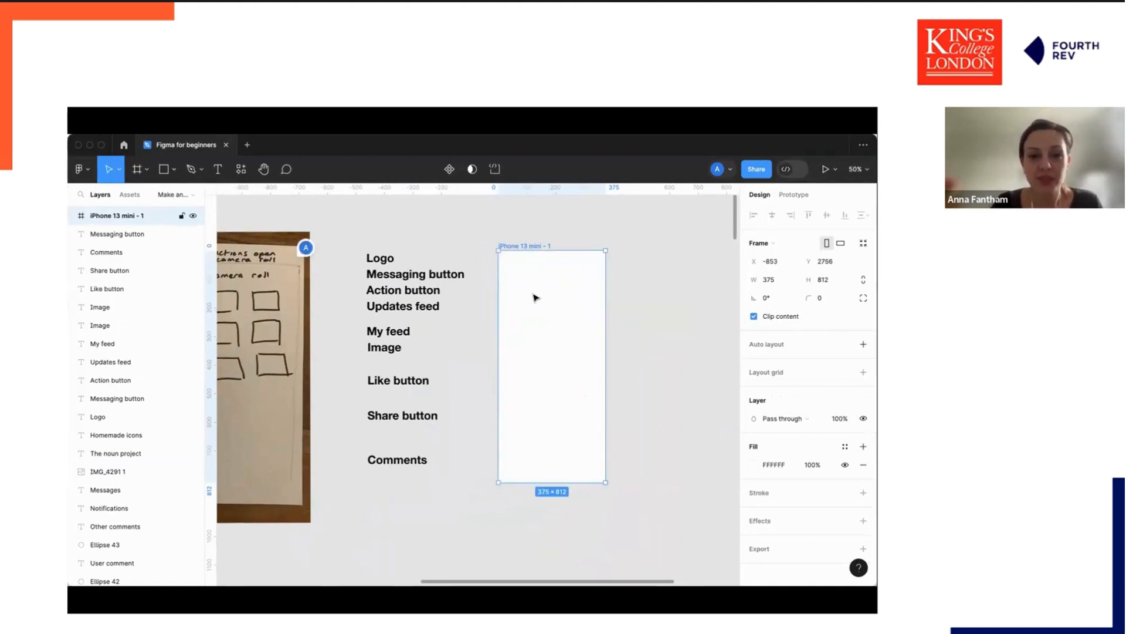
{"action": "scroll", "coordinate": [517, 281], "scroll_direction": "left", "scroll_amount": 10}
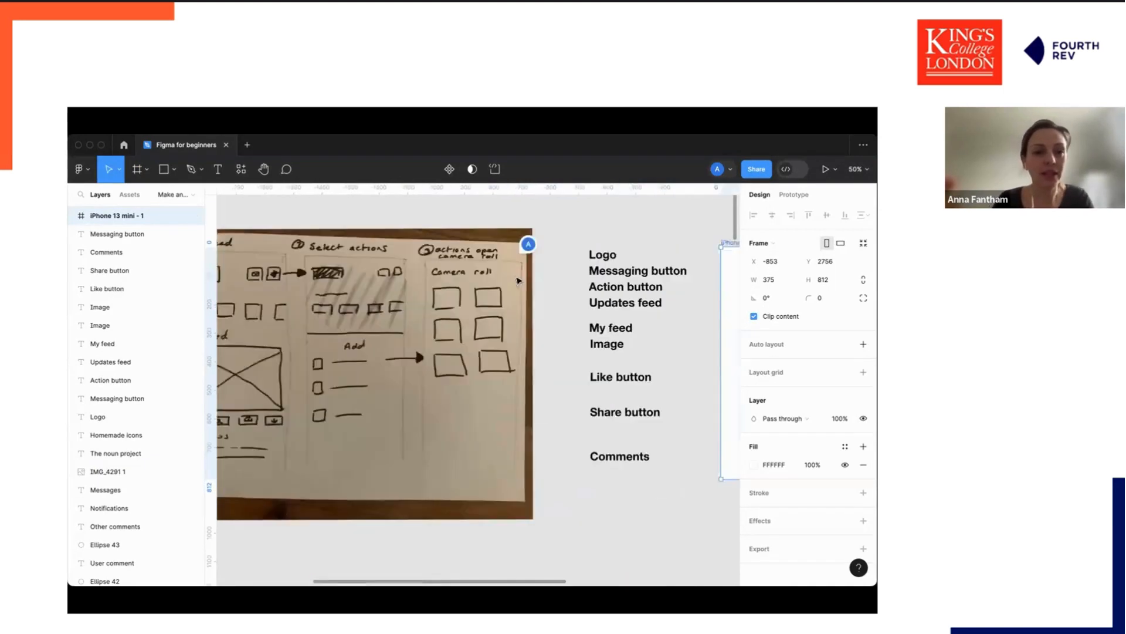
{"action": "scroll", "coordinate": [517, 280], "scroll_direction": "right", "scroll_amount": 4}
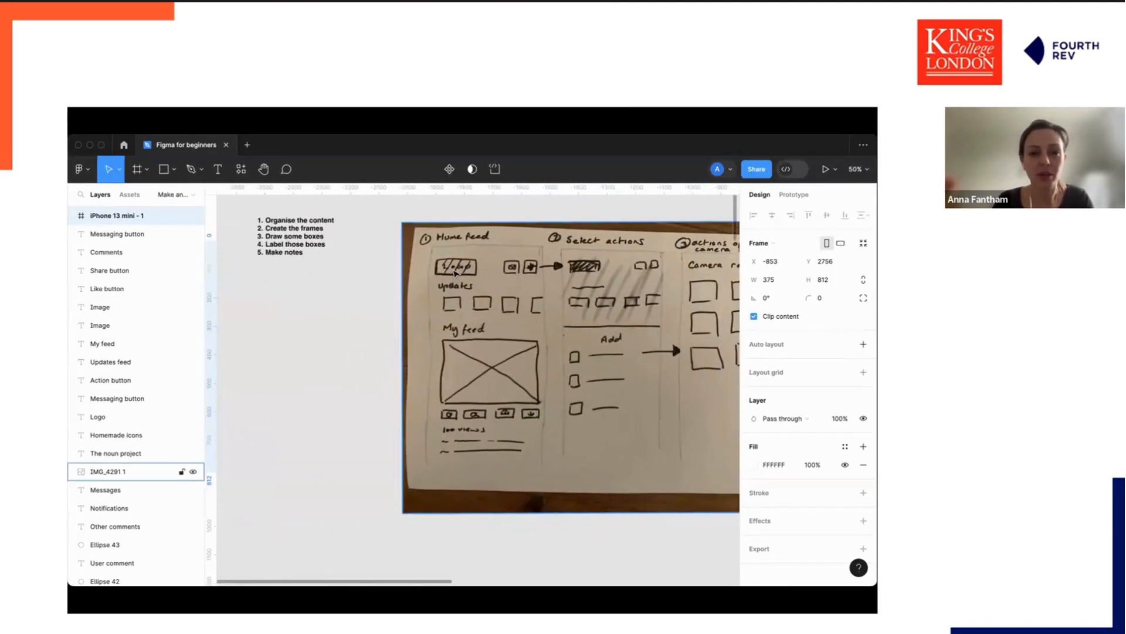
{"action": "scroll", "coordinate": [512, 273], "scroll_direction": "right", "scroll_amount": 15}
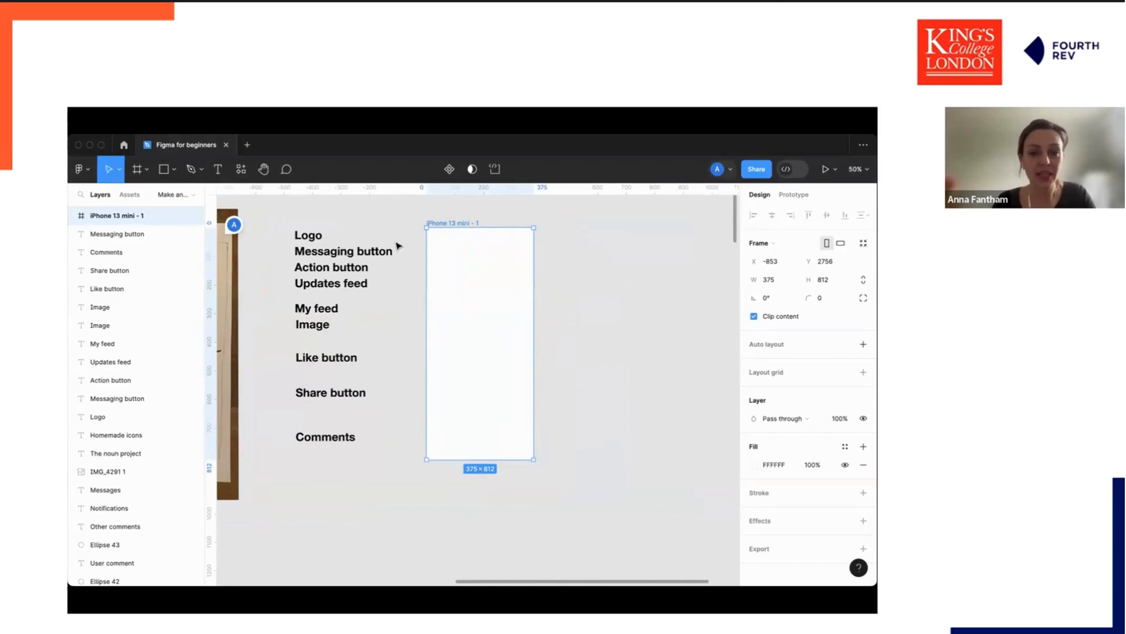
Draw a rectangle about 173 × 61 in the frame's upper left corner and add the text LOGO on it.
{"action": "key", "text": "r"}
{"action": "left_click_drag", "start_coordinate": [427, 234], "coordinate": [450, 252]}
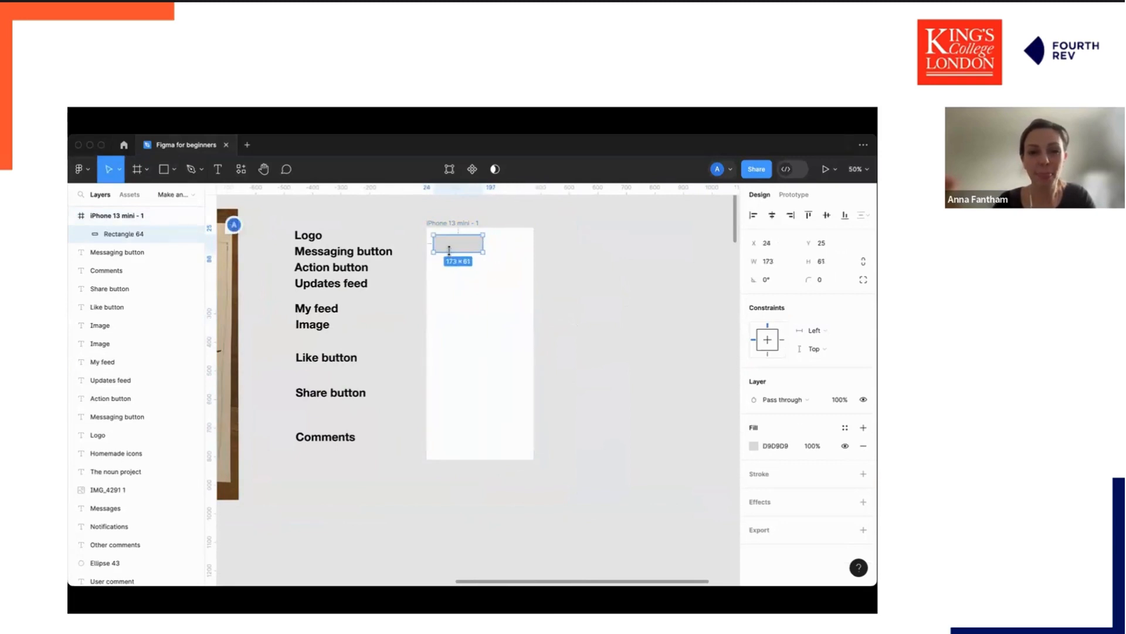
{"action": "key", "text": "t"}
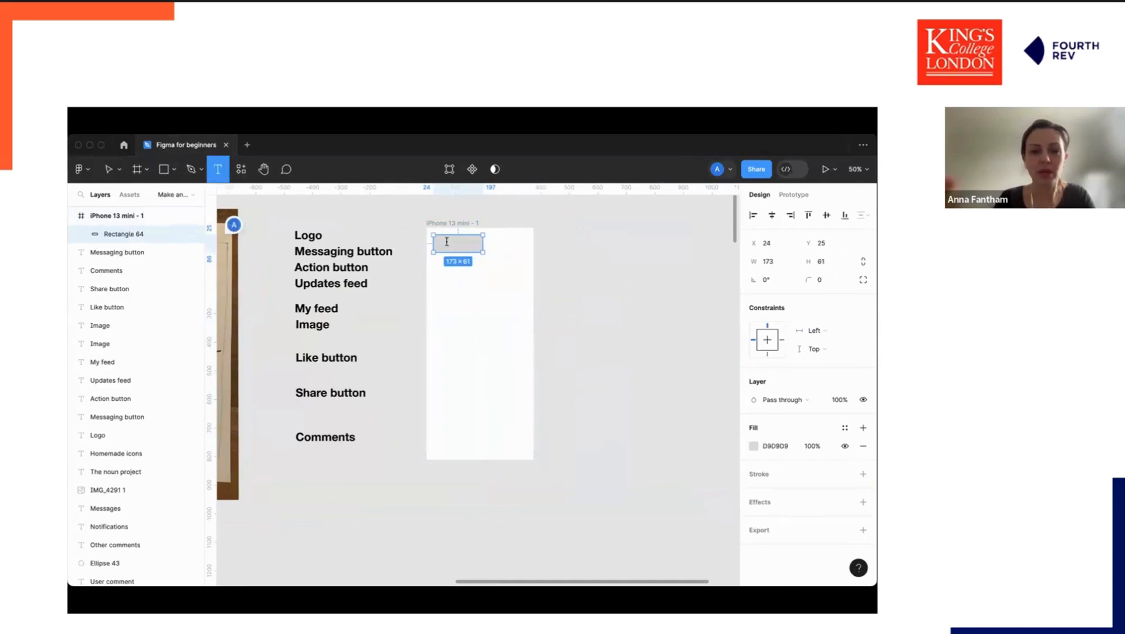
{"action": "left_click", "coordinate": [449, 243]}
{"action": "type", "text": "LOGO"}
{"action": "key", "text": "super+a"}
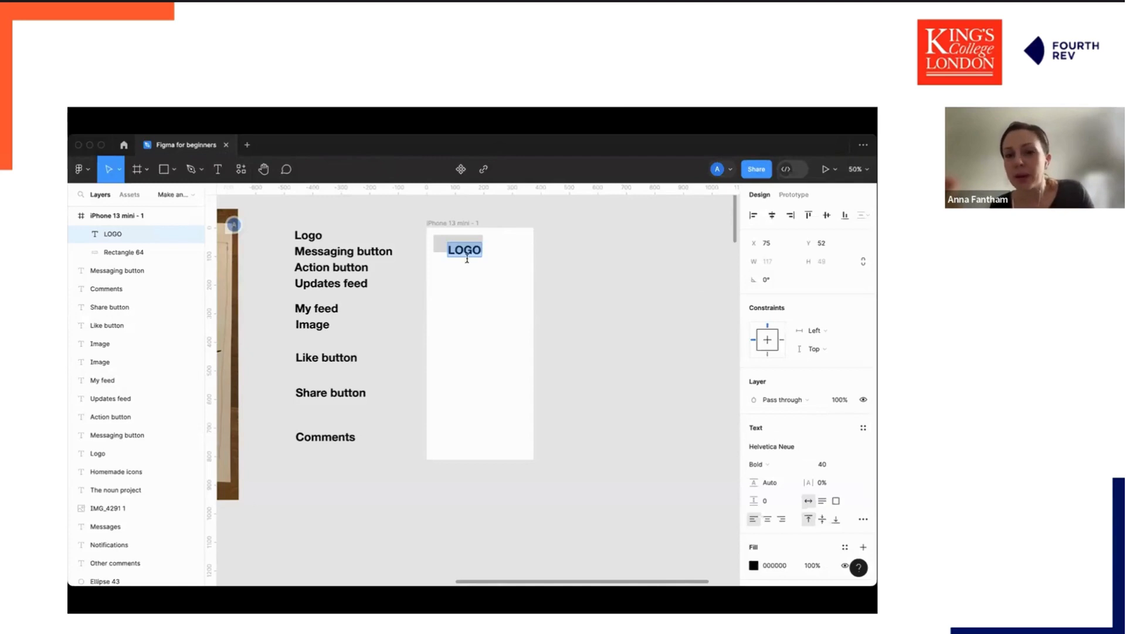
Set the LOGO text's font size to 20 and centre it on the rectangle.
{"action": "left_click", "coordinate": [828, 464]}
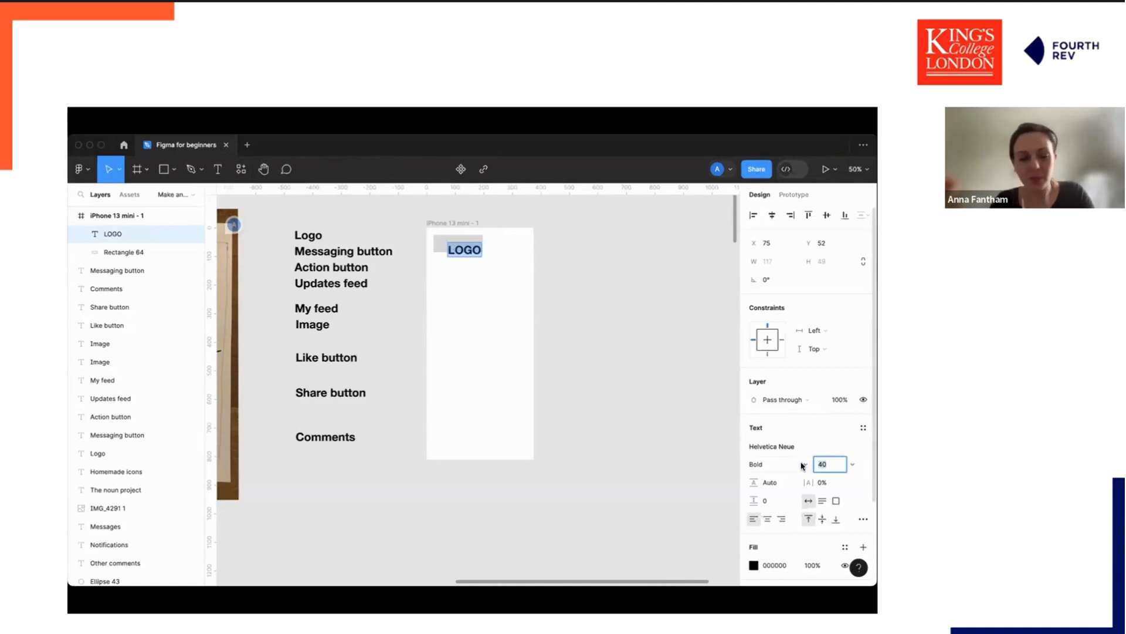
{"action": "type", "text": "20"}
{"action": "key", "text": "Return"}
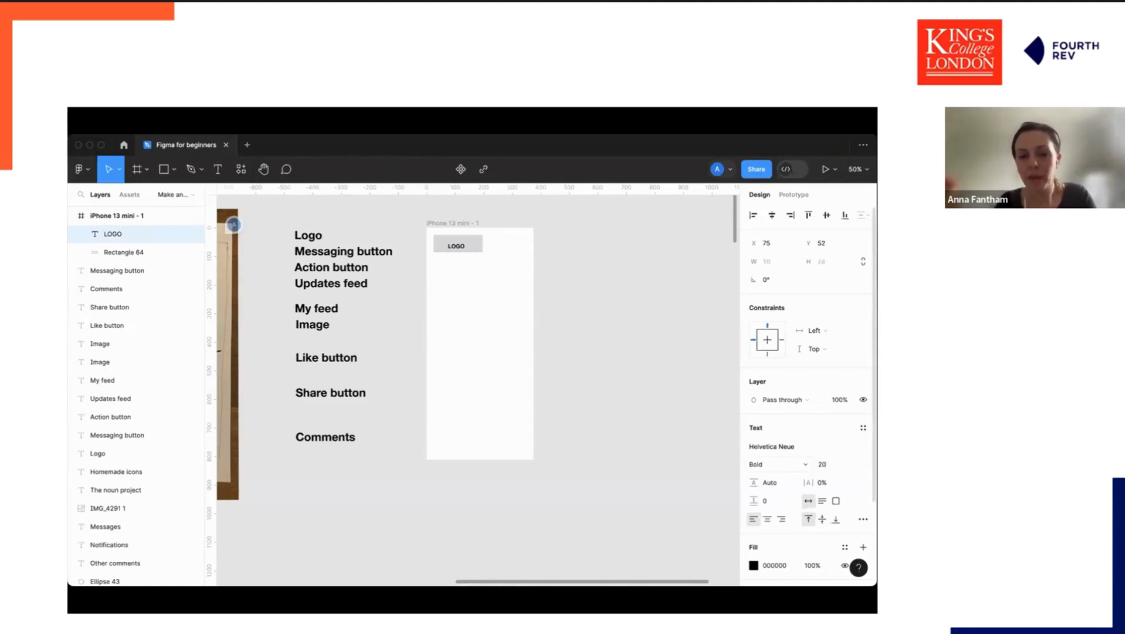
{"action": "left_click", "coordinate": [485, 256]}
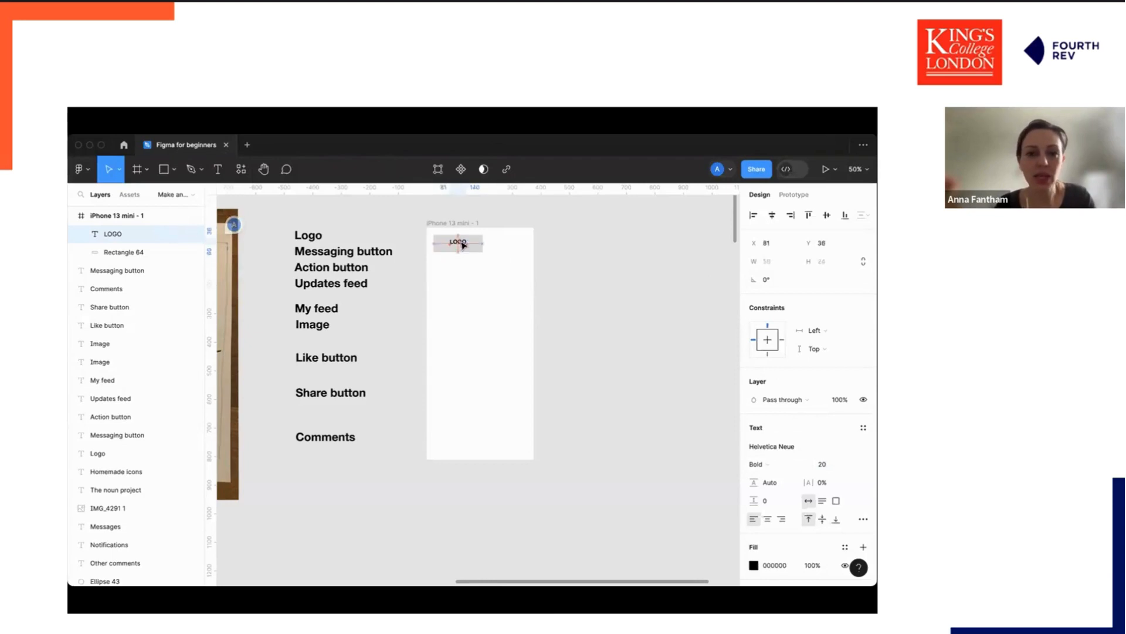
{"action": "left_click_drag", "start_coordinate": [463, 248], "coordinate": [465, 246]}
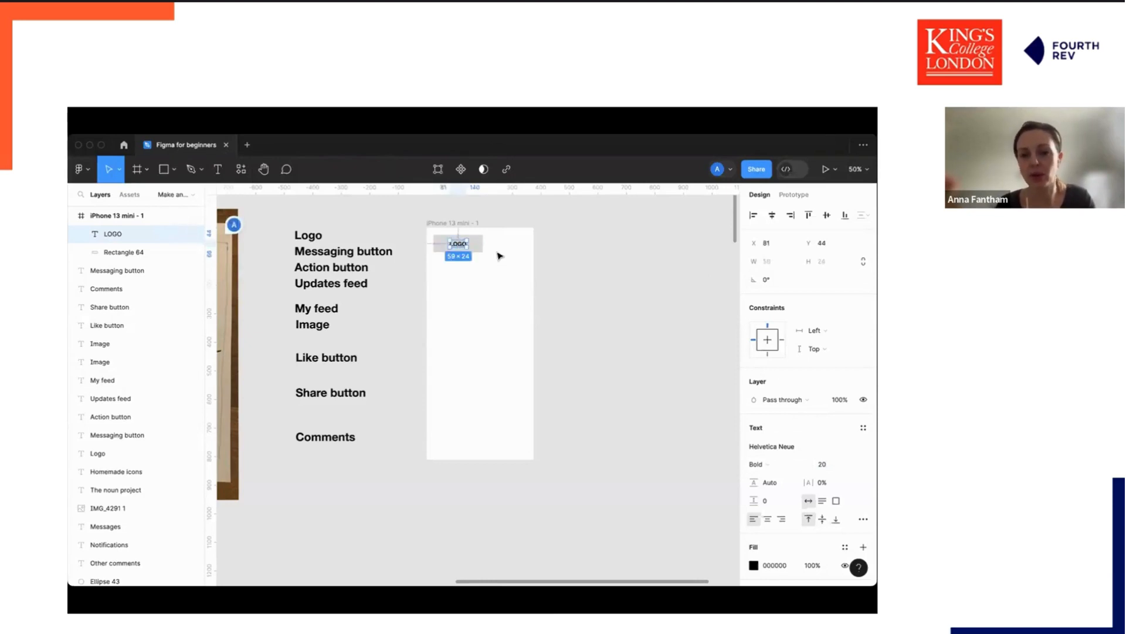
{"action": "left_click", "coordinate": [552, 264]}
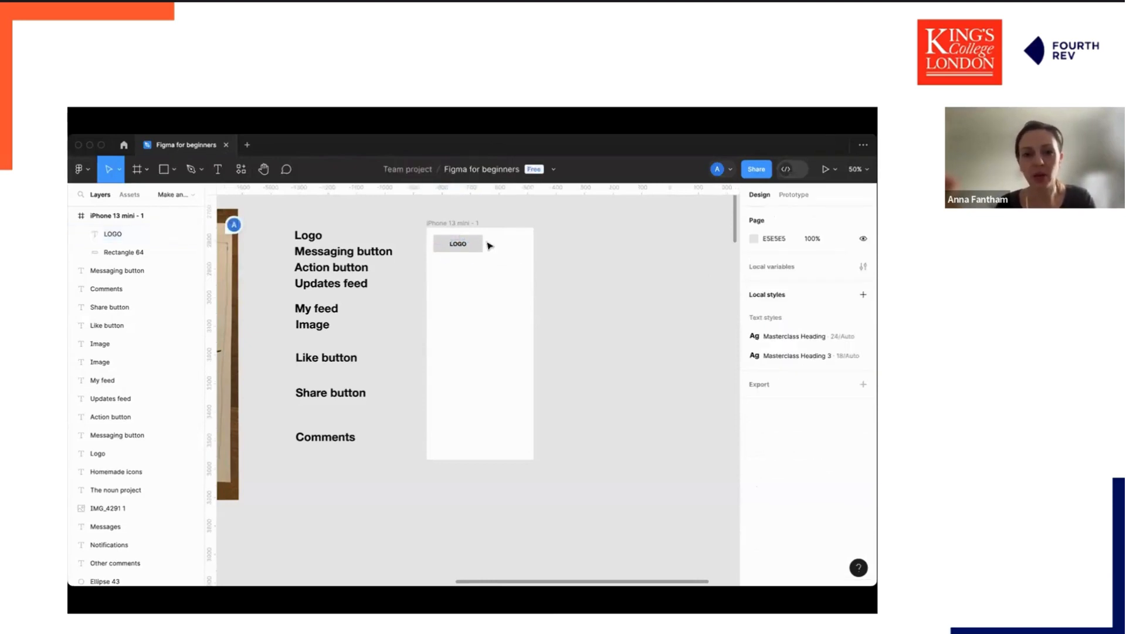
Group the LOGO text with its rectangle and shift the group slightly towards the frame's corner.
{"action": "left_click", "coordinate": [477, 247]}
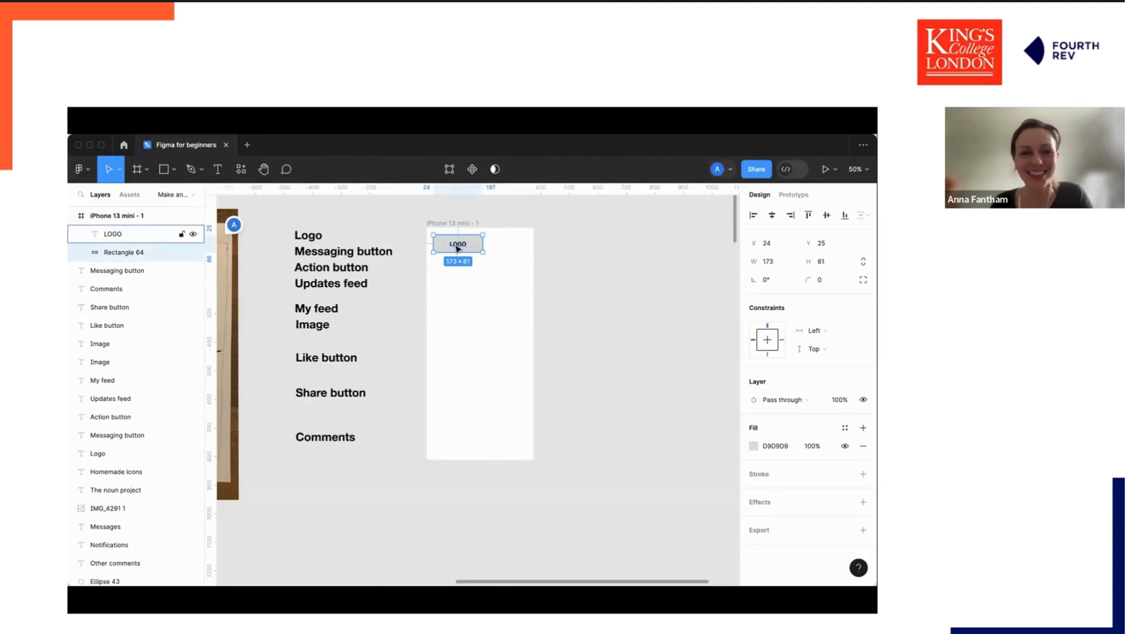
{"action": "left_click", "coordinate": [458, 249], "text": "shift"}
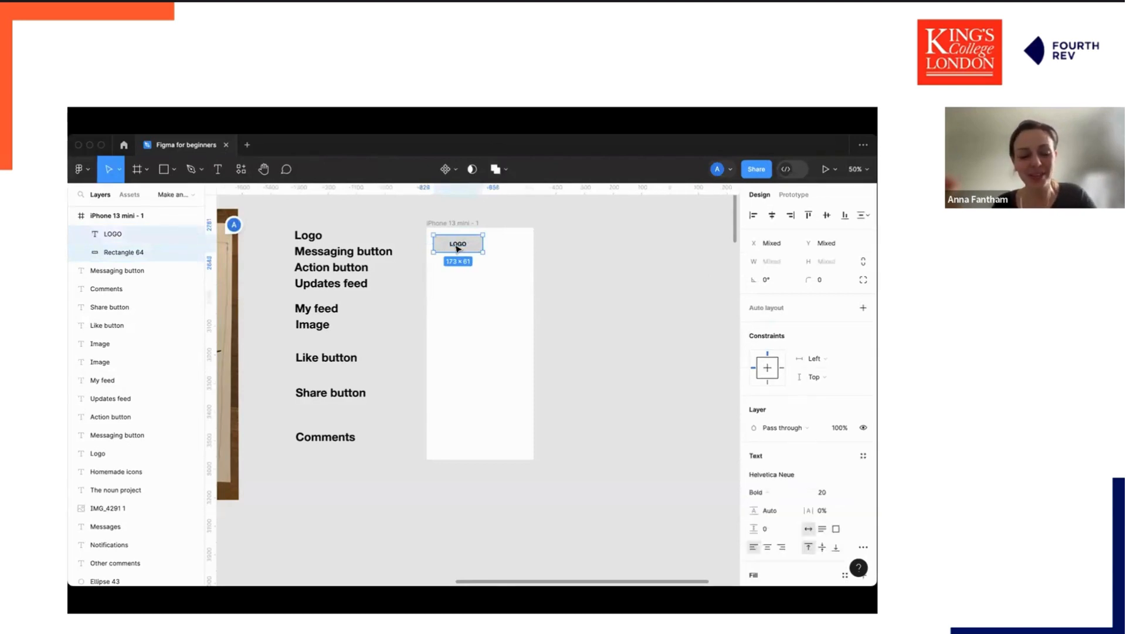
{"action": "key", "text": "super+g"}
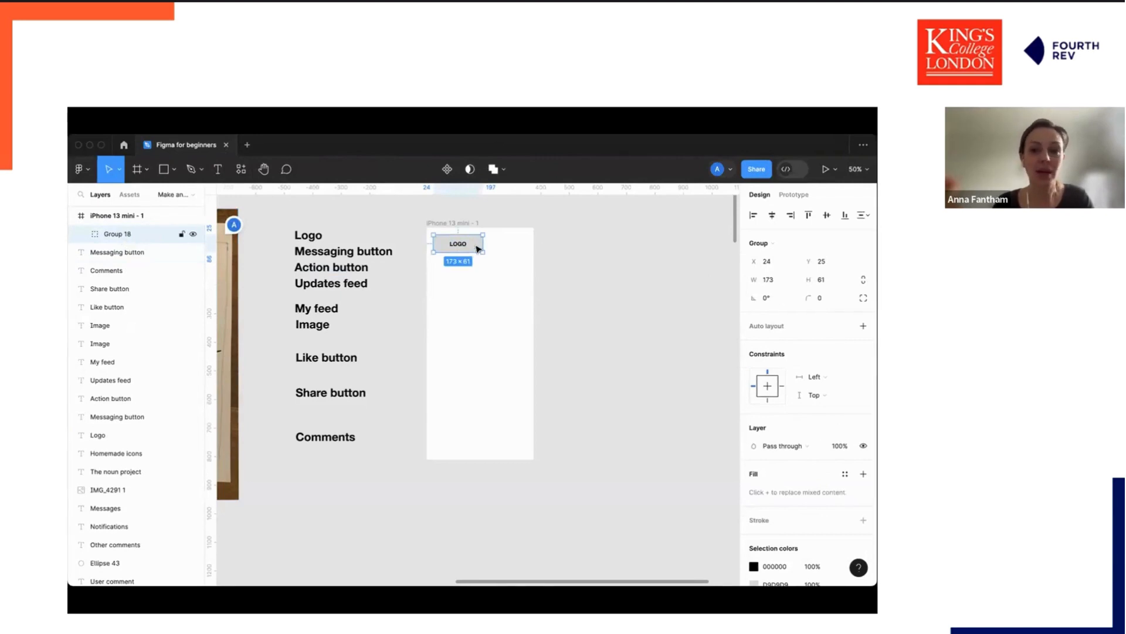
{"action": "mouse_move", "coordinate": [477, 245]}
{"action": "left_mouse_down"}
{"action": "mouse_move", "coordinate": [485, 262]}
{"action": "mouse_move", "coordinate": [475, 244]}
{"action": "left_mouse_up"}
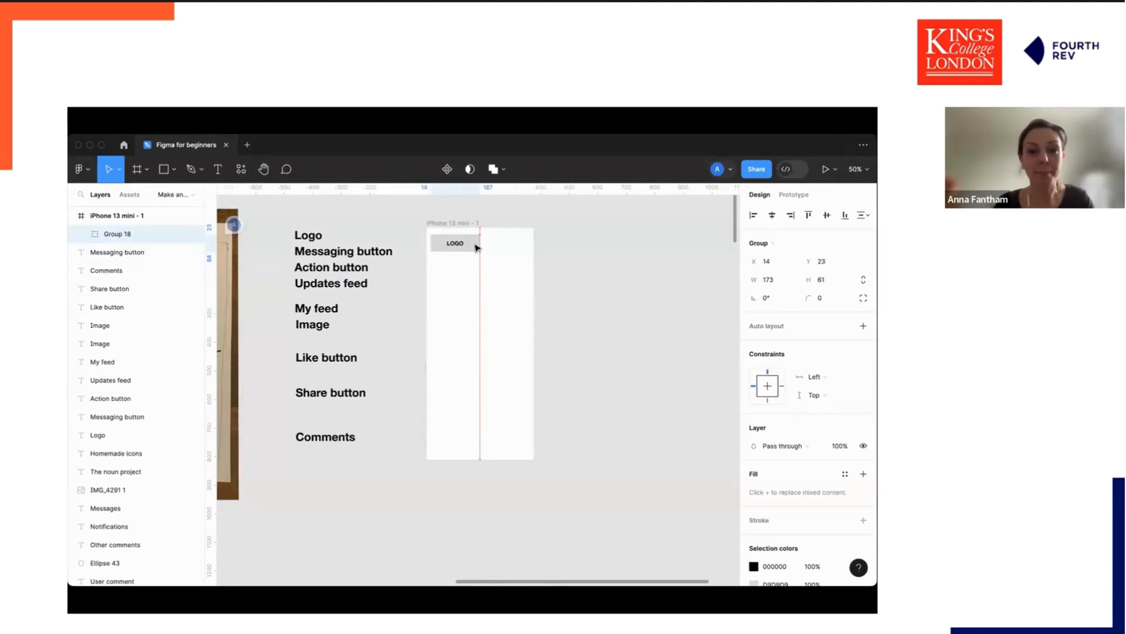
Rename the new group as logo.
{"action": "double_click", "coordinate": [116, 234]}
{"action": "key", "text": "BackSpace"}
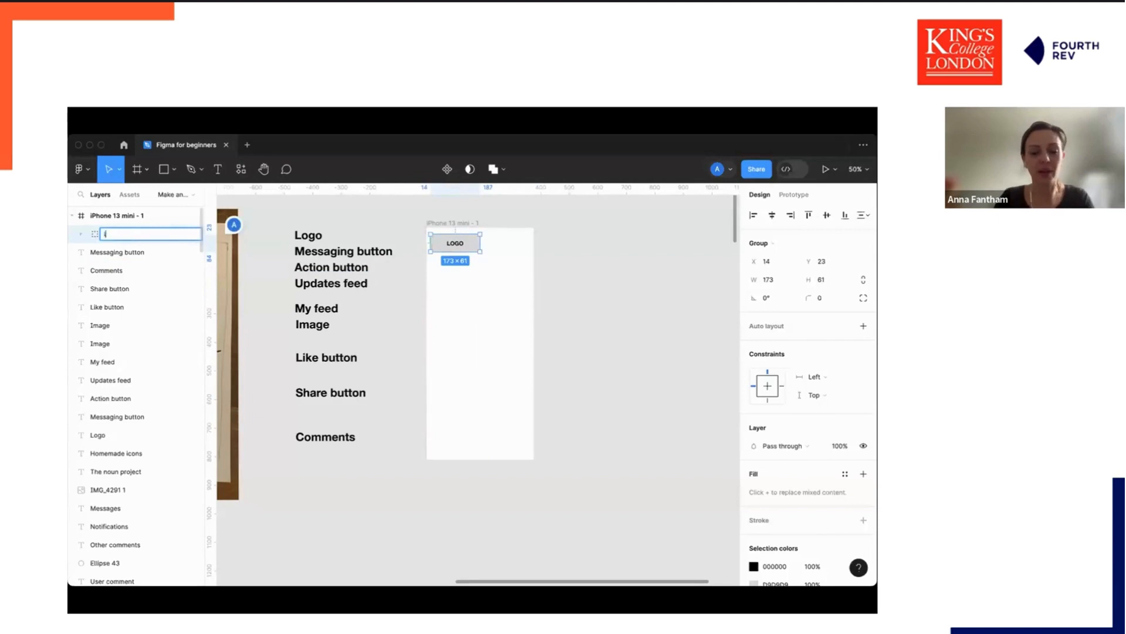
{"action": "type", "text": "logo"}
{"action": "left_click", "coordinate": [561, 241]}
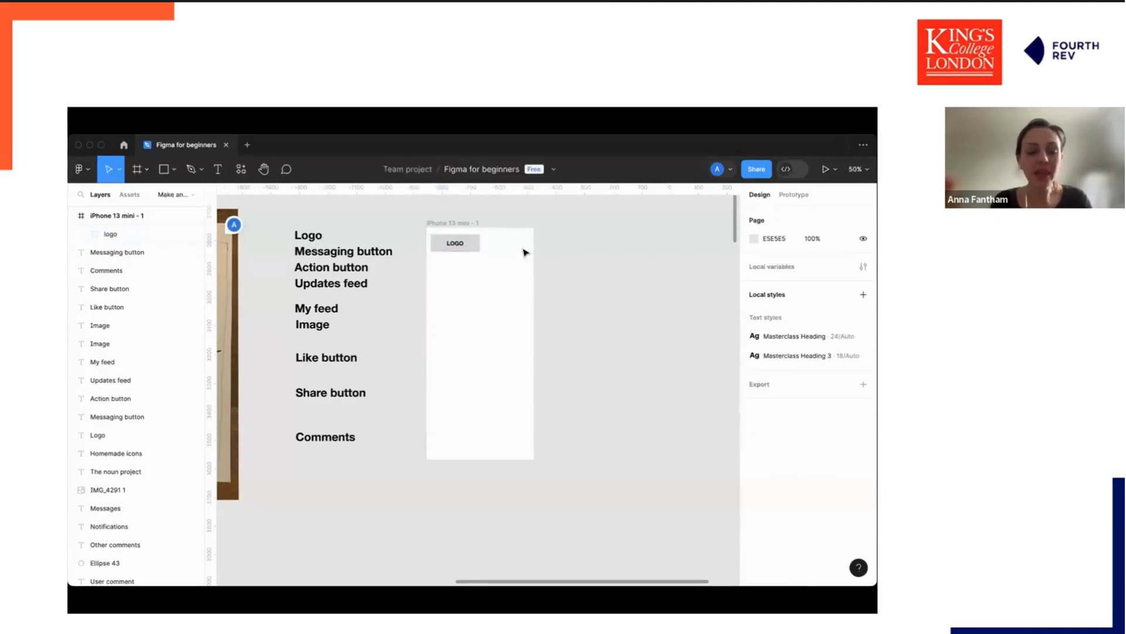
Draw small squares about 44 × 41 in the frame's upper right corner as icon placeholders.
{"action": "key", "text": "r"}
{"action": "mouse_move", "coordinate": [496, 233]}
{"action": "left_mouse_down"}
{"action": "mouse_move", "coordinate": [510, 251]}
{"action": "mouse_move", "coordinate": [504, 242]}
{"action": "mouse_move", "coordinate": [520, 242]}
{"action": "left_mouse_up"}
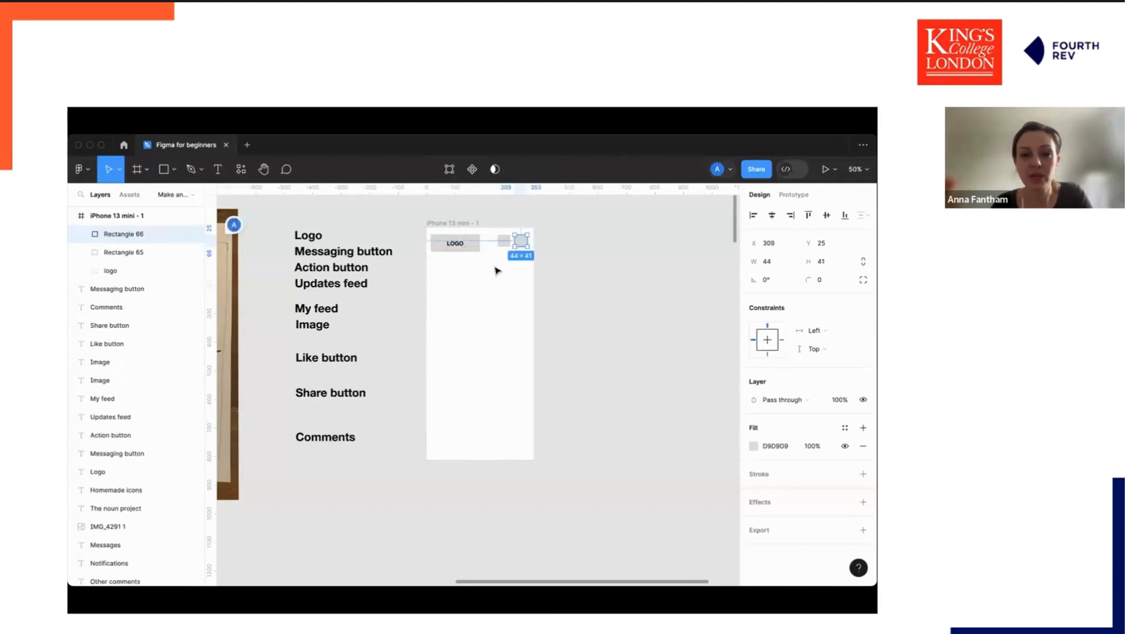
{"action": "left_click", "coordinate": [566, 299]}
Draw an ellipse about 79 × 69 below the logo inside the frame for the updates feed.
{"action": "scroll", "coordinate": [540, 305], "scroll_direction": "left", "scroll_amount": 3}
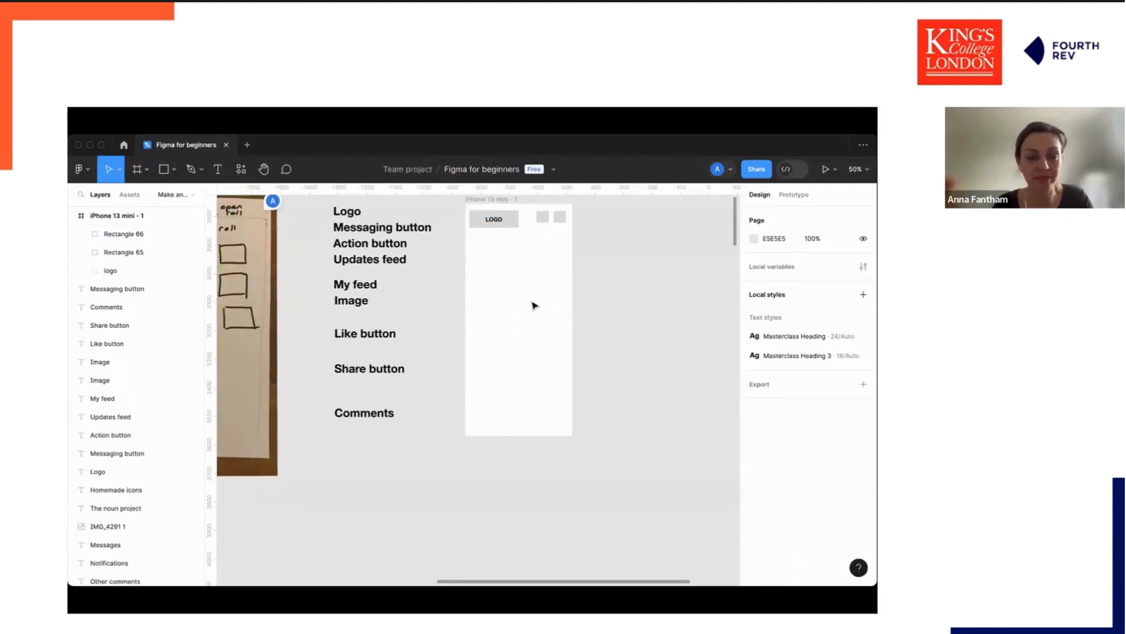
{"action": "scroll", "coordinate": [364, 247], "scroll_direction": "up", "scroll_amount": 2}
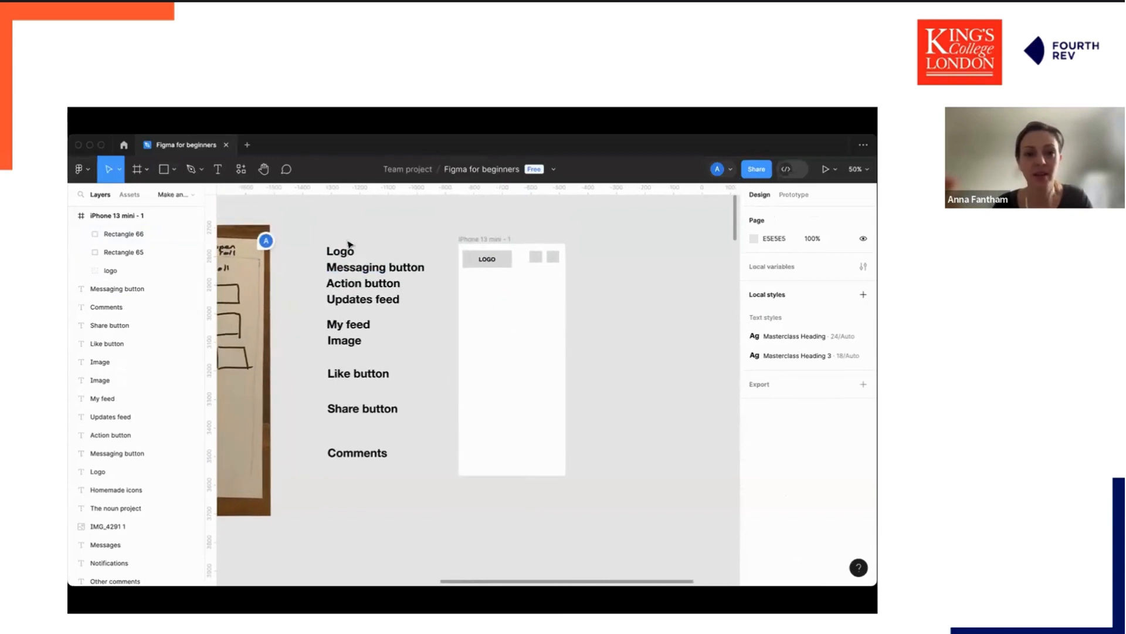
{"action": "left_click", "coordinate": [371, 301]}
{"action": "left_click_drag", "start_coordinate": [371, 308], "coordinate": [373, 312]}
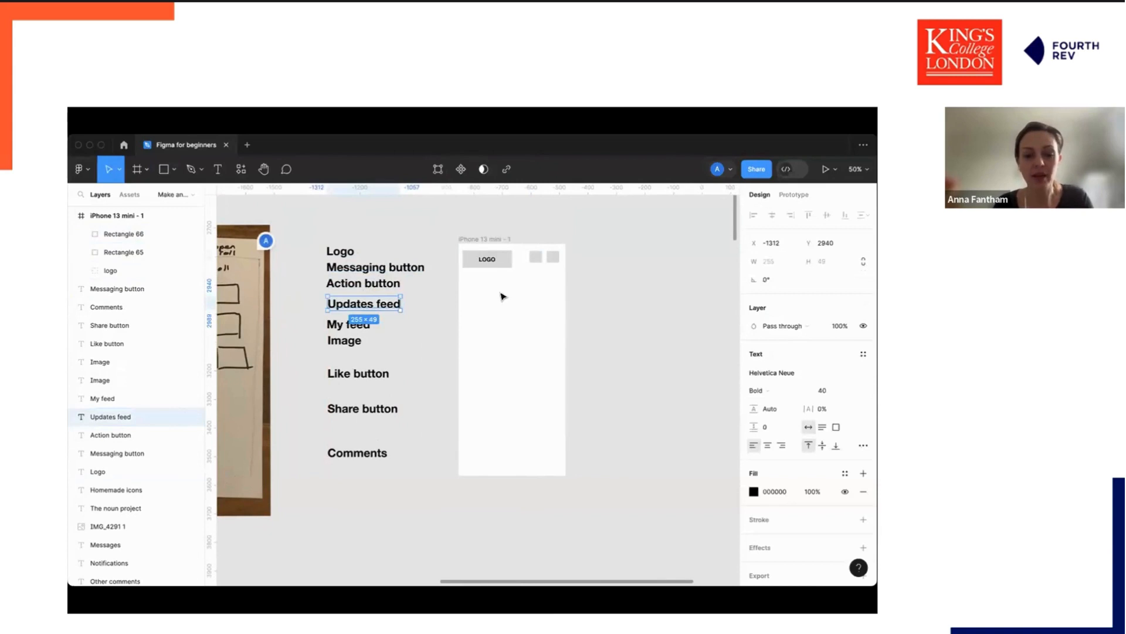
{"action": "key", "text": "o"}
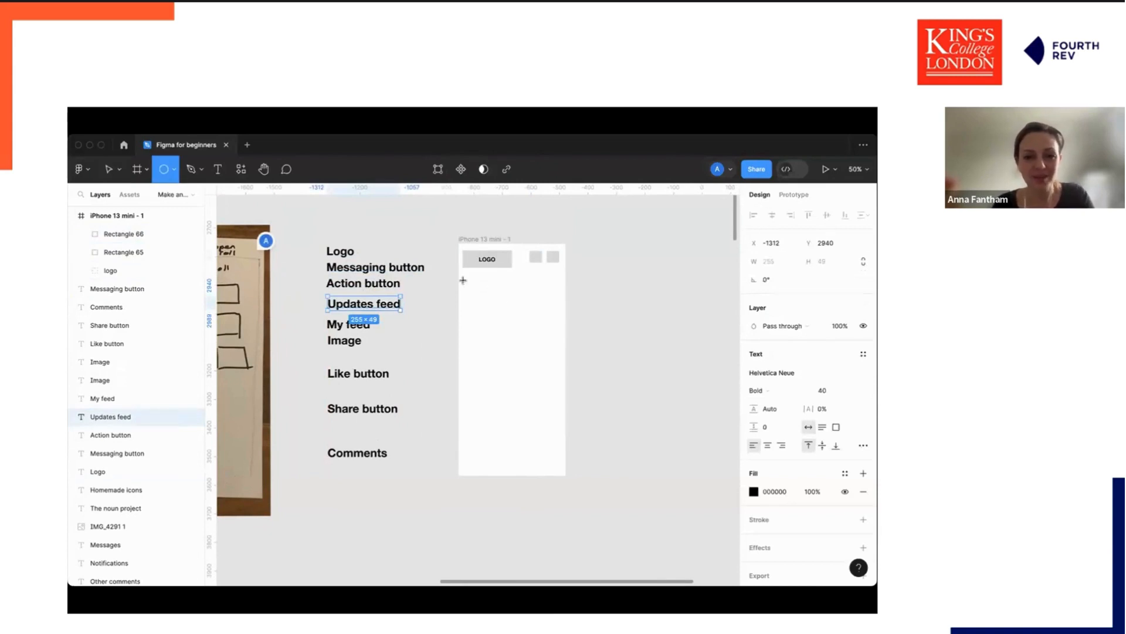
{"action": "mouse_move", "coordinate": [462, 280]}
{"action": "left_mouse_down"}
{"action": "mouse_move", "coordinate": [487, 322]}
{"action": "mouse_move", "coordinate": [484, 304]}
{"action": "left_mouse_up"}
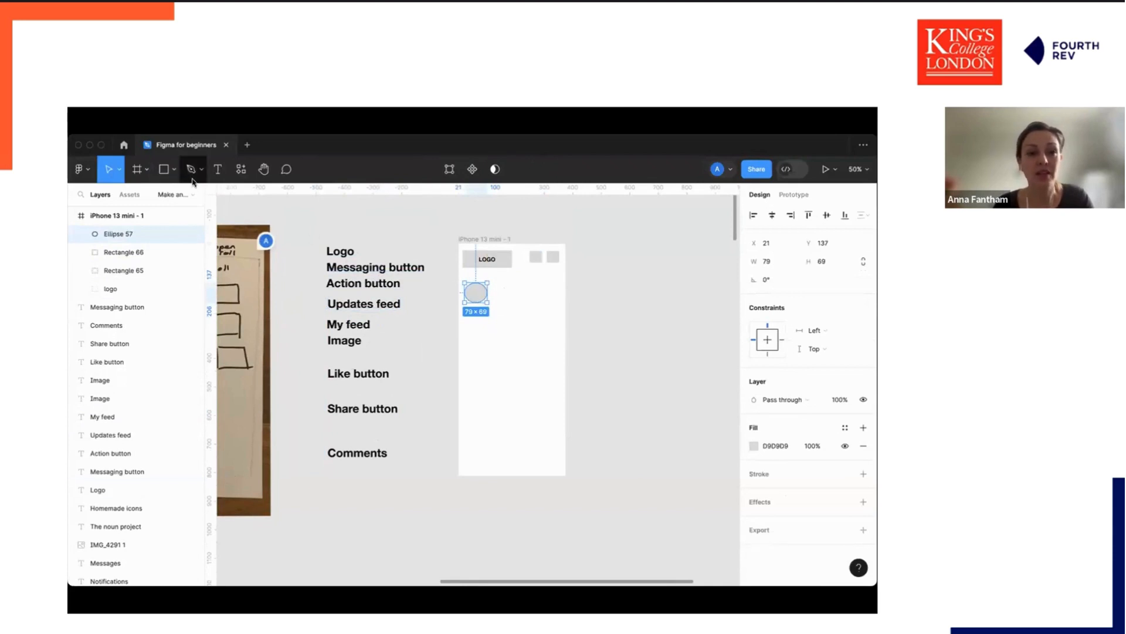
Resize the ellipse to a 70 × 70 circle.
{"action": "left_click", "coordinate": [175, 169]}
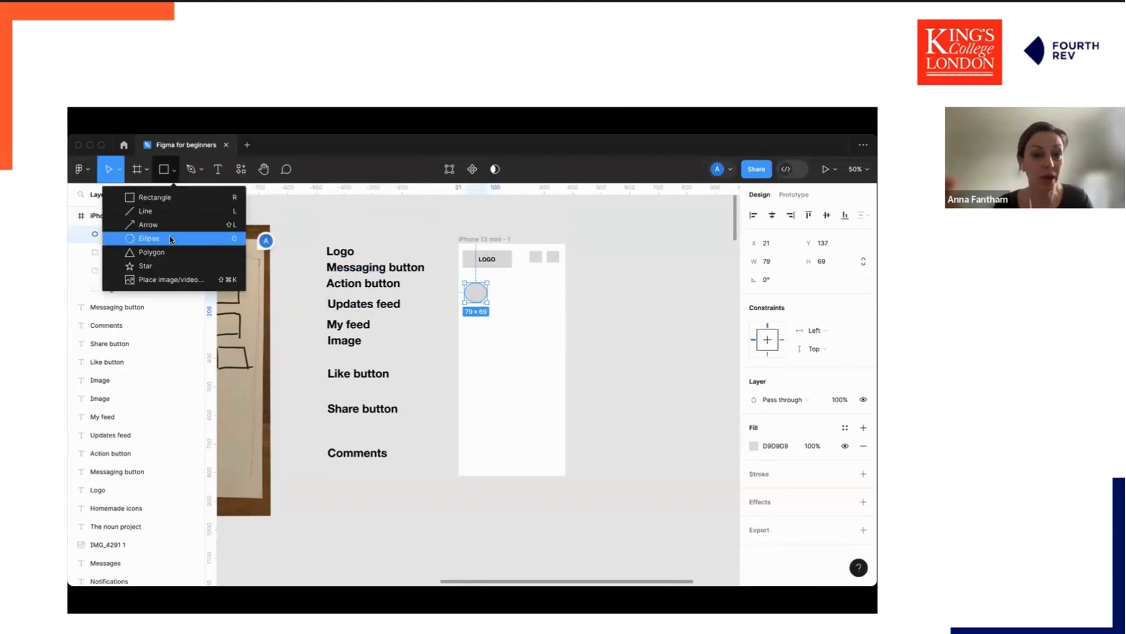
{"action": "left_click", "coordinate": [508, 301]}
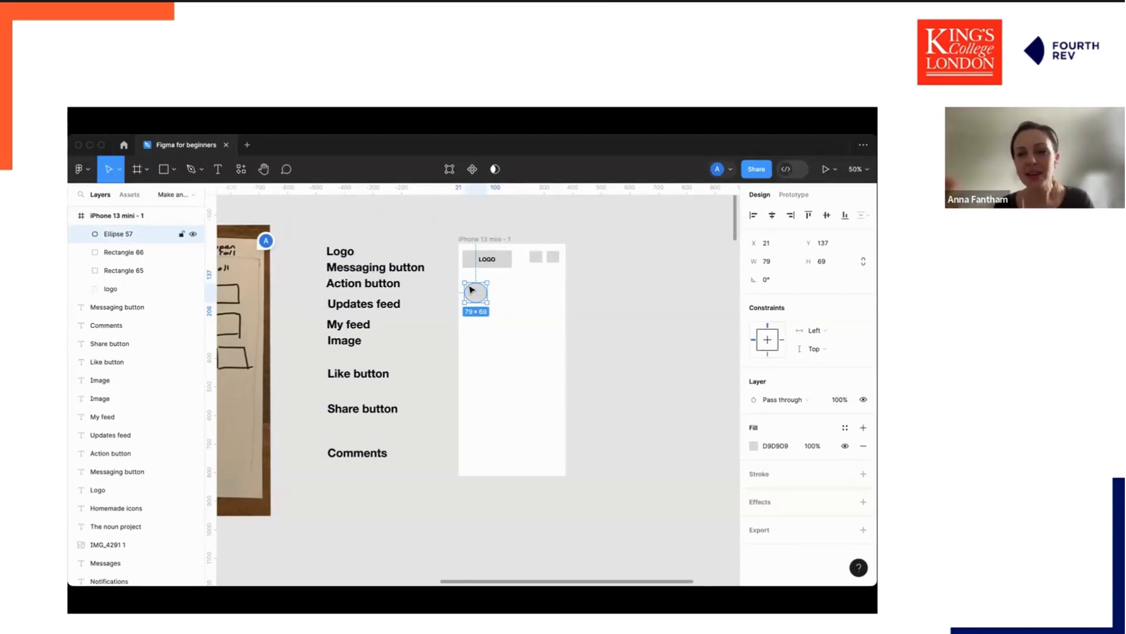
{"action": "left_click", "coordinate": [765, 264]}
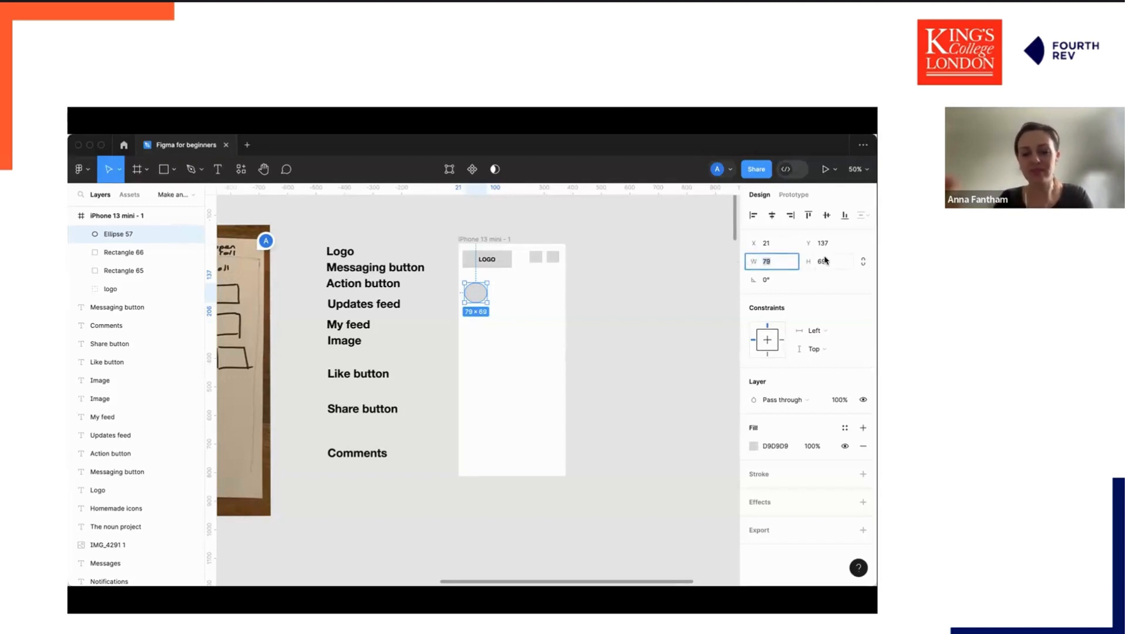
{"action": "type", "text": "6"}
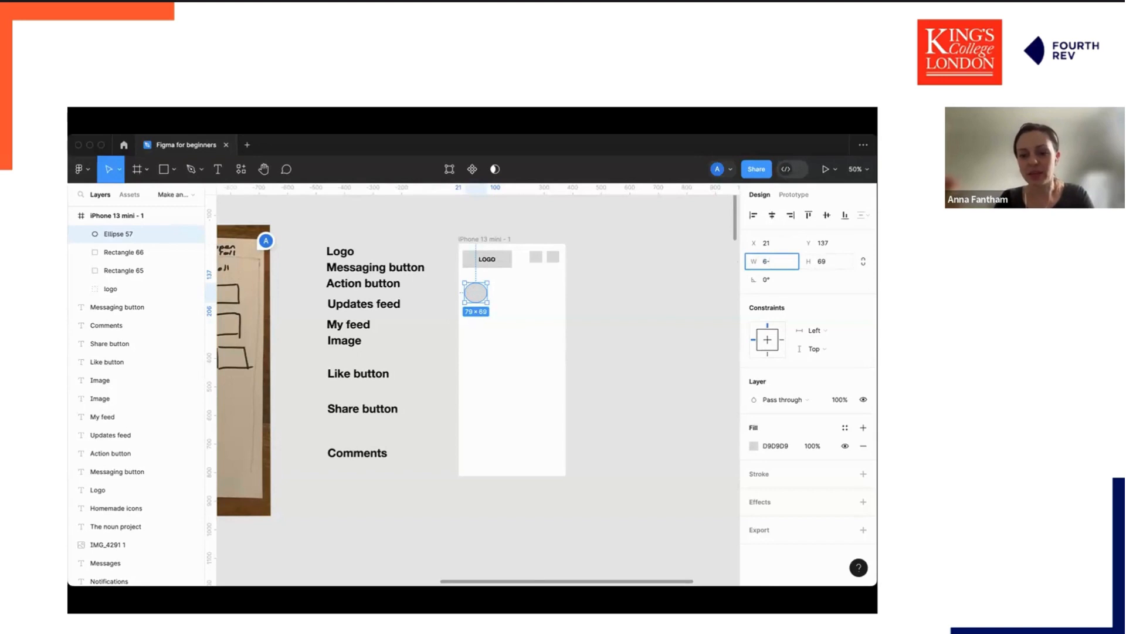
{"action": "type", "text": "0"}
{"action": "key", "text": "Tab"}
{"action": "type", "text": "60"}
{"action": "key", "text": "Return"}
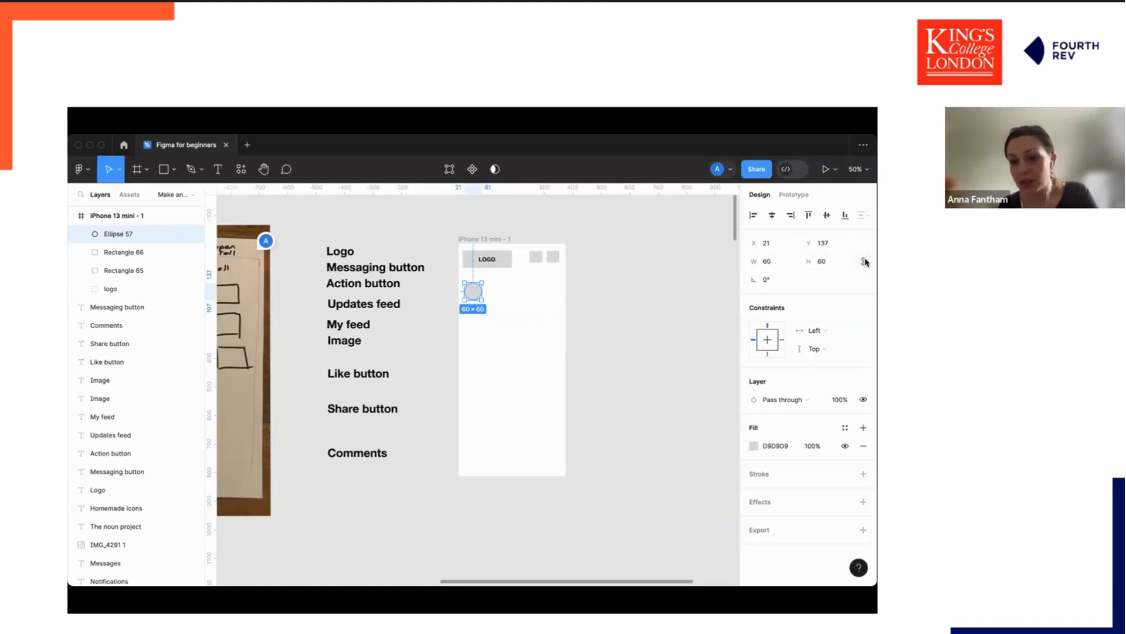
{"action": "left_click", "coordinate": [766, 261]}
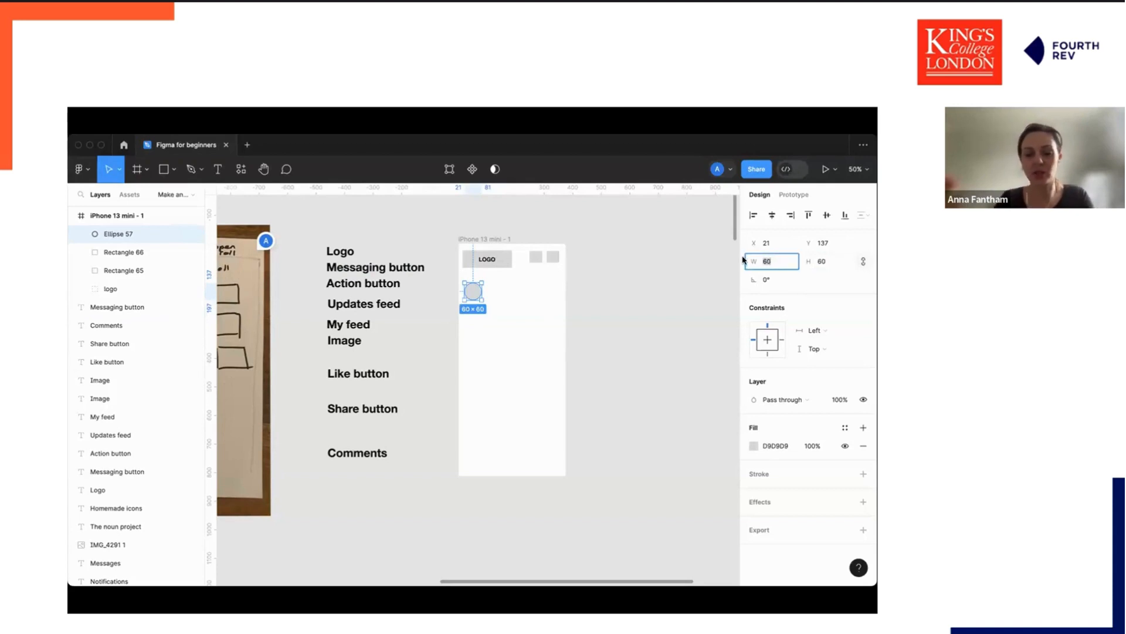
{"action": "type", "text": "70"}
{"action": "key", "text": "Return"}
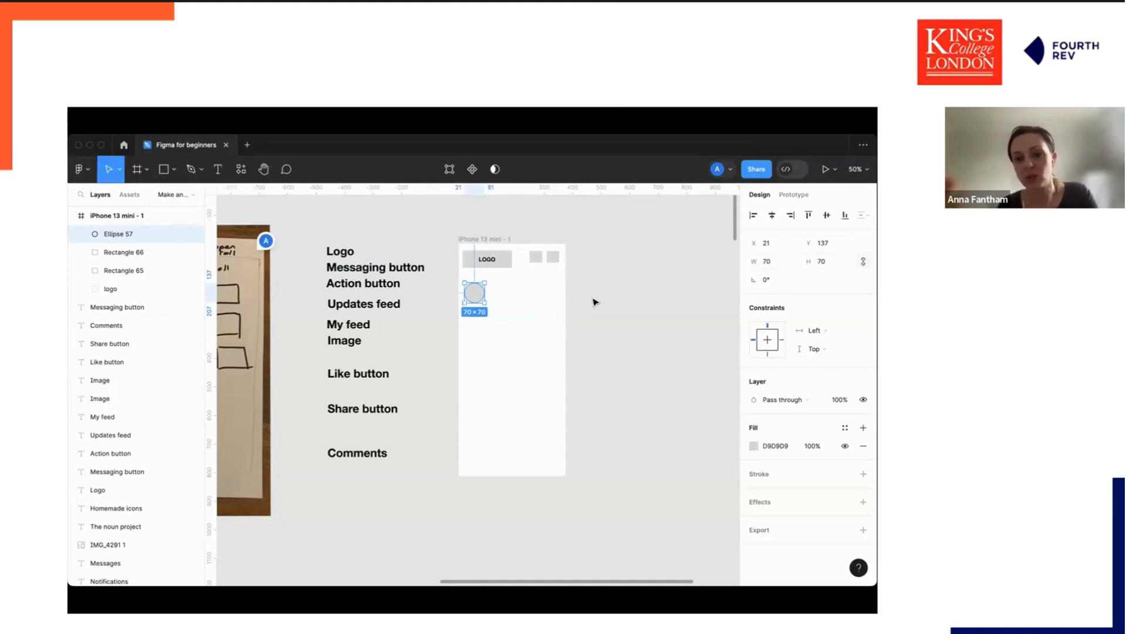
Duplicate the circle into a row of four circles across the frame.
{"action": "left_click", "coordinate": [530, 302]}
{"action": "left_click", "coordinate": [473, 294]}
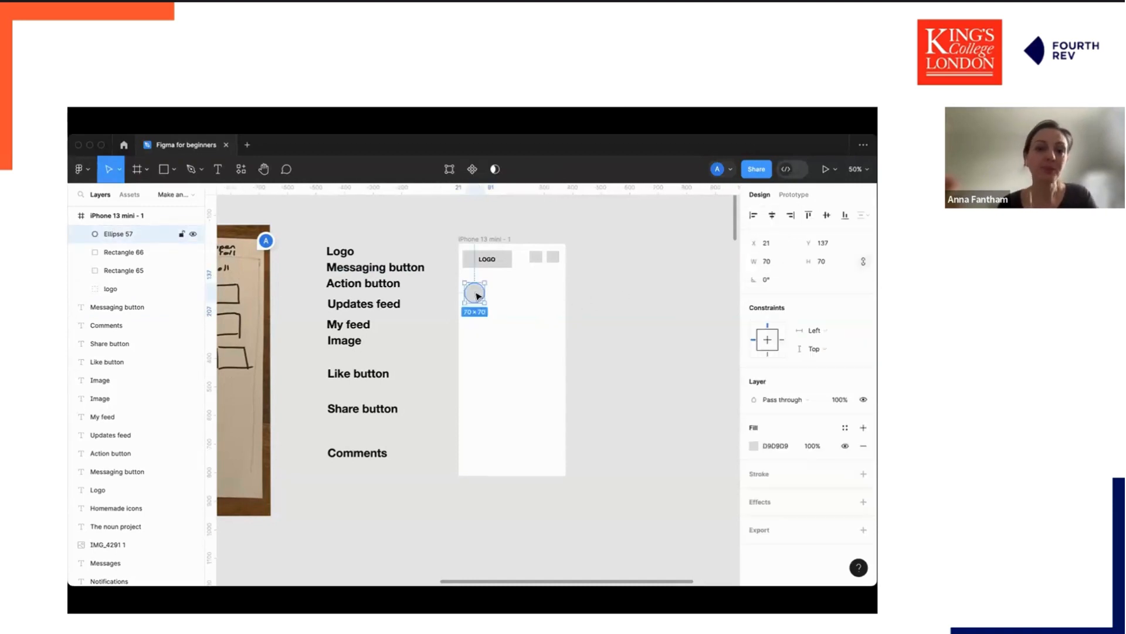
{"action": "left_click_drag", "start_coordinate": [473, 293], "coordinate": [555, 294]}
{"action": "key", "text": "super+c"}
{"action": "key", "text": "super+v"}
{"action": "key", "text": "super+c"}
{"action": "key", "text": "super+v"}
{"action": "key", "text": "super+c"}
{"action": "key", "text": "super+v"}
{"action": "left_click", "coordinate": [555, 324]}
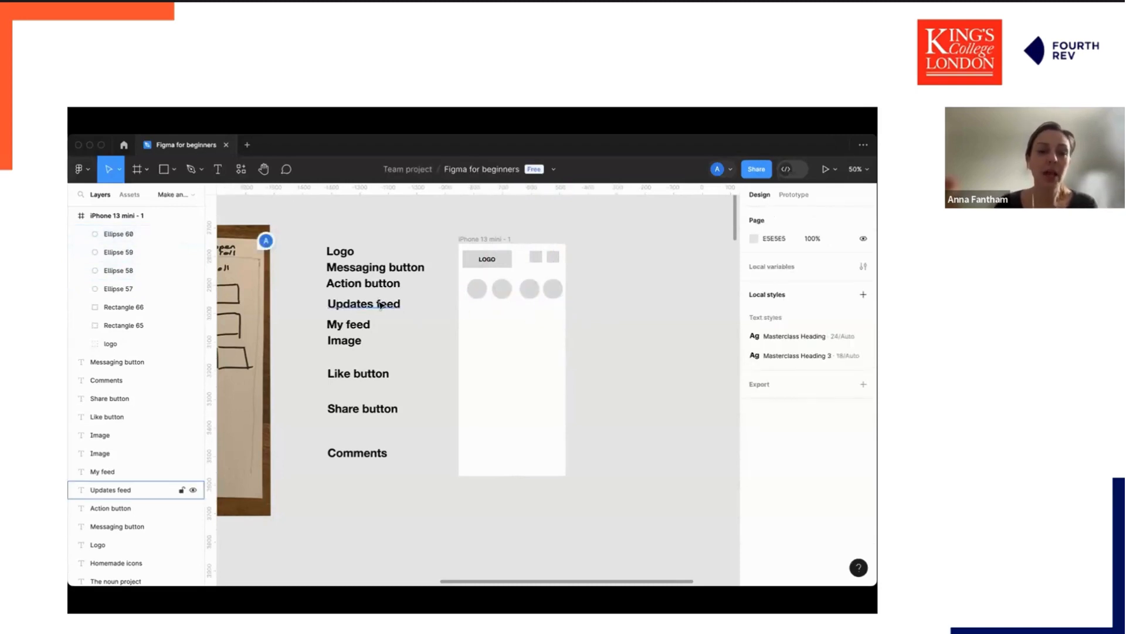
Select all four circles and move the row slightly lower in the frame.
{"action": "left_click", "coordinate": [480, 293]}
{"action": "left_click", "coordinate": [503, 290], "text": "shift"}
{"action": "left_click", "coordinate": [529, 289], "text": "shift"}
{"action": "left_click", "coordinate": [555, 289], "text": "shift"}
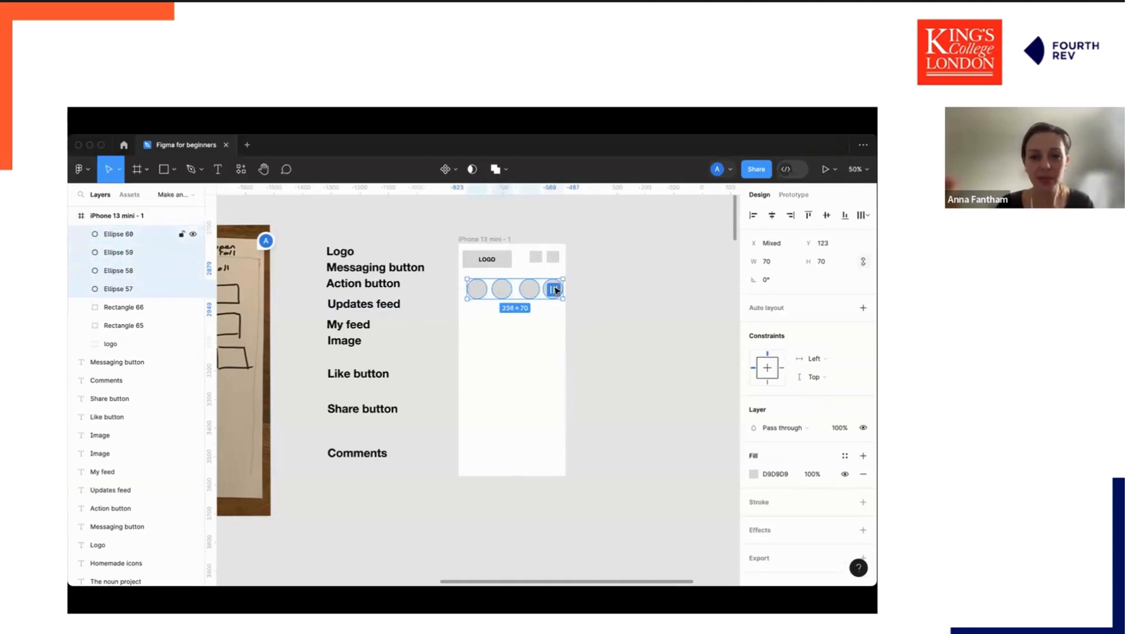
{"action": "mouse_move", "coordinate": [553, 292]}
{"action": "left_mouse_down"}
{"action": "mouse_move", "coordinate": [536, 297]}
{"action": "mouse_move", "coordinate": [547, 300]}
{"action": "left_mouse_up"}
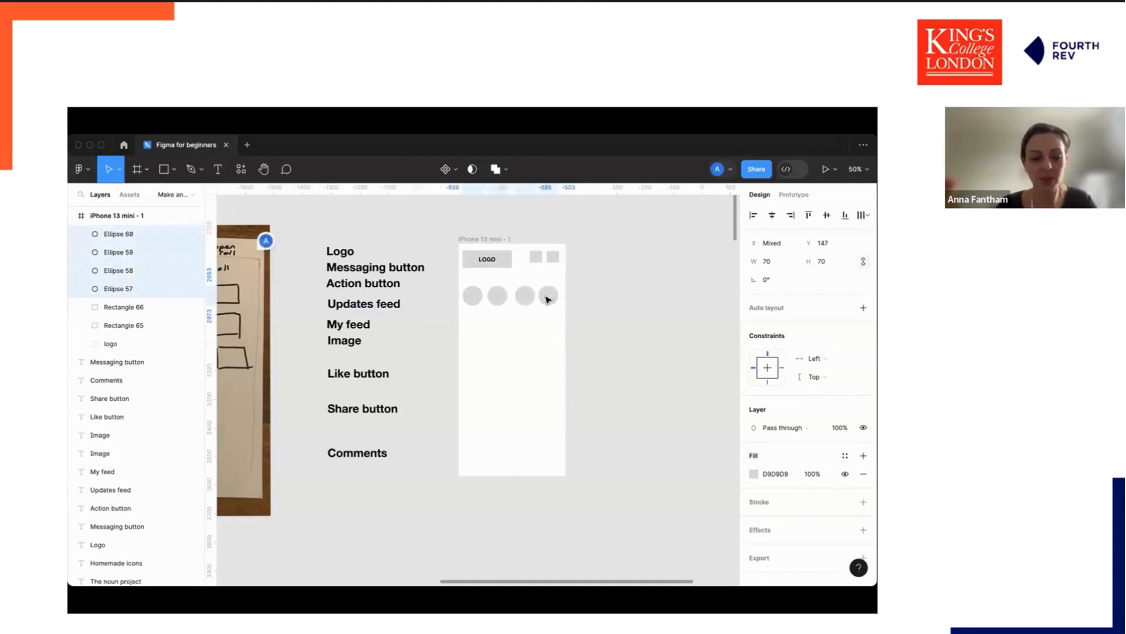
Group the four circles and rename the group updates feed.
{"action": "key", "text": "ctrl+g"}
{"action": "double_click", "coordinate": [117, 234]}
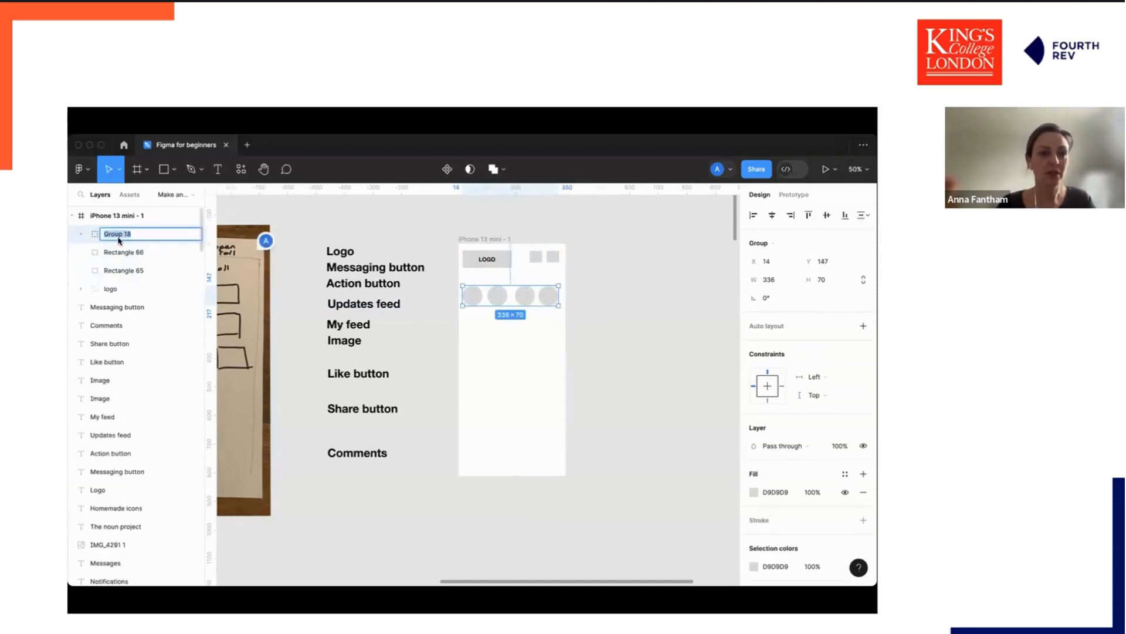
{"action": "type", "text": "updates feed"}
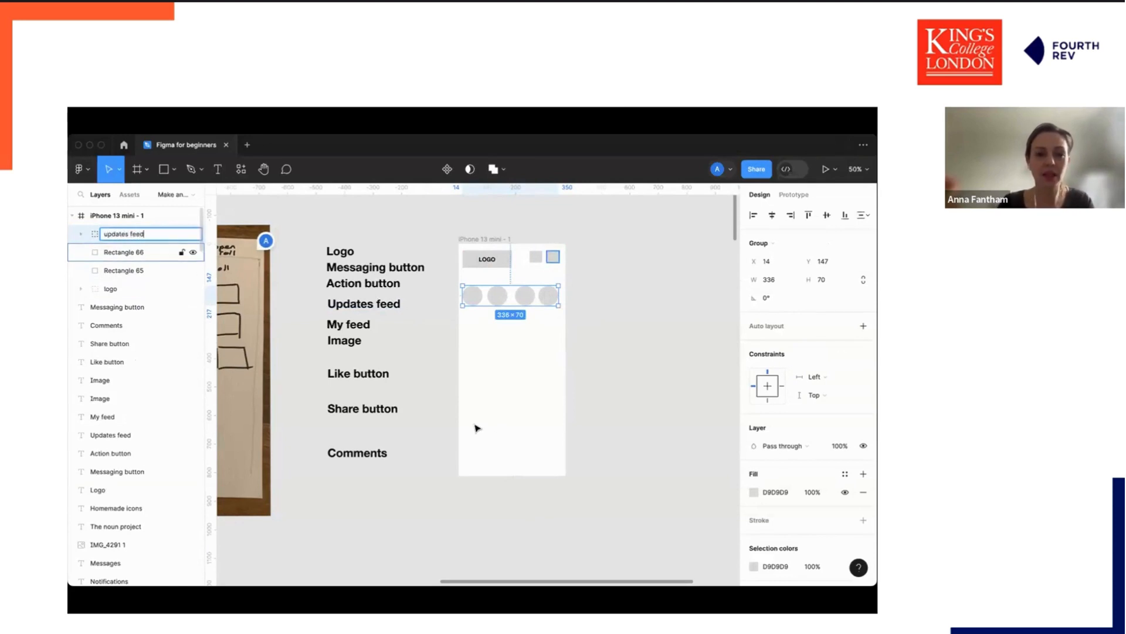
{"action": "left_click", "coordinate": [620, 361]}
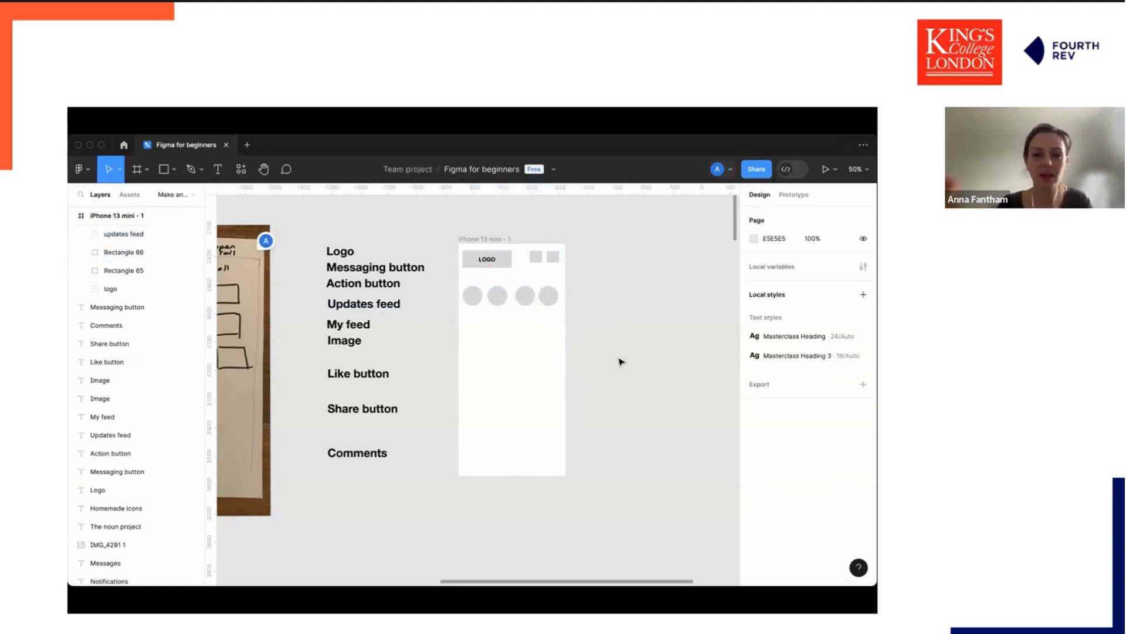
Draw a rectangle about 329 × 294 below the circle row as the feed image placeholder.
{"action": "key", "text": "r"}
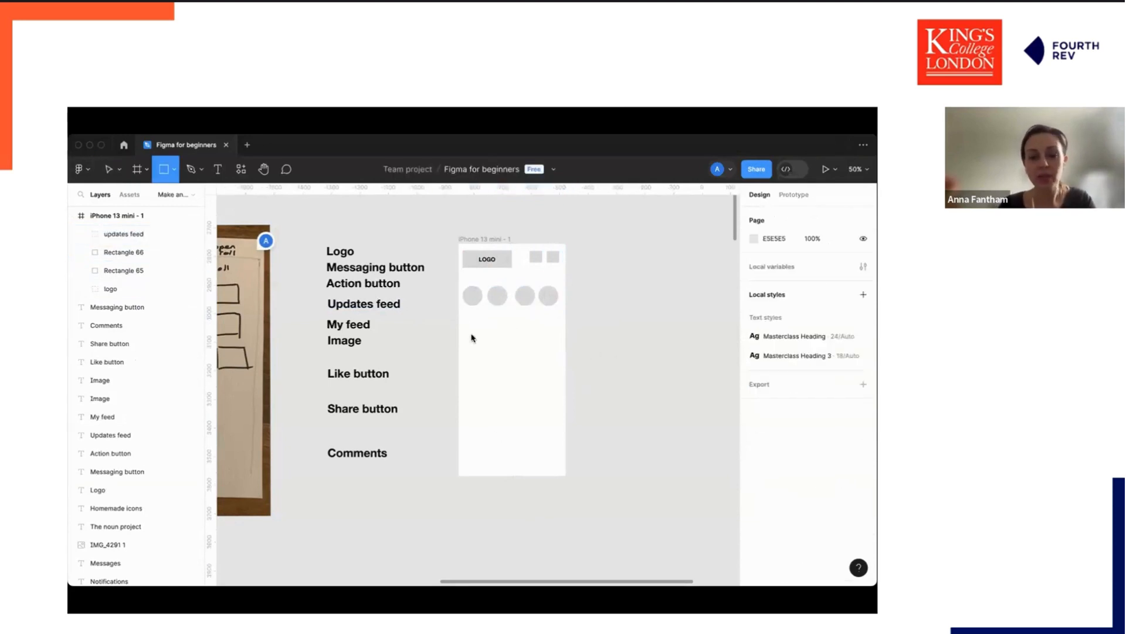
{"action": "mouse_move", "coordinate": [465, 317]}
{"action": "left_mouse_down"}
{"action": "mouse_move", "coordinate": [536, 395]}
{"action": "mouse_move", "coordinate": [559, 401]}
{"action": "left_mouse_up"}
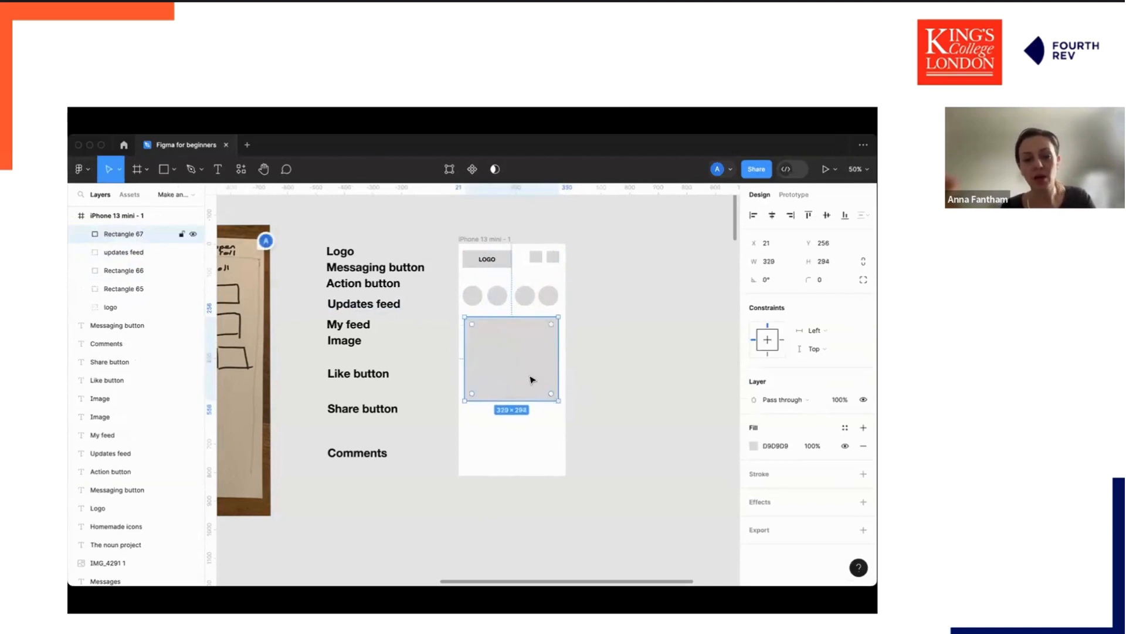
{"action": "left_click", "coordinate": [650, 337]}
Draw a diagonal line across the image rectangle from its bottom-left to its top-right corner.
{"action": "key", "text": "l"}
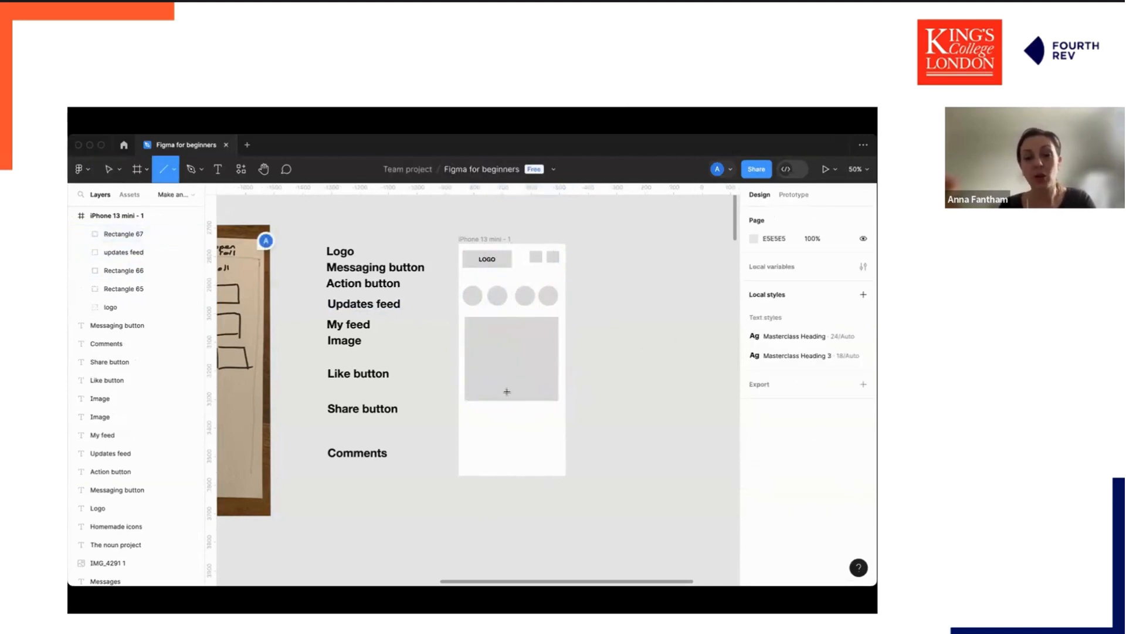
{"action": "left_click_drag", "start_coordinate": [466, 399], "coordinate": [558, 317]}
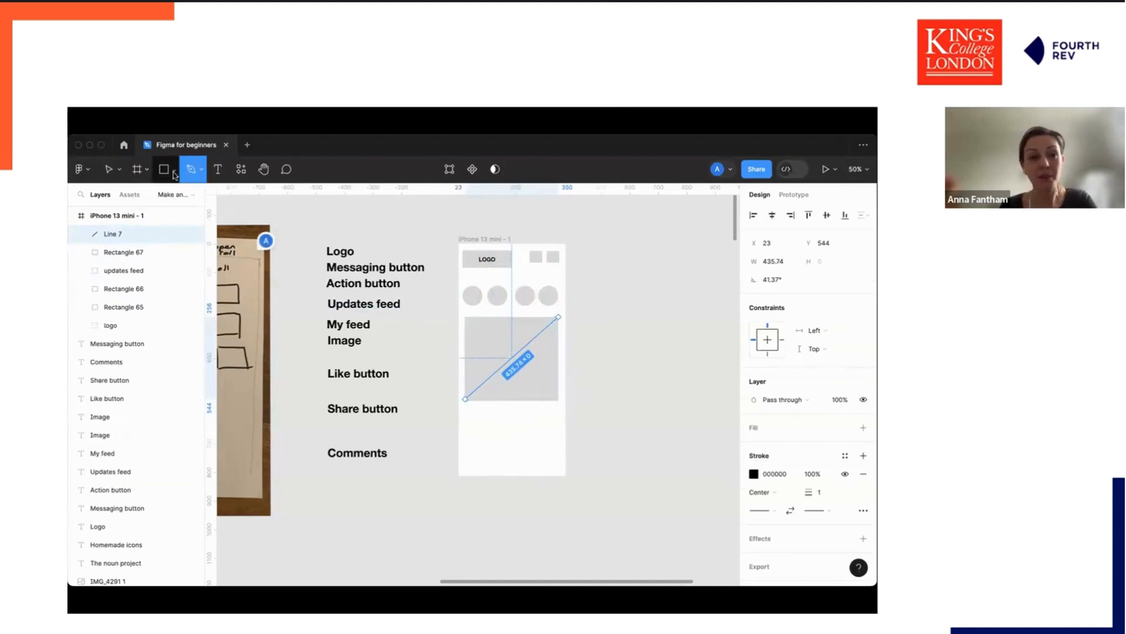
{"action": "left_click", "coordinate": [174, 170]}
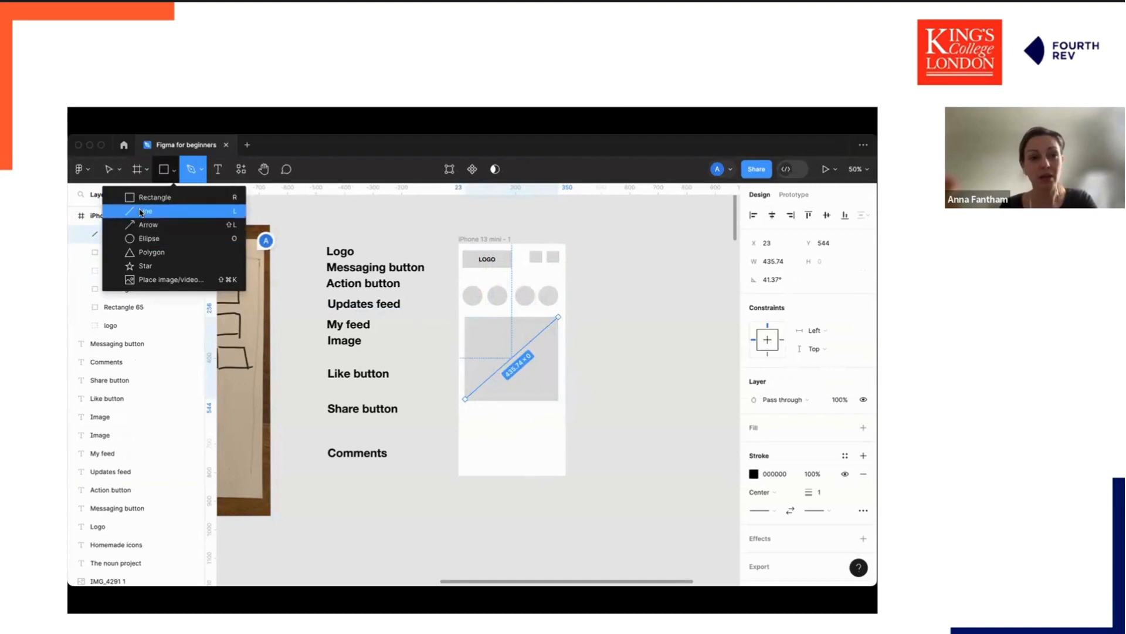
{"action": "left_click", "coordinate": [700, 268]}
{"action": "key", "text": "Escape"}
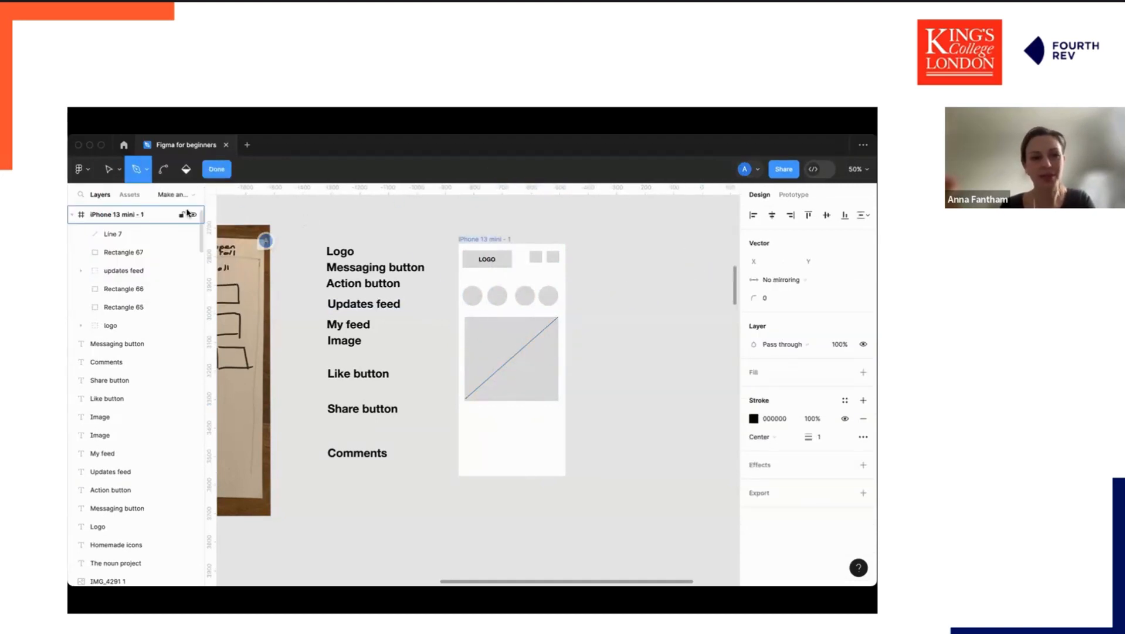
{"action": "left_click", "coordinate": [147, 170]}
{"action": "left_click", "coordinate": [109, 171]}
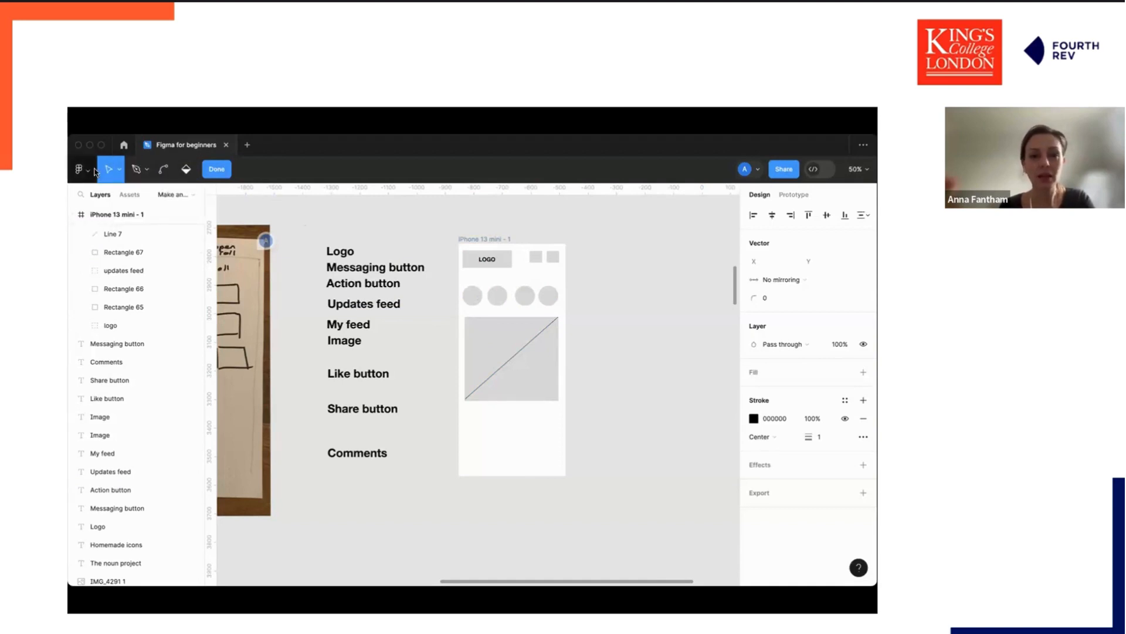
{"action": "key", "text": "Escape"}
Draw a second diagonal line from the rectangle's top-left to bottom-right corner to form an X.
{"action": "key", "text": "l"}
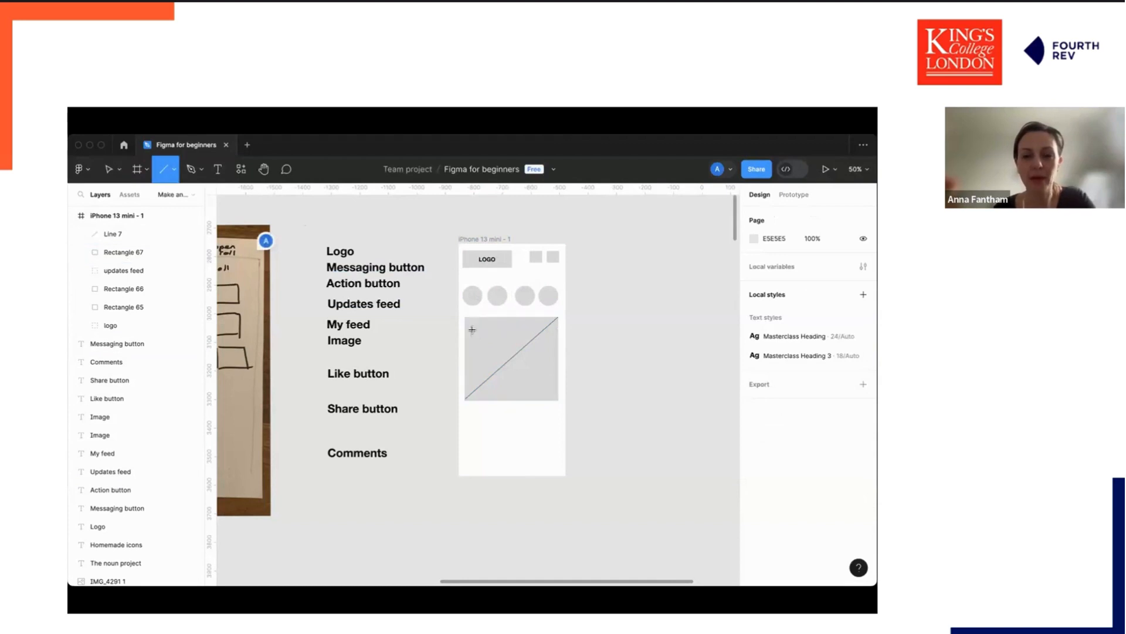
{"action": "left_click_drag", "start_coordinate": [465, 317], "coordinate": [559, 400]}
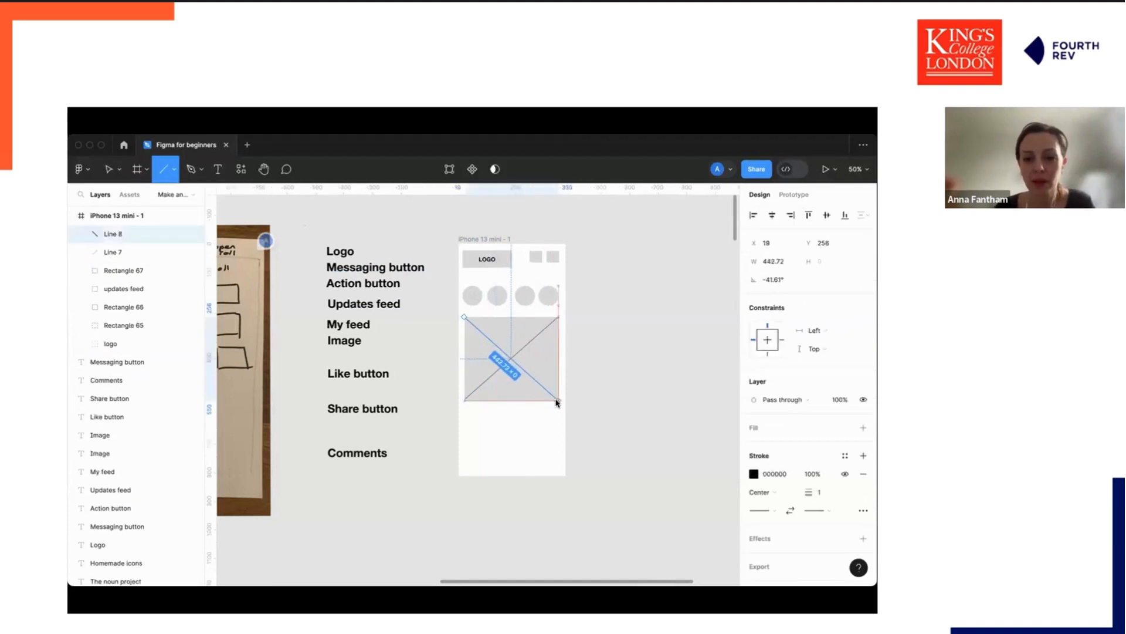
{"action": "left_click", "coordinate": [605, 397]}
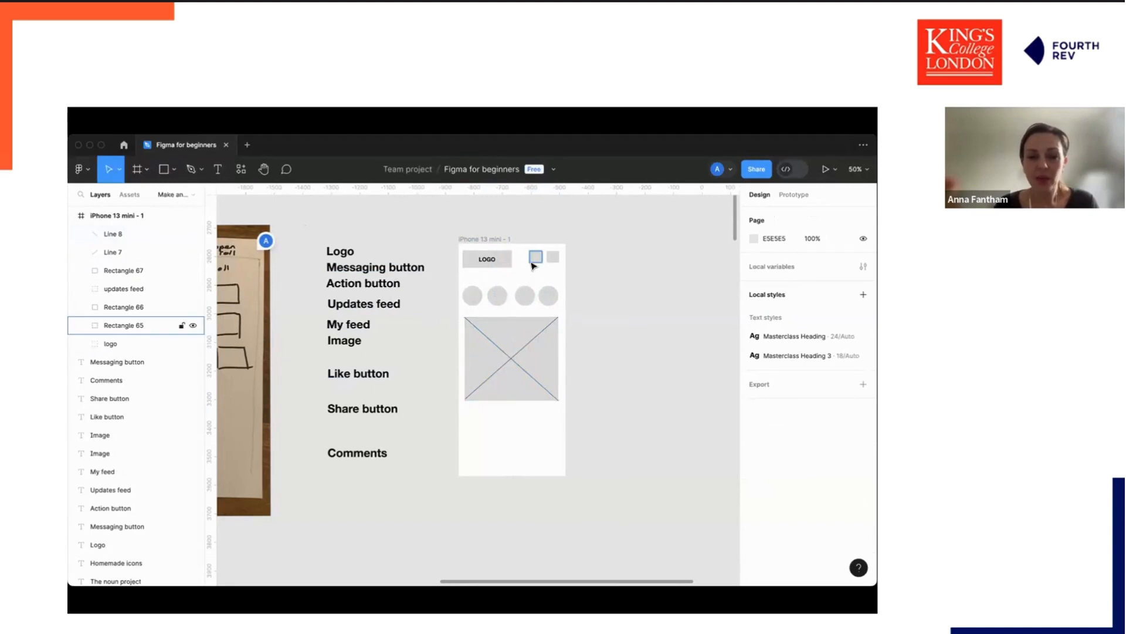
Lengthen the iPhone 13 mini frame to about 375 × 880 by extending its bottom edge.
{"action": "scroll", "coordinate": [556, 420], "scroll_direction": "left", "scroll_amount": 1}
{"action": "scroll", "coordinate": [422, 420], "scroll_direction": "left", "scroll_amount": 5}
{"action": "scroll", "coordinate": [422, 419], "scroll_direction": "down", "scroll_amount": 1}
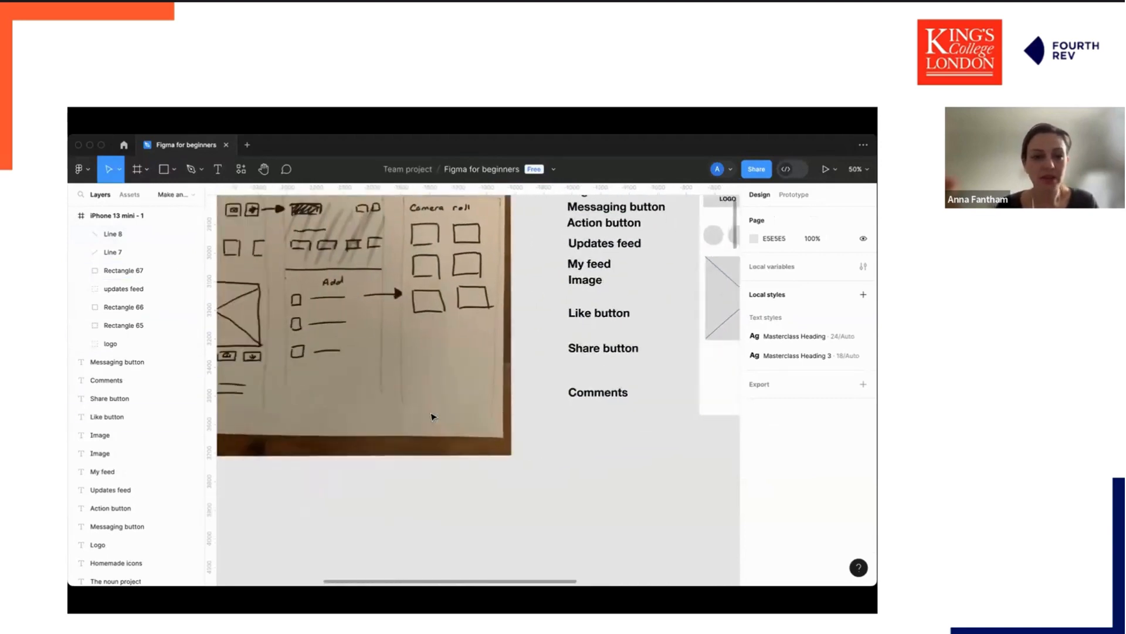
{"action": "scroll", "coordinate": [414, 411], "scroll_direction": "left", "scroll_amount": 2}
{"action": "scroll", "coordinate": [414, 411], "scroll_direction": "up", "scroll_amount": 1}
{"action": "scroll", "coordinate": [415, 411], "scroll_direction": "right", "scroll_amount": 6}
{"action": "scroll", "coordinate": [416, 411], "scroll_direction": "down", "scroll_amount": 1}
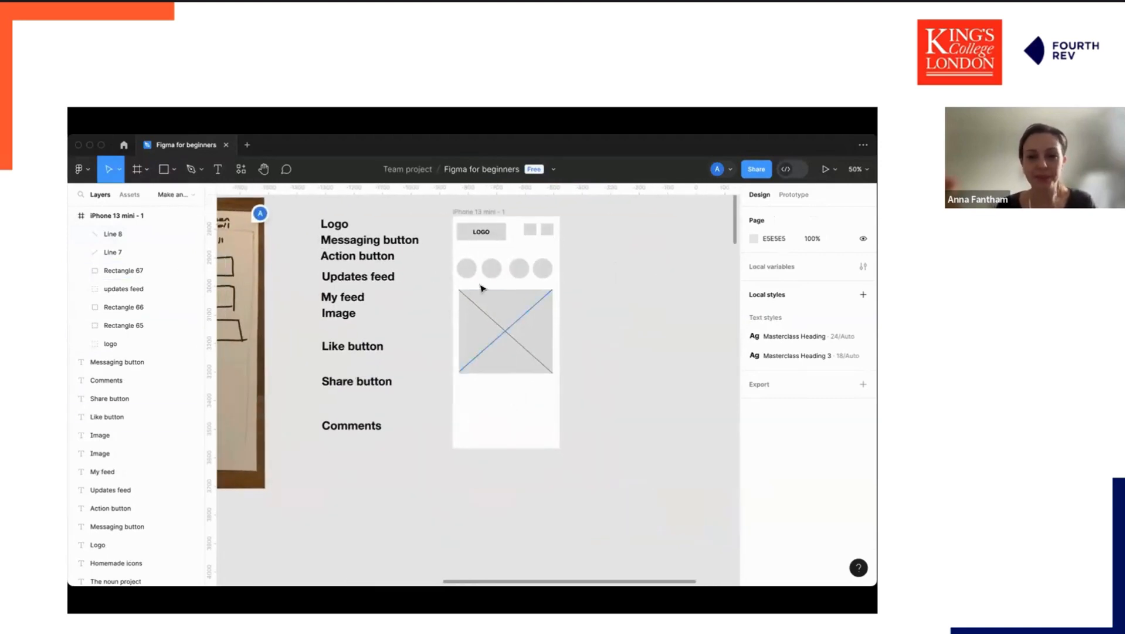
{"action": "left_click", "coordinate": [478, 213]}
{"action": "left_click_drag", "start_coordinate": [502, 449], "coordinate": [503, 468]}
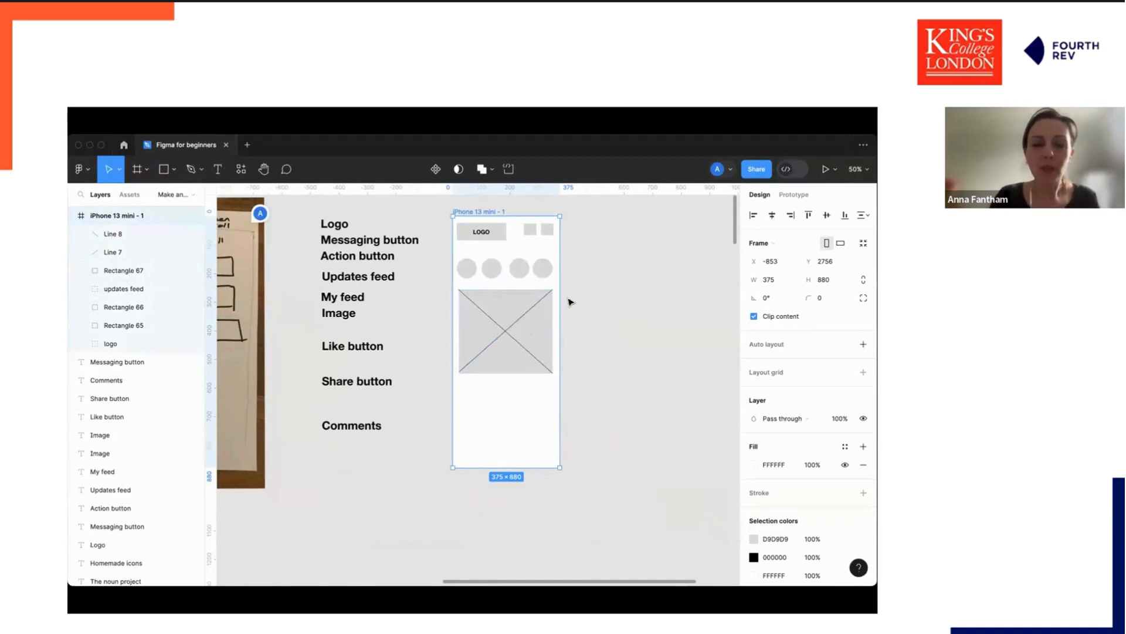
Navigate the canvas to the Defining section.
{"action": "scroll", "coordinate": [572, 302], "scroll_direction": "down", "scroll_amount": 15}
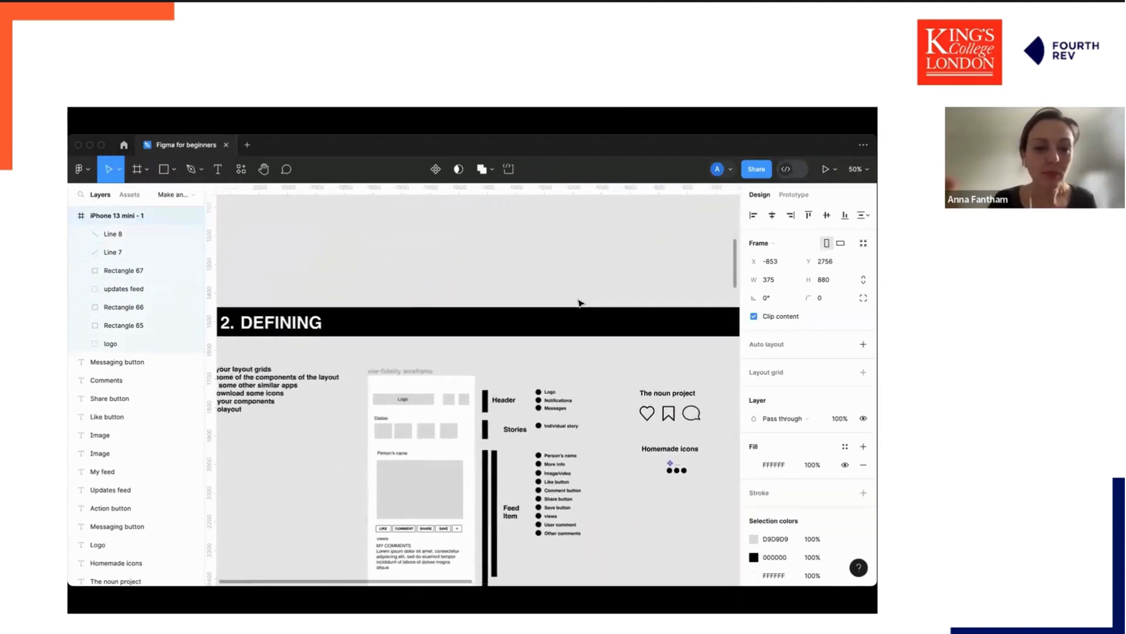
{"action": "scroll", "coordinate": [578, 303], "scroll_direction": "left", "scroll_amount": 3}
{"action": "scroll", "coordinate": [578, 302], "scroll_direction": "up", "scroll_amount": 10}
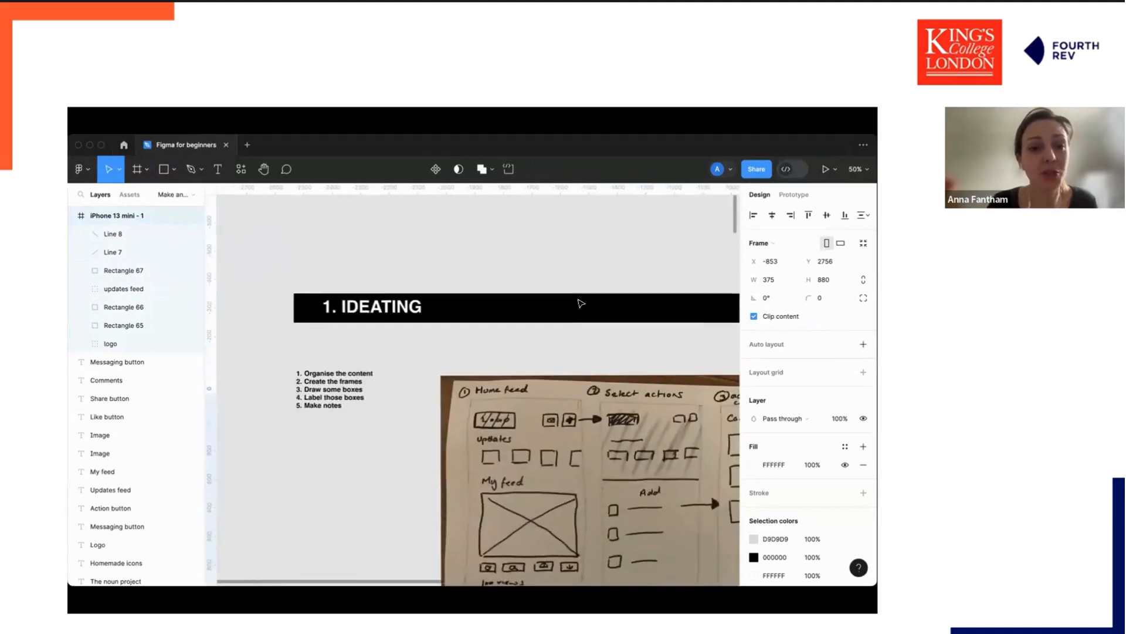
{"action": "scroll", "coordinate": [579, 303], "scroll_direction": "down", "scroll_amount": 10}
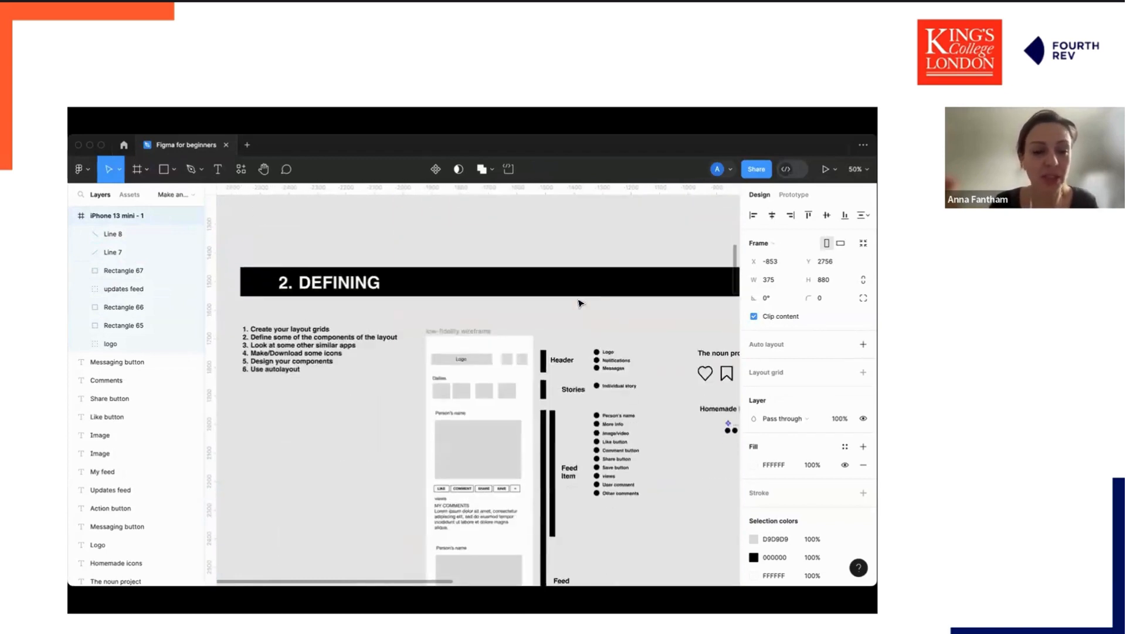
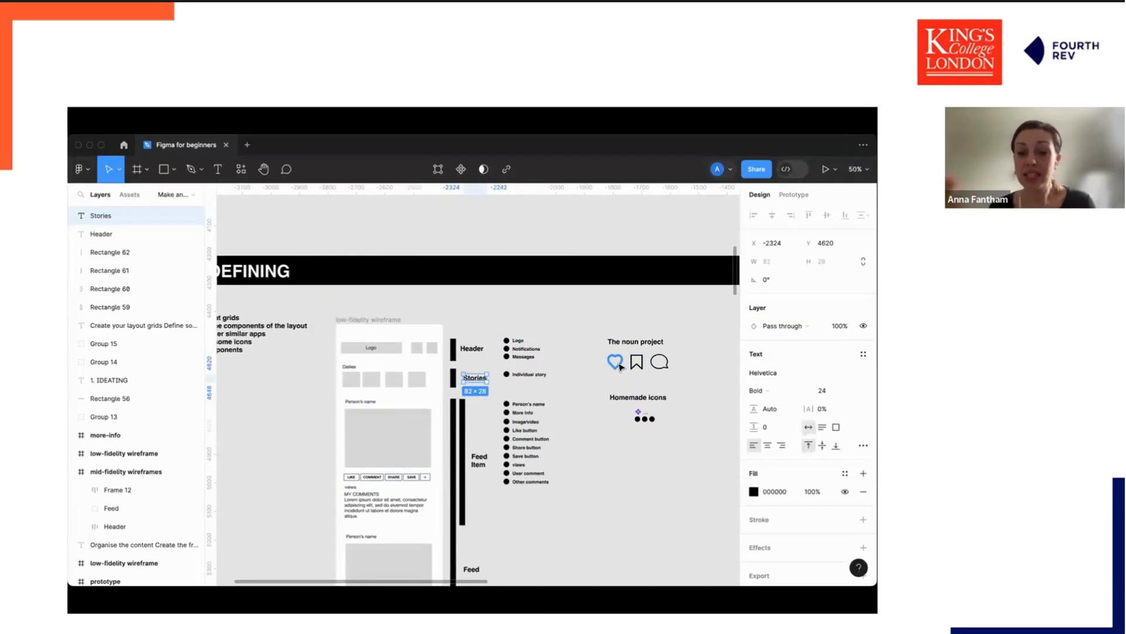
Examine the noun project icons and the Homemade icons area of the Defining section up close.
{"action": "left_click", "coordinate": [637, 363]}
{"action": "left_click", "coordinate": [654, 364]}
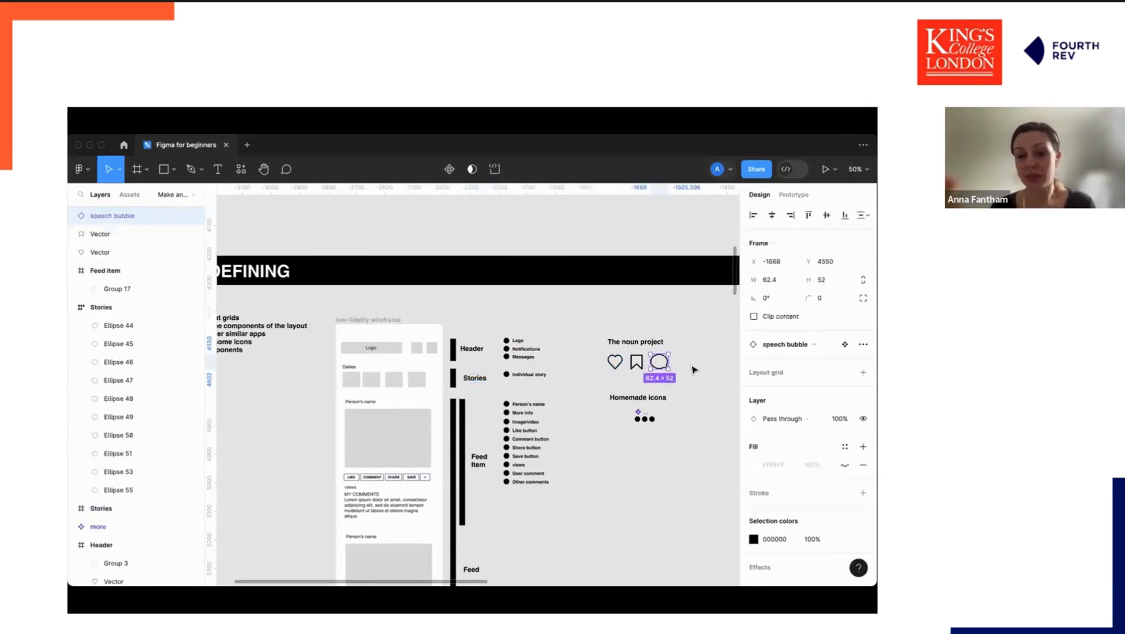
{"action": "scroll", "coordinate": [688, 370], "scroll_direction": "right", "scroll_amount": 2}
{"action": "scroll", "coordinate": [688, 370], "scroll_direction": "down", "scroll_amount": 1}
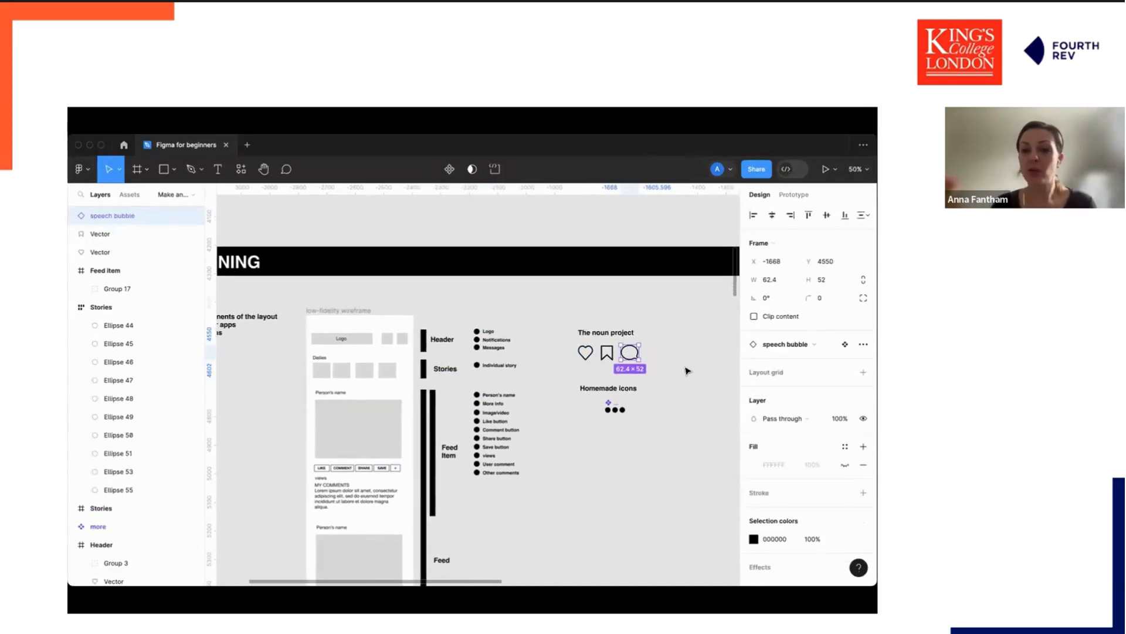
{"action": "left_click", "coordinate": [623, 335]}
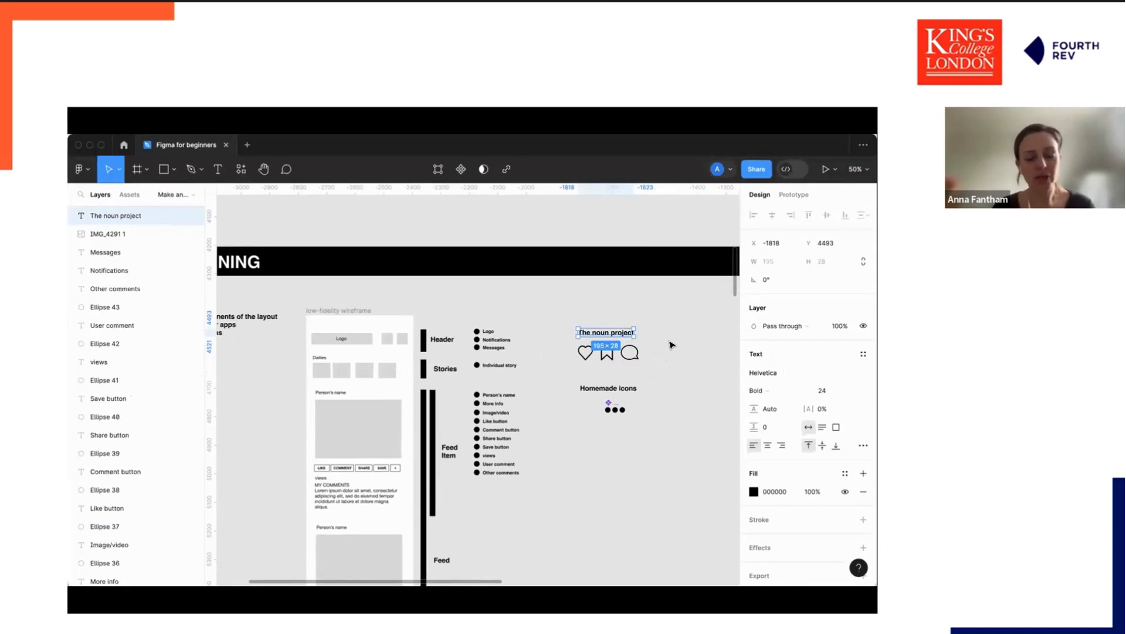
{"action": "left_click", "coordinate": [585, 355]}
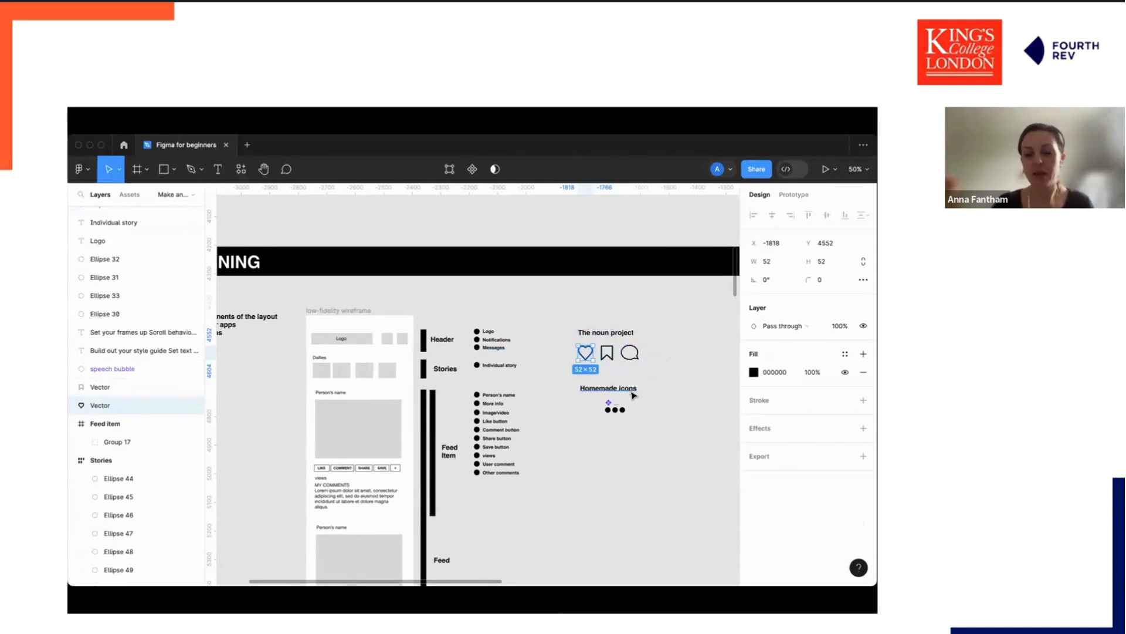
{"action": "left_click", "coordinate": [660, 370]}
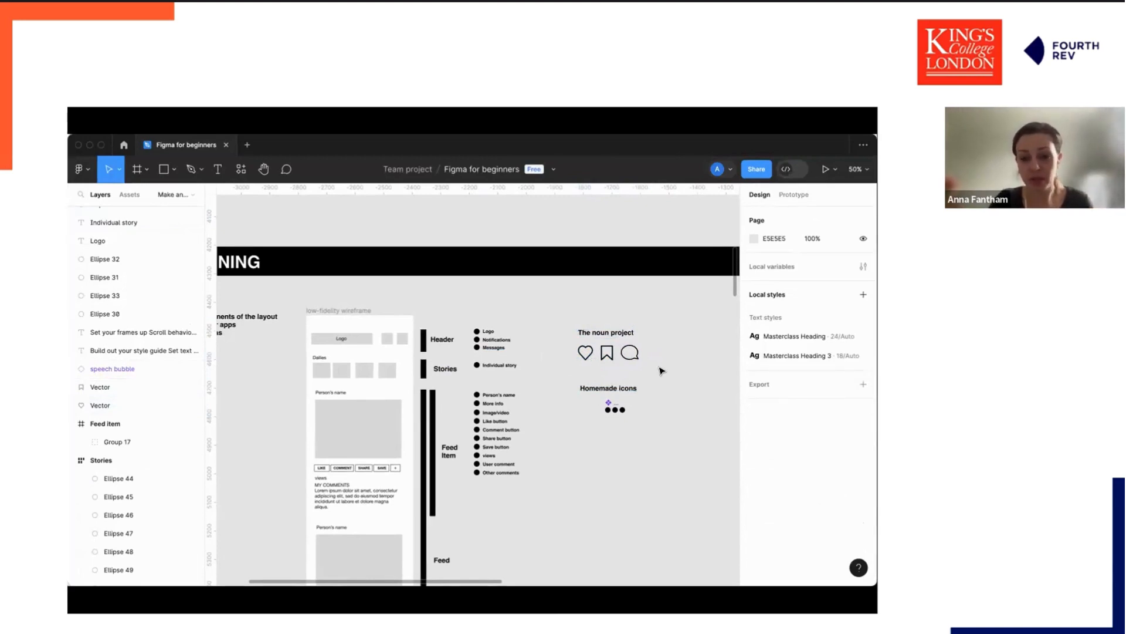
{"action": "scroll", "coordinate": [662, 370], "scroll_direction": "down", "scroll_amount": 1}
{"action": "key", "text": "super+plus"}
{"action": "scroll", "coordinate": [662, 371], "scroll_direction": "right", "scroll_amount": 2}
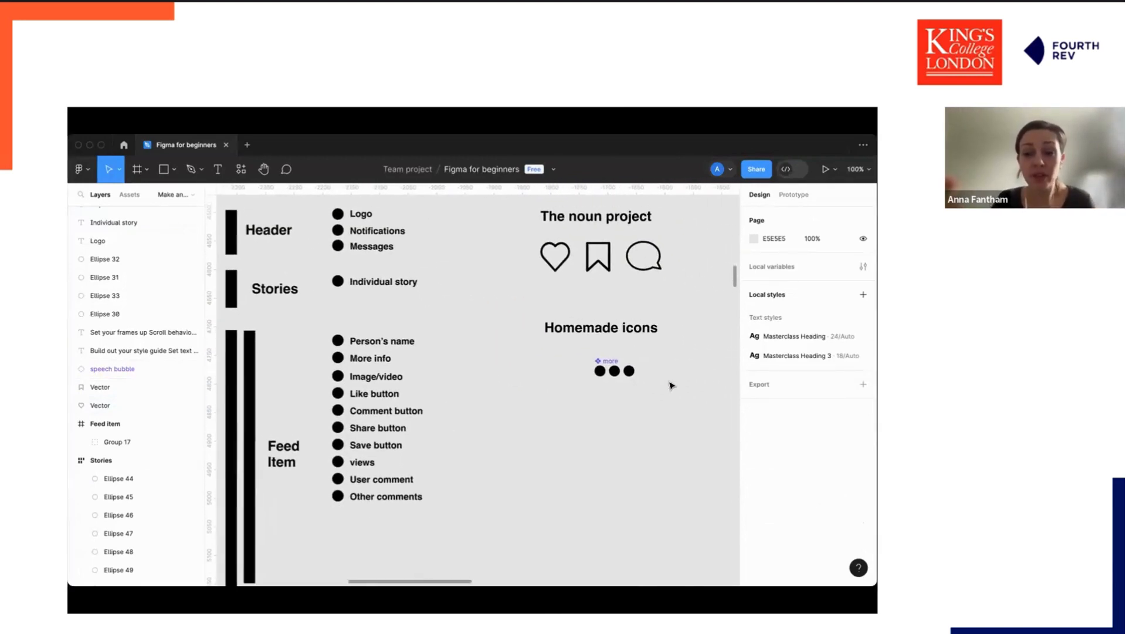
{"action": "scroll", "coordinate": [684, 380], "scroll_direction": "right", "scroll_amount": 2}
{"action": "scroll", "coordinate": [644, 385], "scroll_direction": "left", "scroll_amount": 6}
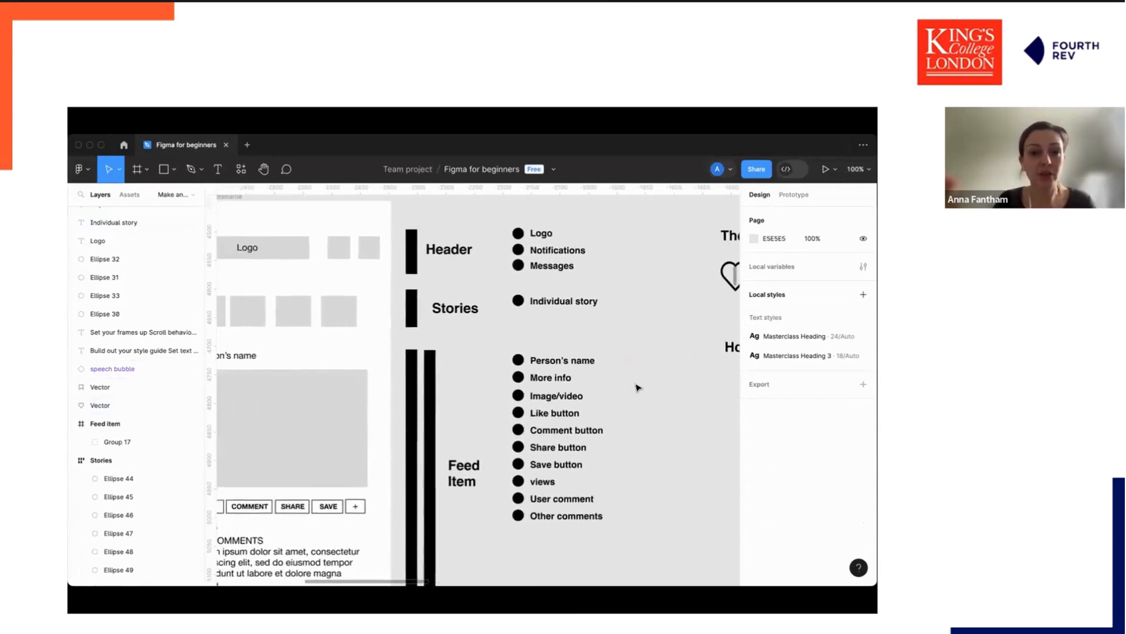
{"action": "scroll", "coordinate": [531, 257], "scroll_direction": "right", "scroll_amount": 4}
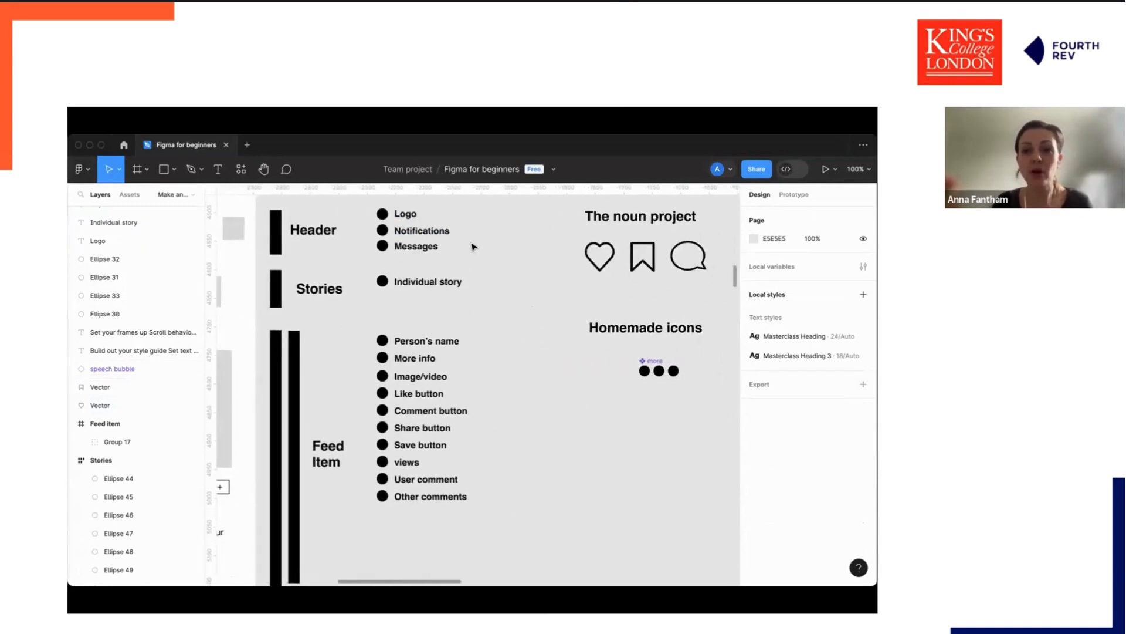
{"action": "scroll", "coordinate": [427, 242], "scroll_direction": "right", "scroll_amount": 2}
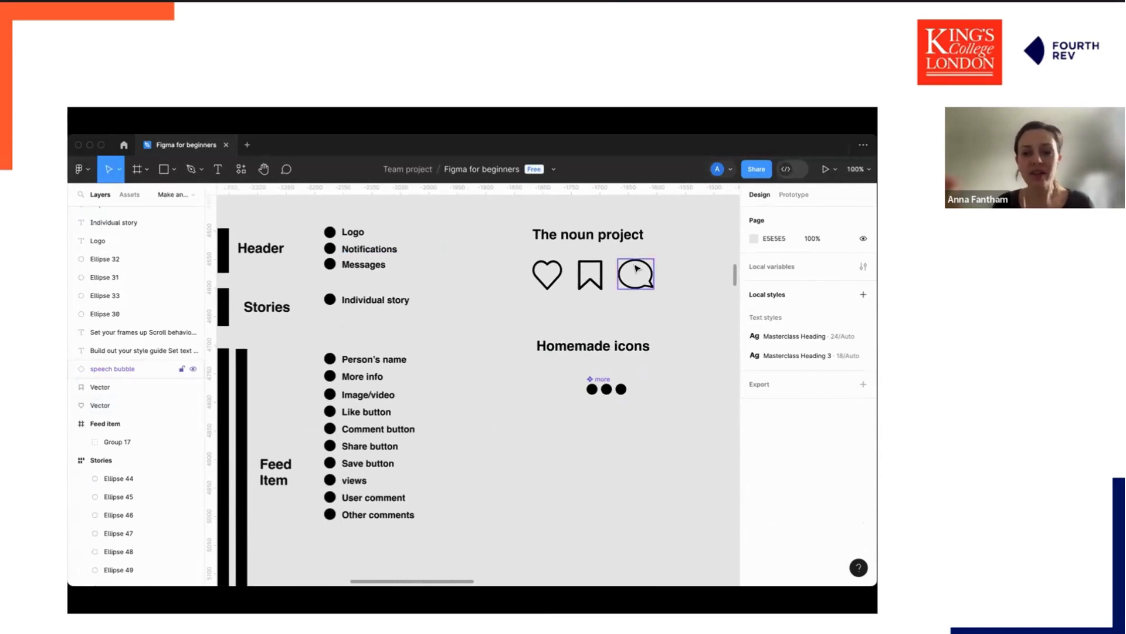
Draw a paper-plane send icon about 47 × 65 with the Pen tool under the Homemade icons heading.
{"action": "left_click", "coordinate": [202, 171]}
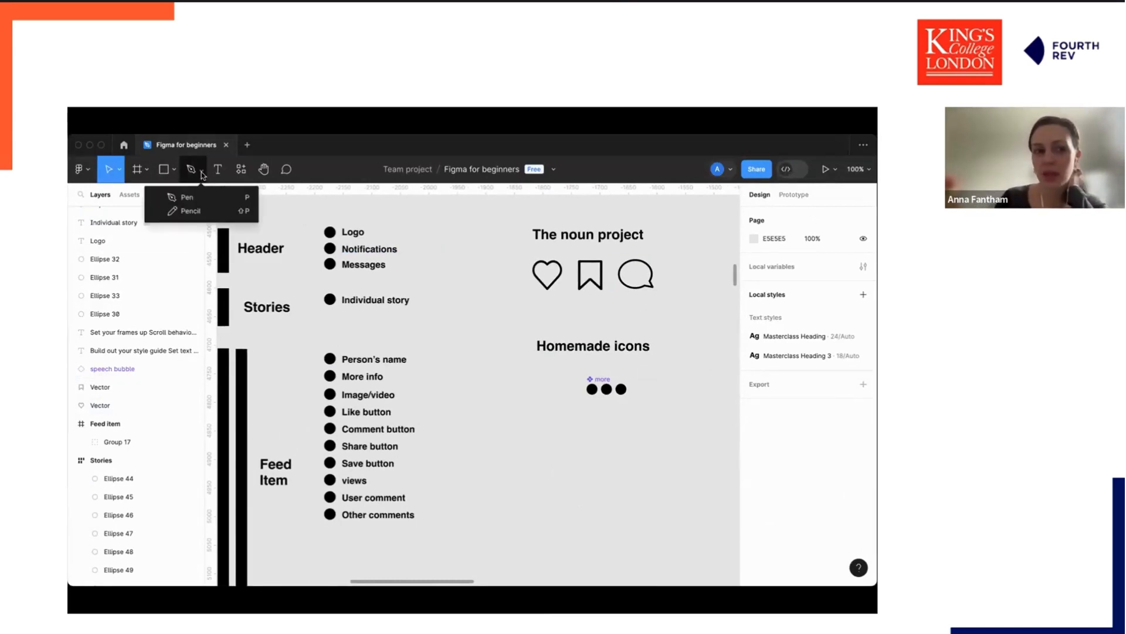
{"action": "left_click", "coordinate": [187, 198]}
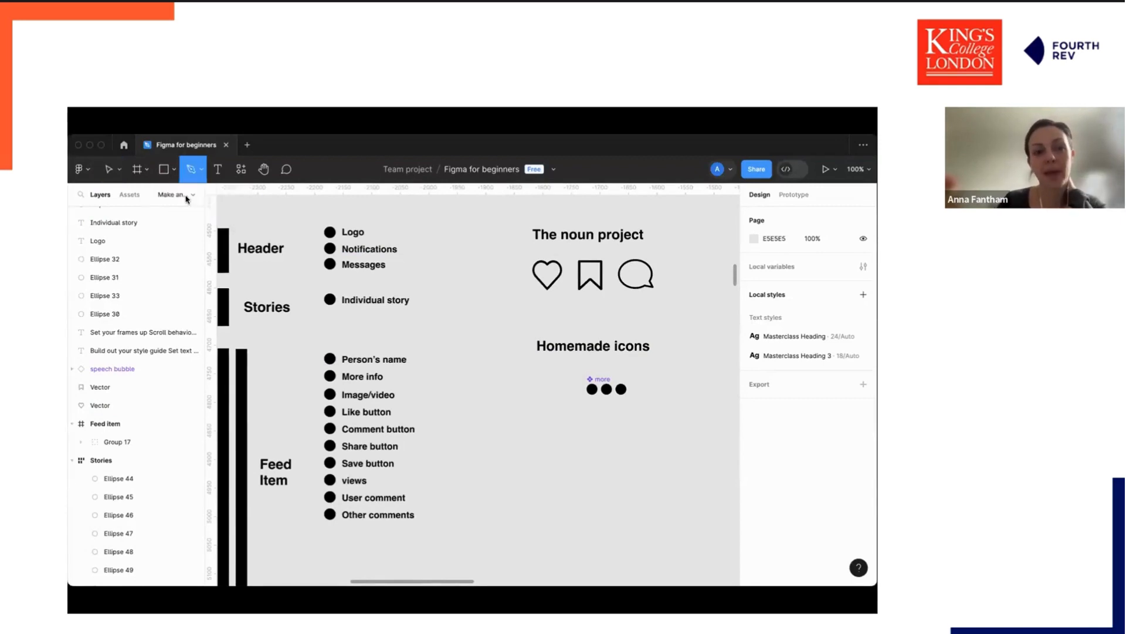
{"action": "left_click", "coordinate": [534, 399]}
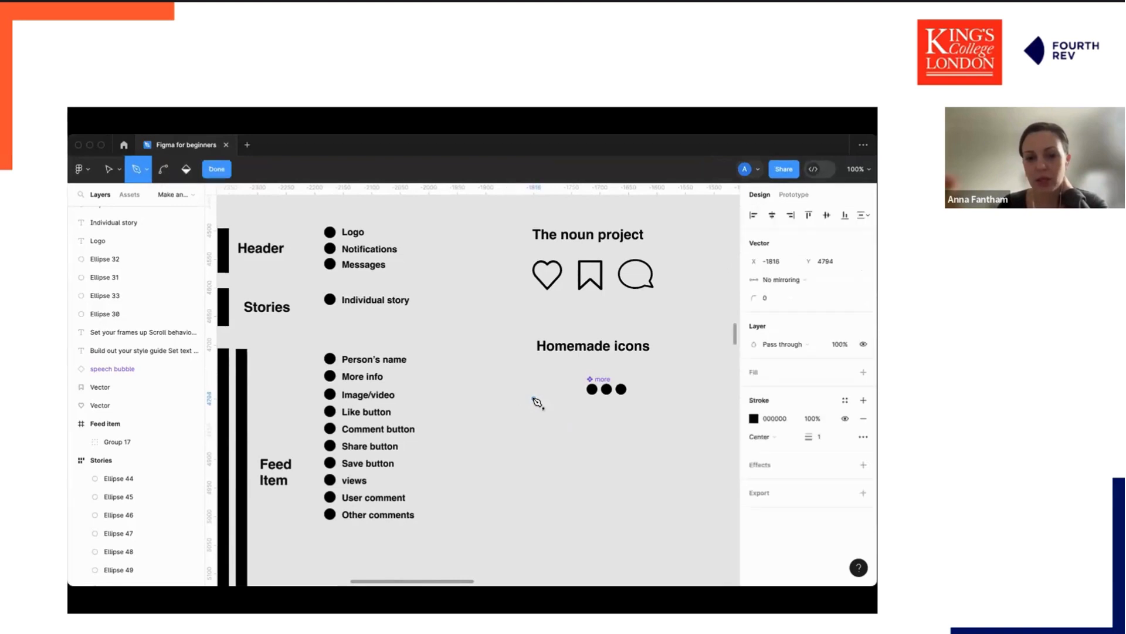
{"action": "left_click", "coordinate": [560, 371]}
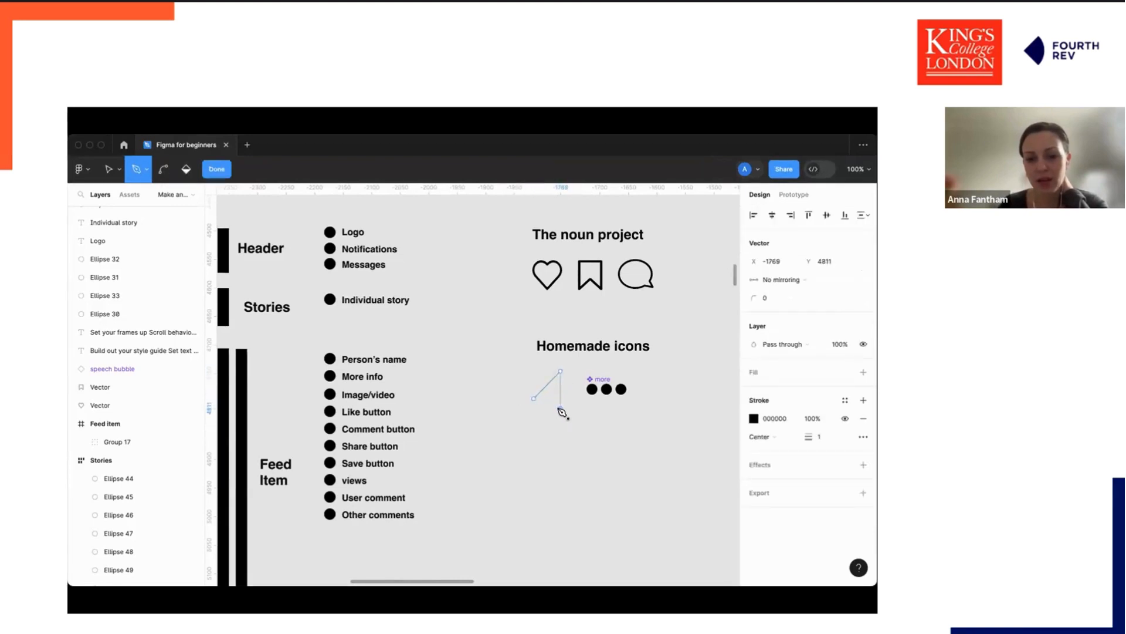
{"action": "left_click", "coordinate": [561, 407]}
{"action": "left_click", "coordinate": [551, 398]}
{"action": "left_click", "coordinate": [560, 371]}
{"action": "left_click", "coordinate": [591, 435]}
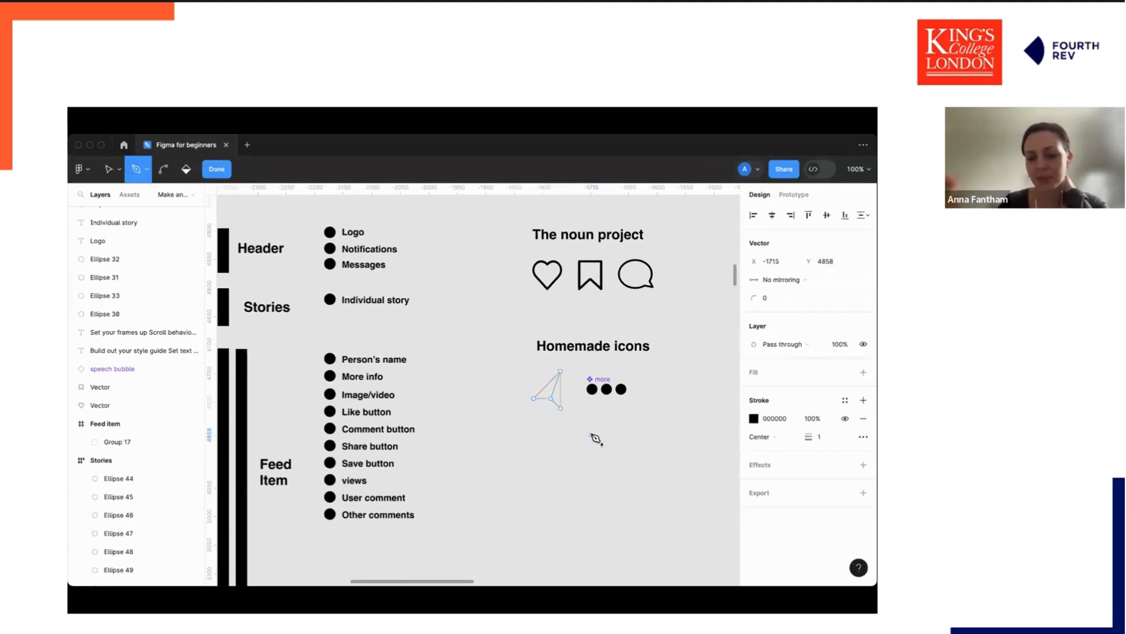
{"action": "key", "text": "Escape"}
{"action": "key", "text": "Escape"}
{"action": "left_click", "coordinate": [558, 386]}
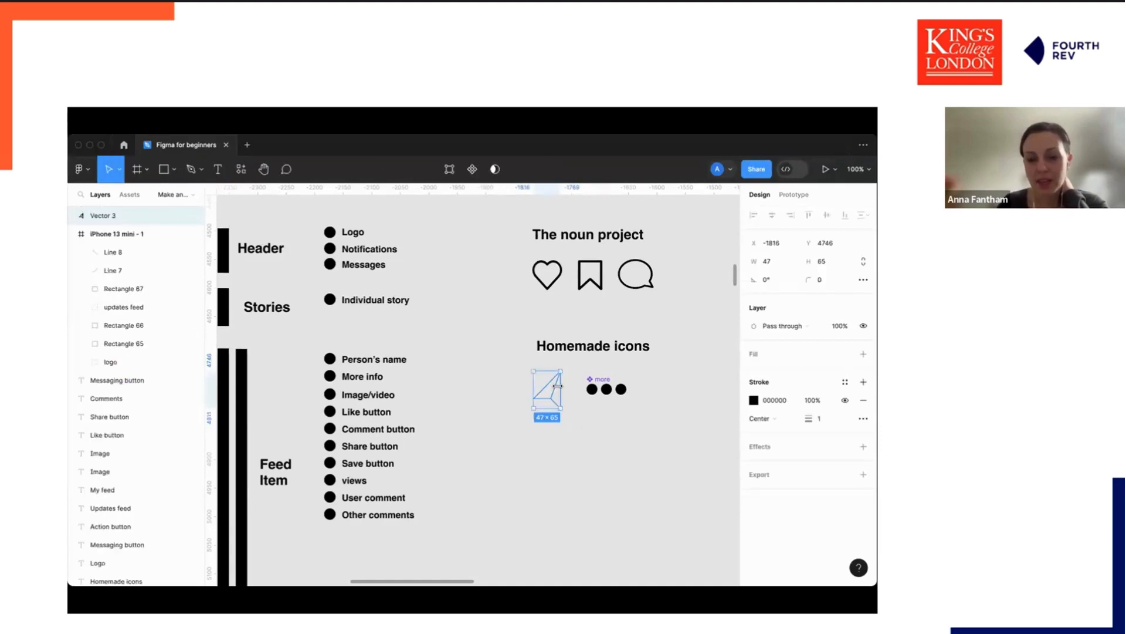
{"action": "left_click", "coordinate": [551, 436]}
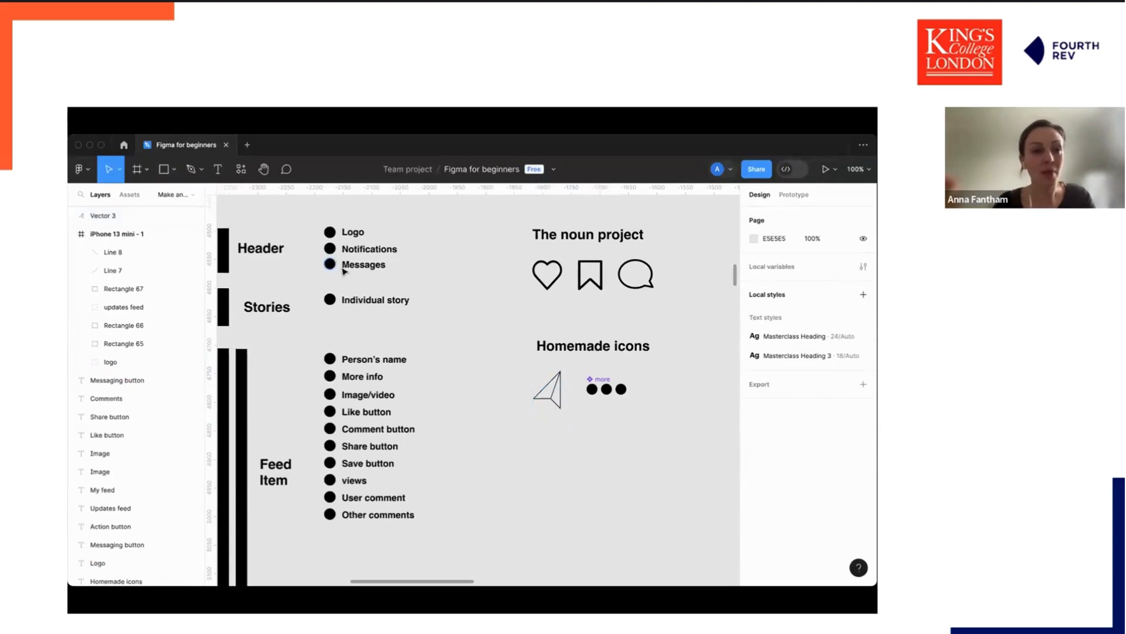
Try to draw another icon with the Pen tool below the paper-plane icon.
{"action": "left_click", "coordinate": [190, 169]}
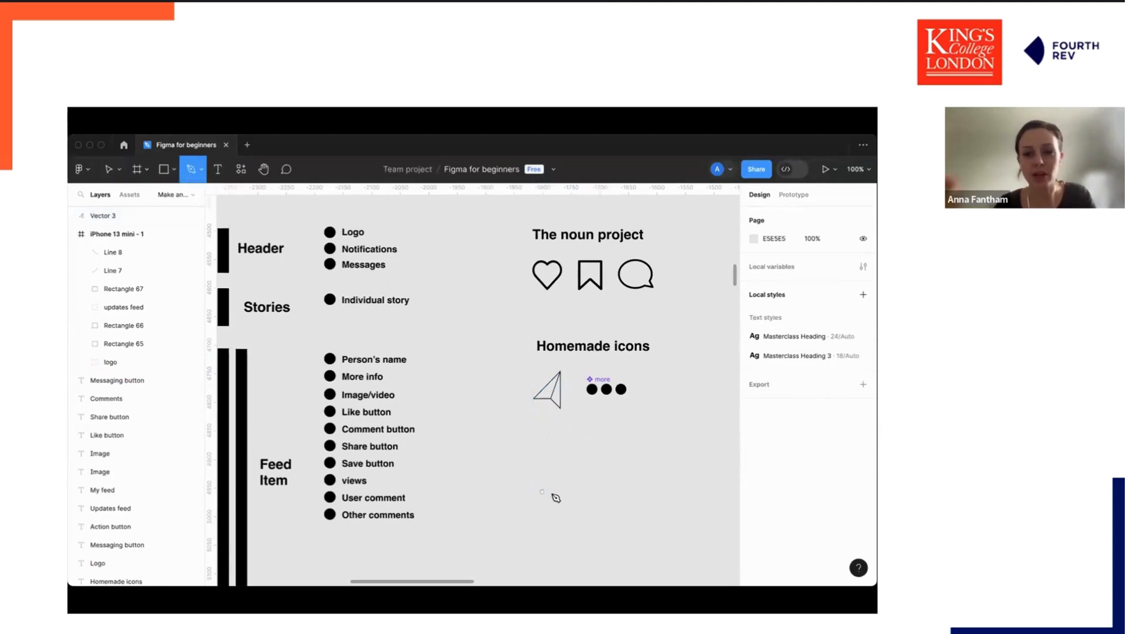
{"action": "left_click", "coordinate": [551, 473]}
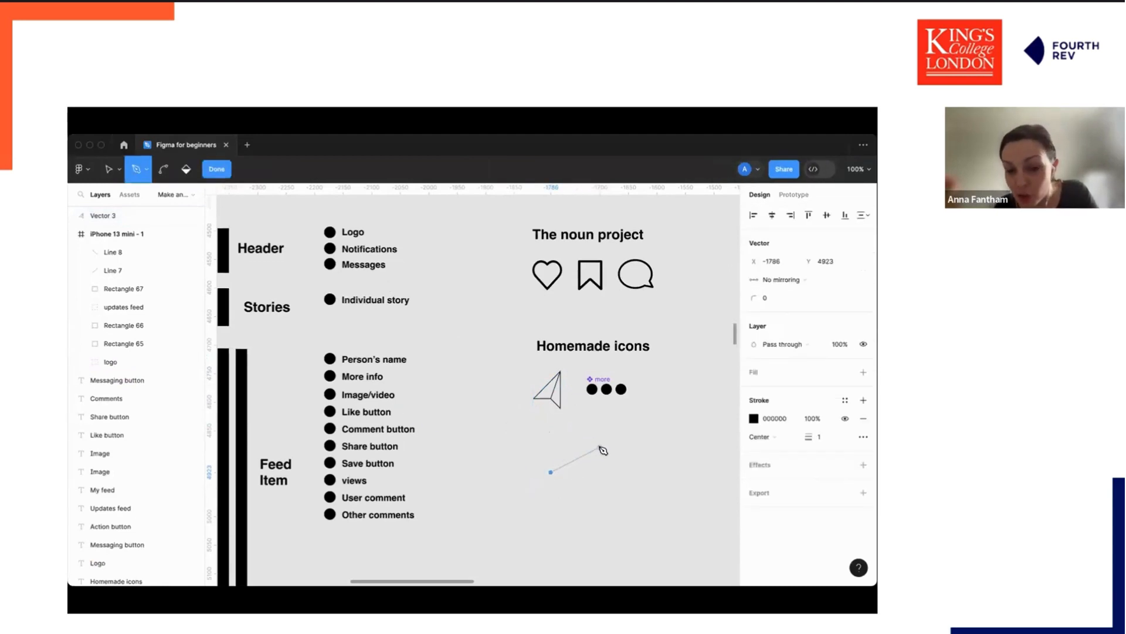
{"action": "key", "text": "super+z"}
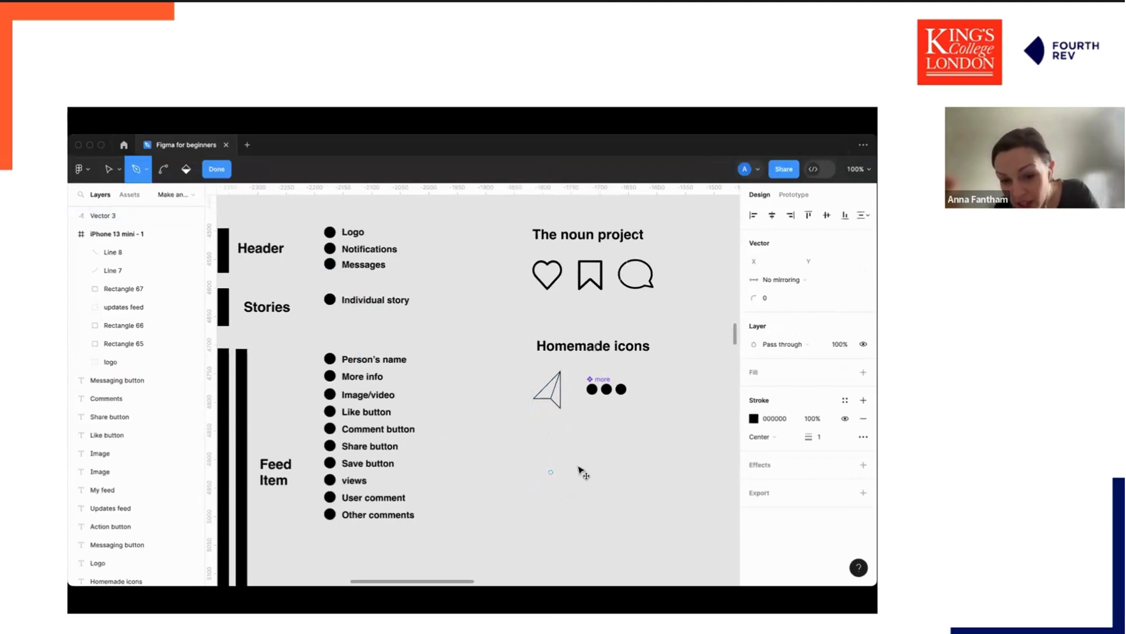
{"action": "left_click", "coordinate": [560, 468]}
{"action": "key", "text": "super+z"}
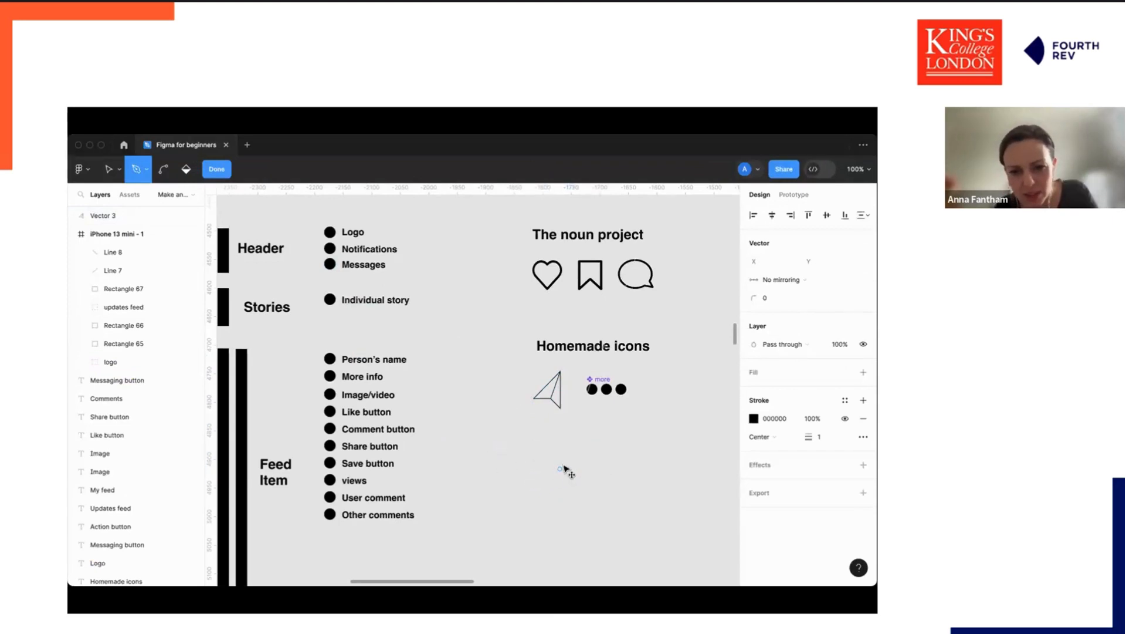
{"action": "left_click", "coordinate": [537, 450]}
{"action": "left_click", "coordinate": [598, 428]}
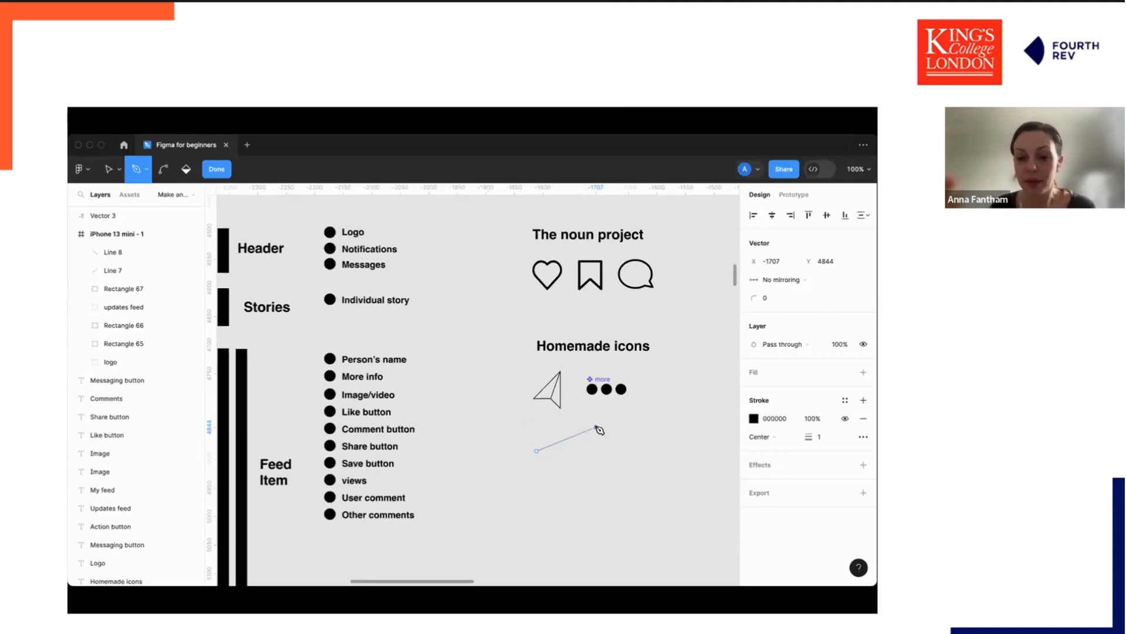
{"action": "left_click", "coordinate": [596, 428]}
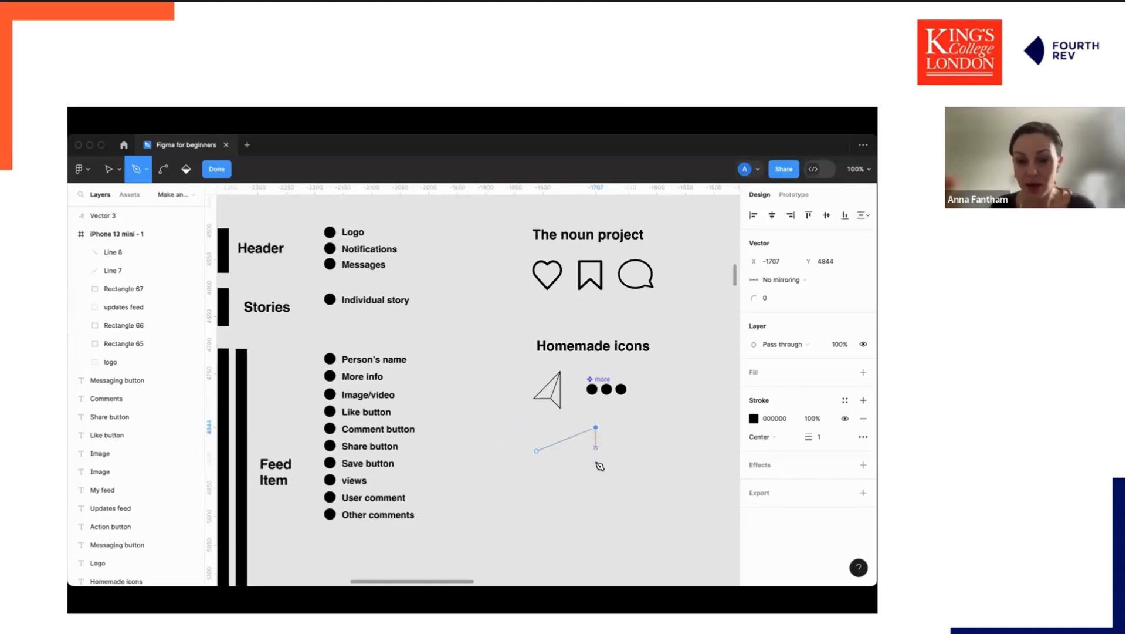
{"action": "key", "text": "Escape"}
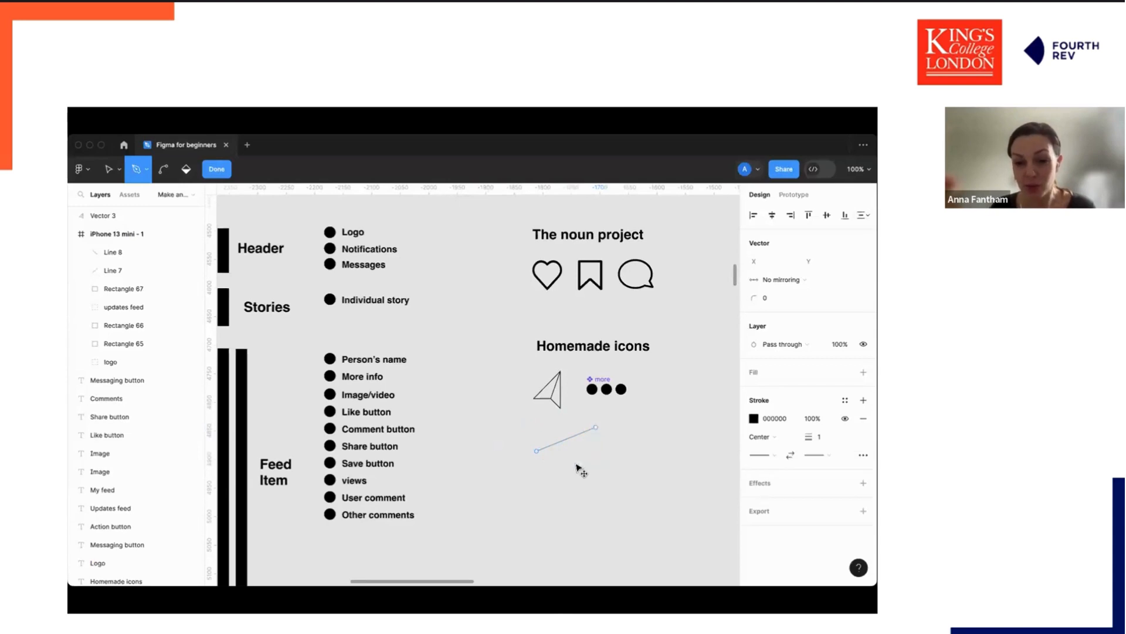
{"action": "left_click", "coordinate": [596, 469]}
{"action": "key", "text": "Escape"}
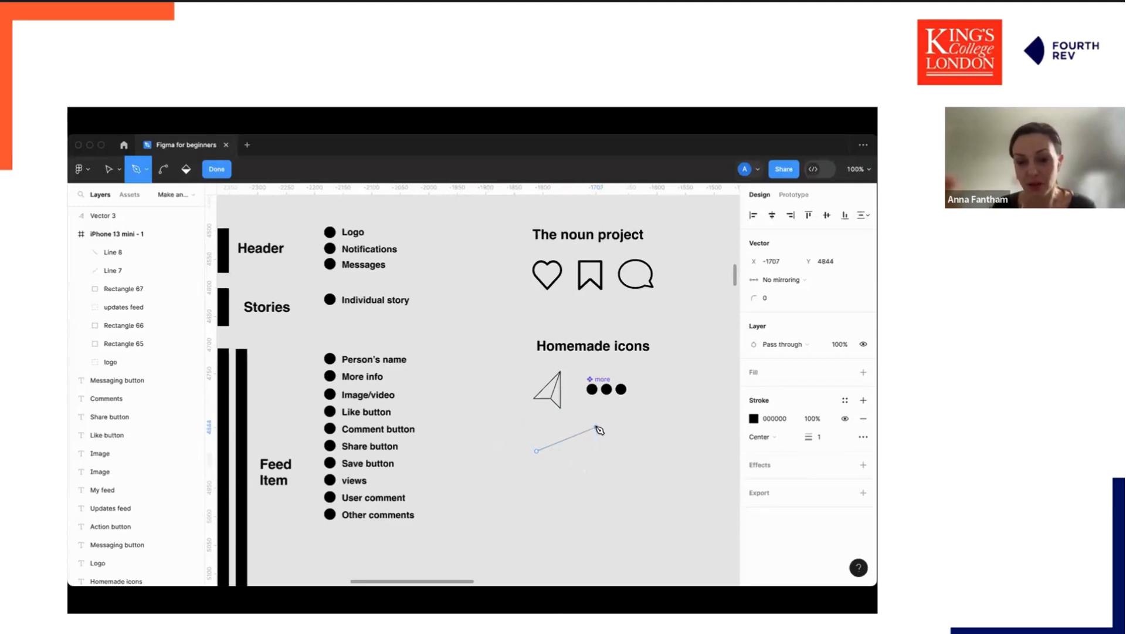
{"action": "key", "text": "Escape"}
{"action": "left_click", "coordinate": [596, 427]}
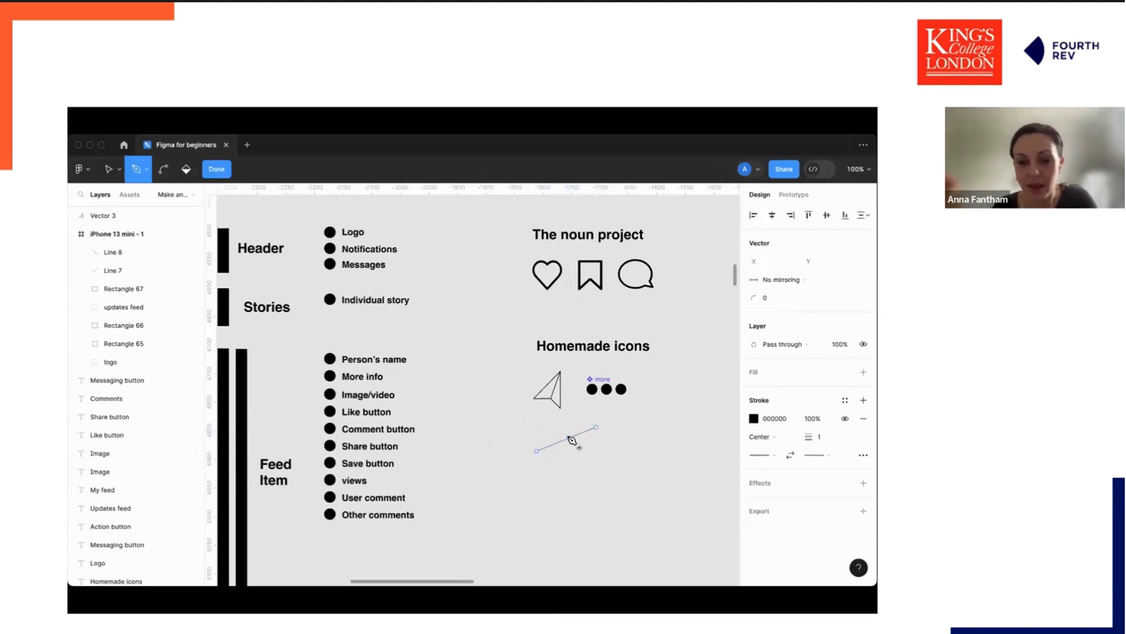
{"action": "left_click_drag", "start_coordinate": [568, 439], "coordinate": [566, 433]}
{"action": "key", "text": "Escape"}
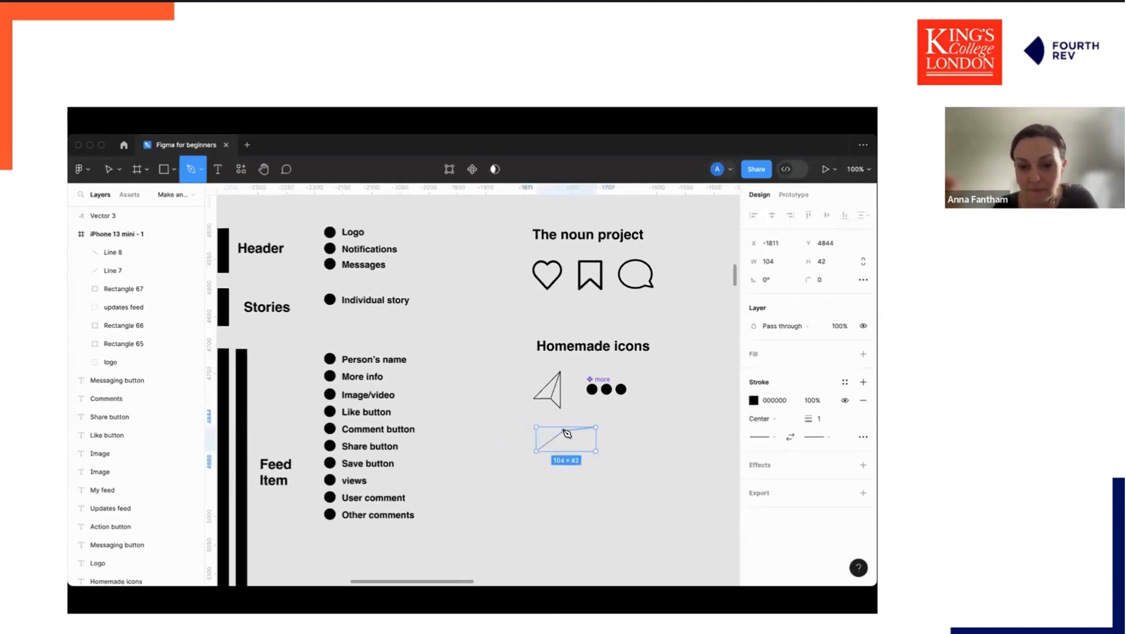
{"action": "left_click", "coordinate": [566, 434]}
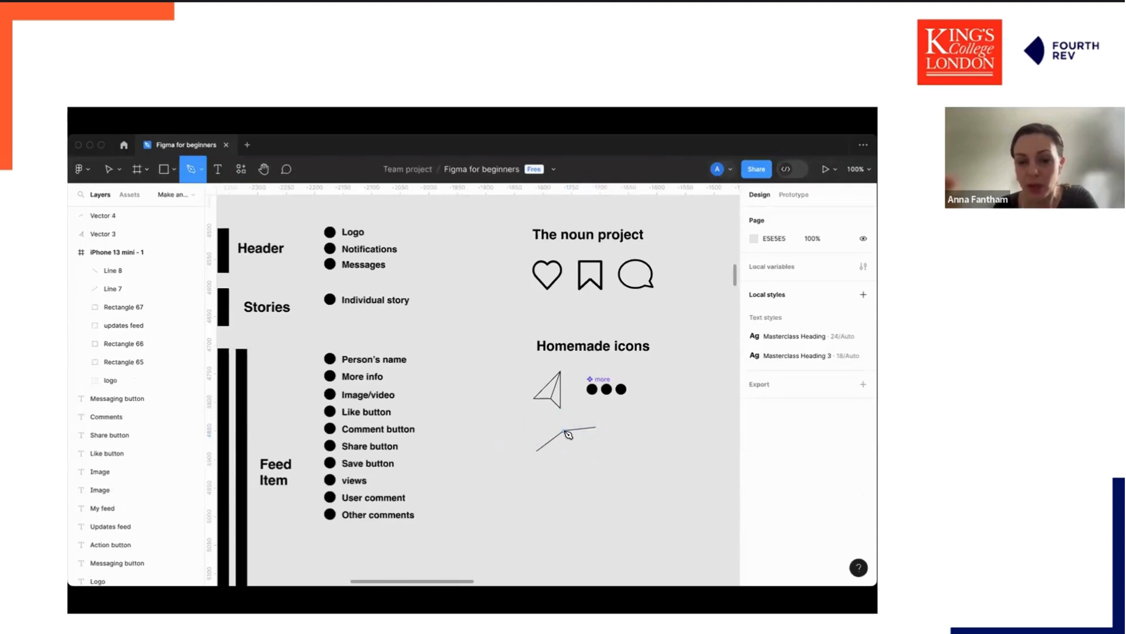
Delete the bent line drawn below the paper-plane icon.
{"action": "scroll", "coordinate": [573, 448], "scroll_direction": "up", "scroll_amount": 5}
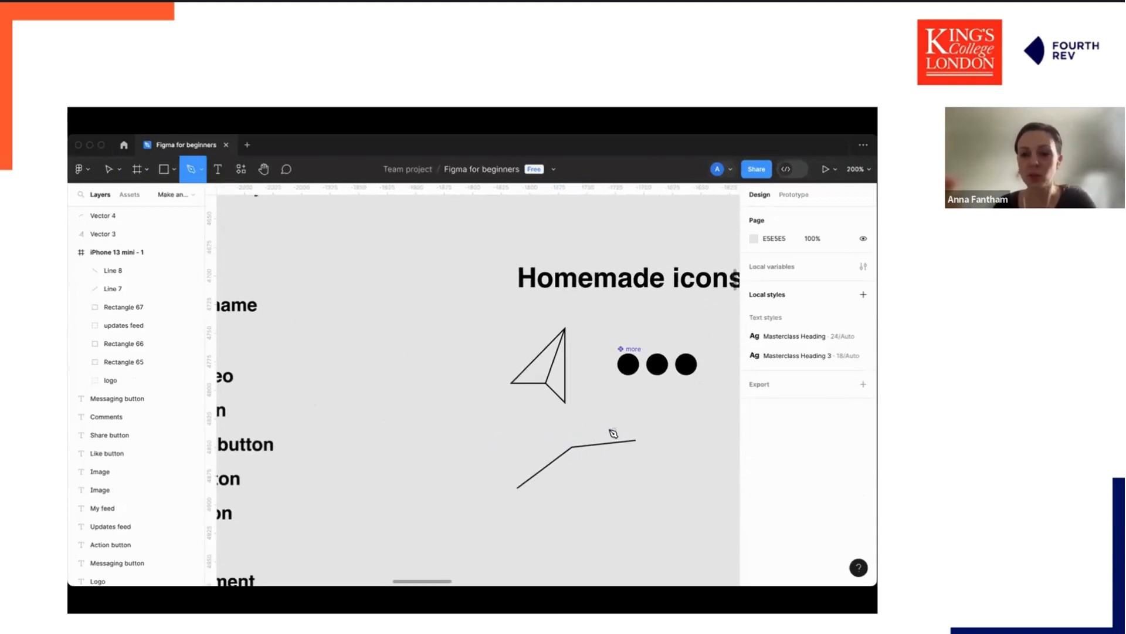
{"action": "left_click", "coordinate": [505, 434]}
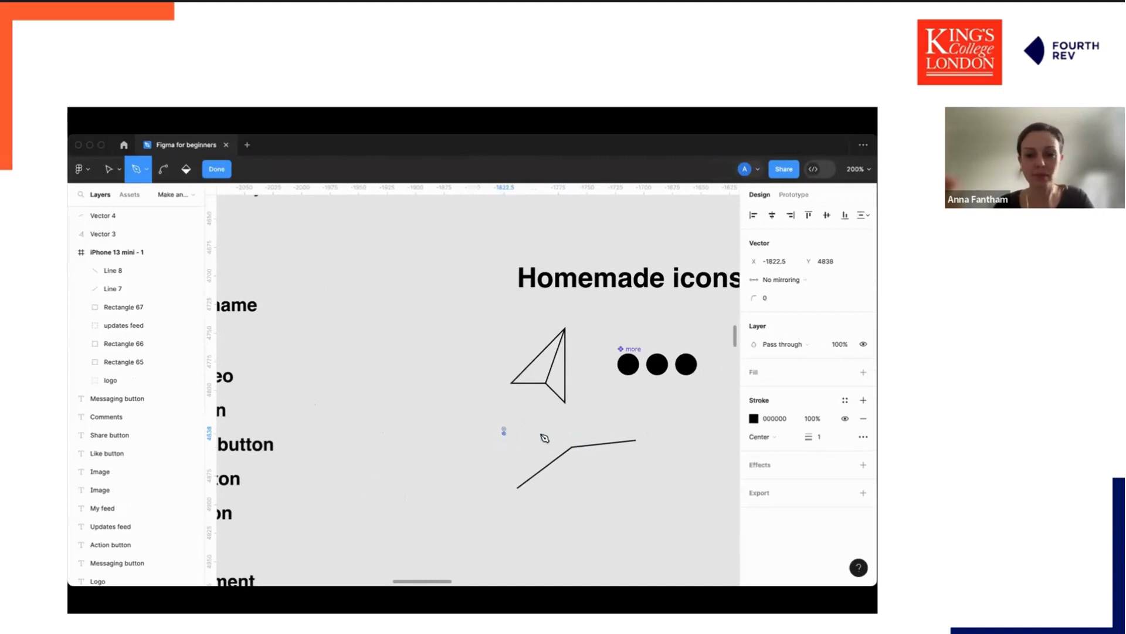
{"action": "key", "text": "Escape"}
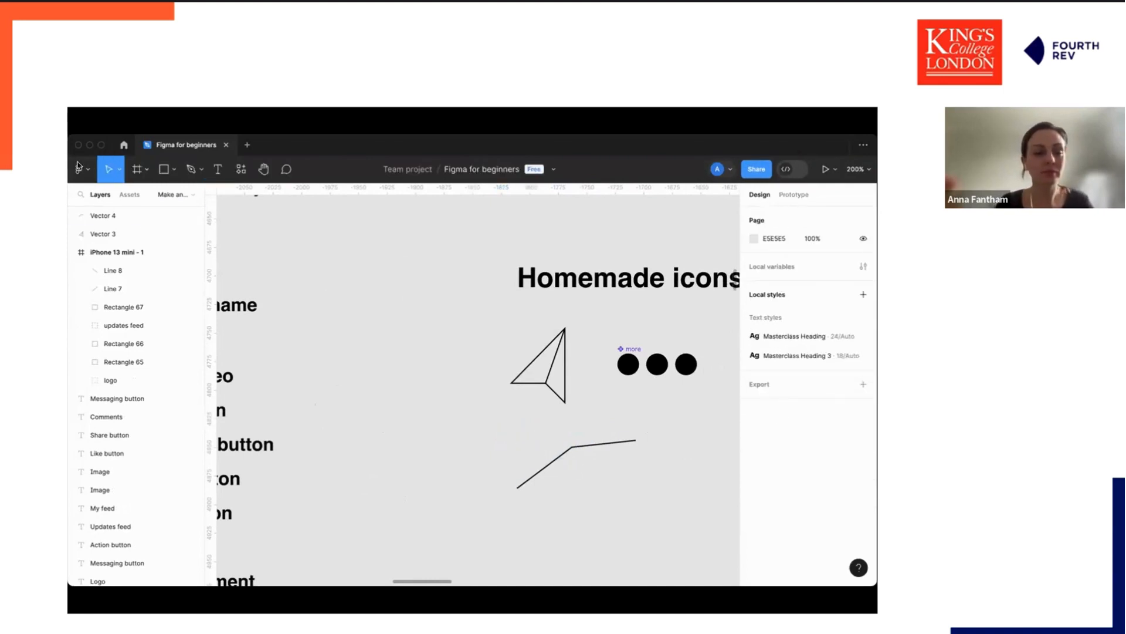
{"action": "left_click", "coordinate": [566, 451]}
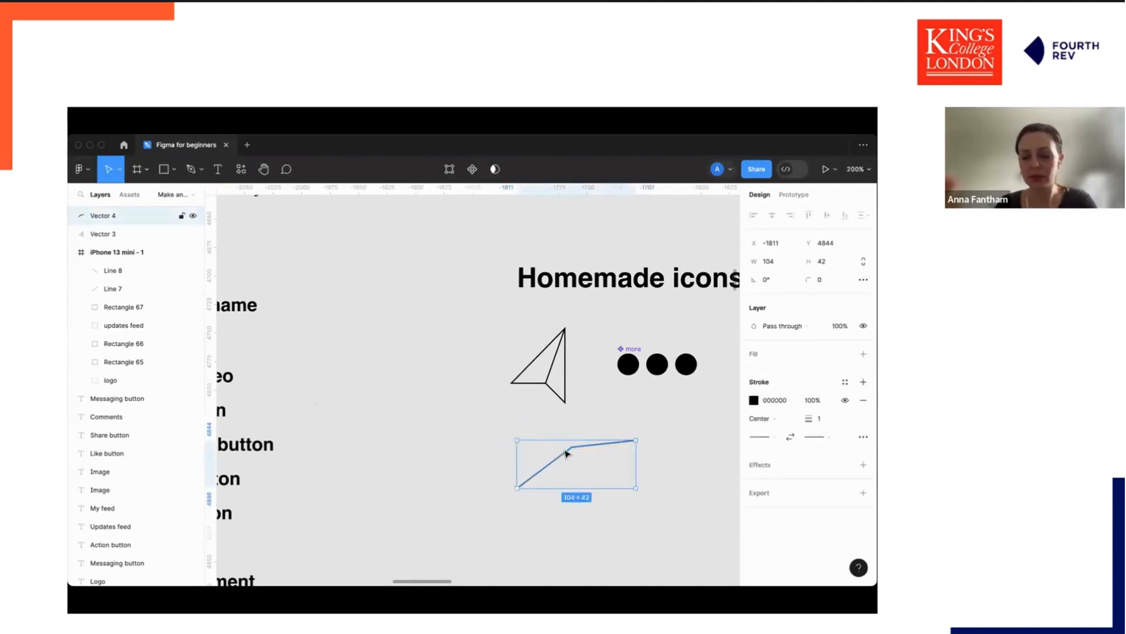
{"action": "double_click", "coordinate": [567, 451]}
{"action": "left_click_drag", "start_coordinate": [571, 449], "coordinate": [568, 449]}
{"action": "key", "text": "Escape"}
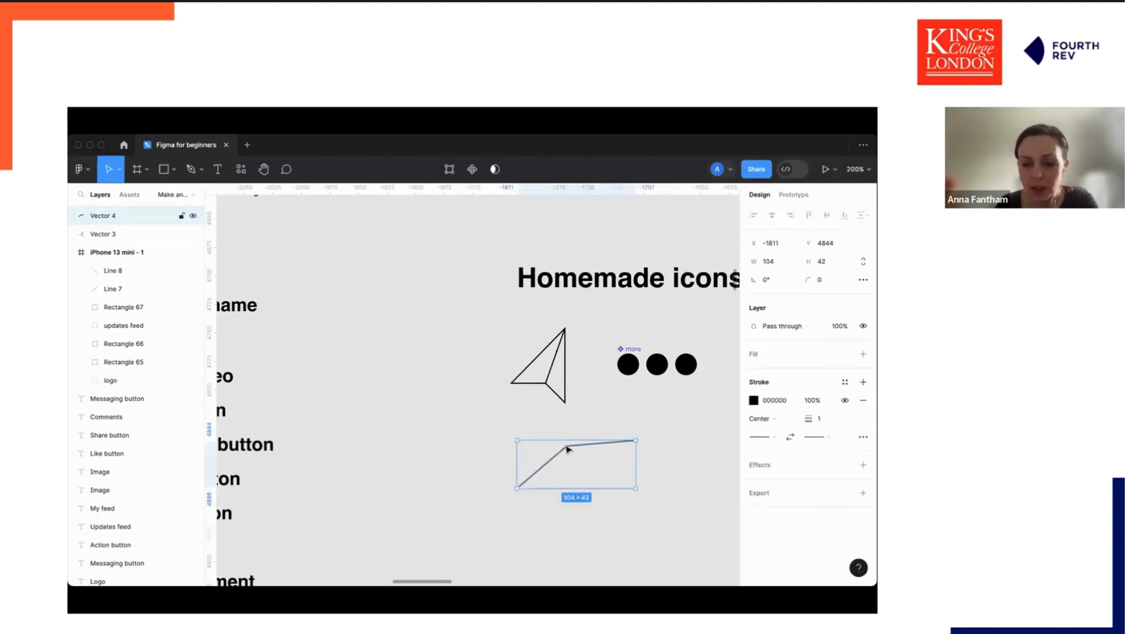
{"action": "key", "text": "Delete"}
Draw a short line about 32 wide below the paper plane and pull its midpoint up into a chevron.
{"action": "left_click", "coordinate": [563, 329]}
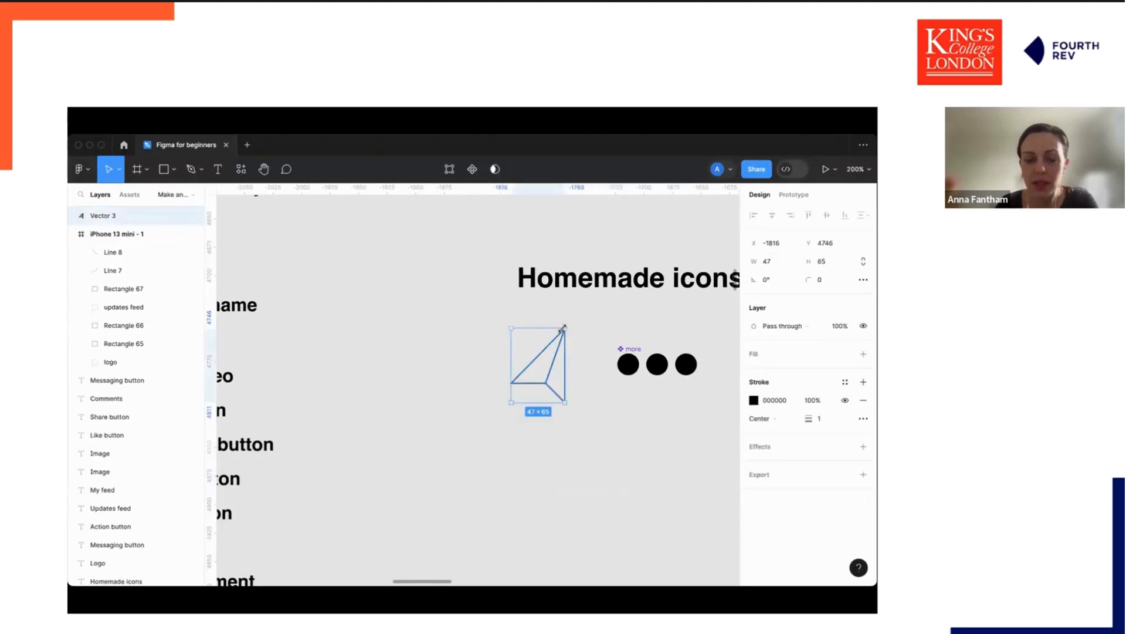
{"action": "left_click", "coordinate": [587, 436]}
{"action": "key", "text": "l"}
{"action": "mouse_move", "coordinate": [548, 468]}
{"action": "left_mouse_down"}
{"action": "mouse_move", "coordinate": [584, 444]}
{"action": "mouse_move", "coordinate": [594, 458]}
{"action": "mouse_move", "coordinate": [567, 461]}
{"action": "left_mouse_up"}
{"action": "double_click", "coordinate": [566, 468]}
{"action": "key", "text": "Escape"}
{"action": "double_click", "coordinate": [567, 464]}
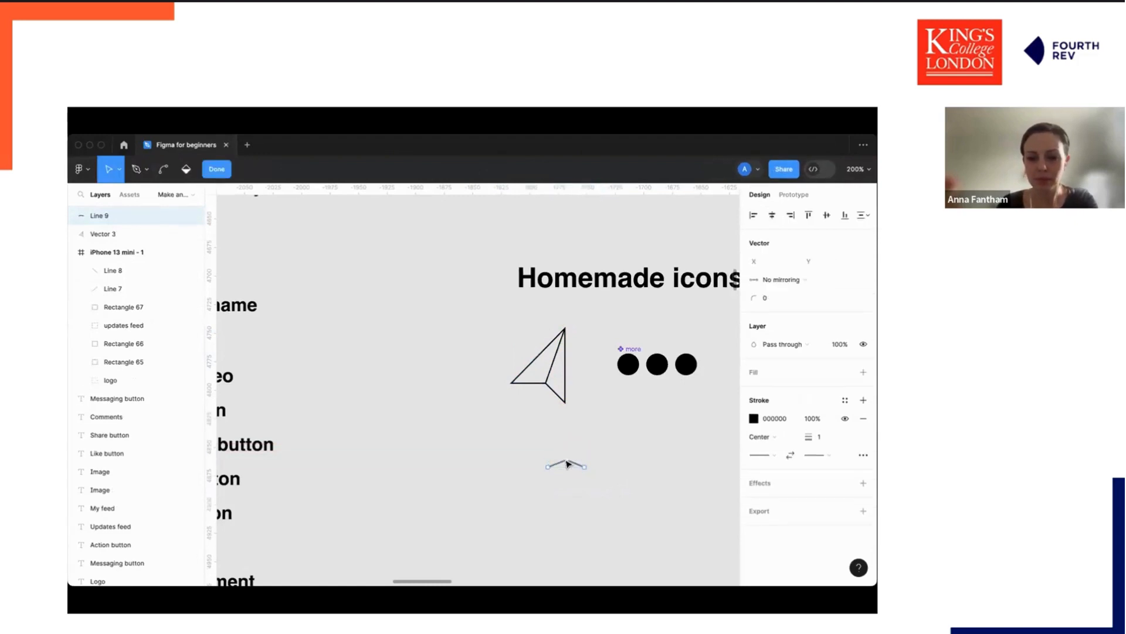
{"action": "left_click", "coordinate": [567, 461]}
{"action": "key", "text": "Escape"}
{"action": "left_click_drag", "start_coordinate": [567, 463], "coordinate": [581, 463]}
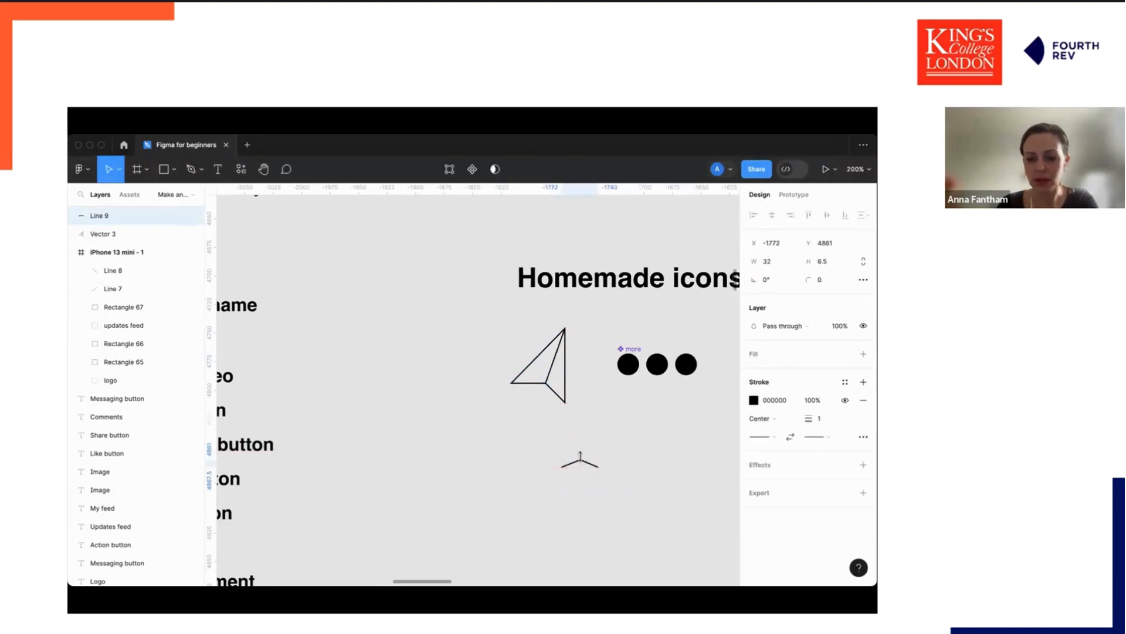
Delete the chevron line below the paper-plane icon.
{"action": "key", "text": "Delete"}
{"action": "key", "text": "super+minus"}
{"action": "scroll", "coordinate": [599, 444], "scroll_direction": "up", "scroll_amount": 1}
Edit the paper-plane icon's points, pulling its bottom point down and nudging its inner corner point.
{"action": "left_click", "coordinate": [523, 406]}
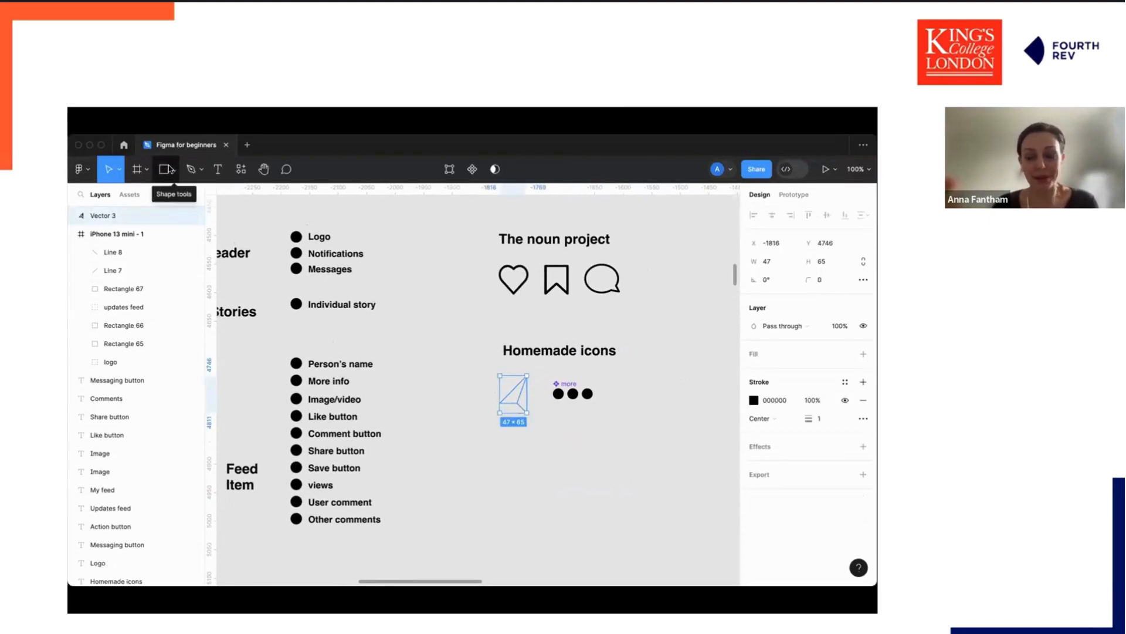
{"action": "left_click", "coordinate": [552, 434]}
{"action": "left_click", "coordinate": [523, 411]}
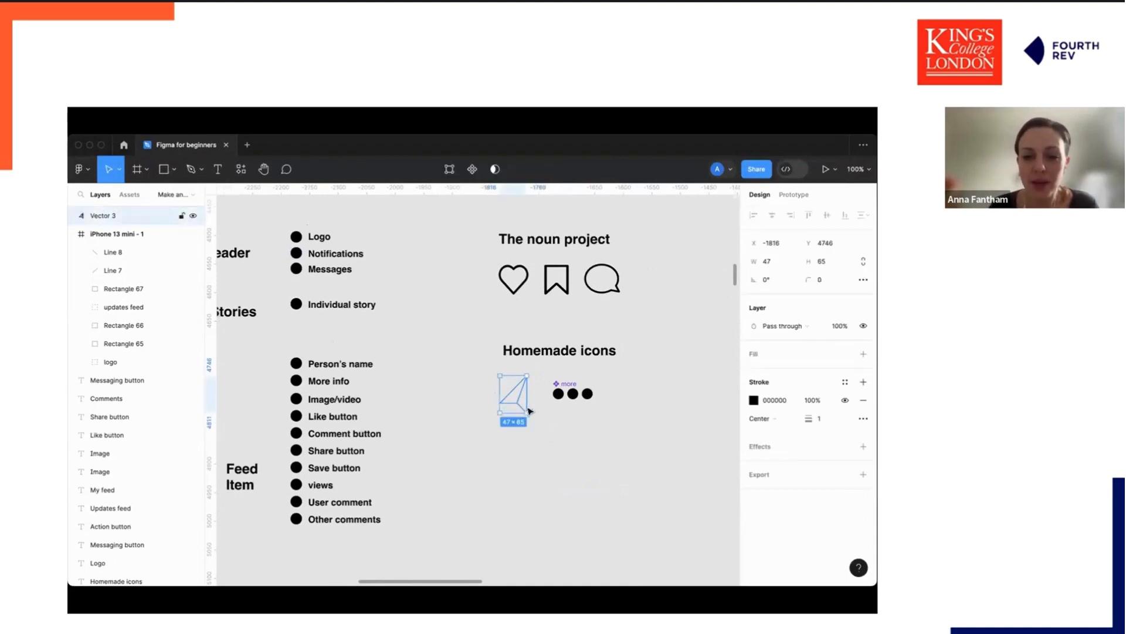
{"action": "scroll", "coordinate": [527, 409], "scroll_direction": "up", "scroll_amount": 5}
{"action": "key", "text": "Return"}
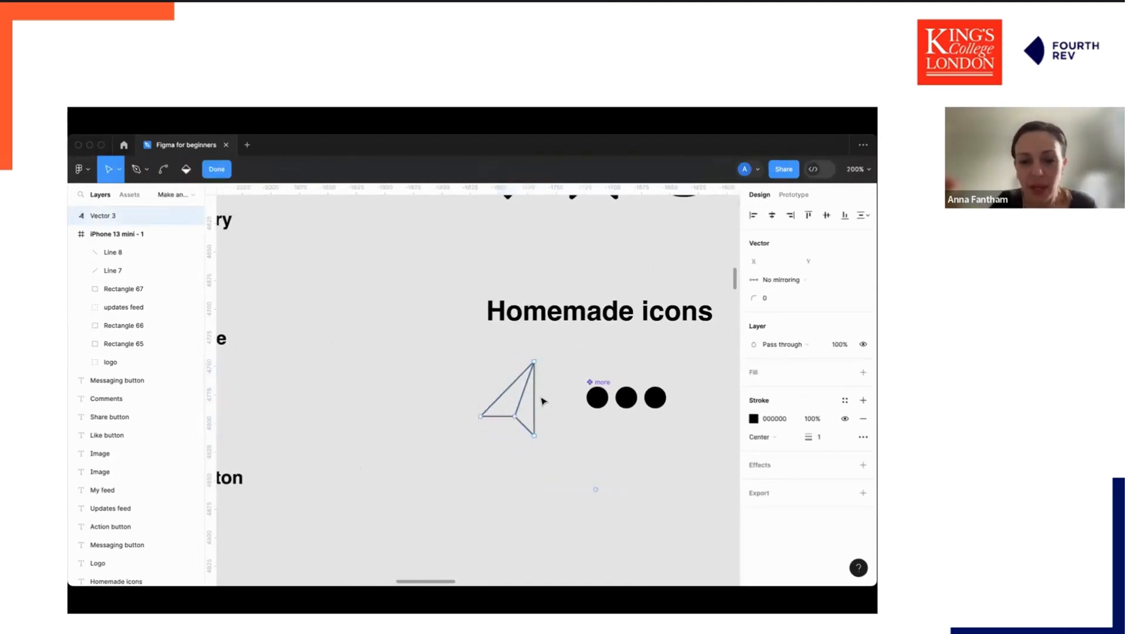
{"action": "mouse_move", "coordinate": [534, 435]}
{"action": "left_mouse_down"}
{"action": "mouse_move", "coordinate": [550, 459]}
{"action": "mouse_move", "coordinate": [534, 444]}
{"action": "left_mouse_up"}
{"action": "left_click", "coordinate": [516, 416]}
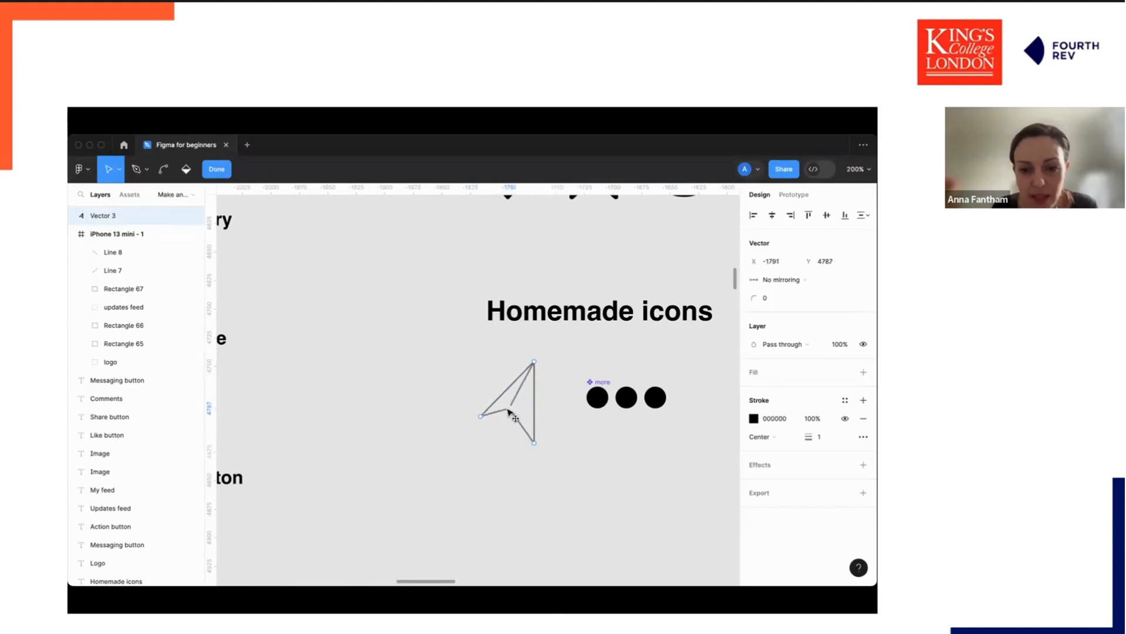
{"action": "left_click_drag", "start_coordinate": [516, 416], "coordinate": [514, 415]}
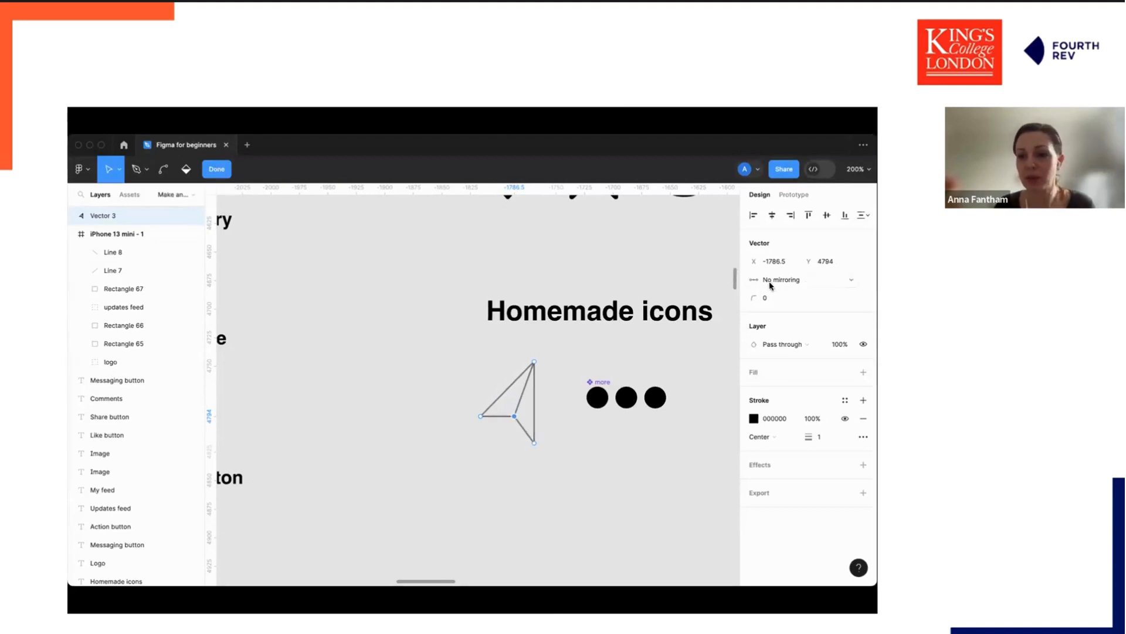
{"action": "left_click", "coordinate": [814, 280]}
{"action": "left_click", "coordinate": [815, 280]}
{"action": "left_click", "coordinate": [814, 280]}
{"action": "left_click", "coordinate": [535, 265]}
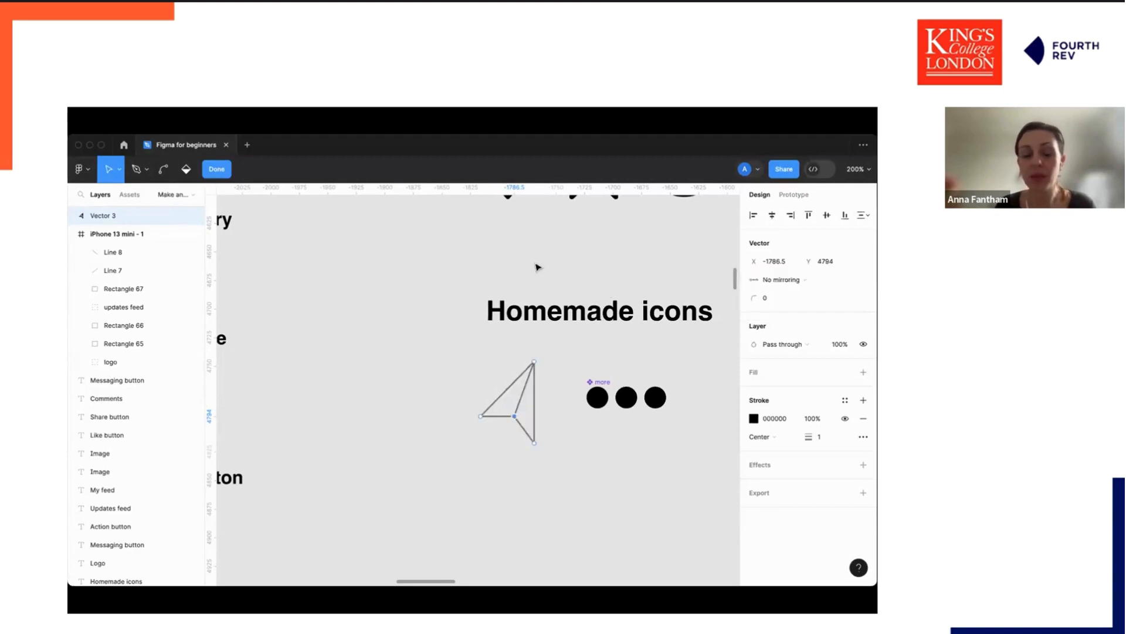
{"action": "key", "text": "Escape"}
Resize the paper-plane icon by its corner to about 443 × 674, then undo the resize.
{"action": "left_click", "coordinate": [551, 378]}
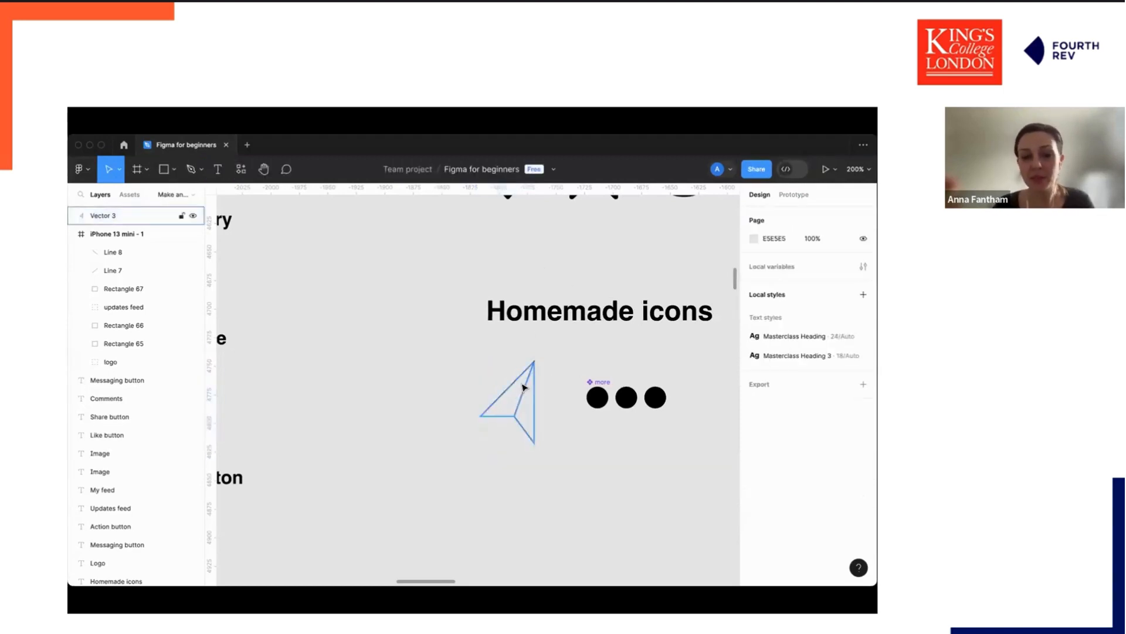
{"action": "left_click", "coordinate": [526, 396]}
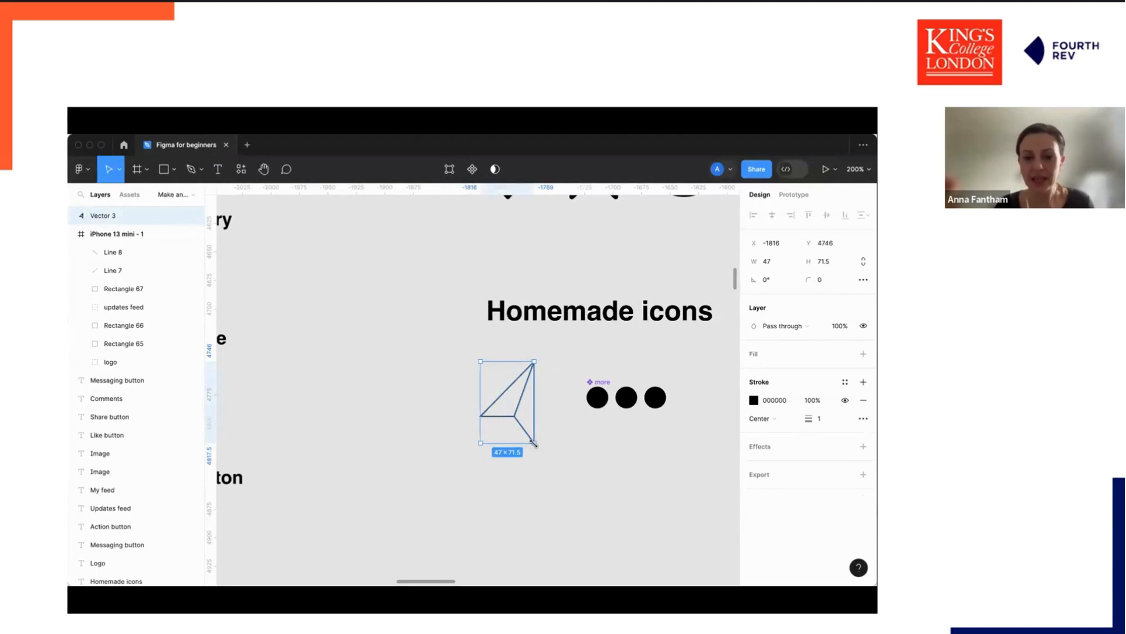
{"action": "left_click_drag", "start_coordinate": [533, 443], "coordinate": [643, 488]}
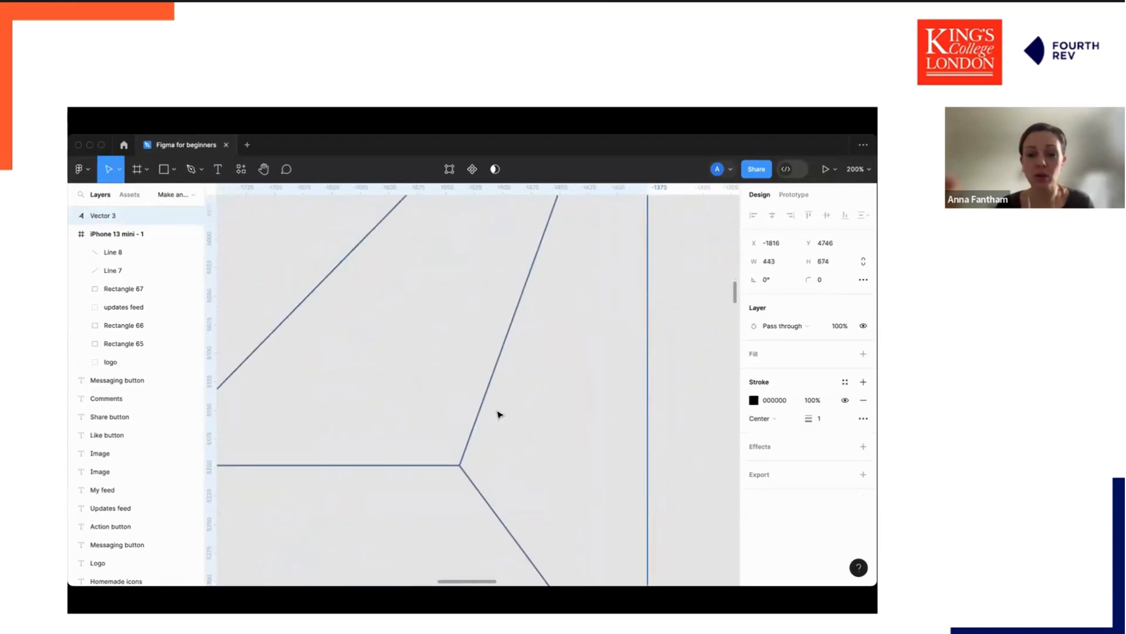
{"action": "key", "text": "minus"}
{"action": "key", "text": "minus"}
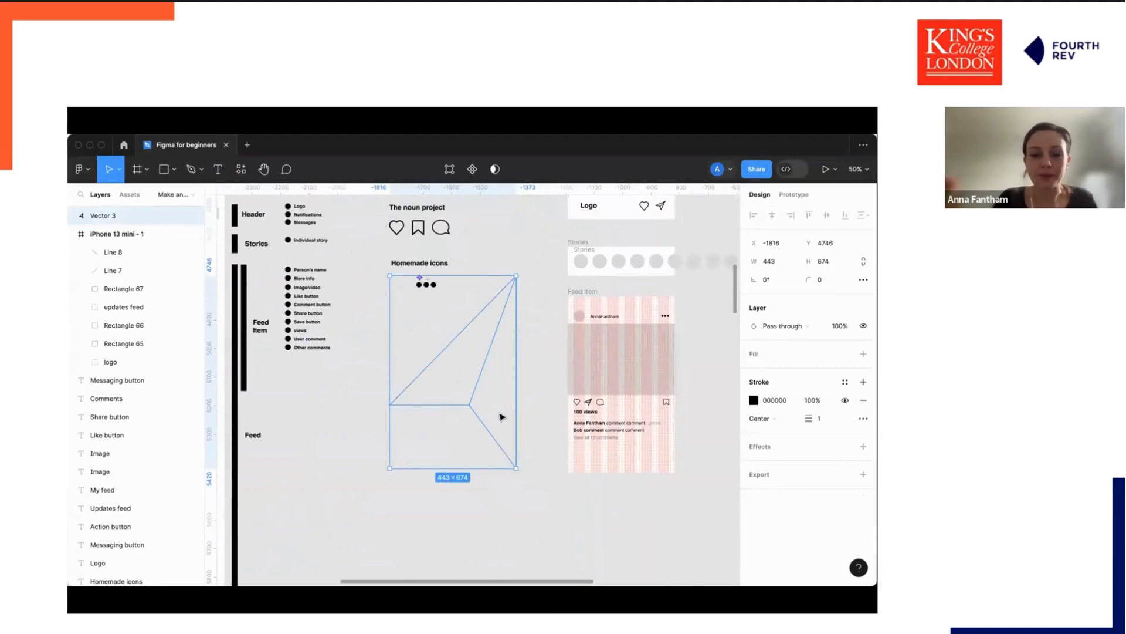
{"action": "key", "text": "ctrl+z"}
Rotate the paper-plane icon to about -36° so its tip points right.
{"action": "left_click", "coordinate": [440, 329]}
{"action": "key", "text": "plus"}
{"action": "scroll", "coordinate": [440, 333], "scroll_direction": "up", "scroll_amount": 5}
{"action": "left_click", "coordinate": [339, 473]}
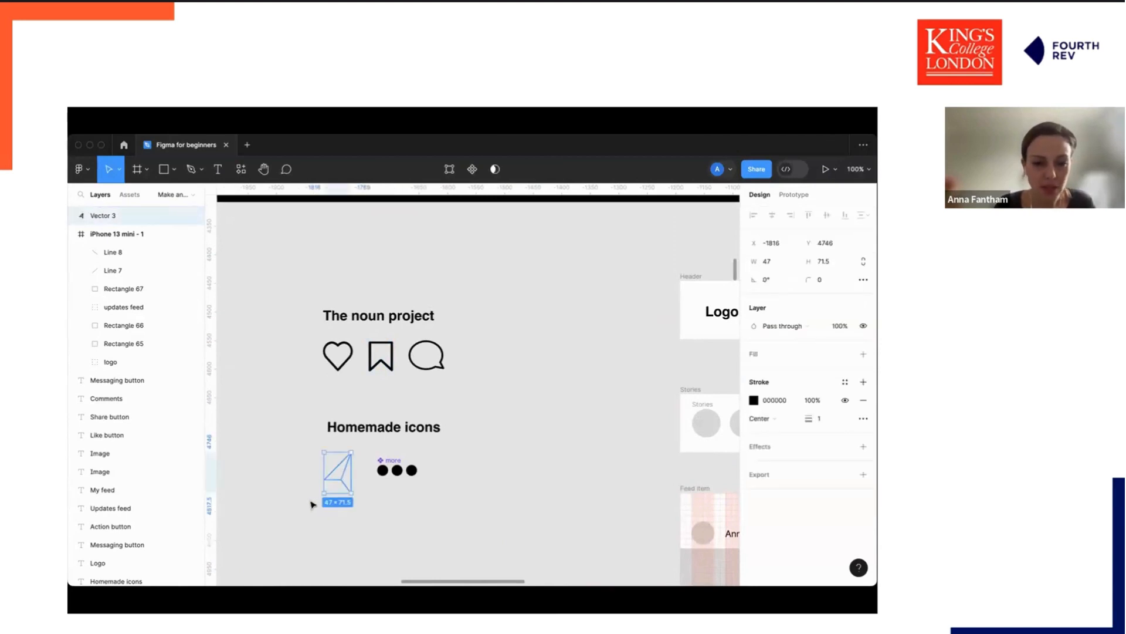
{"action": "left_click_drag", "start_coordinate": [314, 495], "coordinate": [303, 477]}
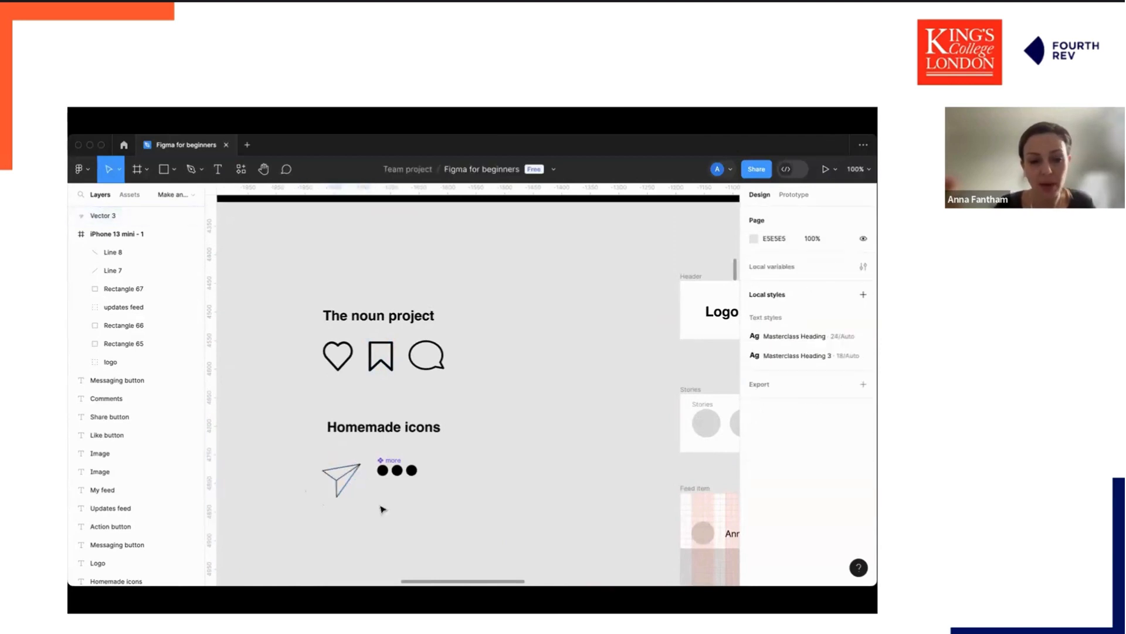
{"action": "left_click", "coordinate": [390, 493]}
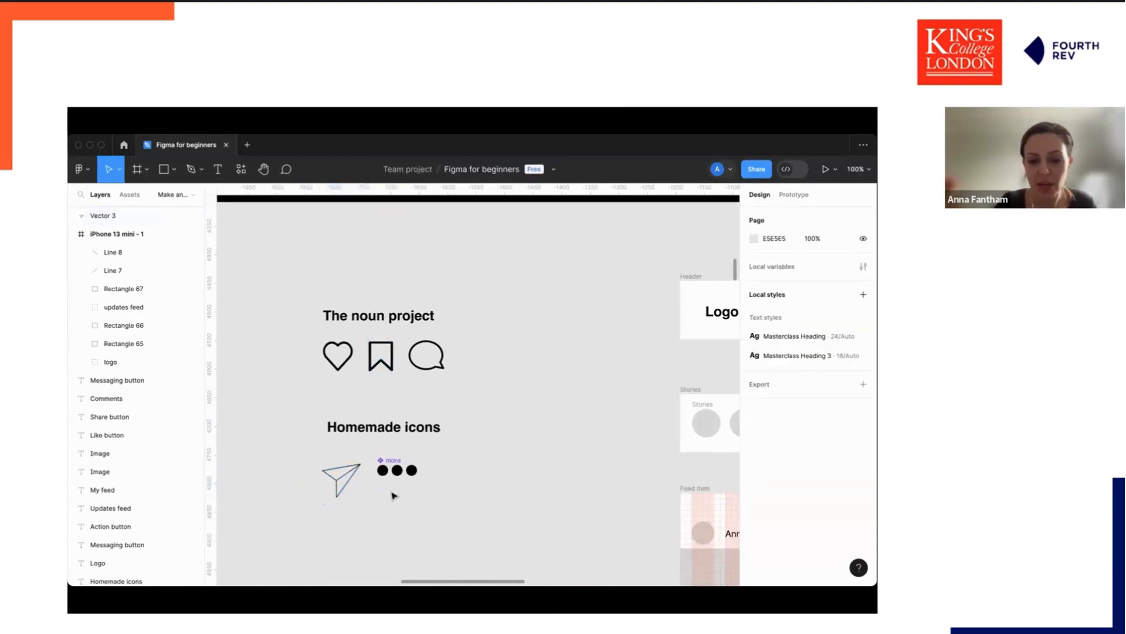
Set the paper-plane icon's stroke weight to 4.
{"action": "key", "text": "super+equal"}
{"action": "scroll", "coordinate": [393, 496], "scroll_direction": "down", "scroll_amount": 5}
{"action": "scroll", "coordinate": [393, 495], "scroll_direction": "left", "scroll_amount": 3}
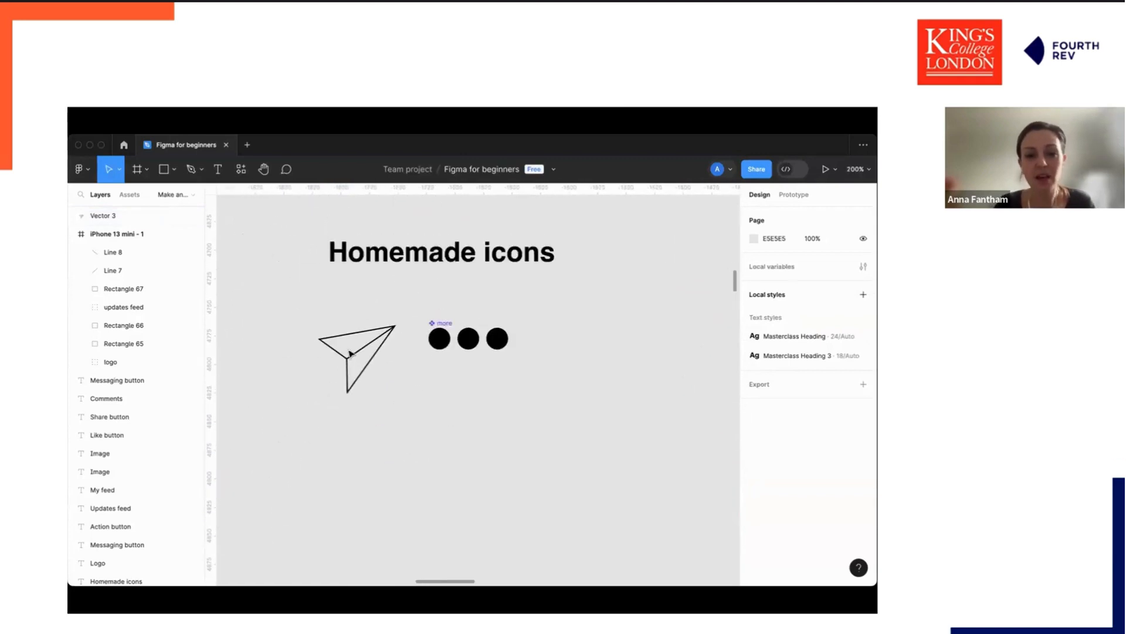
{"action": "left_click", "coordinate": [353, 356]}
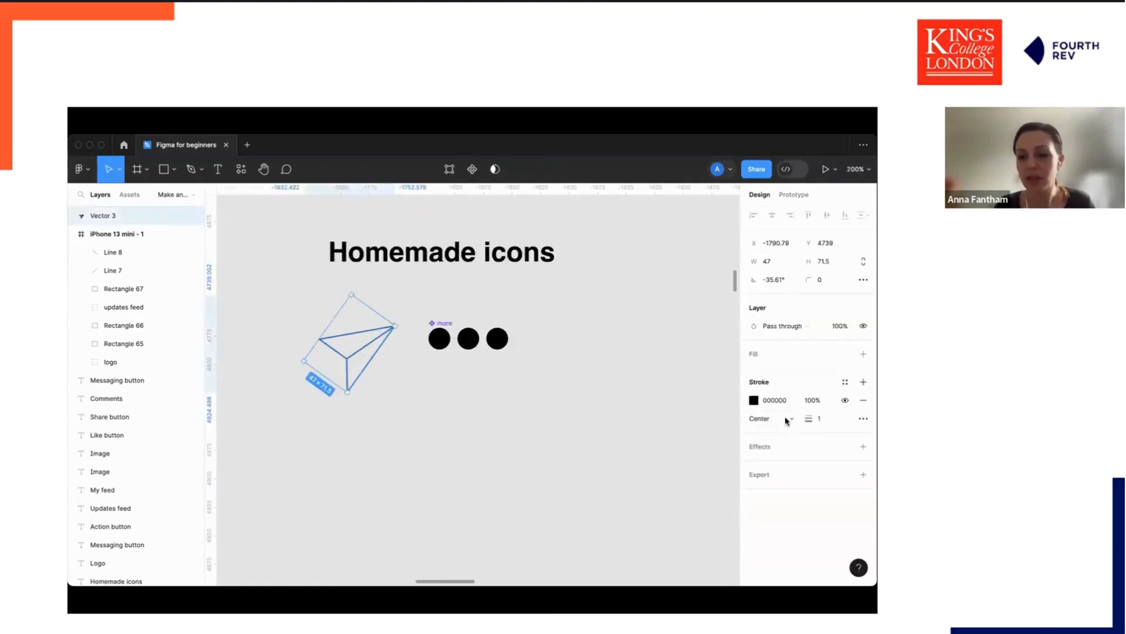
{"action": "left_click", "coordinate": [816, 417]}
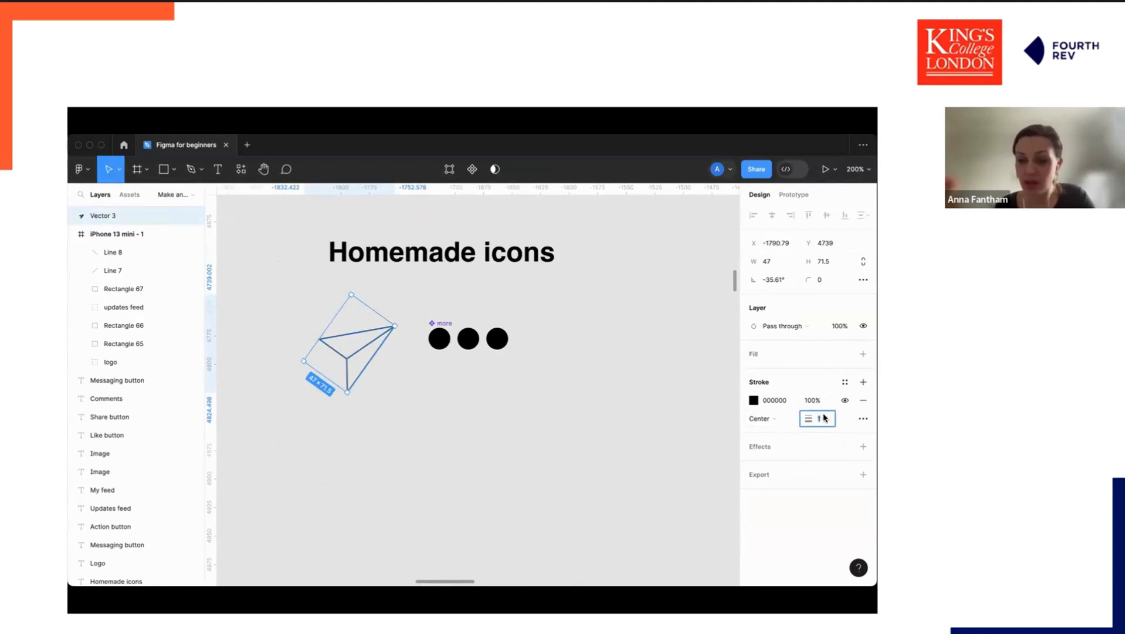
{"action": "type", "text": "4"}
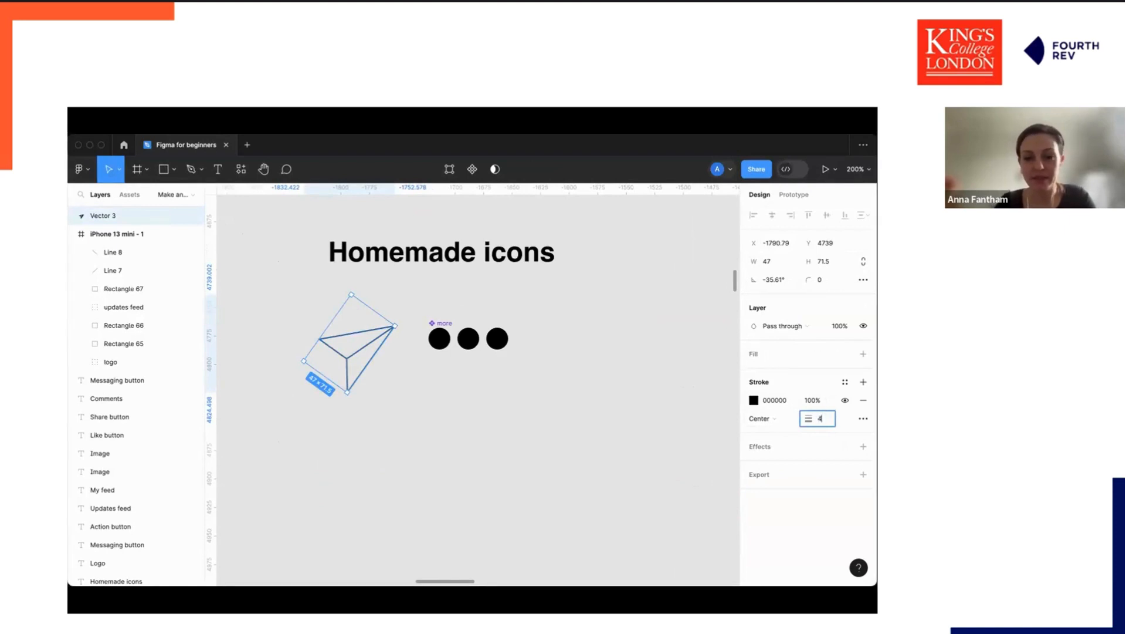
{"action": "key", "text": "Return"}
{"action": "left_click", "coordinate": [564, 442]}
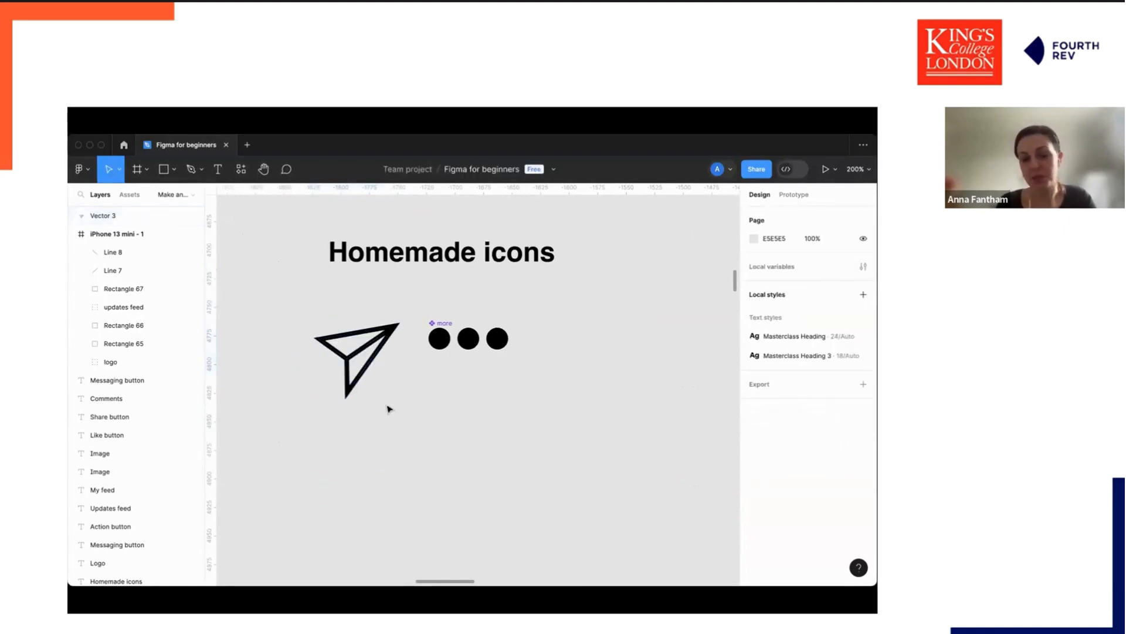
Move the paper-plane icon down below the Homemade icons heading.
{"action": "scroll", "coordinate": [399, 418], "scroll_direction": "up", "scroll_amount": 2}
{"action": "left_click_drag", "start_coordinate": [362, 413], "coordinate": [326, 487]}
{"action": "scroll", "coordinate": [563, 311], "scroll_direction": "up", "scroll_amount": 3}
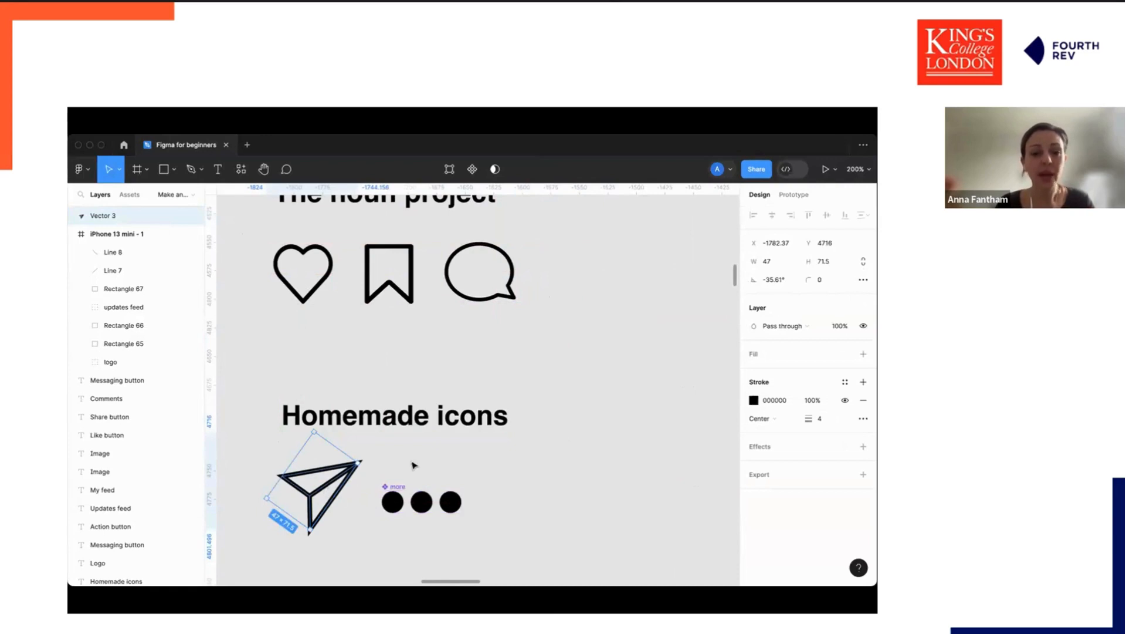
Create a component from the paper-plane icon.
{"action": "right_click", "coordinate": [344, 480]}
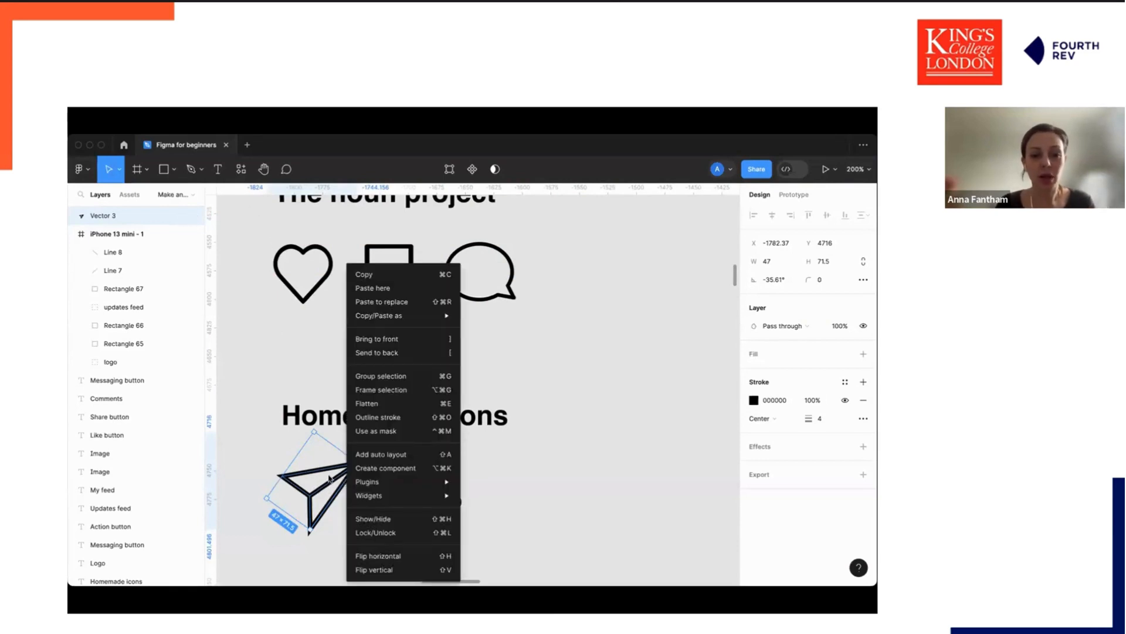
{"action": "left_click", "coordinate": [397, 470]}
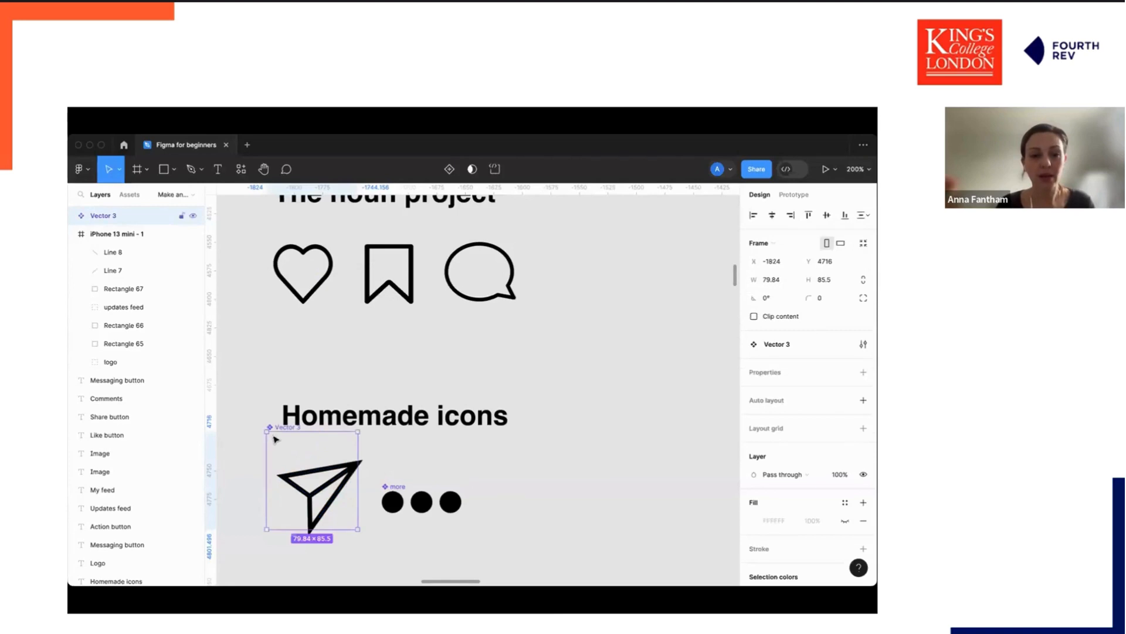
{"action": "left_click_drag", "start_coordinate": [314, 488], "coordinate": [314, 495]}
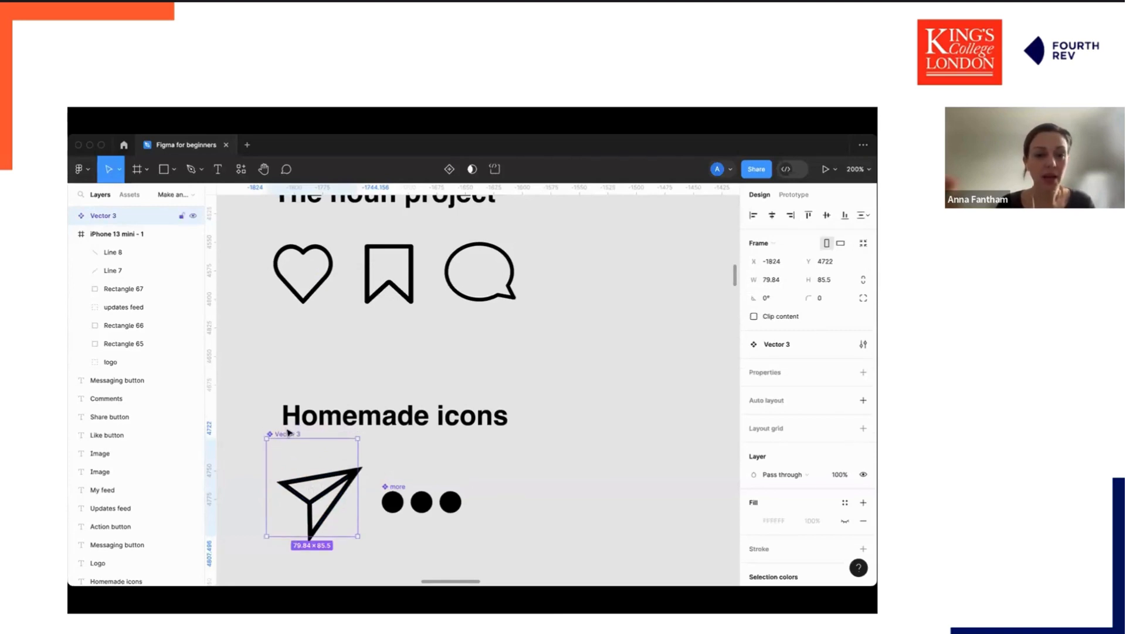
Rename the paper-plane component as notifications icon.
{"action": "double_click", "coordinate": [287, 434]}
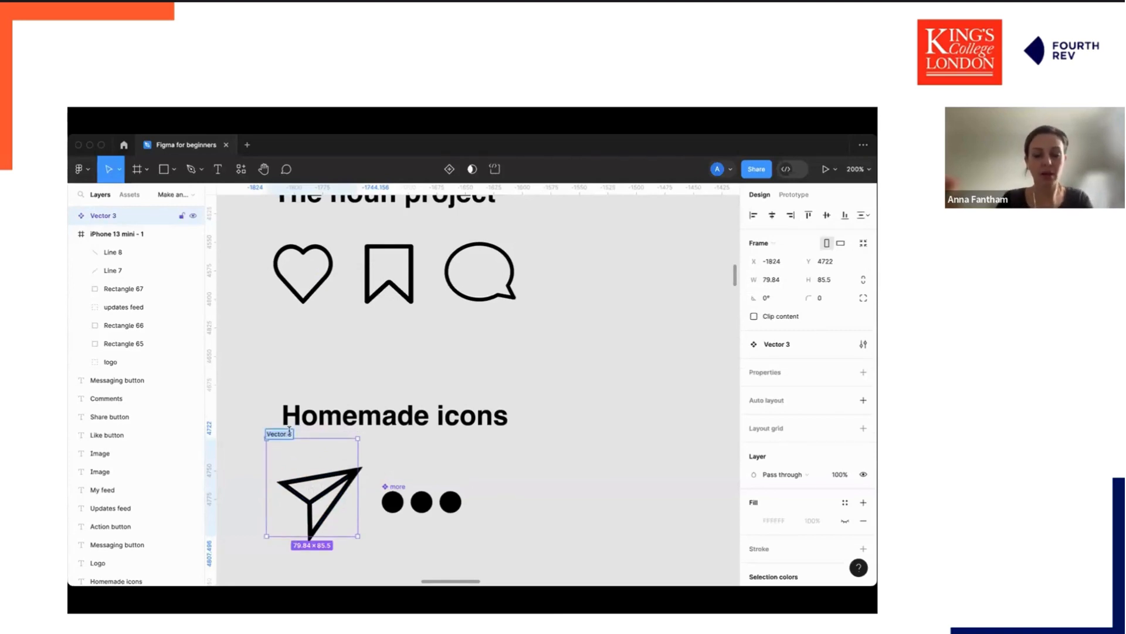
{"action": "type", "text": "notifications"}
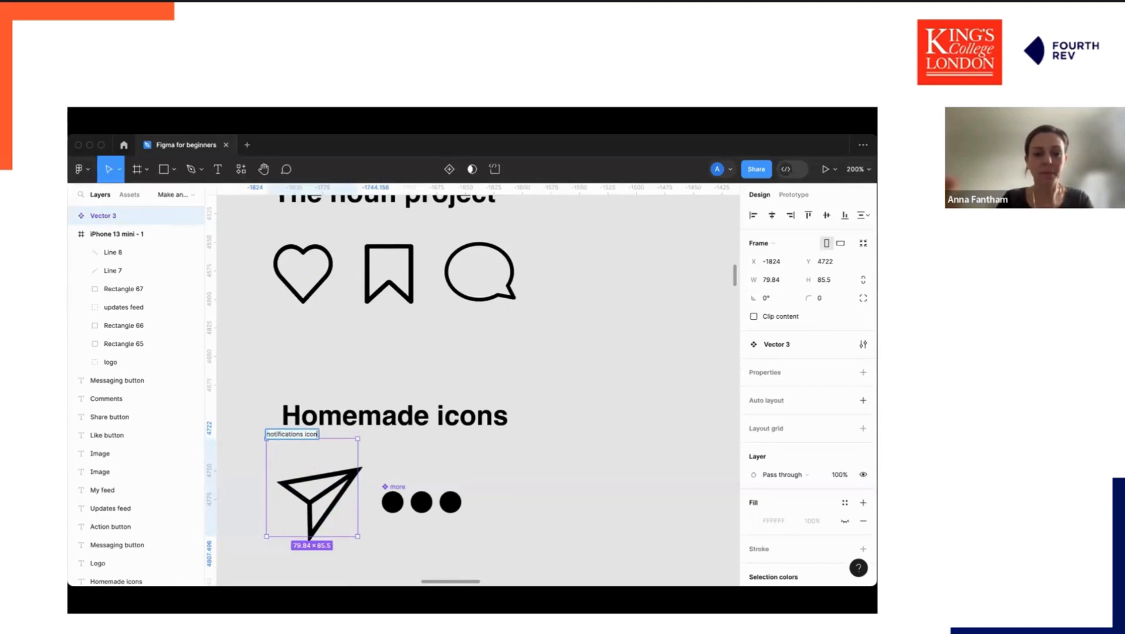
{"action": "left_click", "coordinate": [400, 458]}
{"action": "left_click_drag", "start_coordinate": [345, 476], "coordinate": [346, 484]}
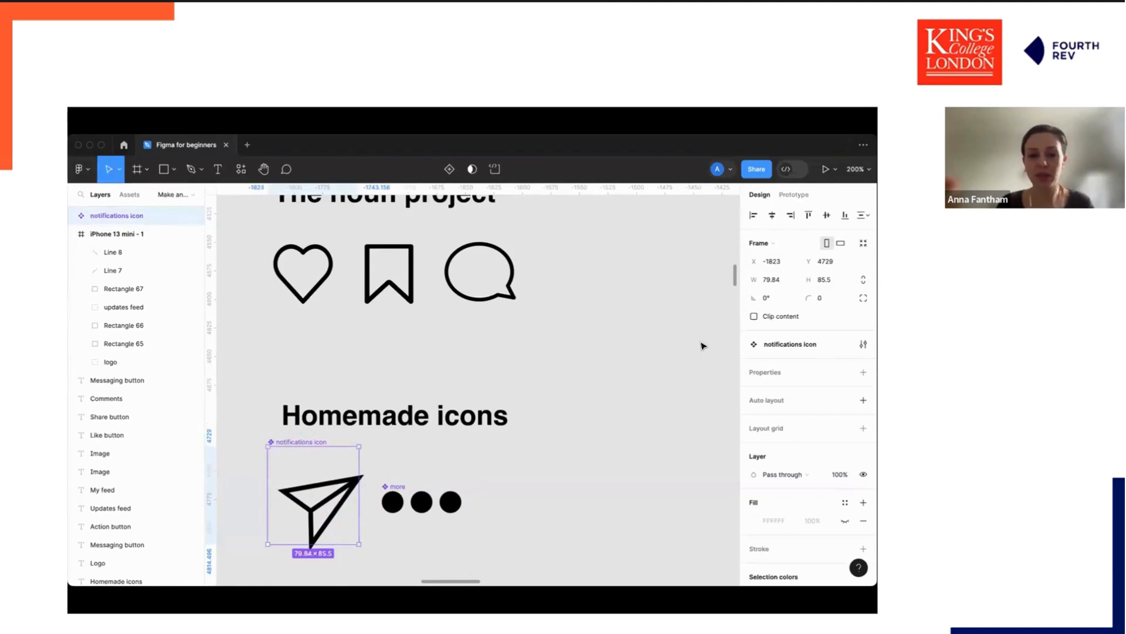
Open the local components list and reposition the more icon beside the notifications icon.
{"action": "left_click", "coordinate": [241, 168]}
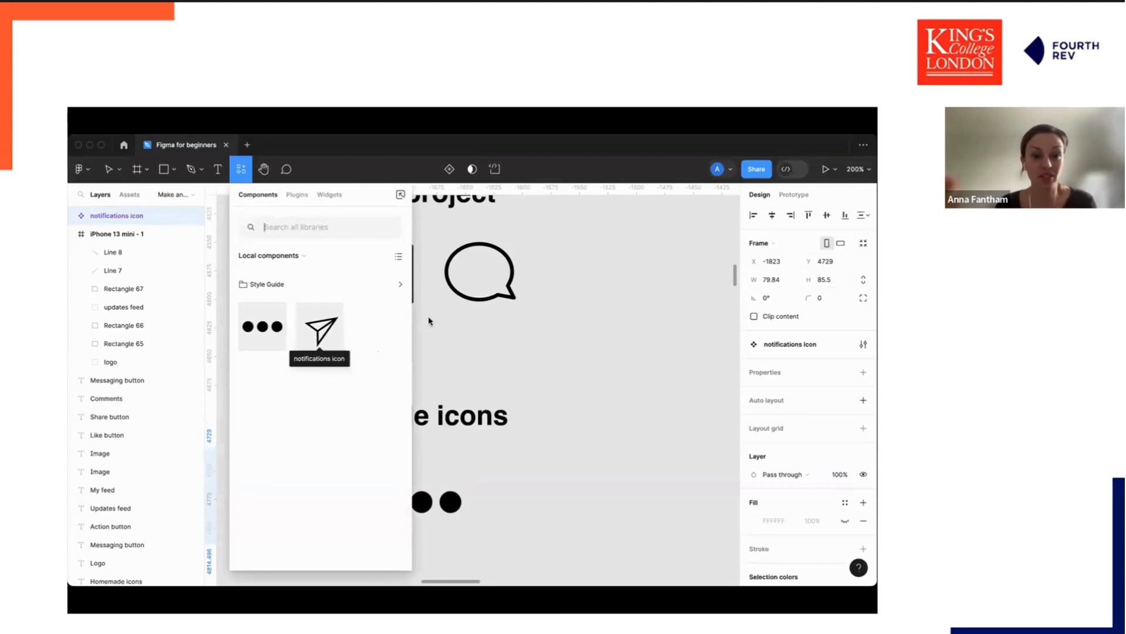
{"action": "left_click", "coordinate": [567, 367]}
{"action": "left_click_drag", "start_coordinate": [402, 499], "coordinate": [429, 495]}
{"action": "left_click", "coordinate": [490, 316]}
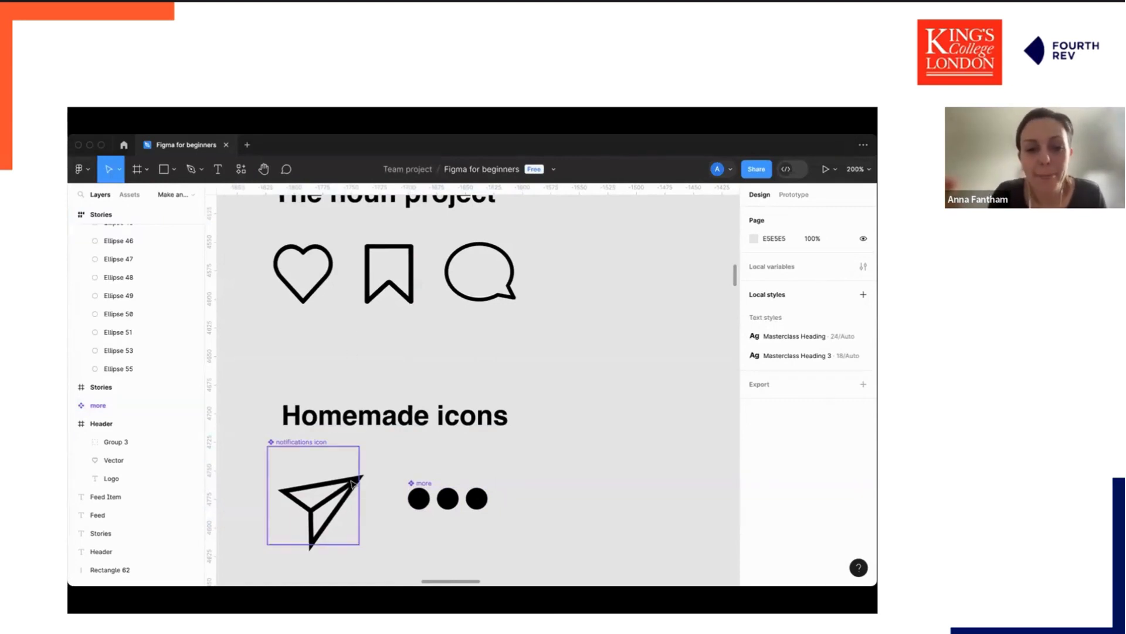
{"action": "left_click_drag", "start_coordinate": [352, 484], "coordinate": [358, 488]}
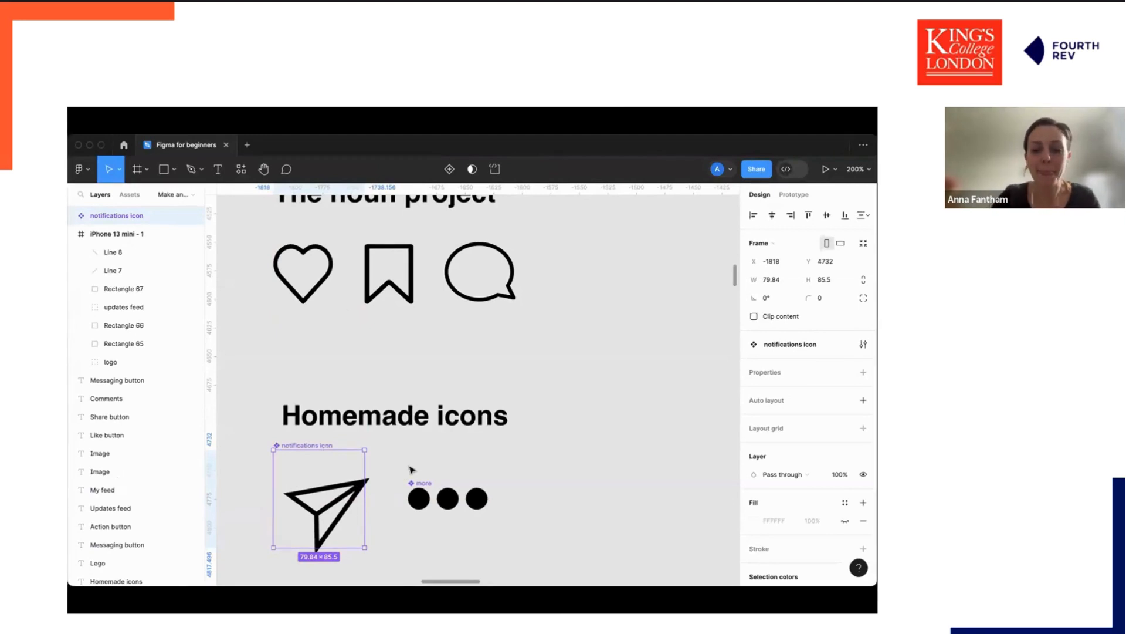
{"action": "key", "text": "shift+0"}
Open the heart icon under The noun project for point editing.
{"action": "left_click", "coordinate": [393, 339]}
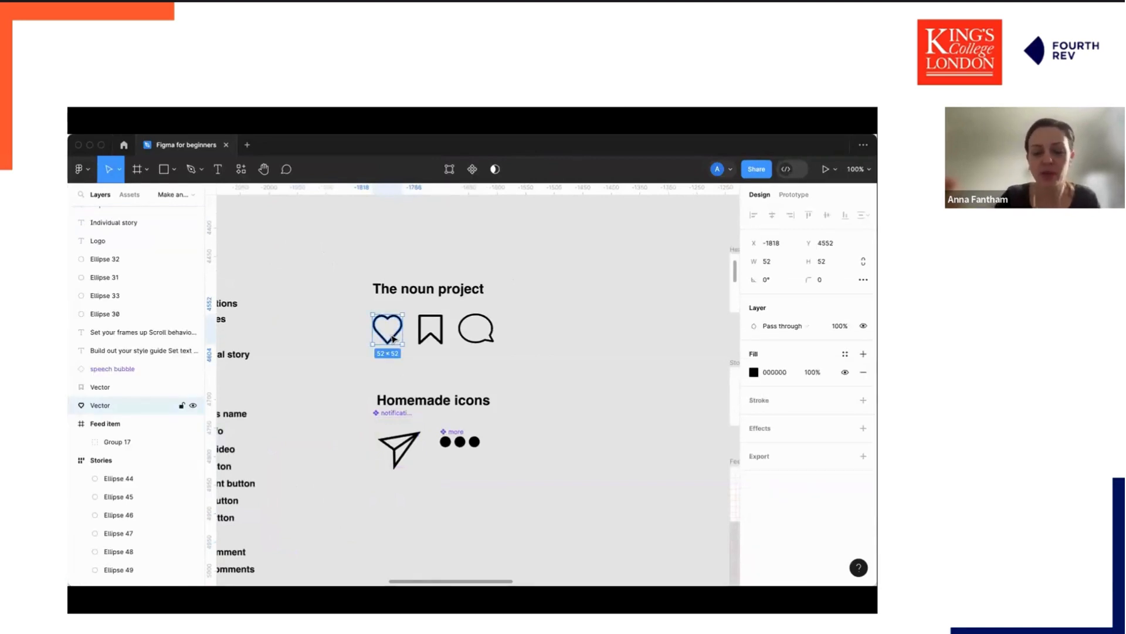
{"action": "scroll", "coordinate": [393, 339], "scroll_direction": "up", "scroll_amount": 3}
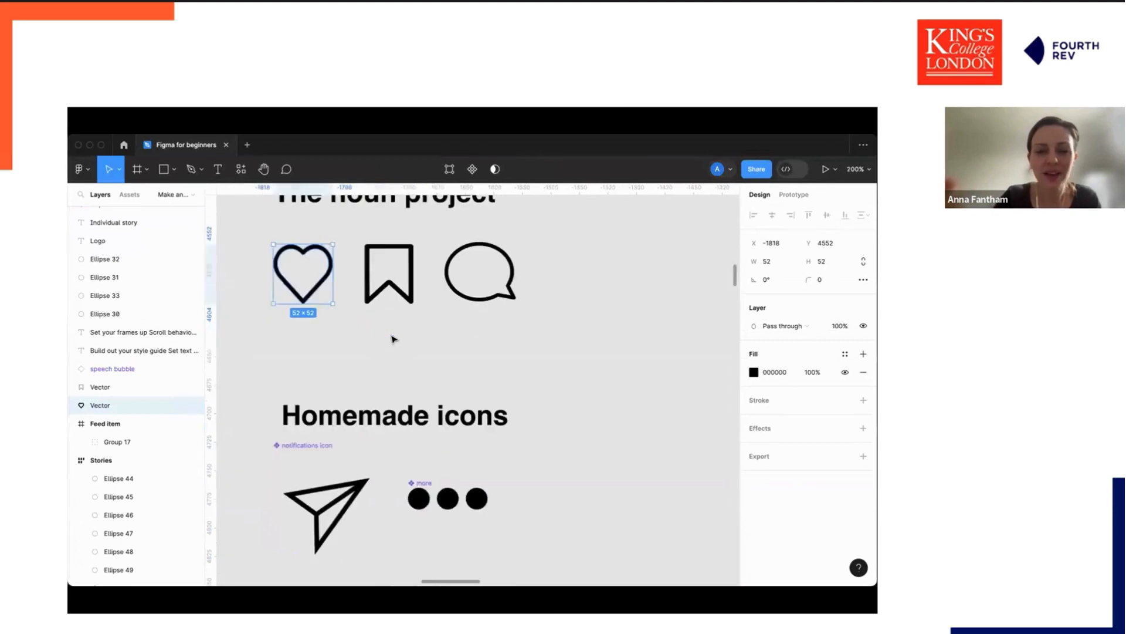
{"action": "key", "text": "Return"}
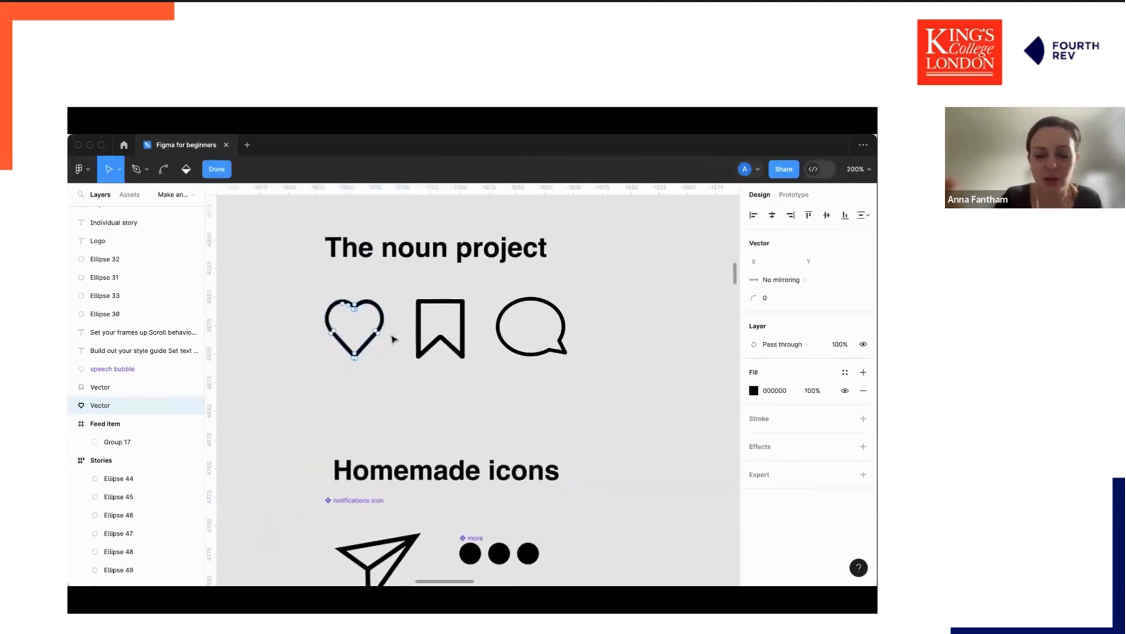
{"action": "scroll", "coordinate": [393, 339], "scroll_direction": "up", "scroll_amount": 3}
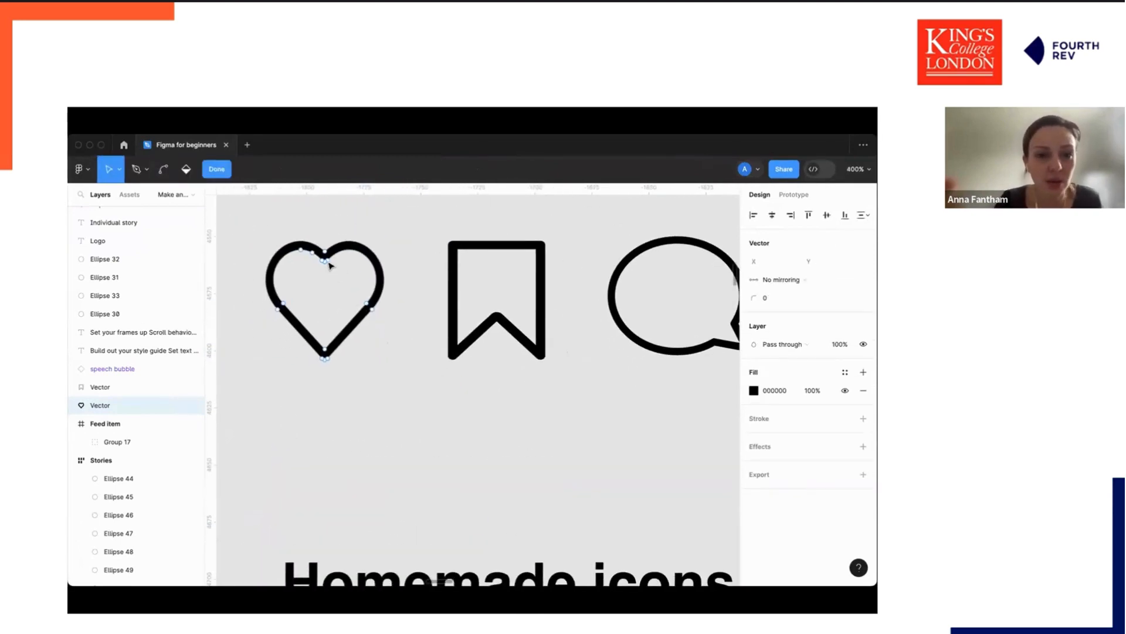
Try dragging the heart's top point and a handle outward, then undo those edits.
{"action": "left_click_drag", "start_coordinate": [325, 252], "coordinate": [322, 279]}
{"action": "left_click", "coordinate": [323, 259]}
{"action": "left_click_drag", "start_coordinate": [371, 310], "coordinate": [400, 334]}
{"action": "key", "text": "super+z"}
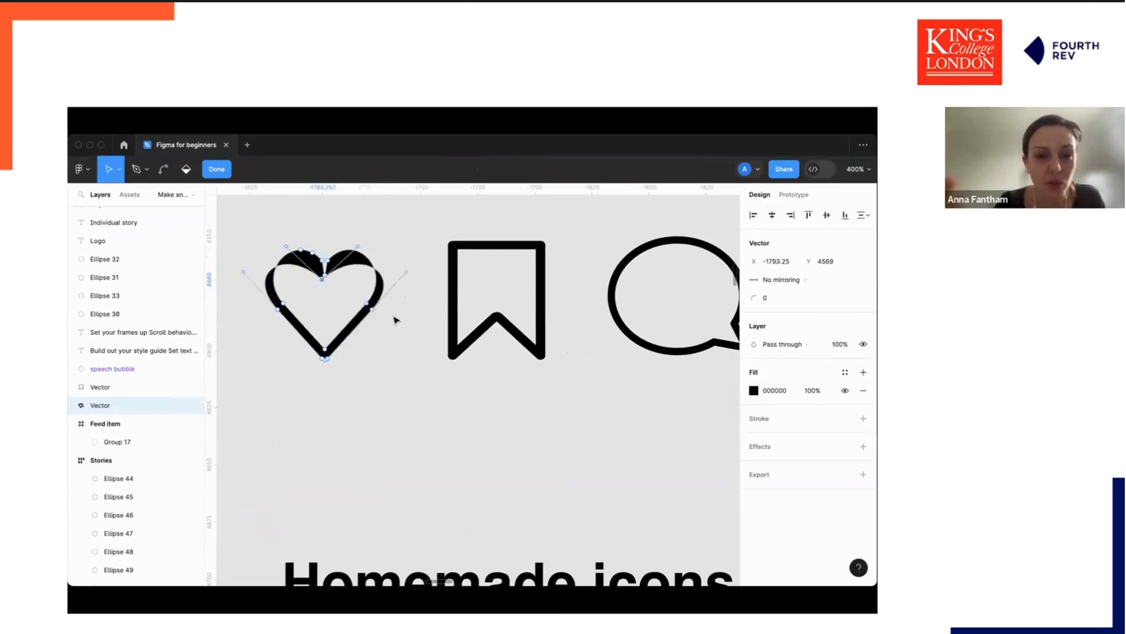
{"action": "key", "text": "super+z"}
{"action": "key", "text": "super+z"}
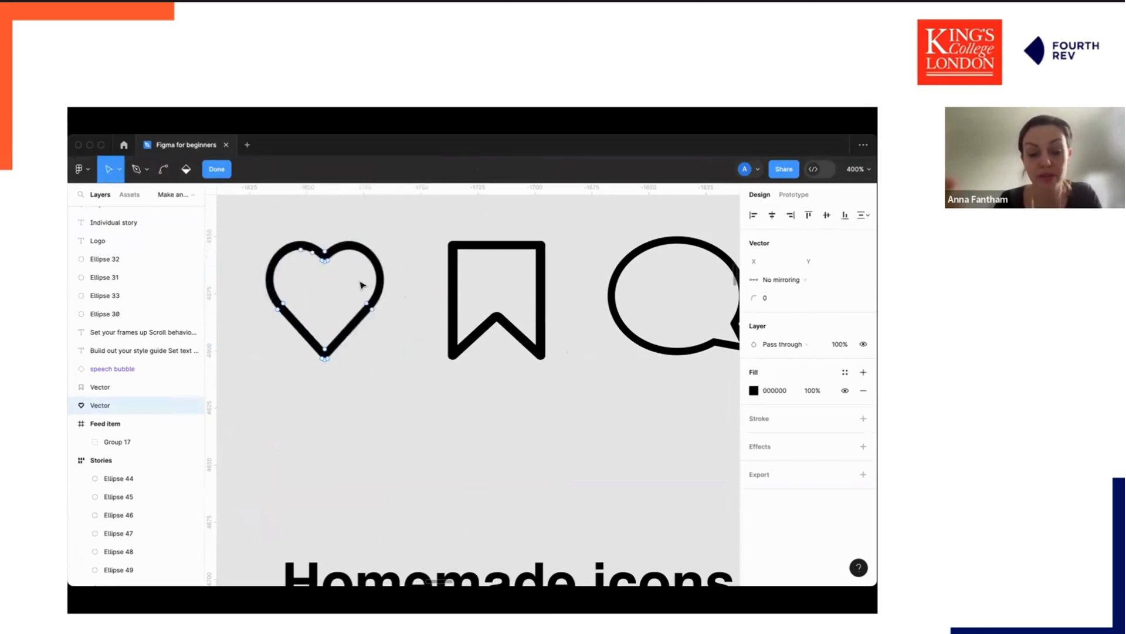
Fill the heart icon's interior solid with the paint bucket and leave point editing.
{"action": "key", "text": "b"}
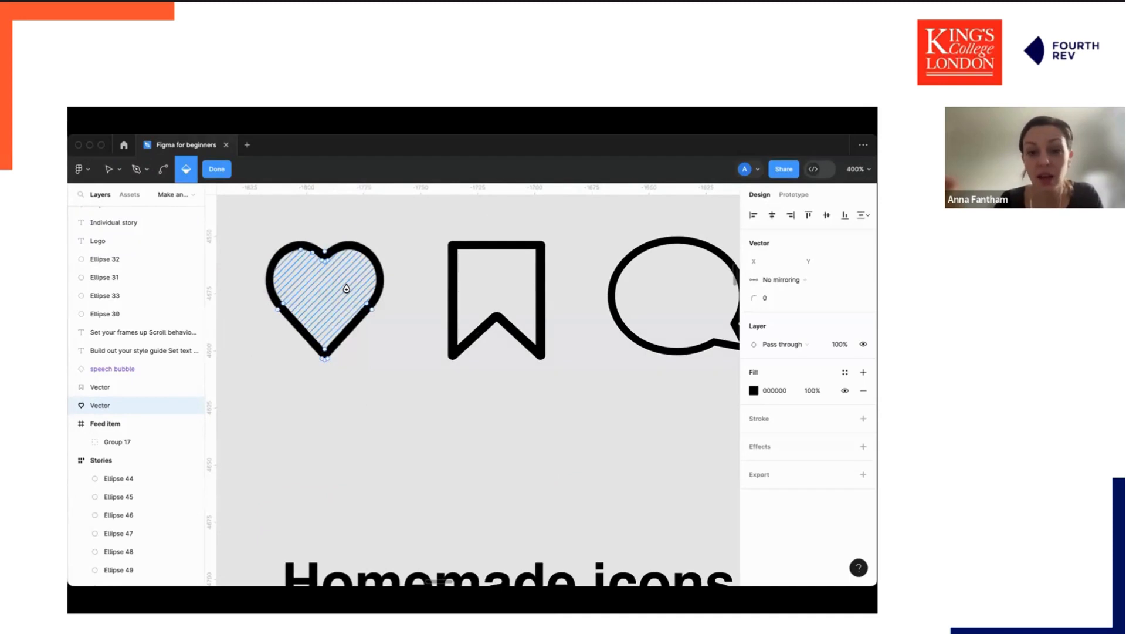
{"action": "left_click", "coordinate": [347, 289]}
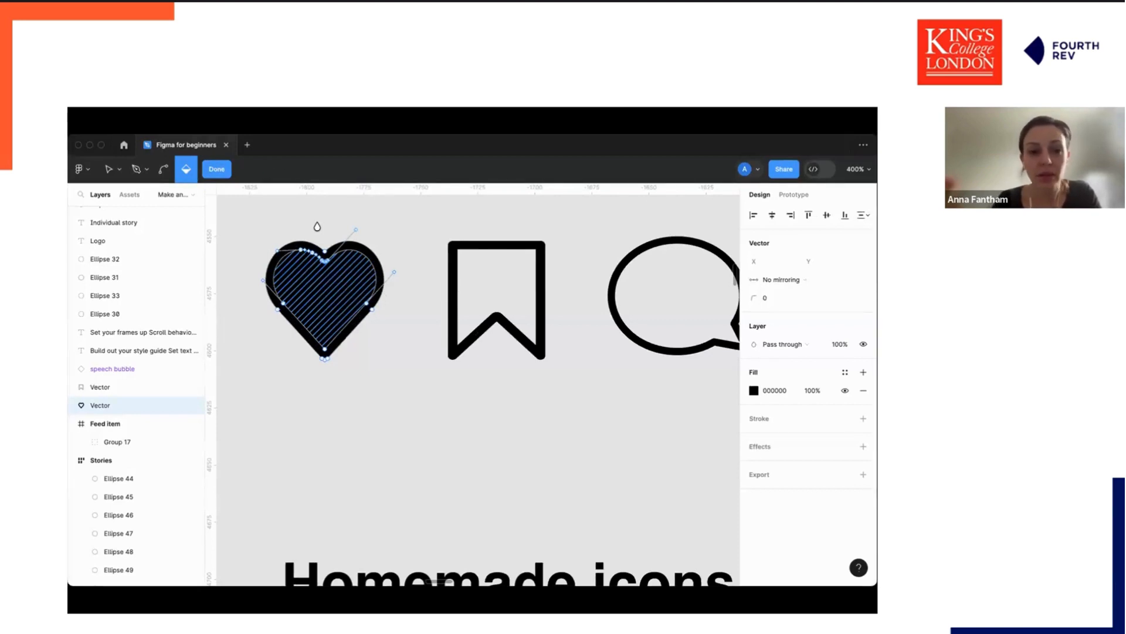
{"action": "key", "text": "Escape"}
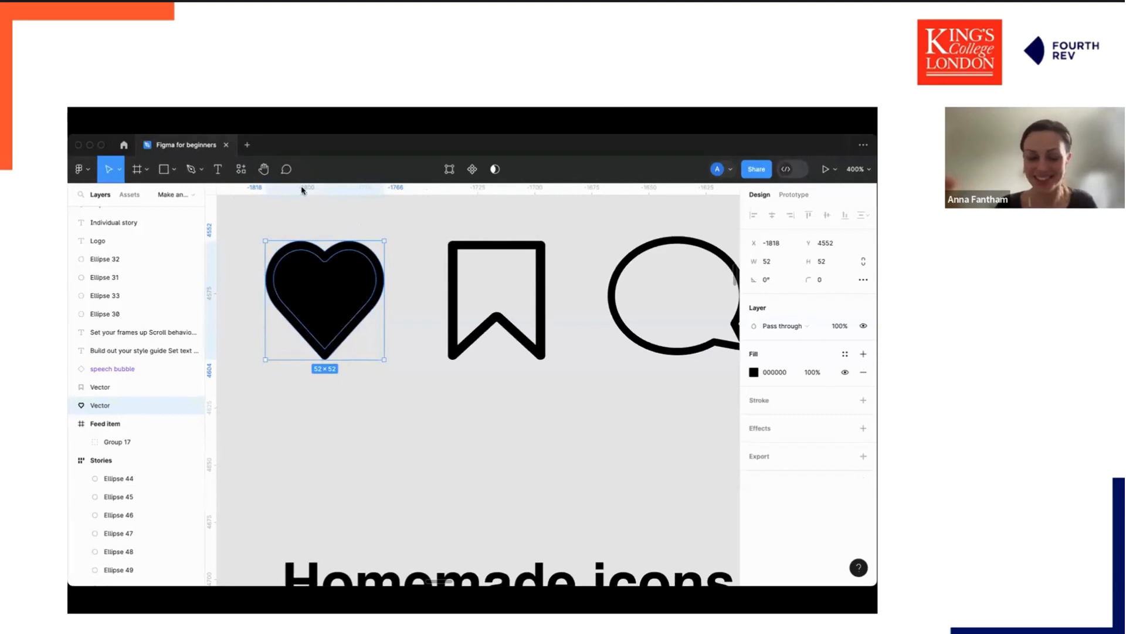
Try changing the heart's fill to a document colour, then undo it.
{"action": "left_click", "coordinate": [754, 374]}
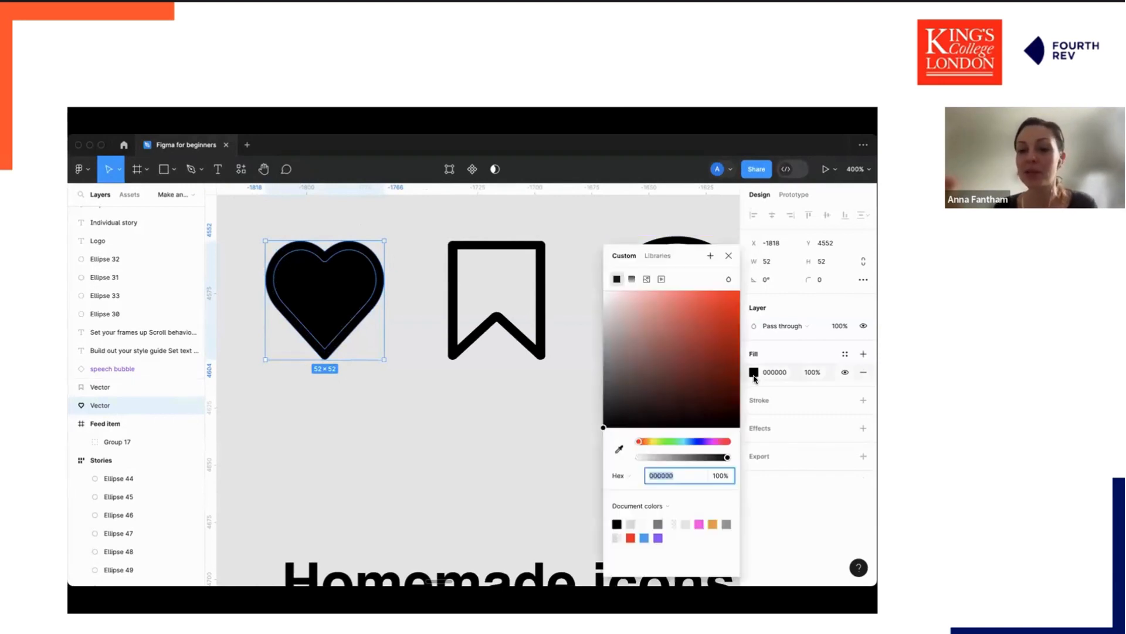
{"action": "left_click", "coordinate": [644, 523]}
{"action": "key", "text": "ctrl+z"}
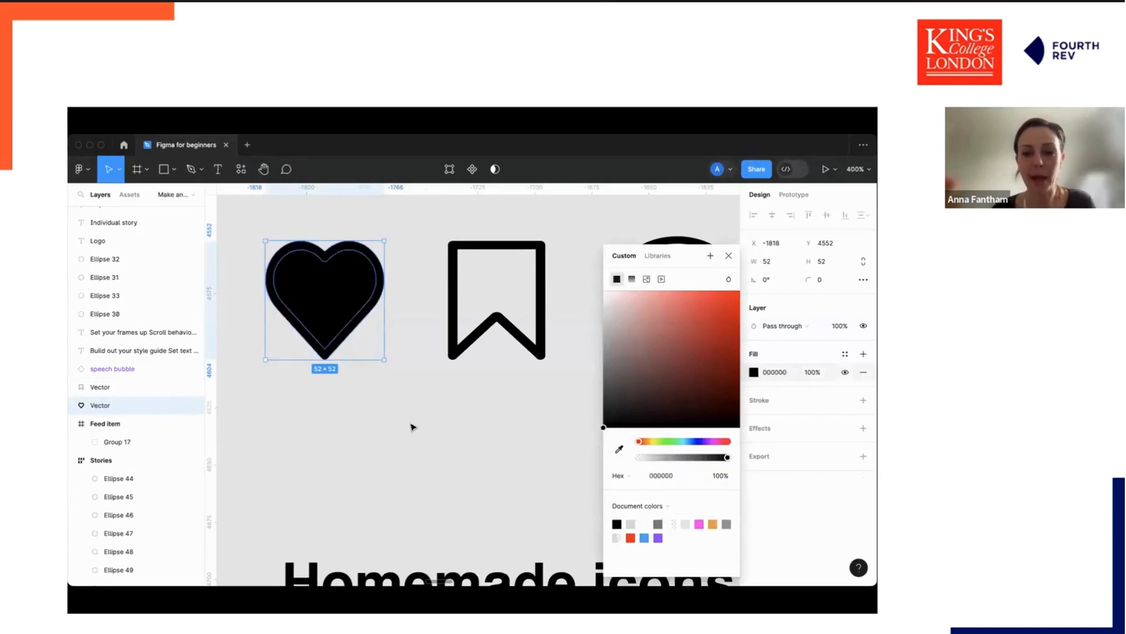
{"action": "left_click", "coordinate": [411, 427]}
Delete the draft Stories and Feed item frames with a marquee selection.
{"action": "key", "text": "super+minus"}
{"action": "key", "text": "super+minus"}
{"action": "scroll", "coordinate": [414, 426], "scroll_direction": "left", "scroll_amount": 3}
{"action": "scroll", "coordinate": [532, 369], "scroll_direction": "right", "scroll_amount": 2}
{"action": "scroll", "coordinate": [540, 358], "scroll_direction": "right", "scroll_amount": 5}
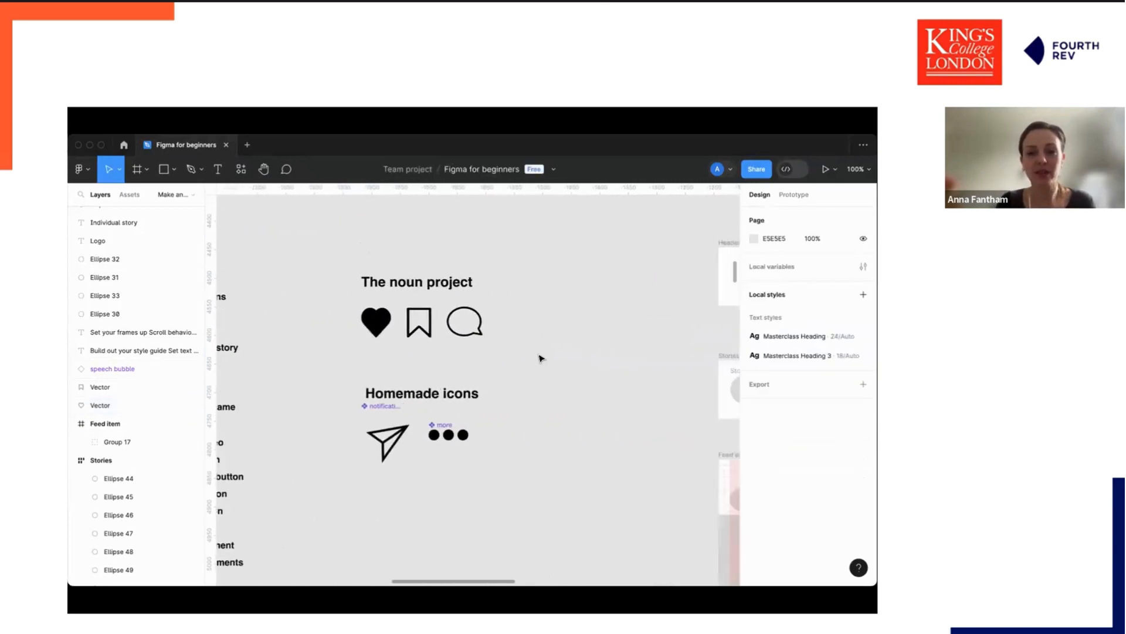
{"action": "scroll", "coordinate": [538, 356], "scroll_direction": "up", "scroll_amount": 1}
{"action": "scroll", "coordinate": [596, 246], "scroll_direction": "right", "scroll_amount": 1}
{"action": "scroll", "coordinate": [469, 240], "scroll_direction": "down", "scroll_amount": 3}
{"action": "scroll", "coordinate": [464, 231], "scroll_direction": "right", "scroll_amount": 2}
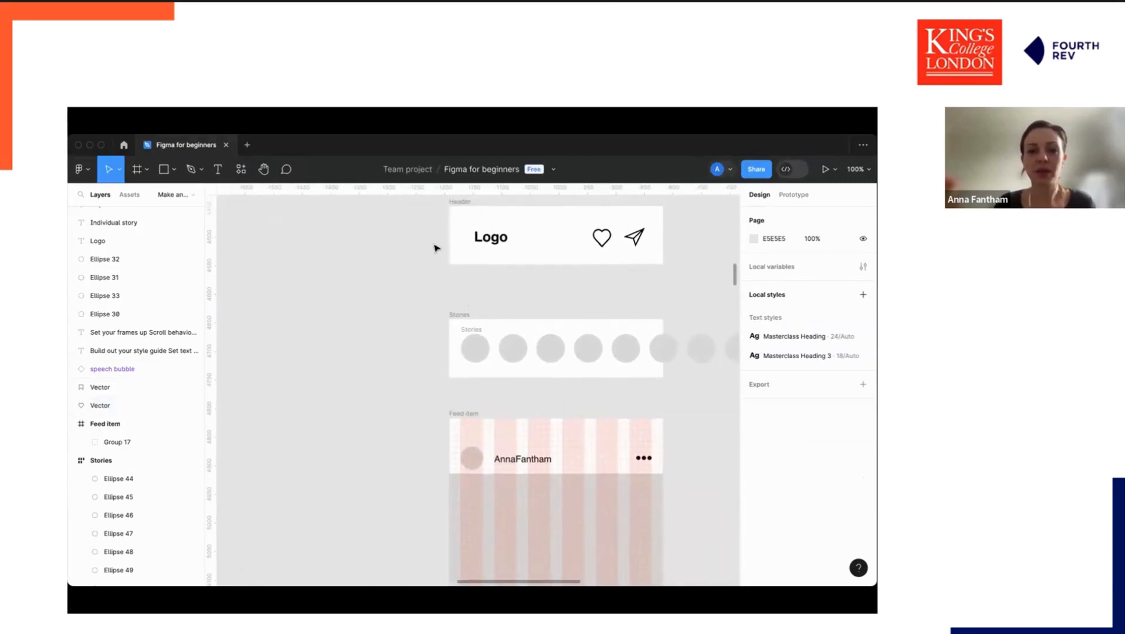
{"action": "scroll", "coordinate": [443, 241], "scroll_direction": "down", "scroll_amount": 5}
{"action": "left_click_drag", "start_coordinate": [421, 287], "coordinate": [623, 530]}
{"action": "key", "text": "Delete"}
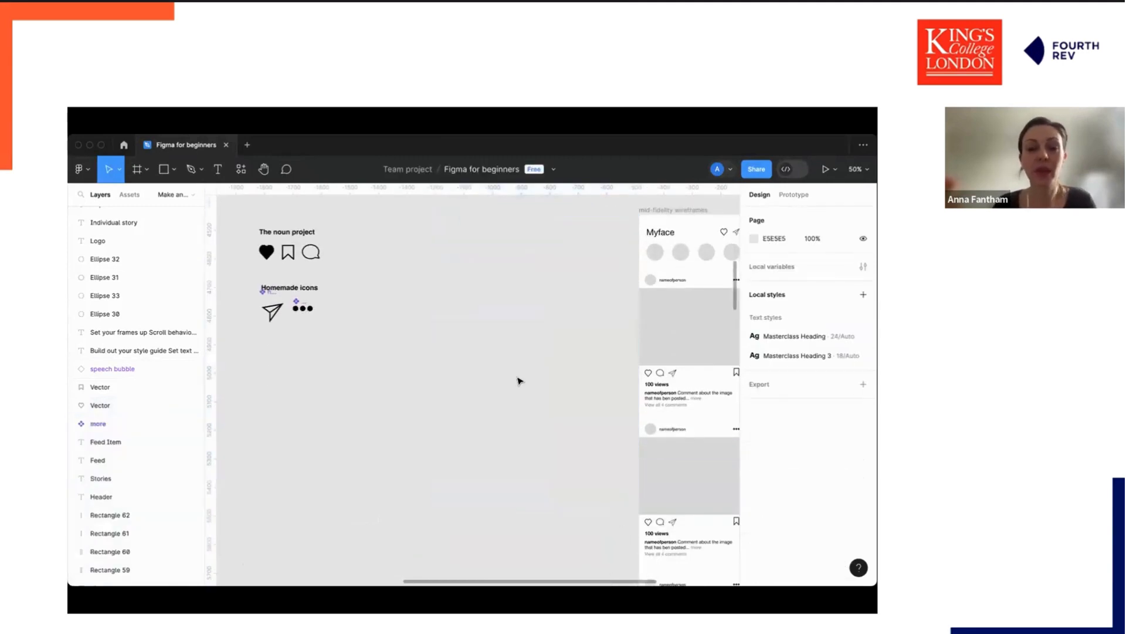
Draw a new frame about 131 high beside the icon sections and set its width to 375.
{"action": "scroll", "coordinate": [519, 380], "scroll_direction": "up", "scroll_amount": 2}
{"action": "scroll", "coordinate": [519, 380], "scroll_direction": "left", "scroll_amount": 2}
{"action": "scroll", "coordinate": [519, 381], "scroll_direction": "left", "scroll_amount": 2}
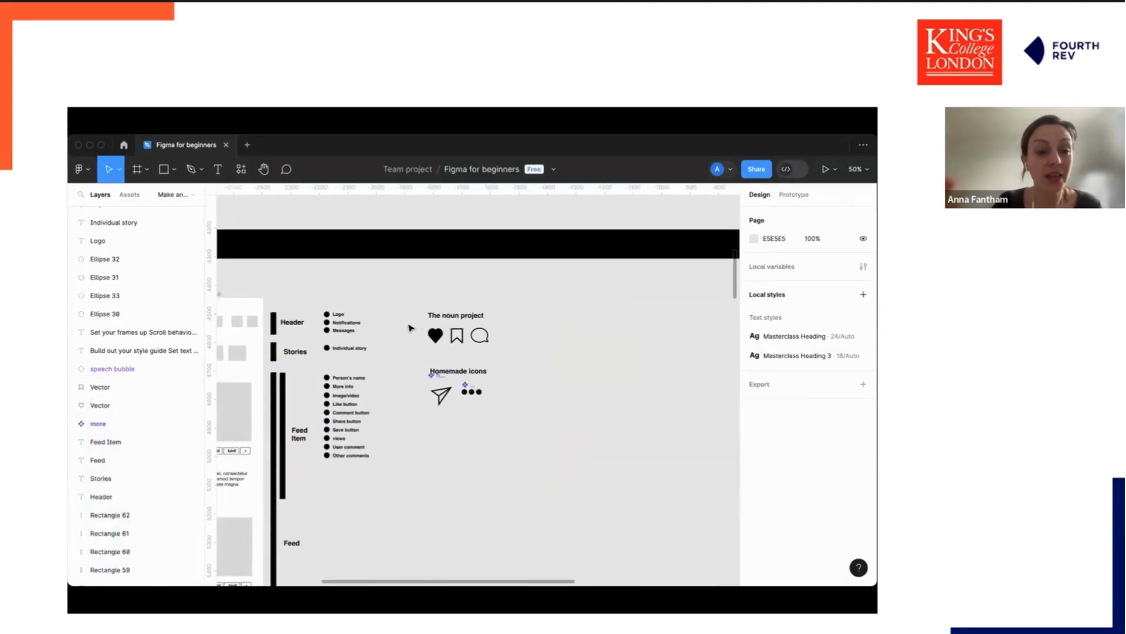
{"action": "scroll", "coordinate": [389, 331], "scroll_direction": "left", "scroll_amount": 2}
{"action": "scroll", "coordinate": [352, 331], "scroll_direction": "left", "scroll_amount": 2}
{"action": "scroll", "coordinate": [352, 331], "scroll_direction": "down", "scroll_amount": 1}
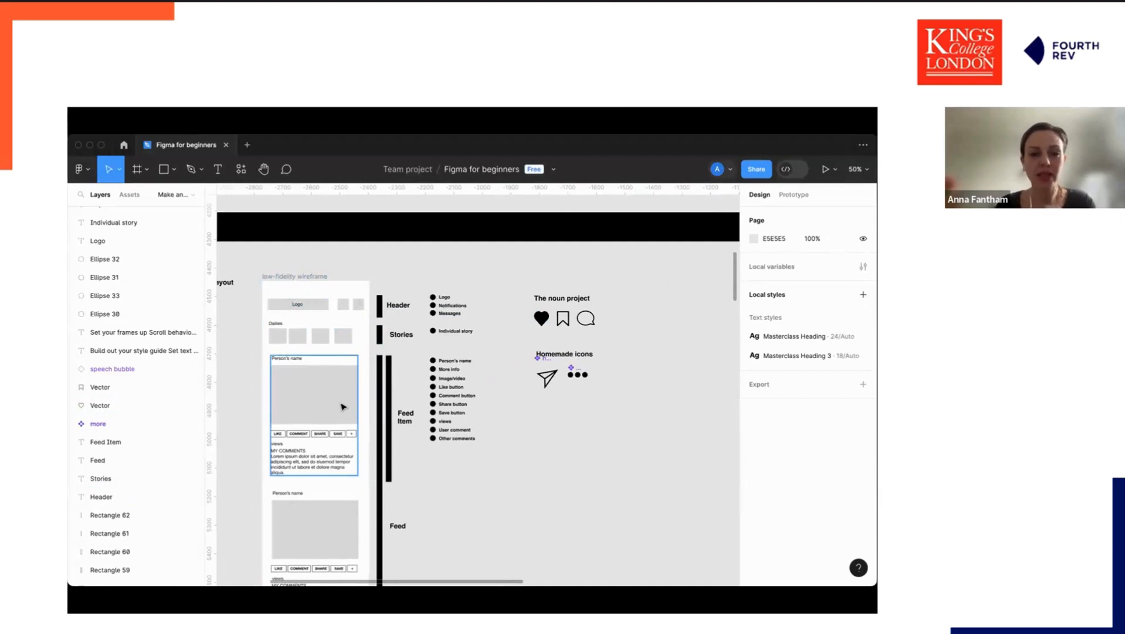
{"action": "left_click", "coordinate": [147, 170]}
{"action": "left_click", "coordinate": [135, 197]}
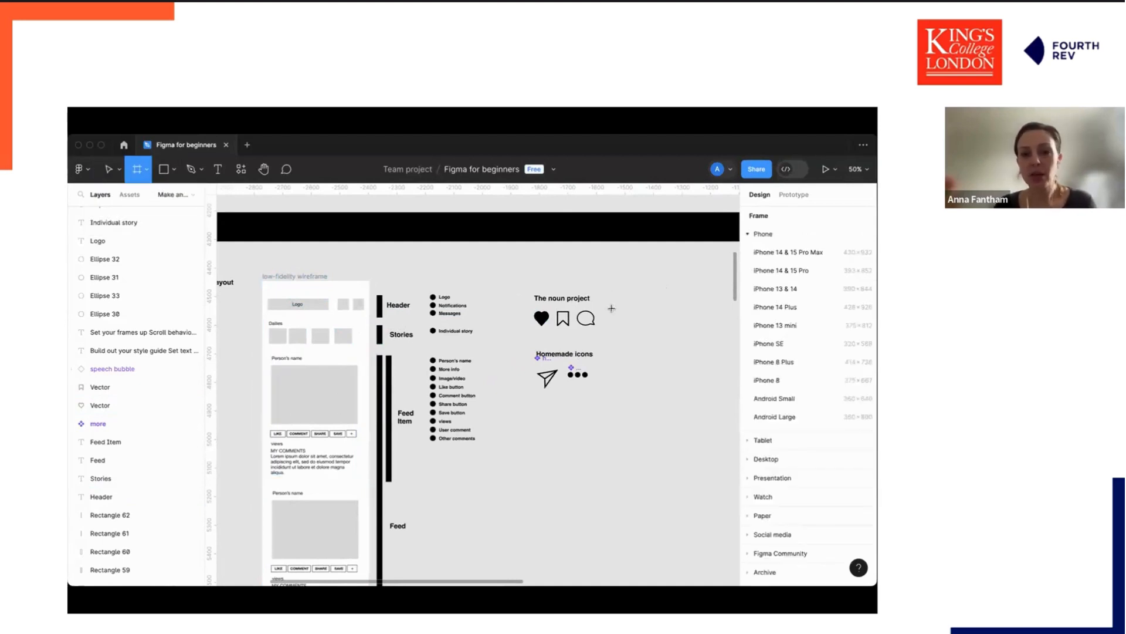
{"action": "left_click_drag", "start_coordinate": [635, 286], "coordinate": [664, 323]}
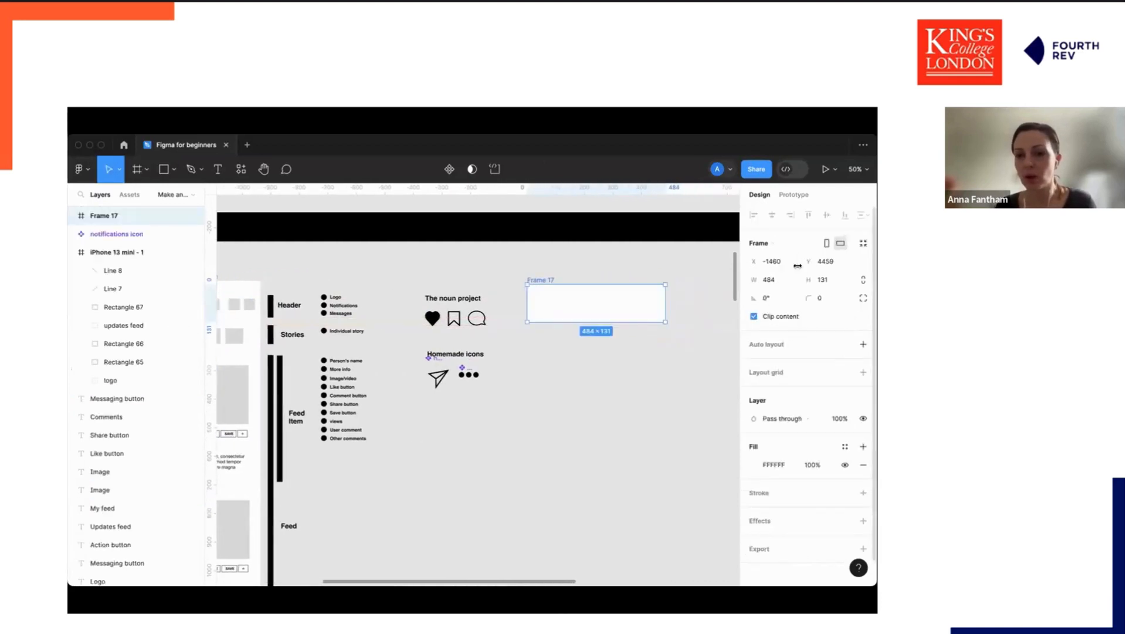
{"action": "left_click", "coordinate": [764, 279]}
{"action": "type", "text": "375"}
{"action": "key", "text": "Return"}
{"action": "left_click", "coordinate": [648, 366]}
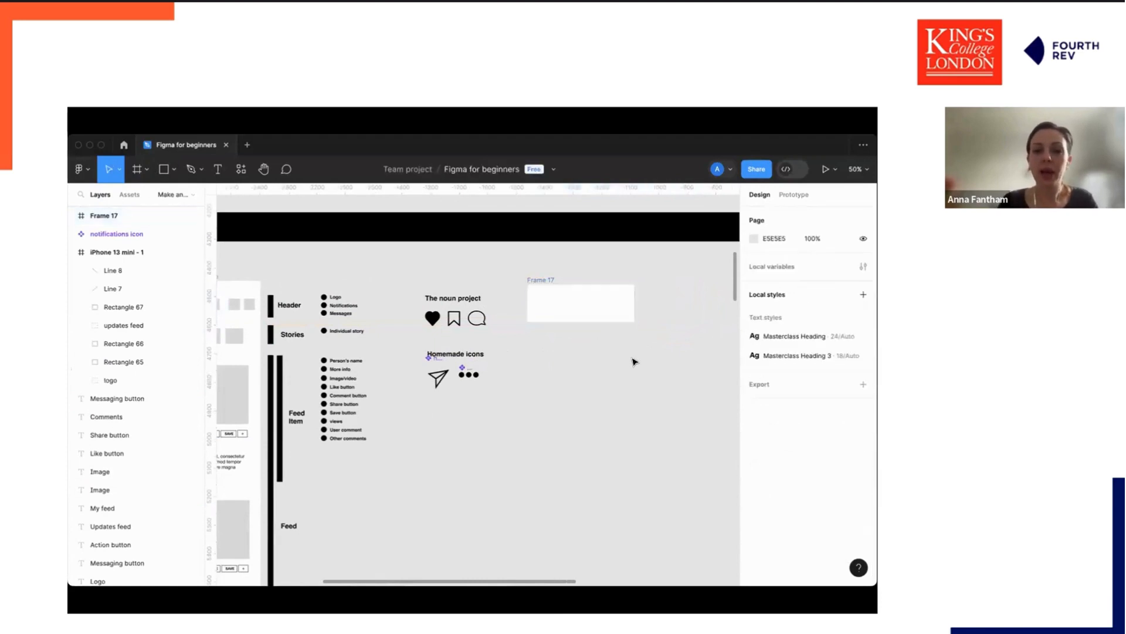
Duplicate the frame twice and stack the copies beneath the original.
{"action": "left_click", "coordinate": [551, 280]}
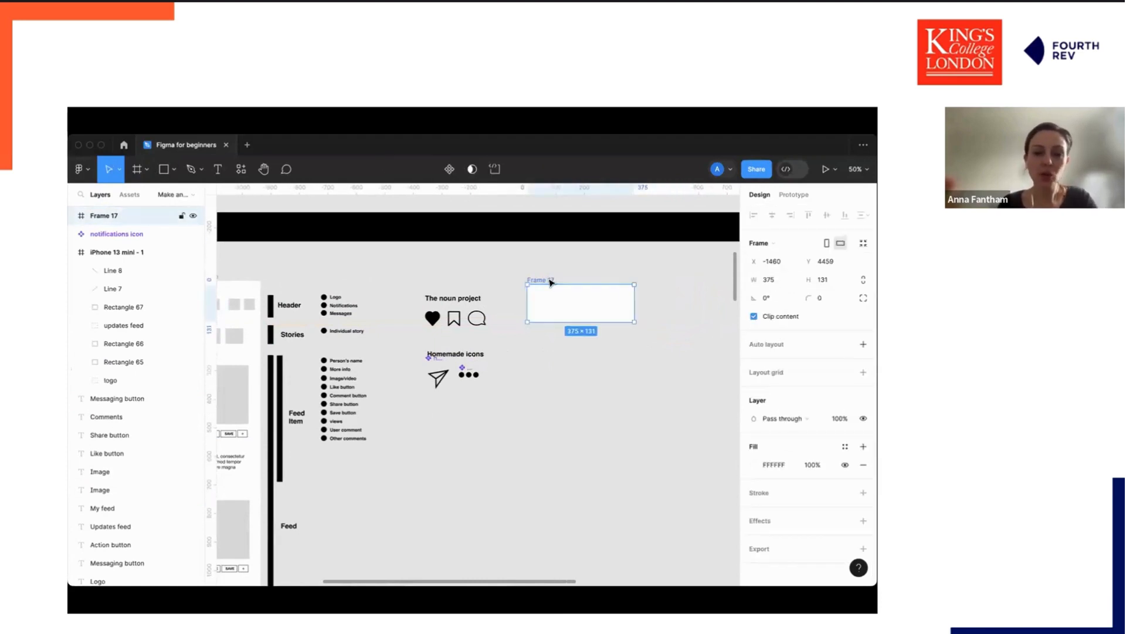
{"action": "key", "text": "ctrl+d"}
{"action": "left_click_drag", "start_coordinate": [662, 281], "coordinate": [541, 428]}
{"action": "key", "text": "ctrl+d"}
{"action": "left_click_drag", "start_coordinate": [662, 349], "coordinate": [544, 344]}
{"action": "mouse_move", "coordinate": [541, 431]}
{"action": "left_mouse_down"}
{"action": "mouse_move", "coordinate": [538, 398]}
{"action": "mouse_move", "coordinate": [540, 408]}
{"action": "left_mouse_up"}
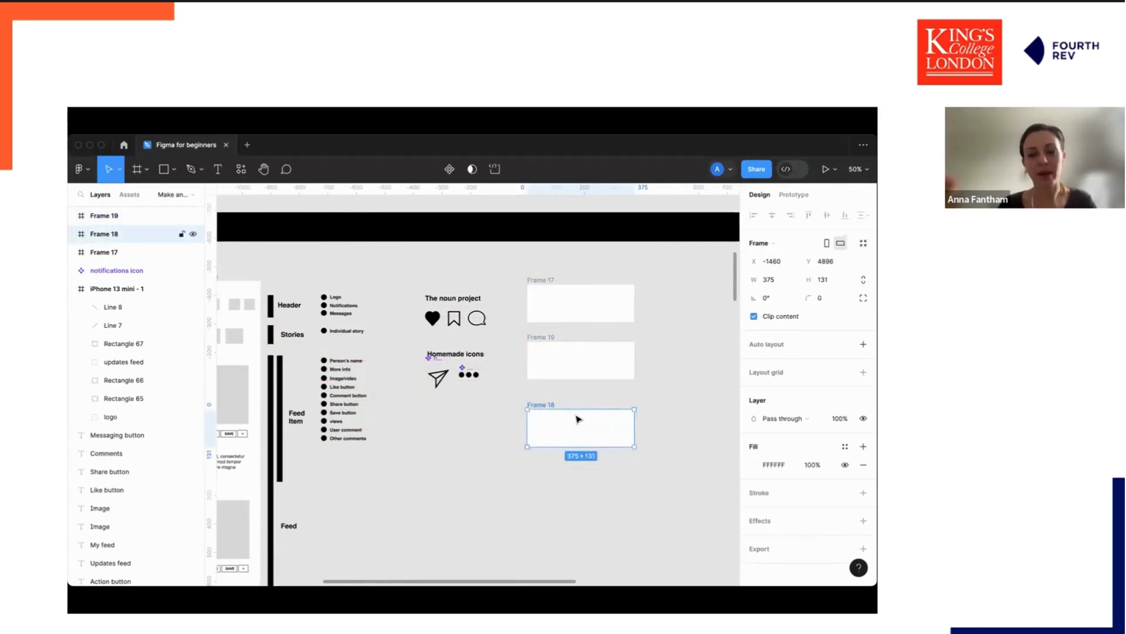
Resize the stacked frames: the lowest to about 472 high and the top one to about 115 high.
{"action": "left_click_drag", "start_coordinate": [572, 446], "coordinate": [593, 544]}
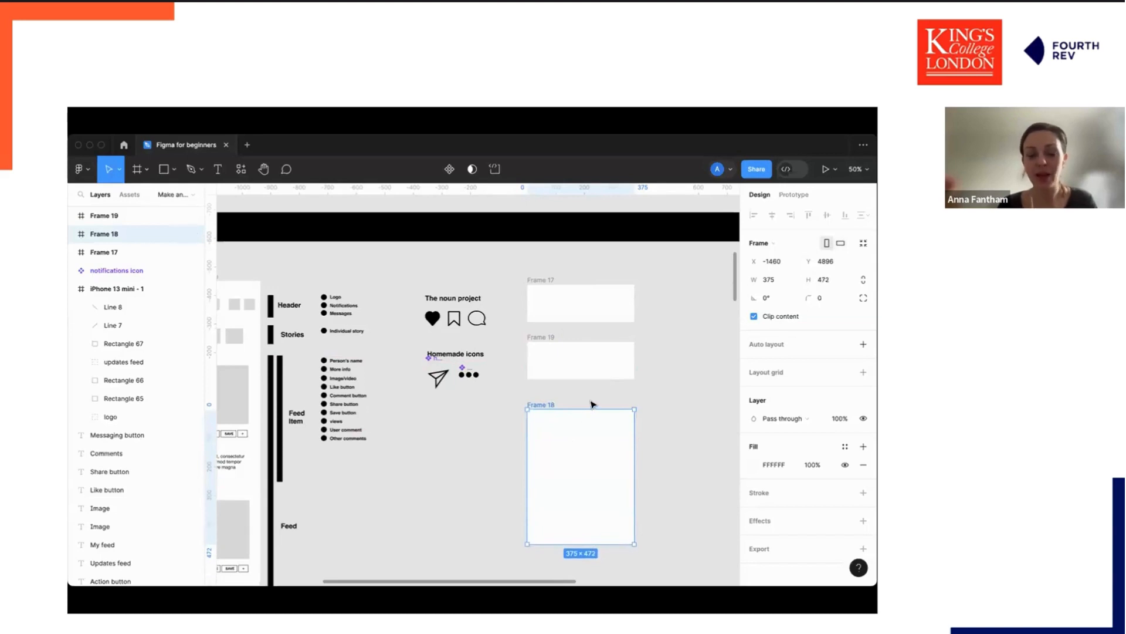
{"action": "scroll", "coordinate": [545, 432], "scroll_direction": "left", "scroll_amount": 3}
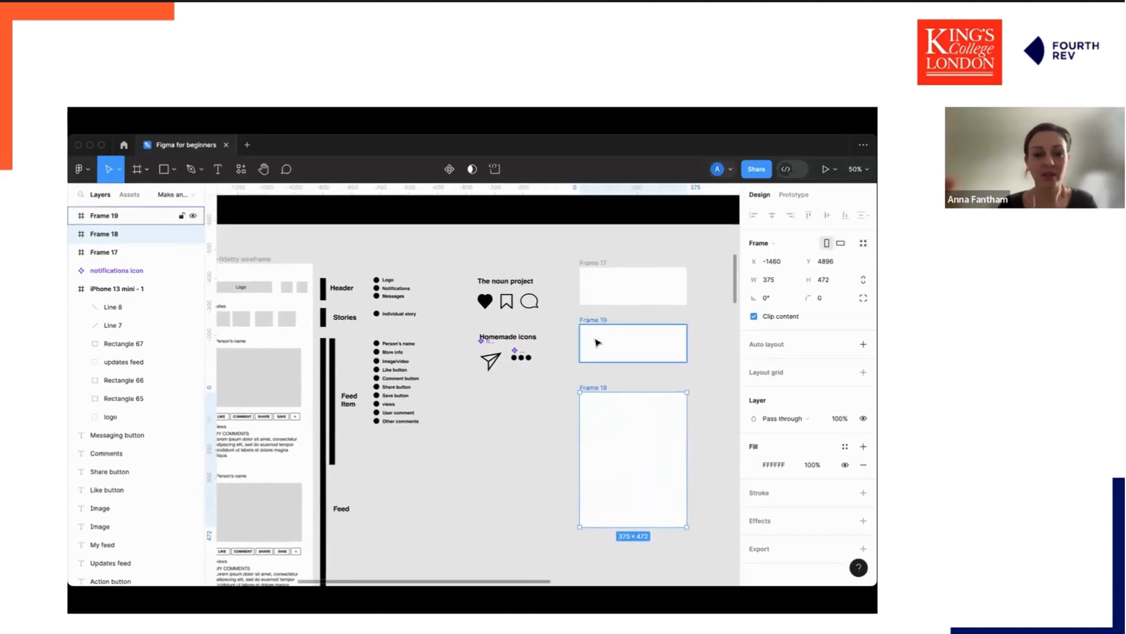
{"action": "left_click_drag", "start_coordinate": [596, 325], "coordinate": [596, 329]}
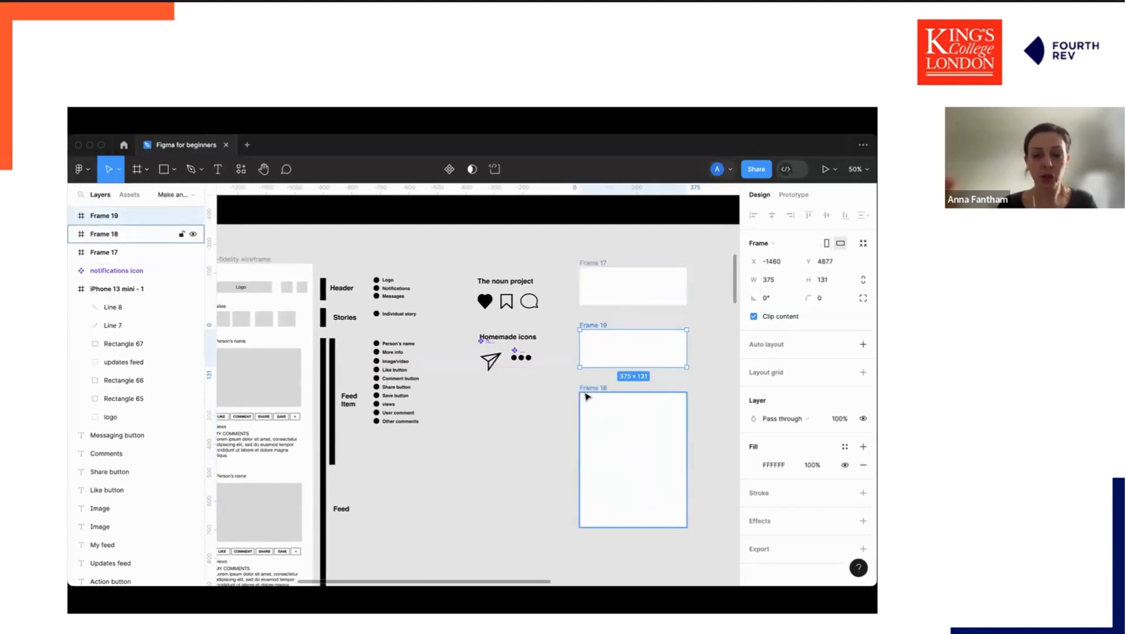
{"action": "left_click", "coordinate": [619, 294]}
{"action": "left_click_drag", "start_coordinate": [620, 305], "coordinate": [617, 298]}
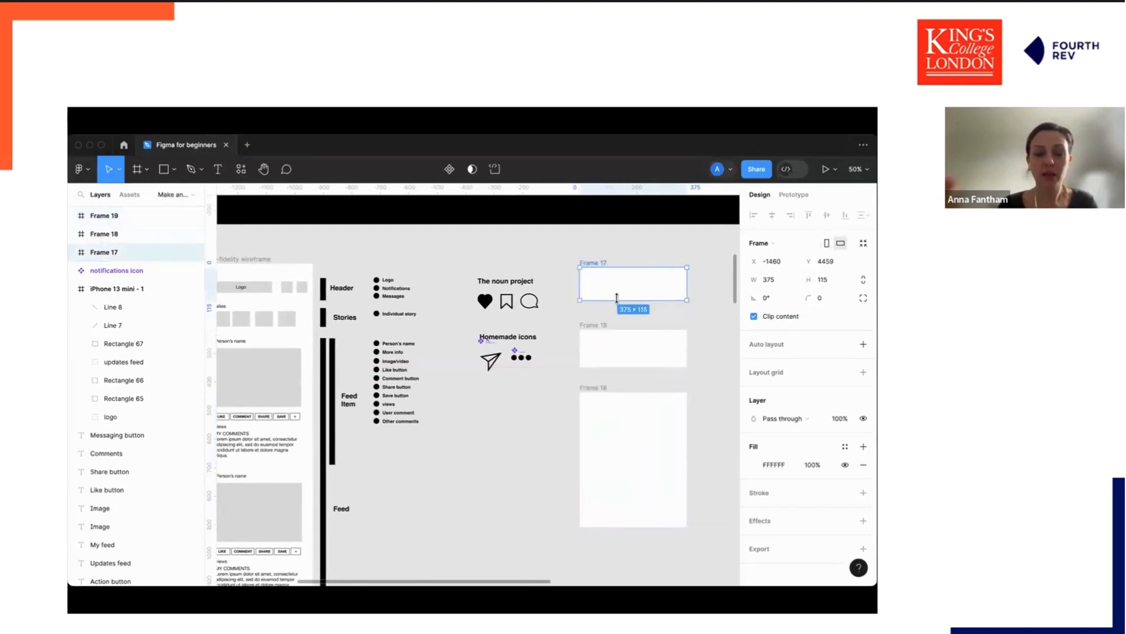
Add a LOGO text label at the left of the top frame.
{"action": "key", "text": "t"}
{"action": "left_click", "coordinate": [589, 281]}
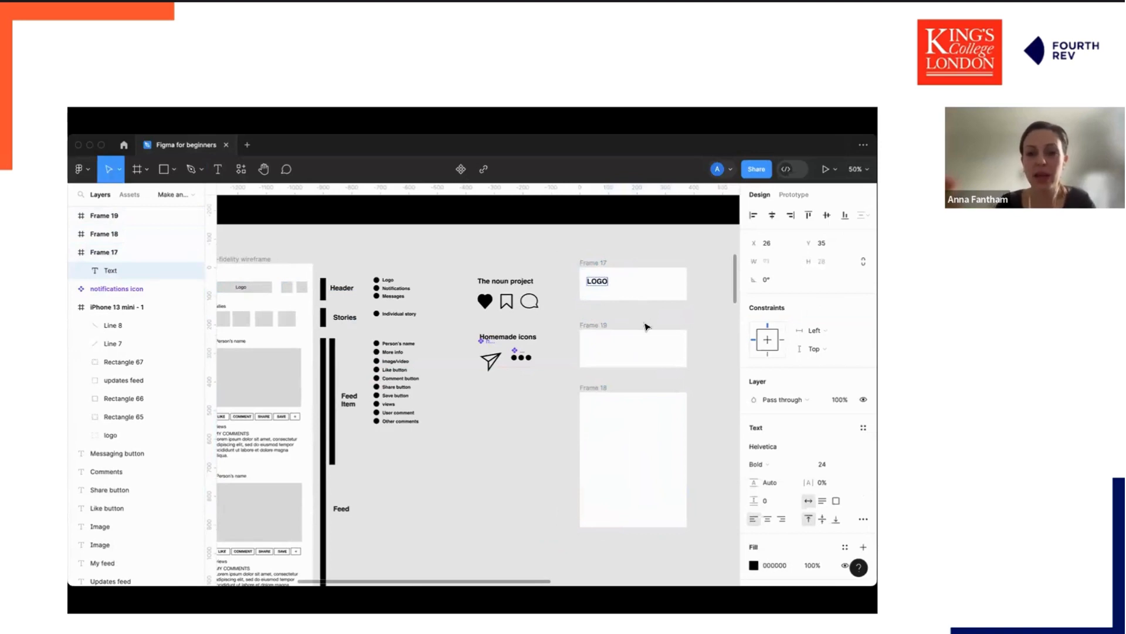
{"action": "left_click", "coordinate": [645, 327]}
{"action": "left_click_drag", "start_coordinate": [596, 283], "coordinate": [595, 285]}
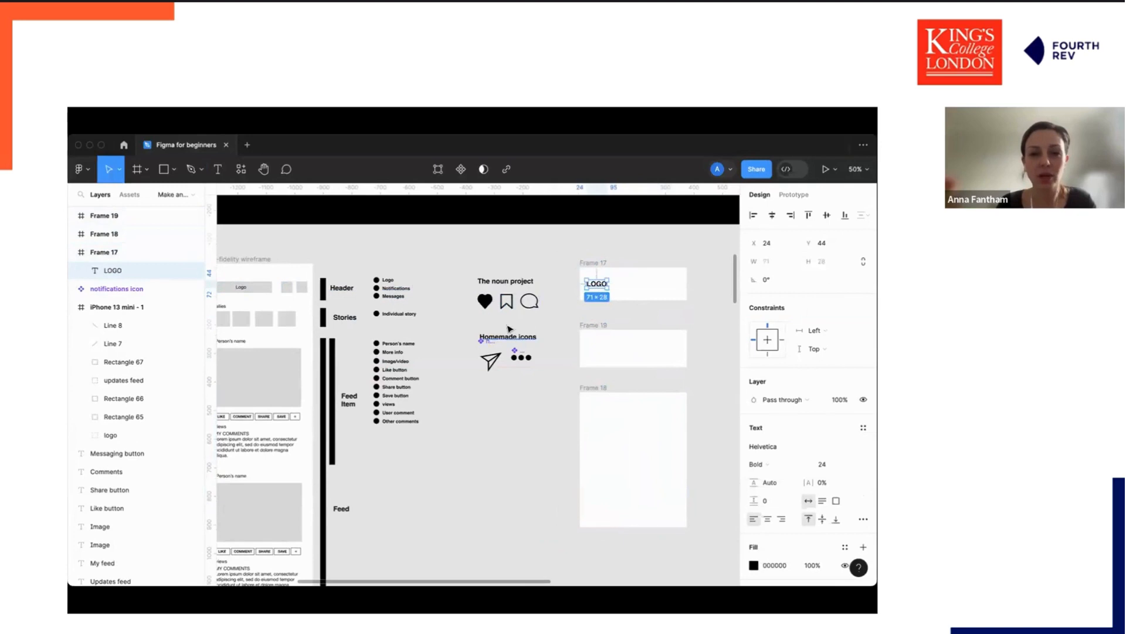
Drag a copy of the speech bubble icon into the top frame beside the logo.
{"action": "left_click", "coordinate": [534, 302]}
{"action": "left_click_drag", "start_coordinate": [535, 303], "coordinate": [656, 285]}
Insert a speech bubble instance from local components into the frame, then delete it.
{"action": "left_click", "coordinate": [240, 169]}
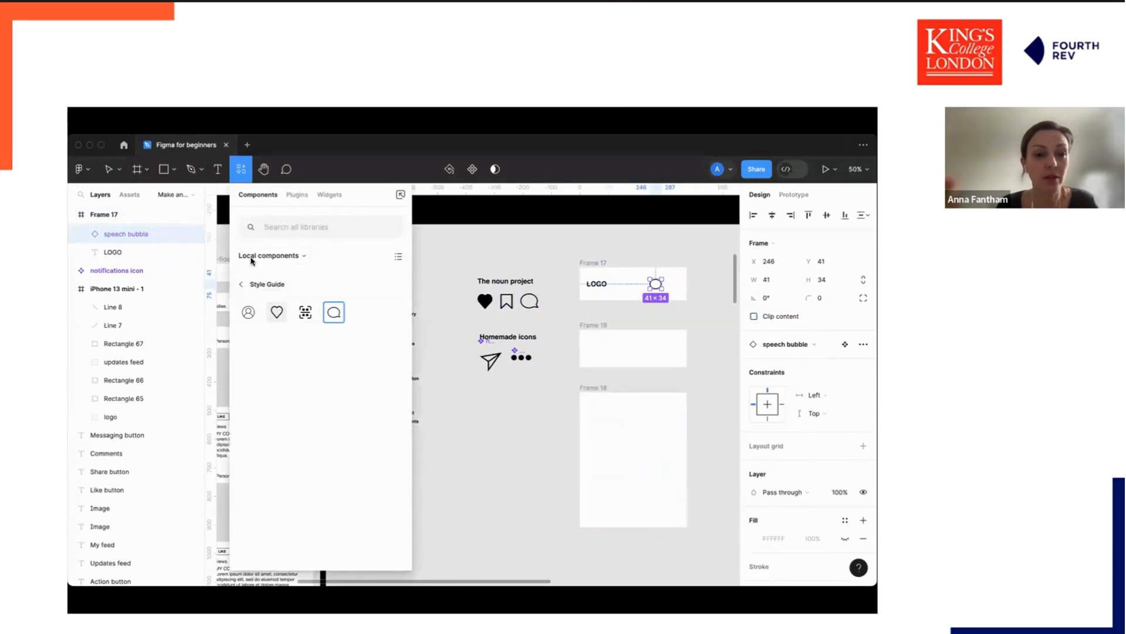
{"action": "left_click", "coordinate": [278, 255]}
{"action": "left_click", "coordinate": [297, 202]}
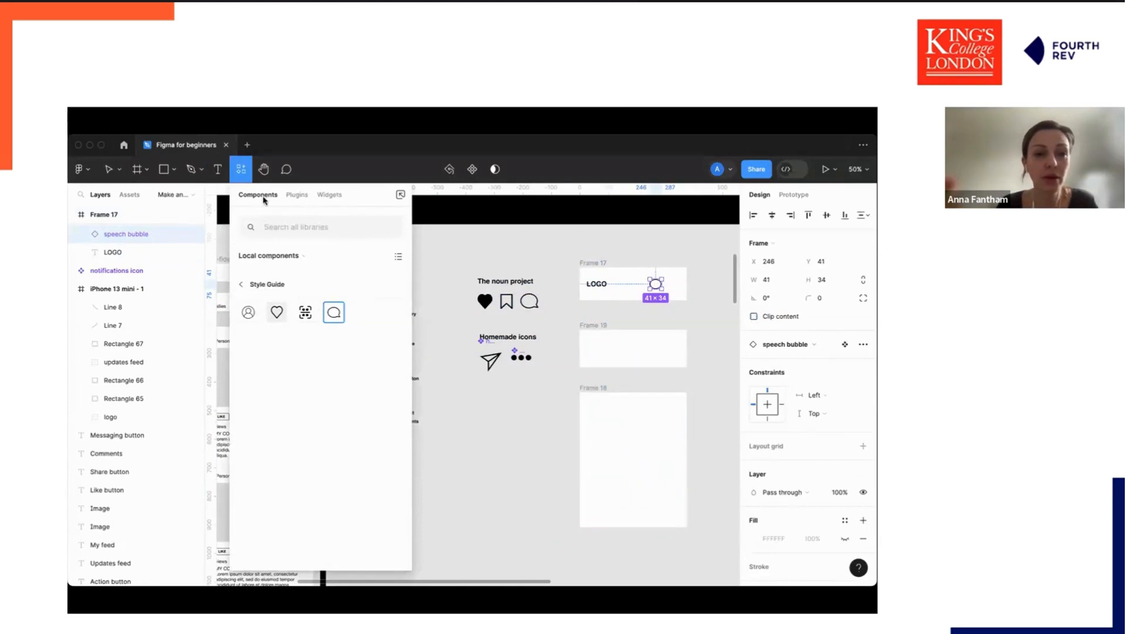
{"action": "left_click", "coordinate": [334, 313]}
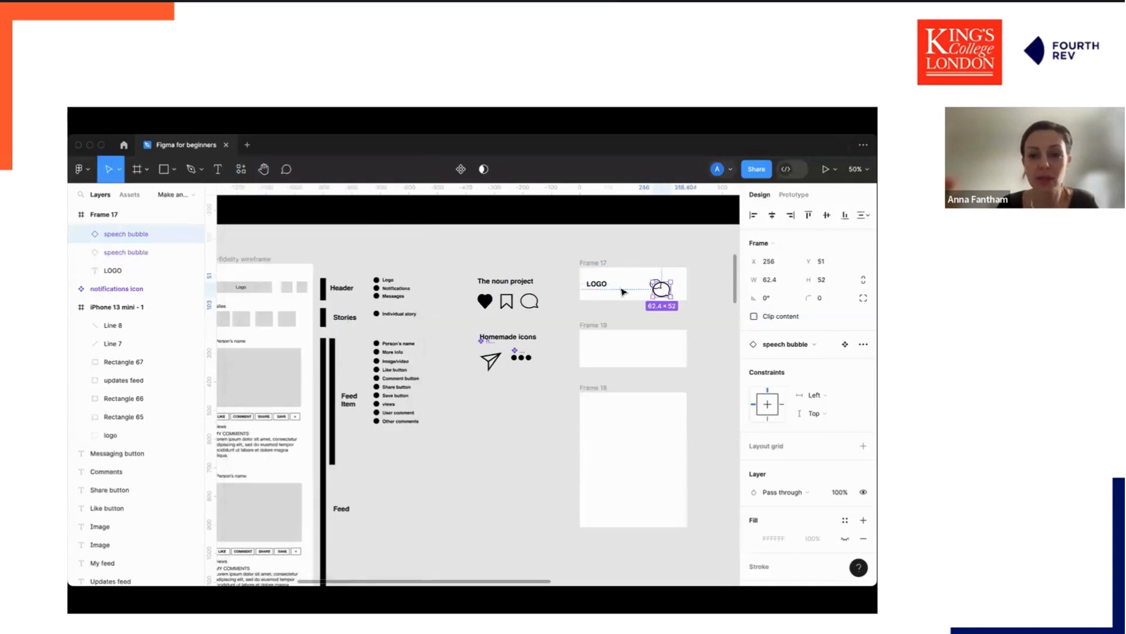
{"action": "left_click", "coordinate": [724, 302]}
{"action": "mouse_move", "coordinate": [662, 292]}
{"action": "left_mouse_down"}
{"action": "mouse_move", "coordinate": [688, 284]}
{"action": "mouse_move", "coordinate": [657, 286]}
{"action": "left_mouse_up"}
{"action": "left_click", "coordinate": [652, 287]}
{"action": "key", "text": "Delete"}
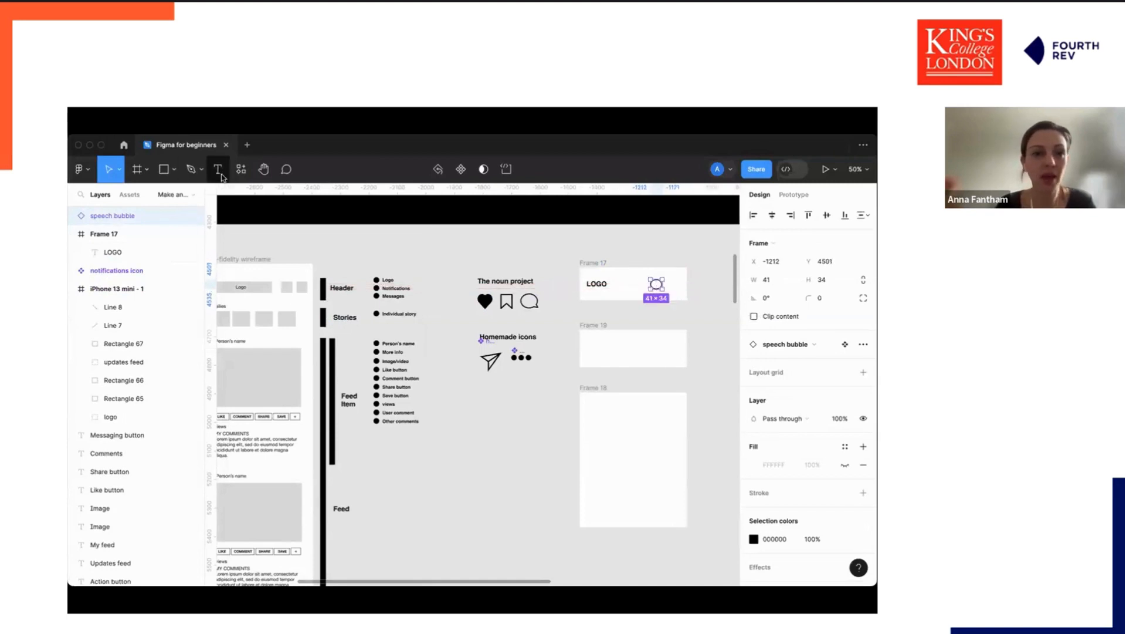
Place a heart component instance in the top frame and set the speech bubble's width to 40.
{"action": "left_click", "coordinate": [251, 169]}
{"action": "left_click_drag", "start_coordinate": [269, 319], "coordinate": [674, 288]}
{"action": "left_click", "coordinate": [660, 288]}
{"action": "left_click", "coordinate": [751, 278]}
{"action": "type", "text": "40"}
{"action": "key", "text": "Tab"}
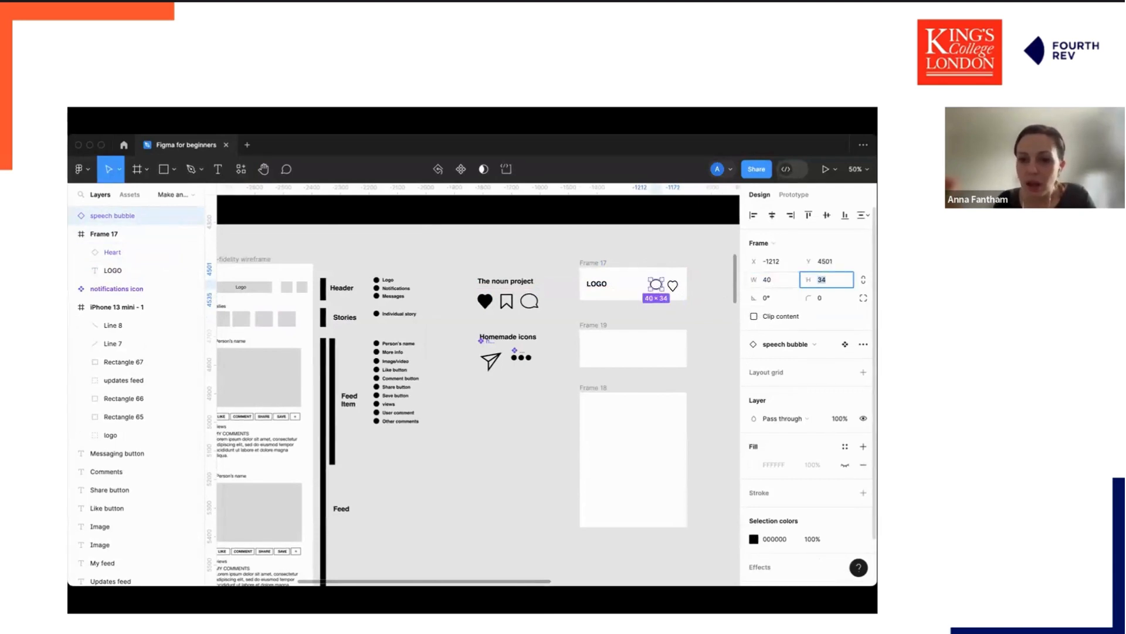
Set the heart instance's width to 40.
{"action": "left_click", "coordinate": [711, 285]}
{"action": "left_click", "coordinate": [674, 285]}
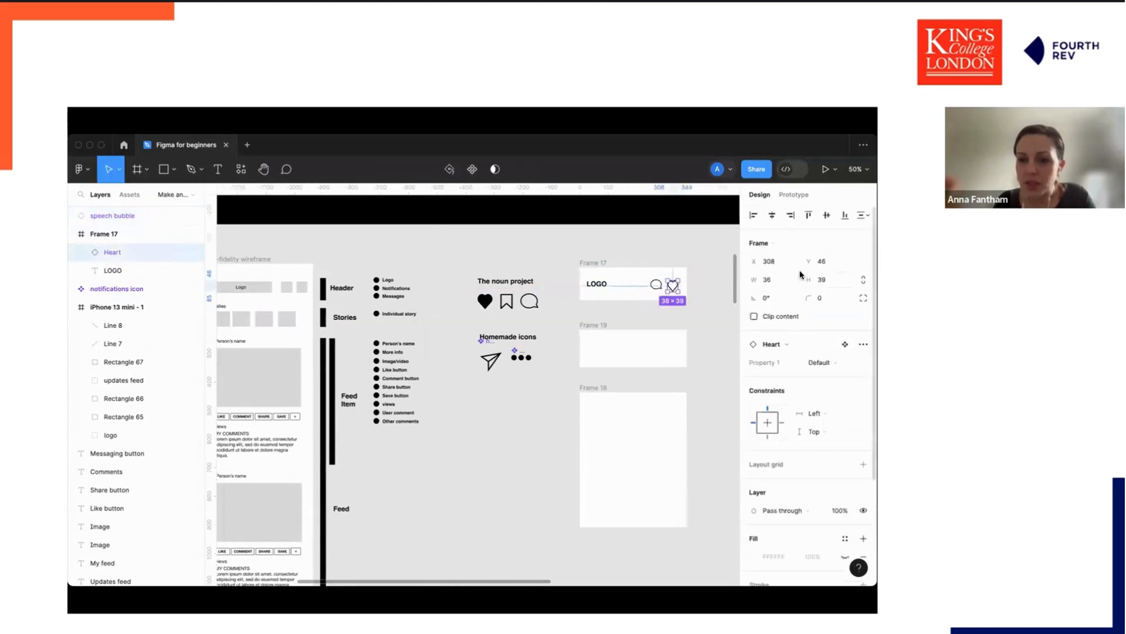
{"action": "left_click", "coordinate": [769, 286]}
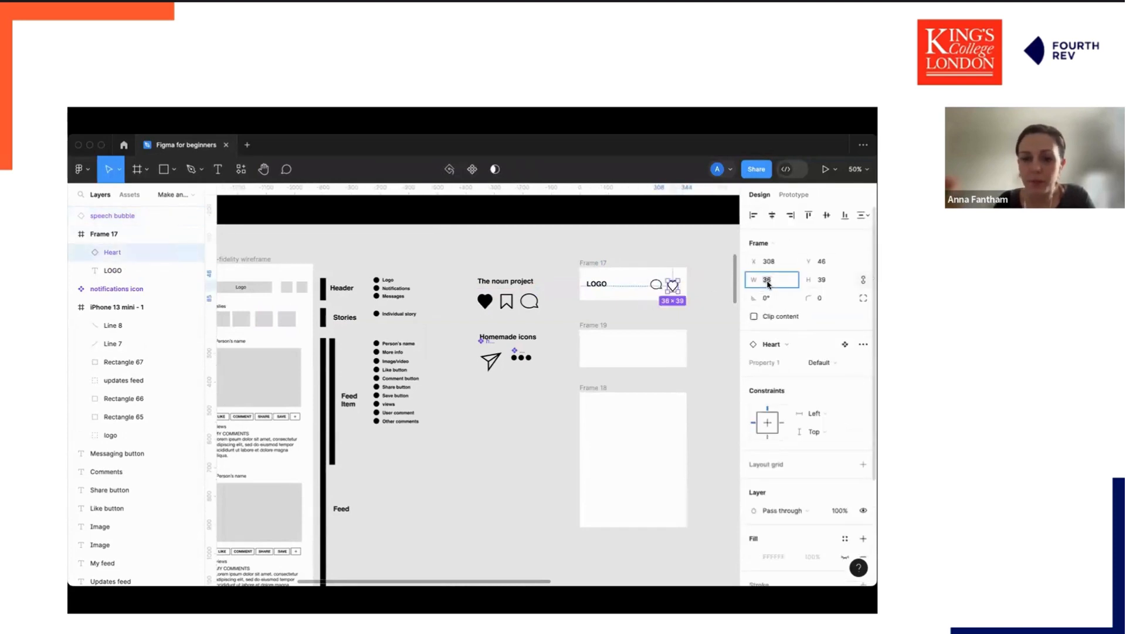
{"action": "type", "text": "40"}
{"action": "key", "text": "Return"}
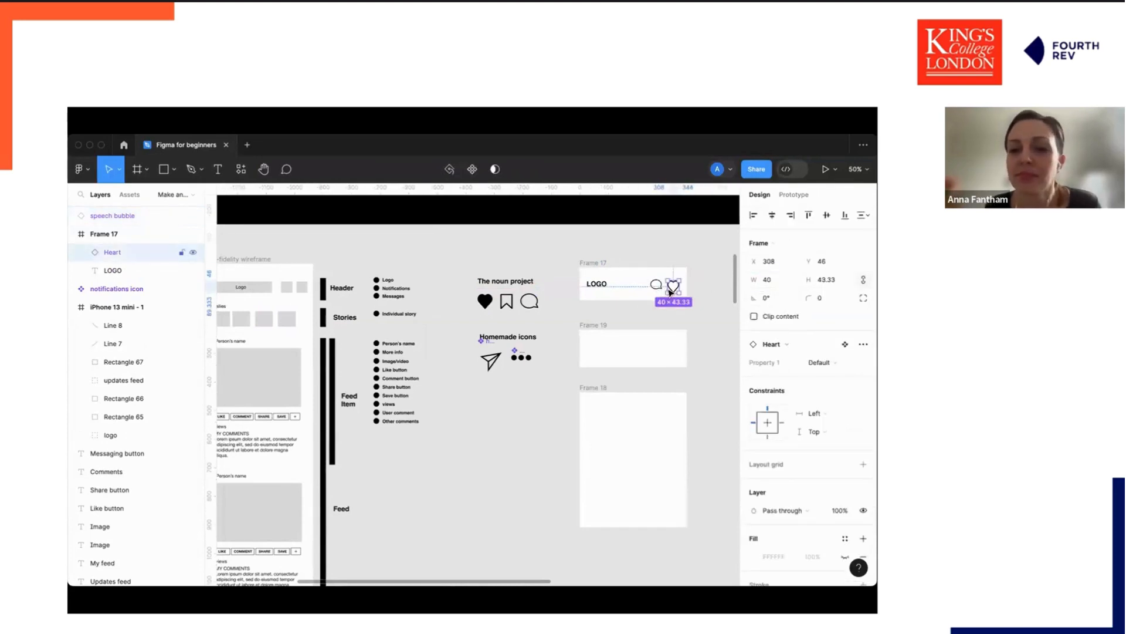
{"action": "left_click_drag", "start_coordinate": [673, 287], "coordinate": [672, 286]}
Set the heart's height to 40 and nudge it into place beside the speech bubble.
{"action": "scroll", "coordinate": [697, 304], "scroll_direction": "up", "scroll_amount": 5}
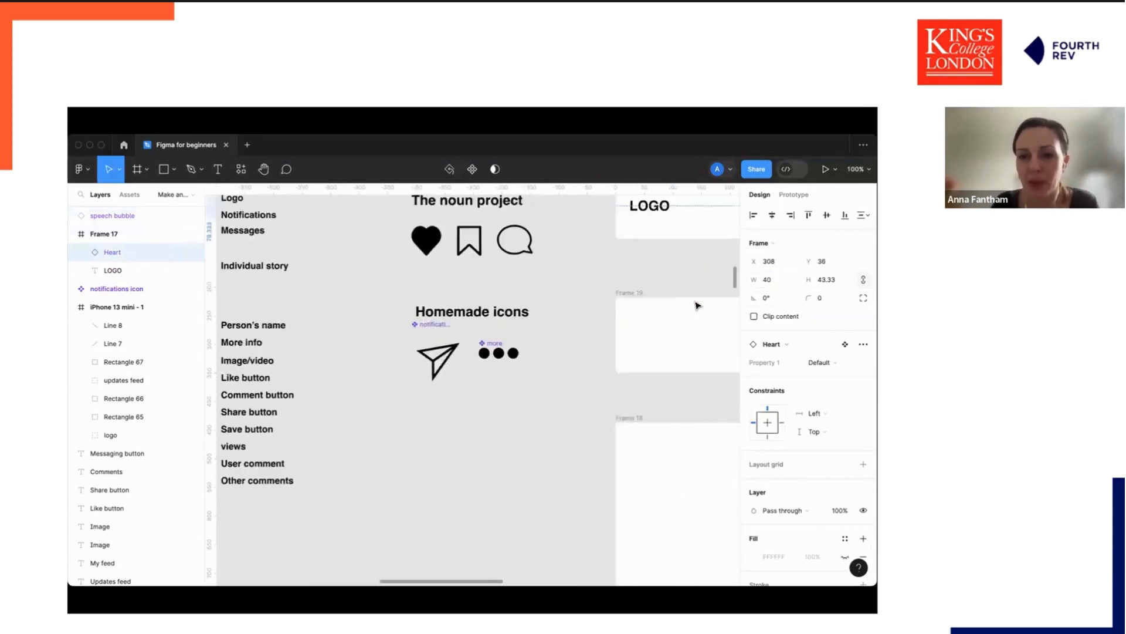
{"action": "scroll", "coordinate": [696, 302], "scroll_direction": "right", "scroll_amount": 5}
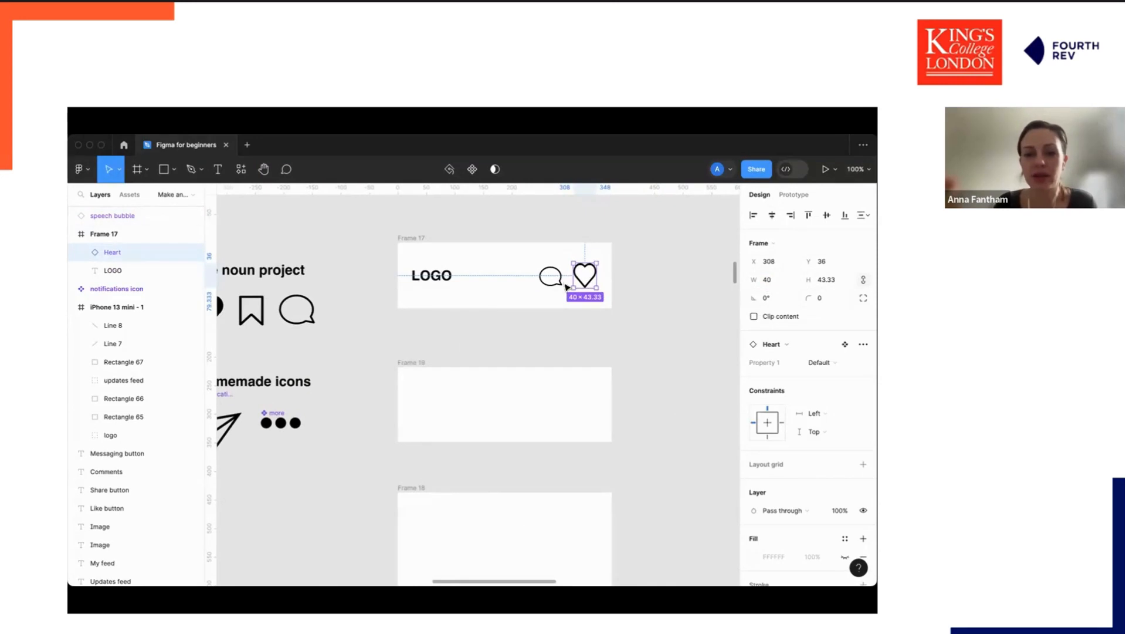
{"action": "left_click", "coordinate": [820, 278]}
{"action": "type", "text": "40"}
{"action": "key", "text": "Return"}
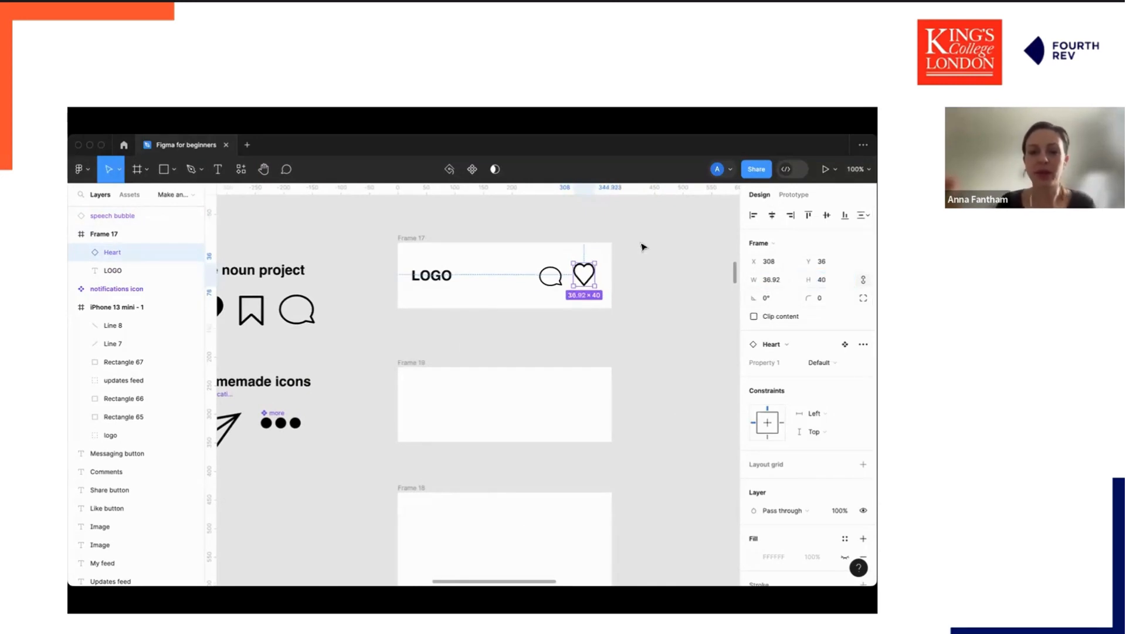
{"action": "left_click_drag", "start_coordinate": [590, 278], "coordinate": [593, 287]}
Select the speech bubble, logo and heart in the header frame to compare their sizes.
{"action": "left_click", "coordinate": [666, 323]}
{"action": "left_click", "coordinate": [588, 281]}
{"action": "left_click", "coordinate": [631, 311]}
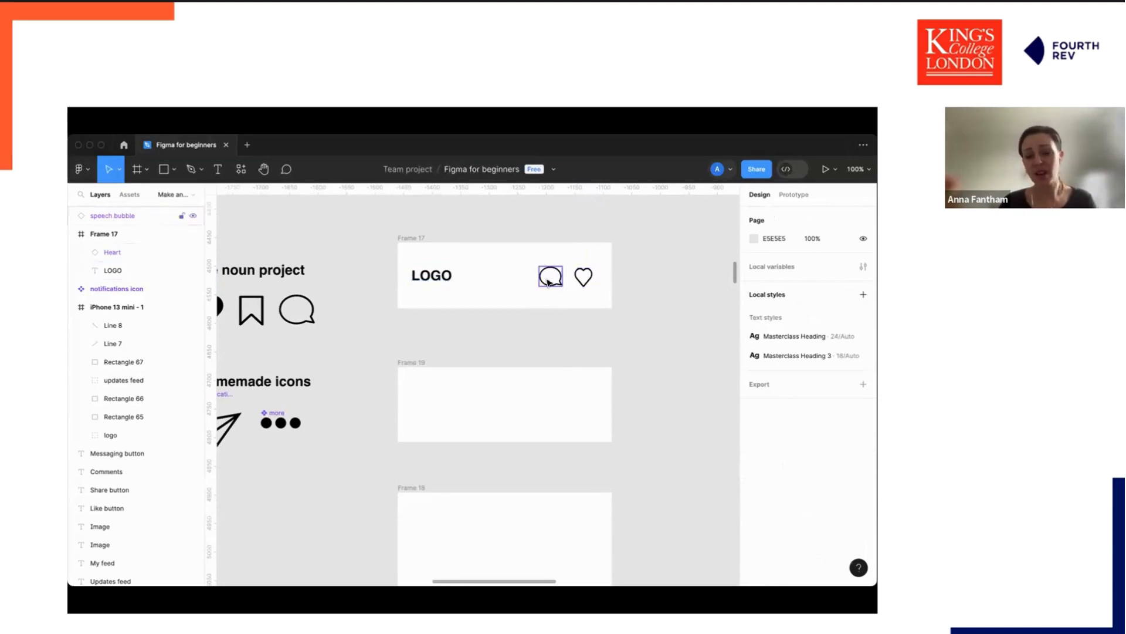
{"action": "left_click", "coordinate": [439, 284]}
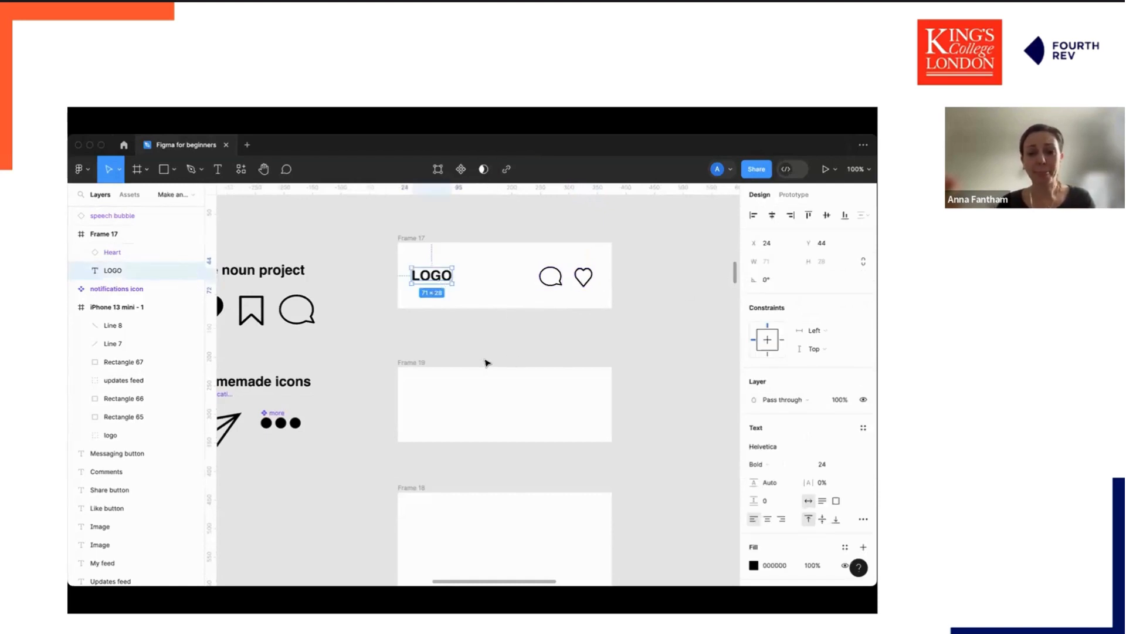
{"action": "left_click", "coordinate": [583, 280]}
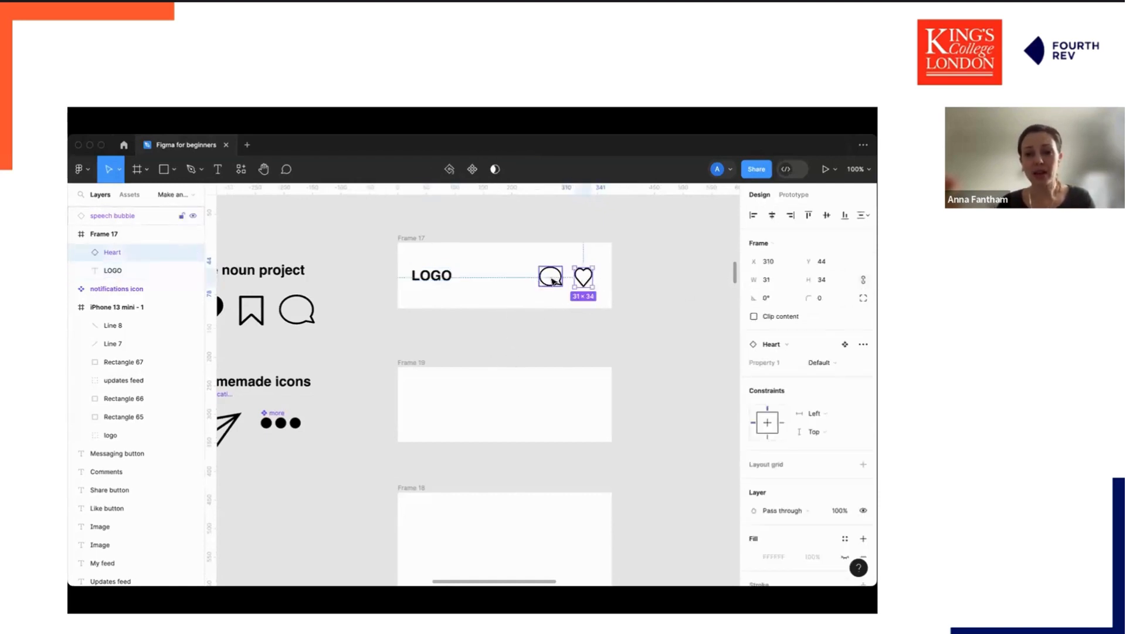
Draw a circle at the start of the second wireframe frame and size it 60 by 60.
{"action": "left_click", "coordinate": [554, 279], "text": "shift"}
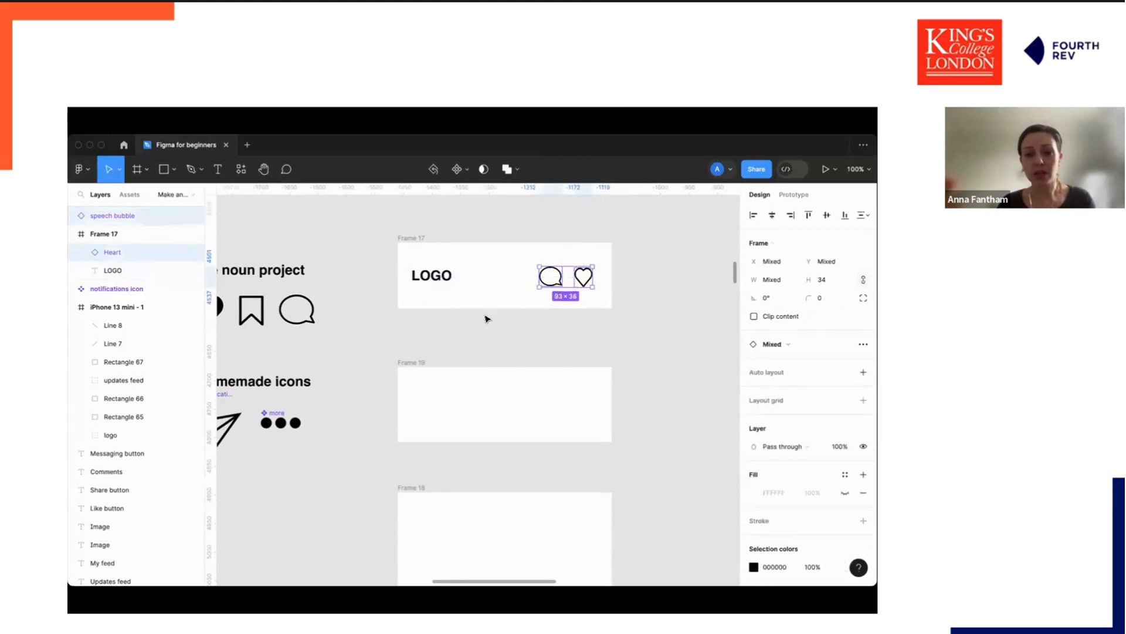
{"action": "left_click", "coordinate": [487, 350]}
{"action": "key", "text": "minus"}
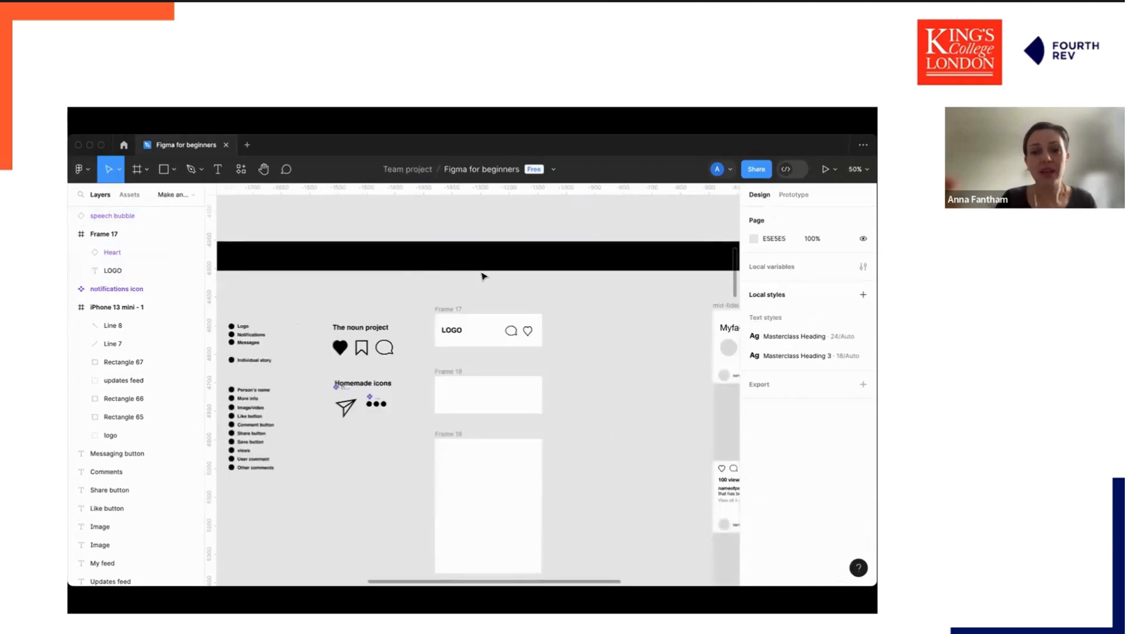
{"action": "scroll", "coordinate": [593, 340], "scroll_direction": "right", "scroll_amount": 3}
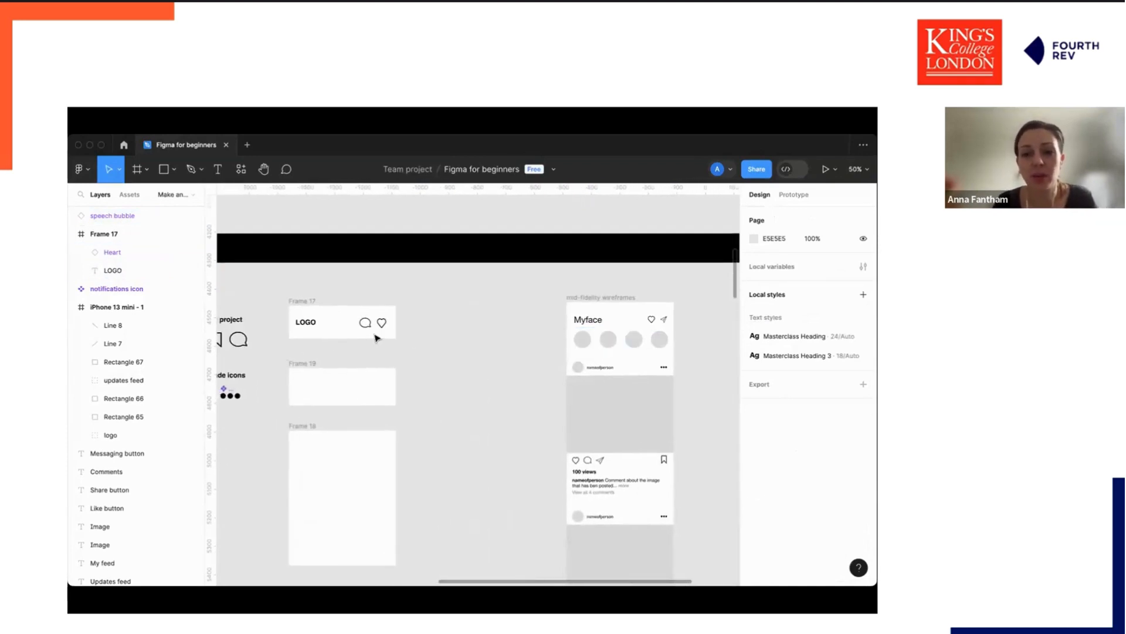
{"action": "scroll", "coordinate": [410, 330], "scroll_direction": "left", "scroll_amount": 2}
{"action": "scroll", "coordinate": [457, 322], "scroll_direction": "left", "scroll_amount": 1}
{"action": "left_click", "coordinate": [481, 329]}
{"action": "scroll", "coordinate": [327, 352], "scroll_direction": "left", "scroll_amount": 2}
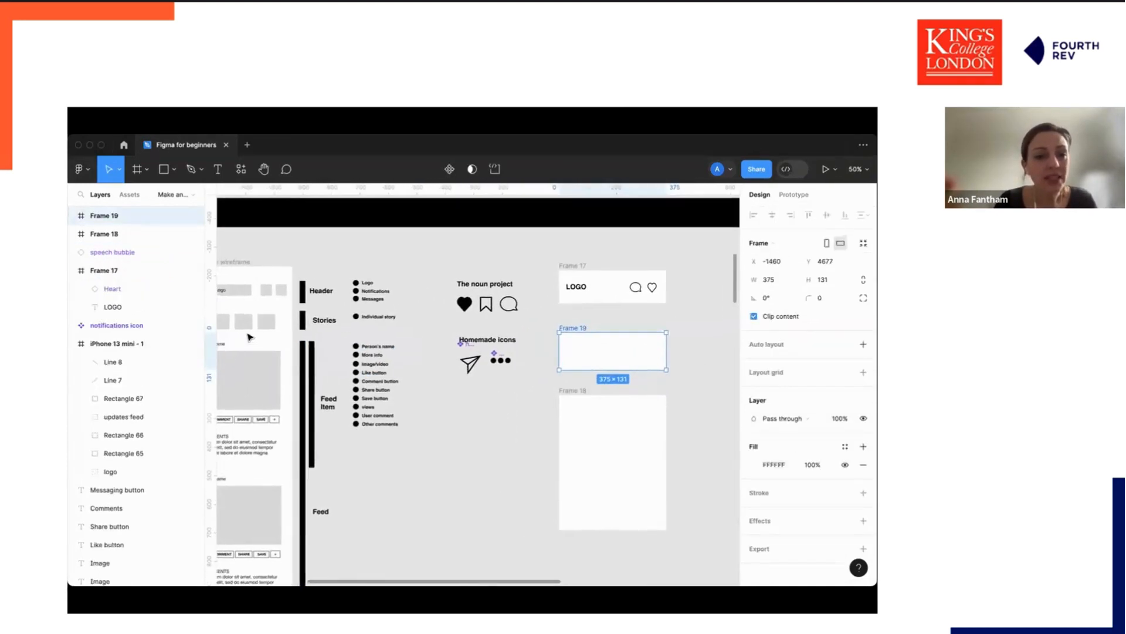
{"action": "scroll", "coordinate": [388, 331], "scroll_direction": "right", "scroll_amount": 3}
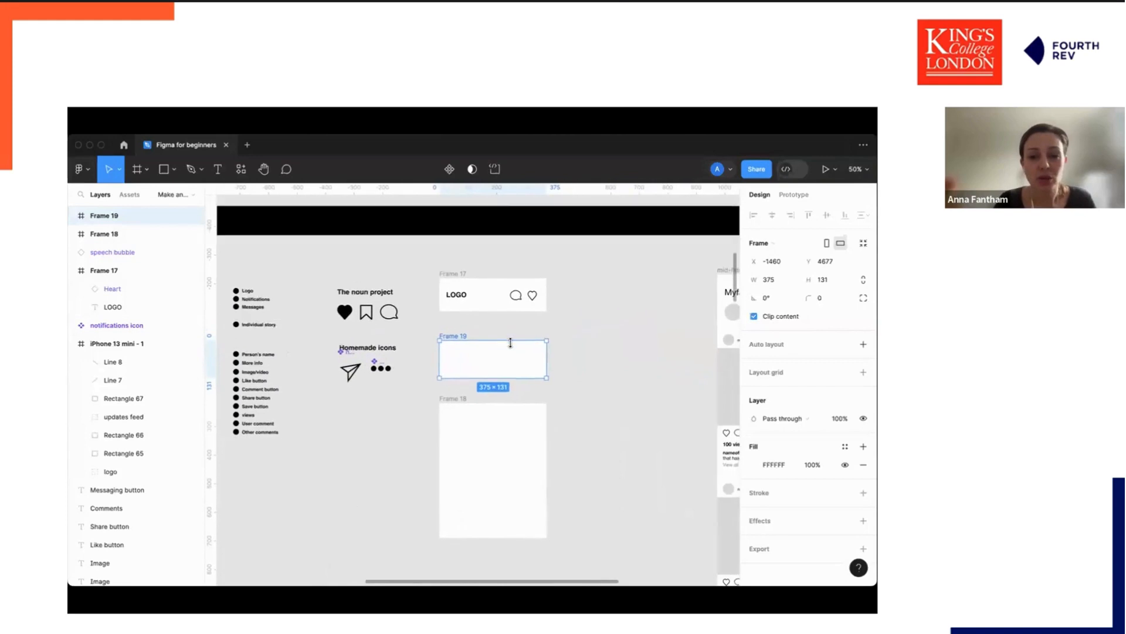
{"action": "left_click", "coordinate": [570, 381]}
{"action": "key", "text": "o"}
{"action": "left_click_drag", "start_coordinate": [449, 345], "coordinate": [467, 363]}
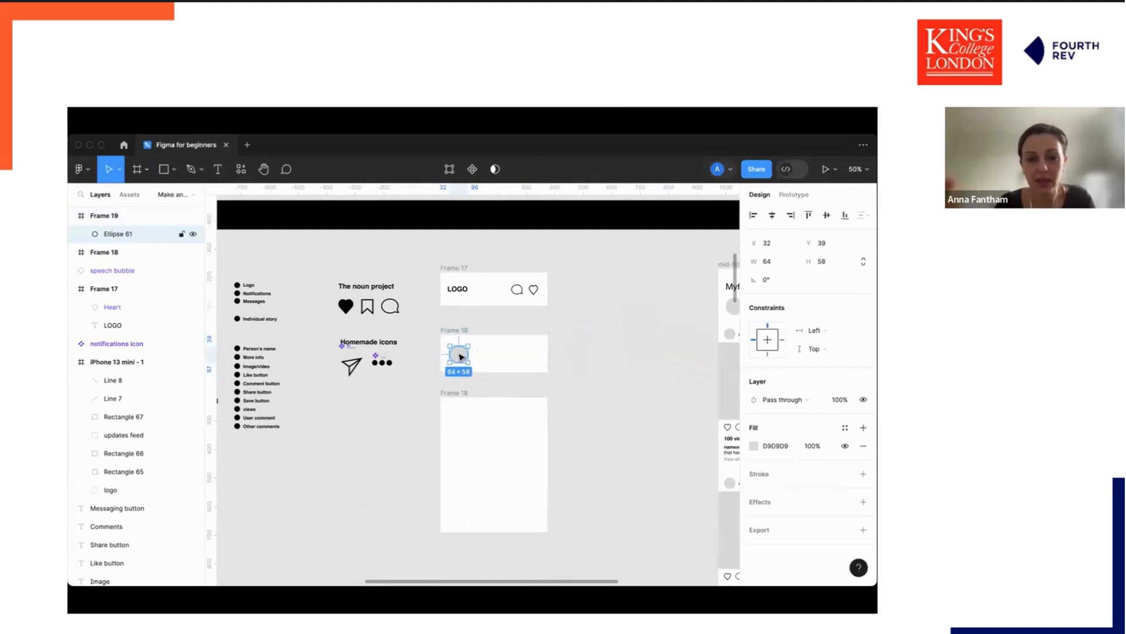
{"action": "left_click", "coordinate": [776, 261]}
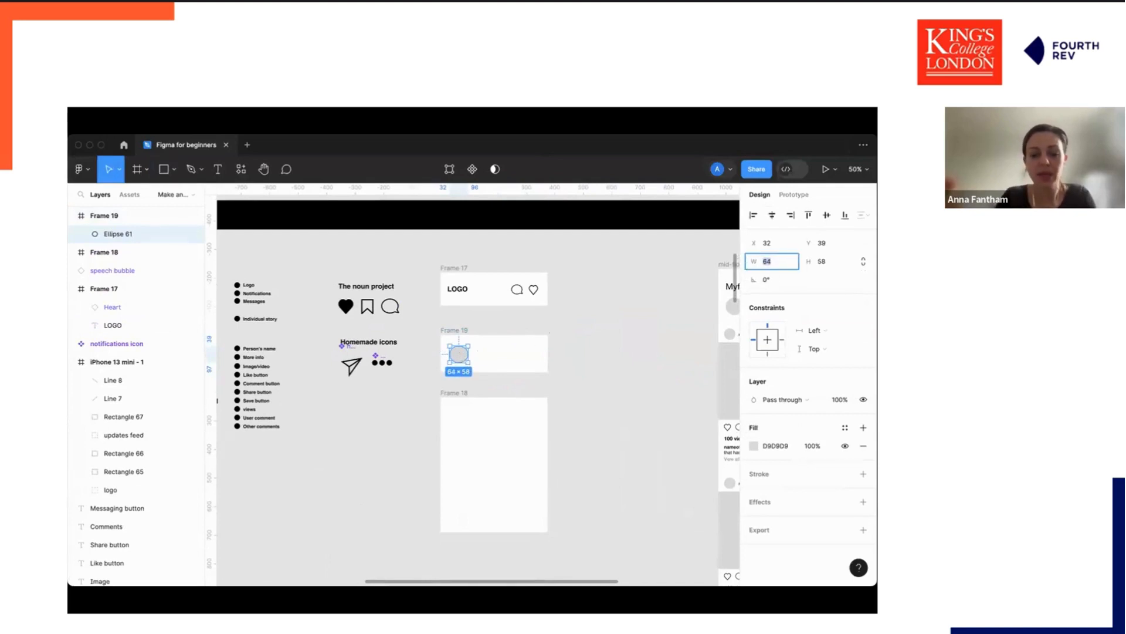
{"action": "type", "text": "60"}
{"action": "key", "text": "Tab"}
{"action": "key", "text": "Tab"}
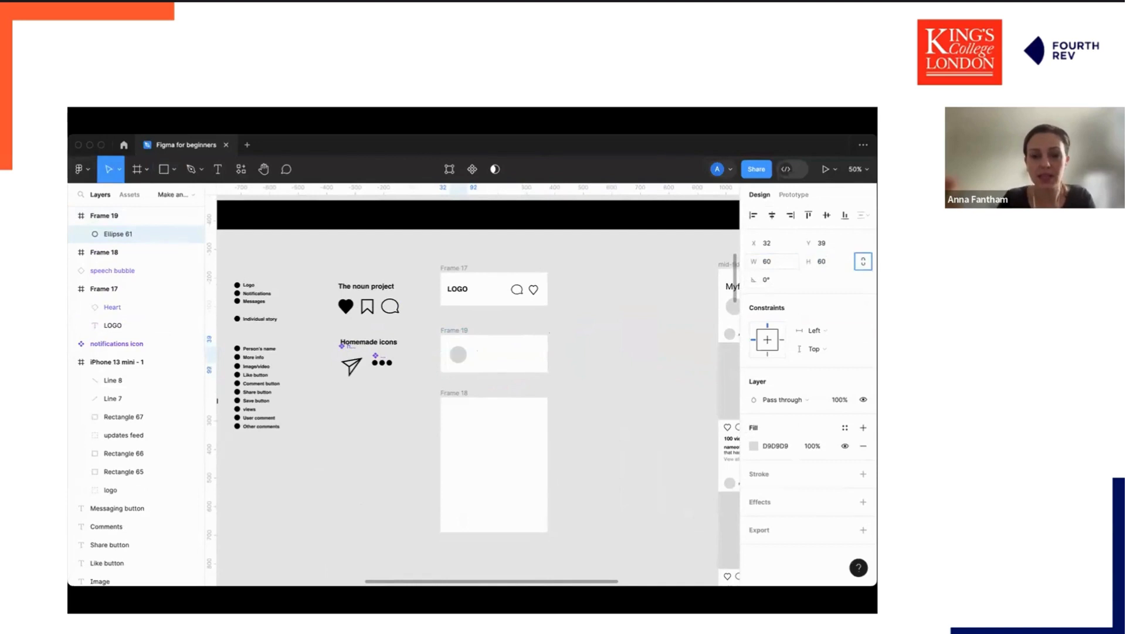
Duplicate the circle several times along and beyond the frame's row.
{"action": "left_click", "coordinate": [538, 355]}
{"action": "left_click", "coordinate": [463, 354]}
{"action": "left_click_drag", "start_coordinate": [463, 357], "coordinate": [591, 358]}
{"action": "key", "text": "super+v"}
{"action": "left_click", "coordinate": [570, 358]}
{"action": "key", "text": "super+v"}
{"action": "left_click", "coordinate": [583, 380]}
{"action": "left_click", "coordinate": [463, 352]}
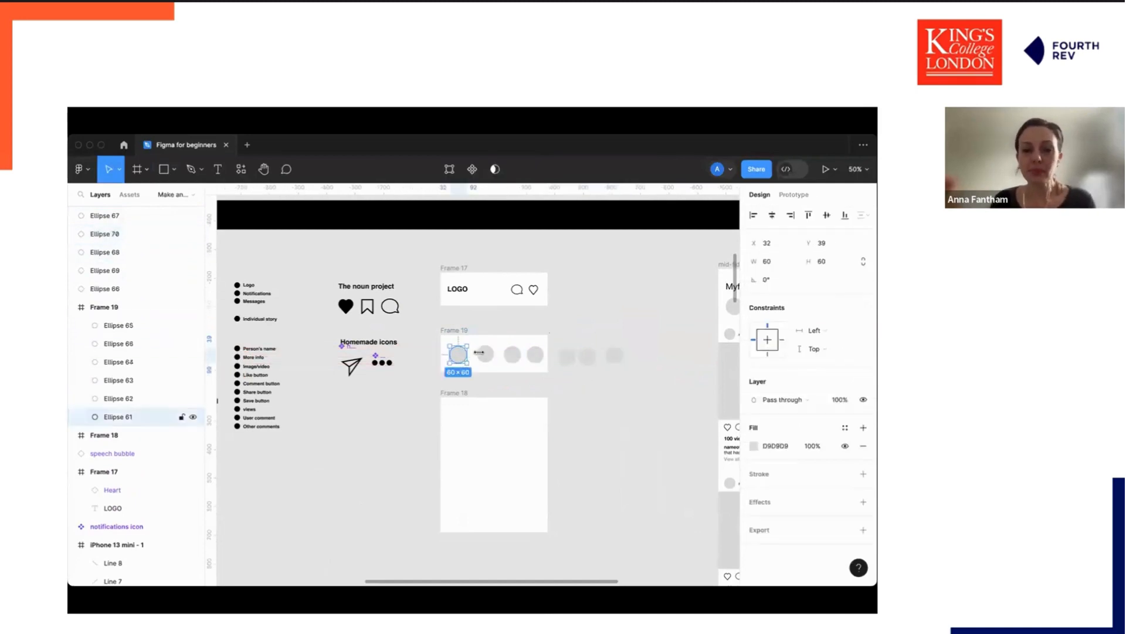
Select the circles in the row, align their vertical centres and distribute their horizontal spacing evenly.
{"action": "left_click", "coordinate": [486, 354]}
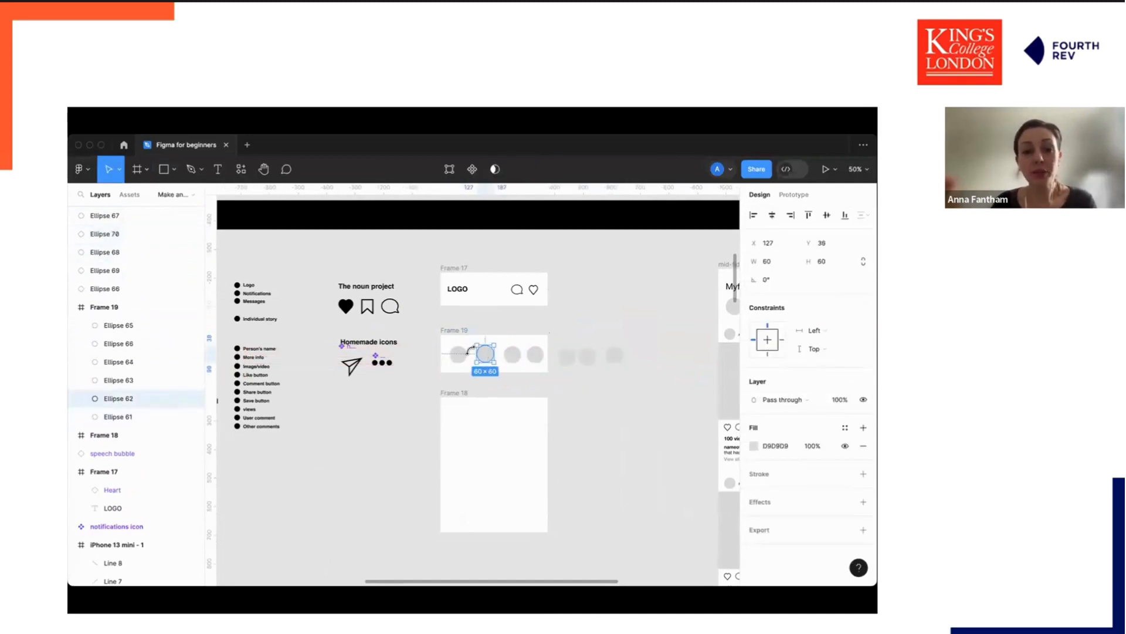
{"action": "left_click", "coordinate": [461, 355]}
{"action": "left_click", "coordinate": [491, 354], "text": "shift"}
{"action": "left_click", "coordinate": [513, 354], "text": "shift"}
{"action": "left_click", "coordinate": [535, 354], "text": "shift"}
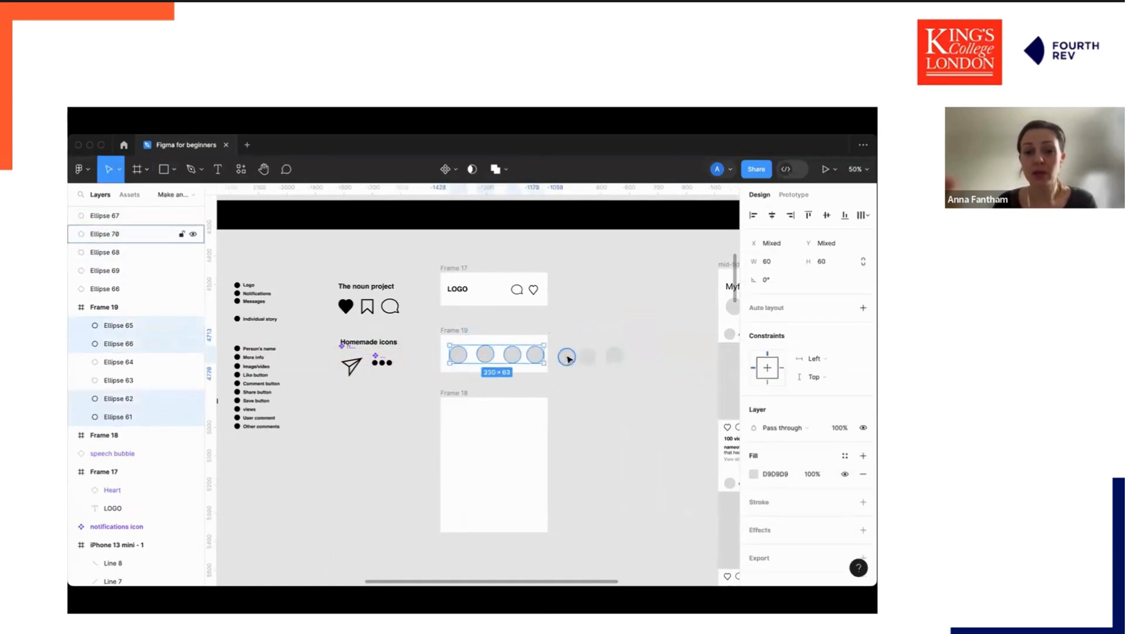
{"action": "left_click", "coordinate": [567, 356], "text": "shift"}
{"action": "left_click", "coordinate": [587, 356], "text": "shift"}
{"action": "left_click", "coordinate": [615, 355], "text": "shift"}
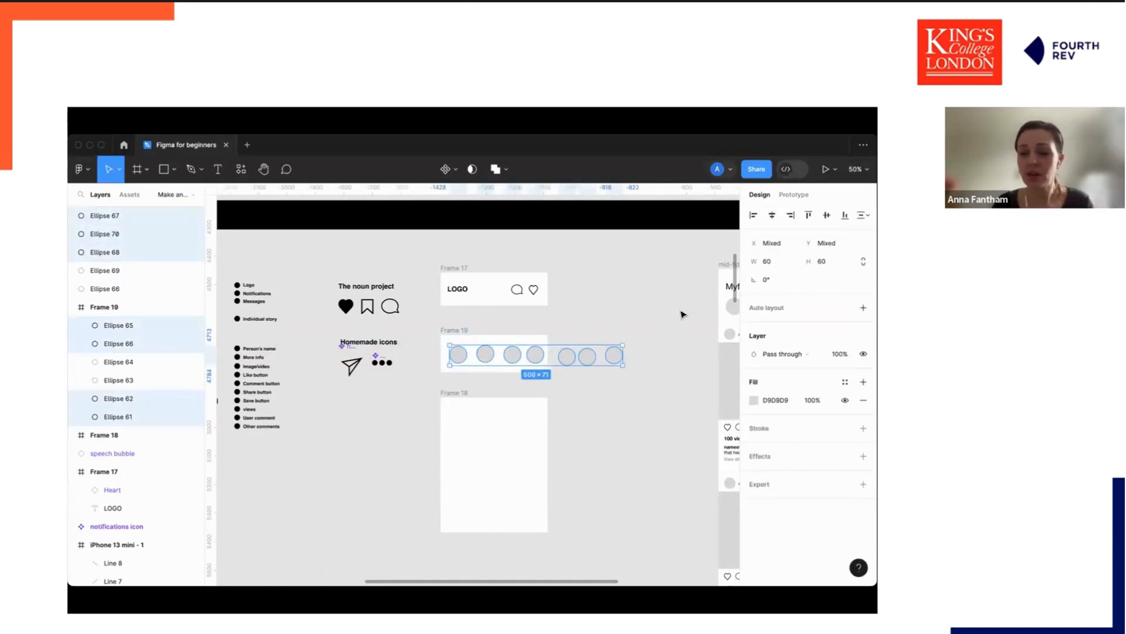
{"action": "left_click", "coordinate": [826, 215]}
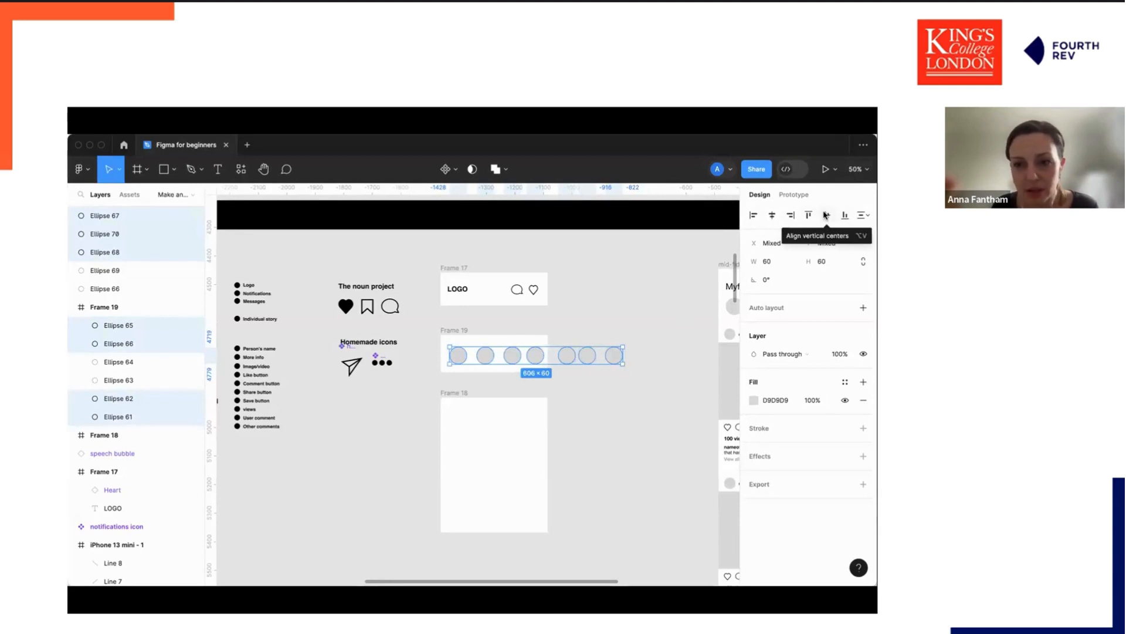
{"action": "left_click", "coordinate": [863, 216]}
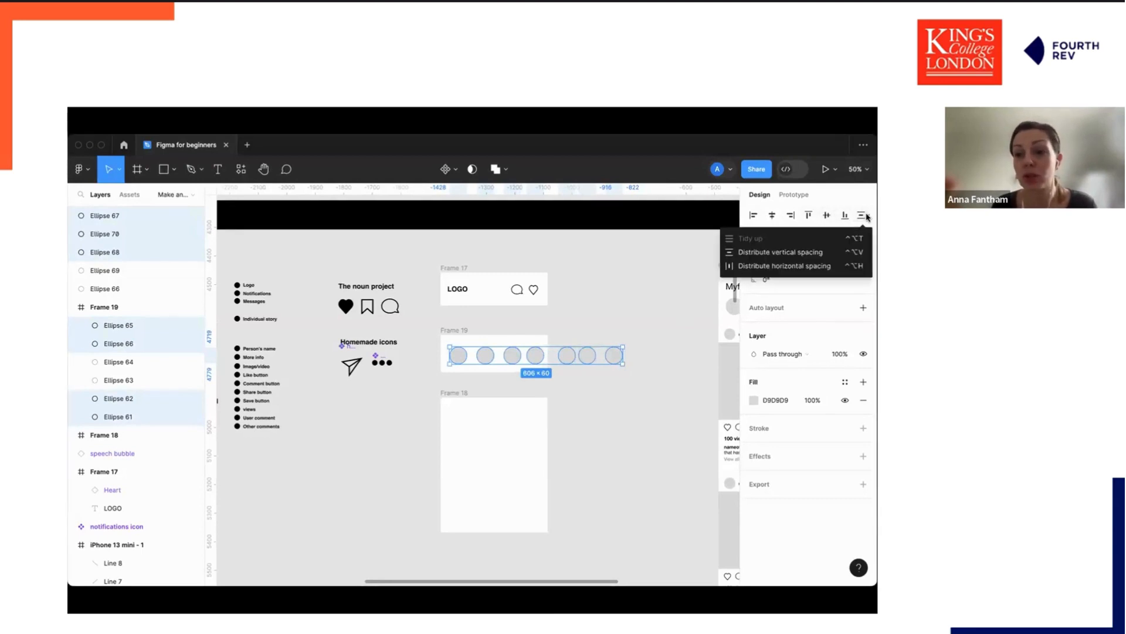
{"action": "left_click", "coordinate": [795, 265]}
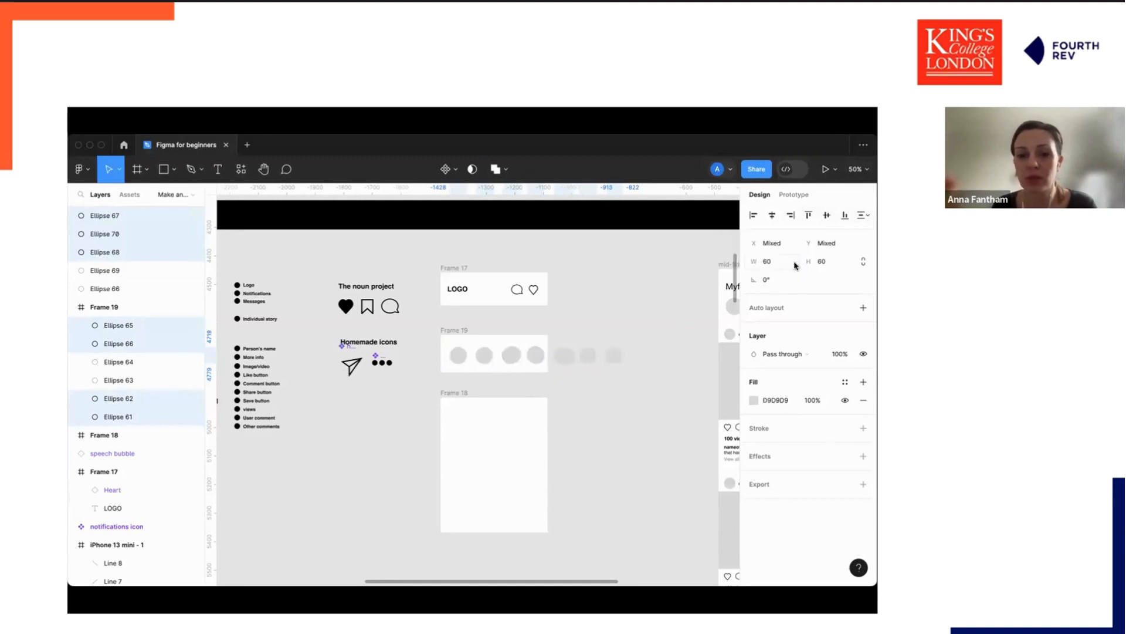
Delete two surplus circles from the row.
{"action": "left_click", "coordinate": [562, 355]}
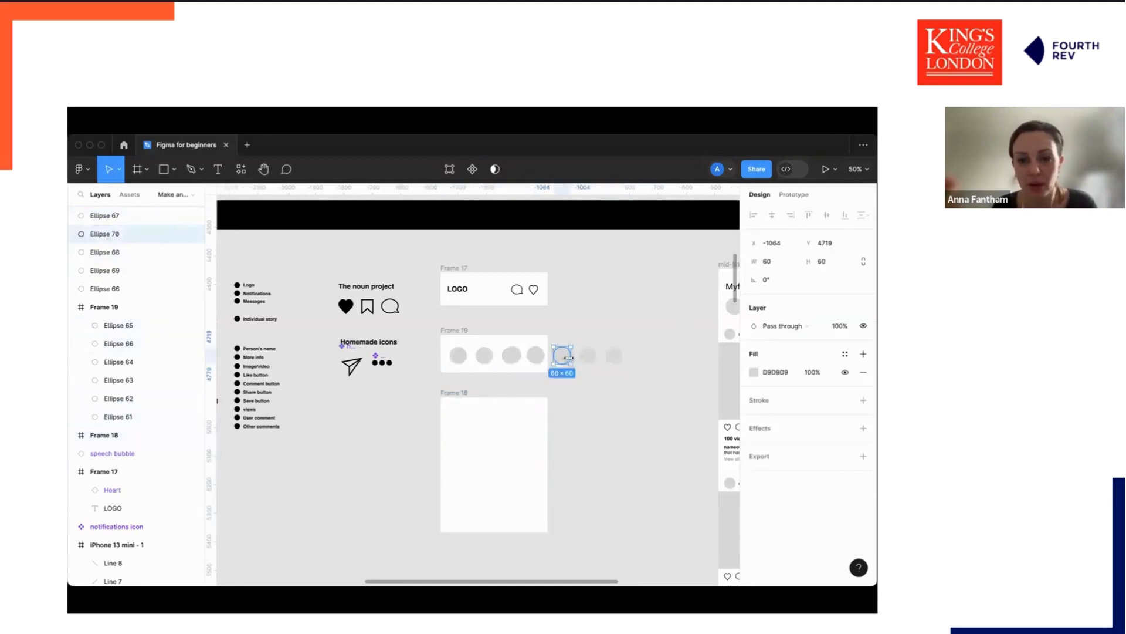
{"action": "key", "text": "Delete"}
{"action": "left_click", "coordinate": [618, 358]}
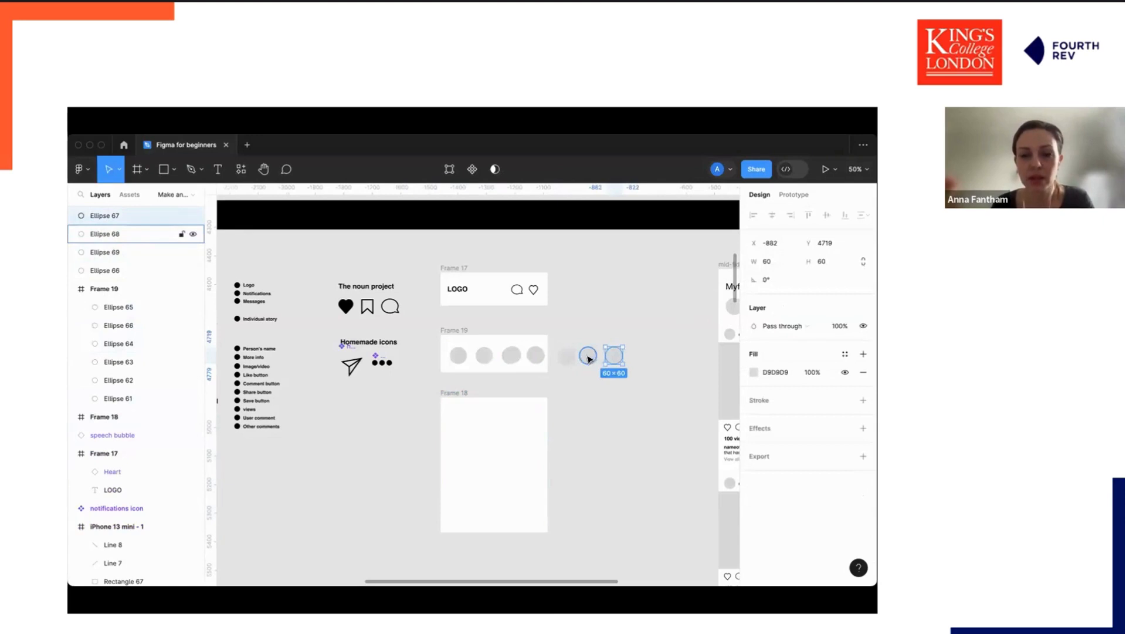
{"action": "left_click_drag", "start_coordinate": [511, 355], "coordinate": [576, 387]}
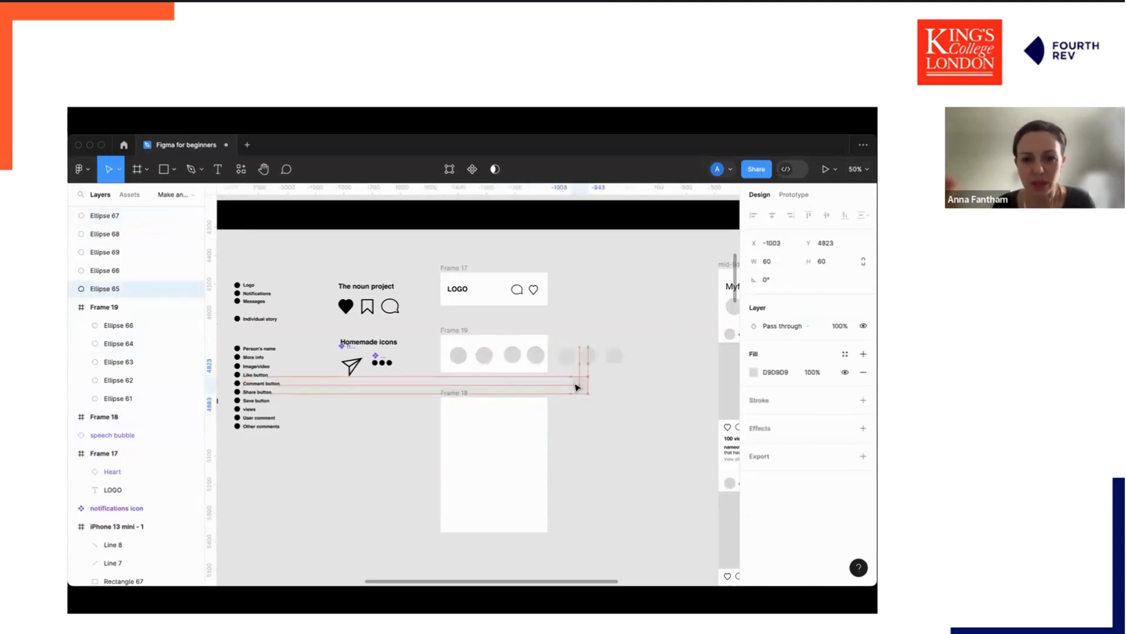
{"action": "key", "text": "Delete"}
Select the remaining circles, distribute their vertical spacing and move them above the frame.
{"action": "left_click", "coordinate": [457, 355]}
{"action": "left_click", "coordinate": [484, 355], "text": "shift"}
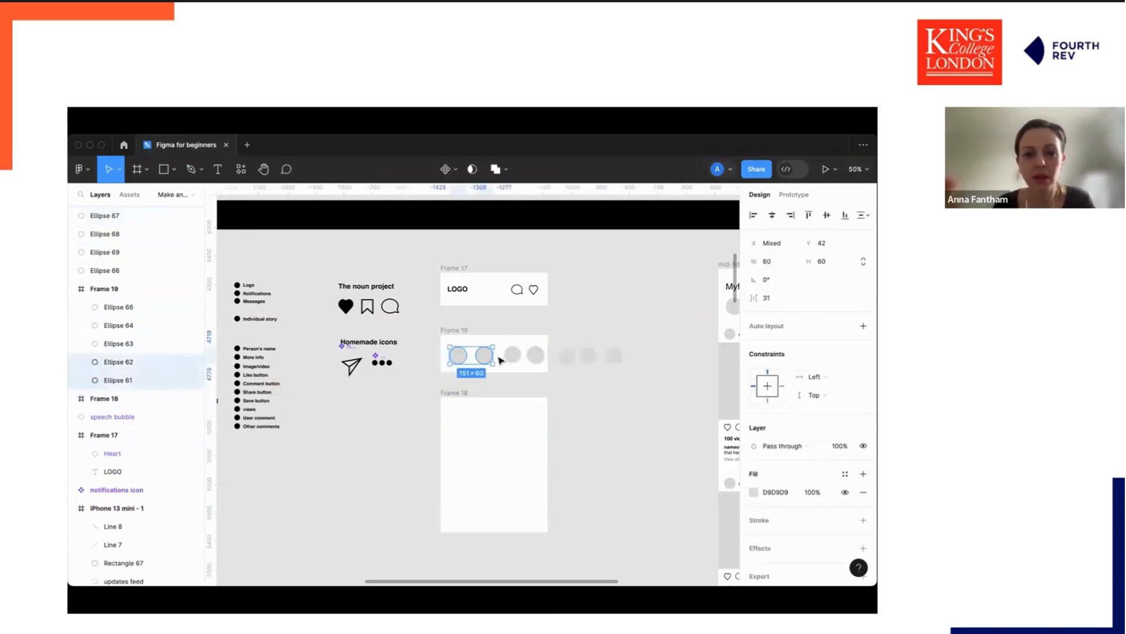
{"action": "left_click", "coordinate": [513, 354], "text": "shift"}
{"action": "left_click", "coordinate": [535, 355], "text": "shift"}
{"action": "left_click", "coordinate": [566, 355], "text": "shift"}
{"action": "left_click", "coordinate": [588, 355], "text": "shift"}
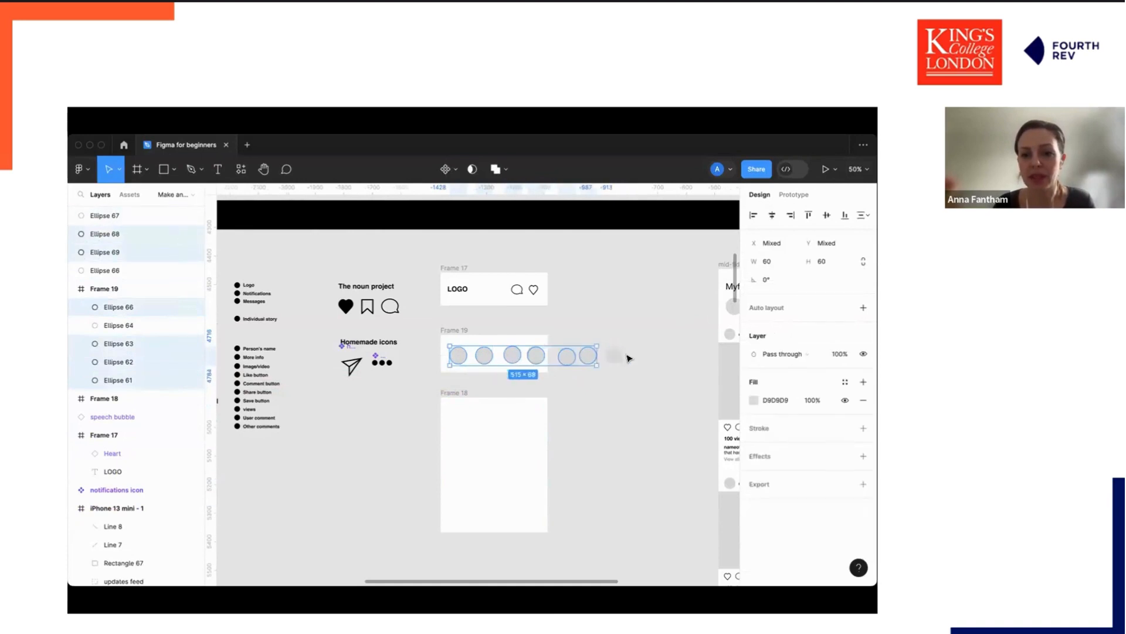
{"action": "left_click", "coordinate": [614, 355], "text": "shift"}
{"action": "left_click", "coordinate": [861, 216]}
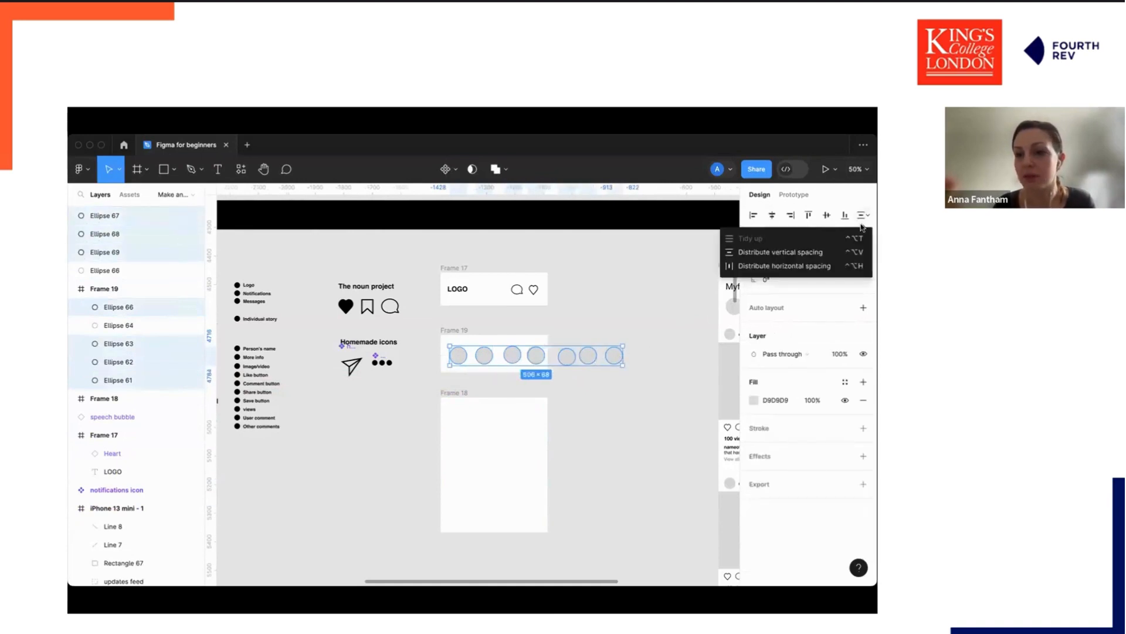
{"action": "left_click", "coordinate": [823, 252]}
{"action": "left_click_drag", "start_coordinate": [537, 357], "coordinate": [559, 324]}
Delete the two circles left behind inside the frame.
{"action": "left_click", "coordinate": [566, 360]}
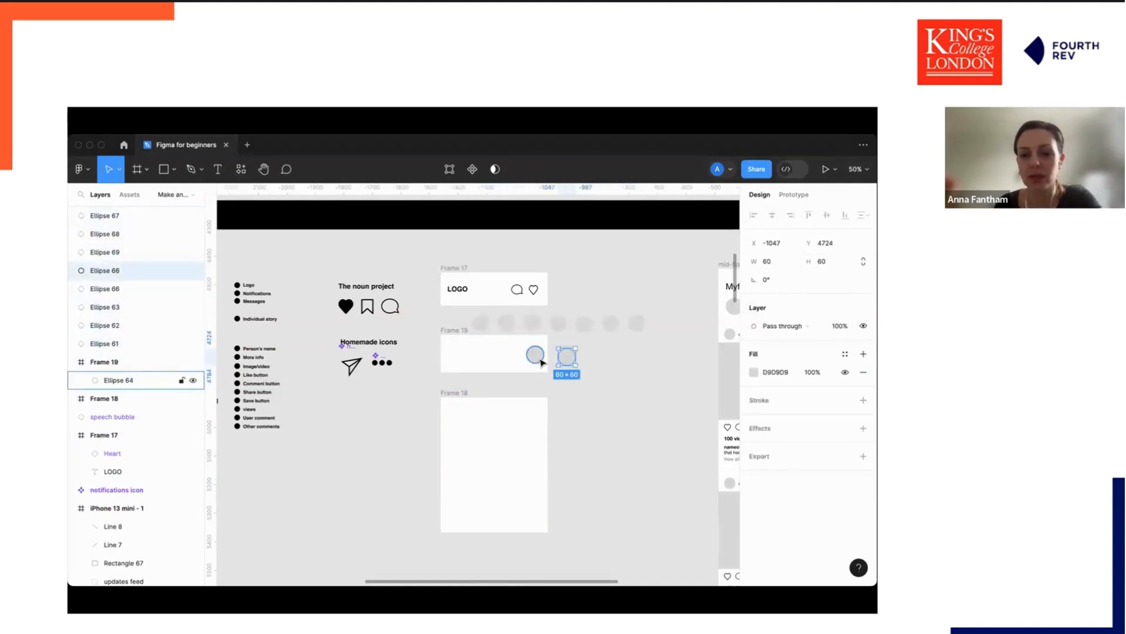
{"action": "left_click", "coordinate": [541, 362]}
{"action": "key", "text": "BackSpace"}
{"action": "left_click", "coordinate": [566, 358]}
{"action": "key", "text": "BackSpace"}
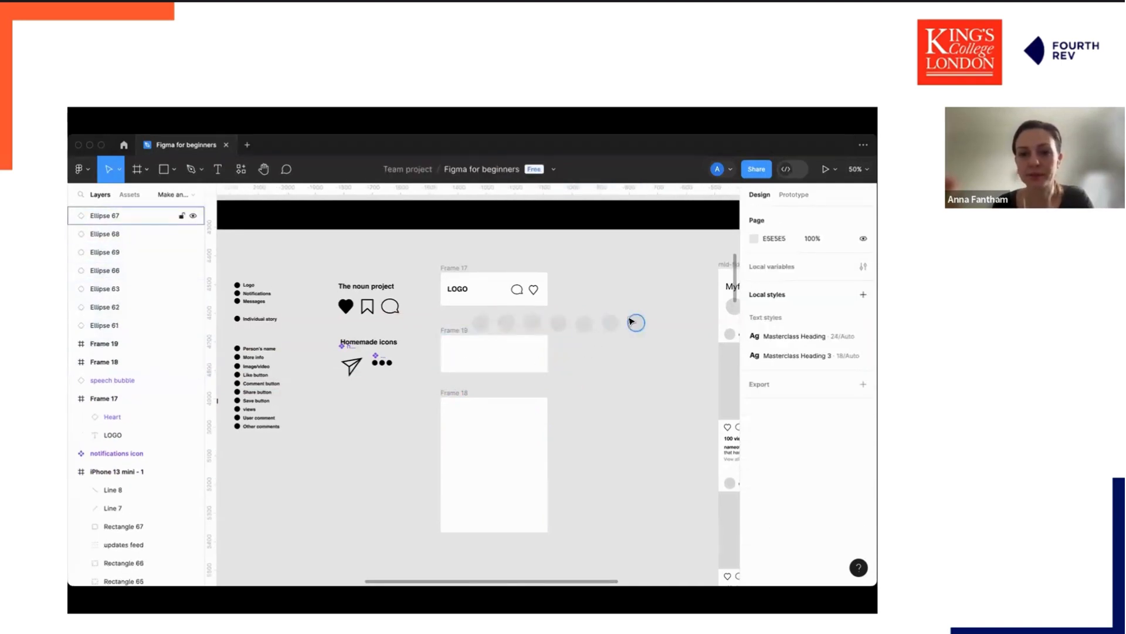
Group the seven circles and move the group back into the second frame's left edge.
{"action": "left_click", "coordinate": [634, 325]}
{"action": "left_click", "coordinate": [611, 327], "text": "shift"}
{"action": "left_click", "coordinate": [587, 329], "text": "shift"}
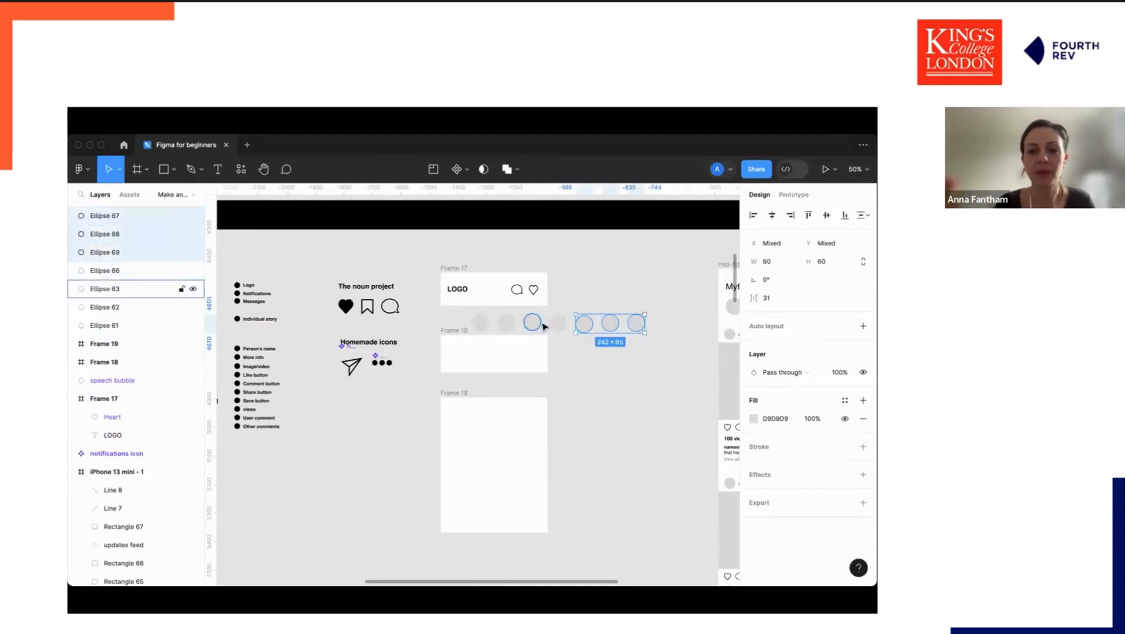
{"action": "left_click", "coordinate": [558, 323], "text": "shift"}
{"action": "left_click", "coordinate": [533, 323], "text": "shift"}
{"action": "left_click", "coordinate": [507, 323], "text": "shift"}
{"action": "left_click", "coordinate": [480, 324], "text": "shift"}
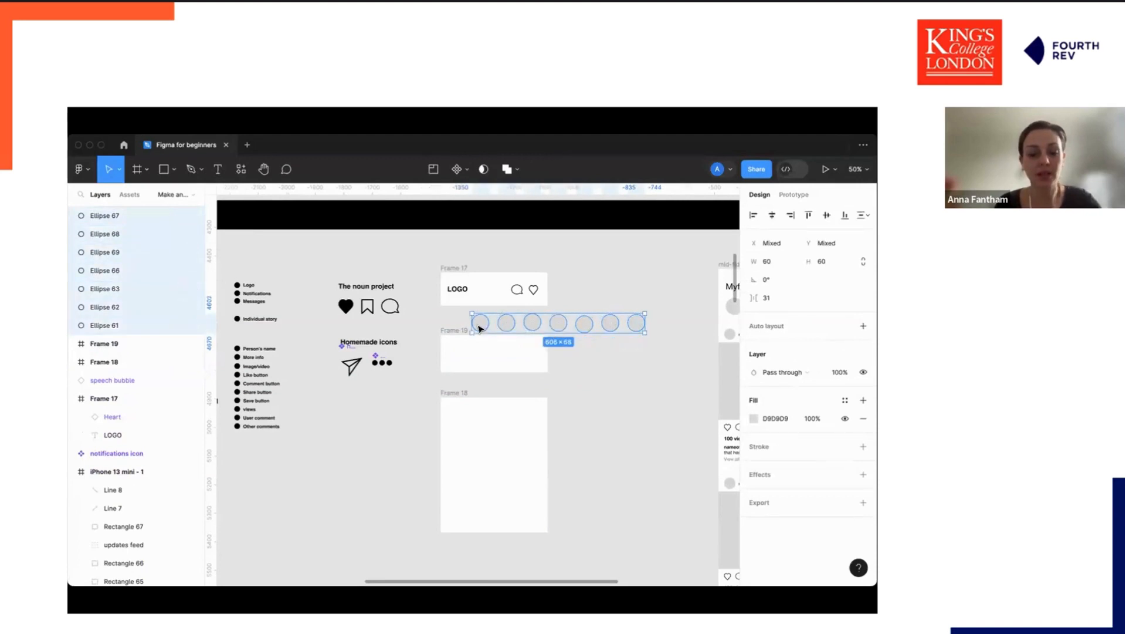
{"action": "key", "text": "super+g"}
{"action": "left_click_drag", "start_coordinate": [481, 323], "coordinate": [458, 354]}
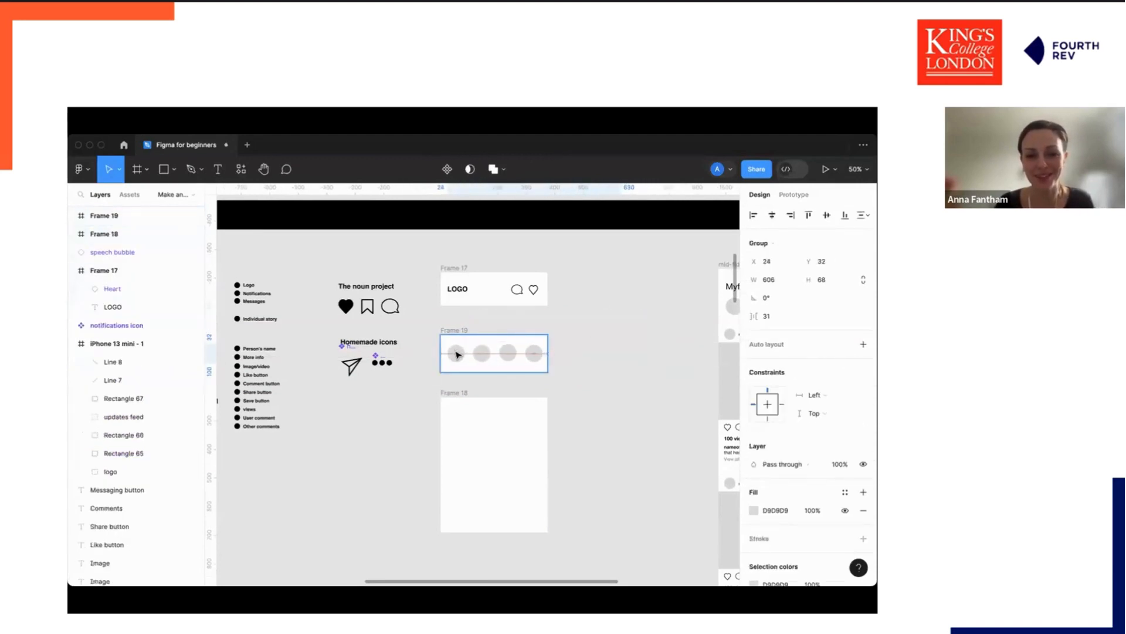
Try to distribute and align the circle group.
{"action": "left_click", "coordinate": [860, 216]}
{"action": "left_click", "coordinate": [814, 262]}
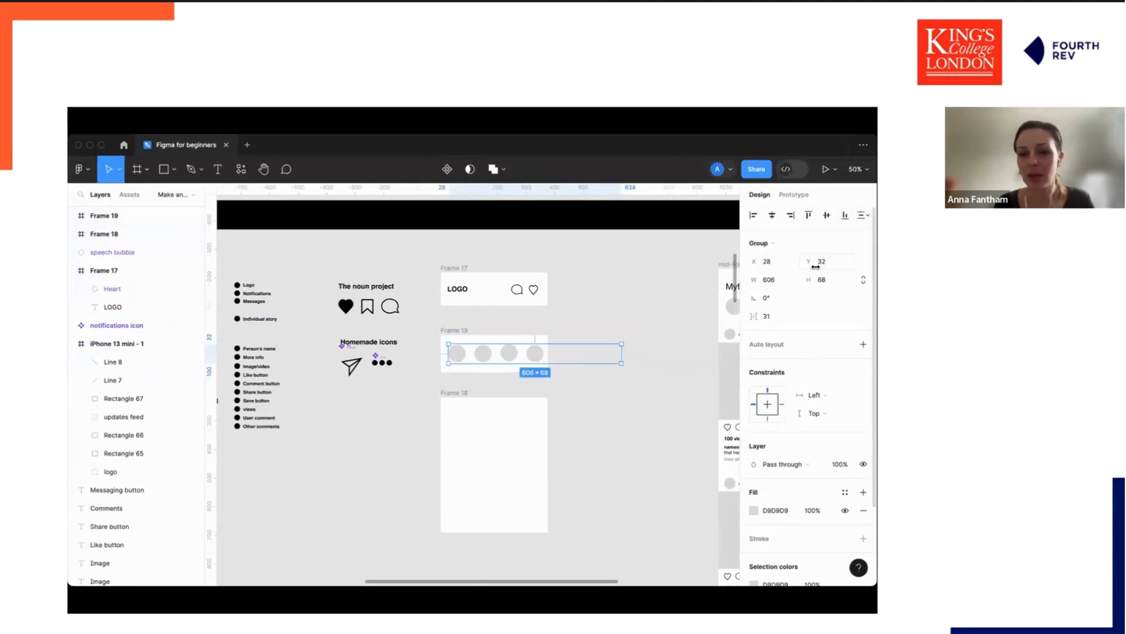
{"action": "left_click", "coordinate": [843, 215]}
{"action": "left_click", "coordinate": [827, 216]}
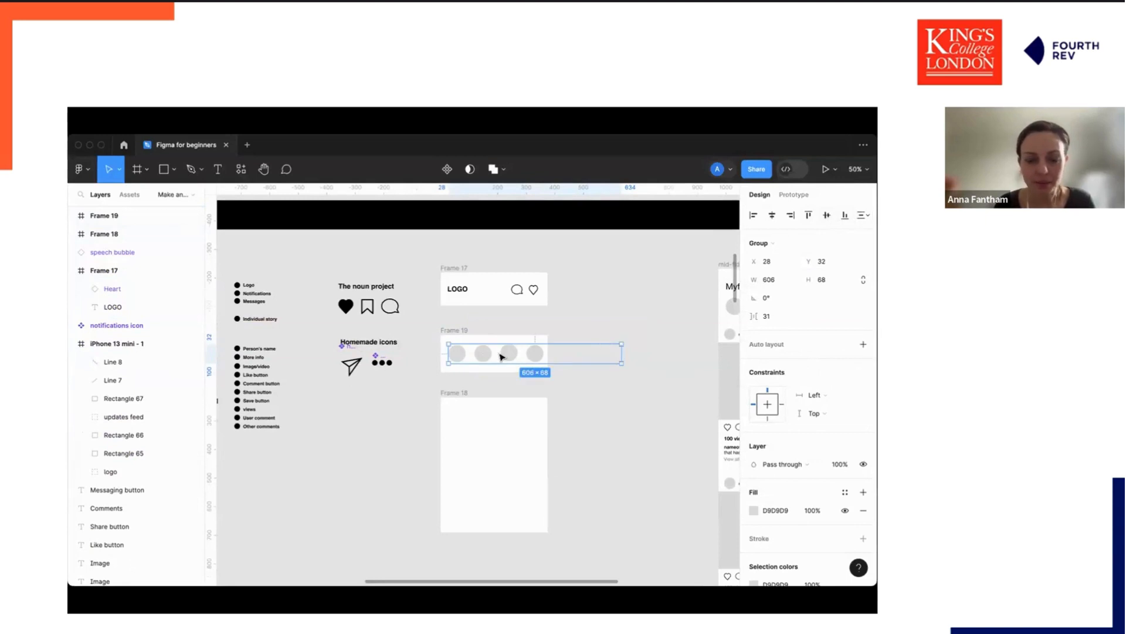
Select the four visible circles inside the group and open their context menu without applying anything.
{"action": "scroll", "coordinate": [502, 356], "scroll_direction": "up", "scroll_amount": 5}
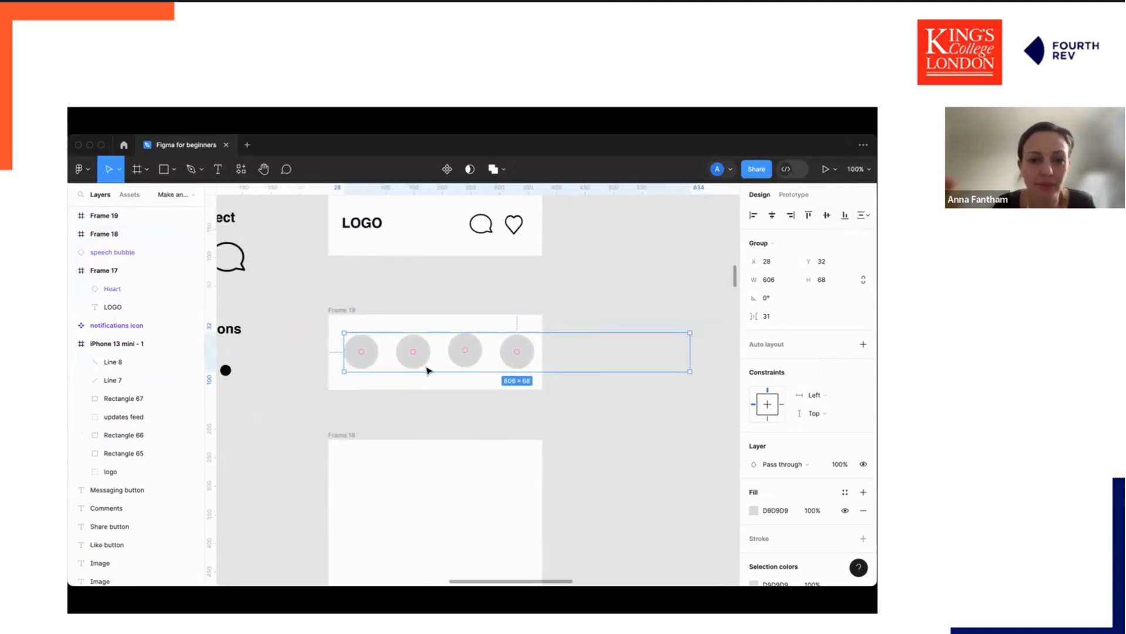
{"action": "left_click", "coordinate": [483, 382]}
{"action": "double_click", "coordinate": [470, 347]}
{"action": "left_click_drag", "start_coordinate": [472, 349], "coordinate": [470, 351]}
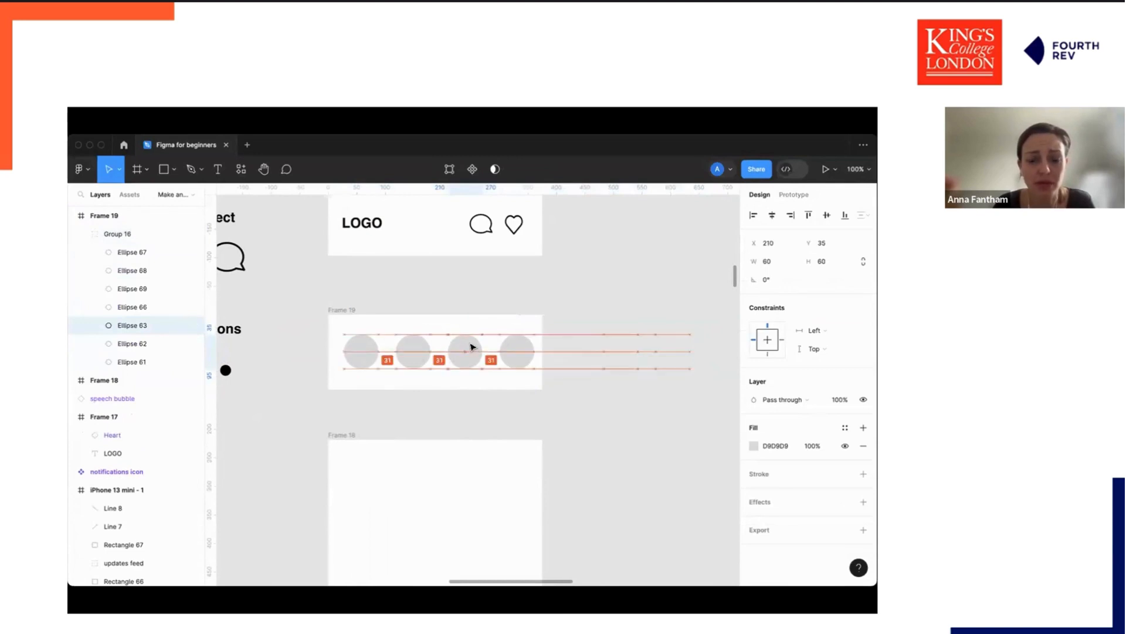
{"action": "left_click", "coordinate": [375, 355]}
{"action": "left_click", "coordinate": [420, 356], "text": "shift"}
{"action": "left_click", "coordinate": [472, 354], "text": "shift"}
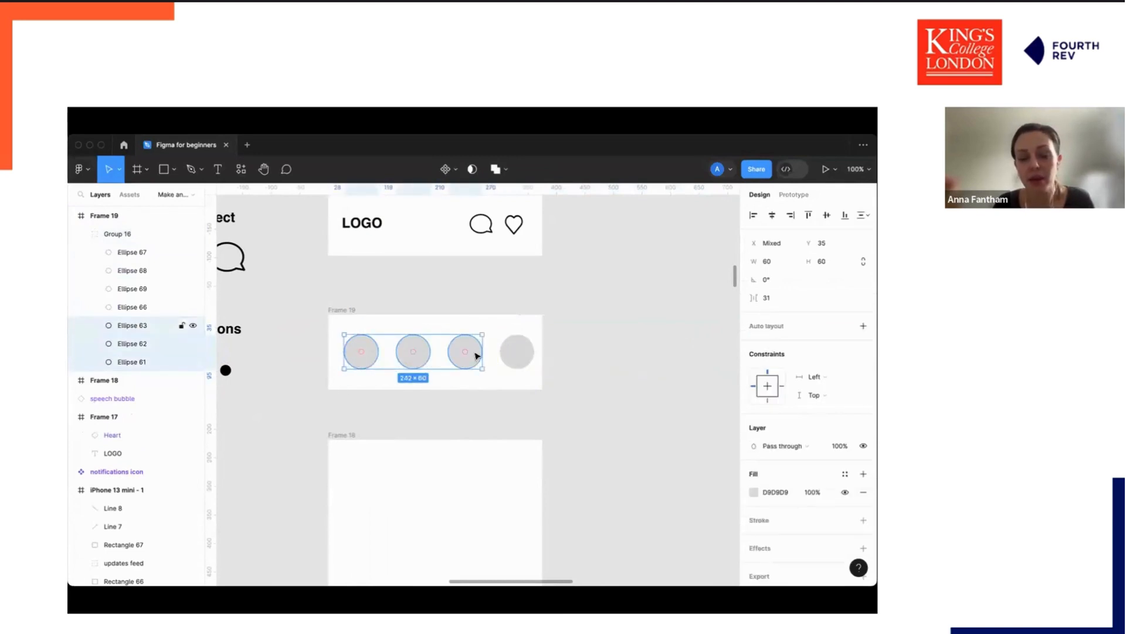
{"action": "left_click", "coordinate": [516, 352], "text": "shift"}
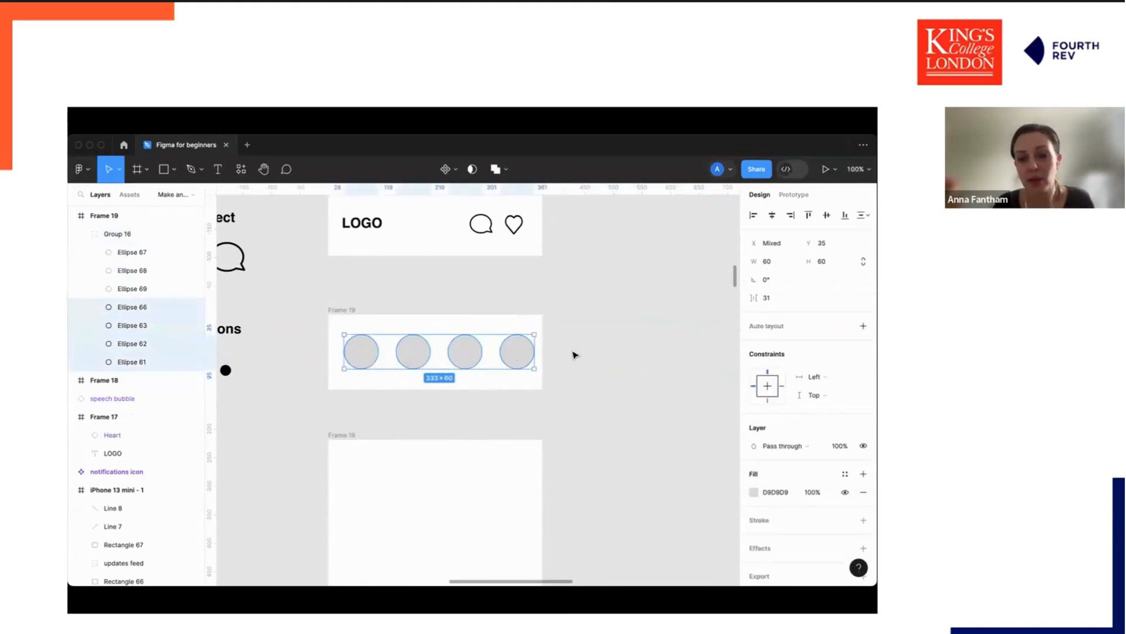
{"action": "right_click", "coordinate": [522, 347]}
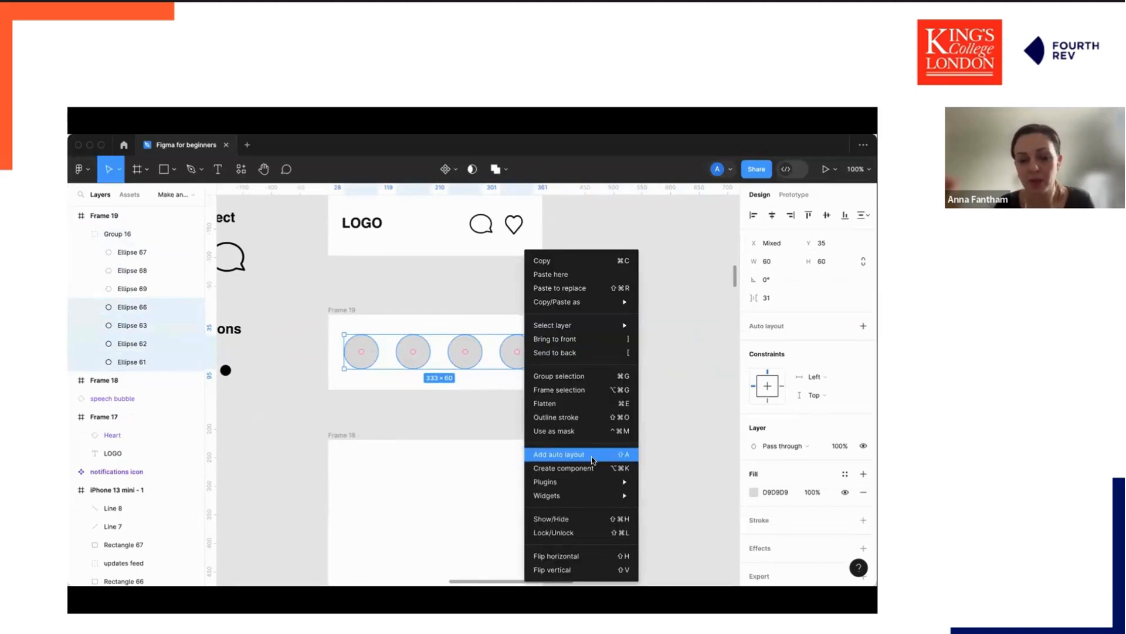
{"action": "left_click", "coordinate": [468, 397]}
{"action": "left_click", "coordinate": [578, 359]}
{"action": "left_click", "coordinate": [417, 352]}
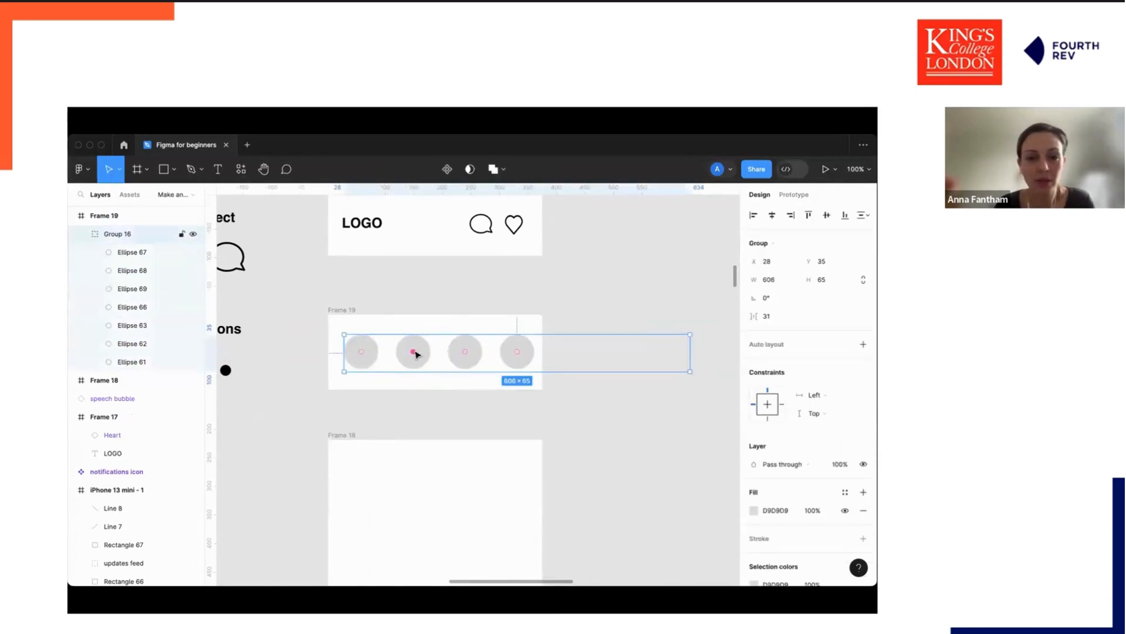
{"action": "left_click", "coordinate": [621, 360]}
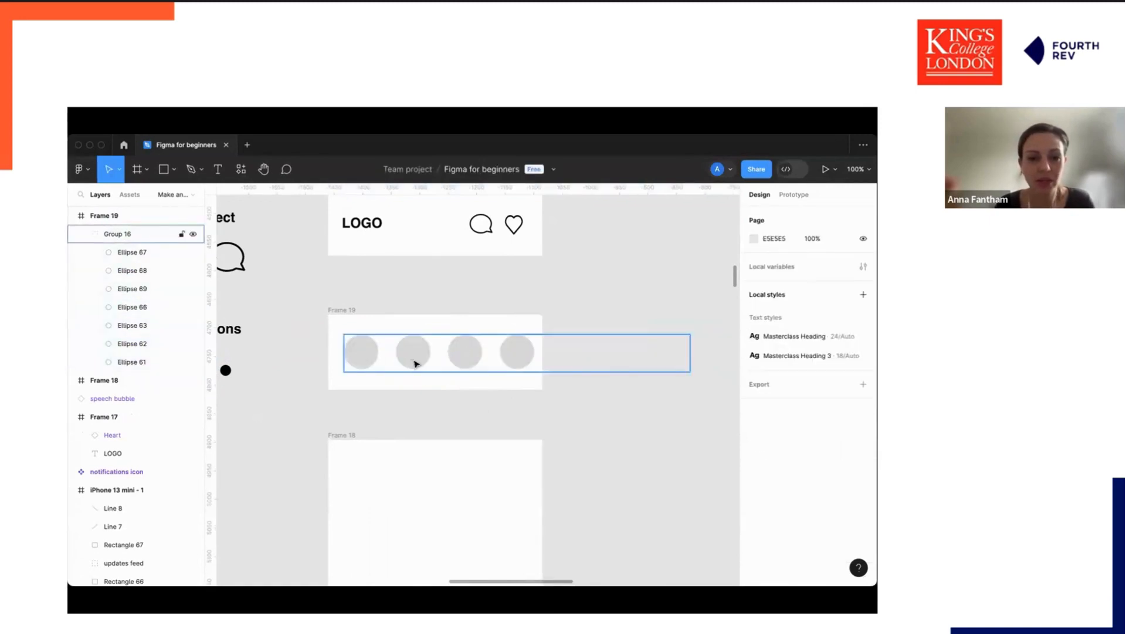
Add auto layout to the group of circles in the stories frame.
{"action": "left_click", "coordinate": [415, 364]}
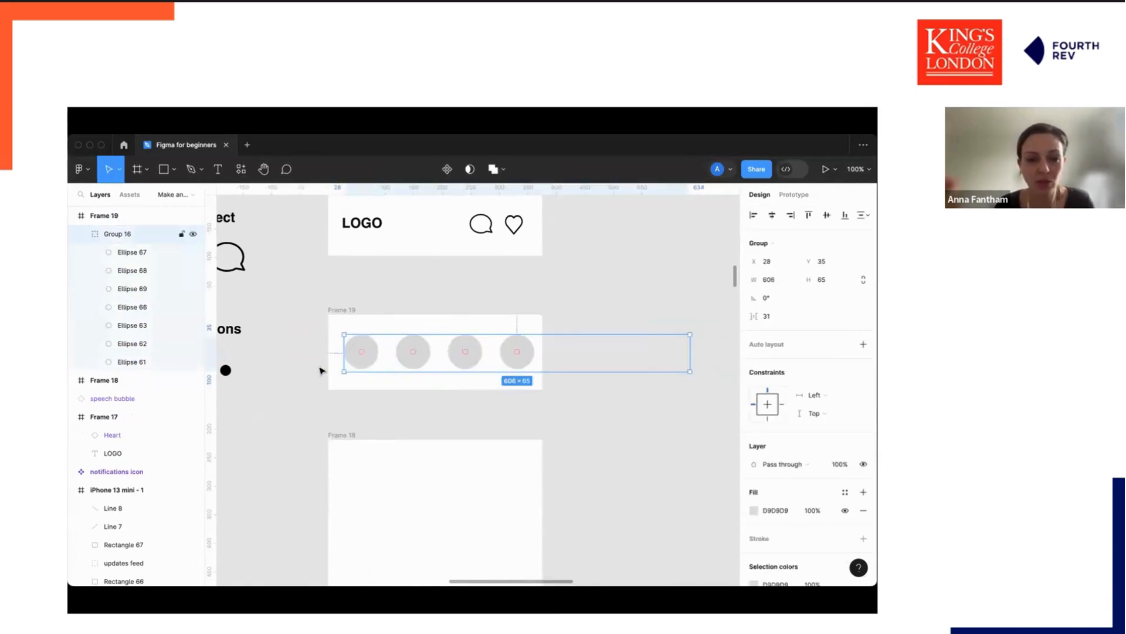
{"action": "left_click", "coordinate": [442, 359]}
{"action": "left_click", "coordinate": [364, 346]}
{"action": "left_click", "coordinate": [364, 346]}
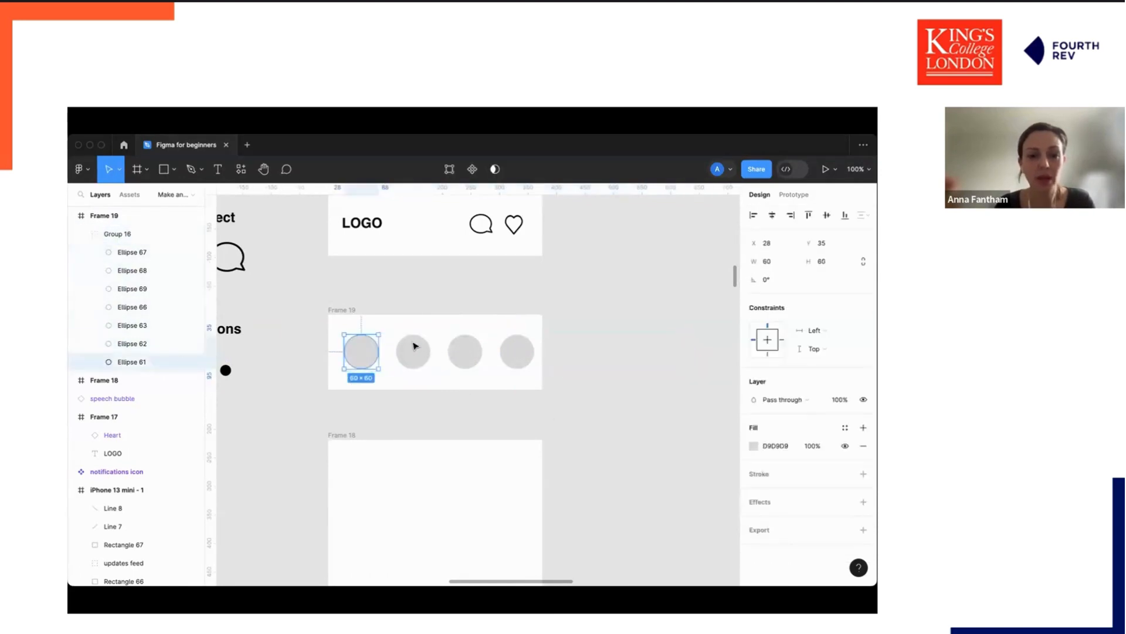
{"action": "left_click", "coordinate": [413, 350], "text": "shift"}
{"action": "left_click", "coordinate": [465, 351], "text": "shift"}
{"action": "left_click", "coordinate": [501, 350], "text": "shift"}
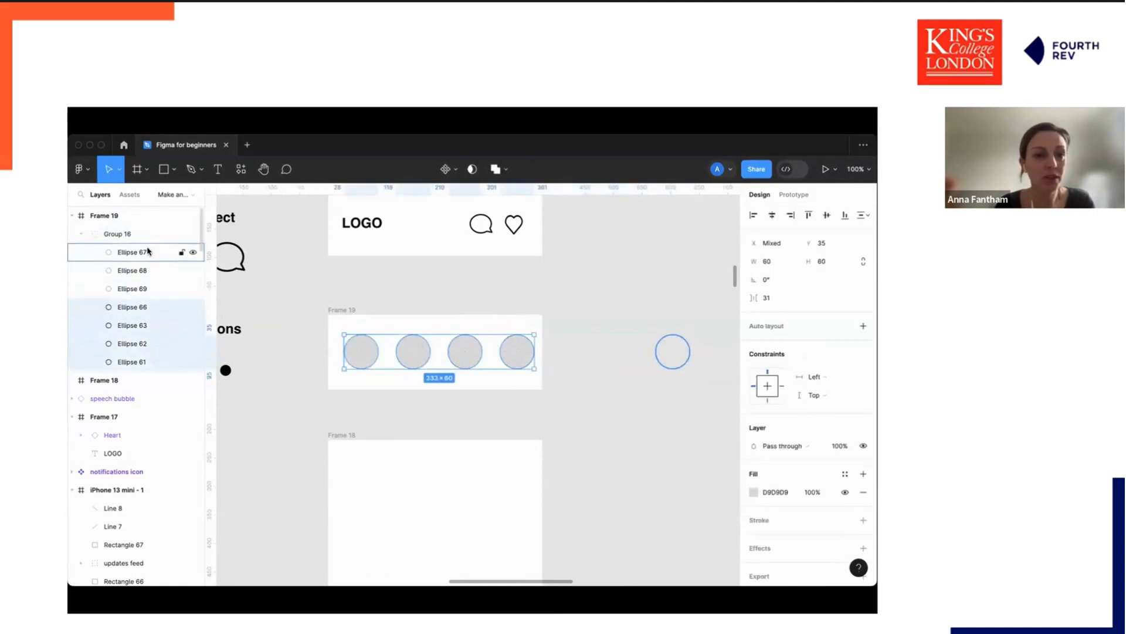
{"action": "left_click", "coordinate": [197, 234]}
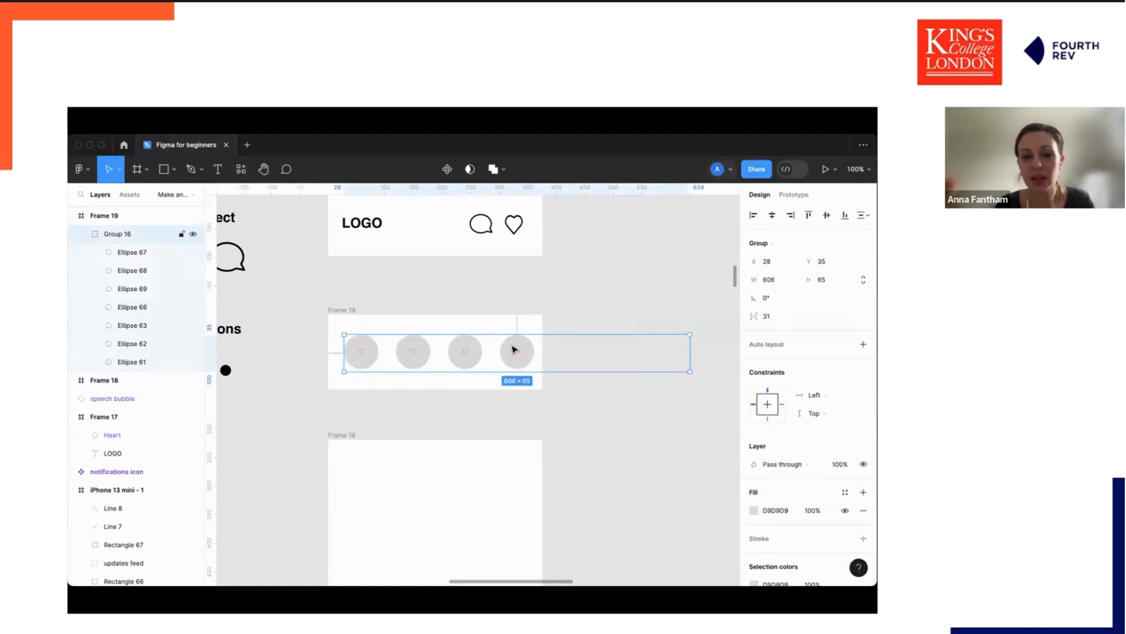
{"action": "right_click", "coordinate": [511, 348]}
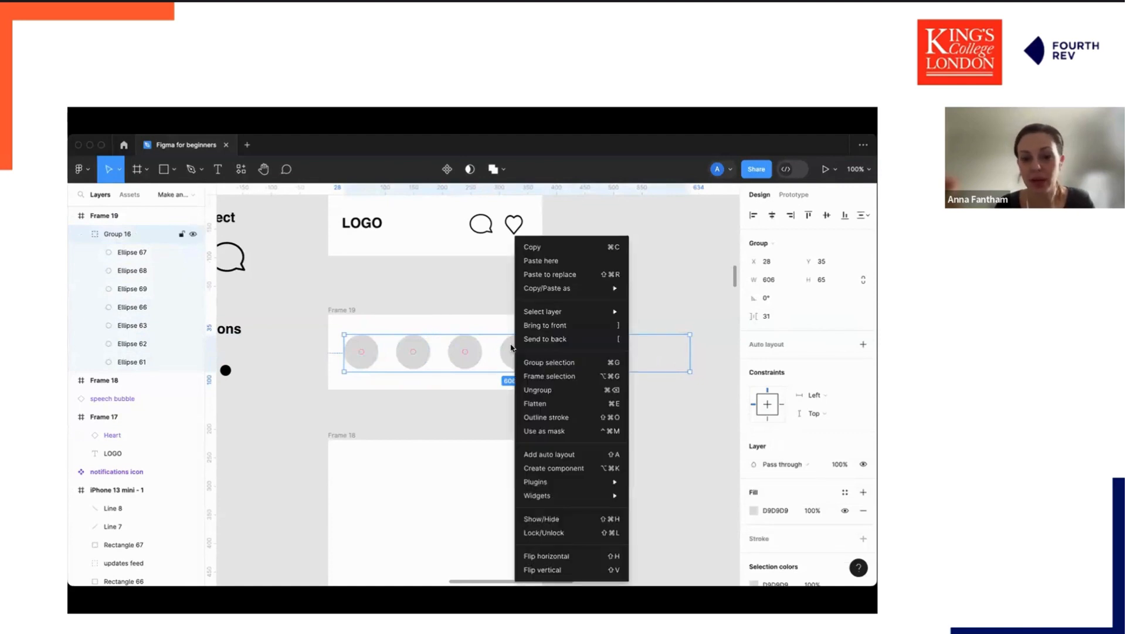
{"action": "left_click", "coordinate": [554, 454]}
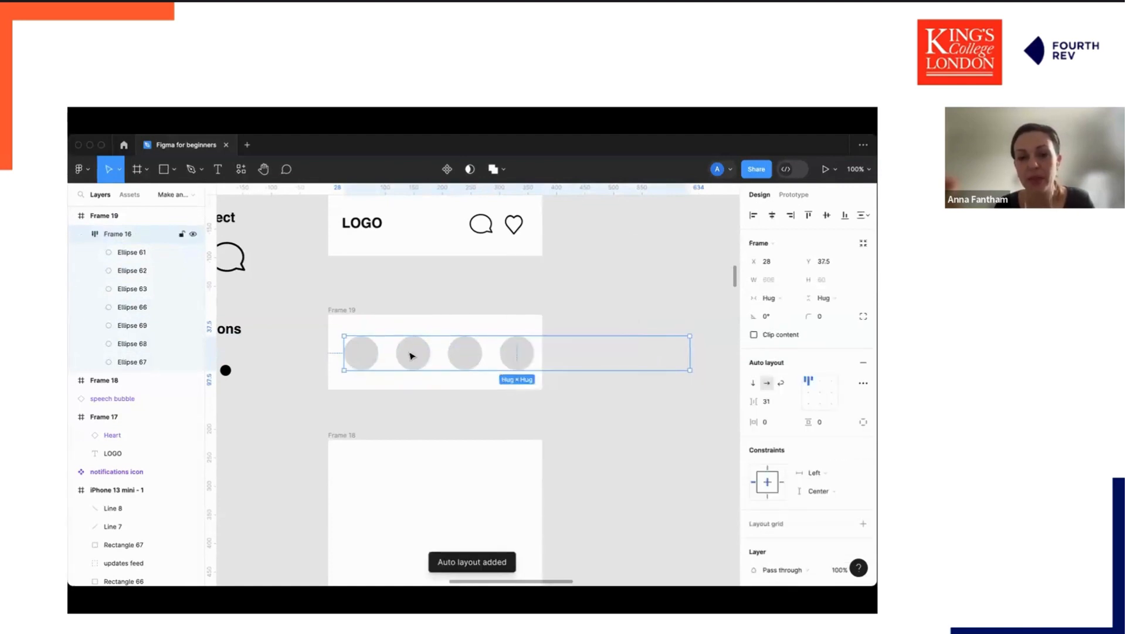
Set the auto layout spacing between the circles to 20 and nudge the row slightly left.
{"action": "left_click", "coordinate": [767, 403]}
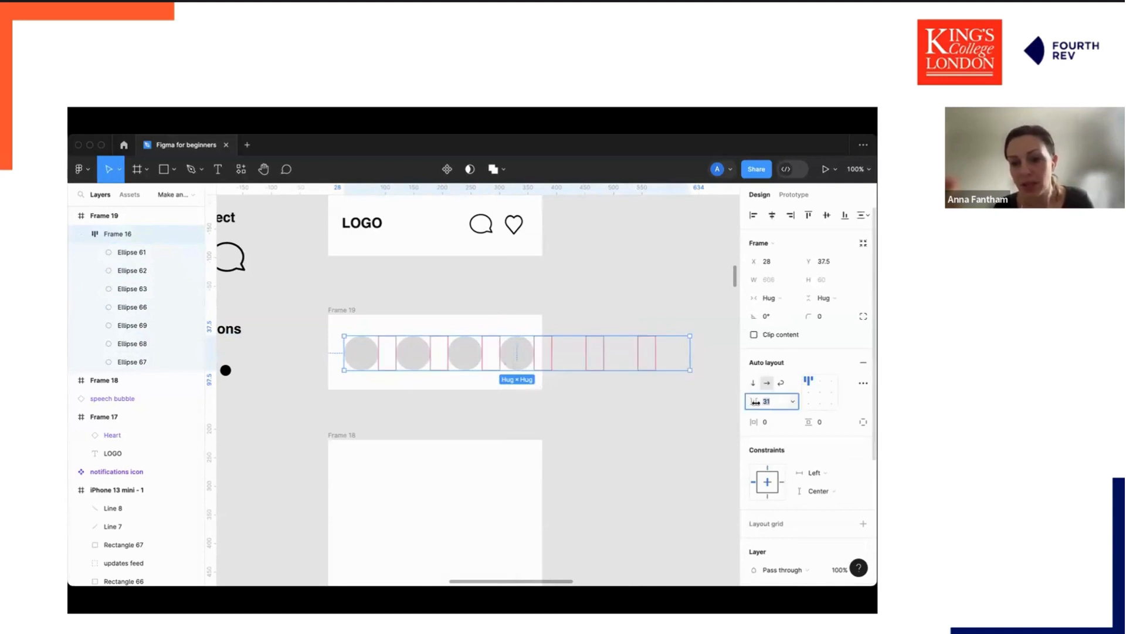
{"action": "type", "text": "20"}
{"action": "key", "text": "Return"}
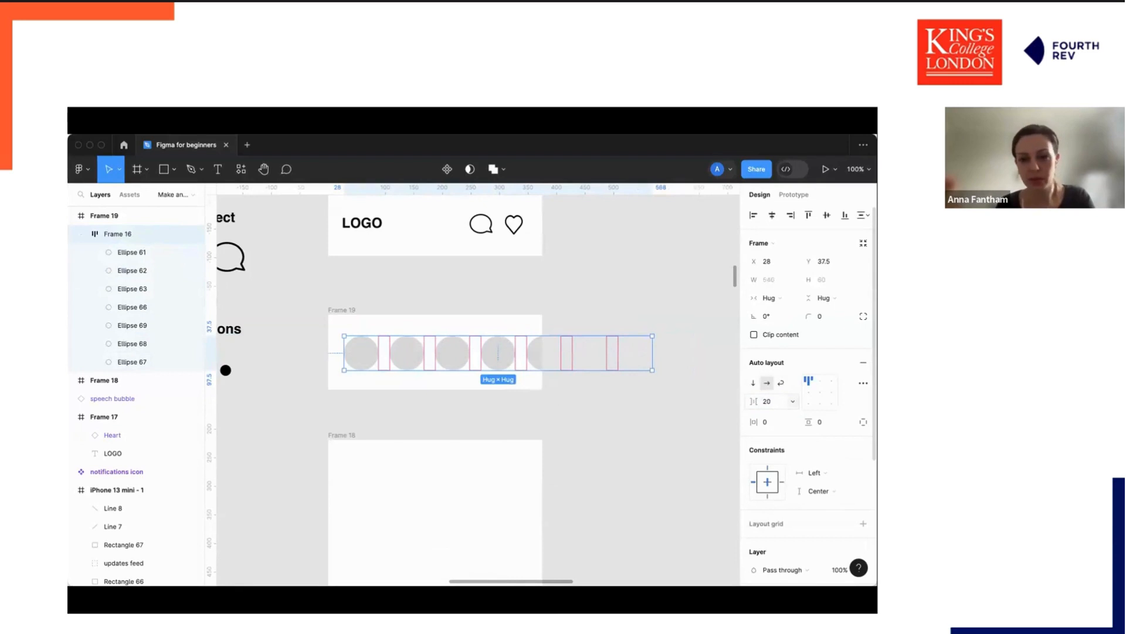
{"action": "left_click_drag", "start_coordinate": [370, 354], "coordinate": [365, 354]}
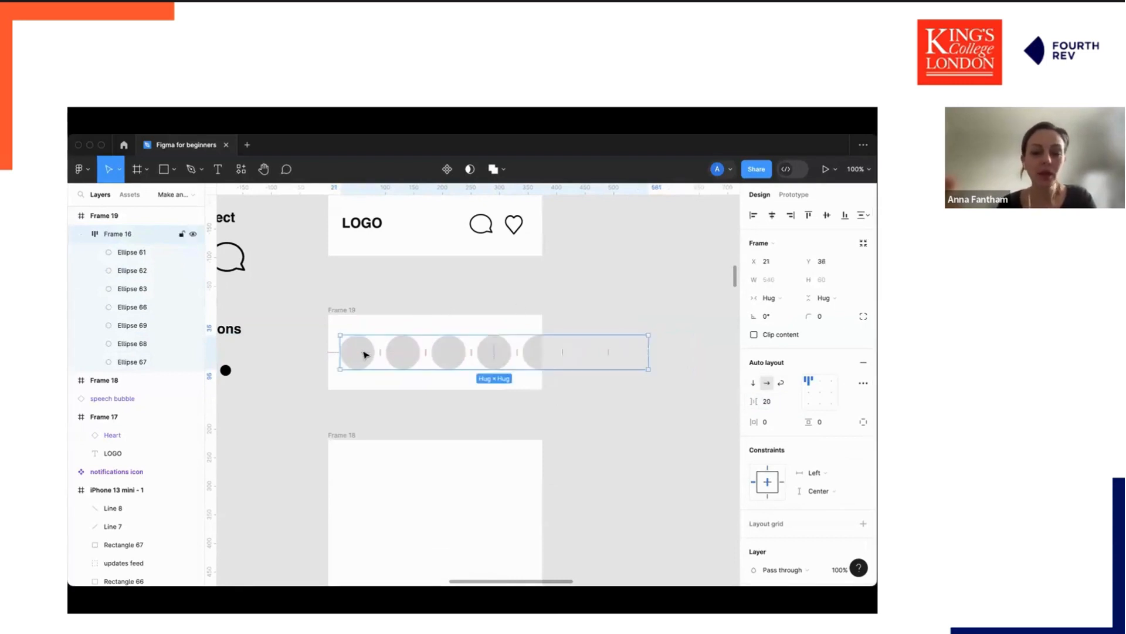
Add a layout grid to the third frame and set its grid size to 4 px.
{"action": "key", "text": "minus"}
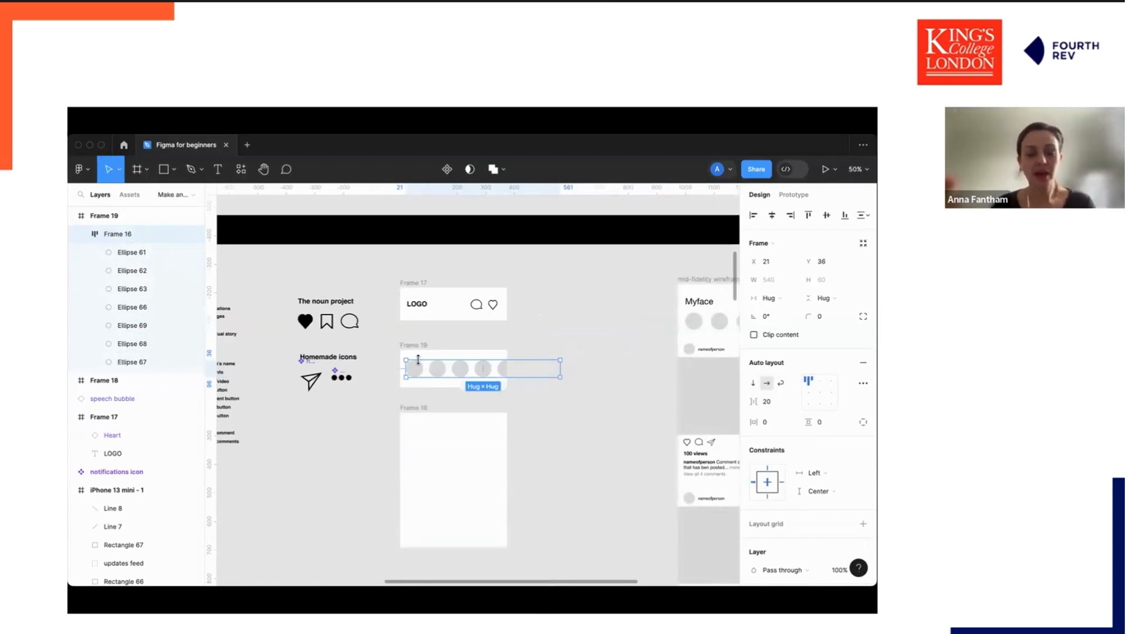
{"action": "left_click", "coordinate": [412, 411]}
{"action": "key", "text": "super+plus"}
{"action": "scroll", "coordinate": [412, 411], "scroll_direction": "down", "scroll_amount": 4}
{"action": "scroll", "coordinate": [412, 411], "scroll_direction": "left", "scroll_amount": 2}
{"action": "scroll", "coordinate": [412, 411], "scroll_direction": "right", "scroll_amount": 1}
{"action": "scroll", "coordinate": [412, 411], "scroll_direction": "up", "scroll_amount": 1}
{"action": "scroll", "coordinate": [412, 411], "scroll_direction": "up", "scroll_amount": 2}
{"action": "scroll", "coordinate": [412, 411], "scroll_direction": "right", "scroll_amount": 1}
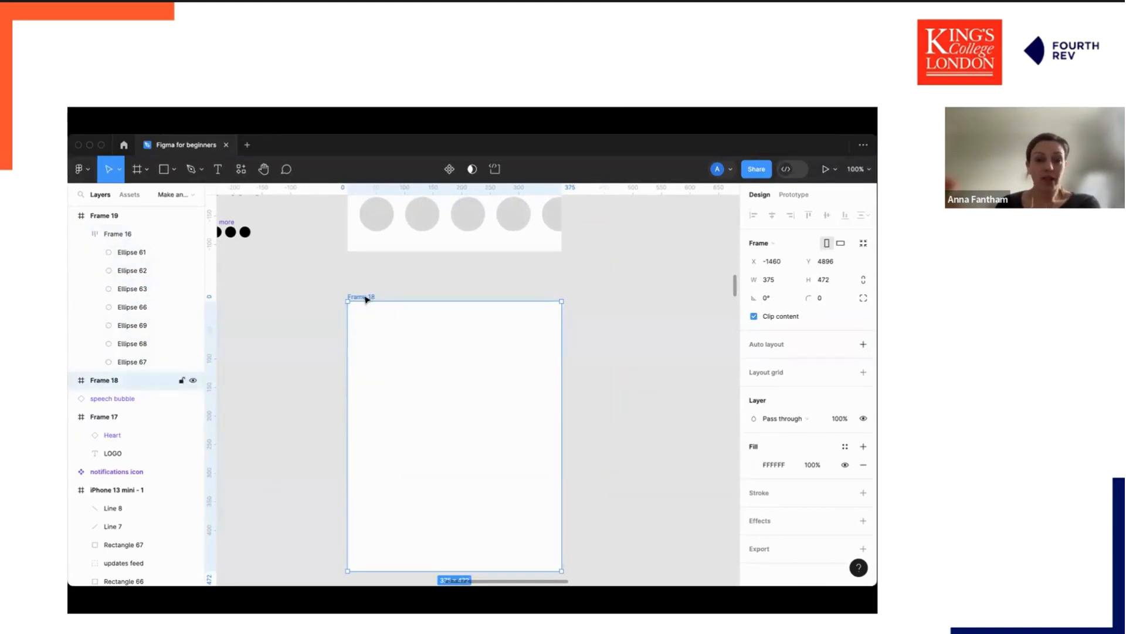
{"action": "left_click", "coordinate": [862, 372]}
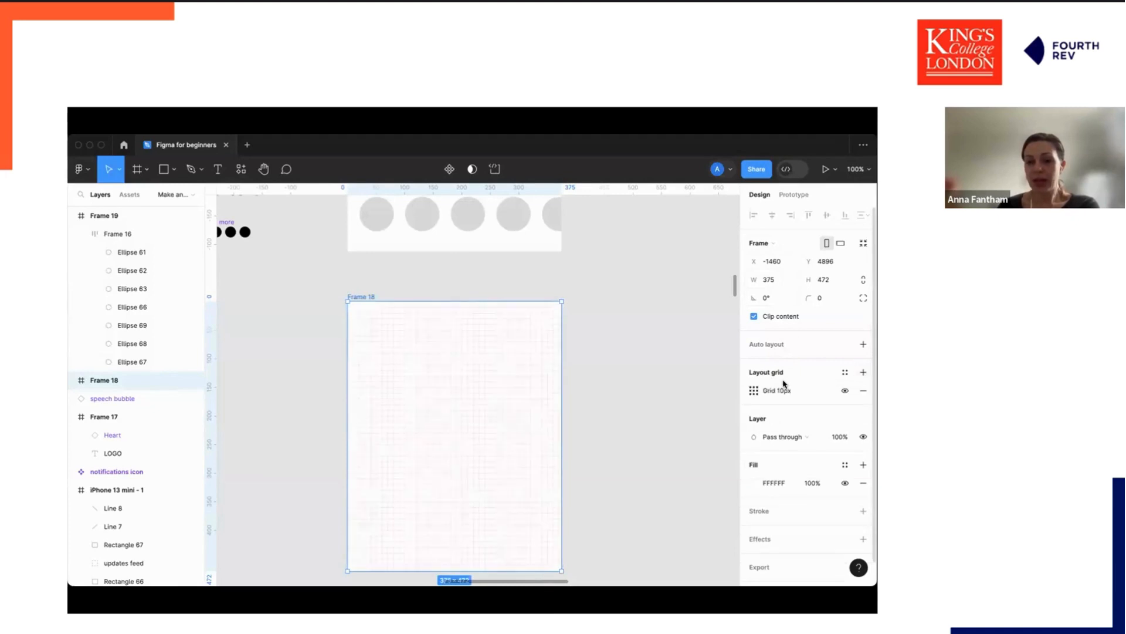
{"action": "left_click", "coordinate": [755, 391]}
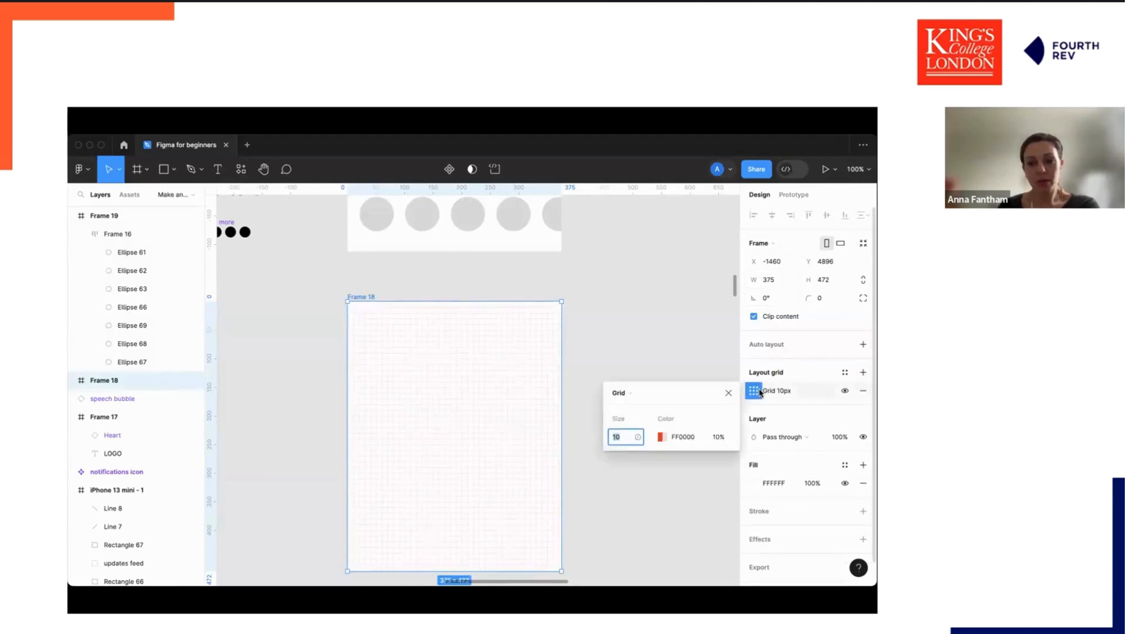
{"action": "key", "text": "Return"}
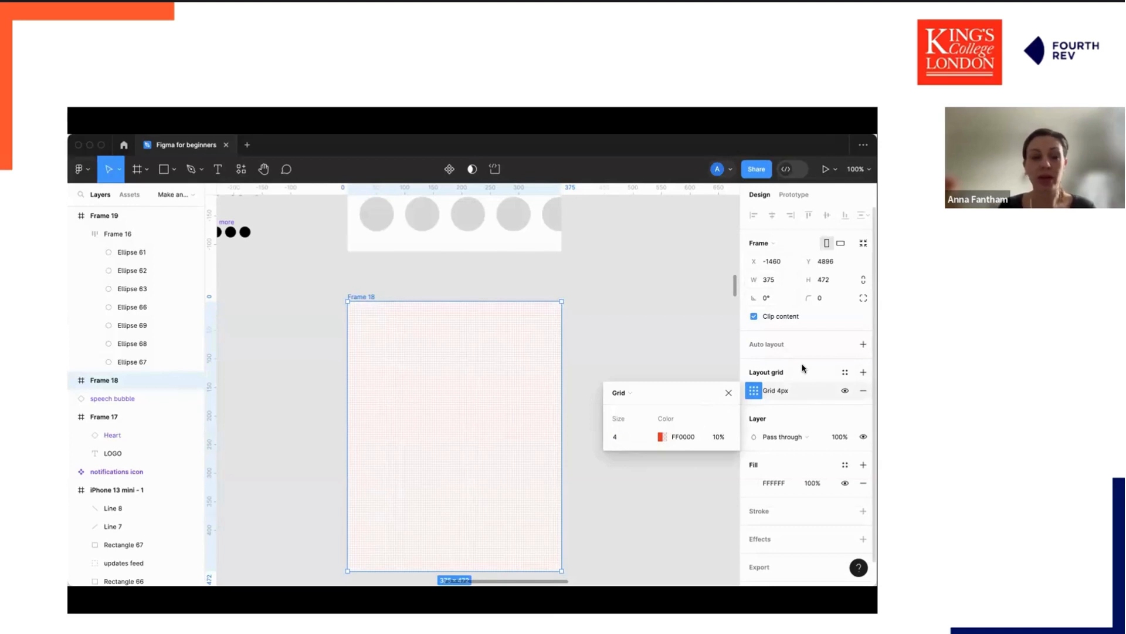
{"action": "left_click", "coordinate": [803, 368]}
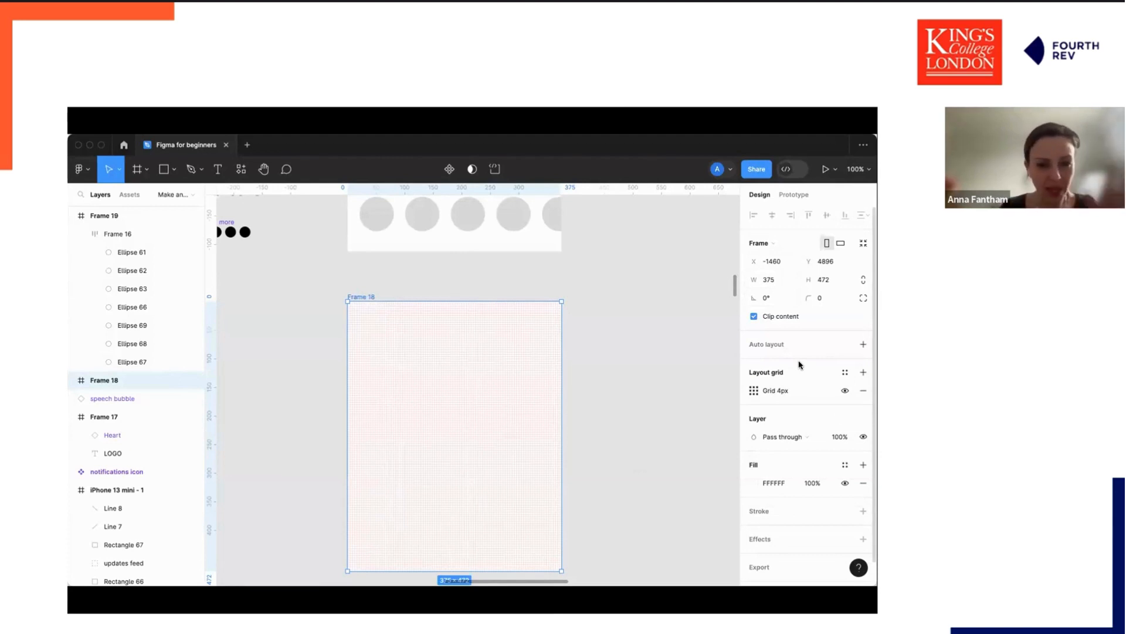
Add a second layout grid to the third frame as 6 columns with a margin of 20.
{"action": "left_click", "coordinate": [863, 371]}
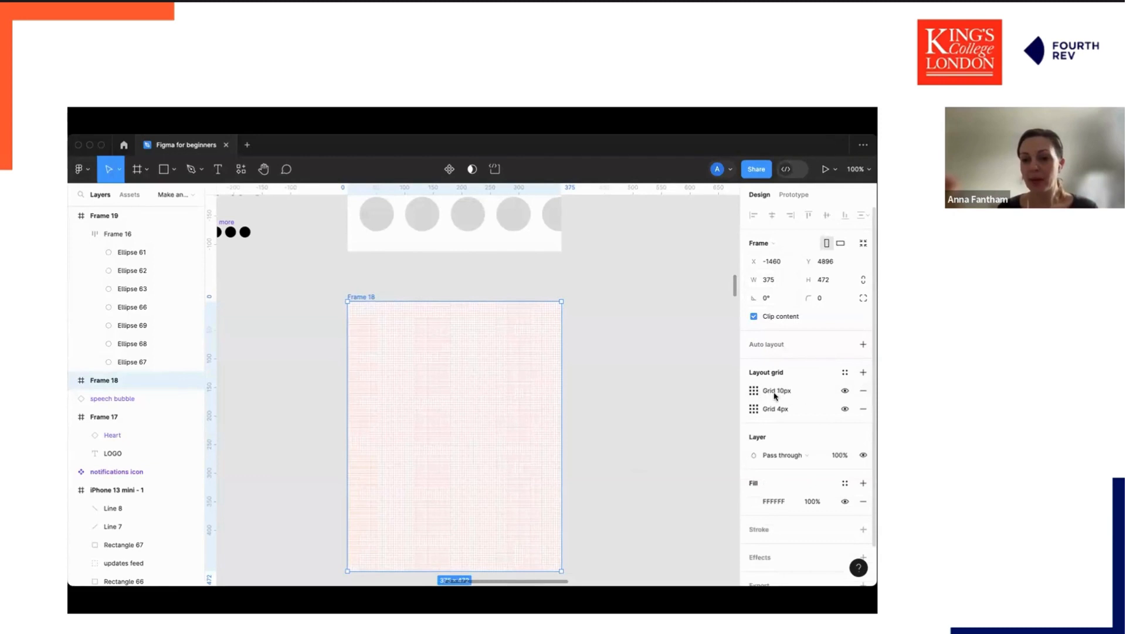
{"action": "left_click", "coordinate": [753, 391]}
{"action": "left_click", "coordinate": [622, 393]}
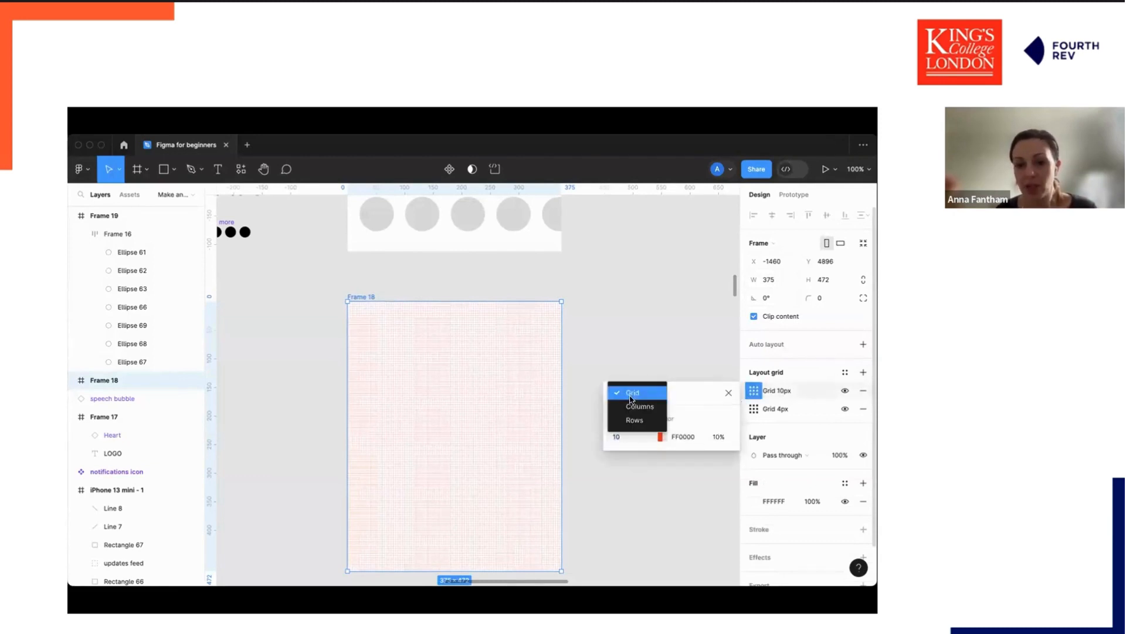
{"action": "left_click", "coordinate": [634, 407]}
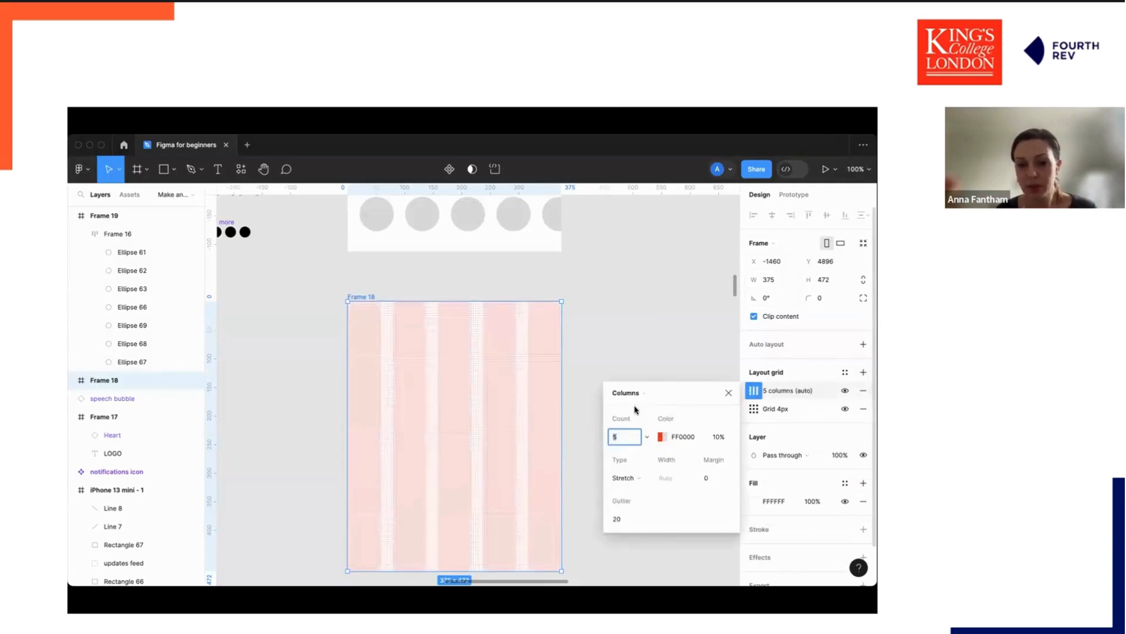
{"action": "type", "text": "6"}
{"action": "key", "text": "Return"}
{"action": "left_click", "coordinate": [713, 479]}
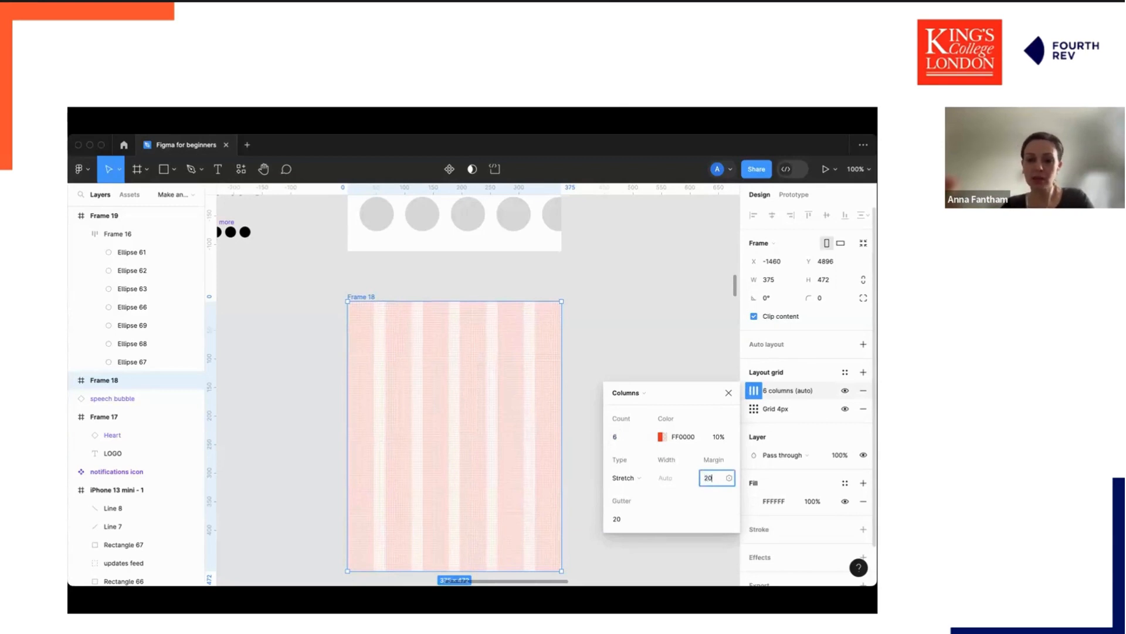
{"action": "type", "text": "20"}
{"action": "key", "text": "Return"}
{"action": "left_click", "coordinate": [605, 332]}
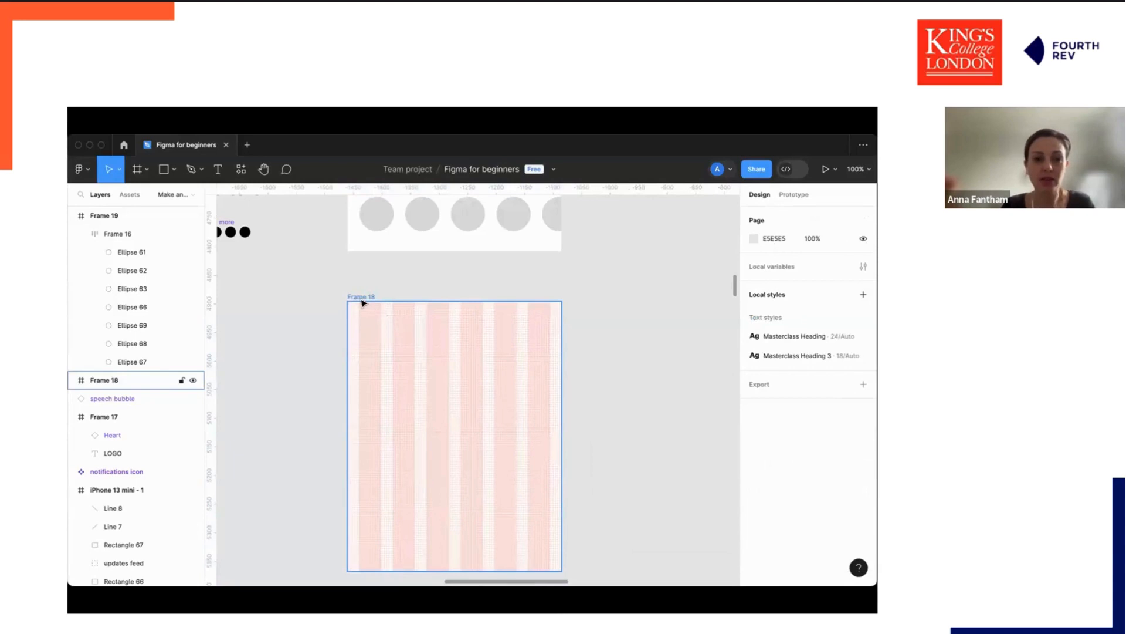
Save the third frame's layout grids as a new grid style named masterclass style.
{"action": "left_click", "coordinate": [372, 332]}
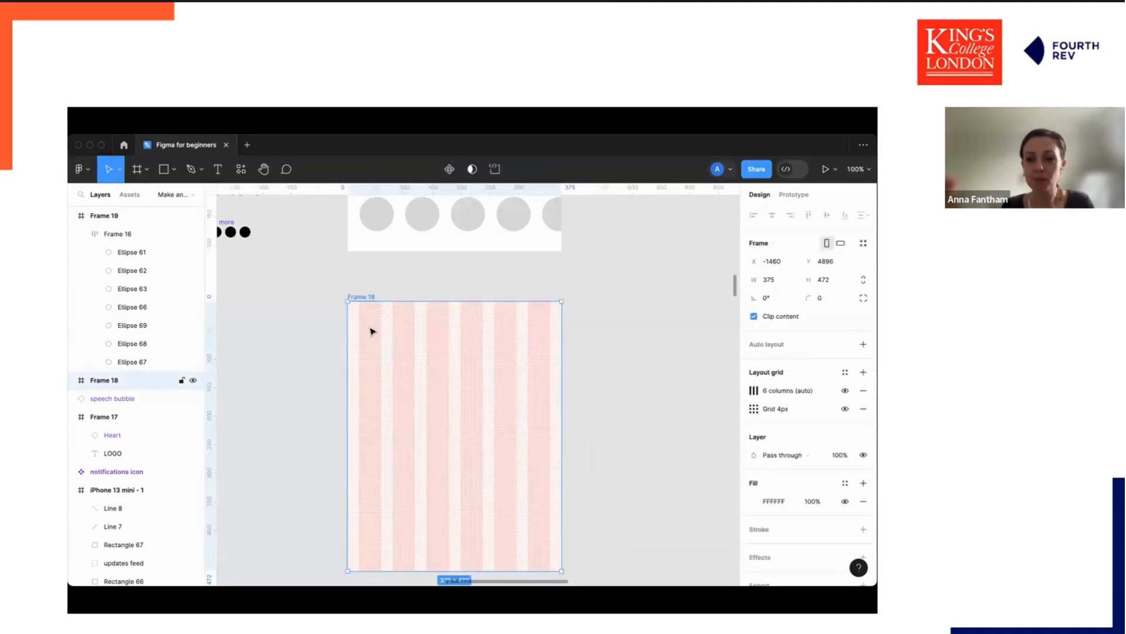
{"action": "left_click", "coordinate": [863, 372]}
{"action": "key", "text": "super+z"}
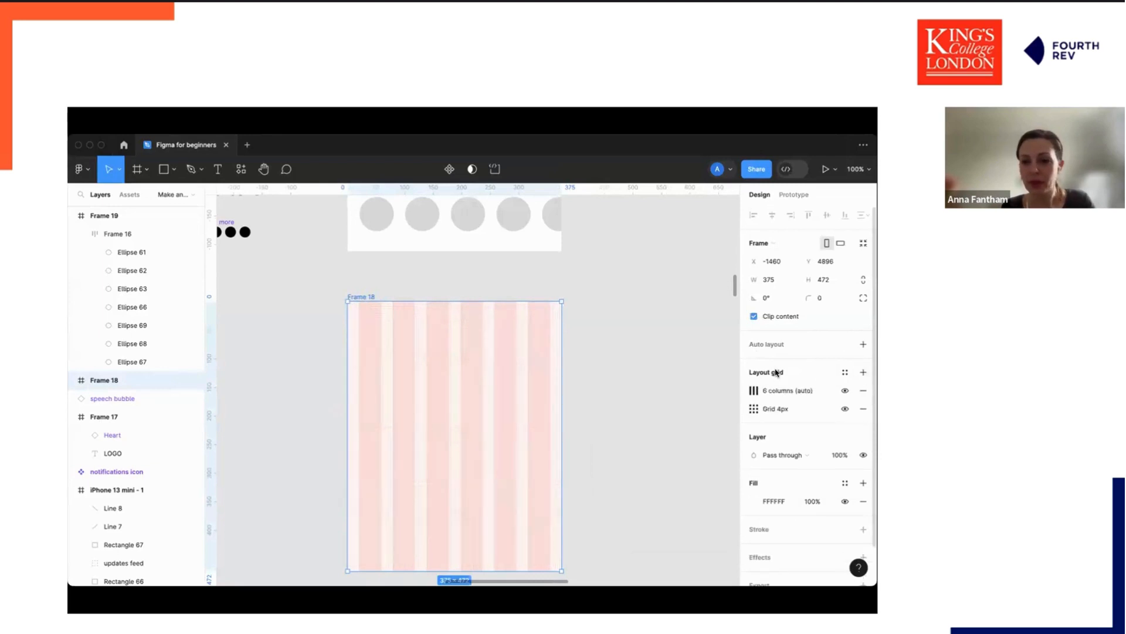
{"action": "left_click", "coordinate": [844, 373]}
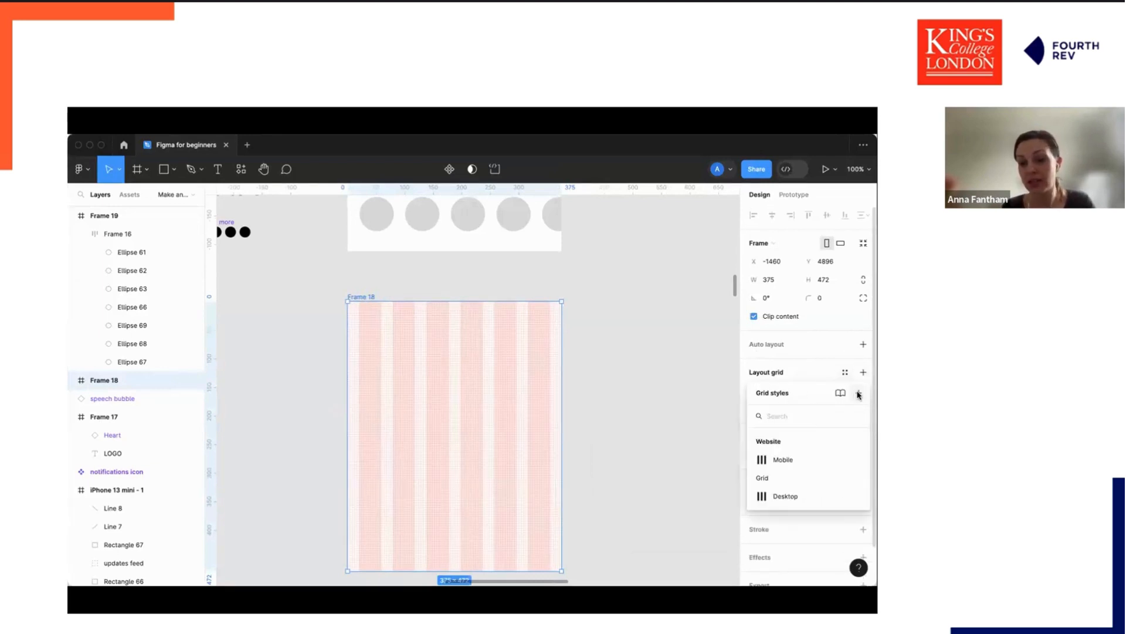
{"action": "left_click", "coordinate": [858, 393]}
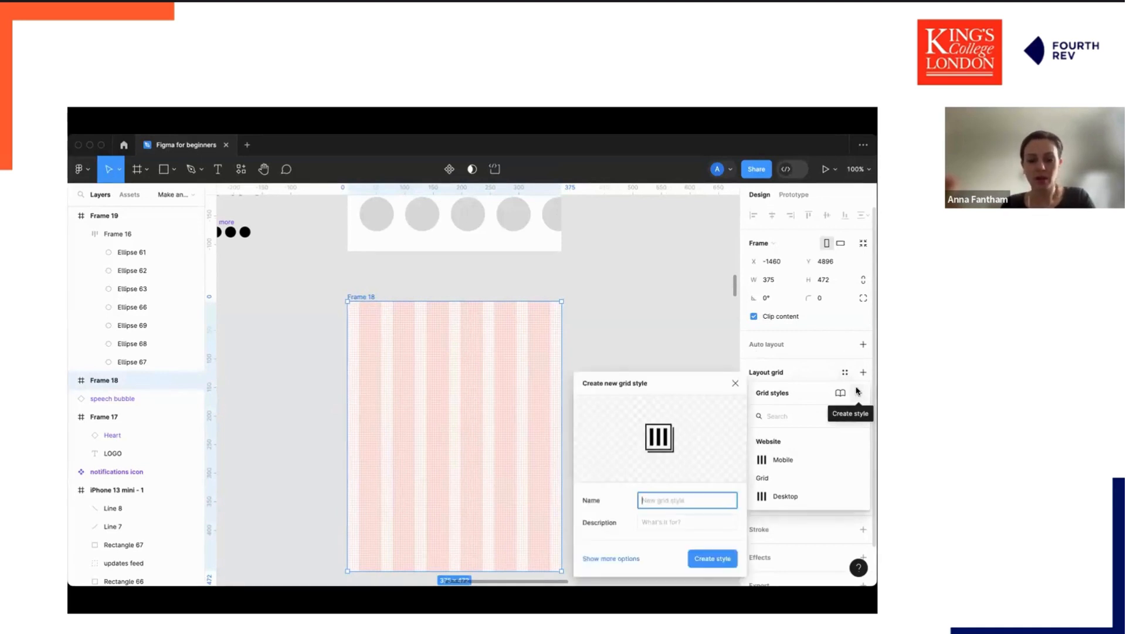
{"action": "type", "text": "maste"}
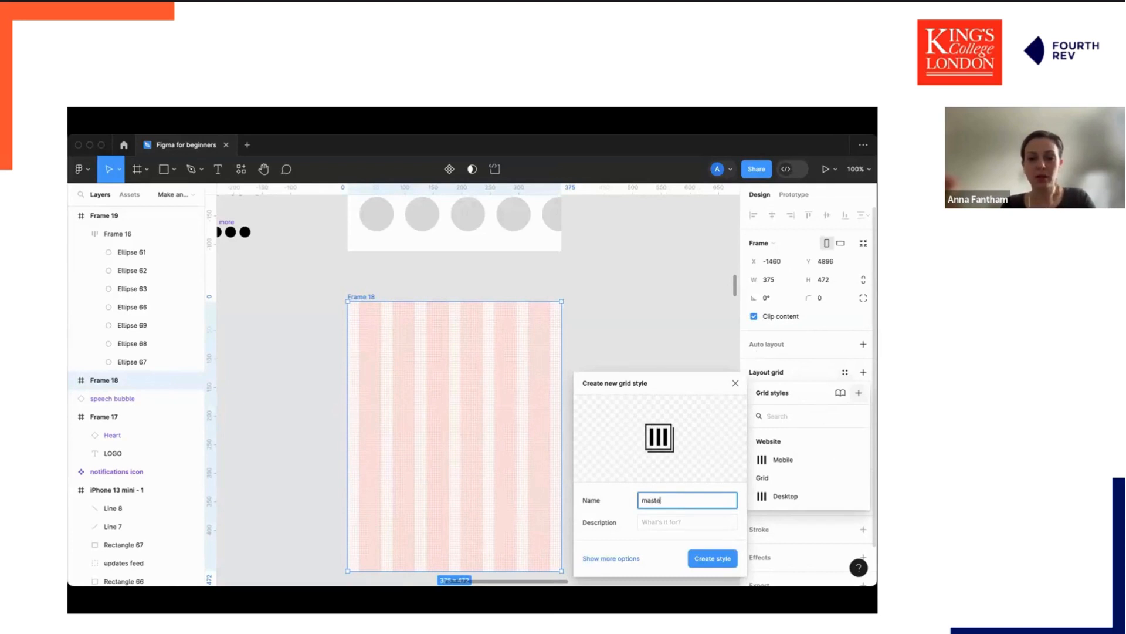
{"action": "type", "text": "rclass style"}
{"action": "key", "text": "Return"}
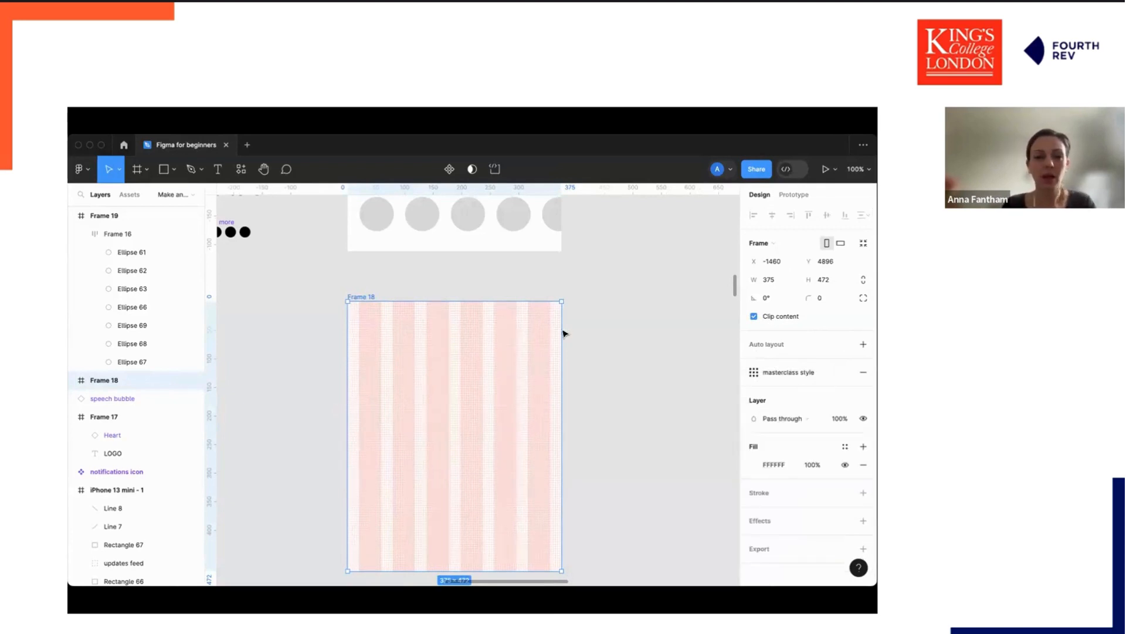
Apply the masterclass style grid to the stories frame.
{"action": "left_click", "coordinate": [364, 264]}
{"action": "scroll", "coordinate": [365, 265], "scroll_direction": "up", "scroll_amount": 2}
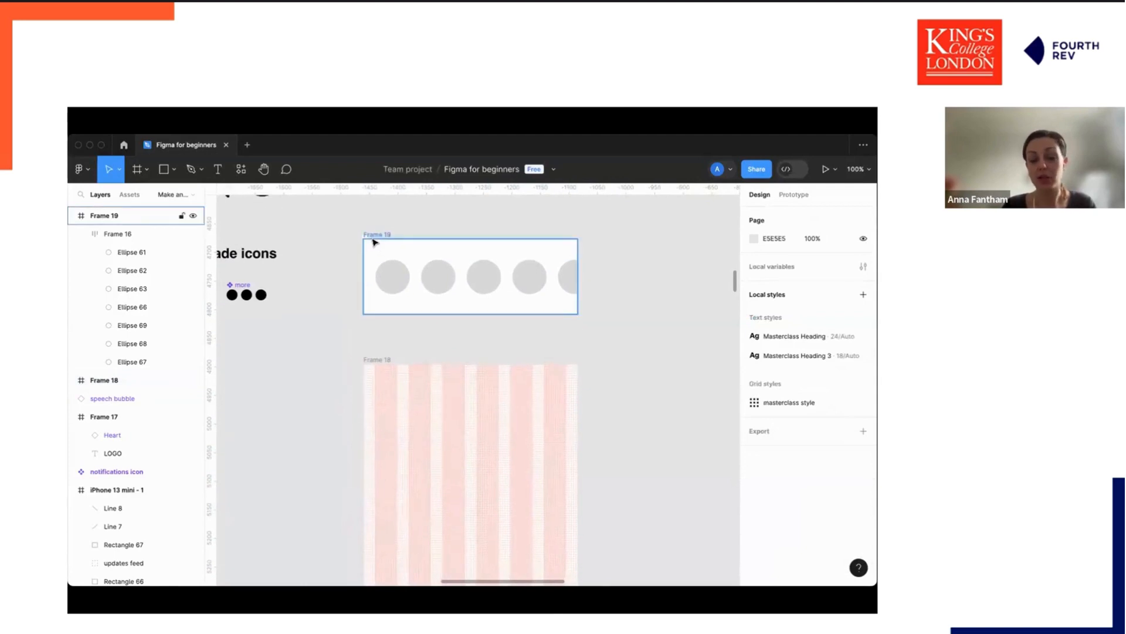
{"action": "left_click", "coordinate": [374, 241]}
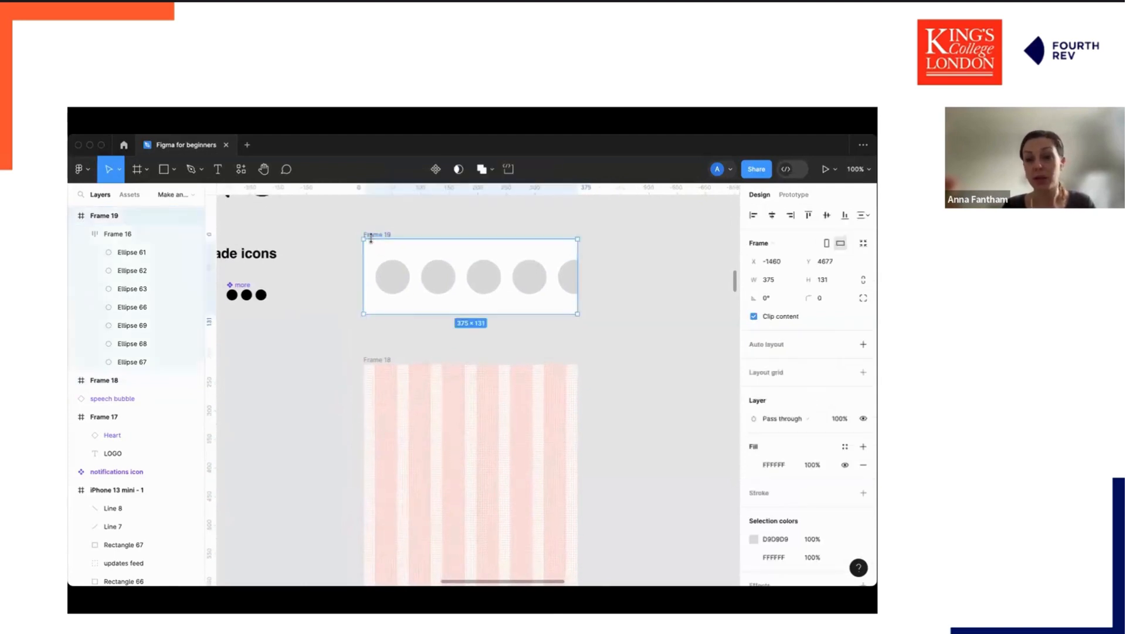
{"action": "left_click", "coordinate": [848, 373]}
{"action": "left_click", "coordinate": [795, 439]}
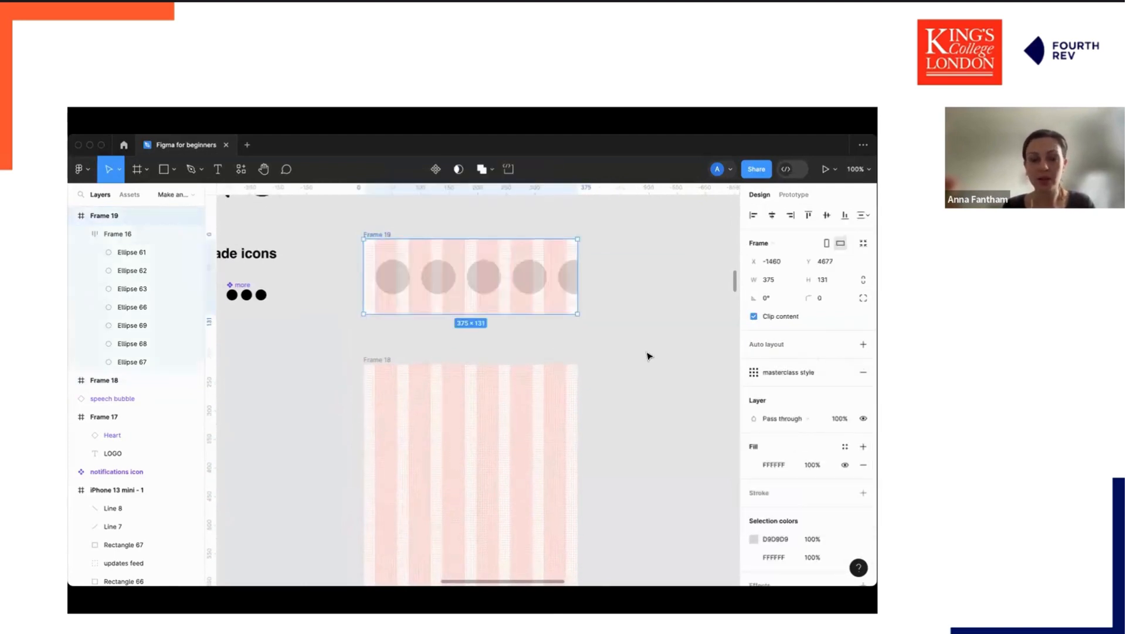
Apply the masterclass style grid to the header frame.
{"action": "scroll", "coordinate": [481, 340], "scroll_direction": "up", "scroll_amount": 6}
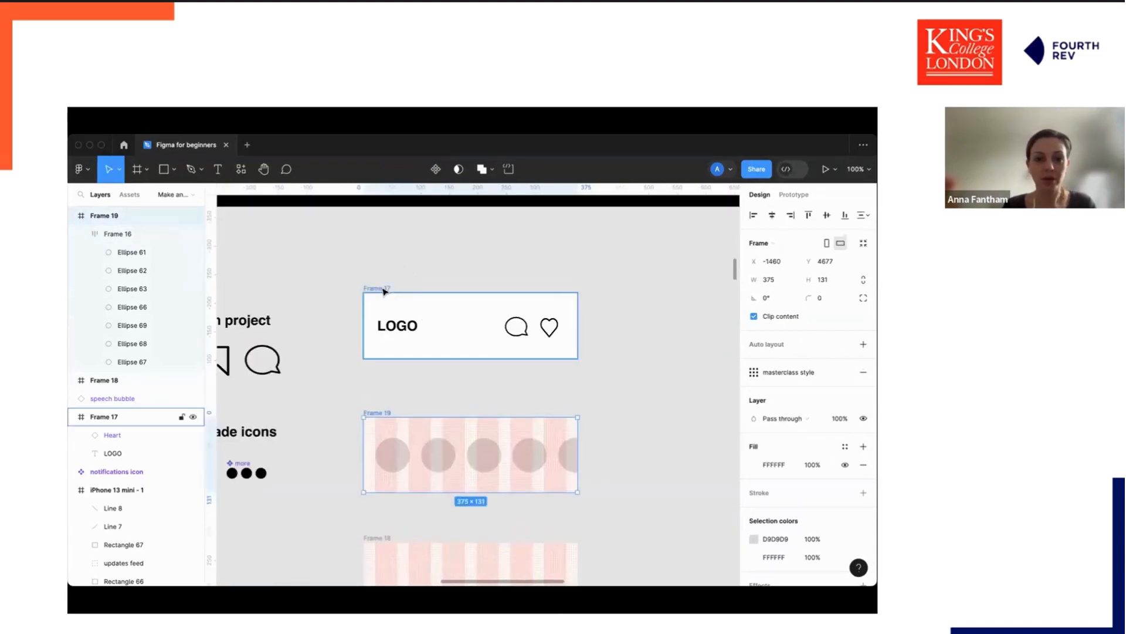
{"action": "left_click", "coordinate": [385, 290]}
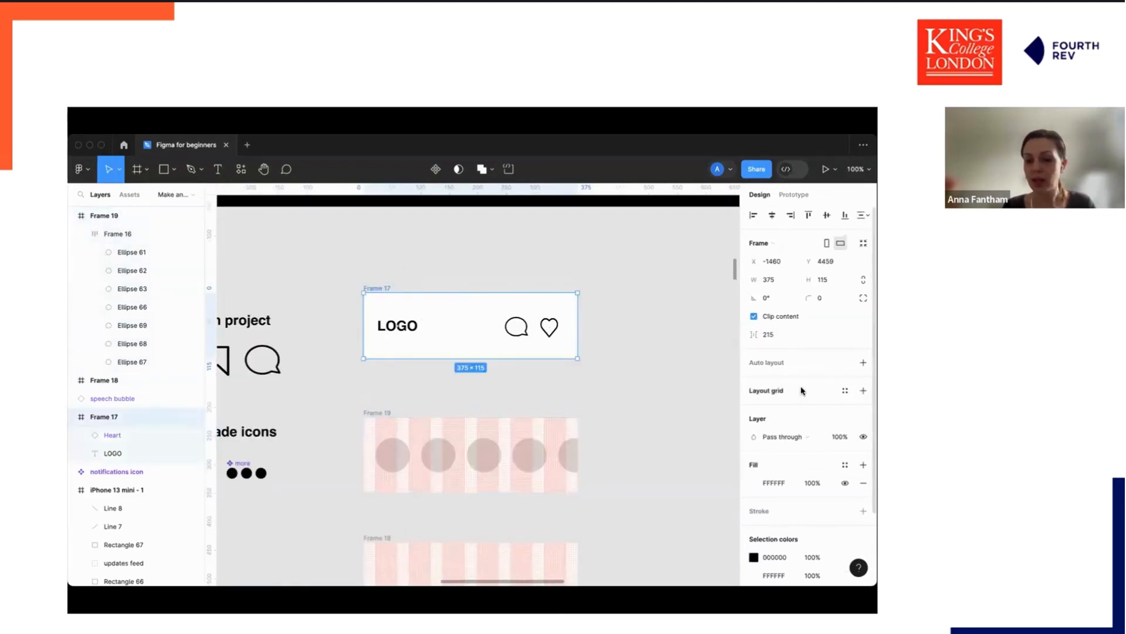
{"action": "left_click", "coordinate": [845, 390]}
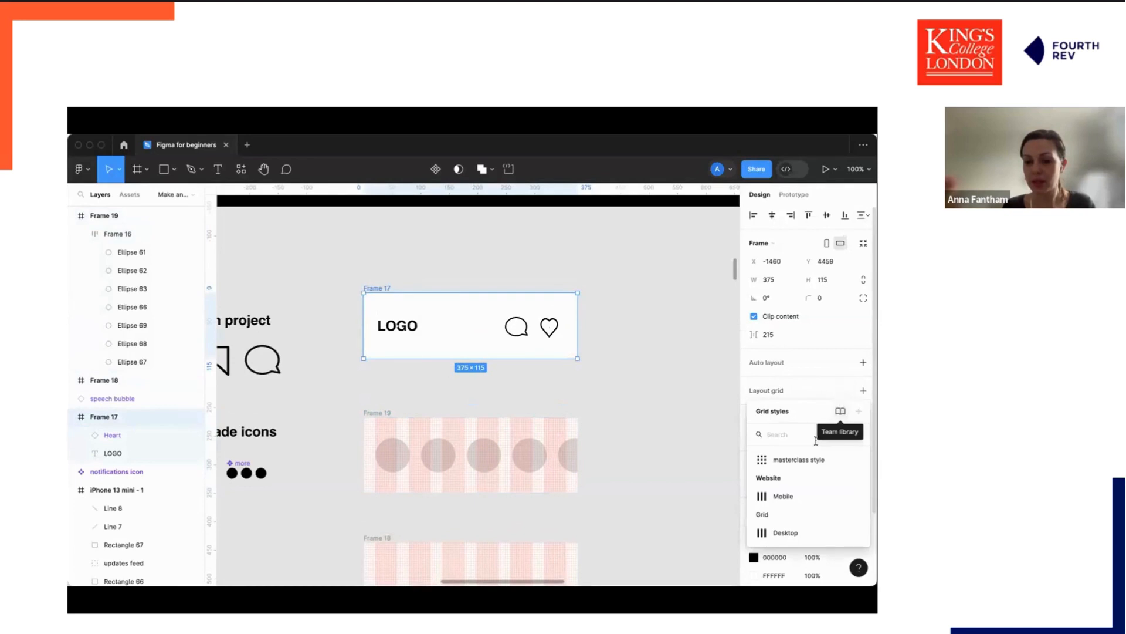
{"action": "left_click", "coordinate": [806, 466]}
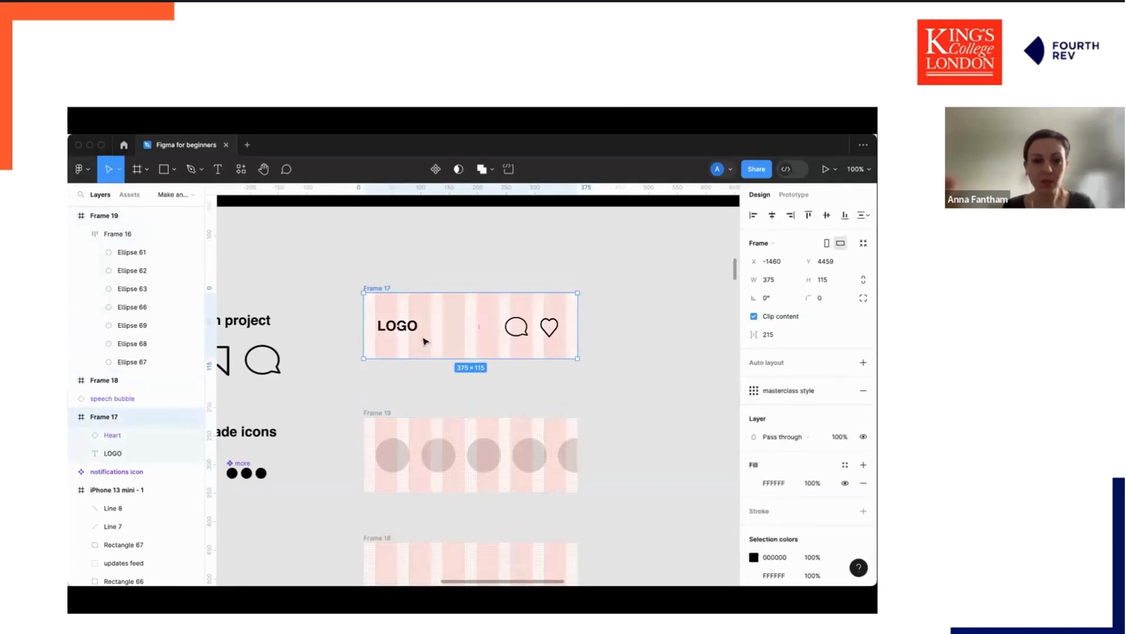
Nudge the logo and header icons to line up with the grid columns.
{"action": "left_click", "coordinate": [423, 380]}
{"action": "left_click_drag", "start_coordinate": [390, 332], "coordinate": [386, 332]}
{"action": "left_click_drag", "start_coordinate": [549, 327], "coordinate": [524, 327]}
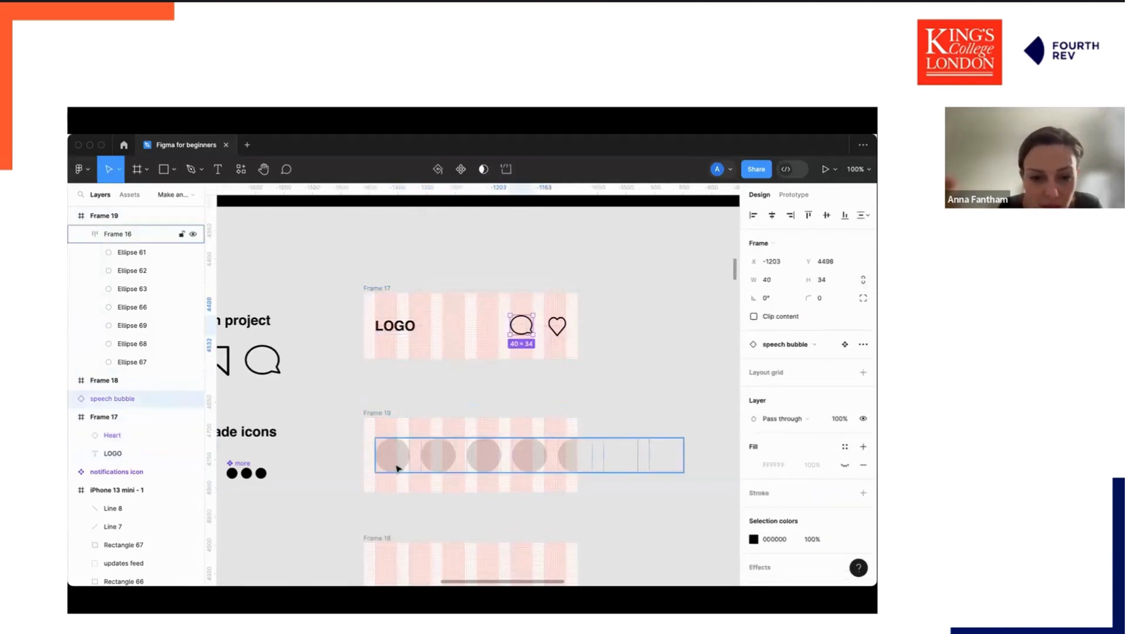
{"action": "left_click", "coordinate": [397, 463]}
{"action": "scroll", "coordinate": [592, 466], "scroll_direction": "down", "scroll_amount": 5}
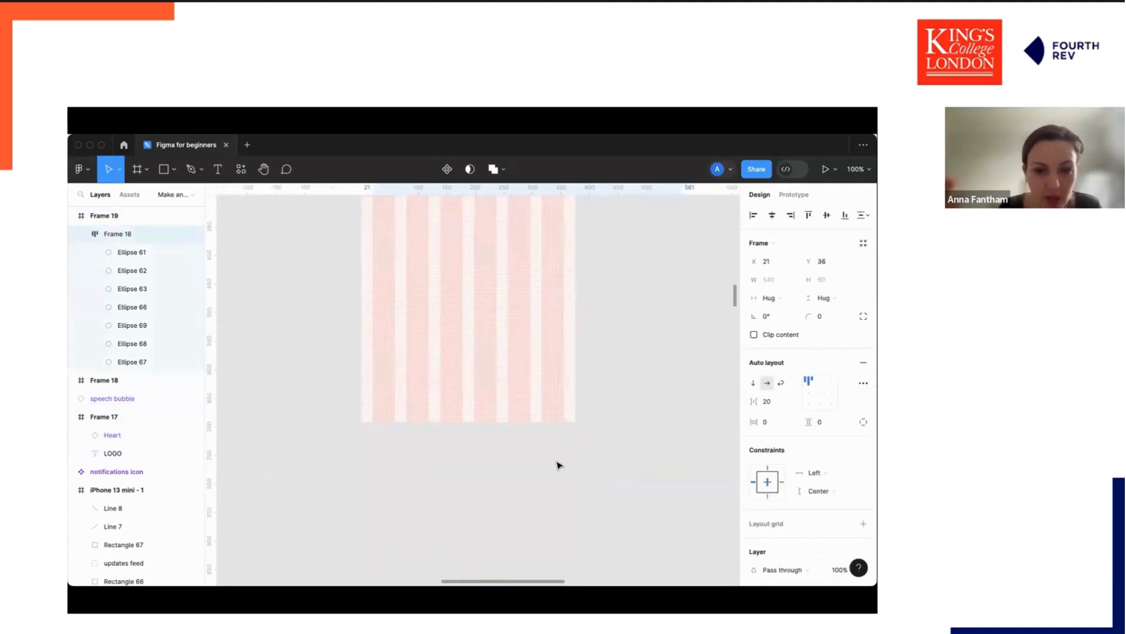
Paste the low-fidelity feed item group into Frame 18 and position it at the top of the frame.
{"action": "scroll", "coordinate": [558, 463], "scroll_direction": "up", "scroll_amount": 2}
{"action": "left_click", "coordinate": [448, 442]}
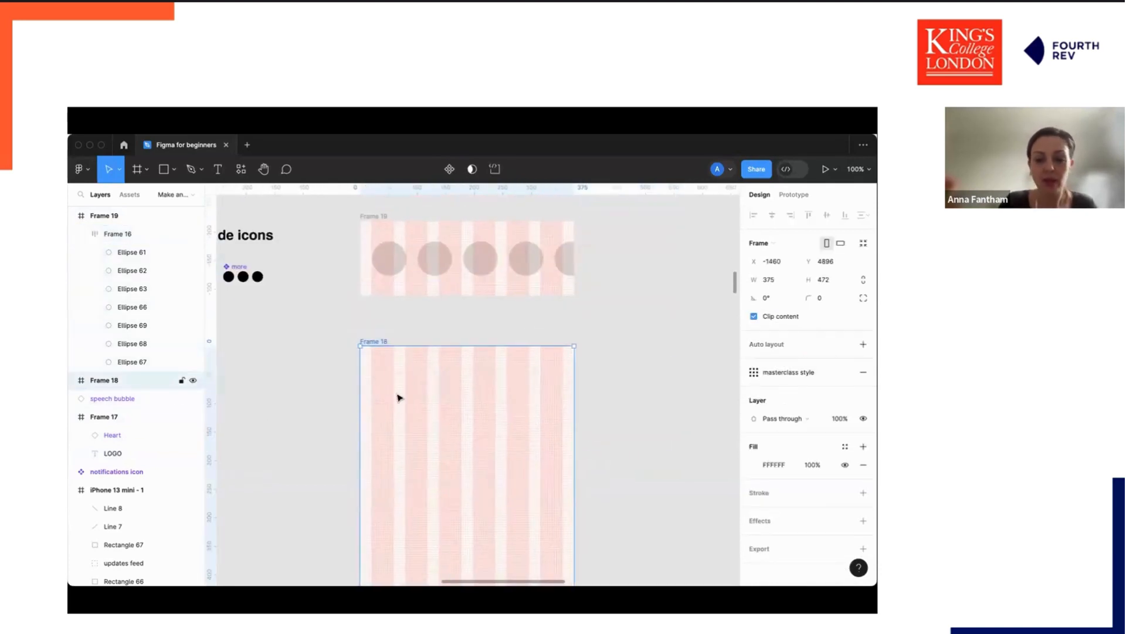
{"action": "scroll", "coordinate": [397, 395], "scroll_direction": "down", "scroll_amount": 5}
{"action": "scroll", "coordinate": [397, 394], "scroll_direction": "left", "scroll_amount": 2}
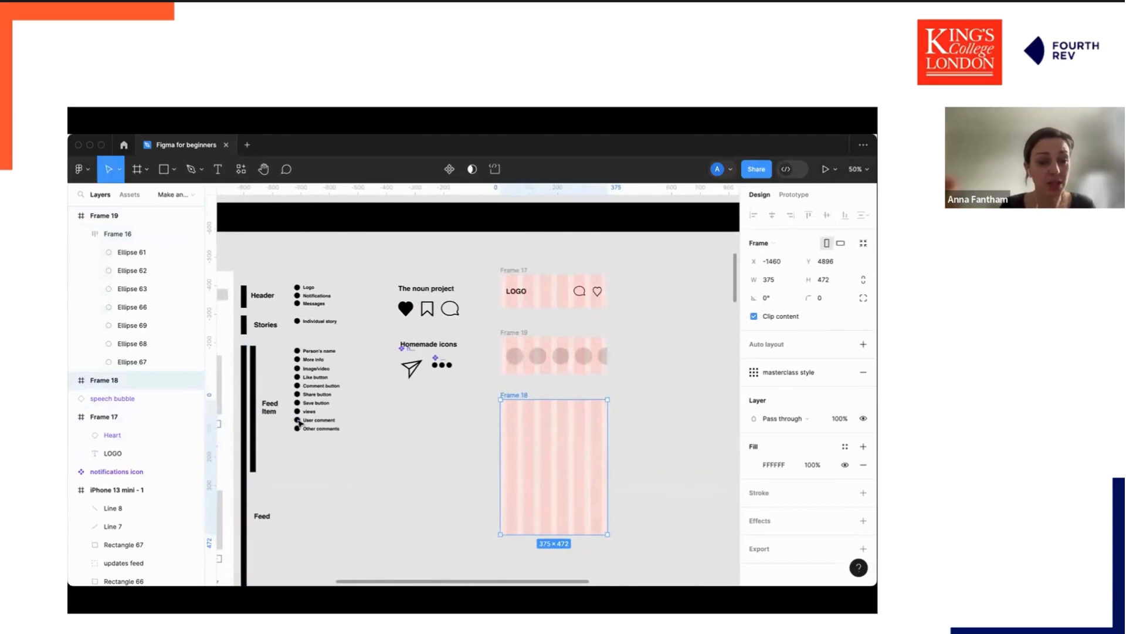
{"action": "scroll", "coordinate": [242, 349], "scroll_direction": "left", "scroll_amount": 5}
{"action": "scroll", "coordinate": [299, 423], "scroll_direction": "right", "scroll_amount": 2}
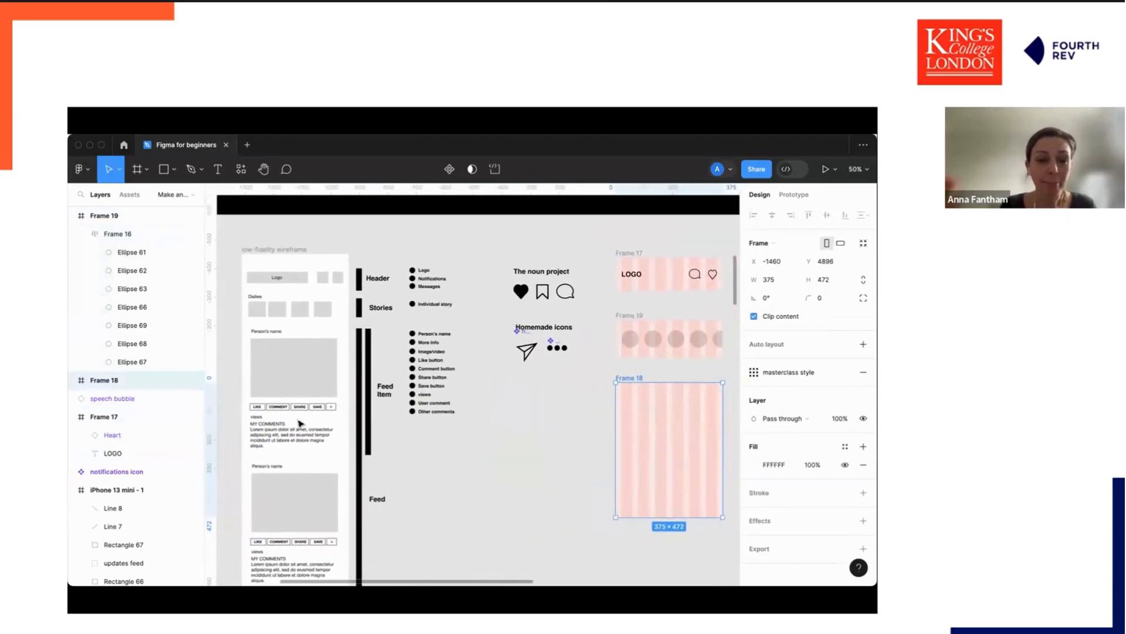
{"action": "left_click", "coordinate": [280, 337]}
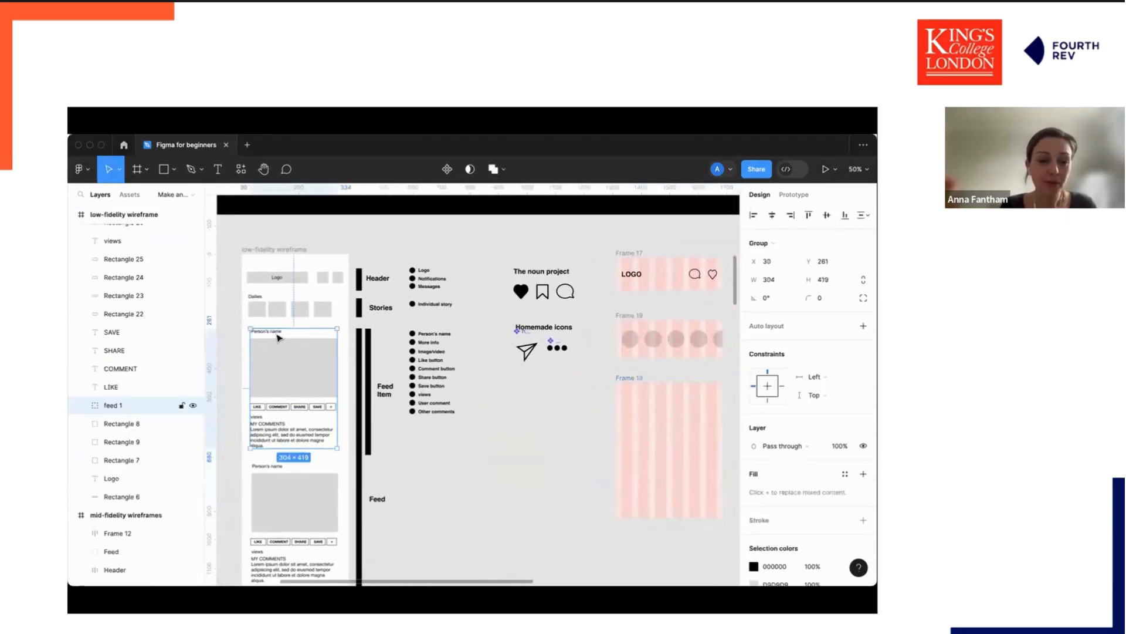
{"action": "left_click", "coordinate": [631, 394]}
{"action": "scroll", "coordinate": [629, 394], "scroll_direction": "right", "scroll_amount": 4}
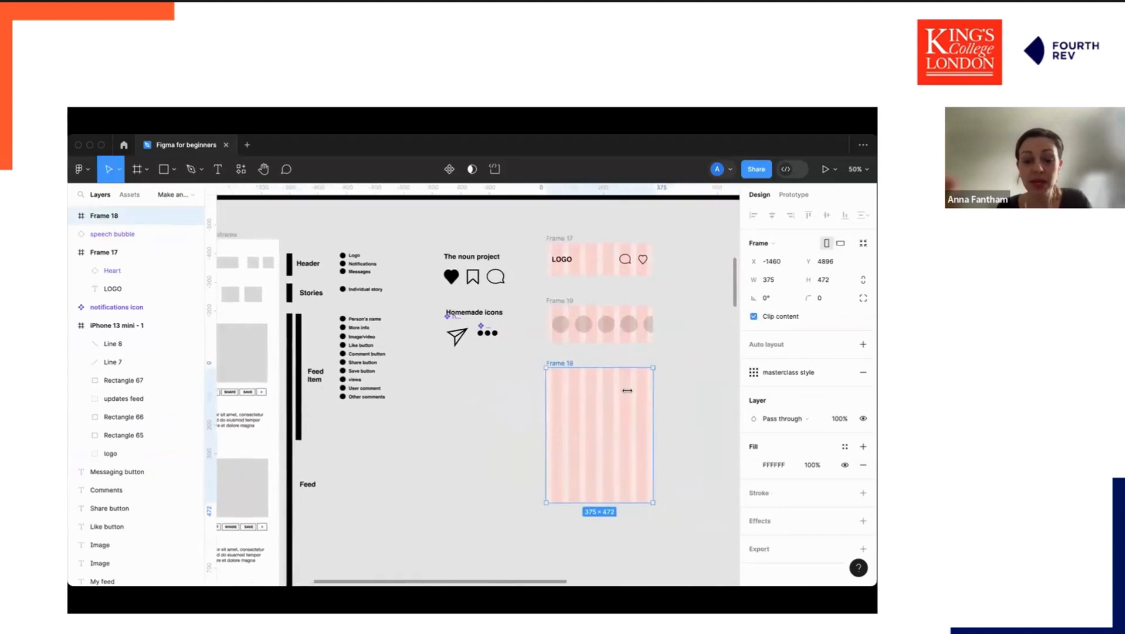
{"action": "key", "text": "super+v"}
{"action": "left_click_drag", "start_coordinate": [562, 484], "coordinate": [558, 420]}
{"action": "left_click", "coordinate": [658, 432]}
{"action": "key", "text": "super+plus"}
{"action": "scroll", "coordinate": [703, 460], "scroll_direction": "right", "scroll_amount": 2}
{"action": "double_click", "coordinate": [608, 415]}
{"action": "scroll", "coordinate": [606, 416], "scroll_direction": "right", "scroll_amount": 1}
{"action": "left_click_drag", "start_coordinate": [606, 416], "coordinate": [681, 399]}
{"action": "left_click_drag", "start_coordinate": [504, 334], "coordinate": [503, 338]}
{"action": "scroll", "coordinate": [516, 517], "scroll_direction": "down", "scroll_amount": 2}
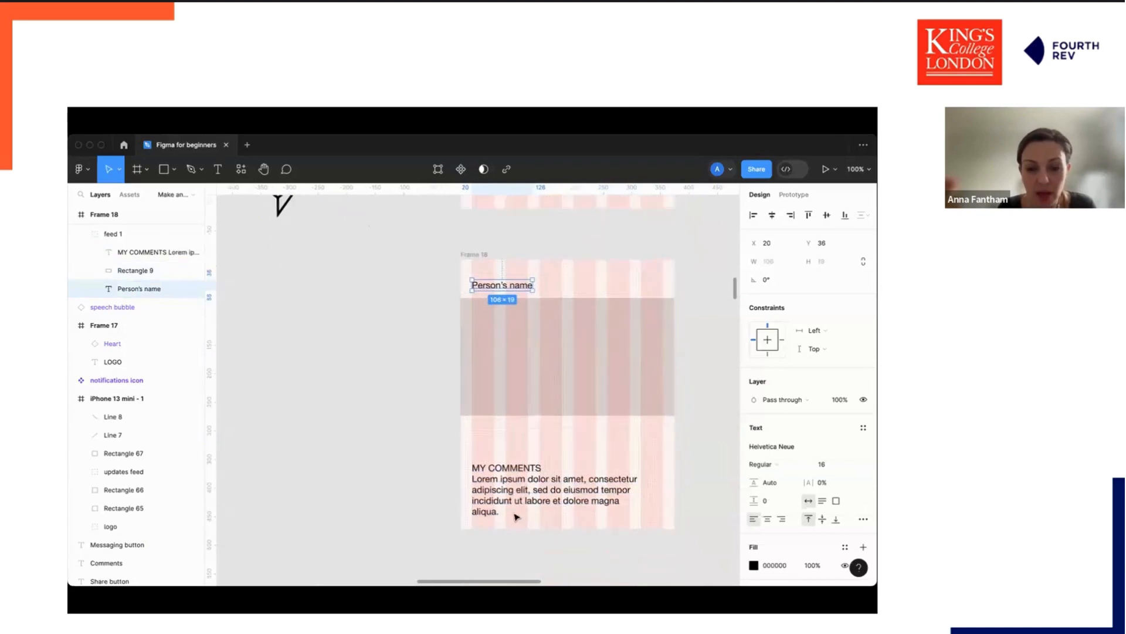
Cut the MY COMMENTS heading out of the comment paragraph text.
{"action": "left_click", "coordinate": [505, 455]}
{"action": "left_click_drag", "start_coordinate": [509, 469], "coordinate": [456, 441]}
{"action": "double_click", "coordinate": [510, 444]}
{"action": "left_click", "coordinate": [529, 443]}
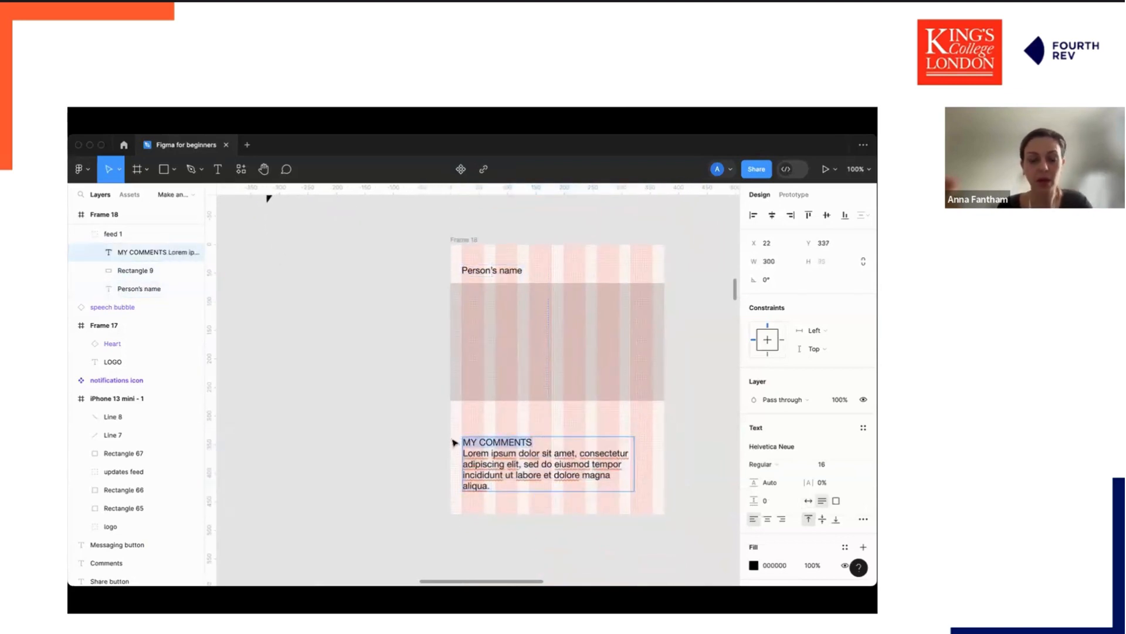
{"action": "key", "text": "super+x"}
{"action": "left_click", "coordinate": [498, 405]}
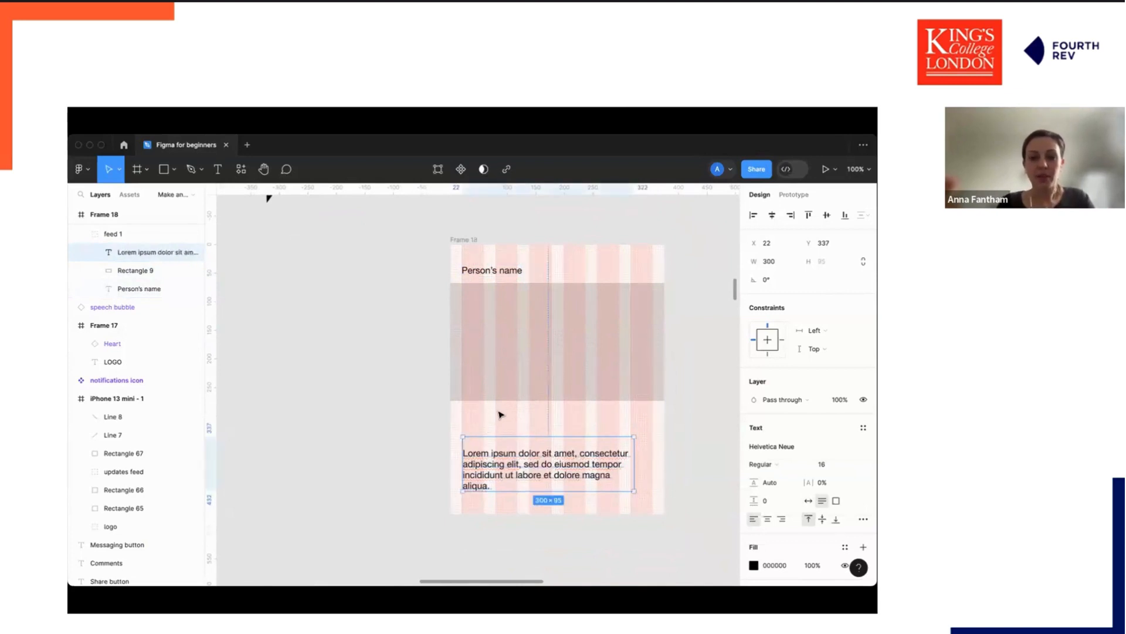
Add a new text label reading My comments above the comment paragraph.
{"action": "key", "text": "t"}
{"action": "left_click", "coordinate": [467, 419]}
{"action": "type", "text": "M"}
{"action": "type", "text": "y o"}
{"action": "type", "text": "comments"}
{"action": "key", "text": "Escape"}
{"action": "left_click_drag", "start_coordinate": [484, 423], "coordinate": [477, 417]}
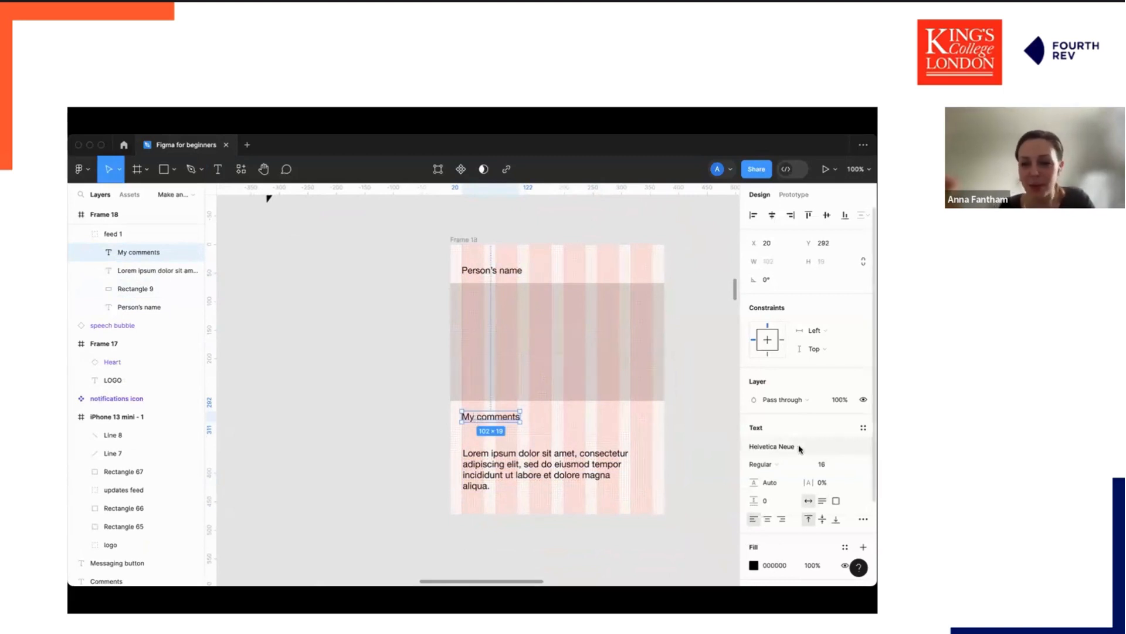
Set the My comments label to Bold weight at size 18.
{"action": "left_click", "coordinate": [801, 464]}
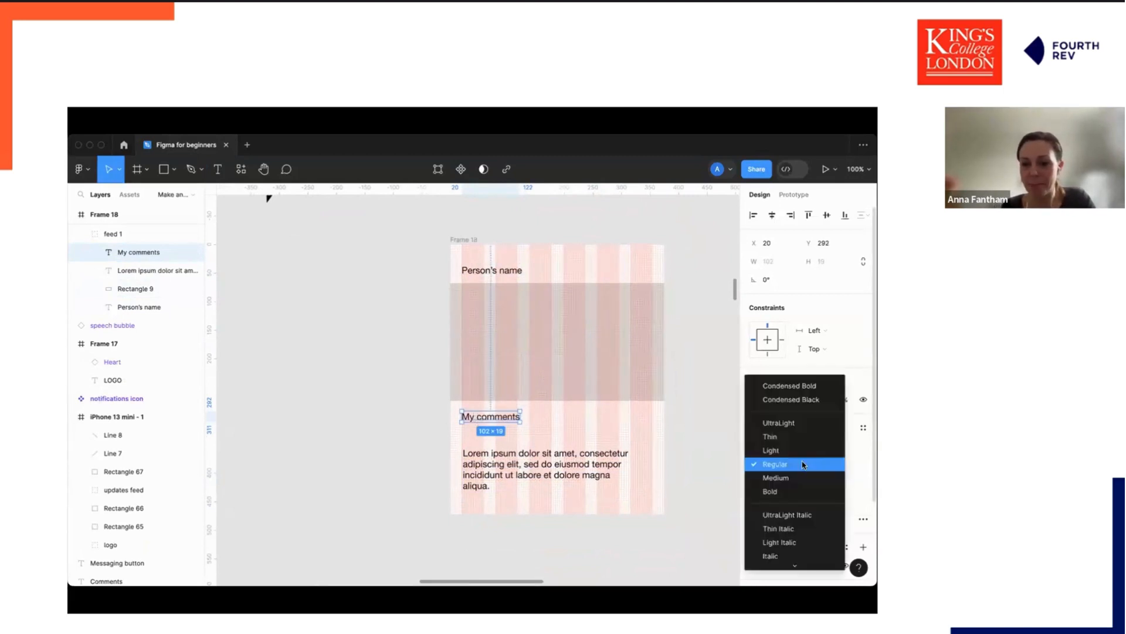
{"action": "left_click", "coordinate": [789, 496]}
{"action": "left_click", "coordinate": [833, 464]}
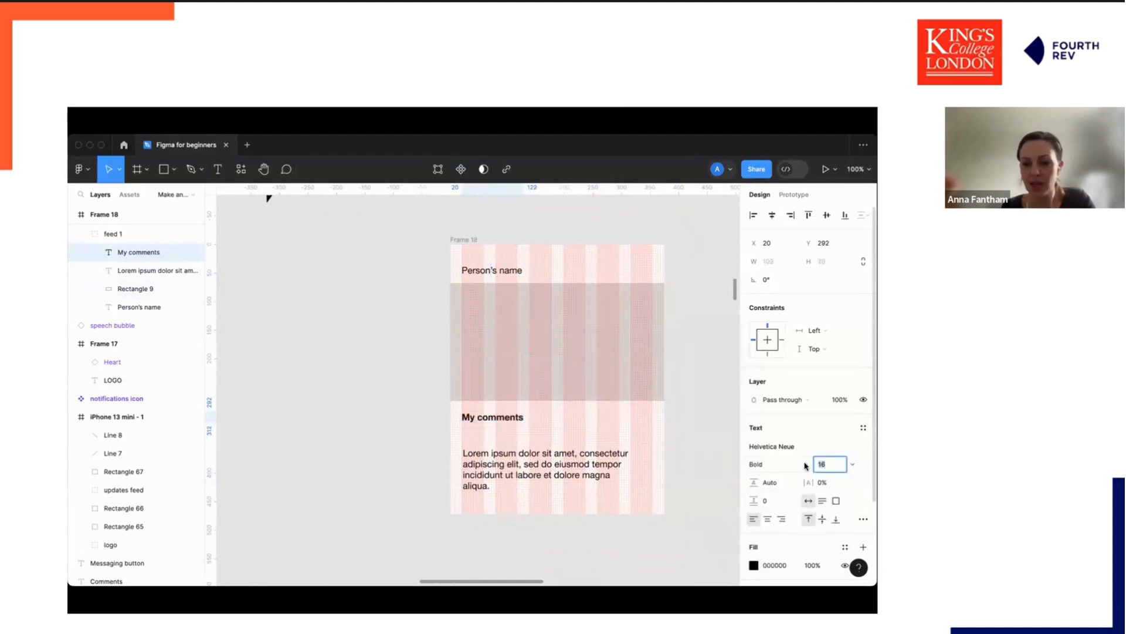
{"action": "type", "text": "18"}
{"action": "key", "text": "Return"}
{"action": "key", "text": "Escape"}
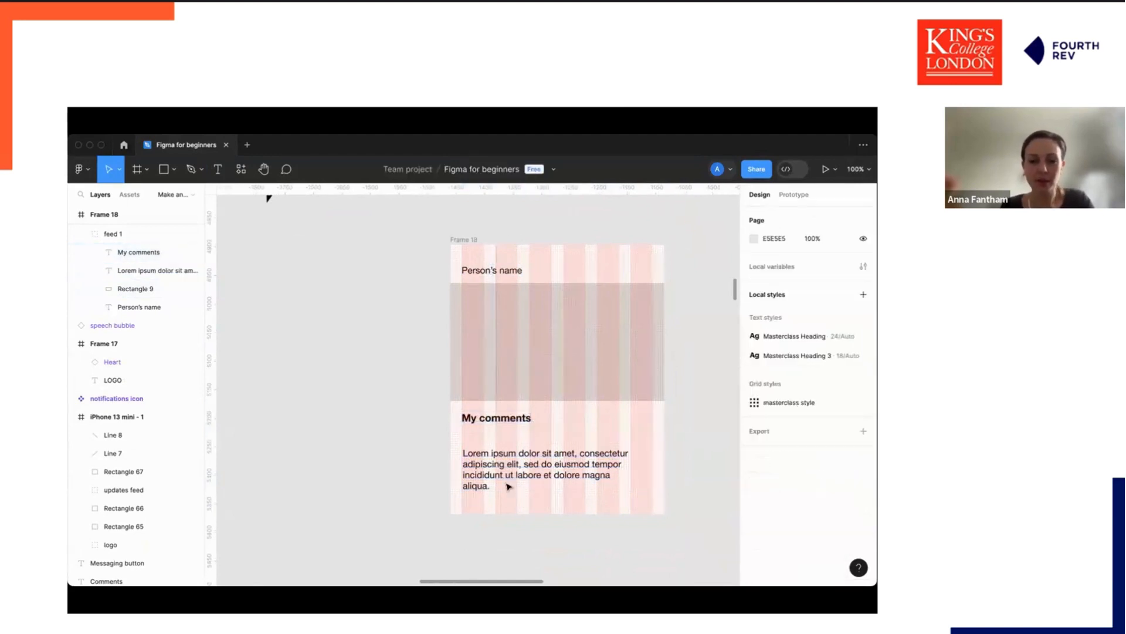
Move the comment paragraph up directly beneath the My comments label.
{"action": "left_click", "coordinate": [497, 421]}
{"action": "left_click", "coordinate": [506, 474]}
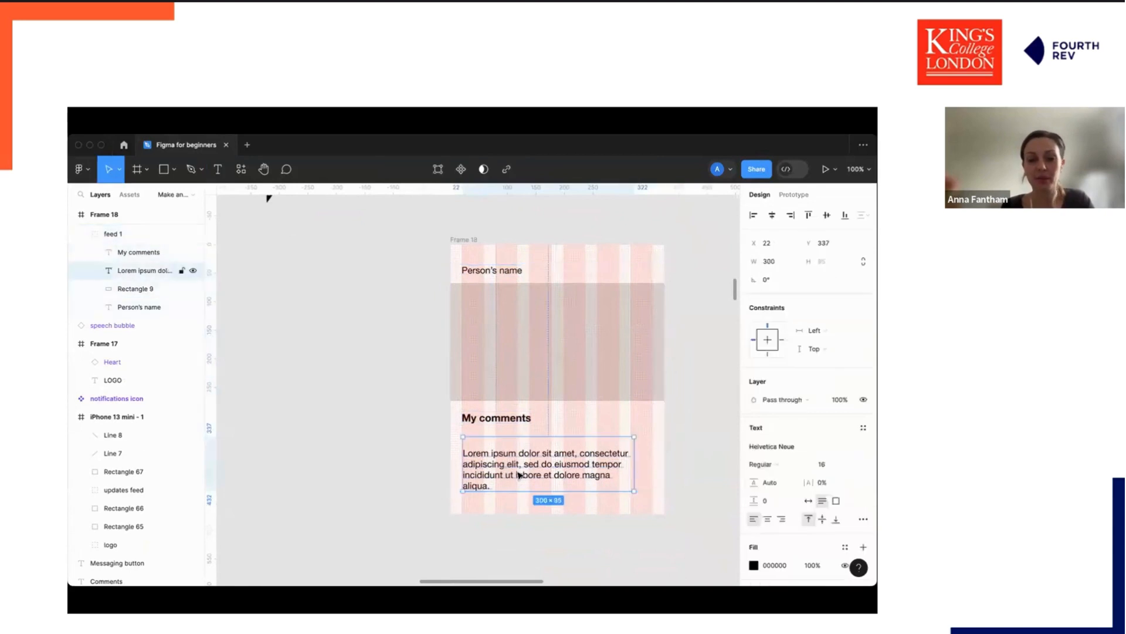
{"action": "left_click_drag", "start_coordinate": [519, 472], "coordinate": [516, 454]}
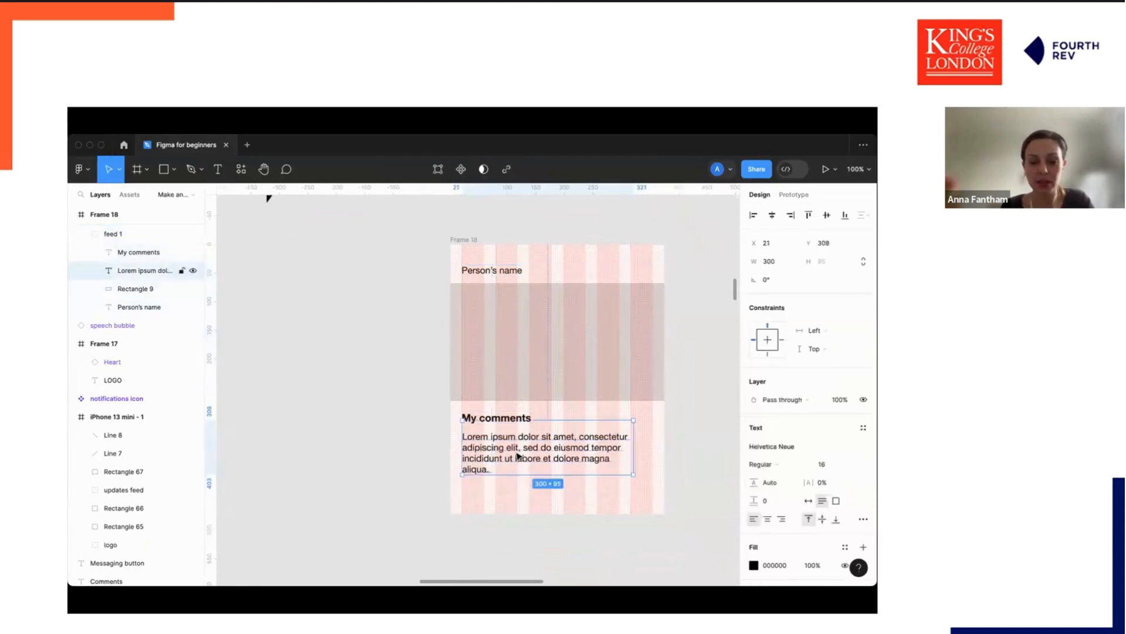
{"action": "double_click", "coordinate": [516, 452]}
{"action": "left_click", "coordinate": [545, 439]}
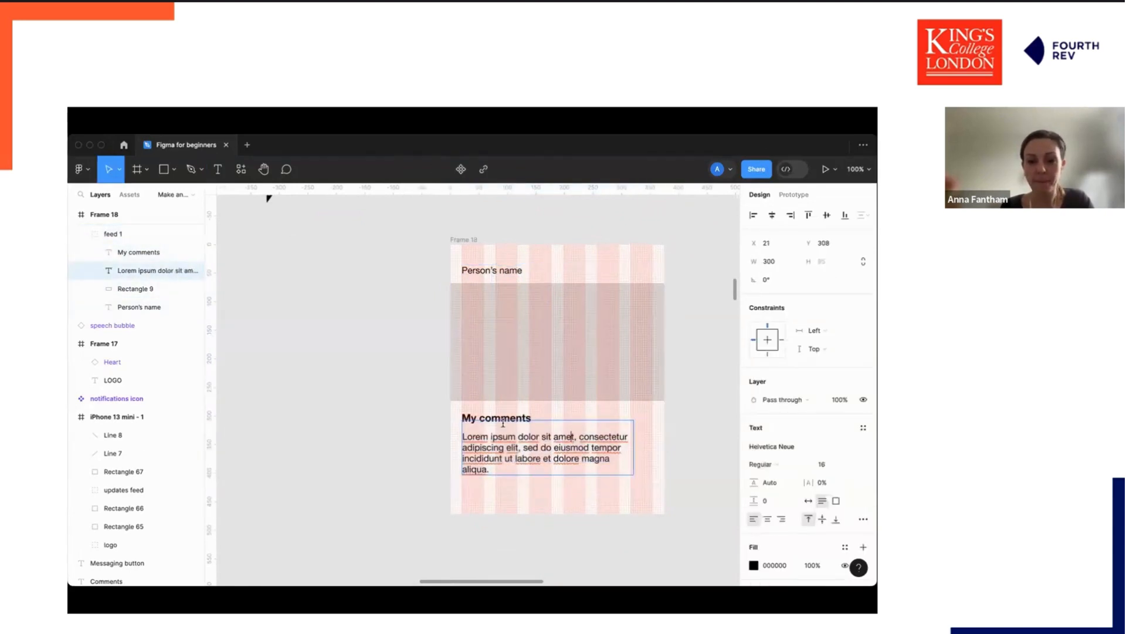
{"action": "left_click", "coordinate": [730, 436]}
Replace the Person's name placeholder text with the presenter's first name.
{"action": "left_click", "coordinate": [485, 422]}
{"action": "double_click", "coordinate": [491, 269]}
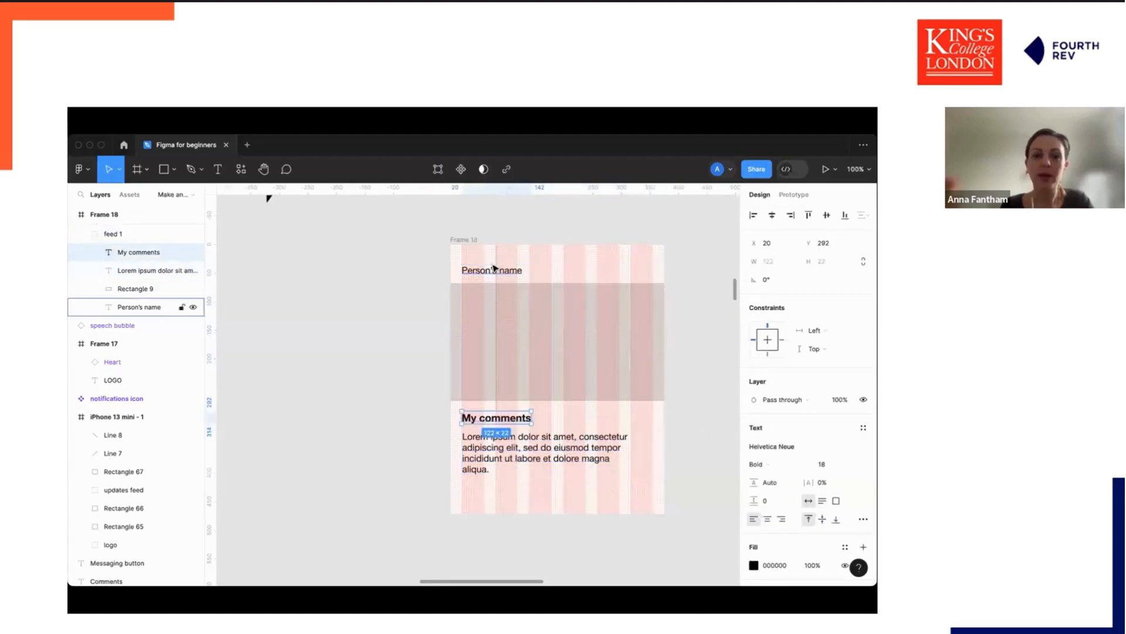
{"action": "type", "text": "Anna"}
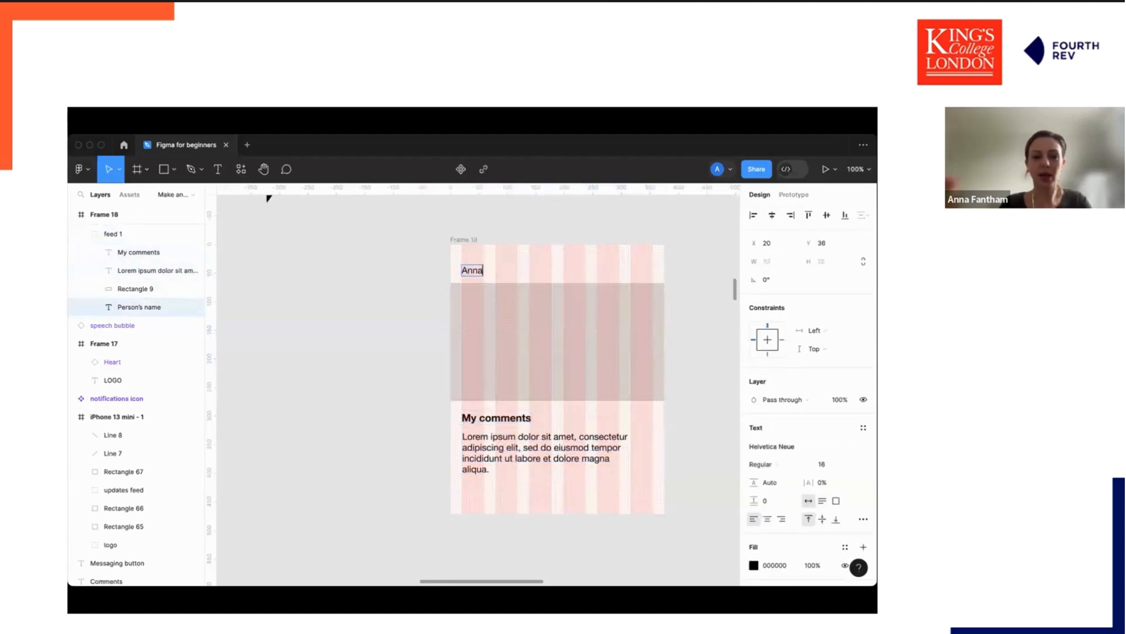
{"action": "key", "text": "Escape"}
Shift the name right and draw a circle avatar beside it, setting its height to 40.
{"action": "mouse_move", "coordinate": [478, 276]}
{"action": "left_mouse_down"}
{"action": "mouse_move", "coordinate": [511, 277]}
{"action": "mouse_move", "coordinate": [476, 269]}
{"action": "mouse_move", "coordinate": [487, 278]}
{"action": "left_mouse_up"}
{"action": "key", "text": "o"}
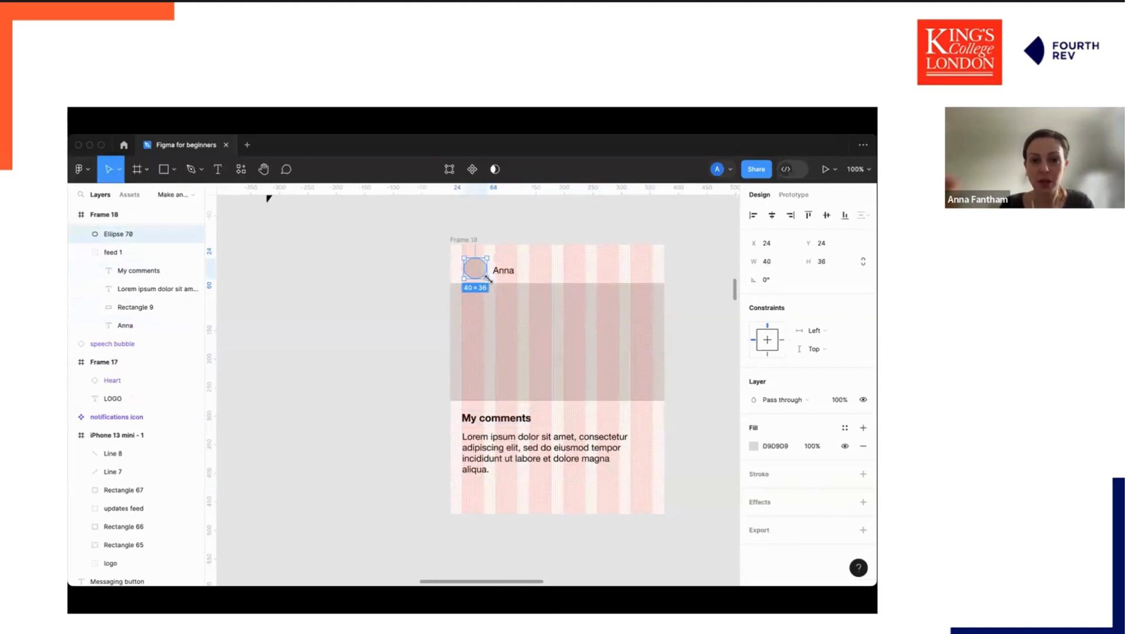
{"action": "left_click", "coordinate": [805, 259]}
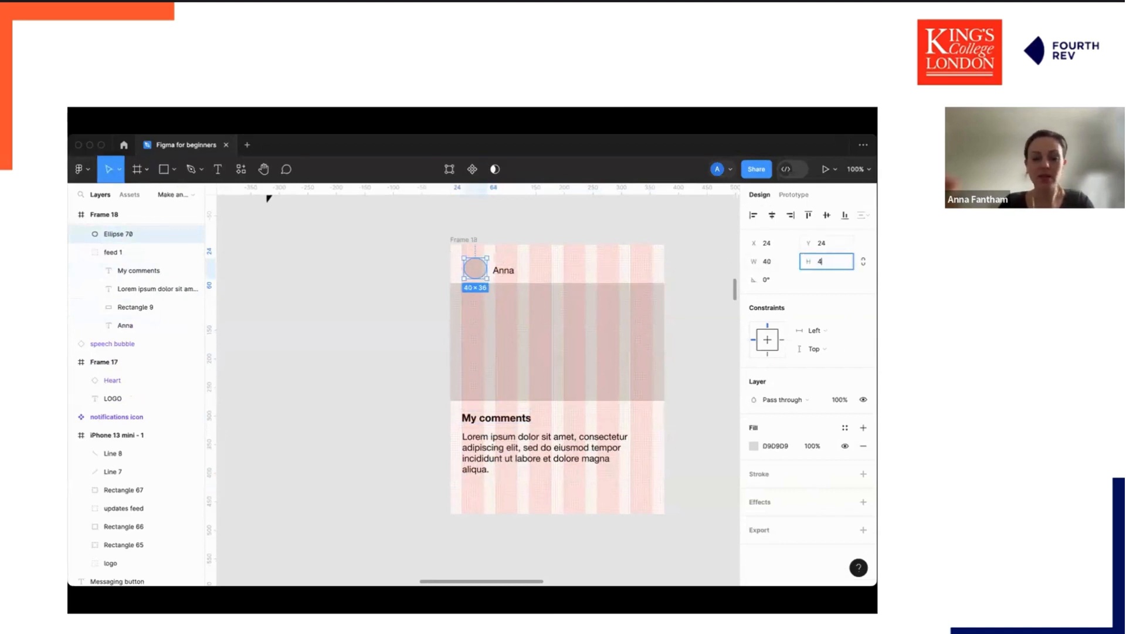
{"action": "type", "text": "40"}
{"action": "key", "text": "Return"}
Align the avatar circle and the name text within the feed item's header row.
{"action": "left_click_drag", "start_coordinate": [482, 271], "coordinate": [477, 268]}
{"action": "left_click", "coordinate": [513, 271]}
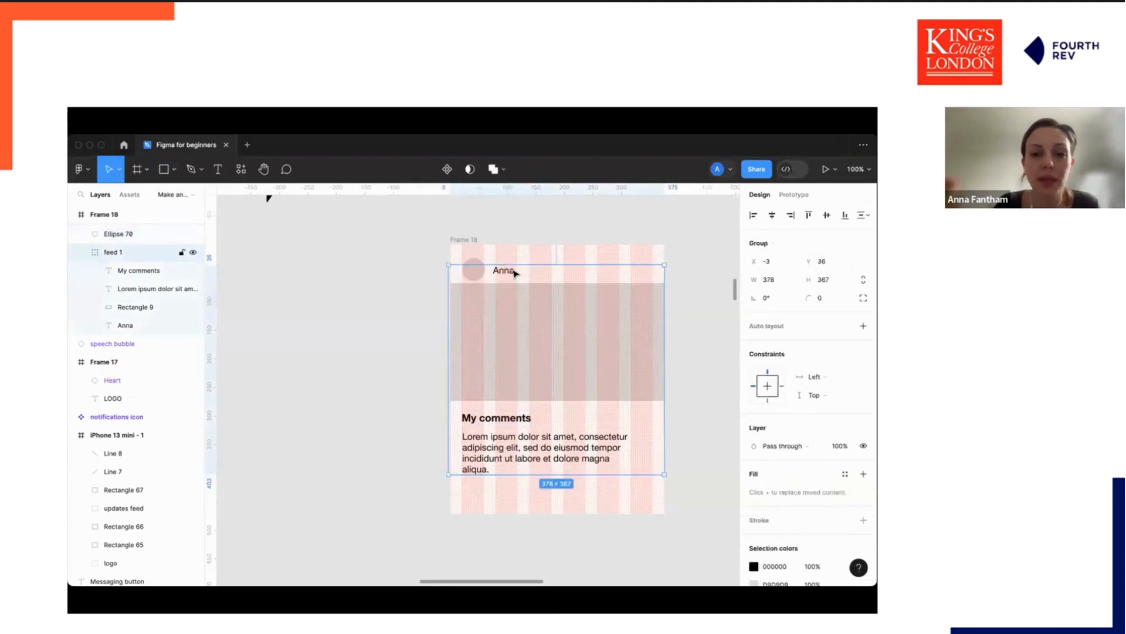
{"action": "left_click", "coordinate": [521, 251]}
{"action": "left_click", "coordinate": [510, 272]}
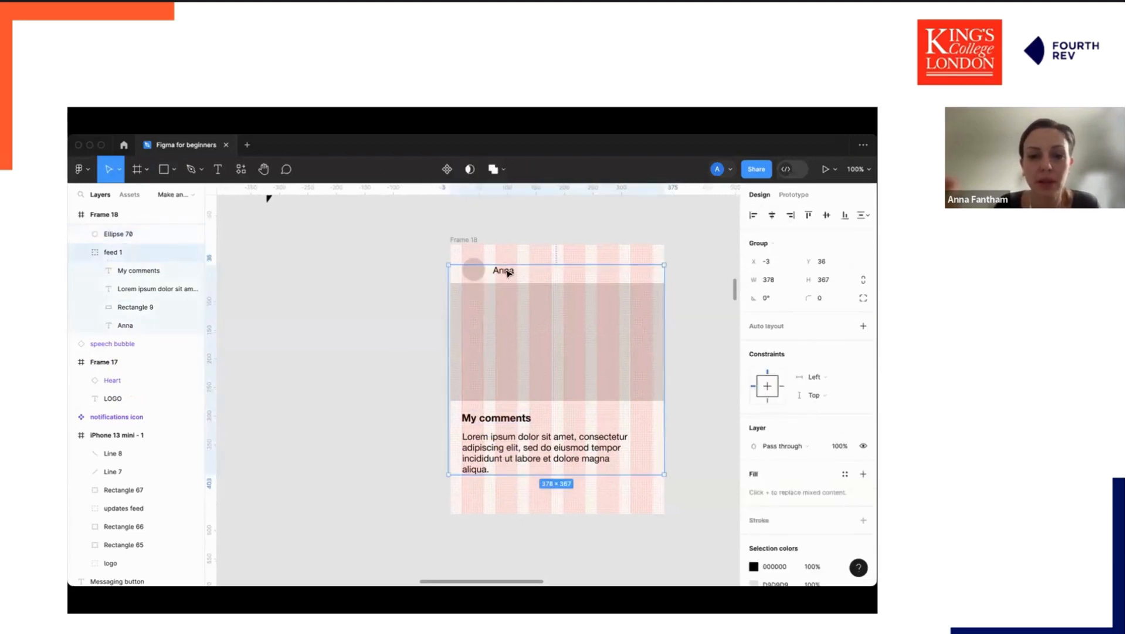
{"action": "double_click", "coordinate": [507, 273]}
{"action": "left_click_drag", "start_coordinate": [504, 276], "coordinate": [500, 274]}
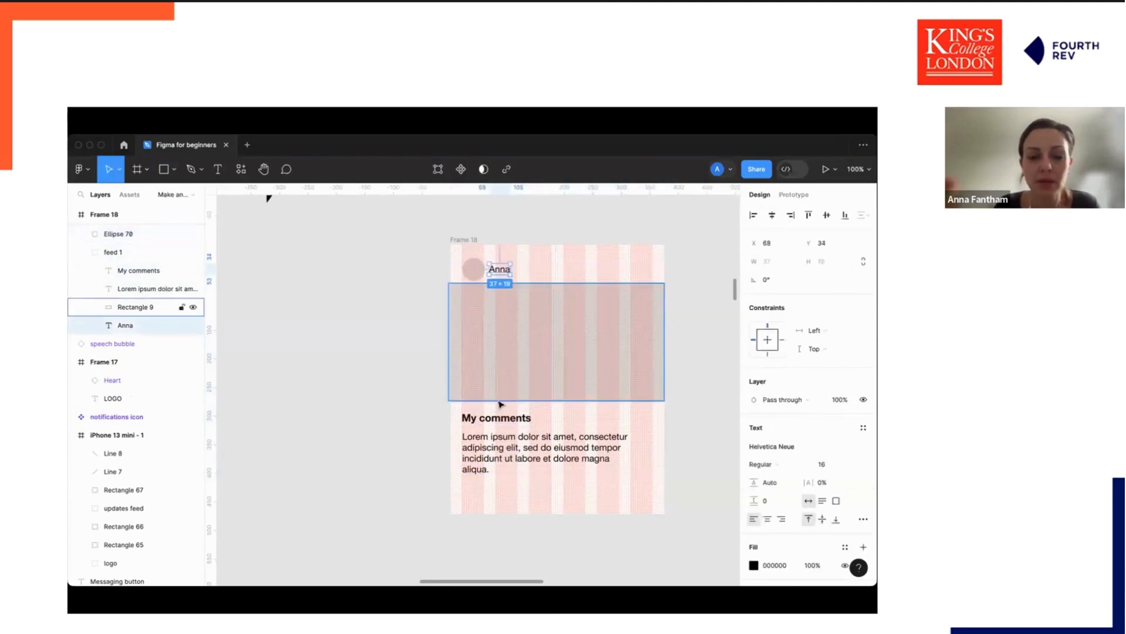
Replace the My comments label text with the same first name.
{"action": "left_click", "coordinate": [493, 418]}
{"action": "double_click", "coordinate": [491, 419]}
{"action": "type", "text": "Anna"}
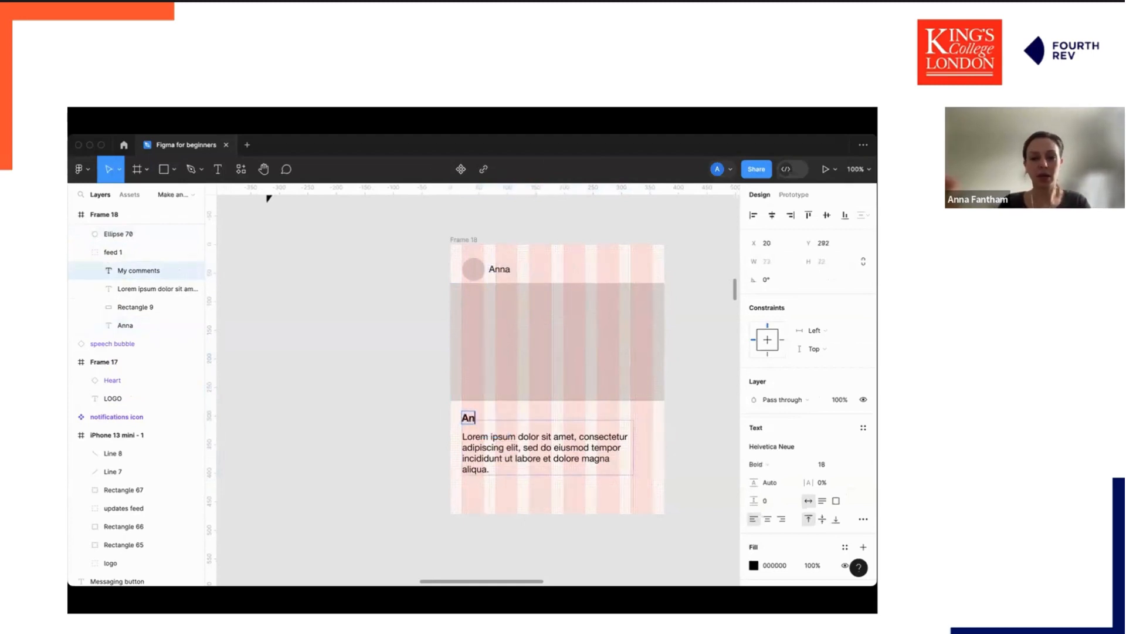
Move the comment paragraph beside the bold name and delete its text.
{"action": "left_click", "coordinate": [495, 449]}
{"action": "left_click_drag", "start_coordinate": [515, 470], "coordinate": [687, 495]}
{"action": "double_click", "coordinate": [544, 453]}
{"action": "left_click", "coordinate": [503, 430]}
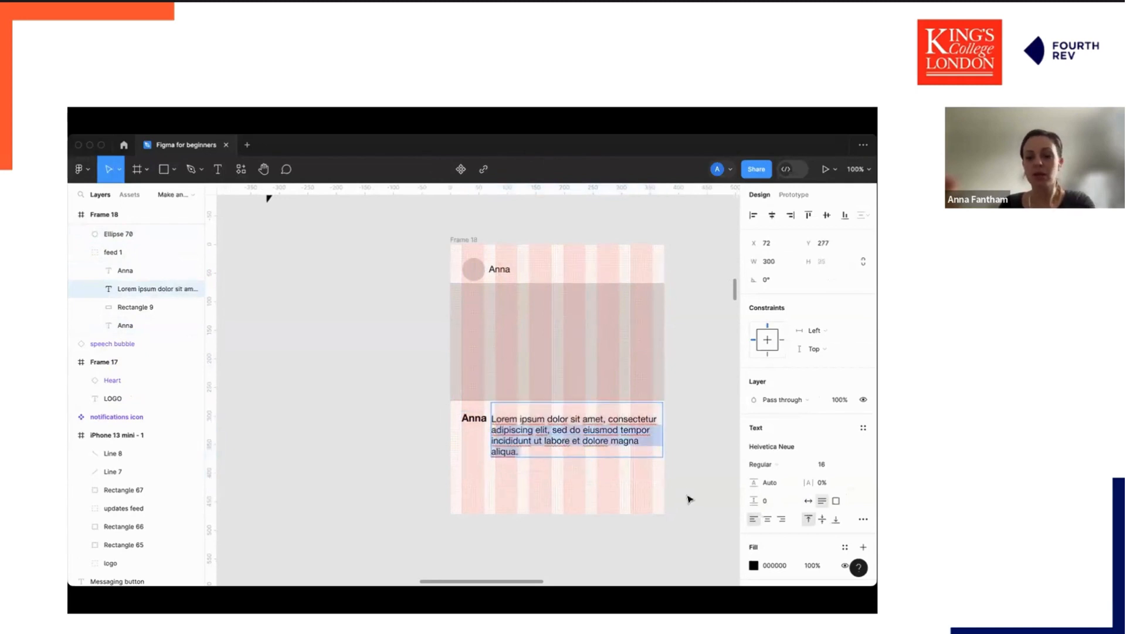
{"action": "type", "text": "a"}
{"action": "left_click_drag", "start_coordinate": [658, 420], "coordinate": [455, 414]}
{"action": "key", "text": "super+c"}
{"action": "key", "text": "BackSpace"}
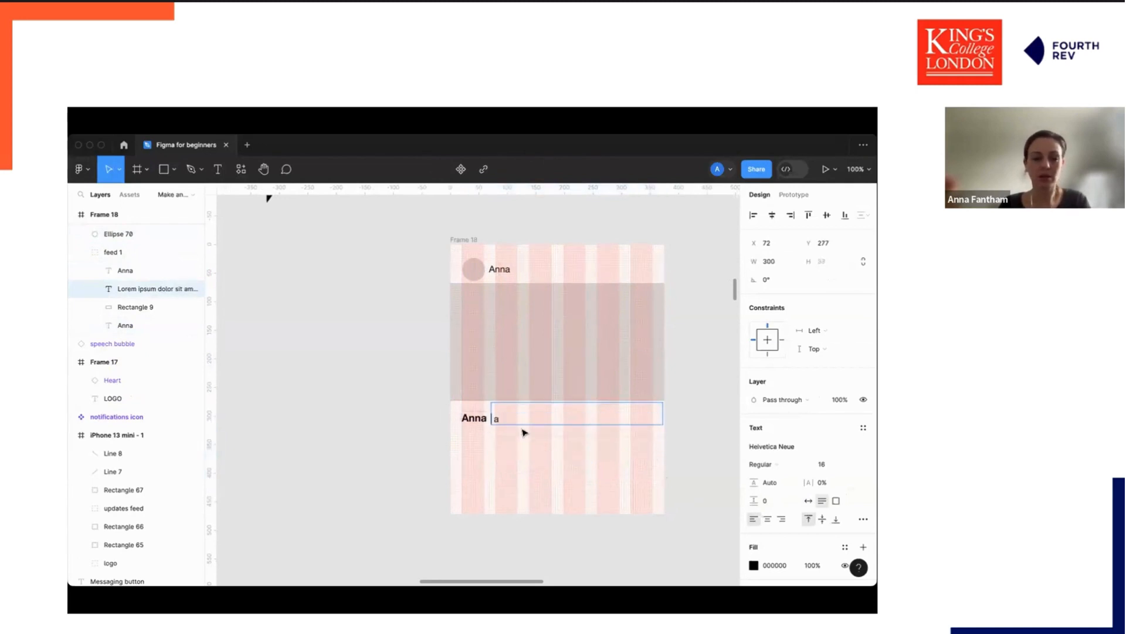
Paste the comment text directly after the bold name inside the same text layer.
{"action": "left_click", "coordinate": [471, 418]}
{"action": "left_click", "coordinate": [498, 417]}
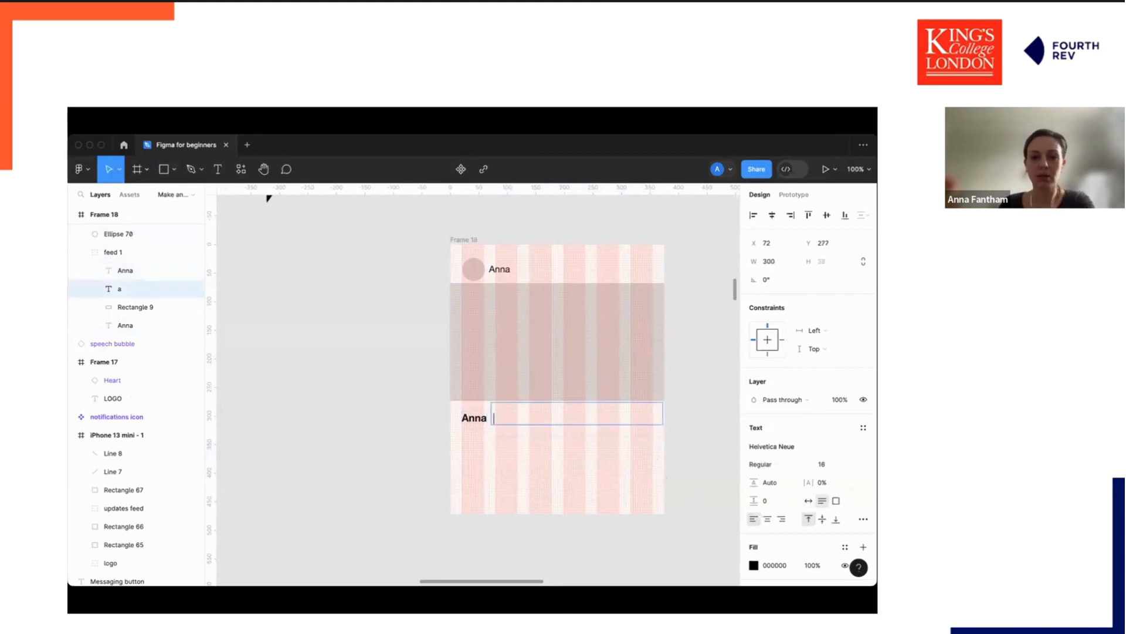
{"action": "left_click", "coordinate": [479, 418]}
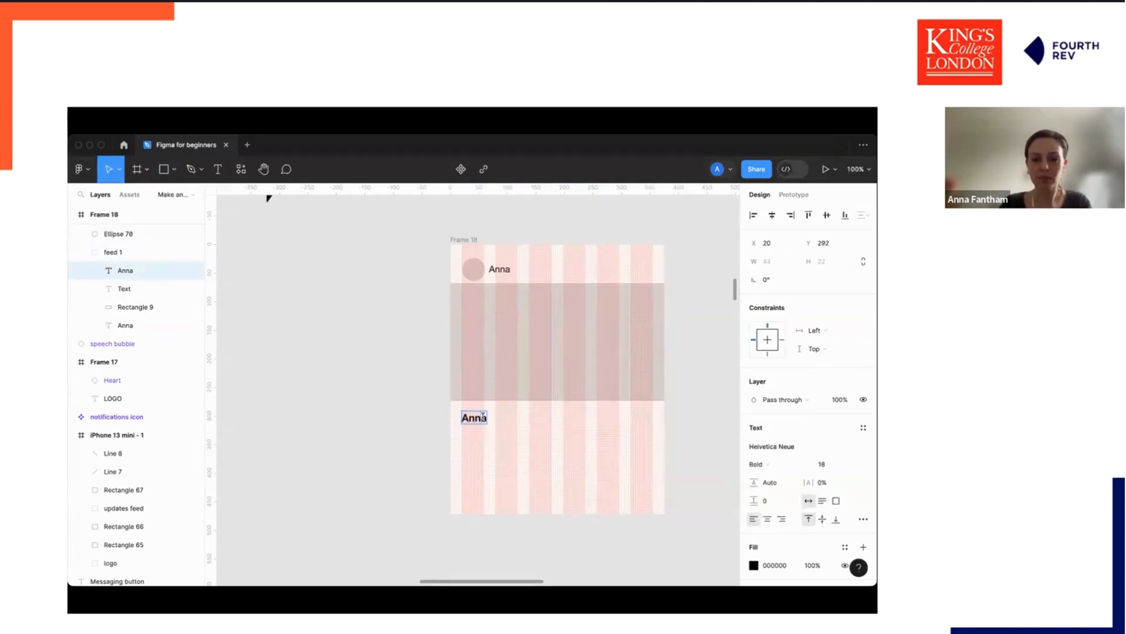
{"action": "key", "text": "super+v"}
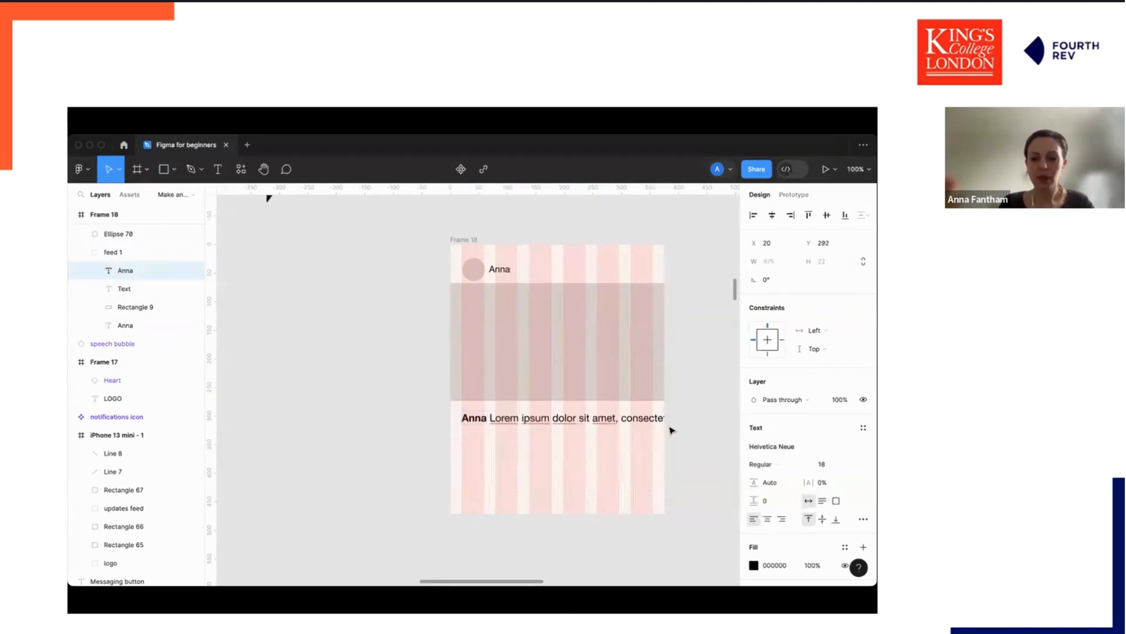
{"action": "key", "text": "Escape"}
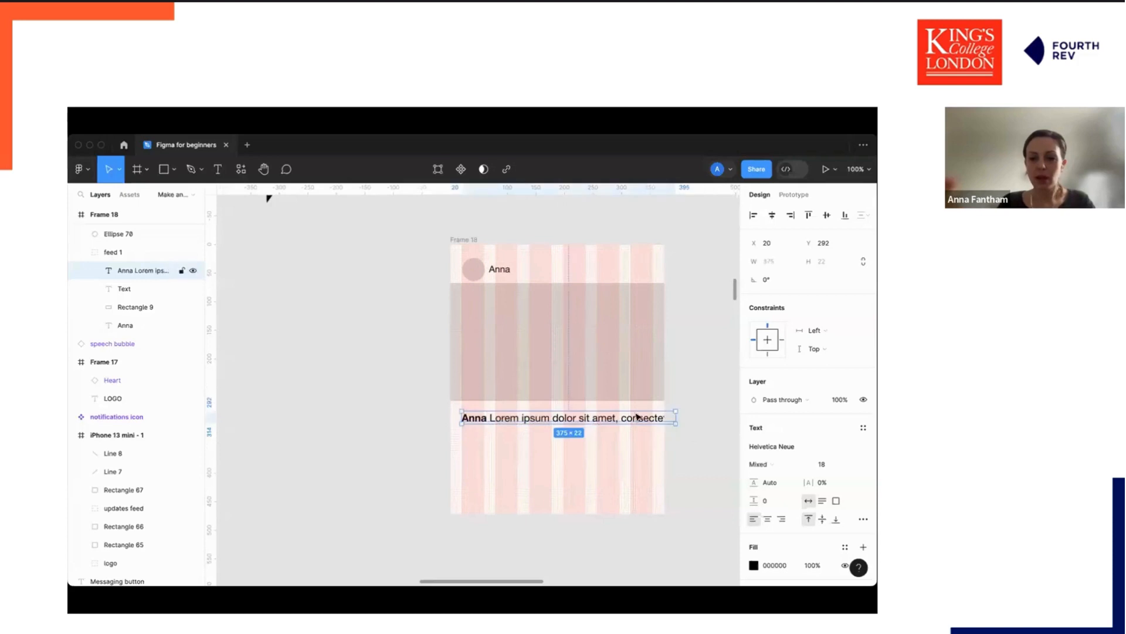
Narrow the combined name-and-comment text box so it wraps inside the frame.
{"action": "left_click_drag", "start_coordinate": [677, 420], "coordinate": [650, 420]}
{"action": "left_click", "coordinate": [689, 430]}
{"action": "key", "text": "minus"}
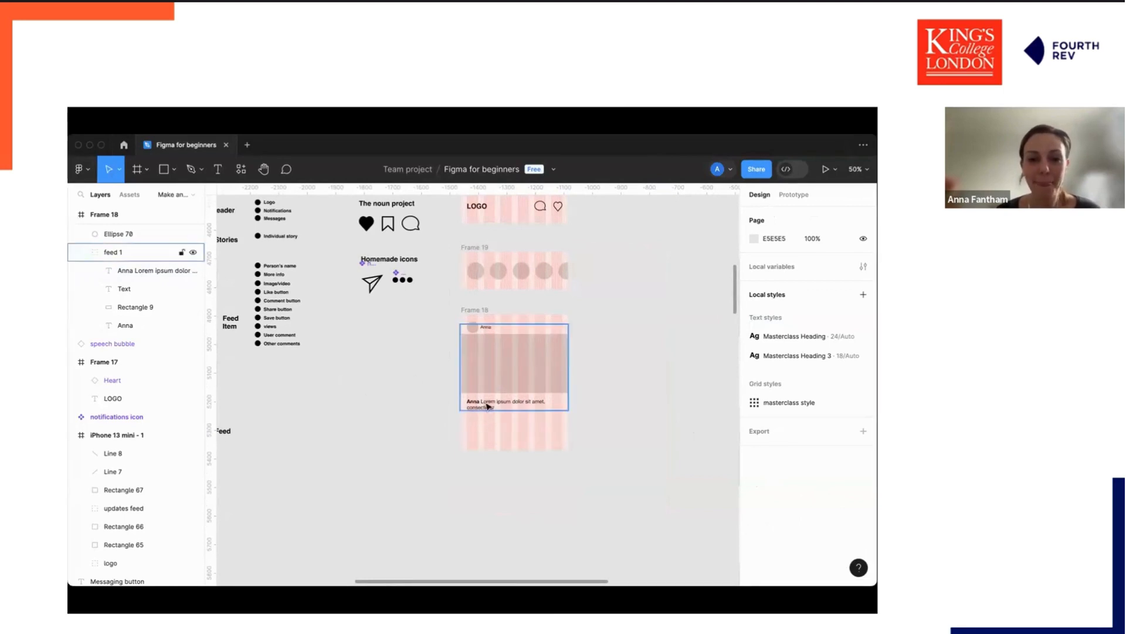
Move the name-and-comment text down below the image placeholder.
{"action": "scroll", "coordinate": [544, 376], "scroll_direction": "left", "scroll_amount": 4}
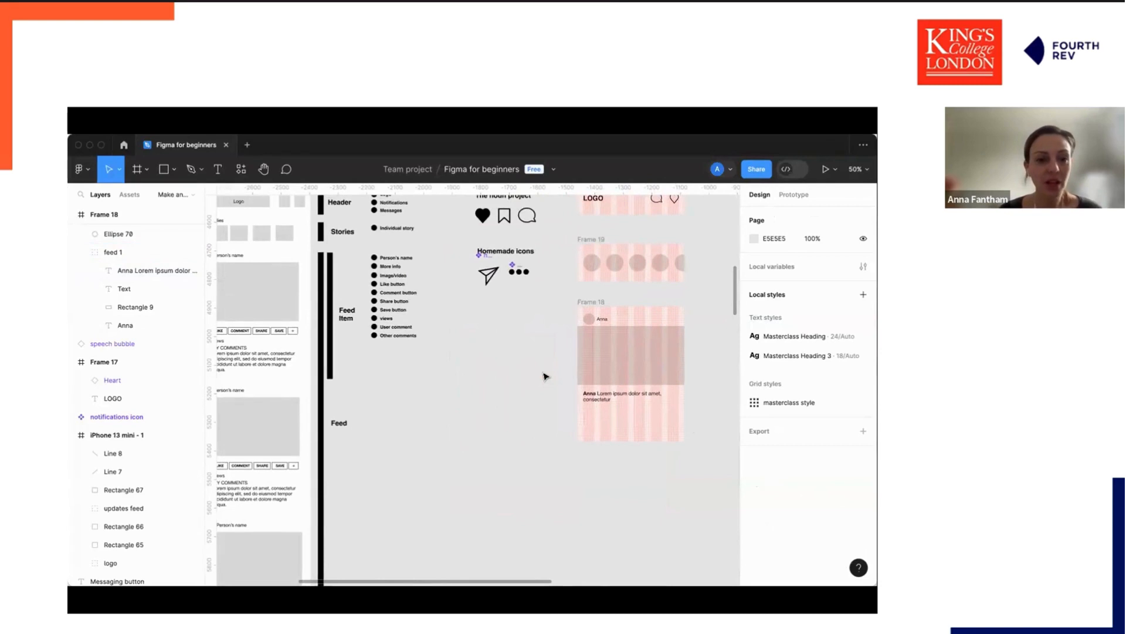
{"action": "scroll", "coordinate": [545, 376], "scroll_direction": "left", "scroll_amount": 1}
{"action": "scroll", "coordinate": [546, 375], "scroll_direction": "right", "scroll_amount": 3}
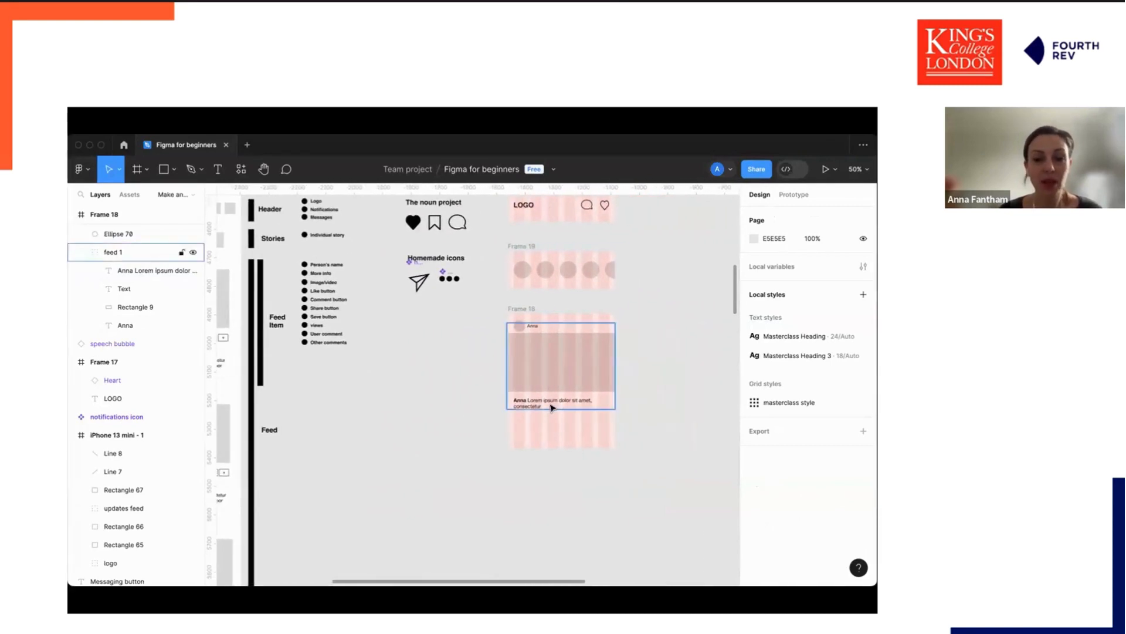
{"action": "double_click", "coordinate": [552, 405]}
{"action": "key", "text": "shift+Down"}
{"action": "key", "text": "shift+Down"}
{"action": "key", "text": "shift+Down"}
{"action": "key", "text": "shift+Down"}
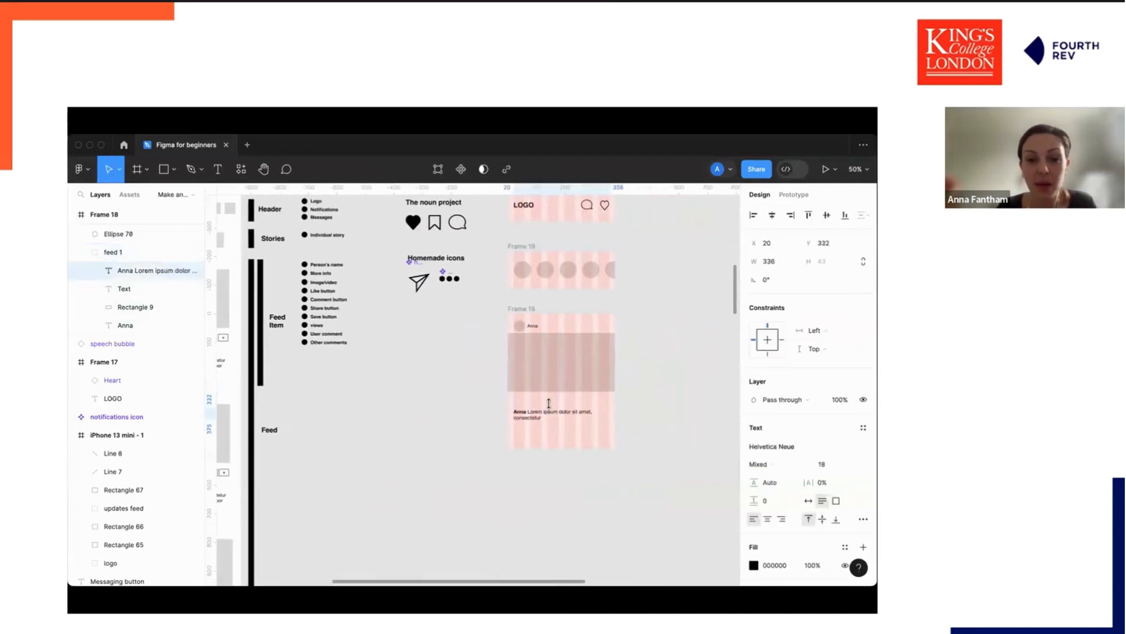
Copy the heart, bookmark and comment icons from the noun project set and paste them into the feed frame.
{"action": "scroll", "coordinate": [535, 389], "scroll_direction": "down", "scroll_amount": 1}
{"action": "scroll", "coordinate": [405, 199], "scroll_direction": "up", "scroll_amount": 2}
{"action": "left_click", "coordinate": [399, 238]}
{"action": "left_click", "coordinate": [419, 238], "text": "shift"}
{"action": "left_click", "coordinate": [443, 238], "text": "shift"}
{"action": "key", "text": "ctrl+c"}
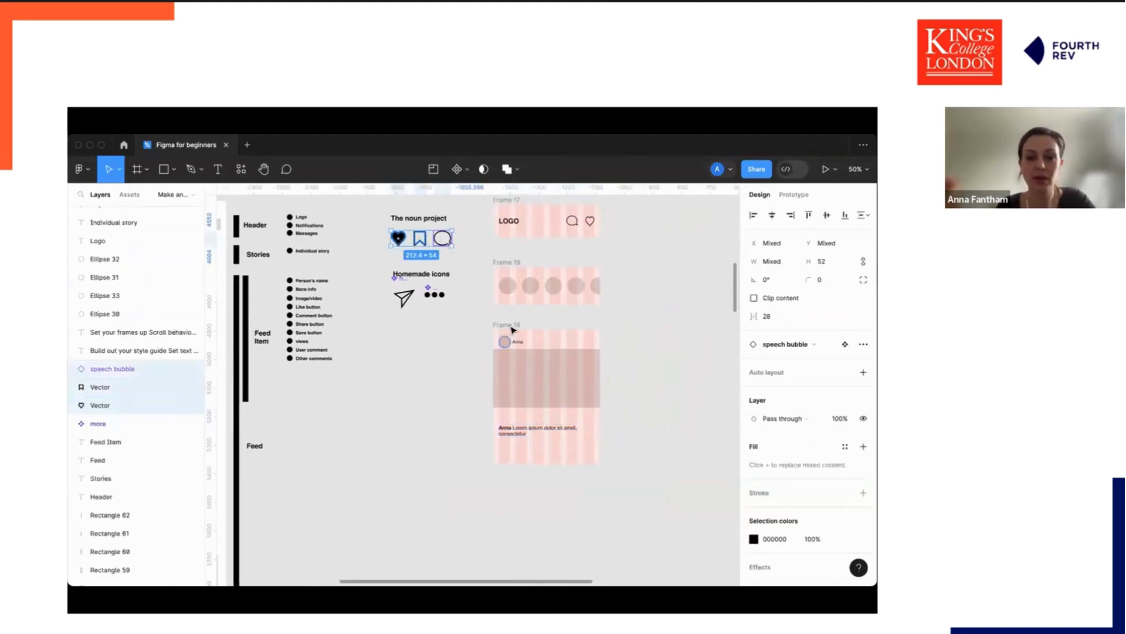
{"action": "left_click", "coordinate": [508, 324]}
{"action": "key", "text": "ctrl+v"}
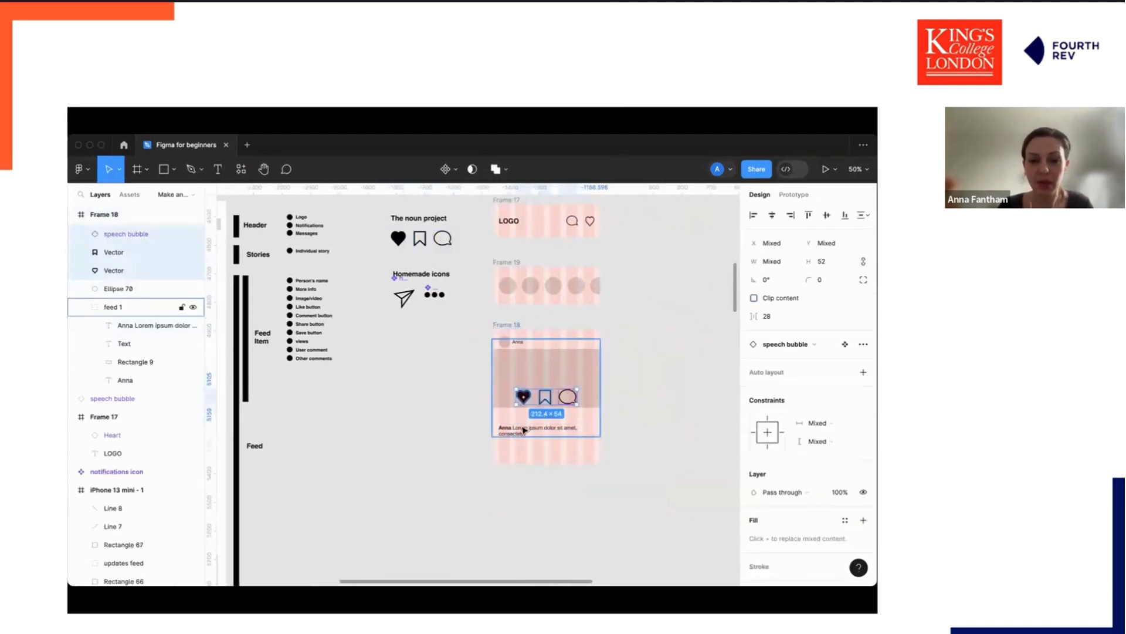
Move the heart, bookmark and speech bubble icons down below the image placeholder in the feed frame.
{"action": "left_click_drag", "start_coordinate": [524, 398], "coordinate": [506, 420]}
{"action": "left_click", "coordinate": [513, 436]}
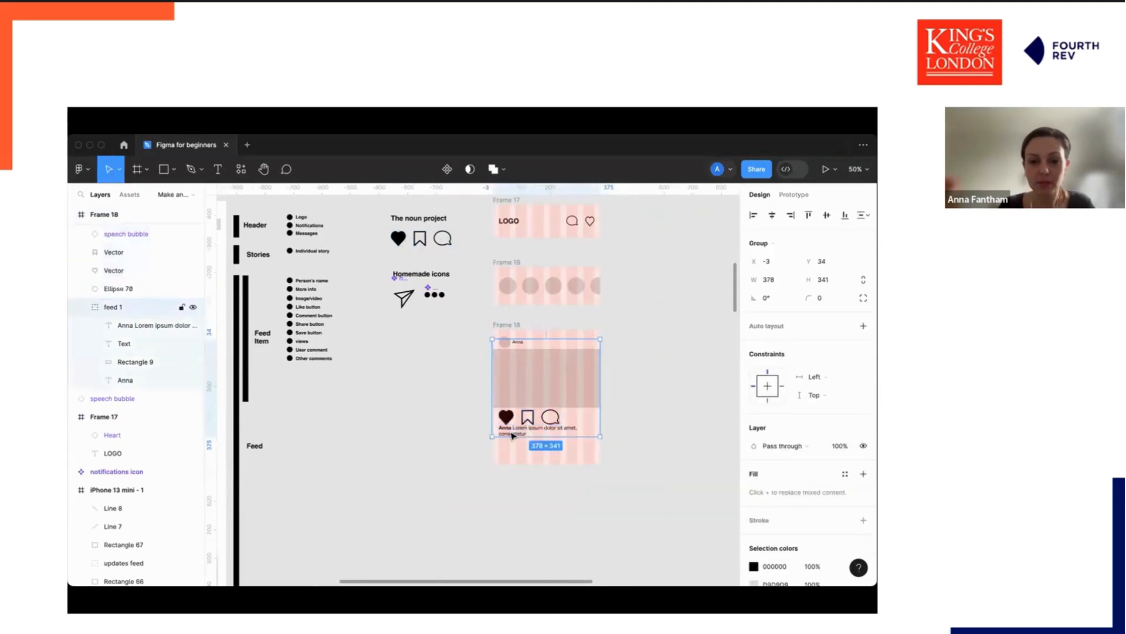
{"action": "key", "text": "ctrl+z"}
{"action": "left_click", "coordinate": [530, 447]}
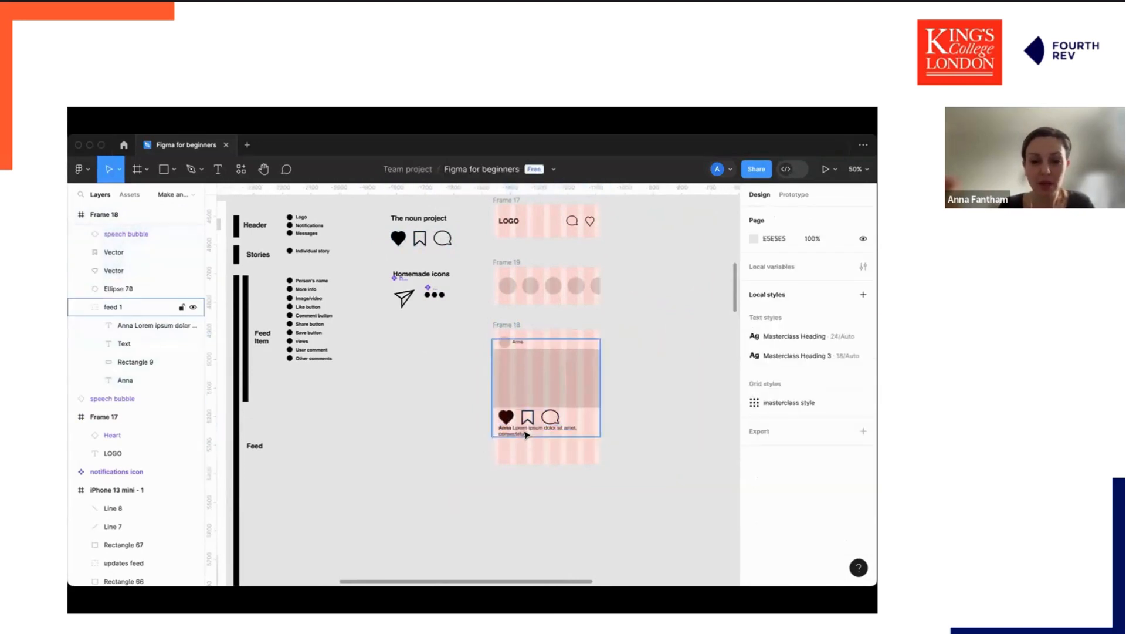
Nudge the name-and-comment text 20 px further down so it sits below the icons.
{"action": "double_click", "coordinate": [525, 434]}
{"action": "key", "text": "shift+Down"}
{"action": "key", "text": "shift+Down"}
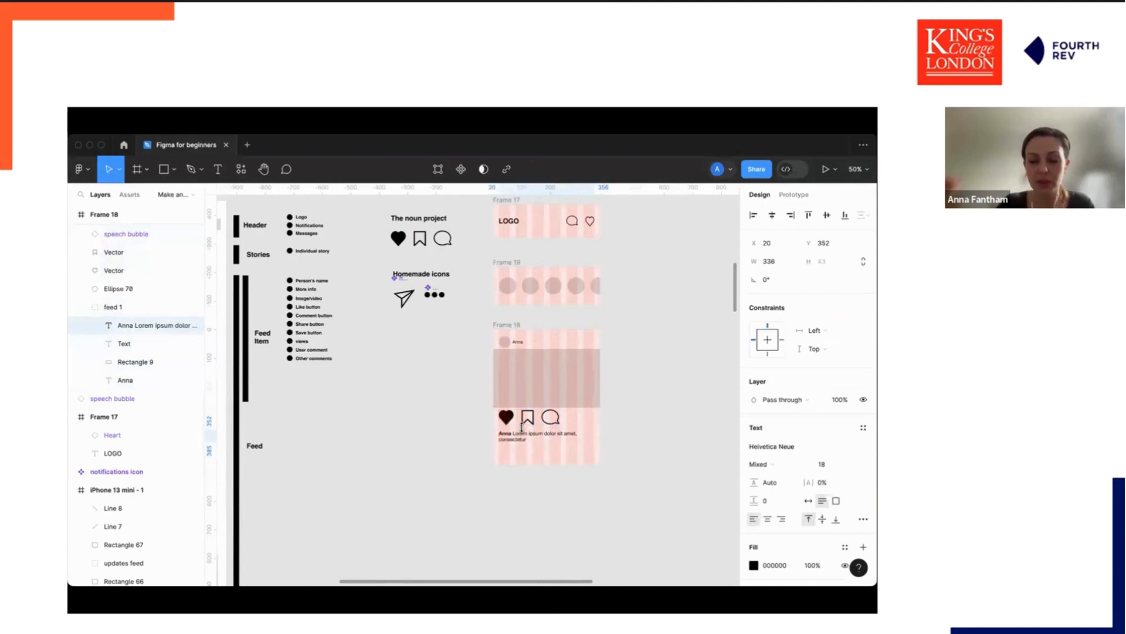
{"action": "key", "text": "super+equal"}
{"action": "scroll", "coordinate": [525, 429], "scroll_direction": "right", "scroll_amount": 1}
{"action": "scroll", "coordinate": [525, 430], "scroll_direction": "down", "scroll_amount": 1}
Select the three feed icons together and scale them down to about 31 px high.
{"action": "left_click", "coordinate": [467, 401]}
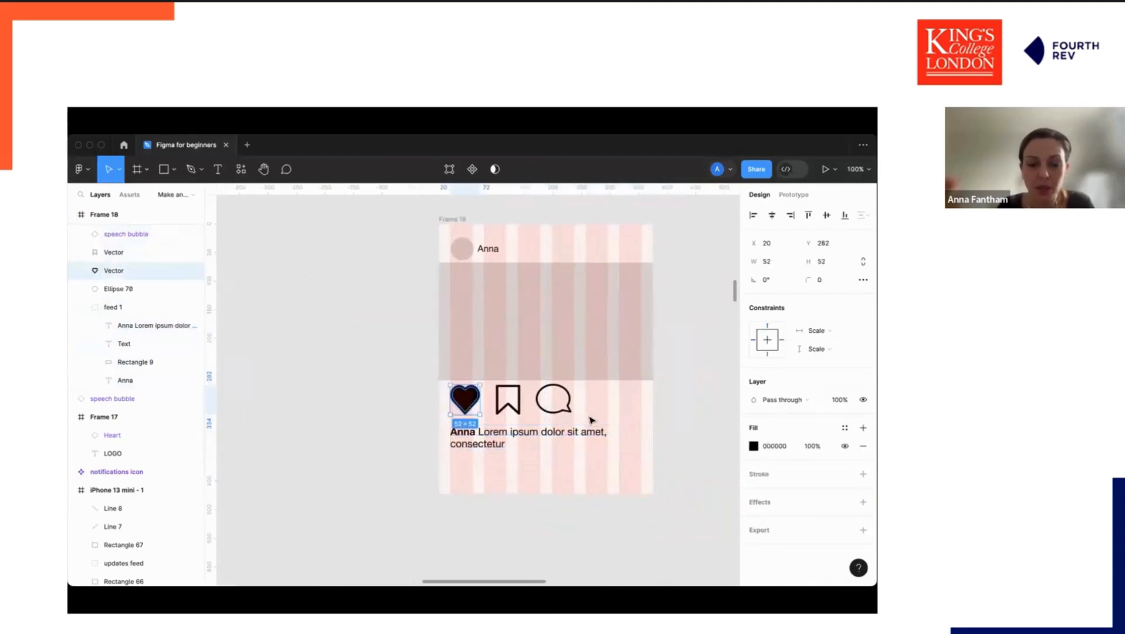
{"action": "left_click", "coordinate": [610, 416]}
{"action": "left_click_drag", "start_coordinate": [394, 401], "coordinate": [574, 408]}
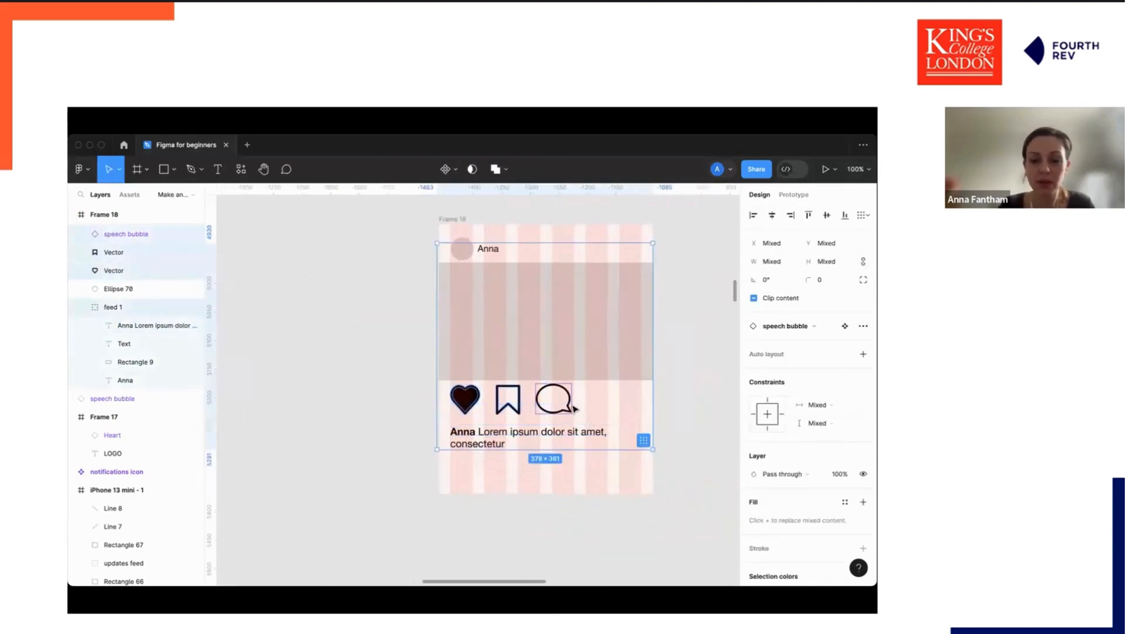
{"action": "left_click", "coordinate": [575, 410]}
{"action": "left_click", "coordinate": [468, 401]}
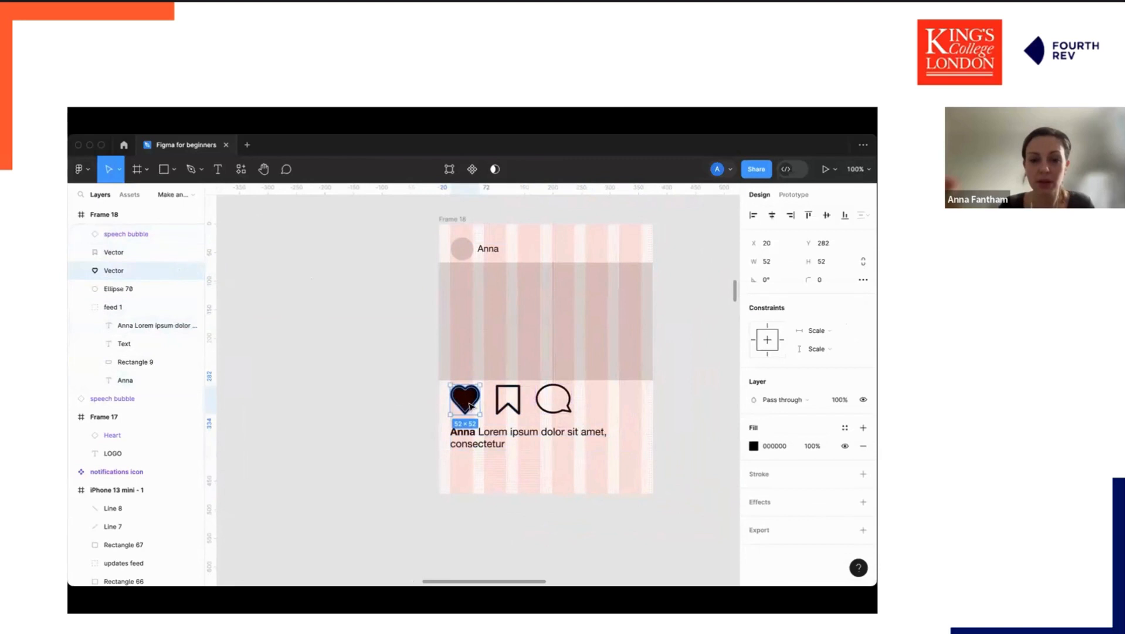
{"action": "left_click", "coordinate": [515, 407], "text": "shift"}
{"action": "left_click", "coordinate": [567, 406], "text": "shift"}
{"action": "left_click_drag", "start_coordinate": [571, 412], "coordinate": [514, 401]}
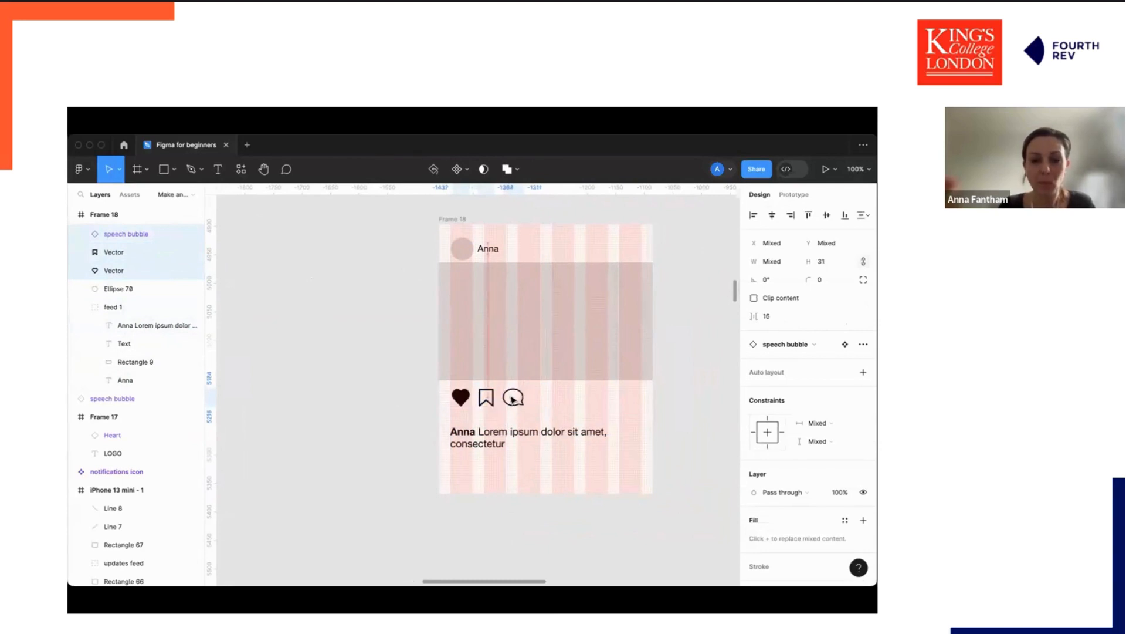
Move the name-and-comment text up to sit just below the smaller icons.
{"action": "left_click", "coordinate": [514, 434]}
{"action": "double_click", "coordinate": [513, 435]}
{"action": "left_click_drag", "start_coordinate": [478, 436], "coordinate": [478, 427]}
Select the heart, bookmark and speech bubble icons and wrap them in a horizontal auto layout row.
{"action": "left_click", "coordinate": [460, 398]}
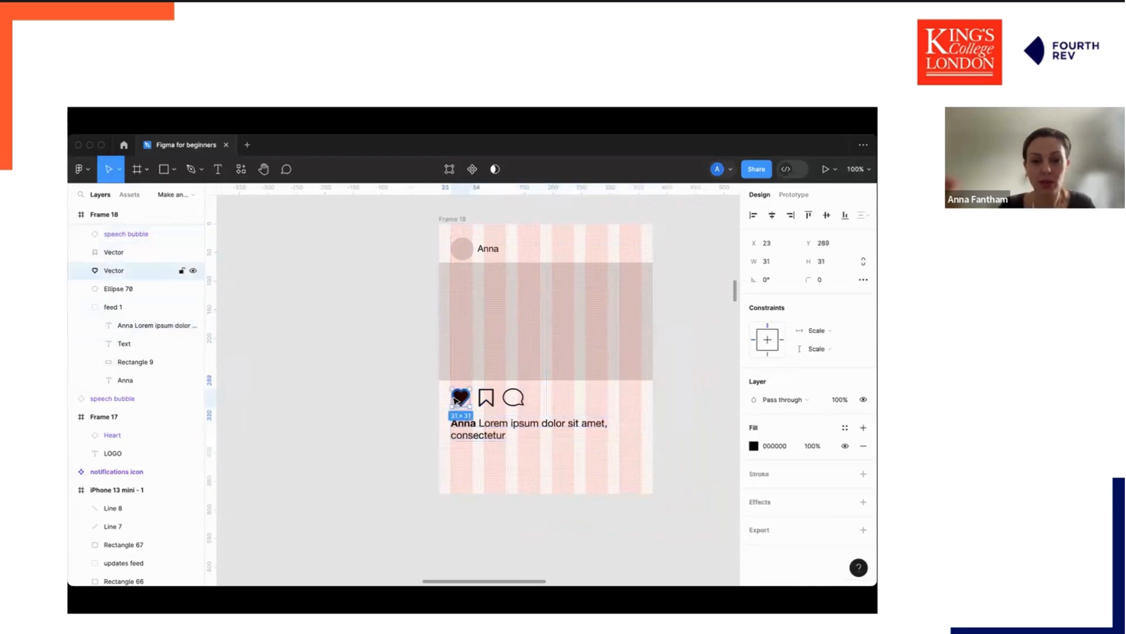
{"action": "left_click", "coordinate": [486, 397], "text": "shift"}
{"action": "left_click", "coordinate": [514, 399], "text": "shift"}
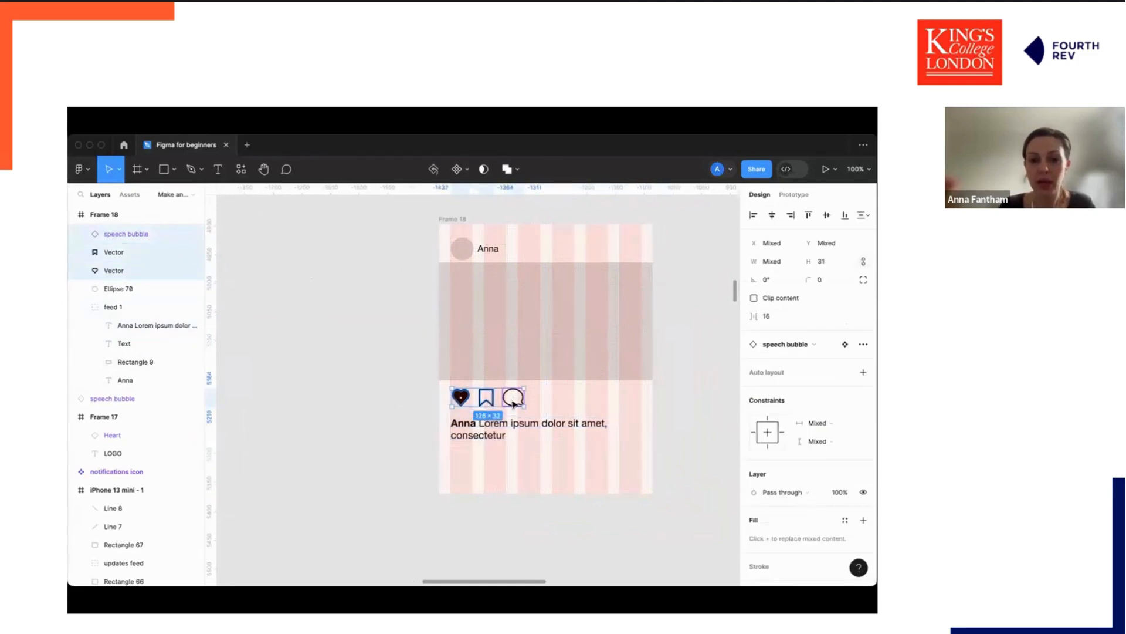
{"action": "right_click", "coordinate": [514, 401]}
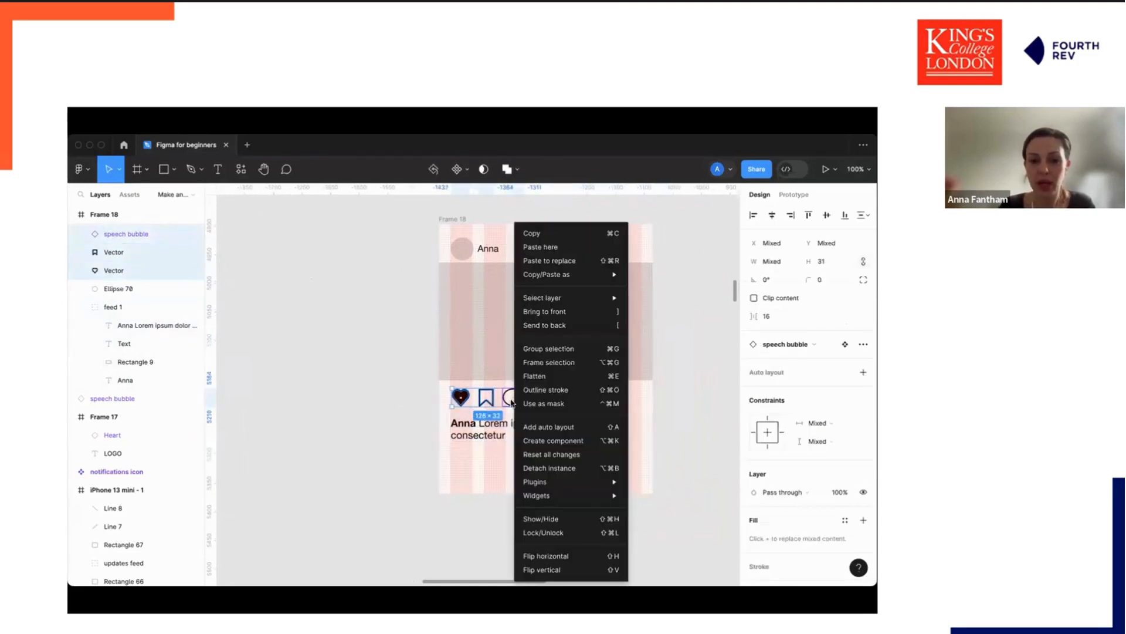
{"action": "left_click", "coordinate": [539, 428]}
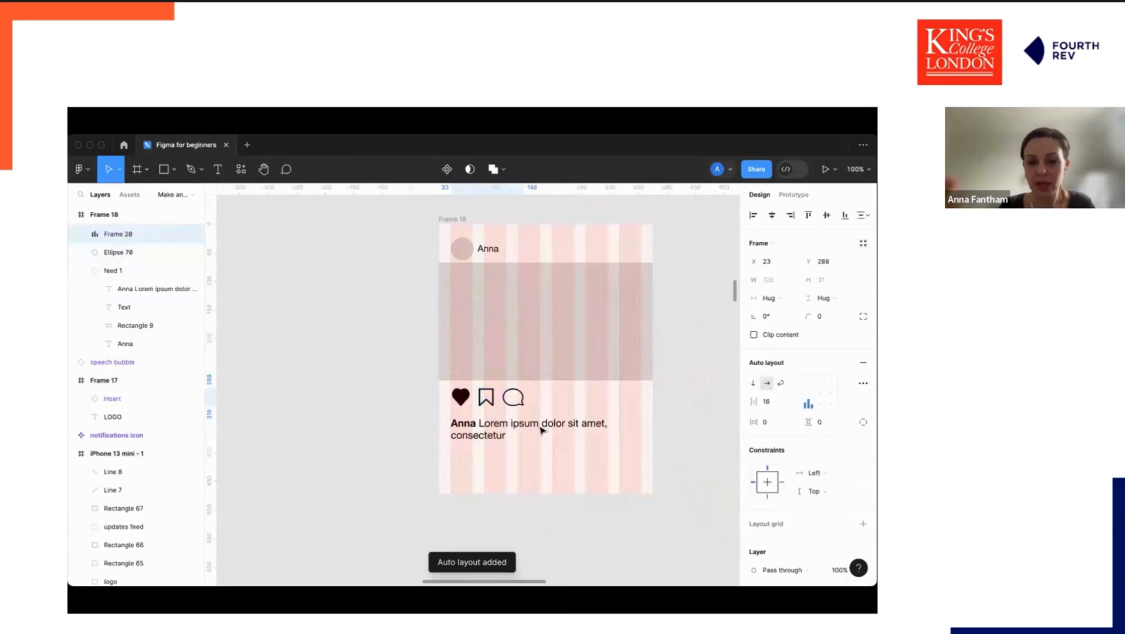
{"action": "left_click", "coordinate": [768, 401]}
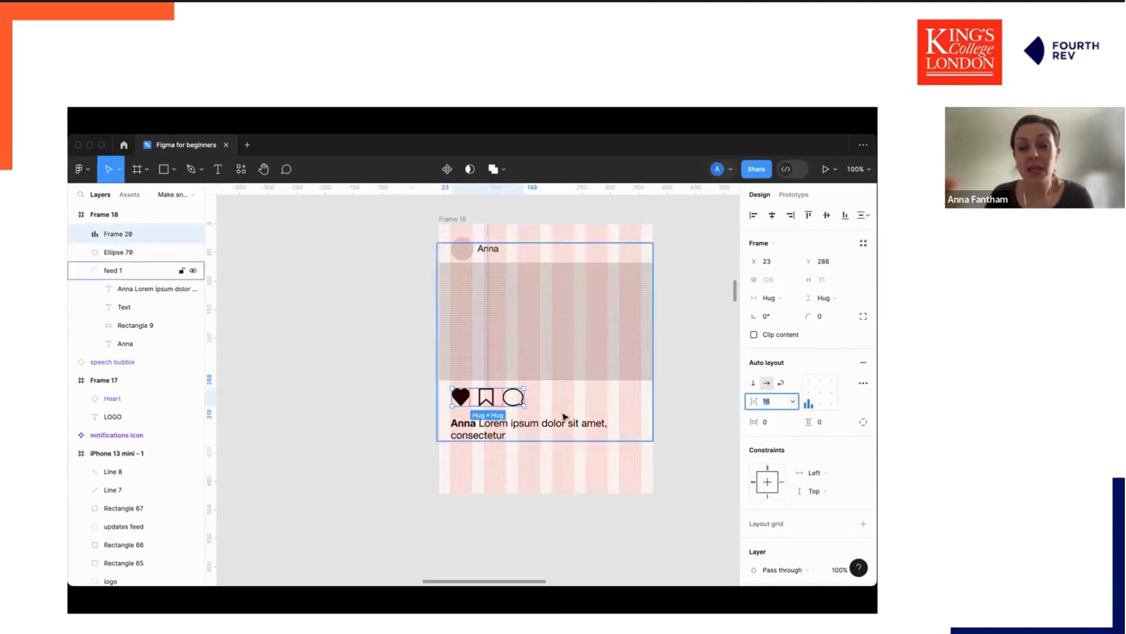
{"action": "left_click", "coordinate": [677, 422]}
Set the heart icon inside the auto layout row to 30 × 30.
{"action": "scroll", "coordinate": [472, 401], "scroll_direction": "up", "scroll_amount": 5}
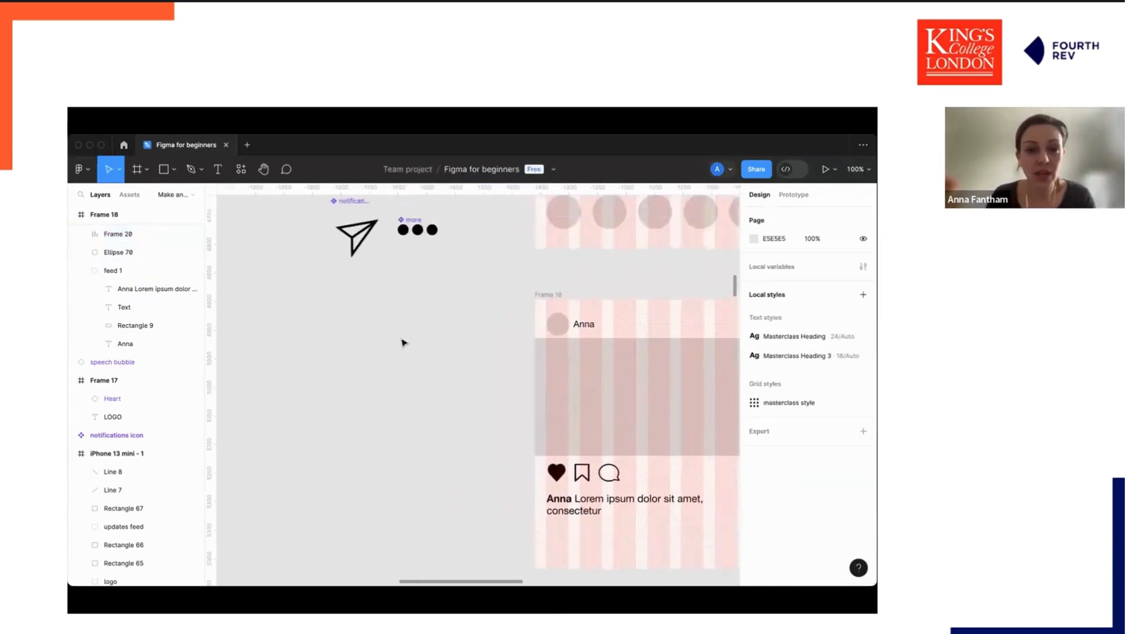
{"action": "left_click", "coordinate": [384, 277]}
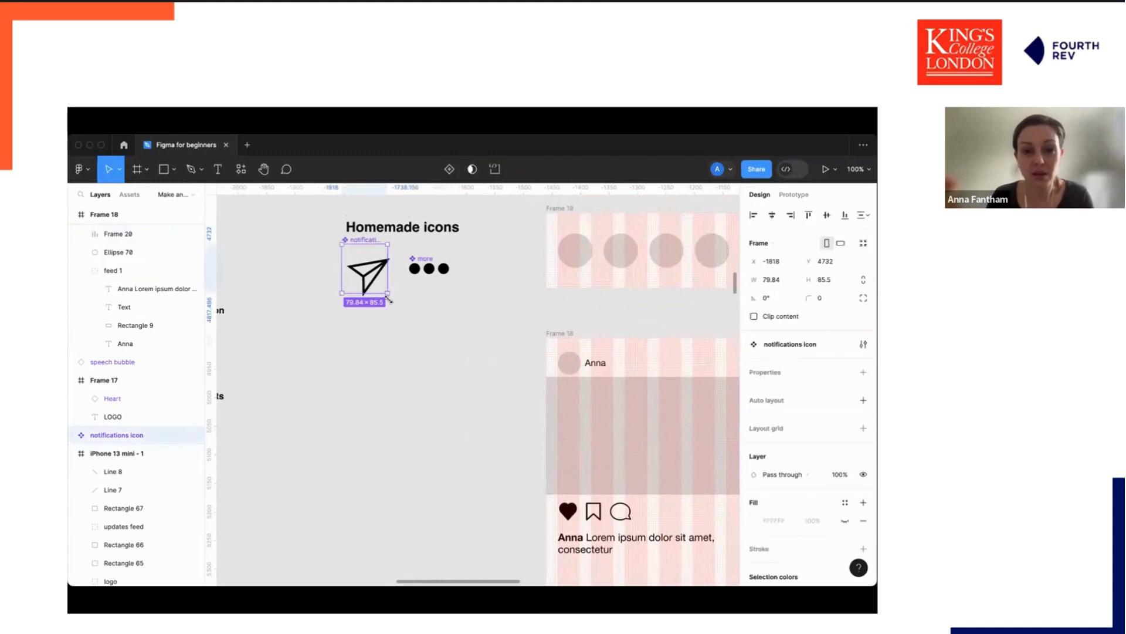
{"action": "double_click", "coordinate": [570, 510]}
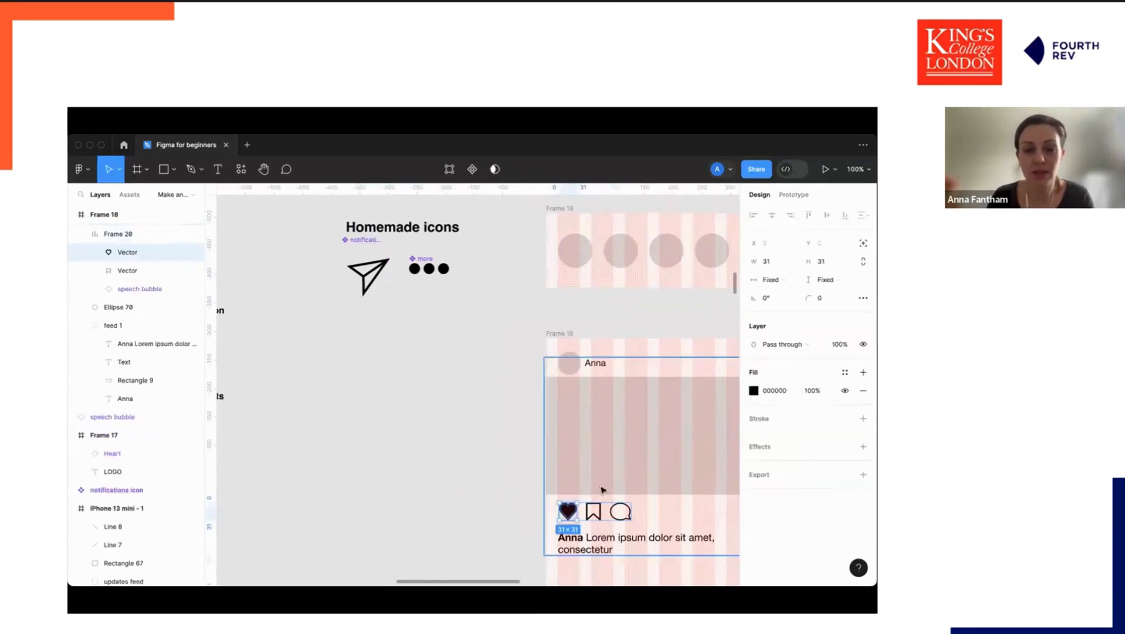
{"action": "left_click", "coordinate": [767, 262]}
{"action": "type", "text": "30"}
{"action": "key", "text": "Tab"}
{"action": "type", "text": "30"}
{"action": "key", "text": "Return"}
Inspect the bookmark and speech bubble icons' dimensions.
{"action": "scroll", "coordinate": [564, 423], "scroll_direction": "down", "scroll_amount": 2}
{"action": "scroll", "coordinate": [563, 422], "scroll_direction": "right", "scroll_amount": 1}
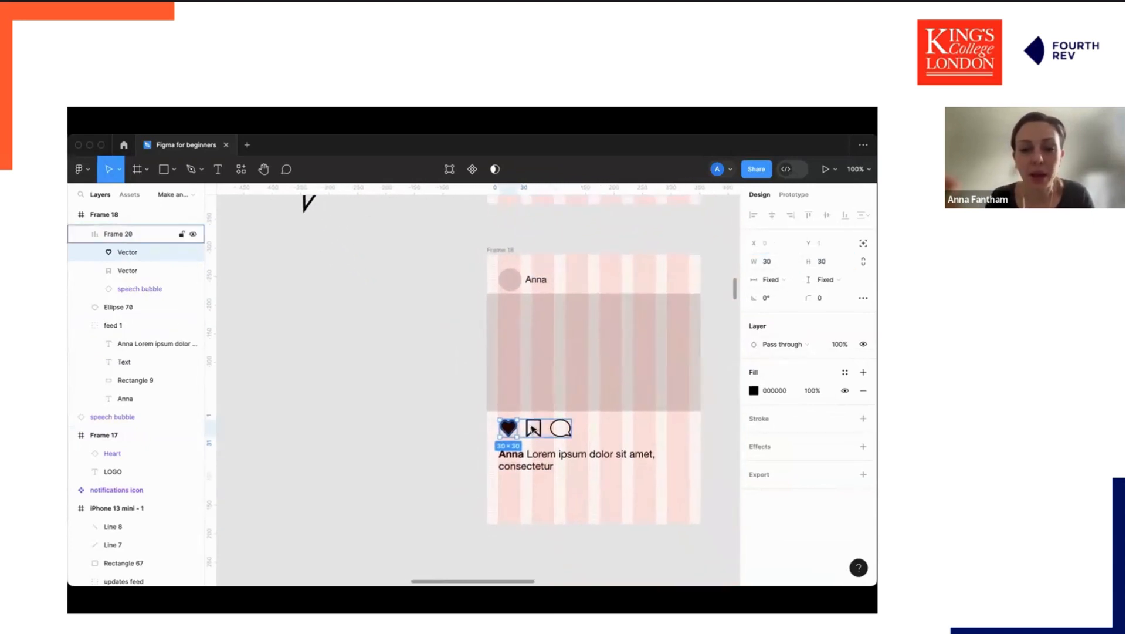
{"action": "key", "text": "Escape"}
{"action": "left_click", "coordinate": [539, 433]}
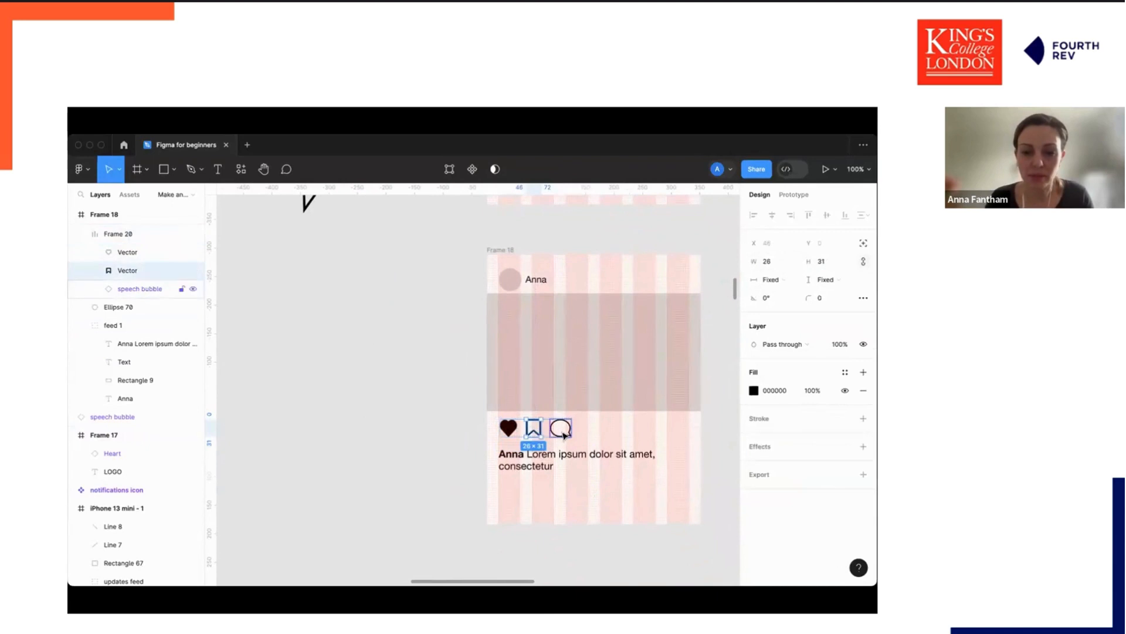
{"action": "left_click", "coordinate": [822, 263]}
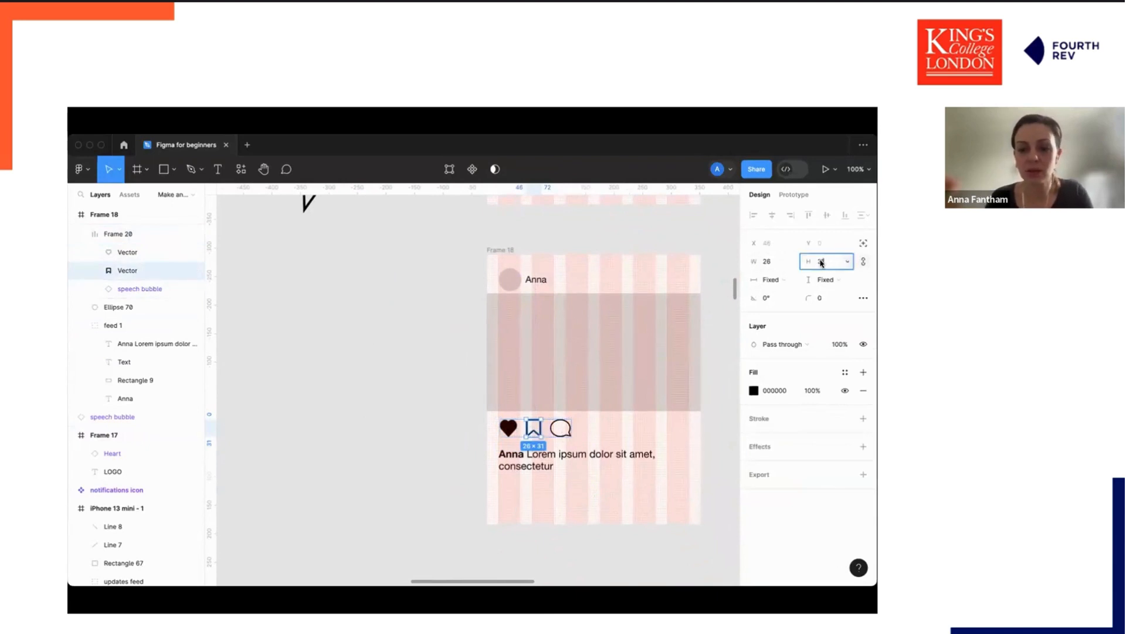
{"action": "left_click", "coordinate": [561, 428]}
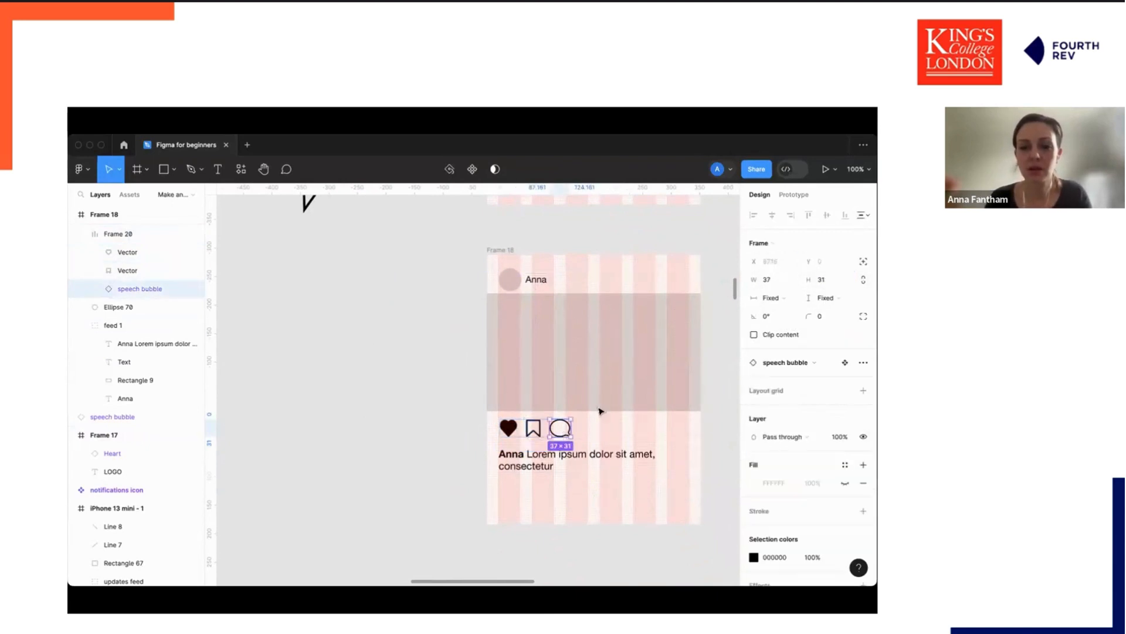
{"action": "left_click", "coordinate": [821, 279]}
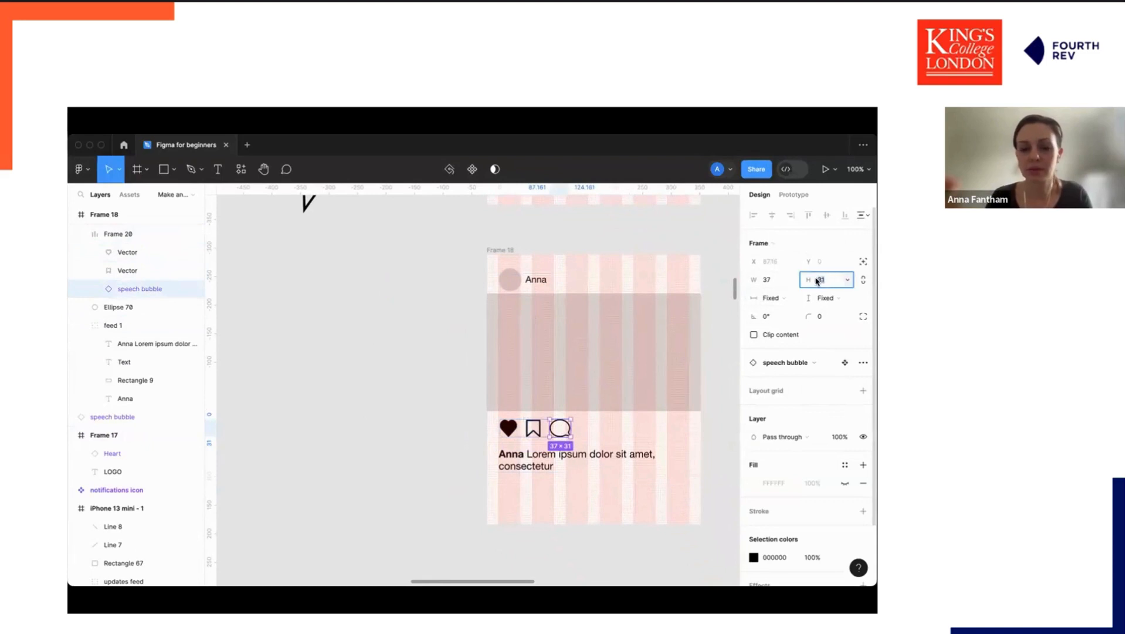
{"action": "left_click", "coordinate": [329, 234]}
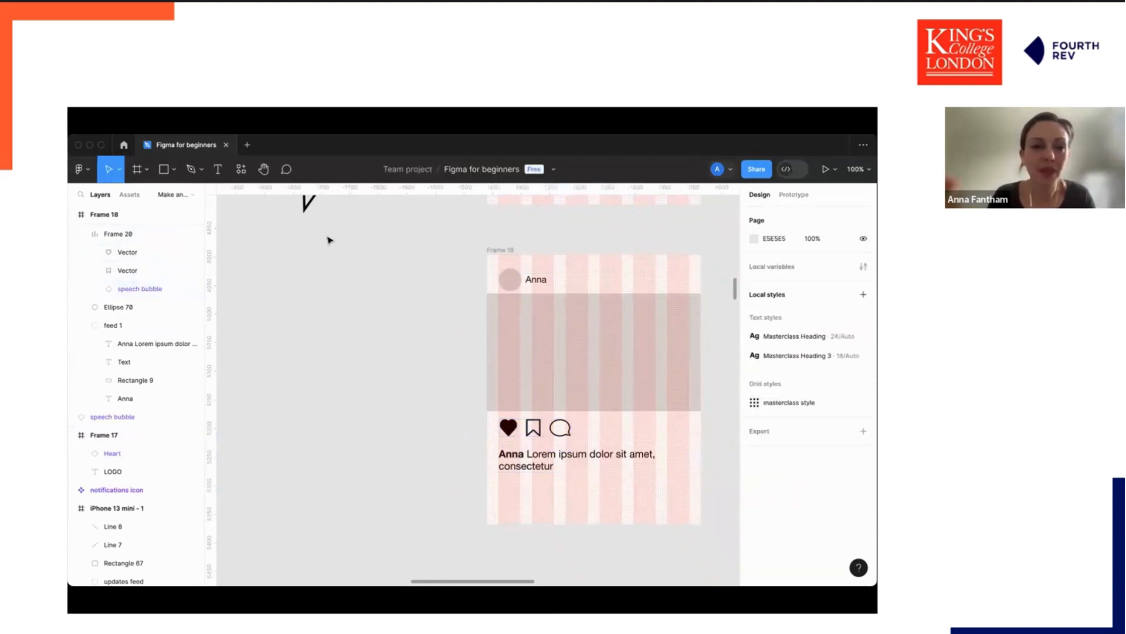
Try to set the notifications icon's height to 30 and undo it.
{"action": "scroll", "coordinate": [321, 246], "scroll_direction": "up", "scroll_amount": 3}
{"action": "scroll", "coordinate": [322, 245], "scroll_direction": "left", "scroll_amount": 2}
{"action": "left_click", "coordinate": [321, 245]}
{"action": "left_click", "coordinate": [830, 280]}
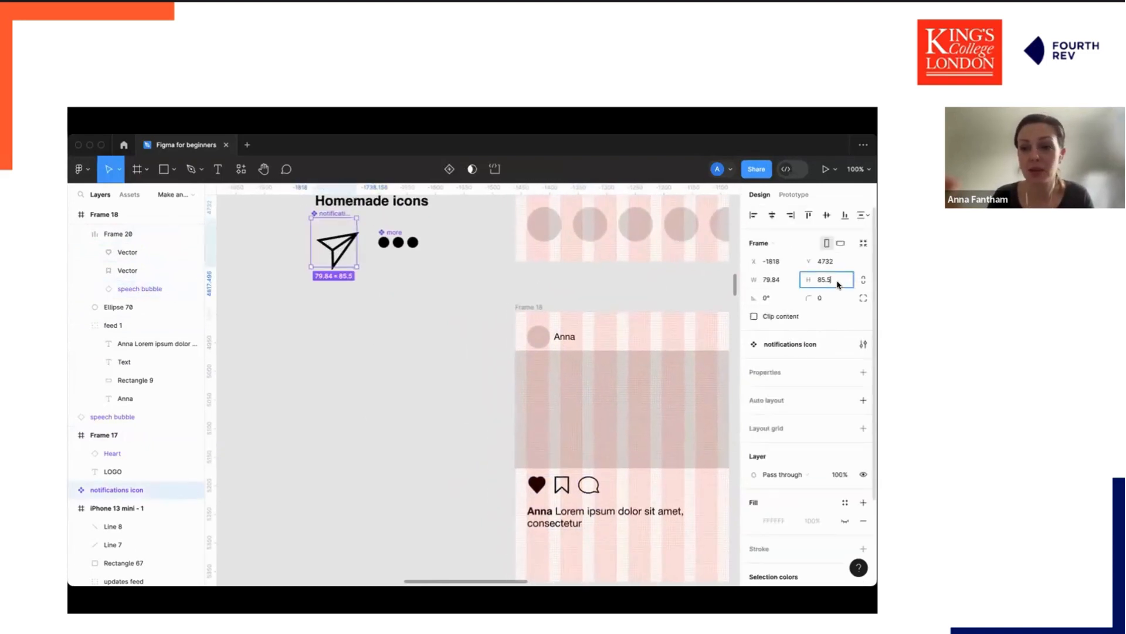
{"action": "key", "text": "Return"}
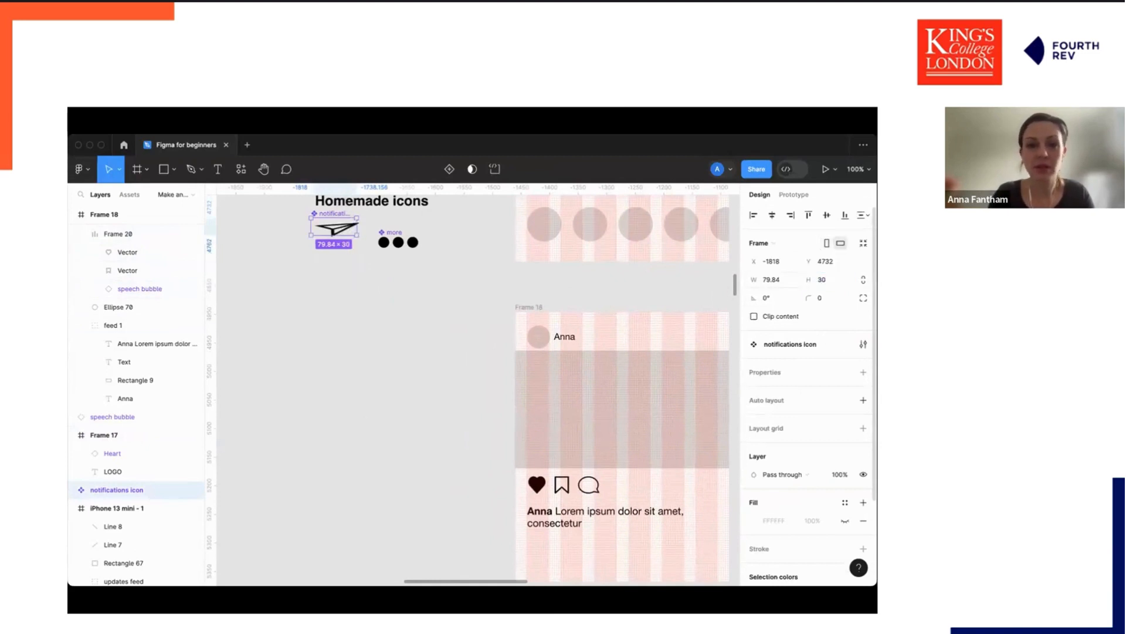
{"action": "key", "text": "super+z"}
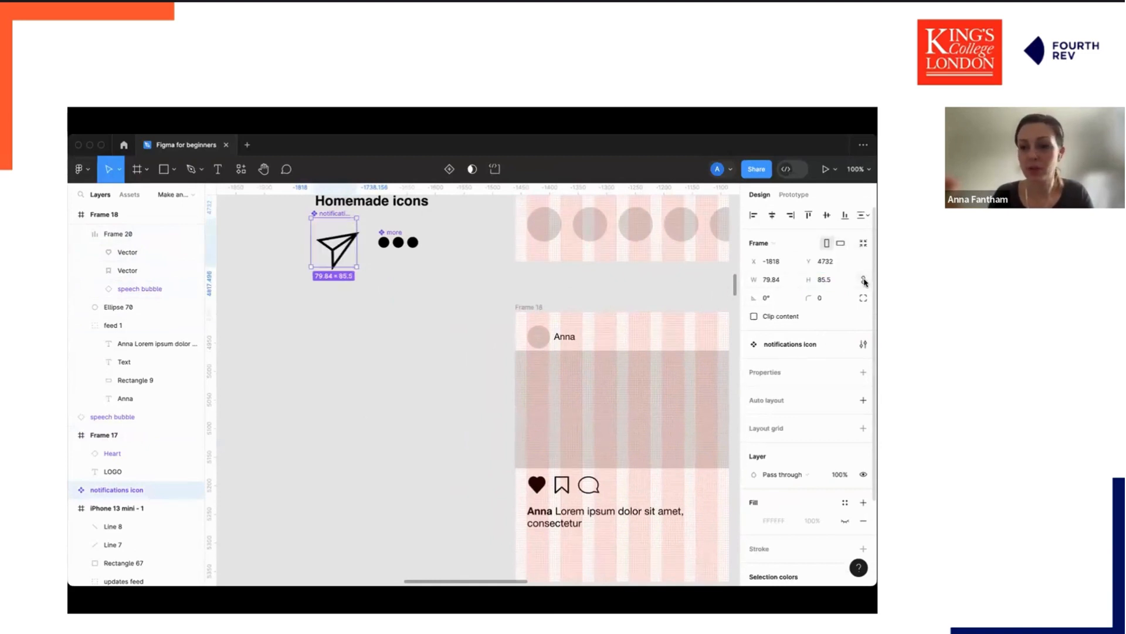
Scale the notifications icon proportionally to 30 px high.
{"action": "left_click", "coordinate": [810, 278]}
{"action": "type", "text": "30"}
{"action": "key", "text": "Return"}
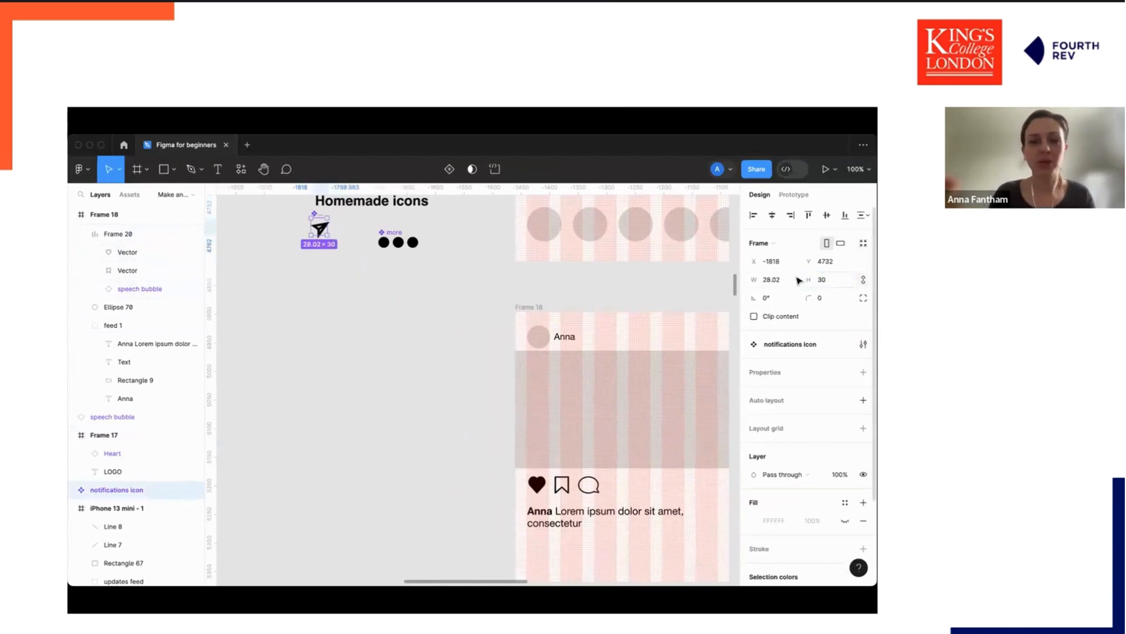
Add a black stroke to the notifications icon.
{"action": "scroll", "coordinate": [792, 469], "scroll_direction": "down", "scroll_amount": 4}
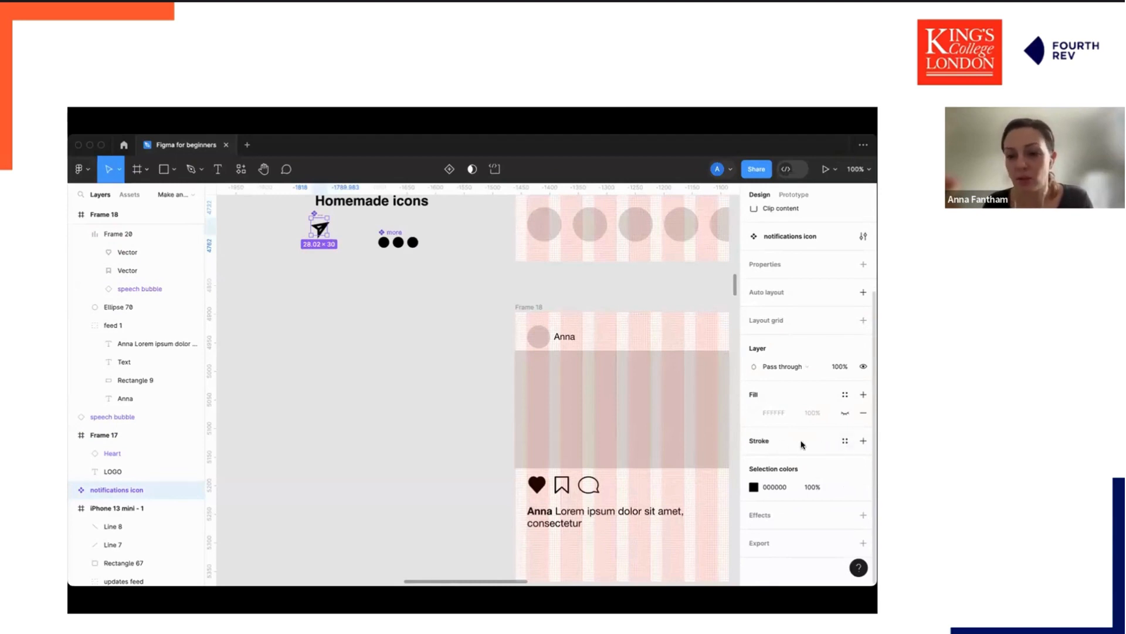
{"action": "left_click", "coordinate": [766, 443]}
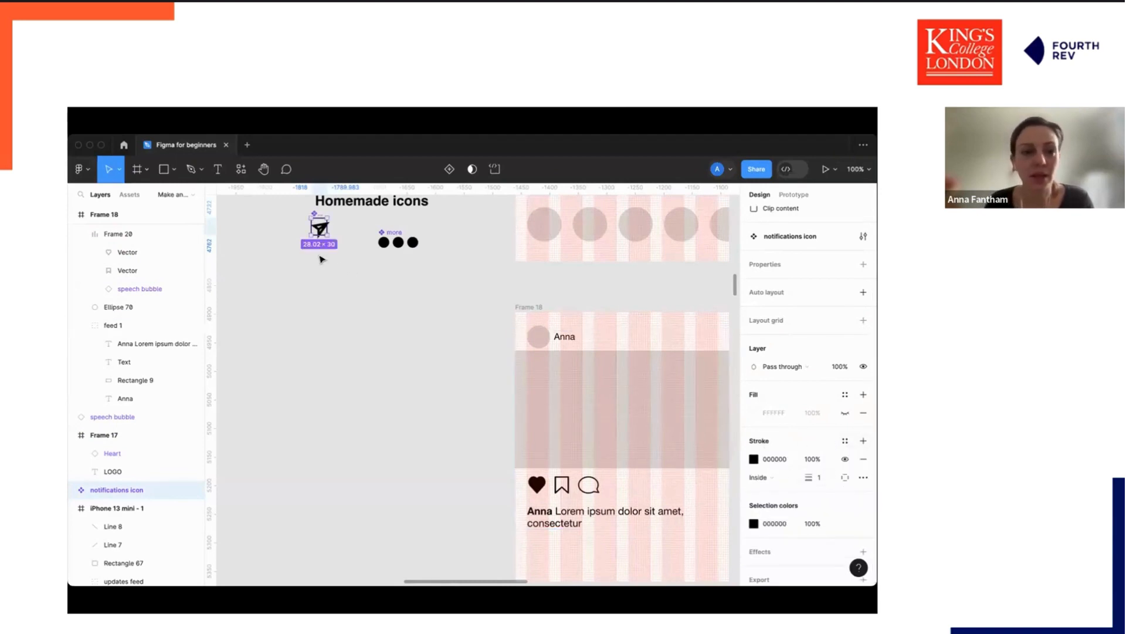
{"action": "left_click", "coordinate": [343, 271]}
Zoom in and set the paper-plane vector's stroke weight to 2 inside the notifications icon.
{"action": "scroll", "coordinate": [346, 271], "scroll_direction": "up", "scroll_amount": 5}
{"action": "scroll", "coordinate": [342, 293], "scroll_direction": "up", "scroll_amount": 5}
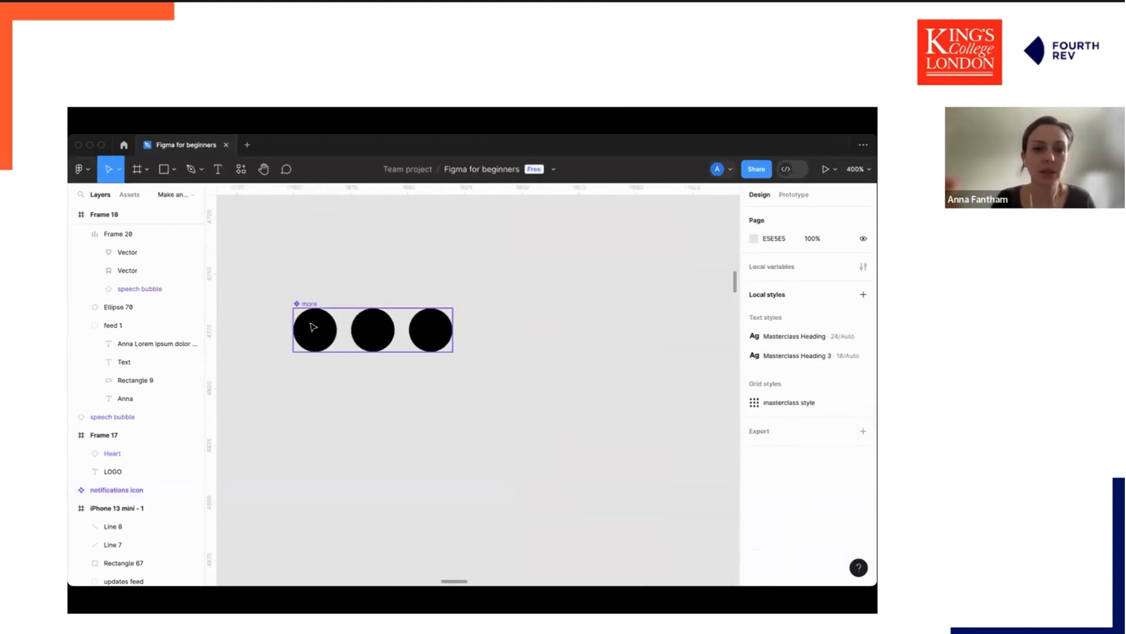
{"action": "scroll", "coordinate": [364, 332], "scroll_direction": "left", "scroll_amount": 6}
{"action": "double_click", "coordinate": [434, 305]}
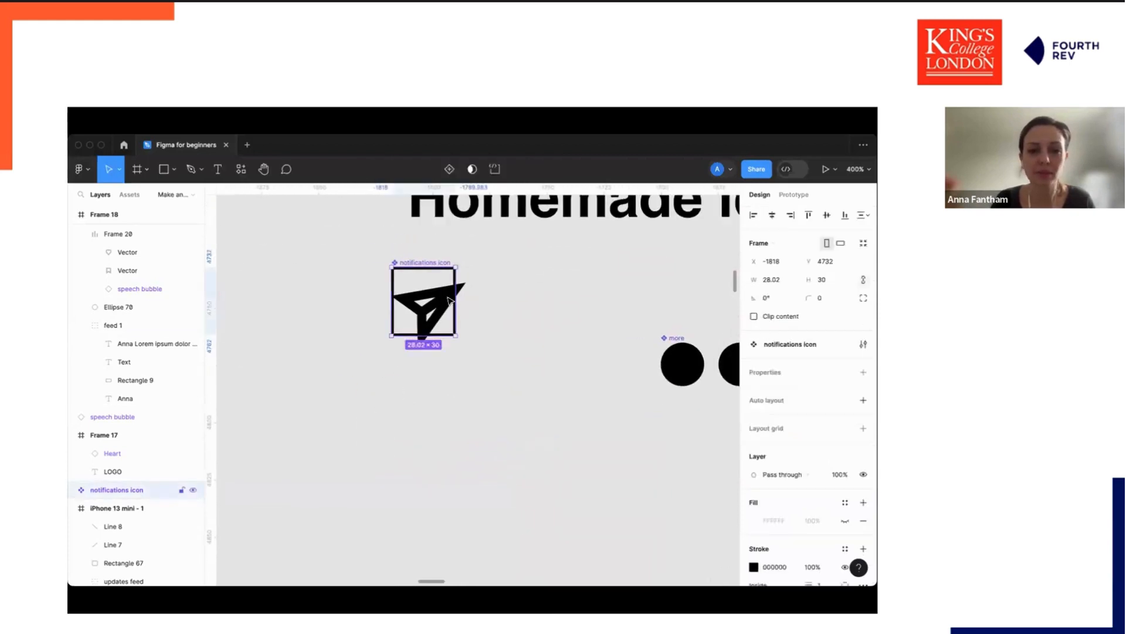
{"action": "left_click", "coordinate": [807, 538]}
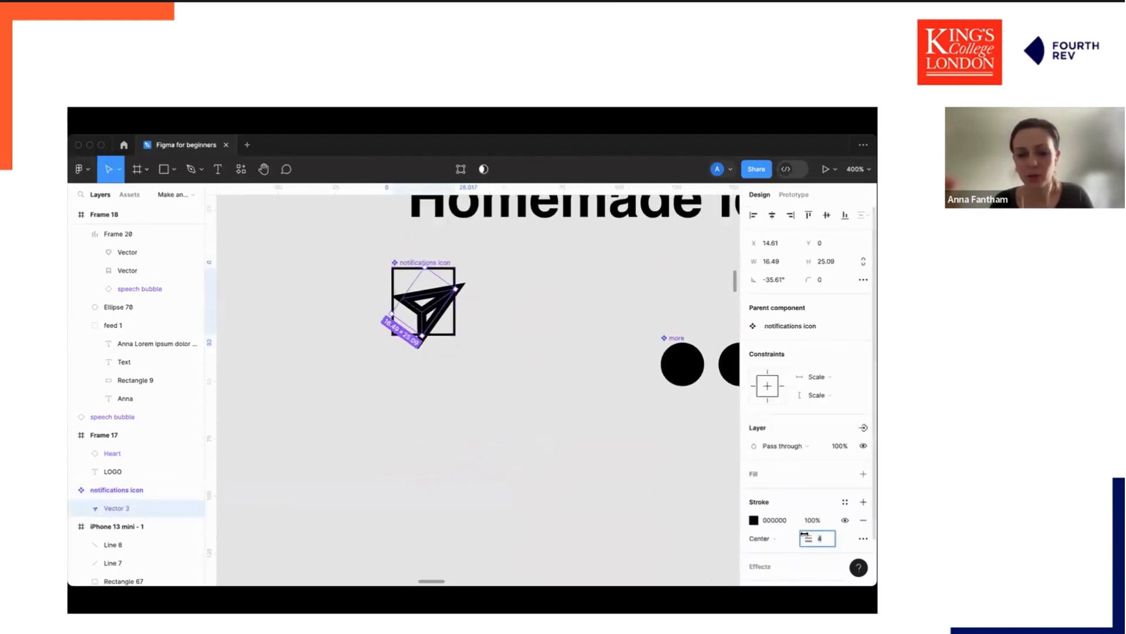
{"action": "type", "text": "2"}
{"action": "key", "text": "Return"}
Shift the notifications icon slightly down and left.
{"action": "left_click", "coordinate": [387, 456]}
{"action": "left_click", "coordinate": [441, 267]}
{"action": "left_click_drag", "start_coordinate": [441, 267], "coordinate": [436, 301]}
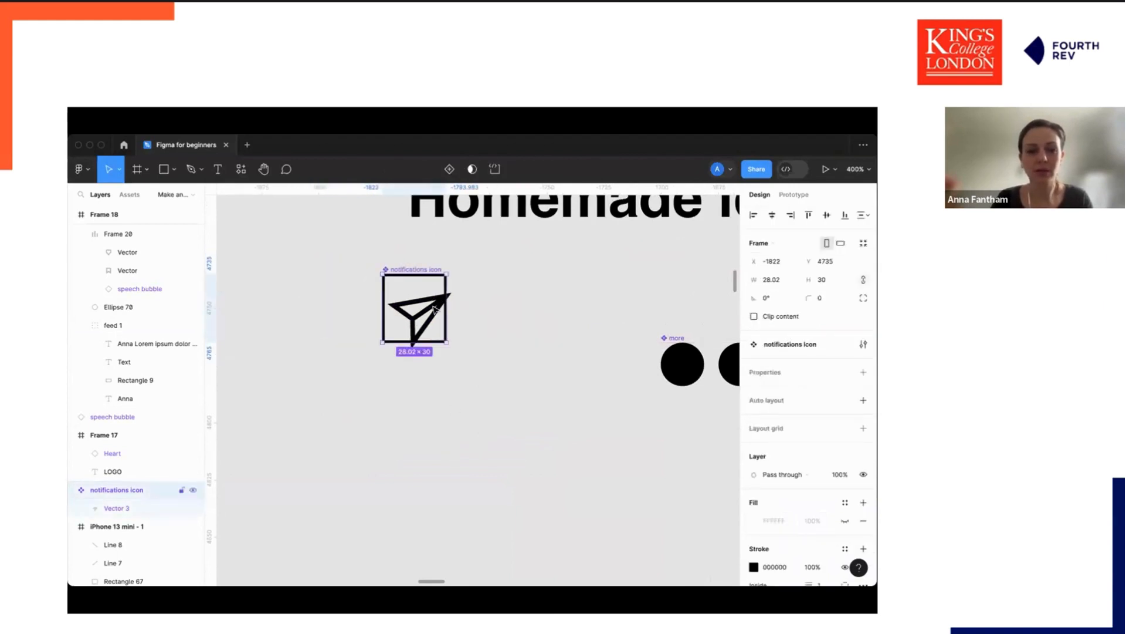
Drag the notifications icon into the feed's icon row next to the heart.
{"action": "scroll", "coordinate": [802, 487], "scroll_direction": "down", "scroll_amount": 5}
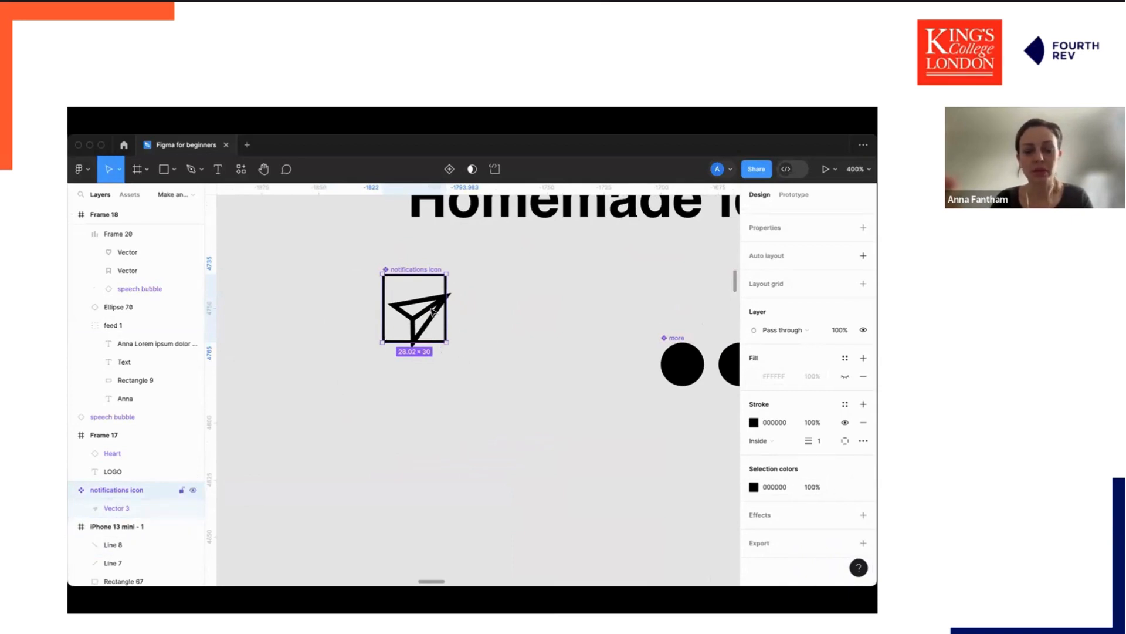
{"action": "key", "text": "shift+0"}
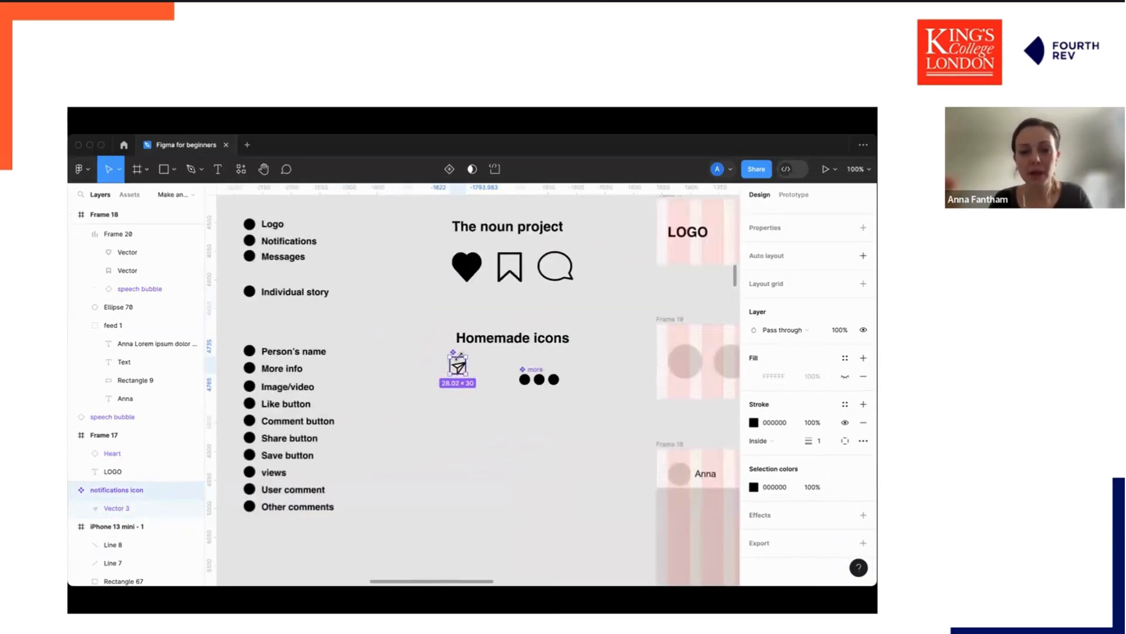
{"action": "left_click_drag", "start_coordinate": [459, 367], "coordinate": [607, 437]}
{"action": "left_click", "coordinate": [488, 453]}
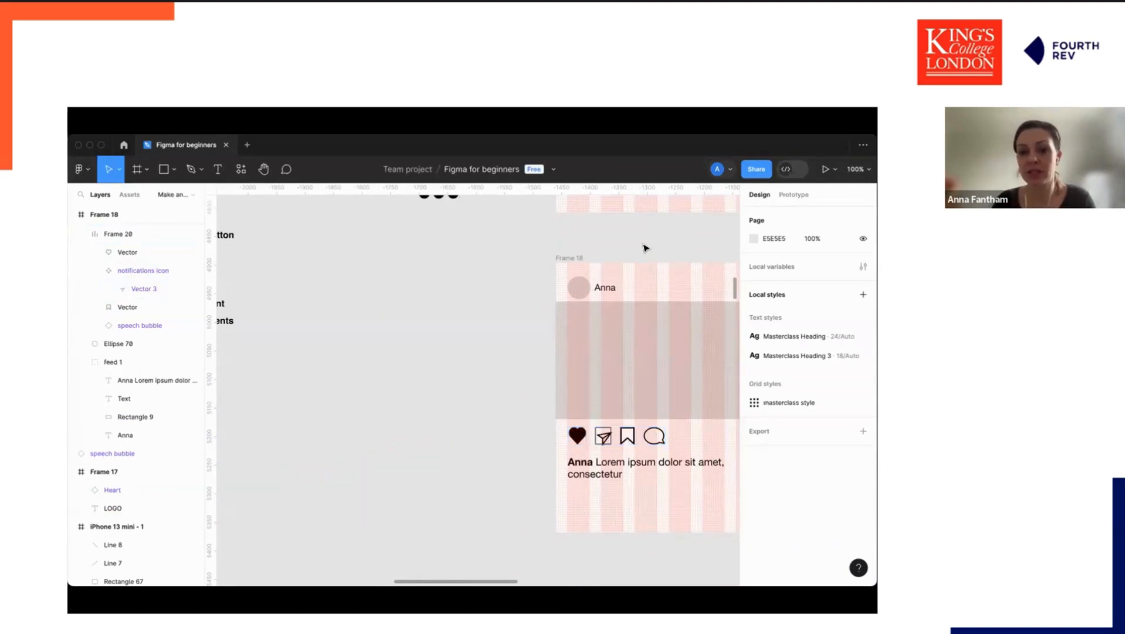
{"action": "scroll", "coordinate": [646, 248], "scroll_direction": "right", "scroll_amount": 2}
{"action": "scroll", "coordinate": [645, 247], "scroll_direction": "down", "scroll_amount": 1}
{"action": "scroll", "coordinate": [645, 248], "scroll_direction": "right", "scroll_amount": 1}
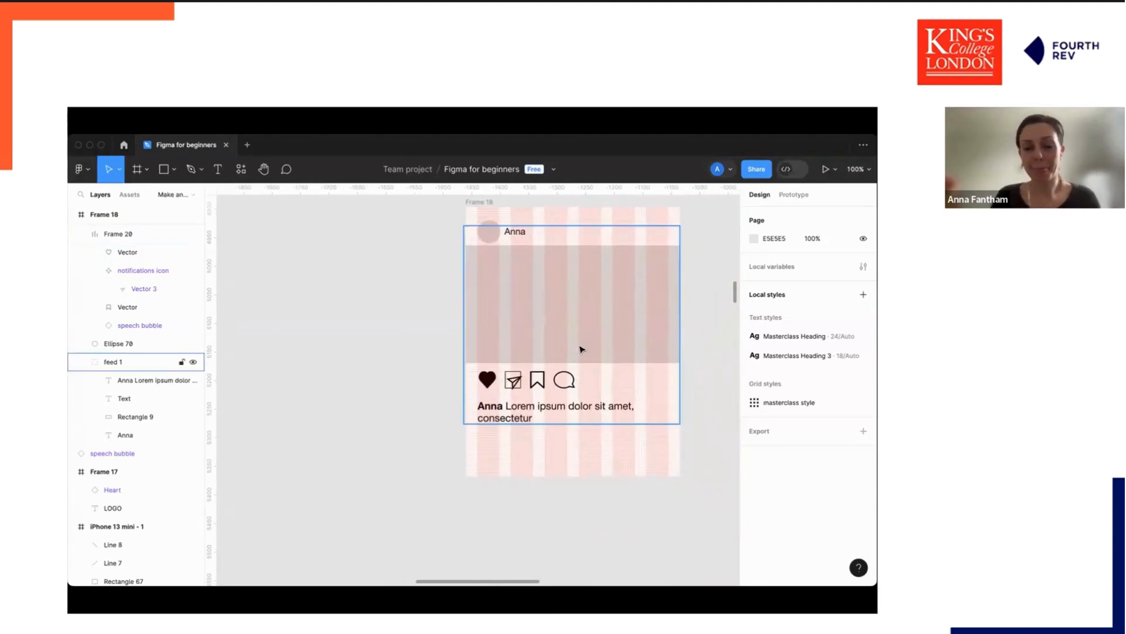
Delete the notifications icon from the feed item's icon row.
{"action": "left_click", "coordinate": [514, 381]}
{"action": "left_click", "coordinate": [514, 380]}
{"action": "key", "text": "Delete"}
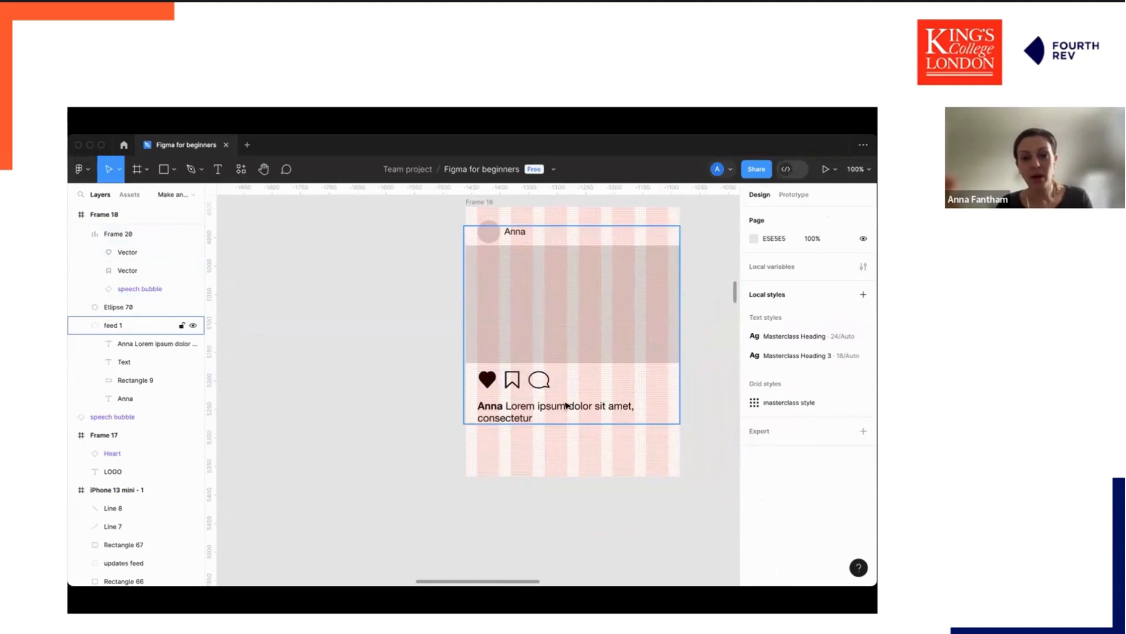
Examine the layer structure of the mid-fidelity wireframe's feed item, including its text block and views label.
{"action": "scroll", "coordinate": [649, 368], "scroll_direction": "down", "scroll_amount": 5}
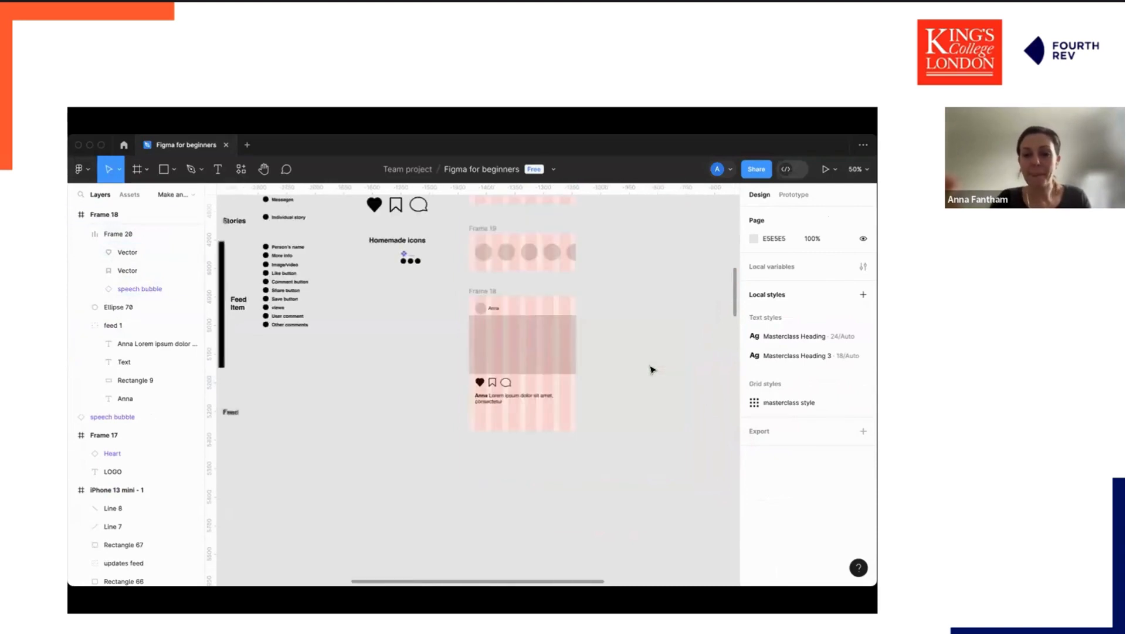
{"action": "scroll", "coordinate": [534, 335], "scroll_direction": "left", "scroll_amount": 5}
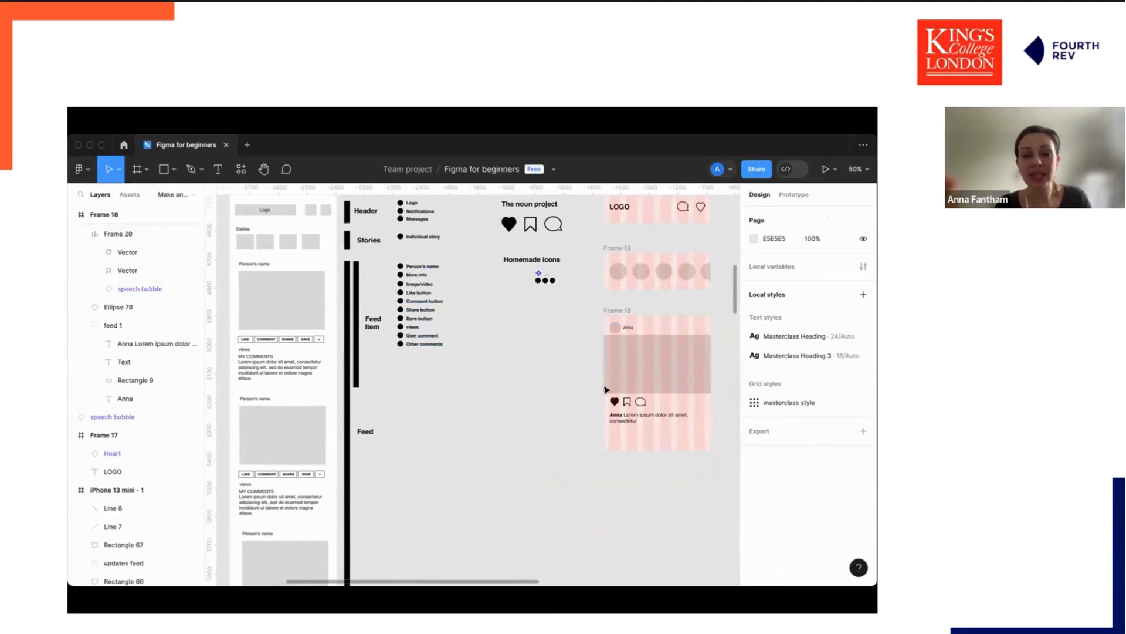
{"action": "scroll", "coordinate": [603, 400], "scroll_direction": "right", "scroll_amount": 12}
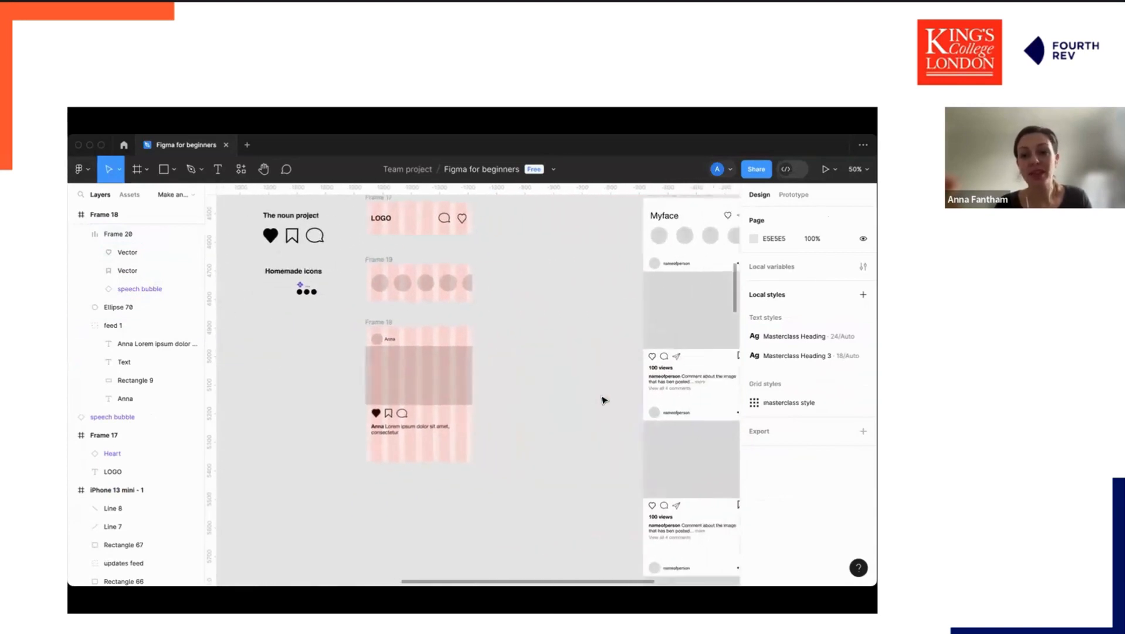
{"action": "scroll", "coordinate": [602, 400], "scroll_direction": "right", "scroll_amount": 1}
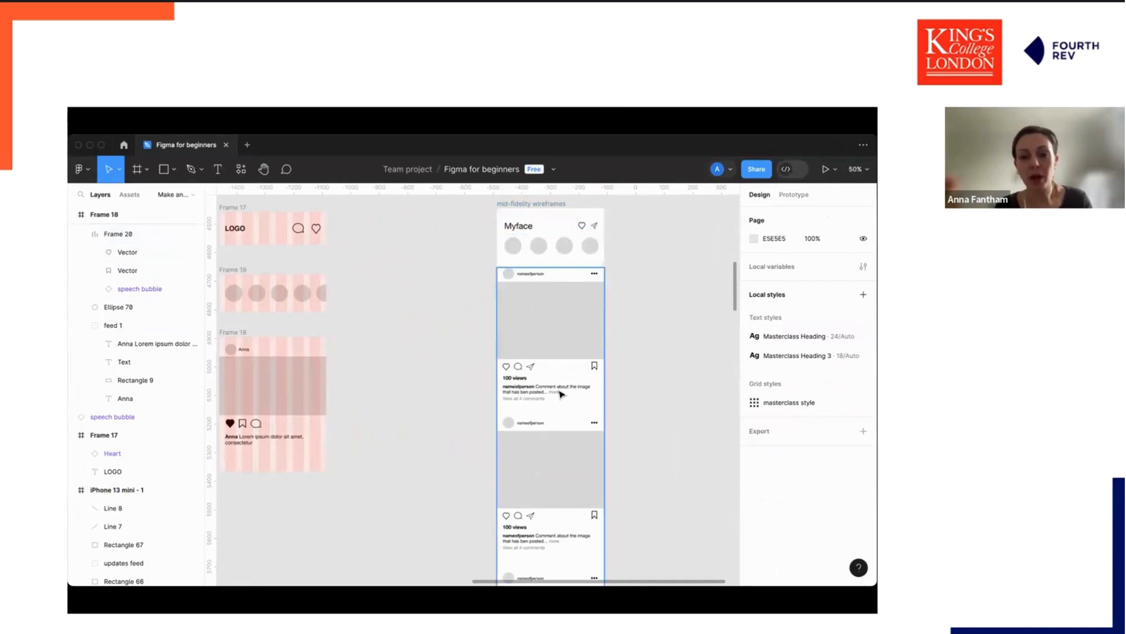
{"action": "scroll", "coordinate": [601, 369], "scroll_direction": "up", "scroll_amount": 5}
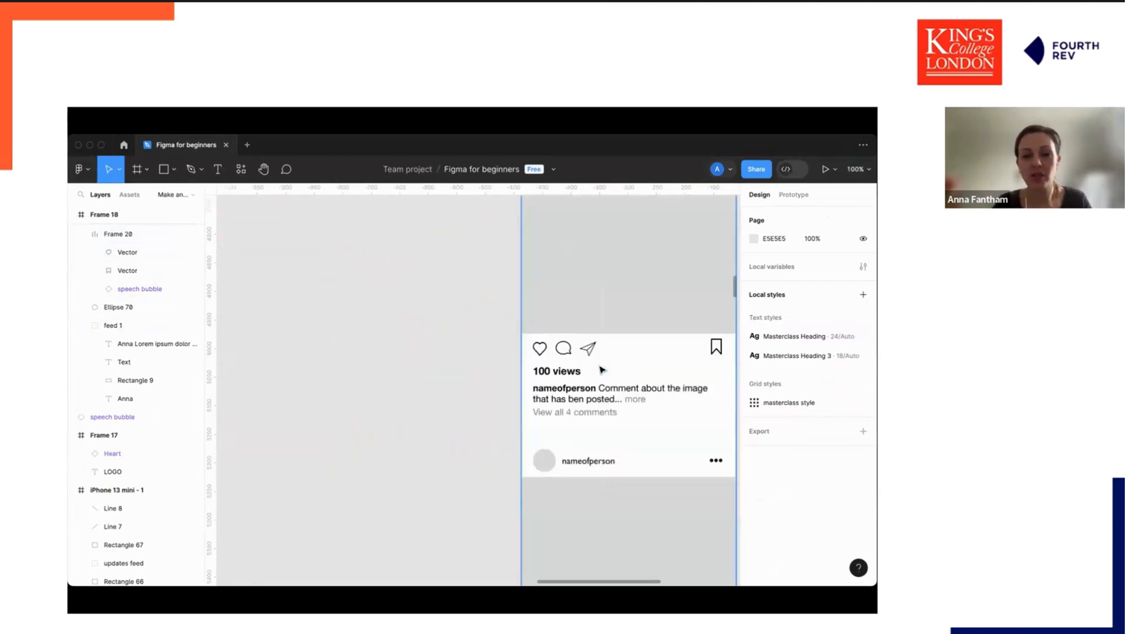
{"action": "scroll", "coordinate": [622, 373], "scroll_direction": "right", "scroll_amount": 3}
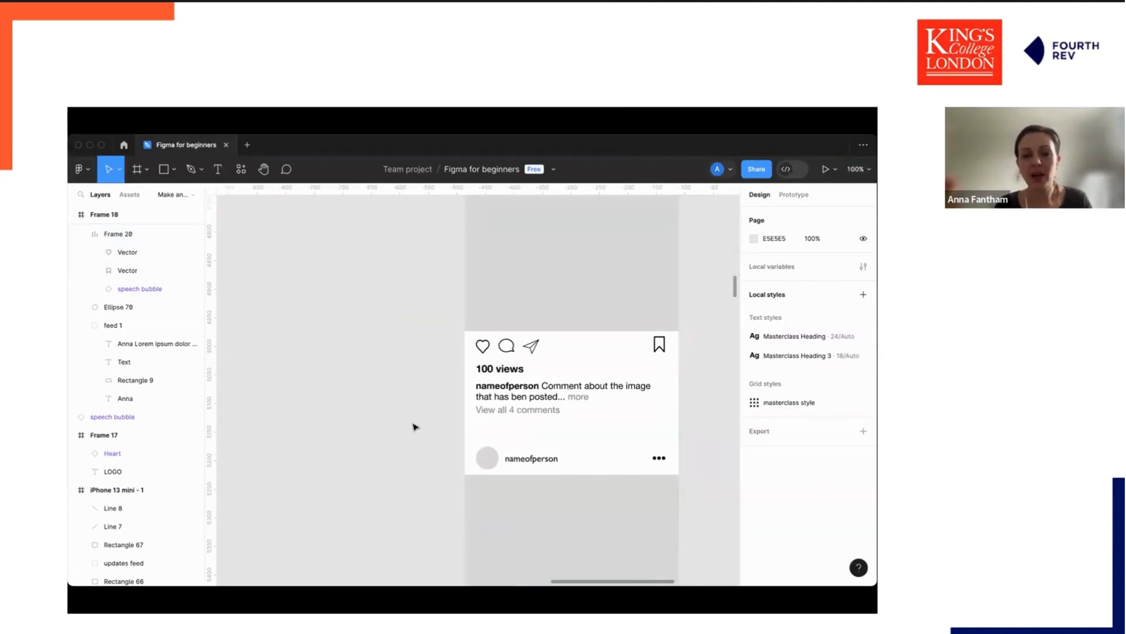
{"action": "left_click", "coordinate": [512, 370]}
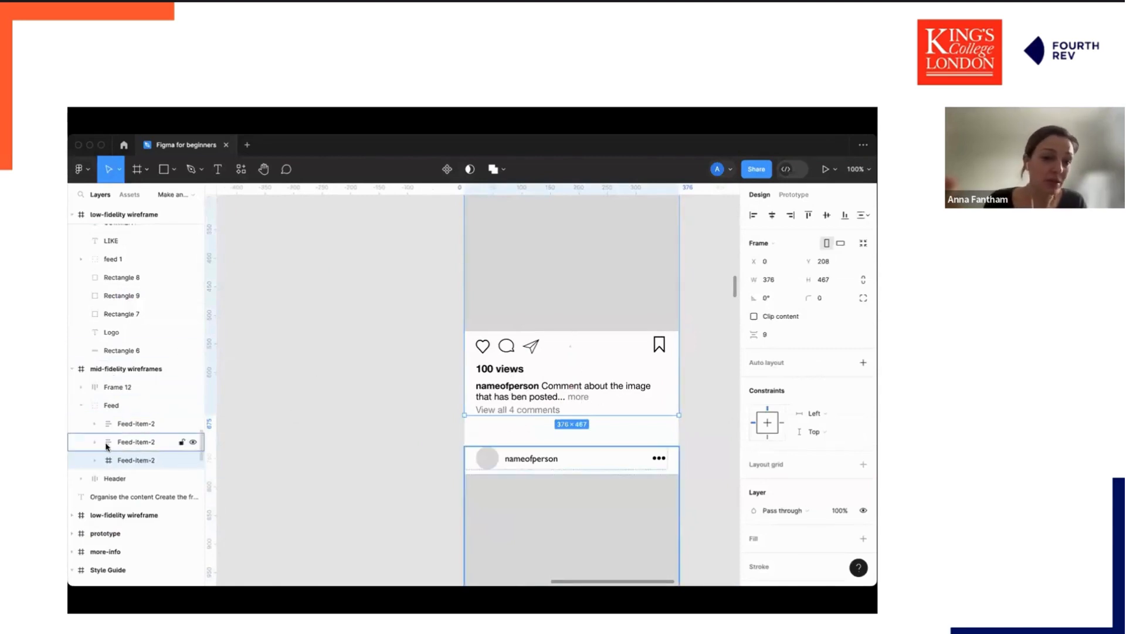
{"action": "left_click", "coordinate": [96, 443]}
{"action": "left_click", "coordinate": [95, 443]}
{"action": "left_click", "coordinate": [512, 388]}
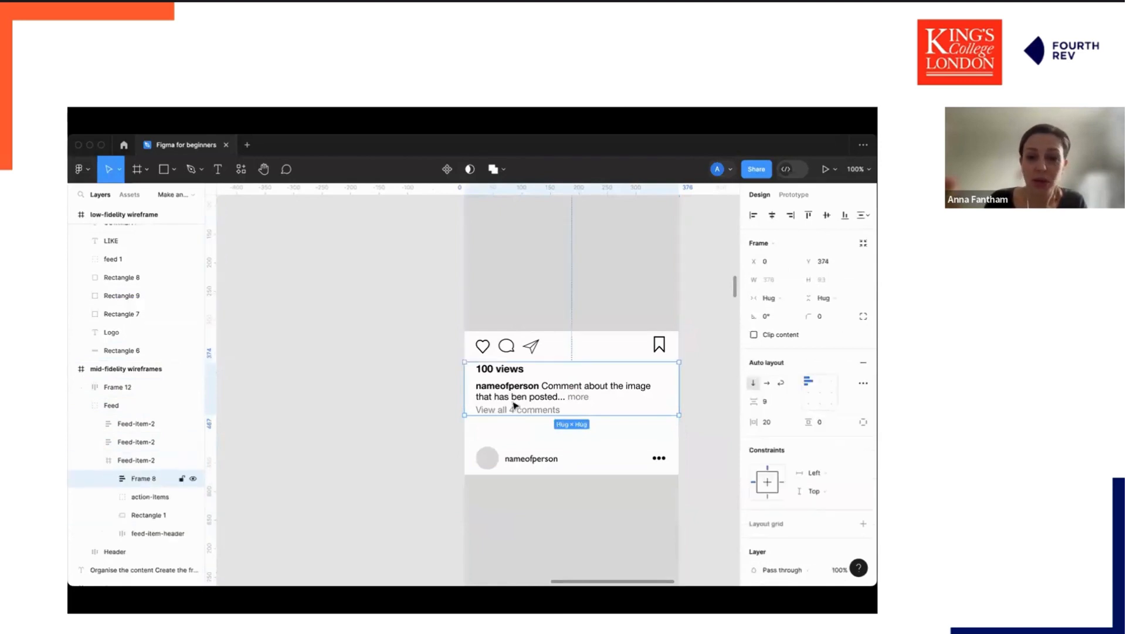
{"action": "double_click", "coordinate": [513, 387]}
{"action": "left_click", "coordinate": [512, 389]}
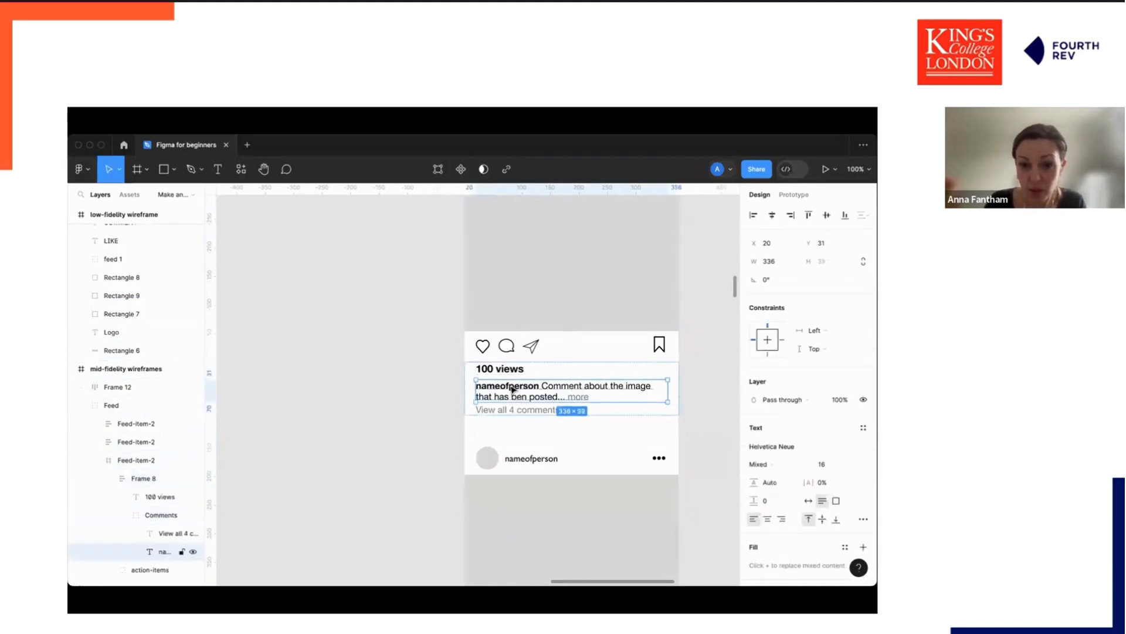
{"action": "left_click", "coordinate": [510, 372]}
{"action": "left_click", "coordinate": [511, 349]}
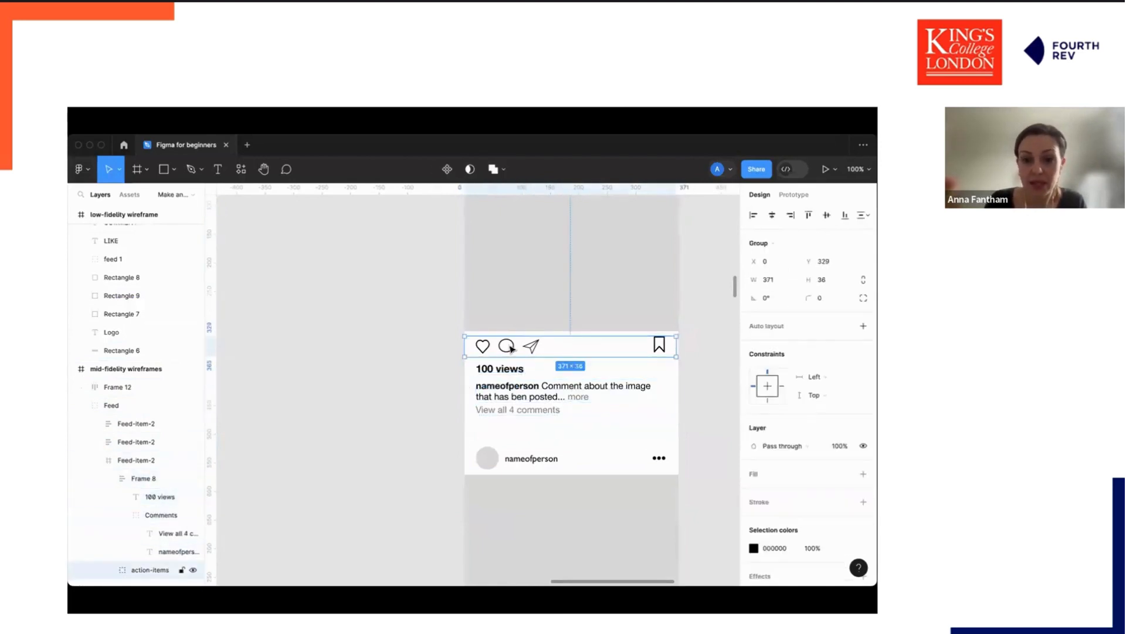
Examine the auto layout settings of the feed item's action-icons row and its name header row.
{"action": "double_click", "coordinate": [523, 346]}
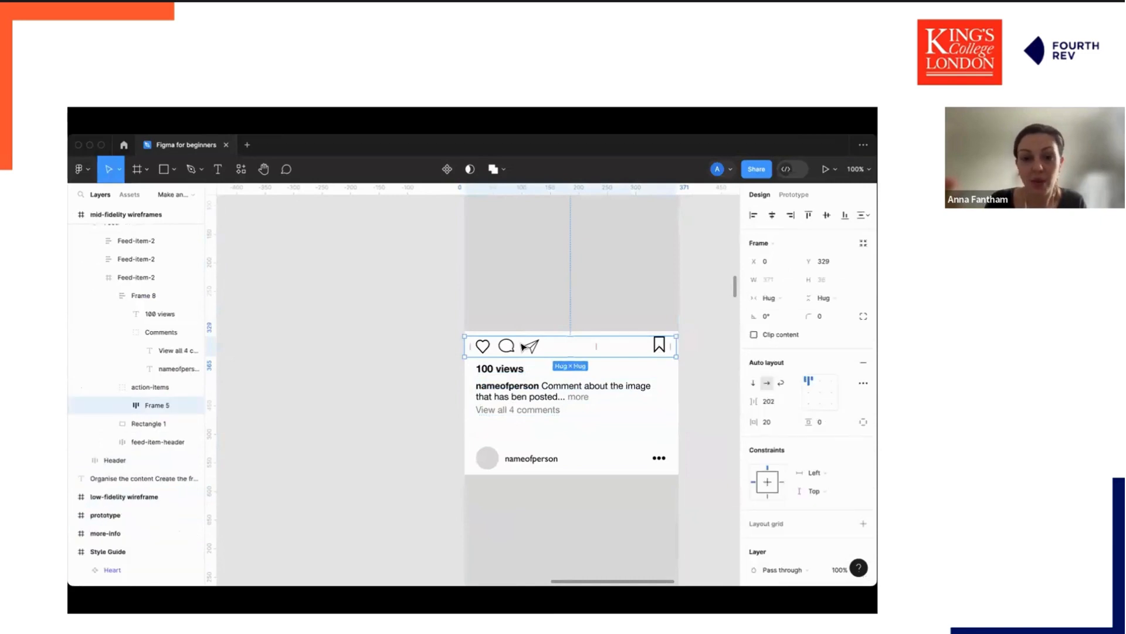
{"action": "double_click", "coordinate": [523, 347]}
{"action": "left_click", "coordinate": [522, 297]}
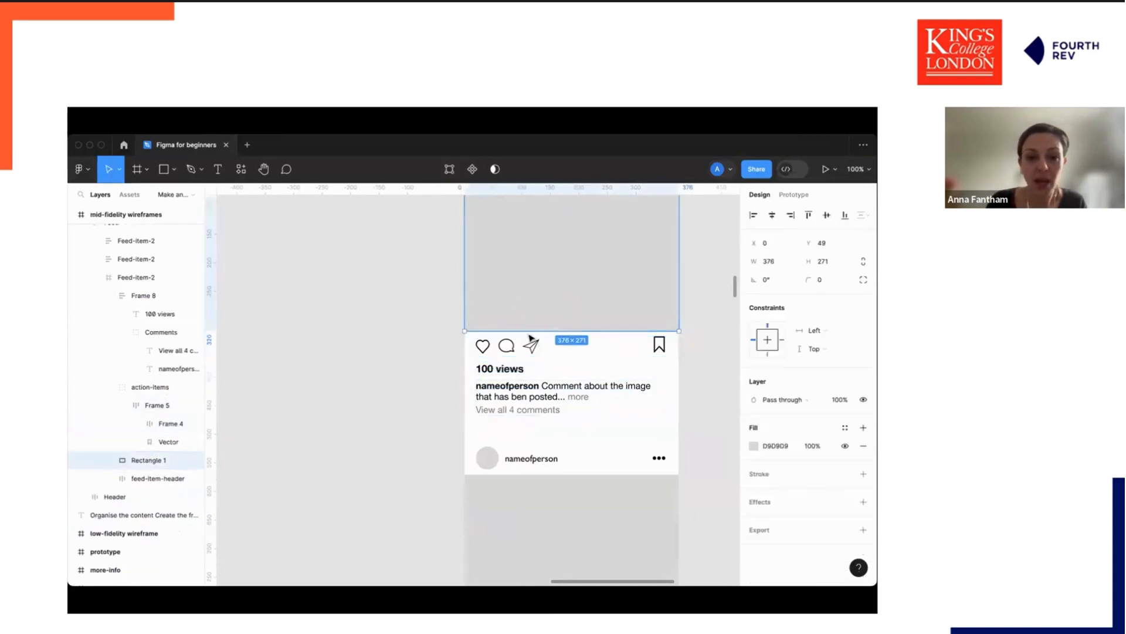
{"action": "left_click", "coordinate": [521, 372]}
{"action": "scroll", "coordinate": [520, 334], "scroll_direction": "up", "scroll_amount": 2}
{"action": "scroll", "coordinate": [519, 333], "scroll_direction": "up", "scroll_amount": 1}
{"action": "left_click", "coordinate": [516, 313]}
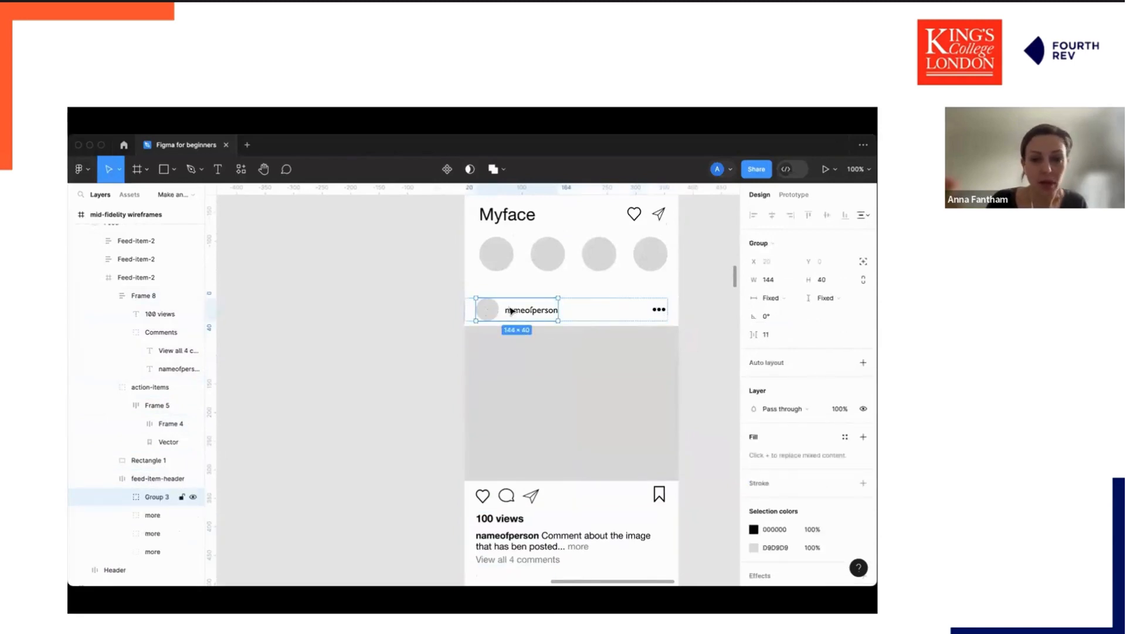
{"action": "double_click", "coordinate": [512, 311]}
{"action": "double_click", "coordinate": [659, 309]}
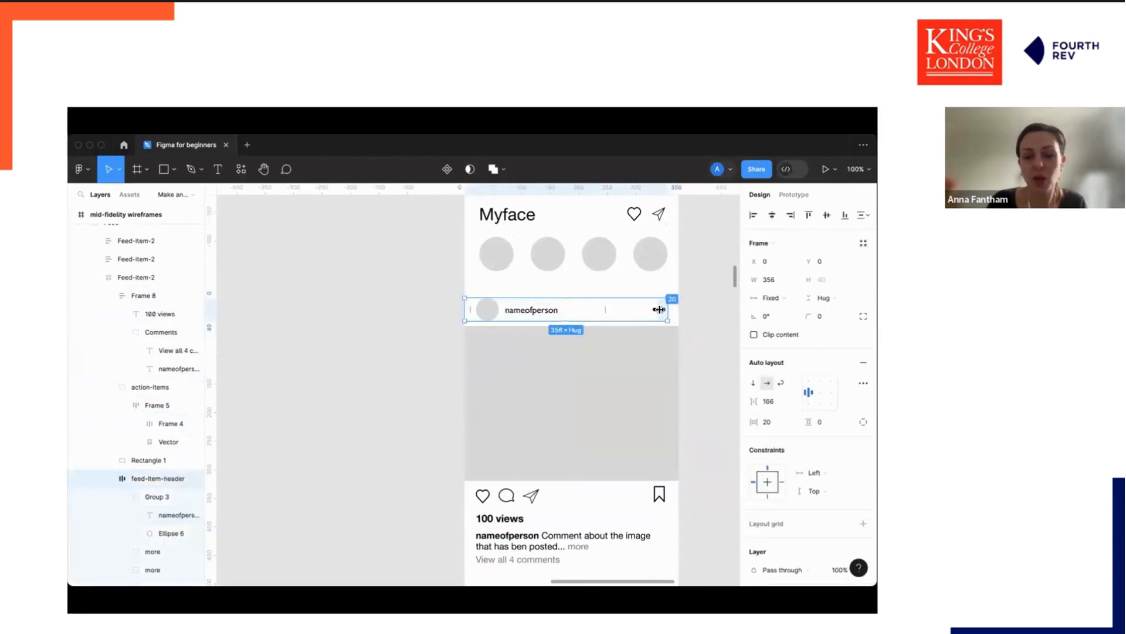
{"action": "left_click", "coordinate": [664, 313]}
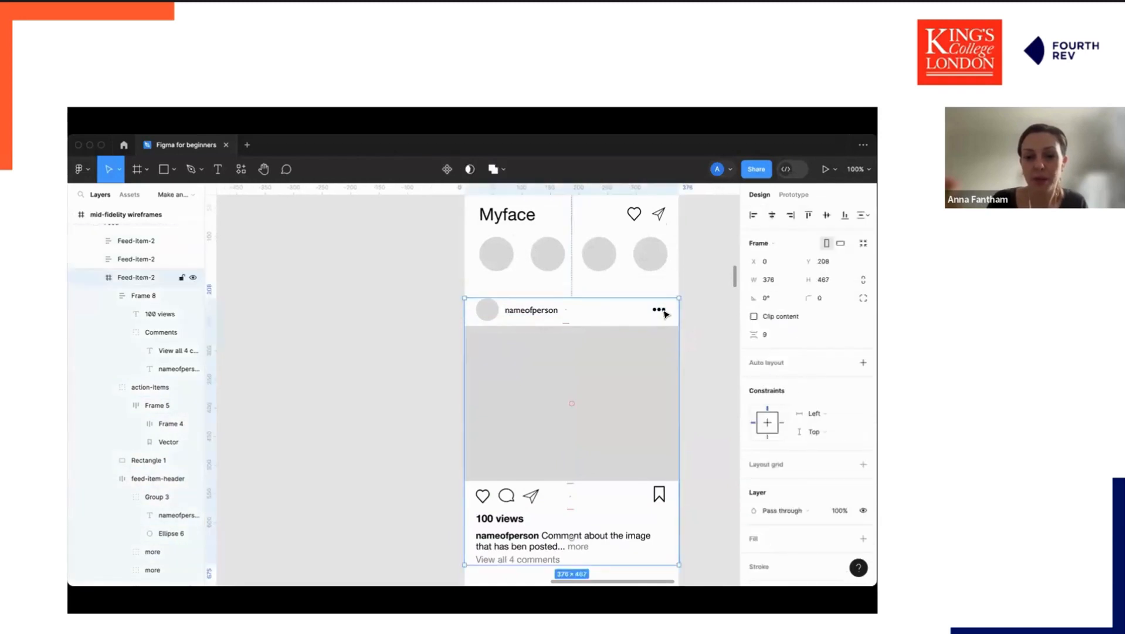
{"action": "left_click", "coordinate": [663, 310]}
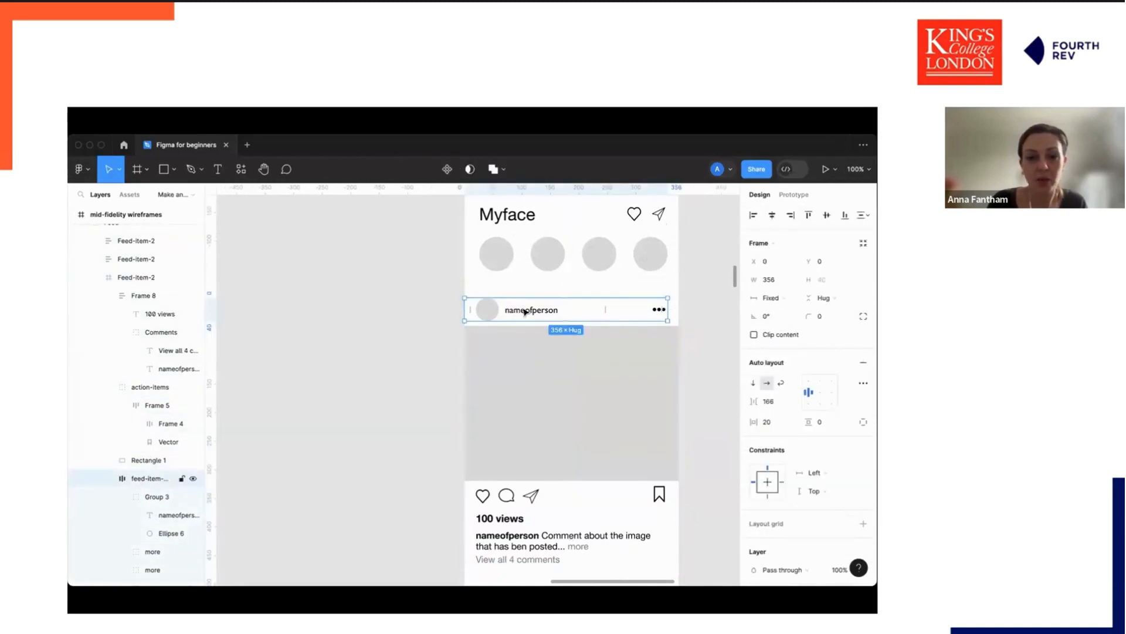
Temporarily show the mid-fidelity frame's 6-column and 4px layout grids to compare the feed item against them.
{"action": "left_click", "coordinate": [685, 332]}
{"action": "scroll", "coordinate": [687, 334], "scroll_direction": "up", "scroll_amount": 2}
{"action": "left_click", "coordinate": [472, 211]}
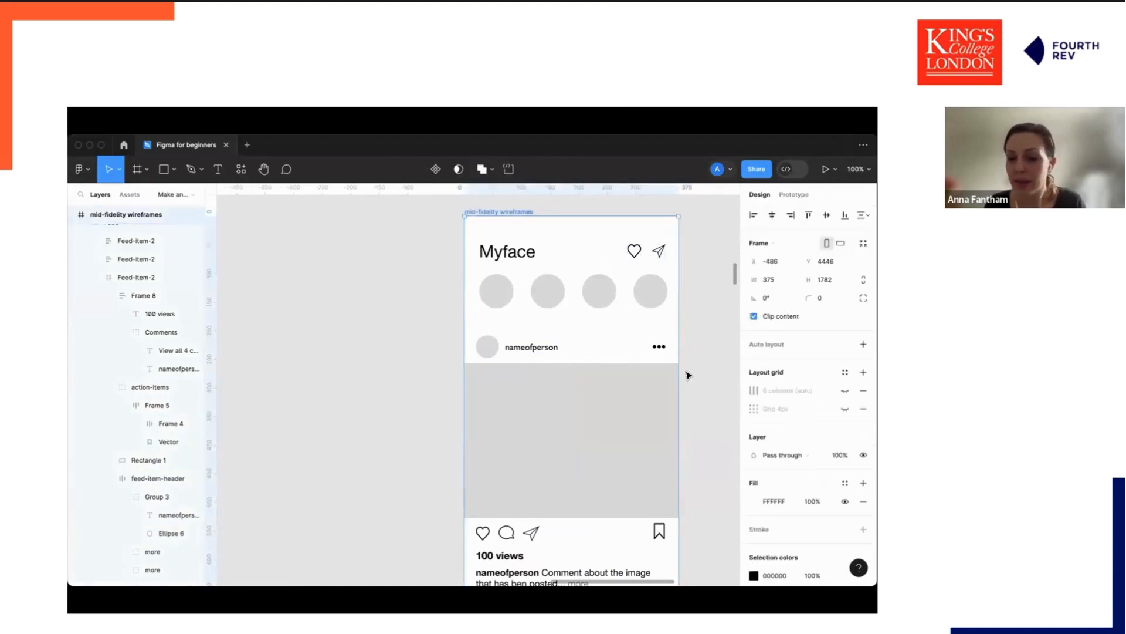
{"action": "left_click", "coordinate": [845, 390]}
{"action": "left_click", "coordinate": [845, 409]}
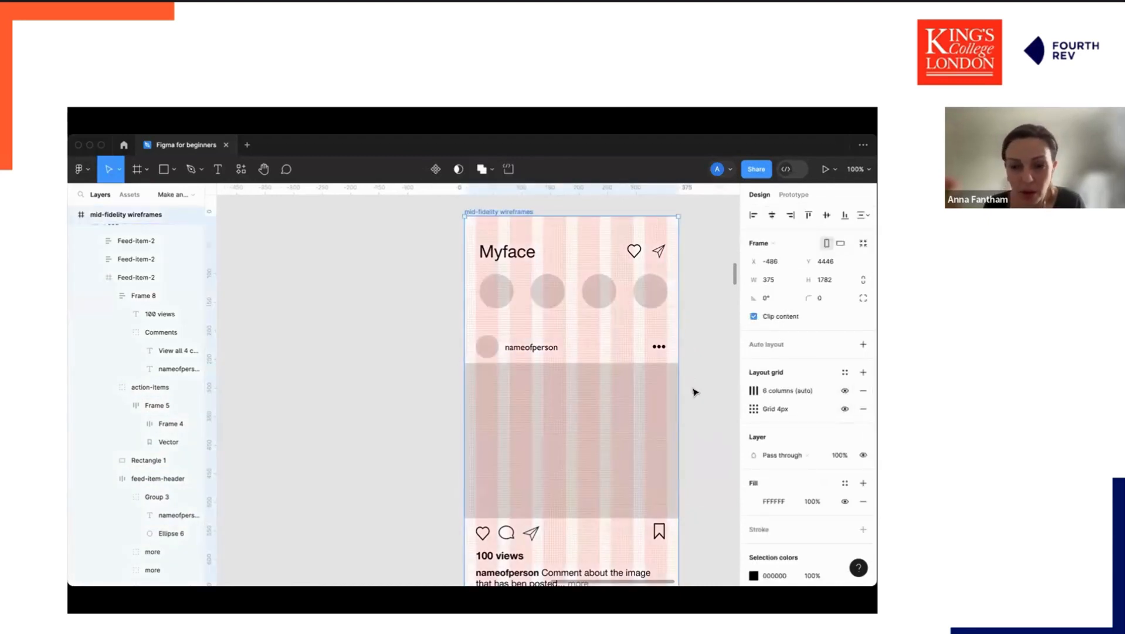
{"action": "scroll", "coordinate": [583, 317], "scroll_direction": "down", "scroll_amount": 10}
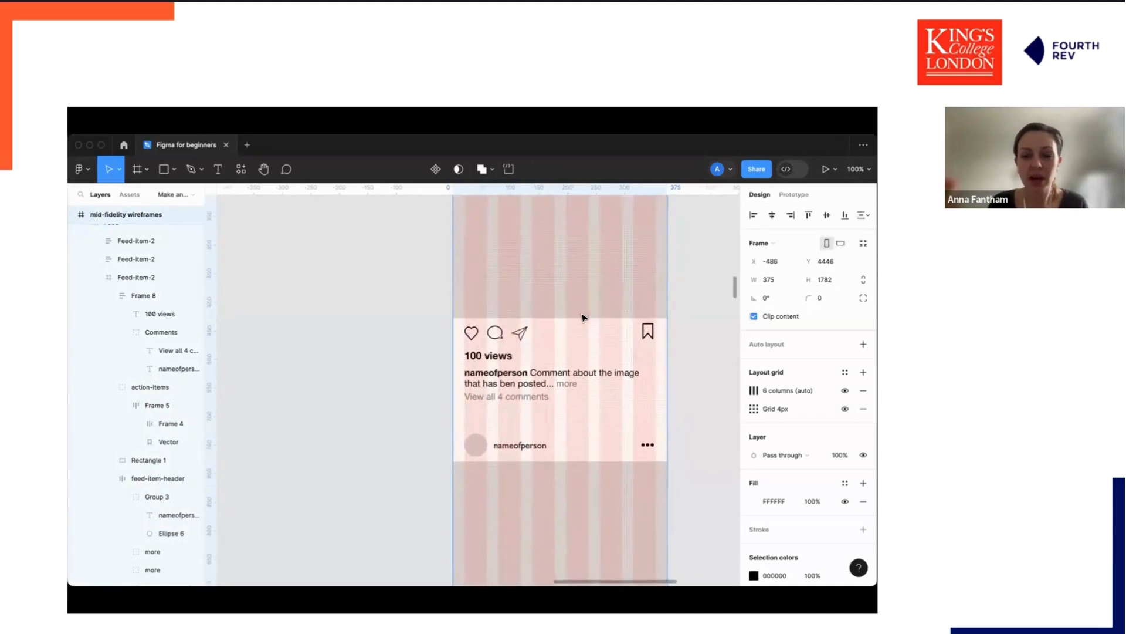
{"action": "scroll", "coordinate": [583, 318], "scroll_direction": "up", "scroll_amount": 10}
{"action": "scroll", "coordinate": [584, 316], "scroll_direction": "down", "scroll_amount": 5}
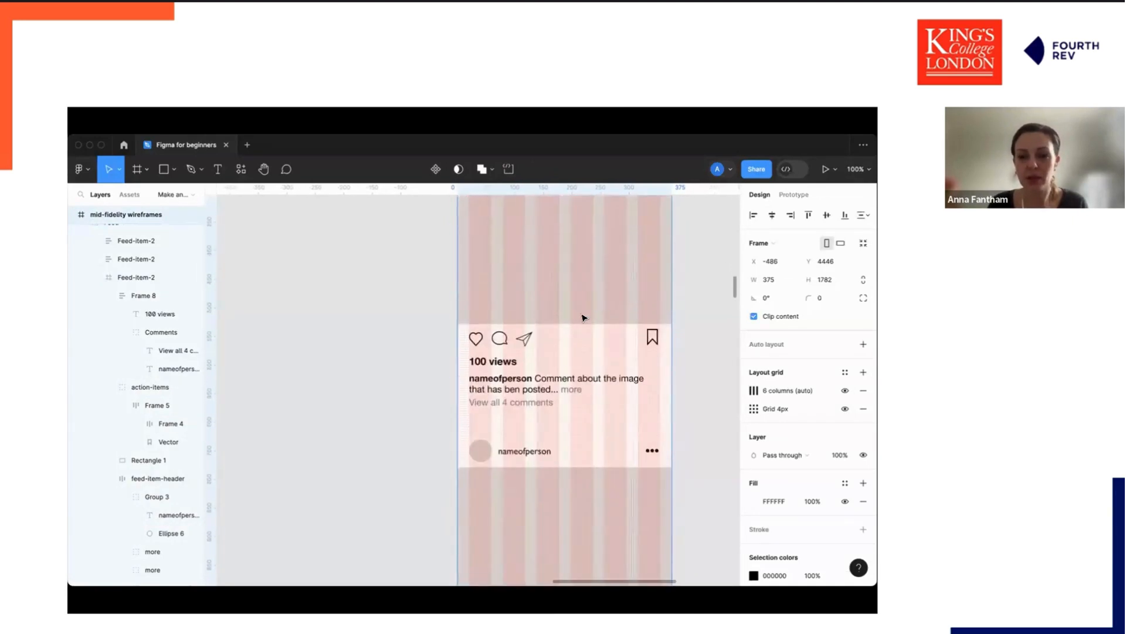
{"action": "left_click", "coordinate": [845, 390]}
{"action": "left_click", "coordinate": [844, 408]}
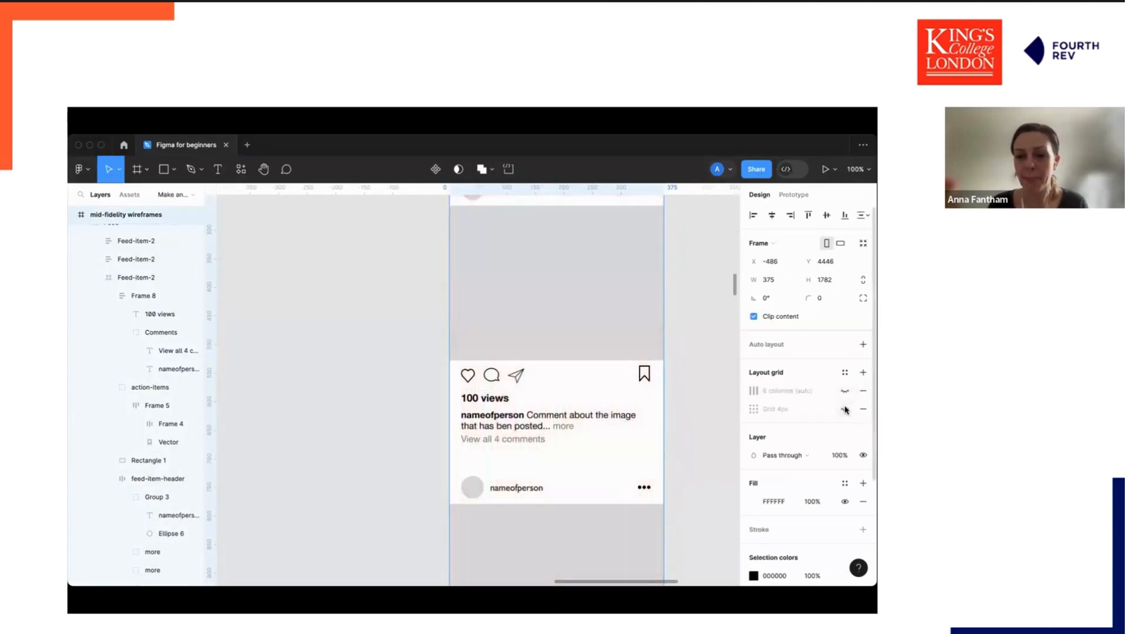
Browse the canvas to the Refining section's style guide with logo, colours, typography and icons.
{"action": "left_click", "coordinate": [443, 444]}
{"action": "scroll", "coordinate": [442, 442], "scroll_direction": "down", "scroll_amount": 5}
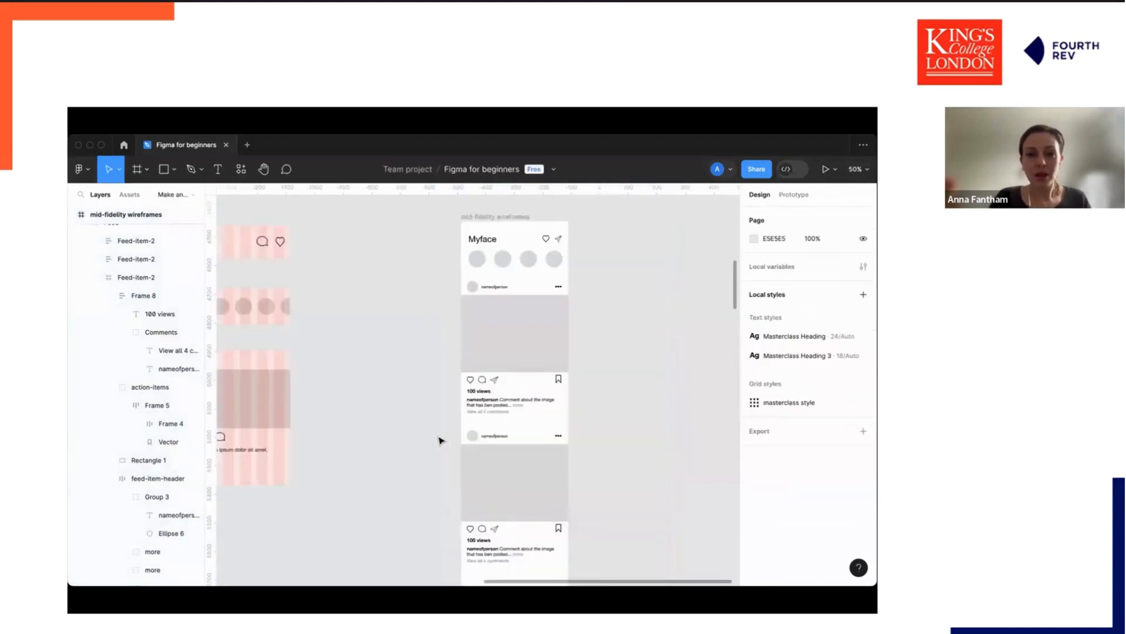
{"action": "scroll", "coordinate": [442, 440], "scroll_direction": "left", "scroll_amount": 10}
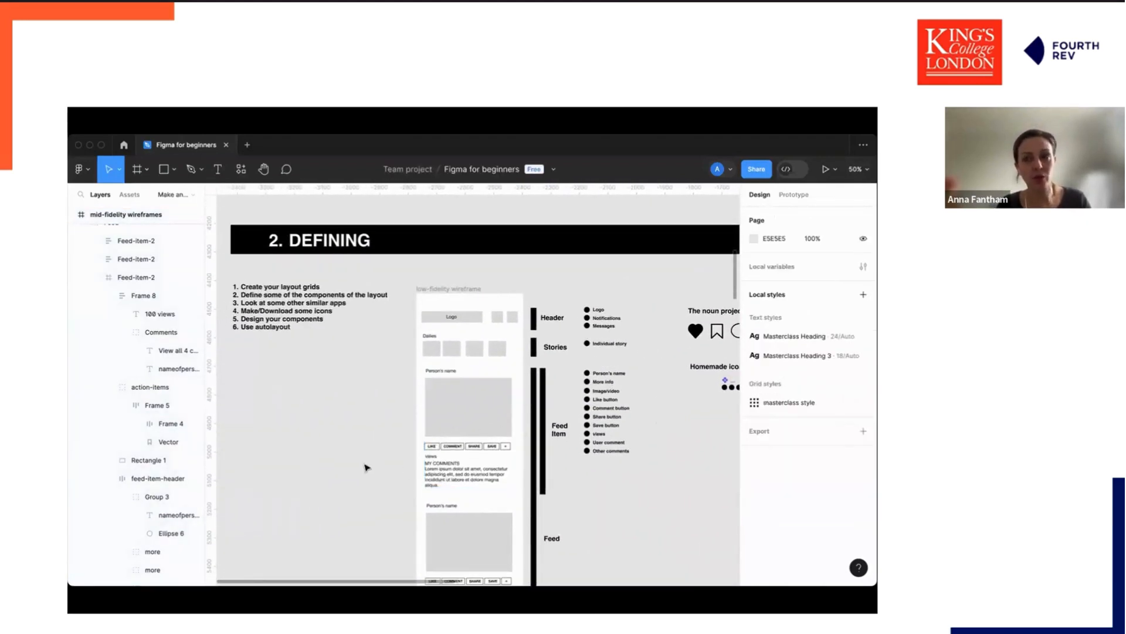
{"action": "scroll", "coordinate": [365, 467], "scroll_direction": "down", "scroll_amount": 10}
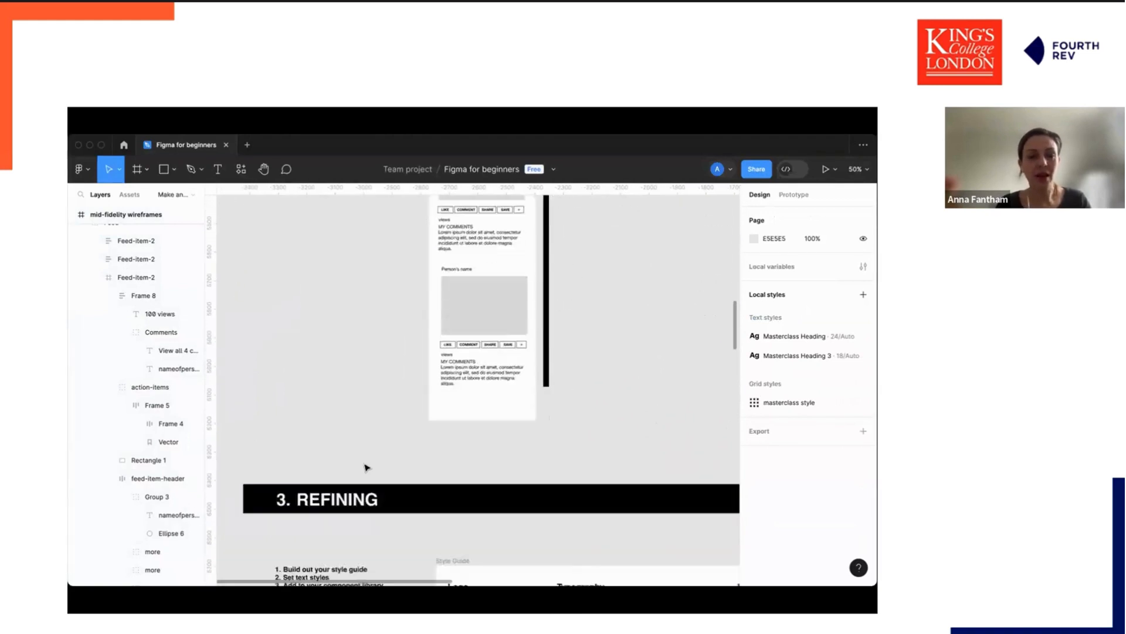
{"action": "scroll", "coordinate": [365, 467], "scroll_direction": "down", "scroll_amount": 3}
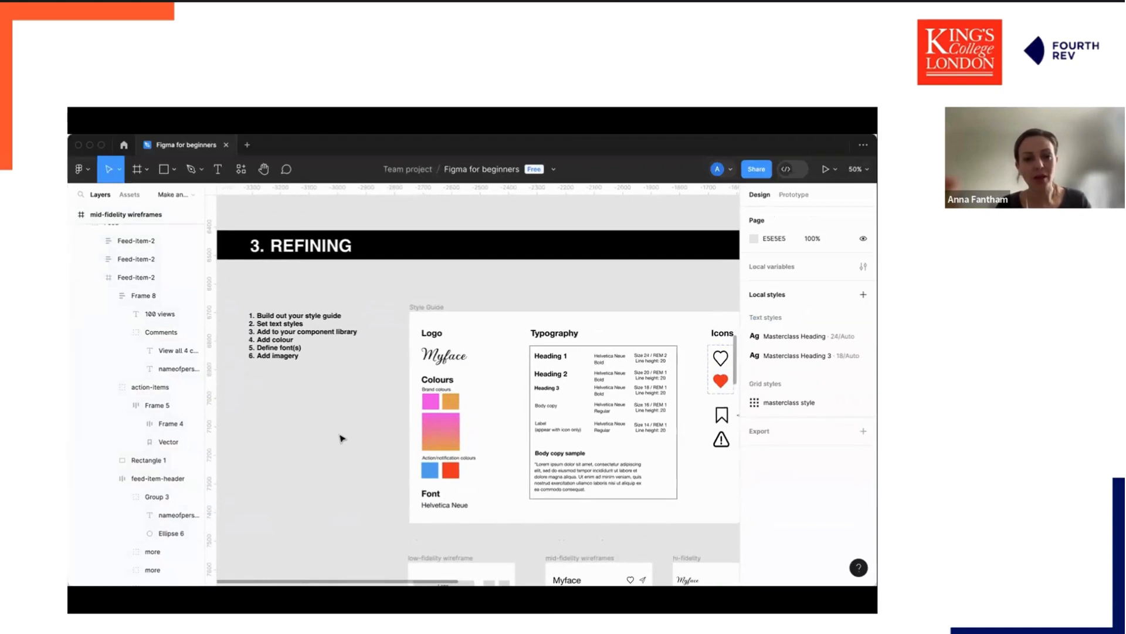
{"action": "scroll", "coordinate": [340, 438], "scroll_direction": "right", "scroll_amount": 1}
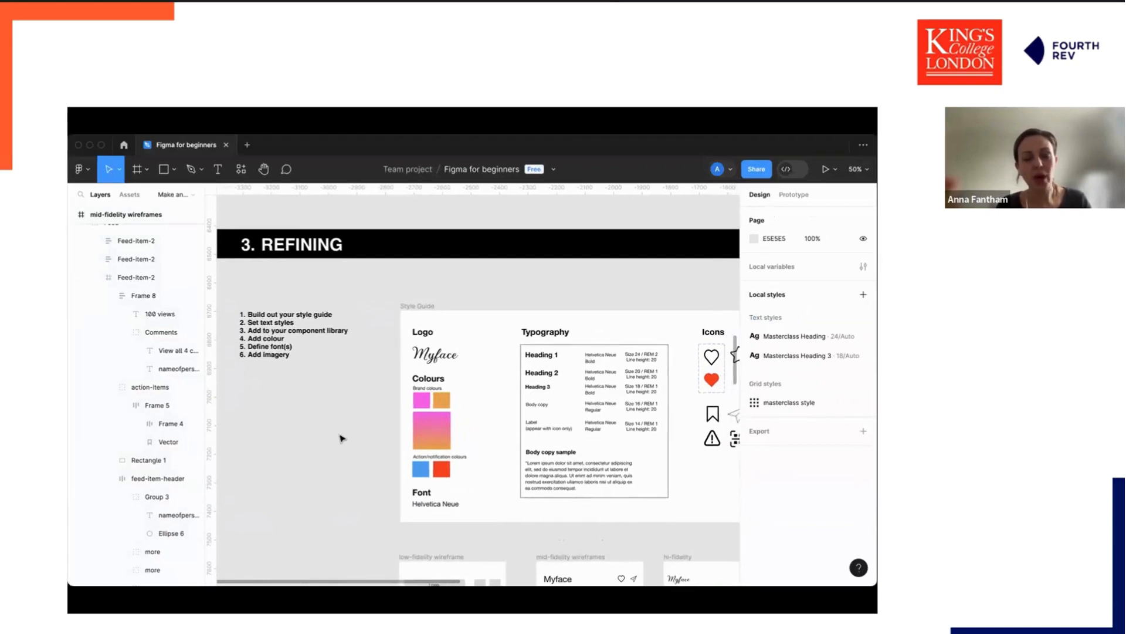
{"action": "scroll", "coordinate": [321, 374], "scroll_direction": "down", "scroll_amount": 1}
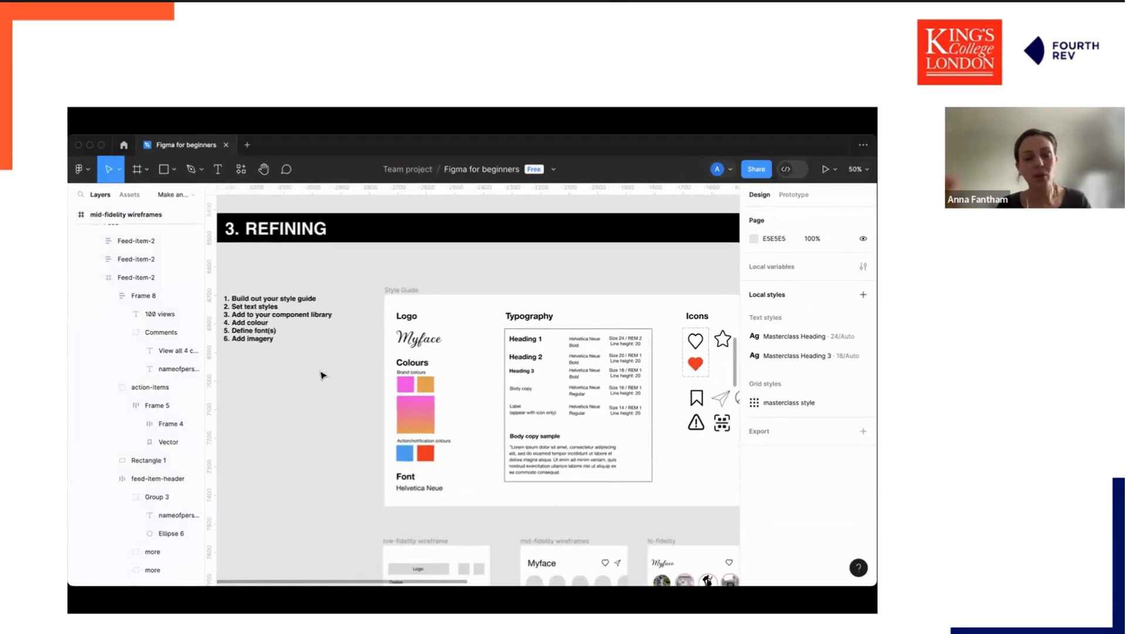
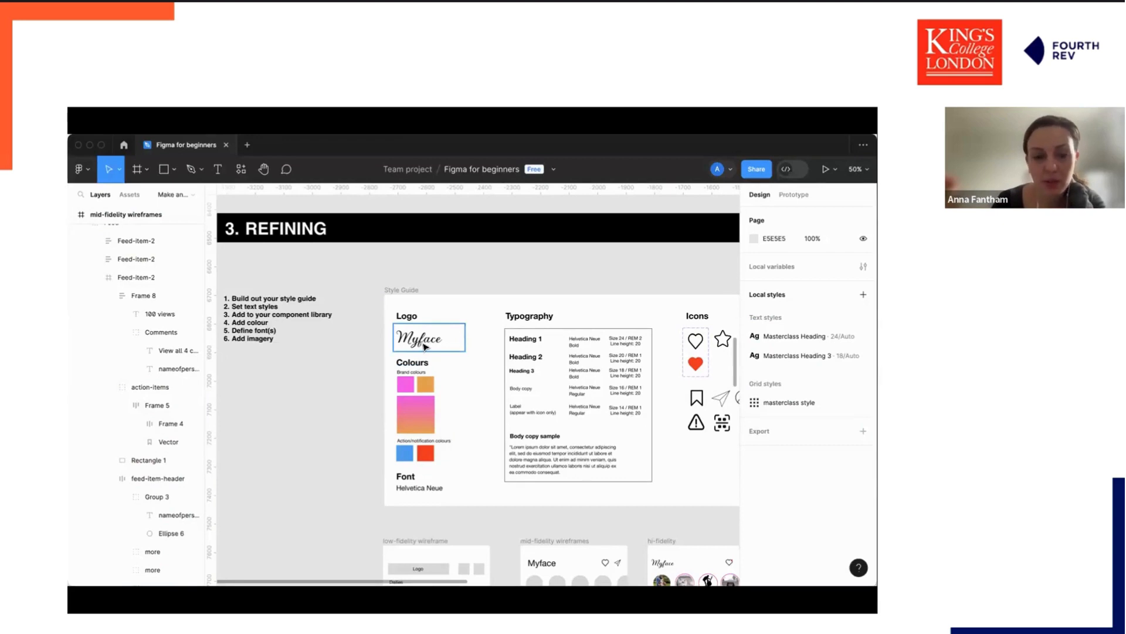
Delete the gradient swatch beneath the brand colours in the style guide.
{"action": "scroll", "coordinate": [406, 381], "scroll_direction": "up", "scroll_amount": 10}
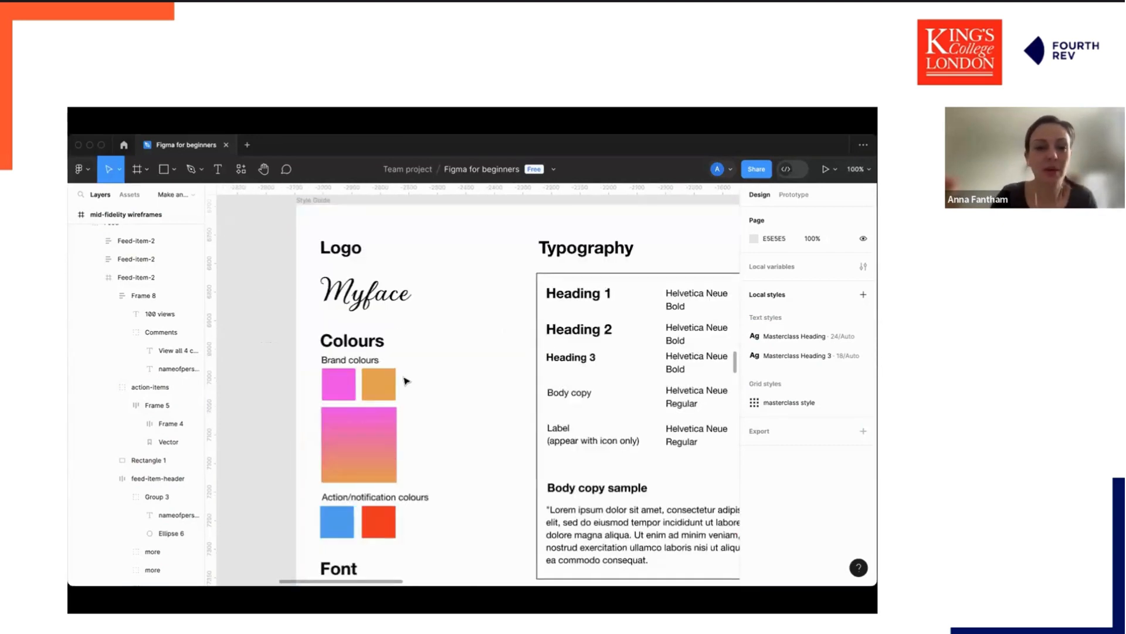
{"action": "left_click", "coordinate": [378, 374]}
{"action": "left_click", "coordinate": [407, 415]}
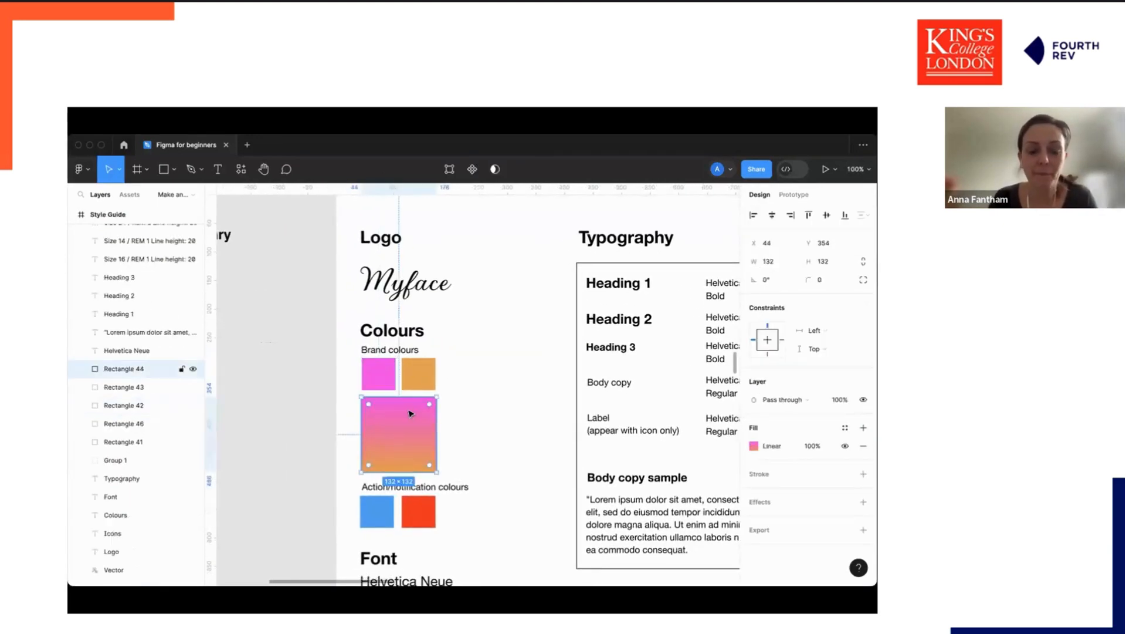
{"action": "scroll", "coordinate": [420, 414], "scroll_direction": "left", "scroll_amount": 2}
{"action": "scroll", "coordinate": [420, 414], "scroll_direction": "down", "scroll_amount": 1}
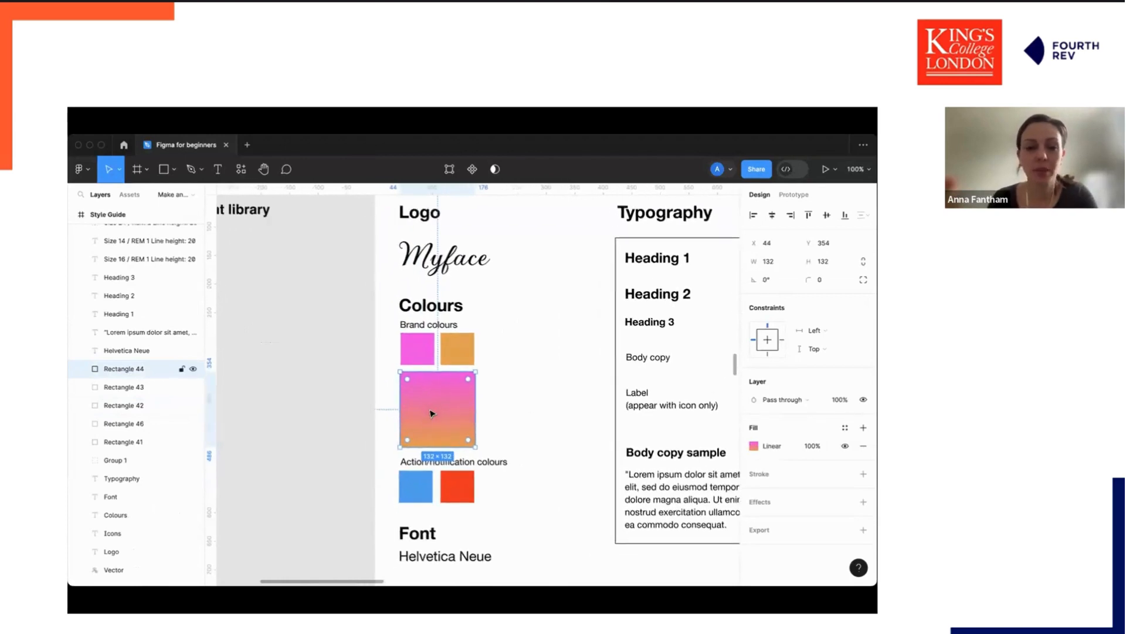
{"action": "key", "text": "Delete"}
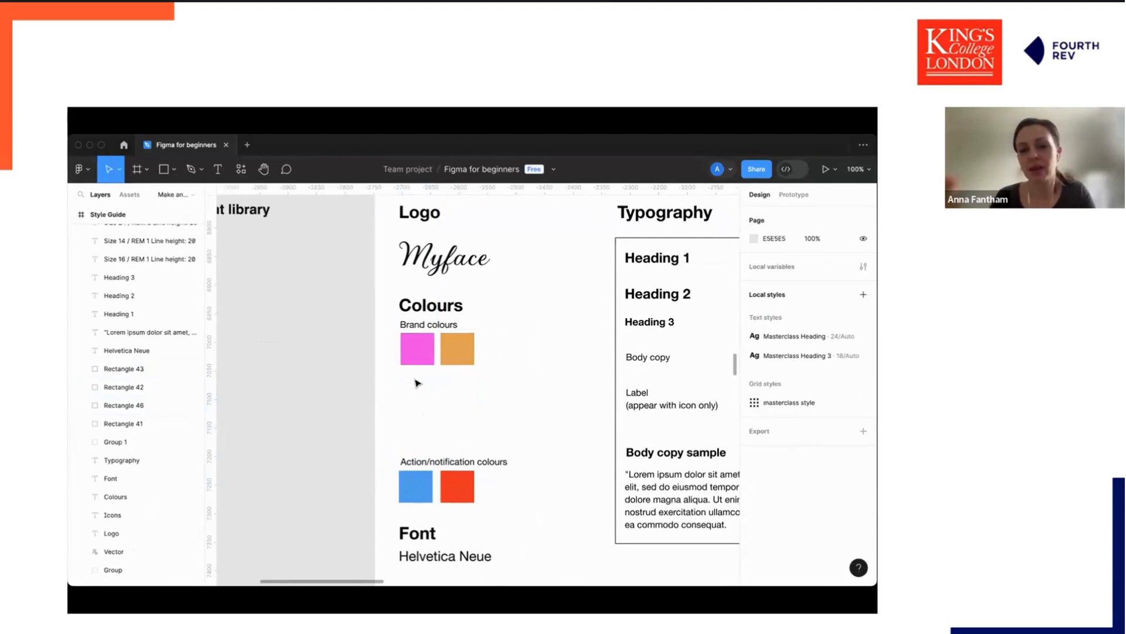
Draw a rectangle about 129 × 113 in the gap beneath the brand colour swatches.
{"action": "key", "text": "r"}
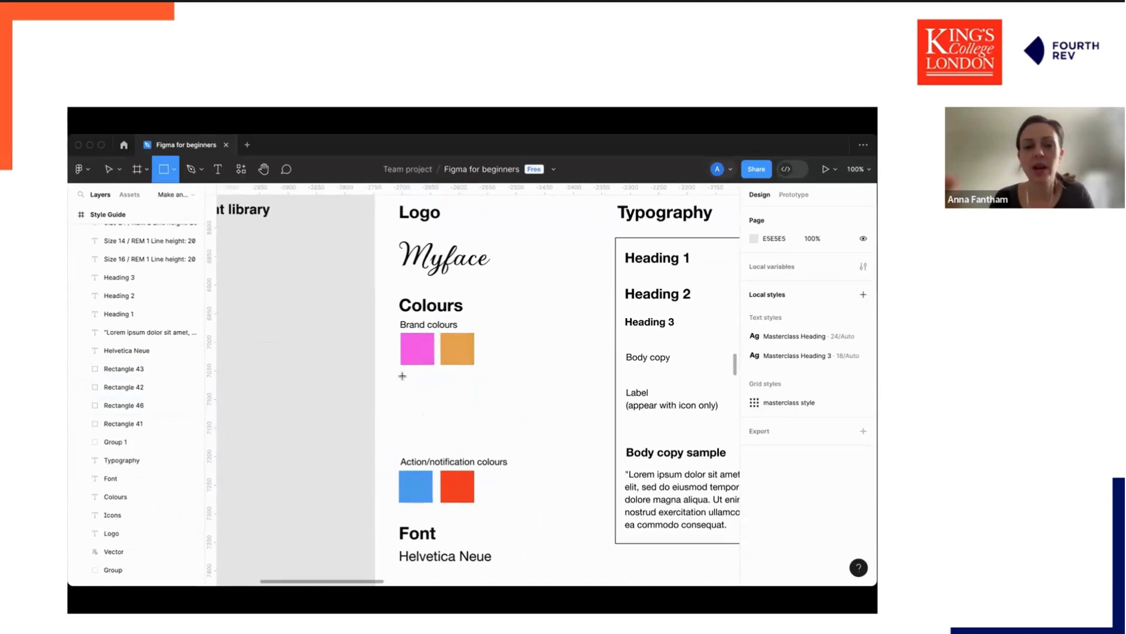
{"action": "left_click_drag", "start_coordinate": [402, 380], "coordinate": [482, 451]}
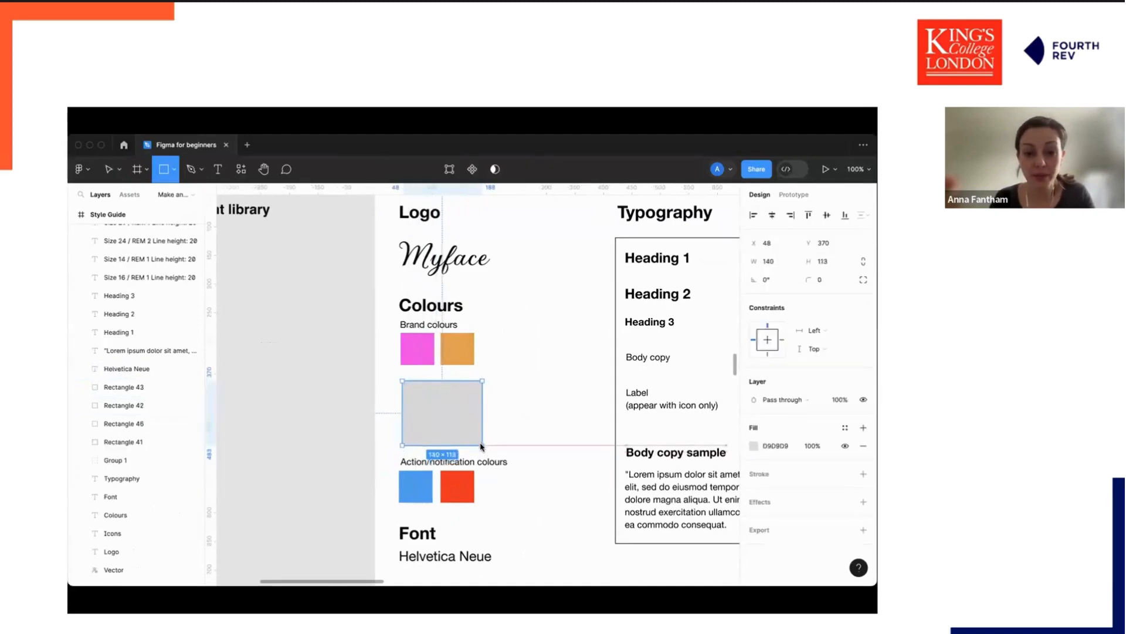
{"action": "left_click_drag", "start_coordinate": [448, 413], "coordinate": [450, 409]}
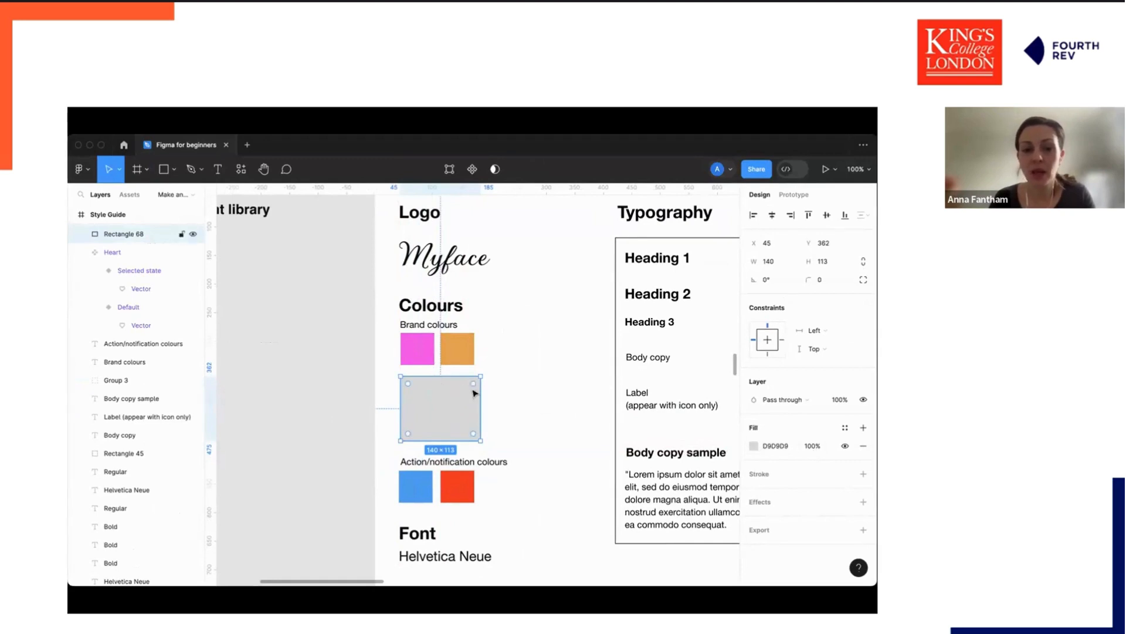
{"action": "left_click_drag", "start_coordinate": [481, 389], "coordinate": [449, 398]}
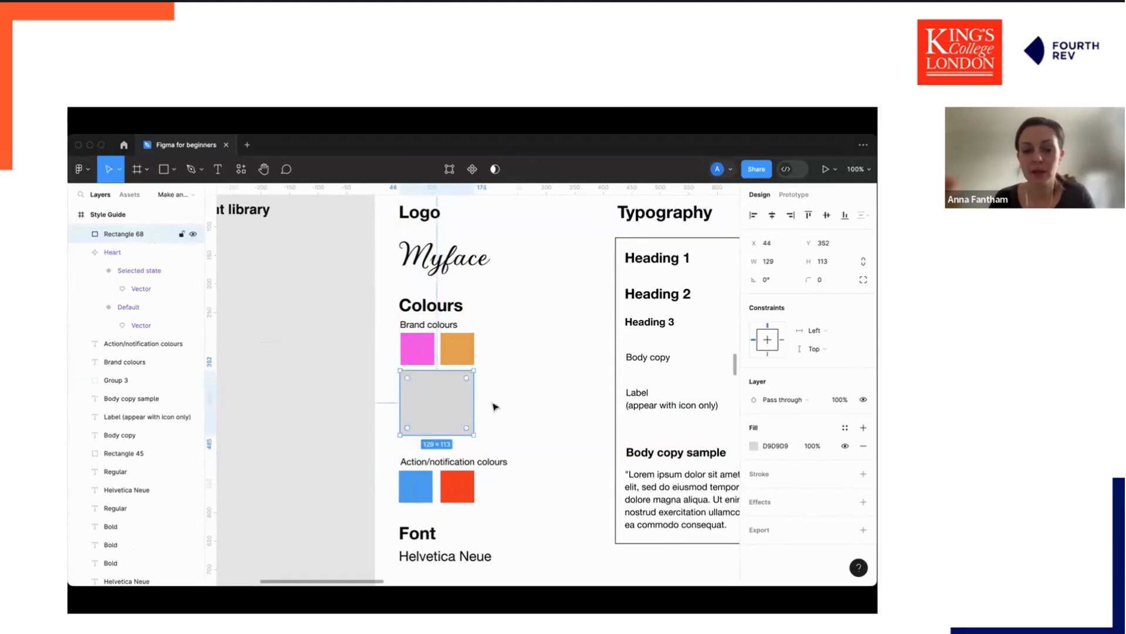
Fill the new rectangle with a linear gradient sampled from the pink brand colour to the orange brand colour.
{"action": "left_click", "coordinate": [755, 446]}
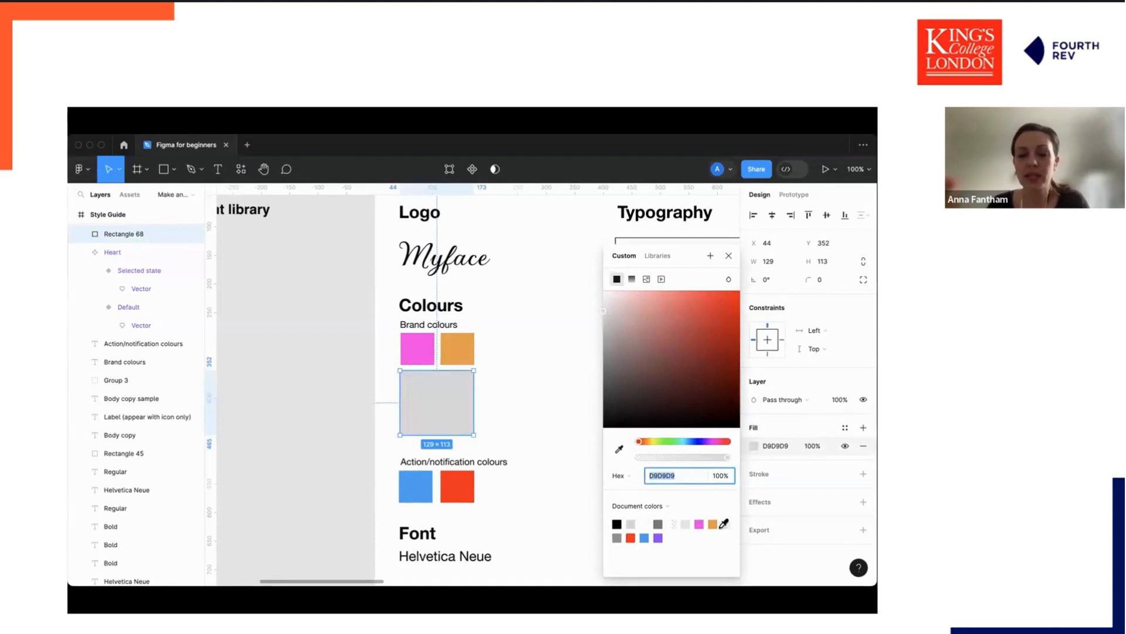
{"action": "left_click", "coordinate": [620, 449]}
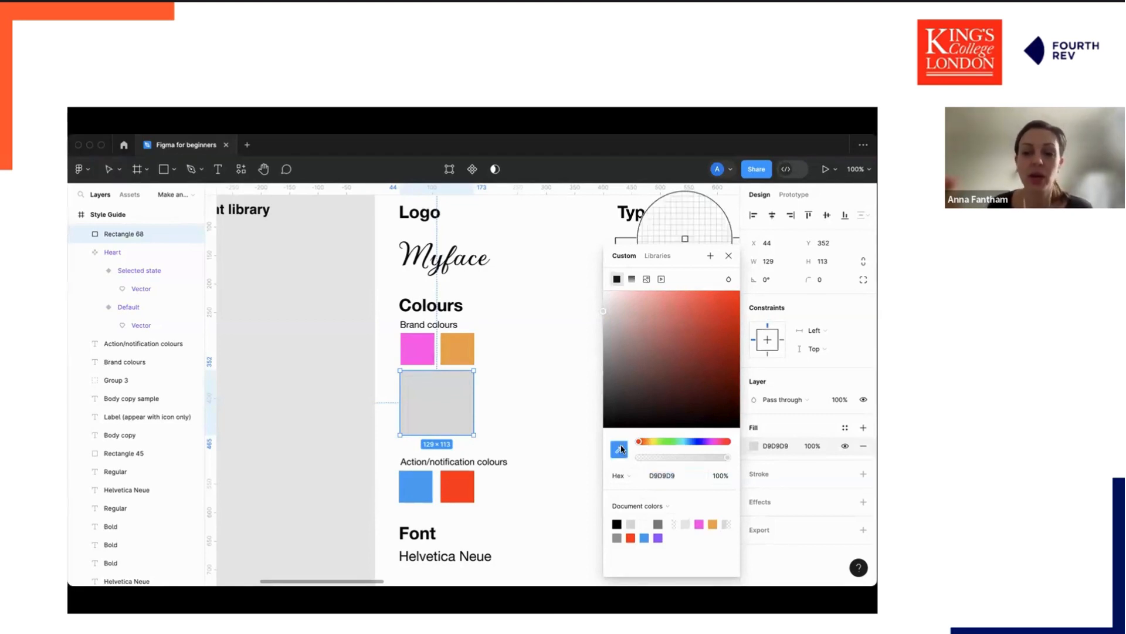
{"action": "left_click", "coordinate": [420, 346]}
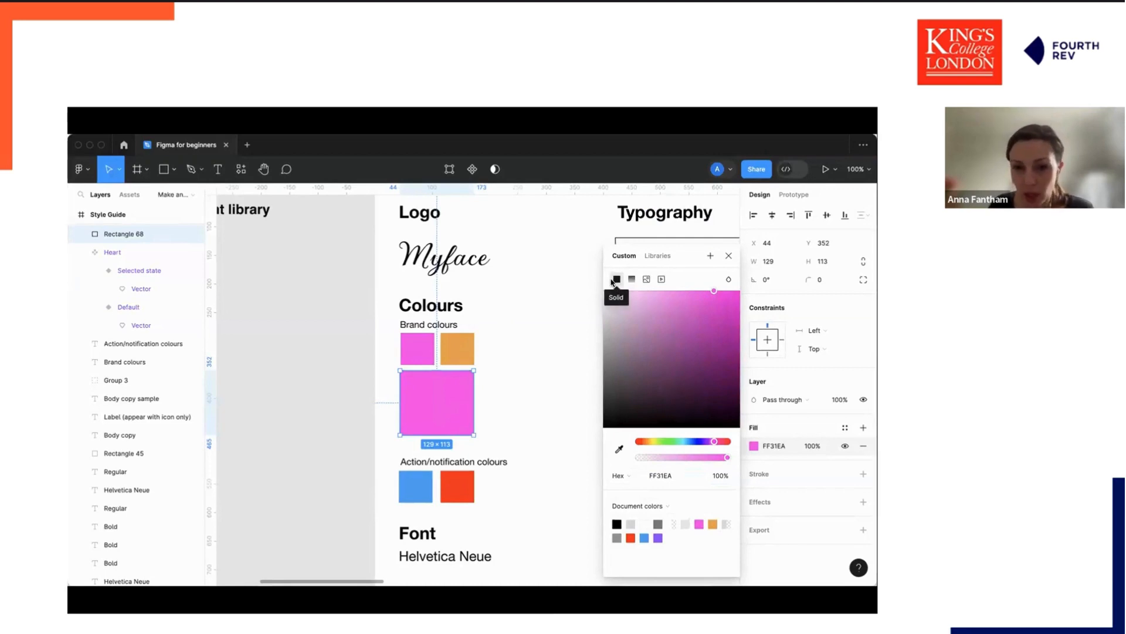
{"action": "left_click", "coordinate": [632, 279]}
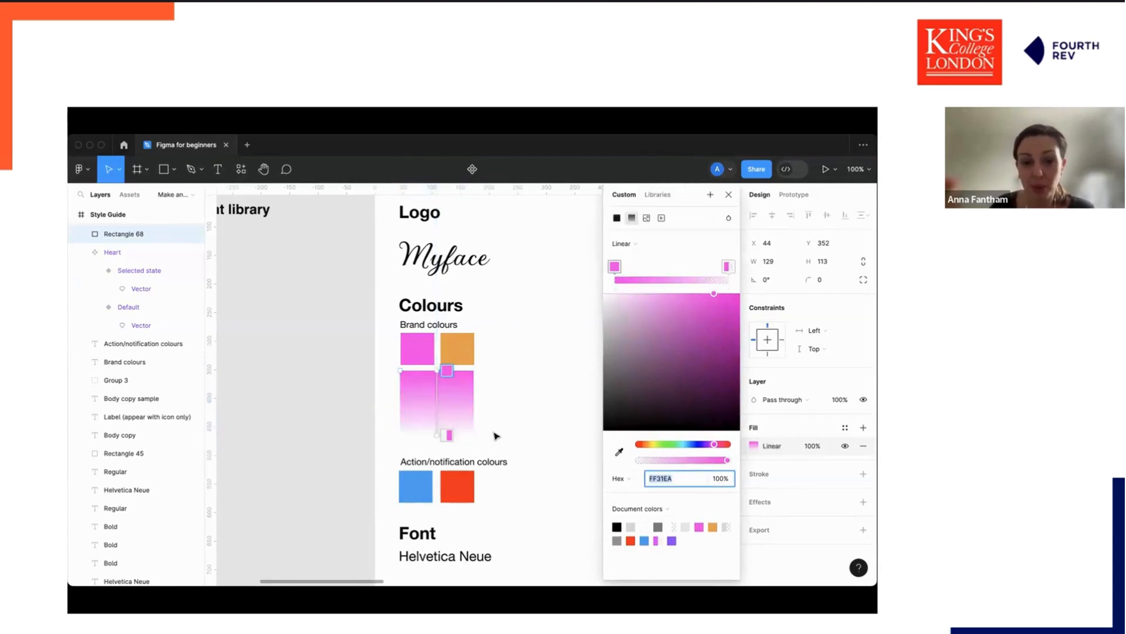
{"action": "left_click", "coordinate": [728, 267]}
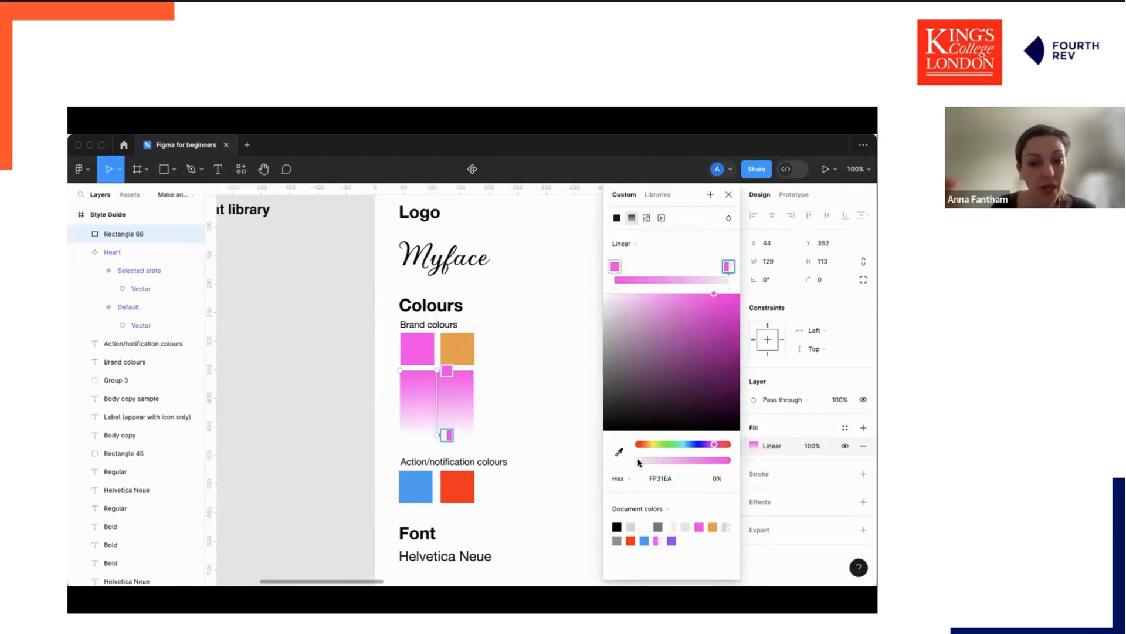
{"action": "left_click_drag", "start_coordinate": [639, 462], "coordinate": [727, 461]}
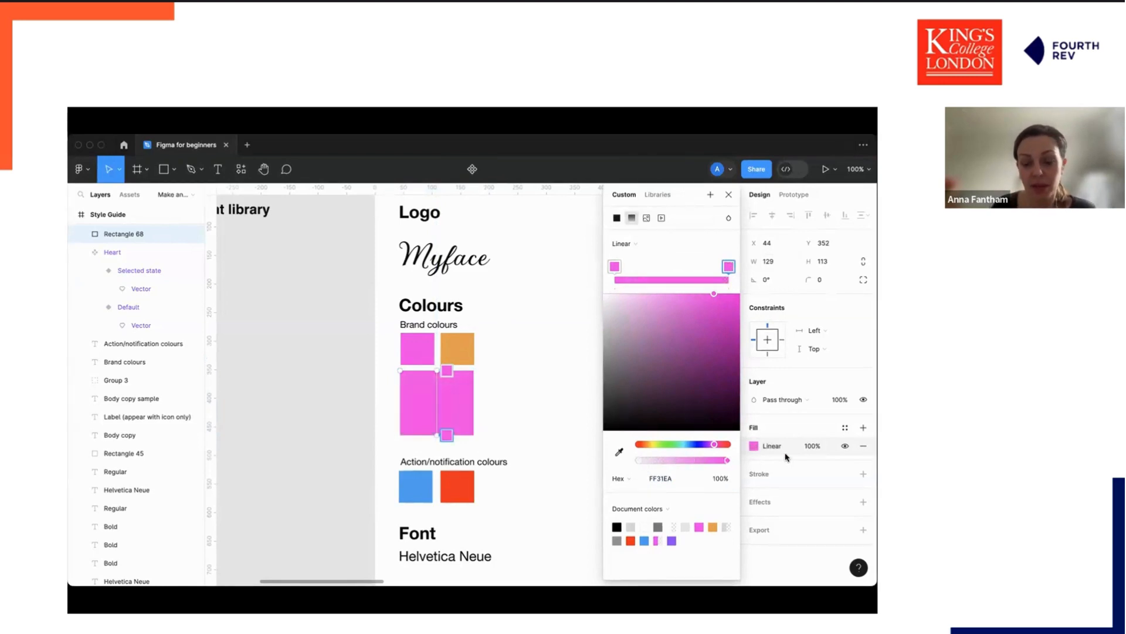
{"action": "left_click", "coordinate": [619, 452]}
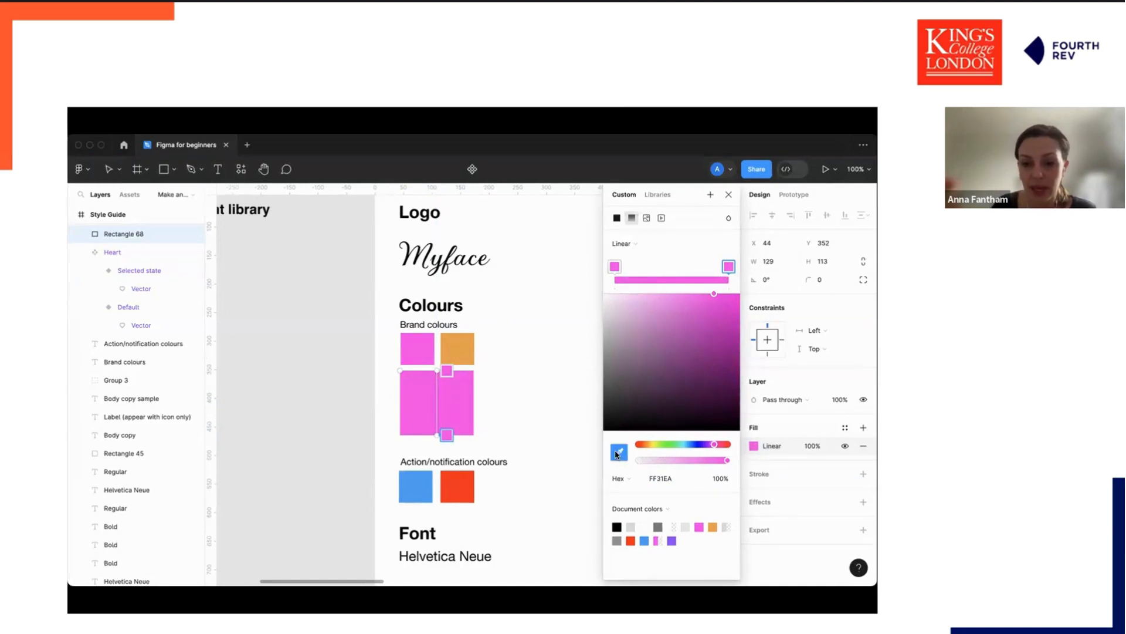
{"action": "left_click", "coordinate": [466, 348]}
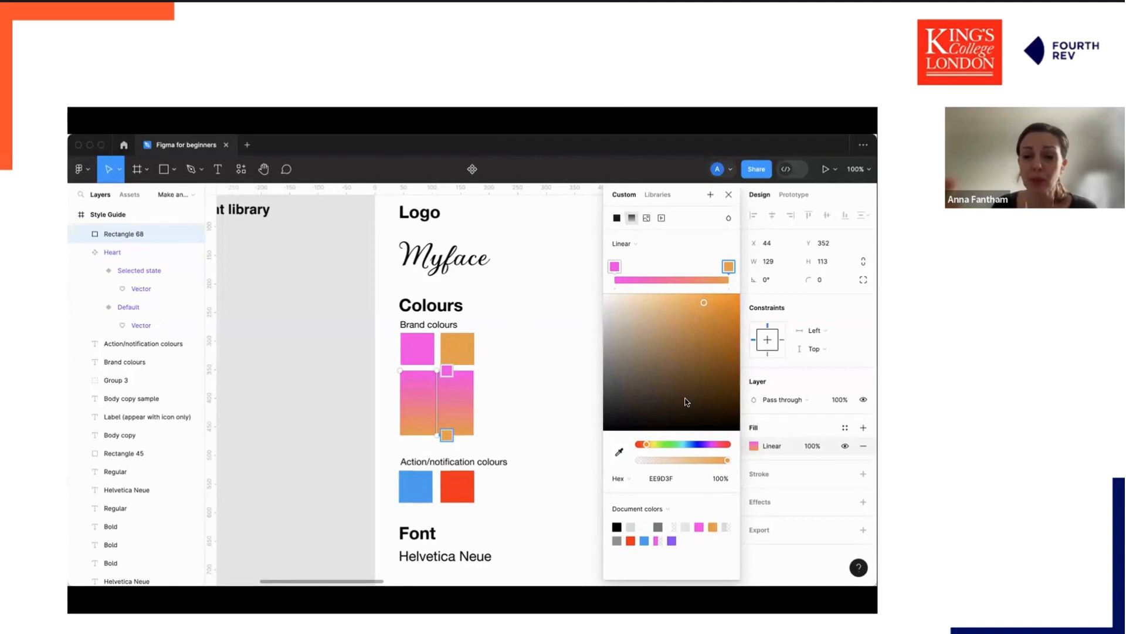
{"action": "left_click_drag", "start_coordinate": [726, 460], "coordinate": [751, 460]}
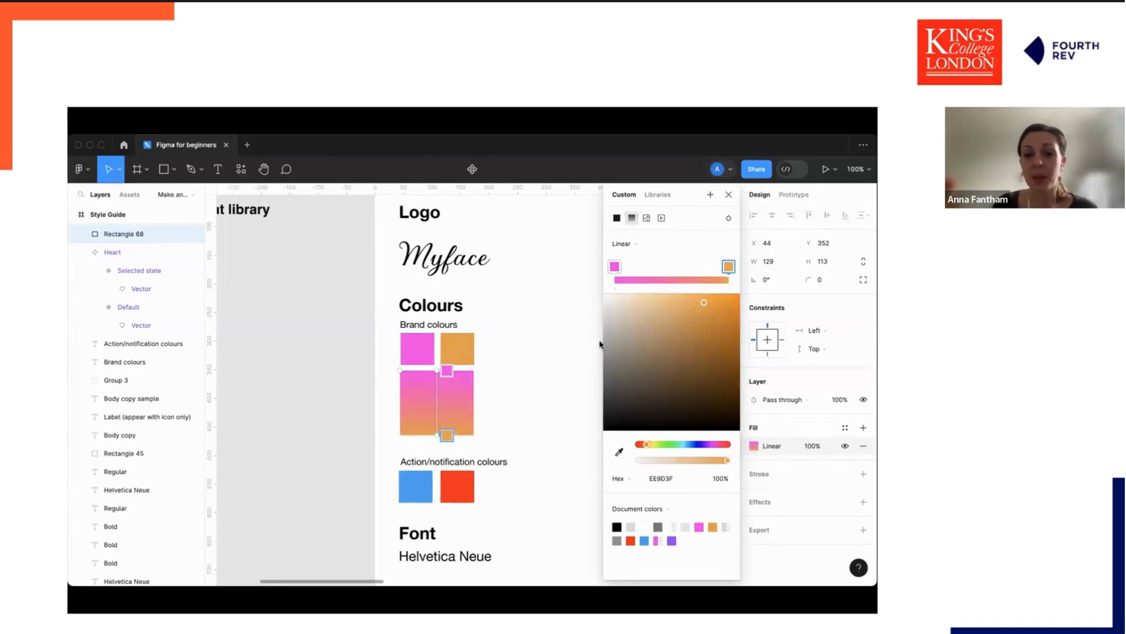
{"action": "left_click", "coordinate": [730, 195]}
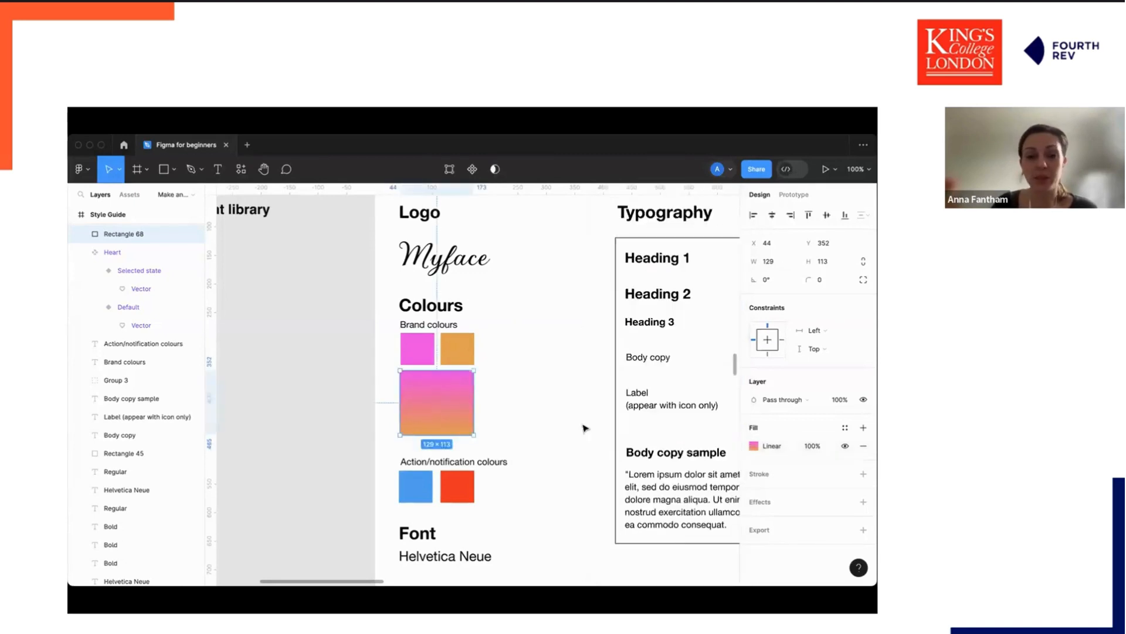
Detach the Masterclass Heading 3 text style from the Heading 3 label in the typography table.
{"action": "scroll", "coordinate": [528, 434], "scroll_direction": "down", "scroll_amount": 3}
{"action": "scroll", "coordinate": [457, 431], "scroll_direction": "up", "scroll_amount": 5}
{"action": "scroll", "coordinate": [456, 432], "scroll_direction": "down", "scroll_amount": 4}
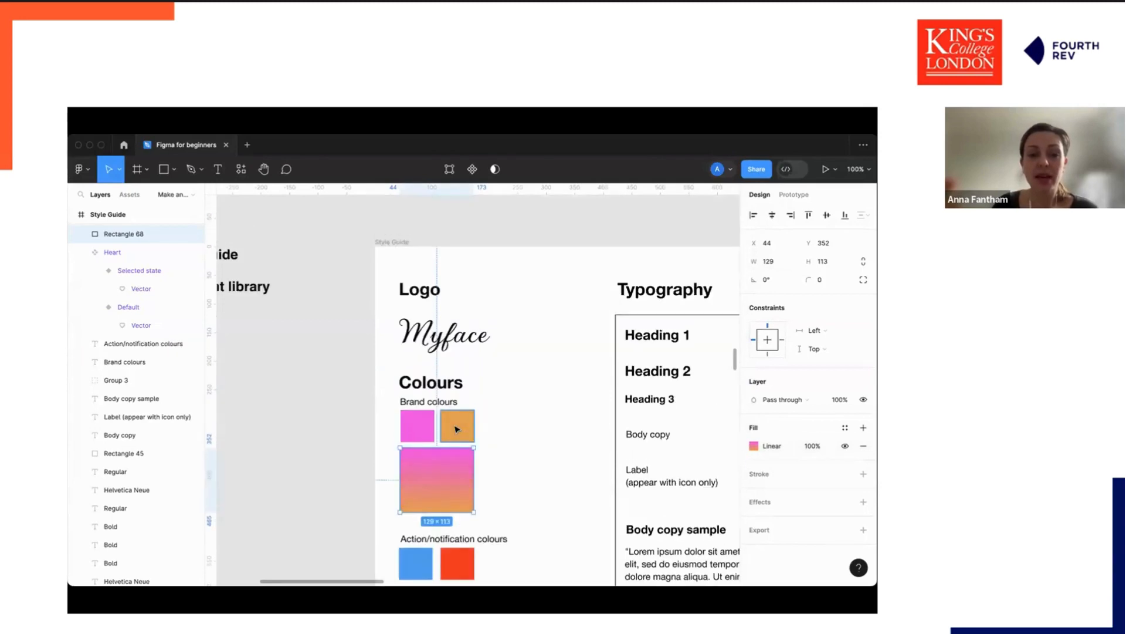
{"action": "left_click", "coordinate": [552, 428]}
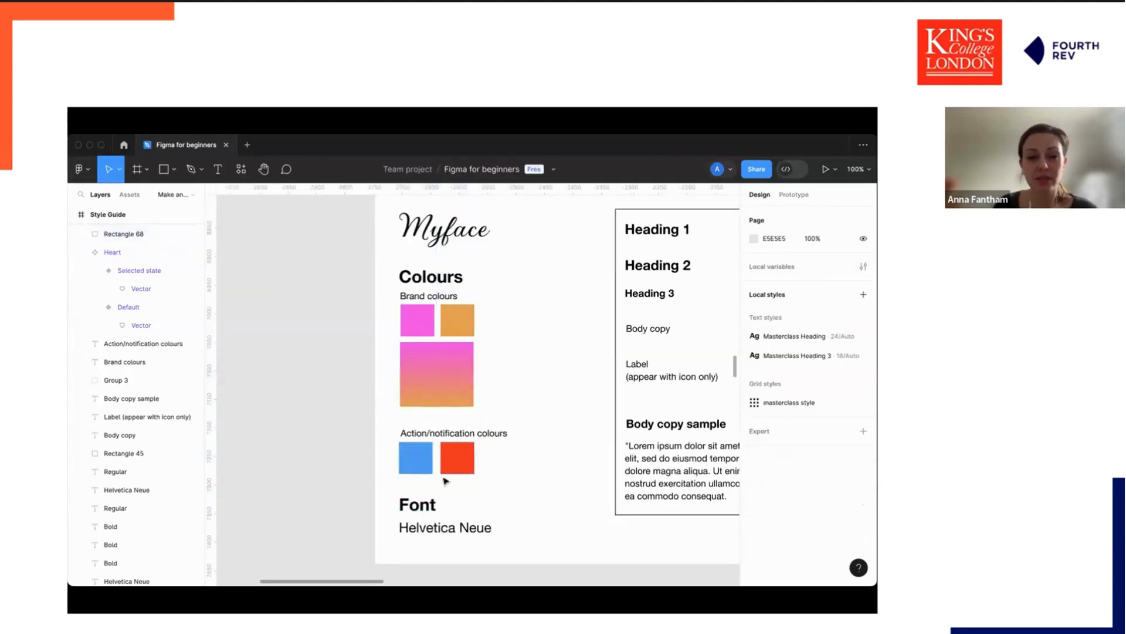
{"action": "scroll", "coordinate": [525, 474], "scroll_direction": "right", "scroll_amount": 5}
{"action": "scroll", "coordinate": [525, 474], "scroll_direction": "up", "scroll_amount": 1}
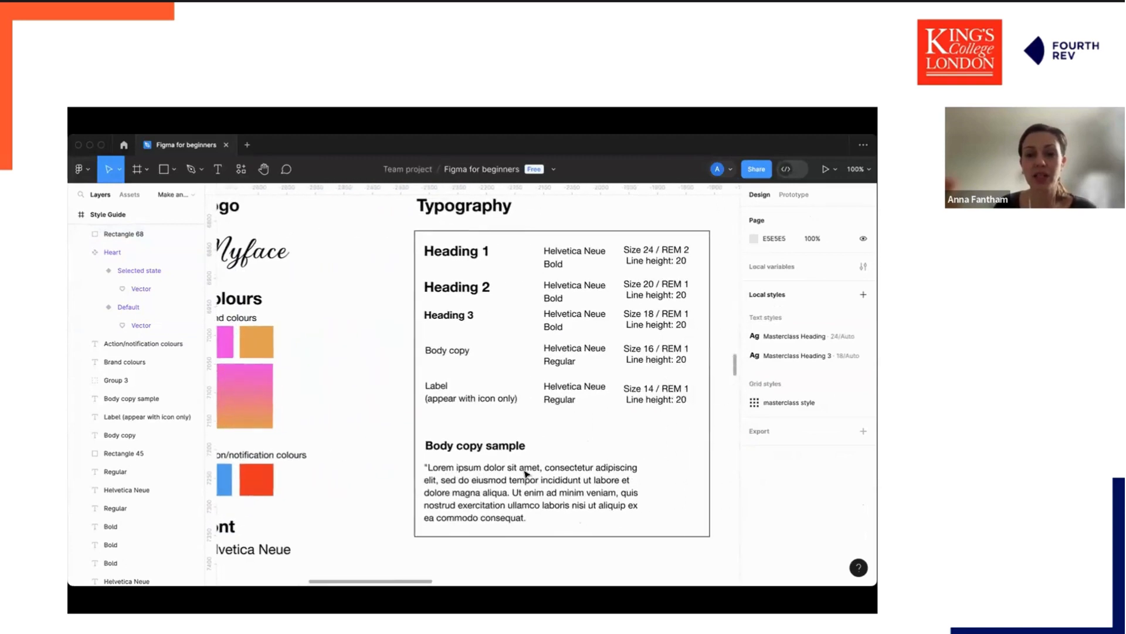
{"action": "scroll", "coordinate": [525, 474], "scroll_direction": "right", "scroll_amount": 1}
{"action": "scroll", "coordinate": [526, 474], "scroll_direction": "up", "scroll_amount": 1}
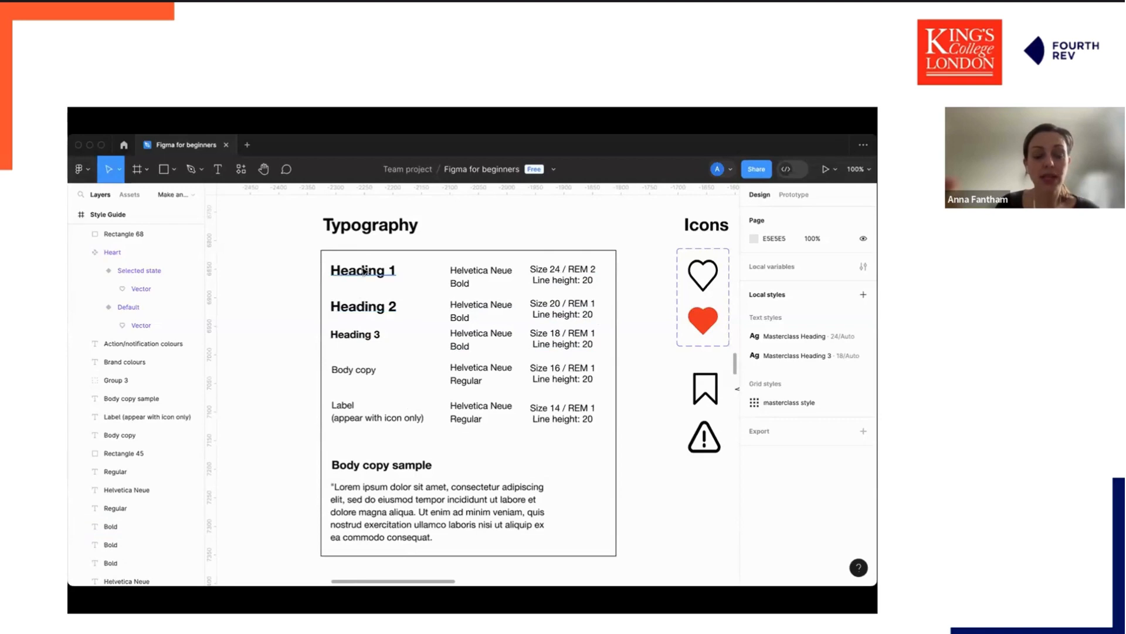
{"action": "left_click", "coordinate": [368, 317]}
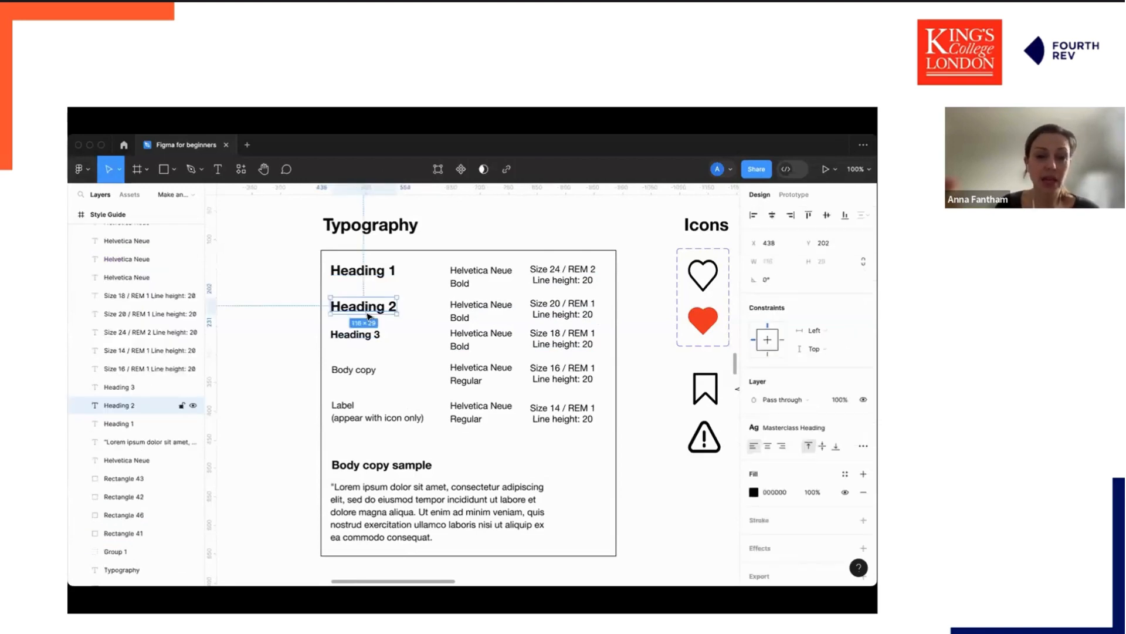
{"action": "left_click", "coordinate": [355, 335]}
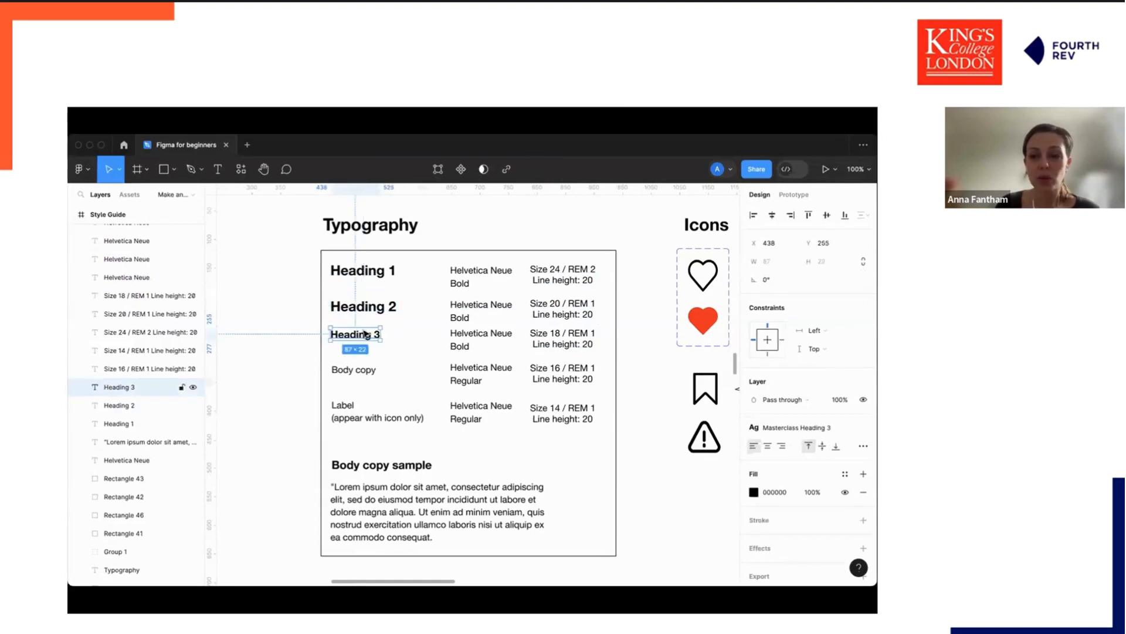
{"action": "left_click", "coordinate": [864, 428]}
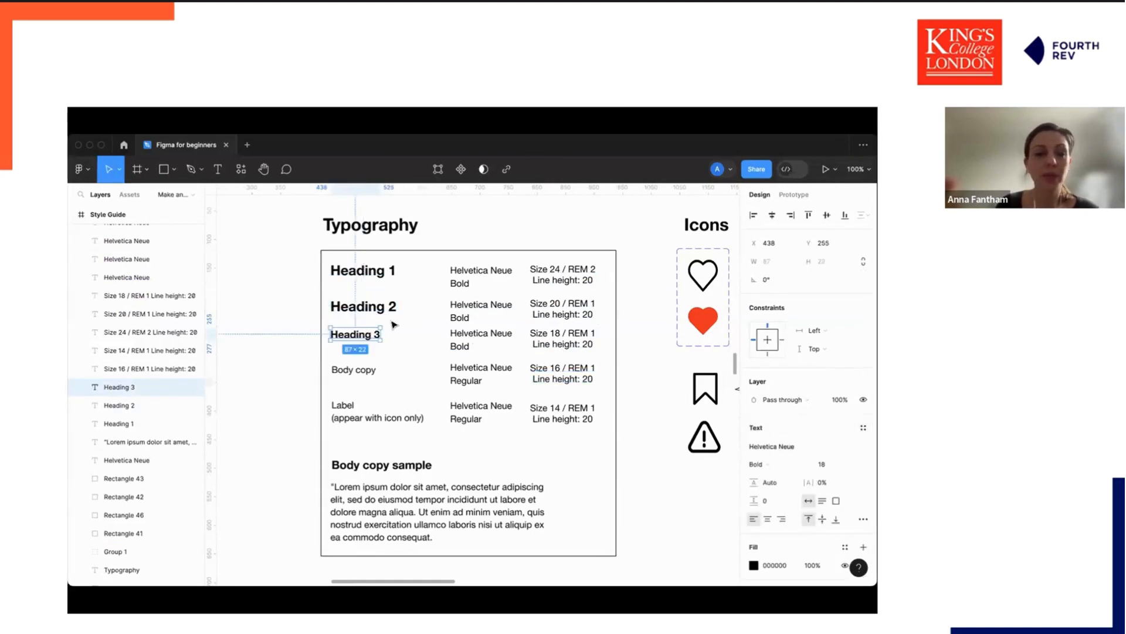
{"action": "left_click", "coordinate": [315, 319]}
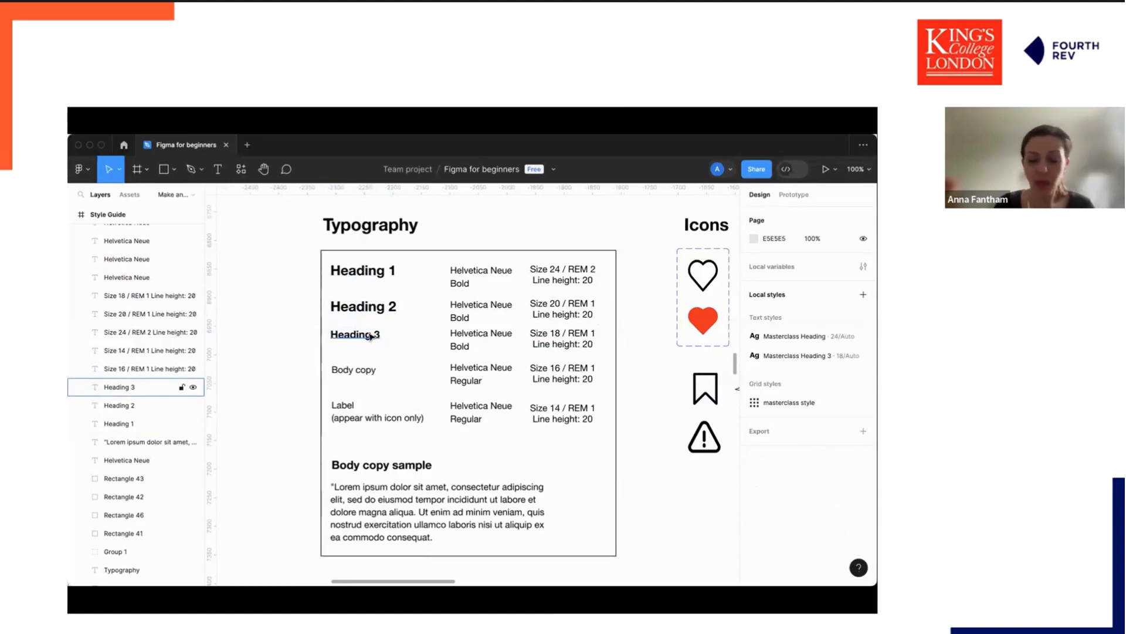
Create a new text style named Masterclass heading 3 from the Heading 3 label.
{"action": "key", "text": "super+minus"}
{"action": "scroll", "coordinate": [372, 336], "scroll_direction": "up", "scroll_amount": 10}
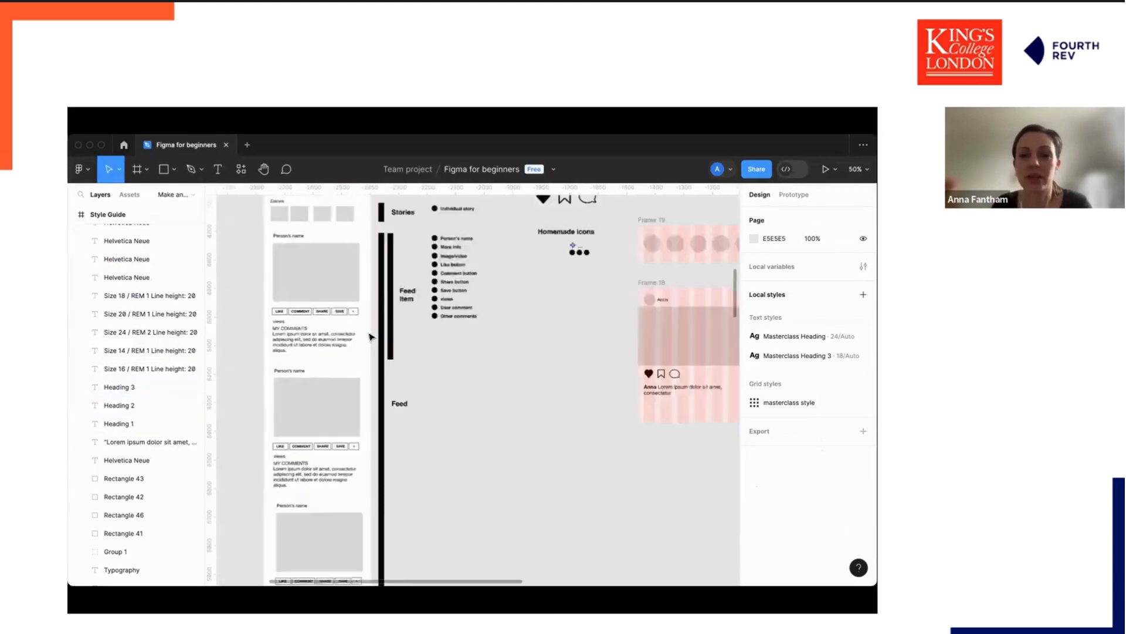
{"action": "scroll", "coordinate": [371, 337], "scroll_direction": "down", "scroll_amount": 1}
{"action": "scroll", "coordinate": [443, 360], "scroll_direction": "down", "scroll_amount": 10}
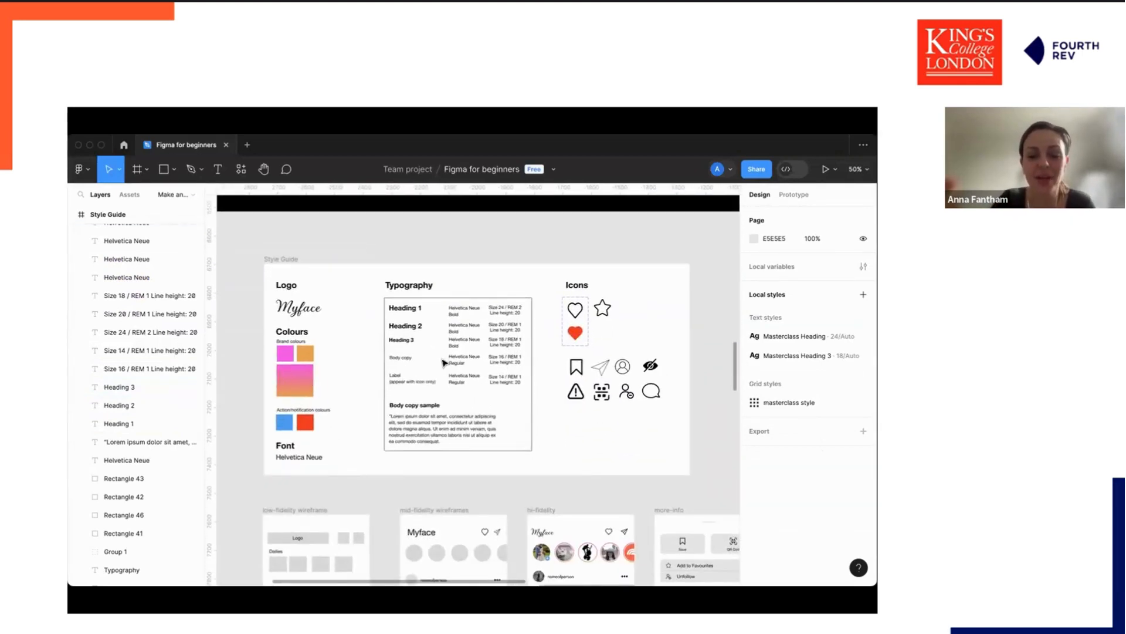
{"action": "key", "text": "super+plus"}
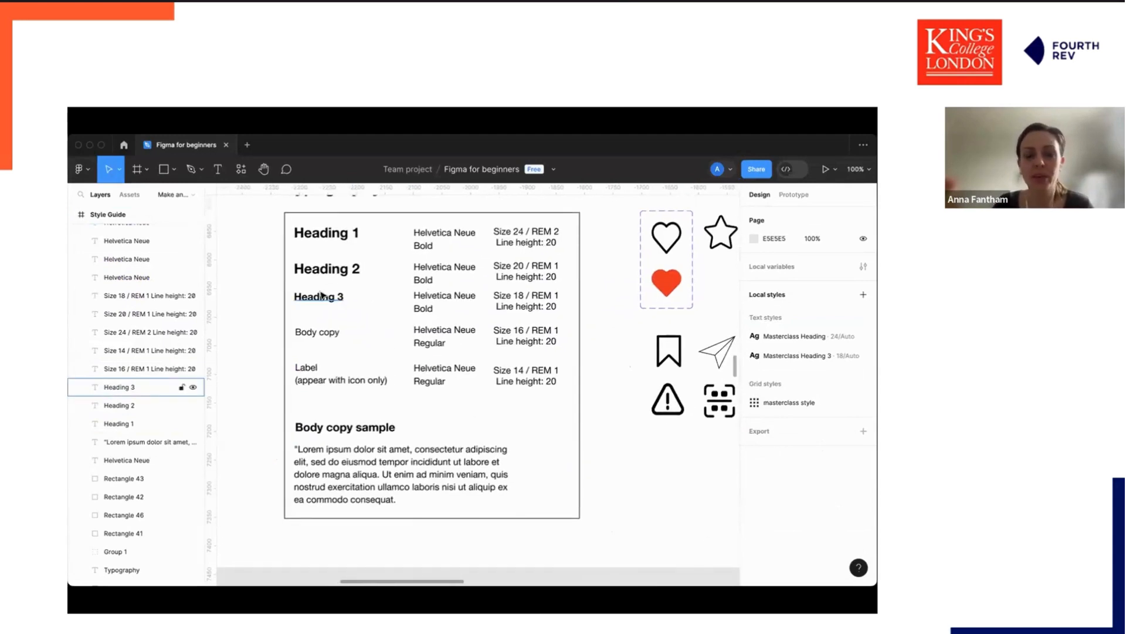
{"action": "left_click", "coordinate": [322, 295]}
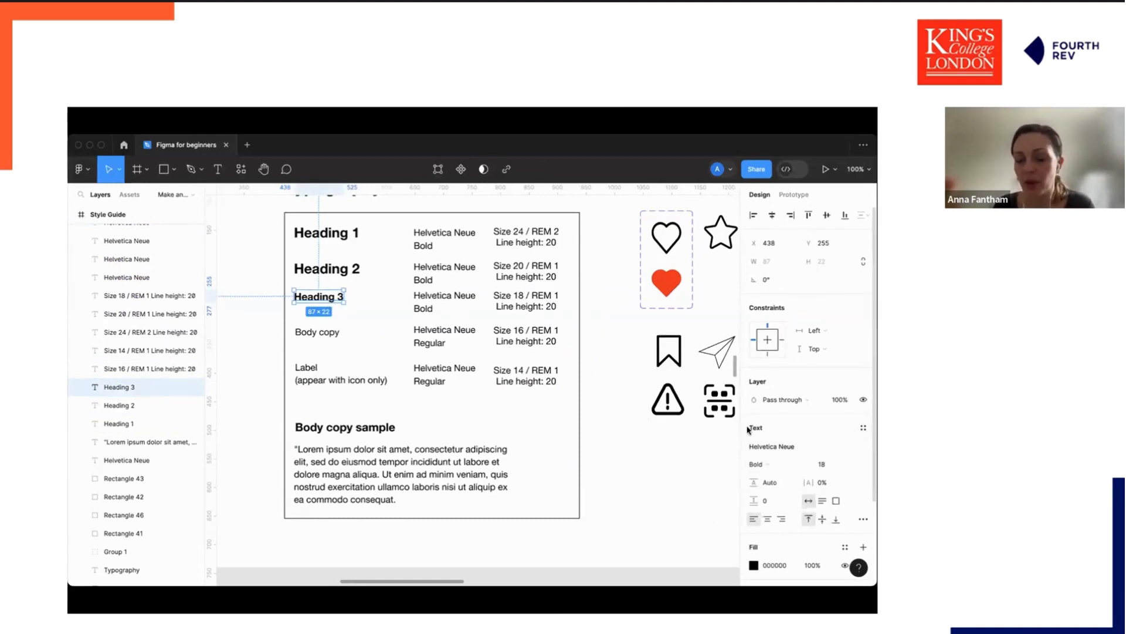
{"action": "left_click", "coordinate": [861, 429]}
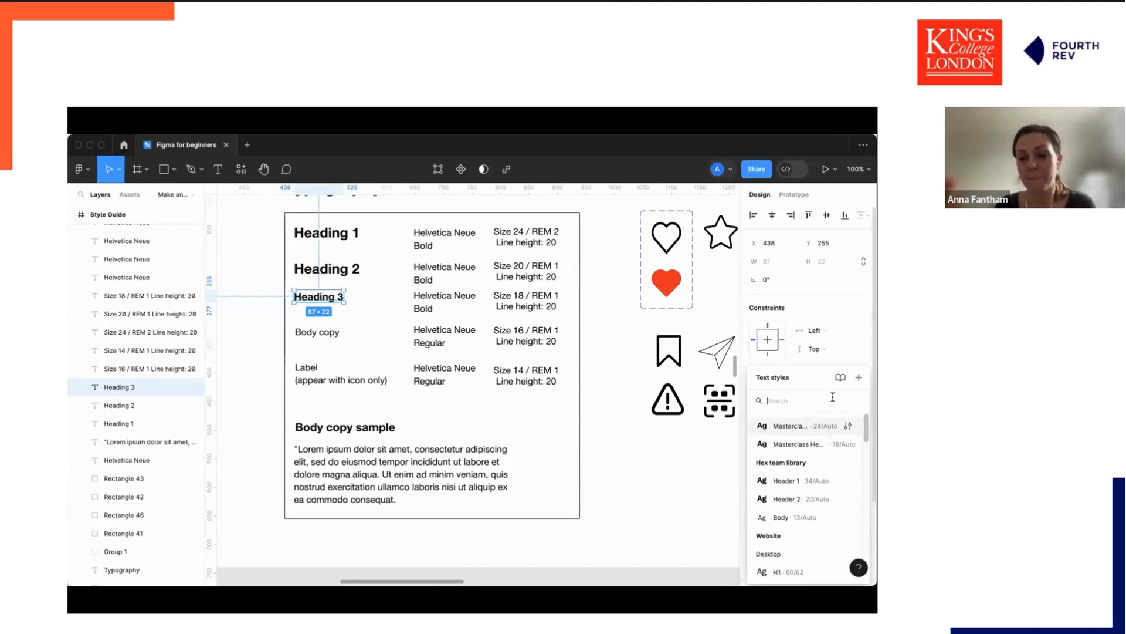
{"action": "left_click", "coordinate": [858, 379]}
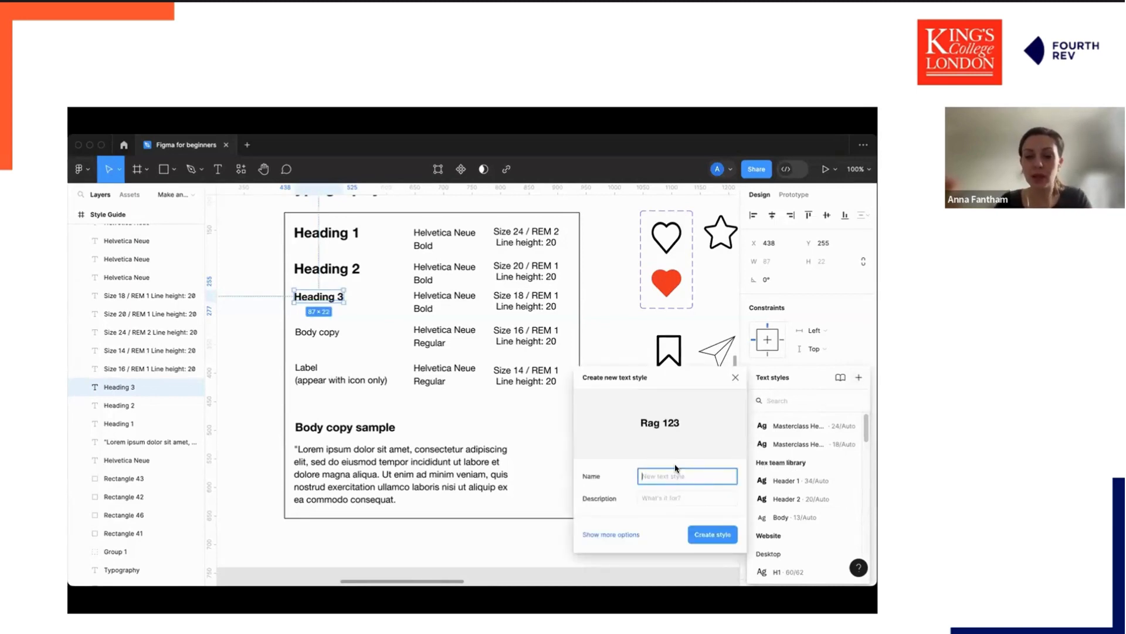
{"action": "type", "text": "Ja"}
{"action": "key", "text": "BackSpace"}
{"action": "key", "text": "BackSpace"}
{"action": "type", "text": "Masterclass heading 3"}
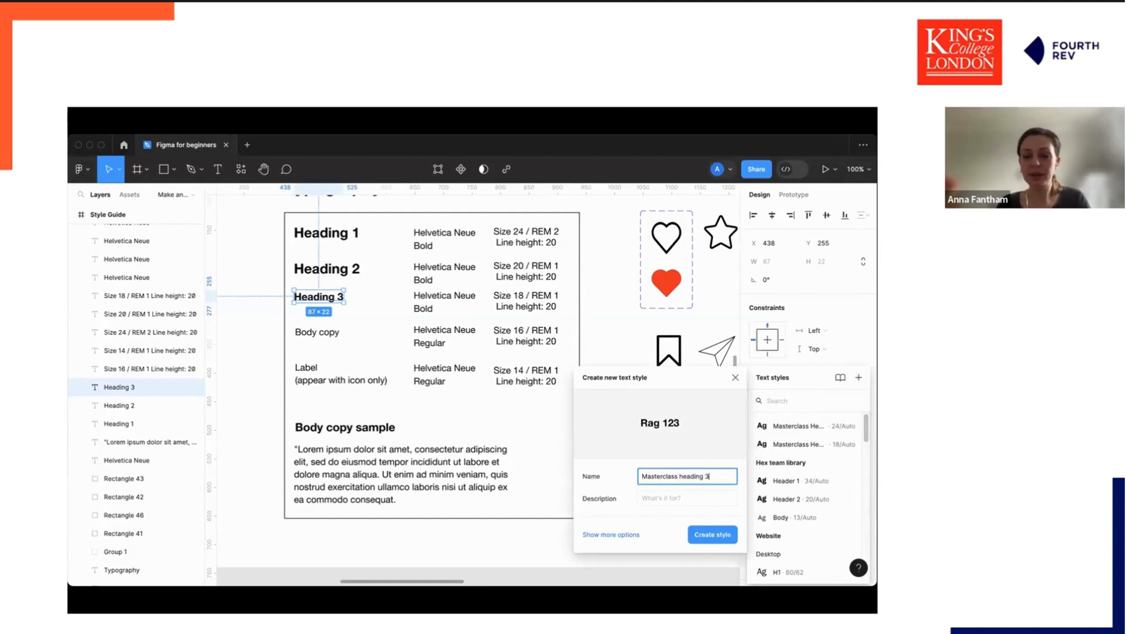
{"action": "left_click", "coordinate": [713, 534]}
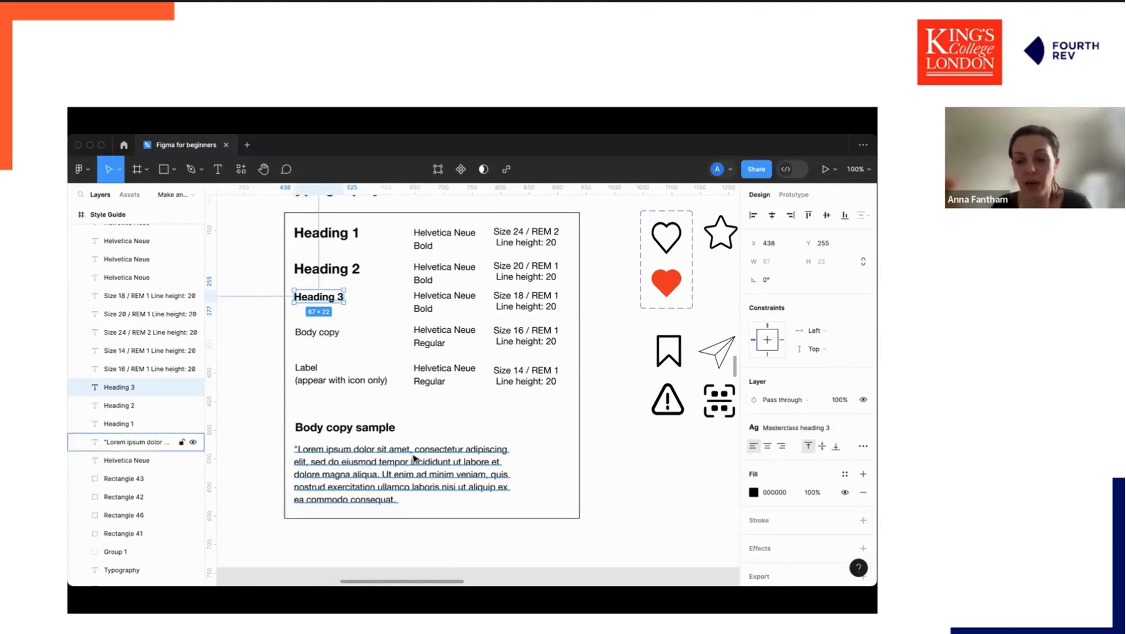
{"action": "scroll", "coordinate": [413, 458], "scroll_direction": "down", "scroll_amount": 5, "text": "ctrl"}
{"action": "scroll", "coordinate": [423, 460], "scroll_direction": "down", "scroll_amount": 2}
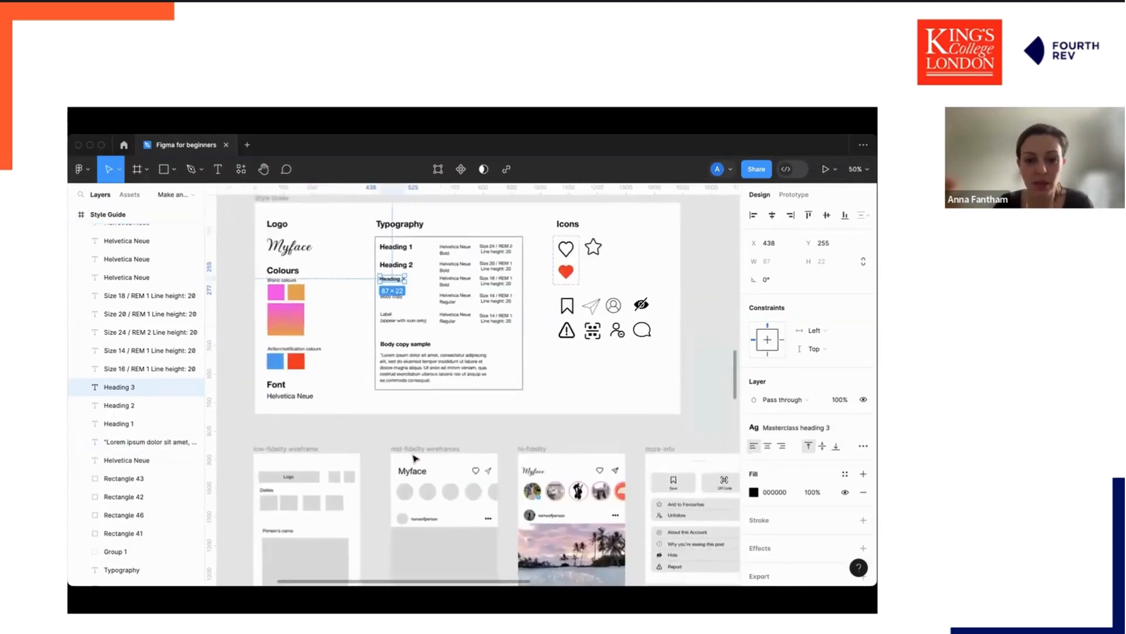
Apply the Masterclass Heading 3 text style to the nameofperson text in the mid-fidelity feed item header.
{"action": "scroll", "coordinate": [436, 466], "scroll_direction": "left", "scroll_amount": 2}
{"action": "scroll", "coordinate": [435, 465], "scroll_direction": "up", "scroll_amount": 6, "text": "ctrl"}
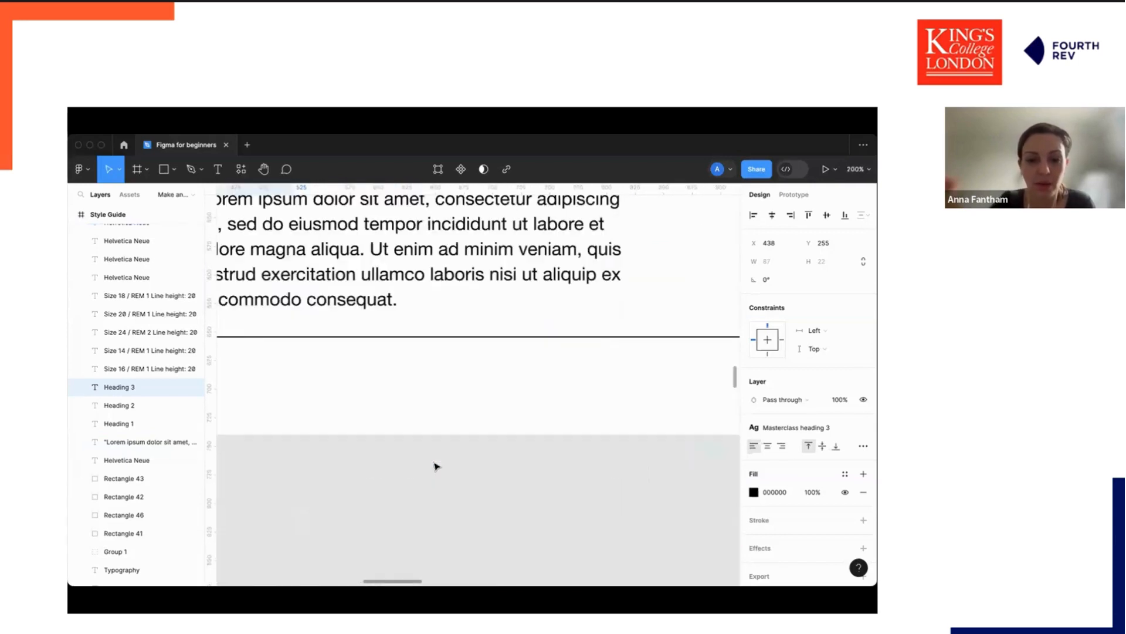
{"action": "left_click", "coordinate": [406, 505]}
{"action": "double_click", "coordinate": [407, 505]}
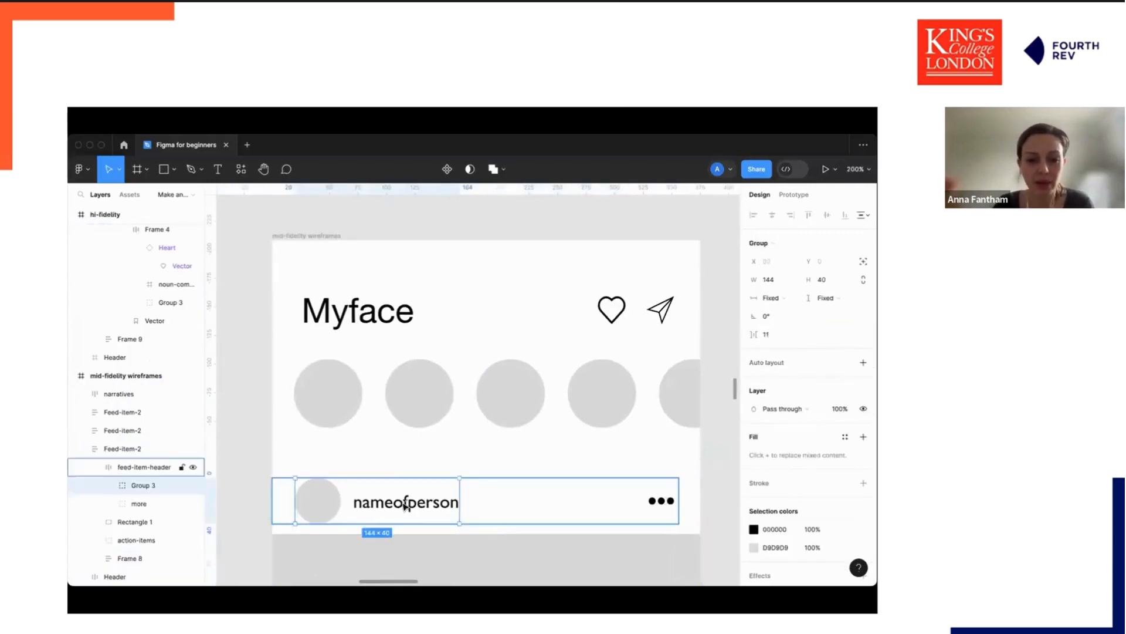
{"action": "double_click", "coordinate": [408, 505]}
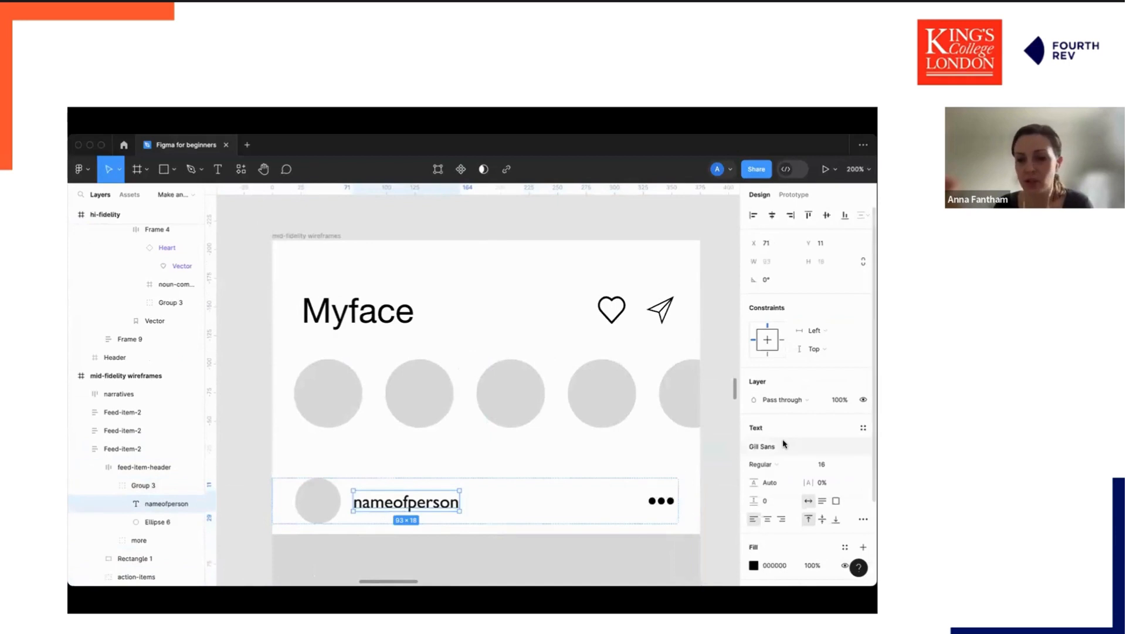
{"action": "scroll", "coordinate": [827, 440], "scroll_direction": "down", "scroll_amount": 1}
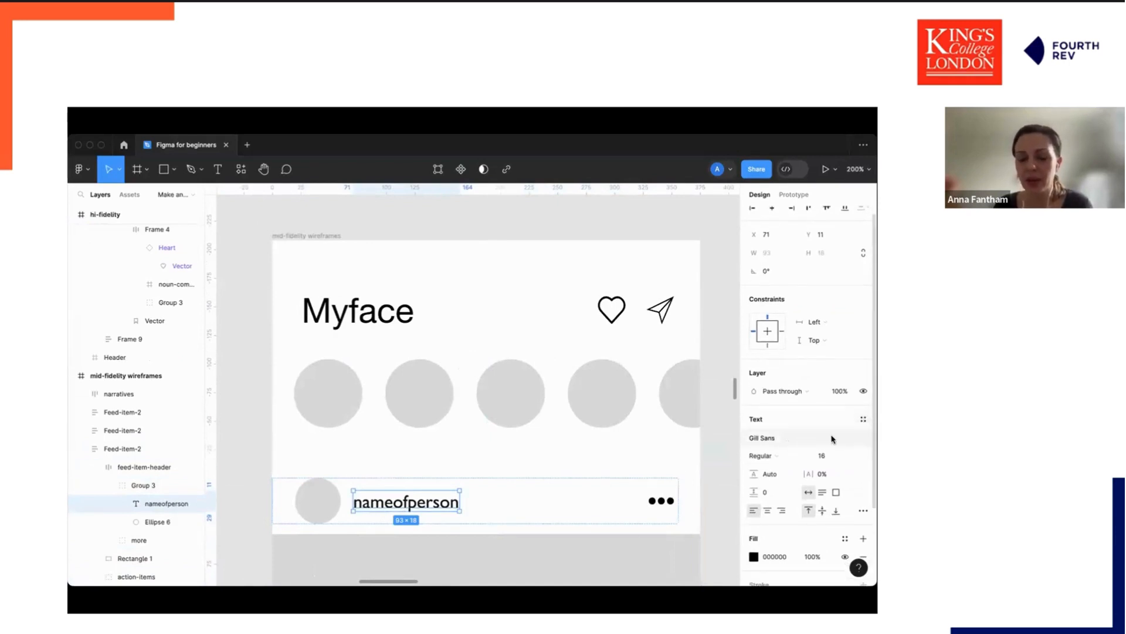
{"action": "left_click", "coordinate": [863, 420]}
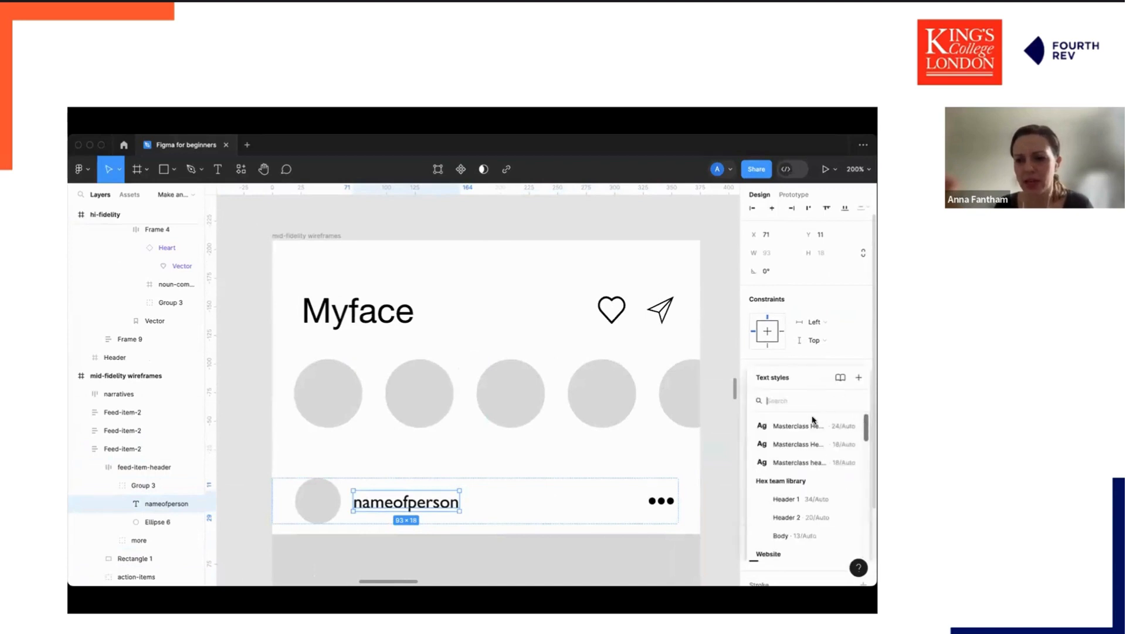
{"action": "left_click", "coordinate": [807, 445]}
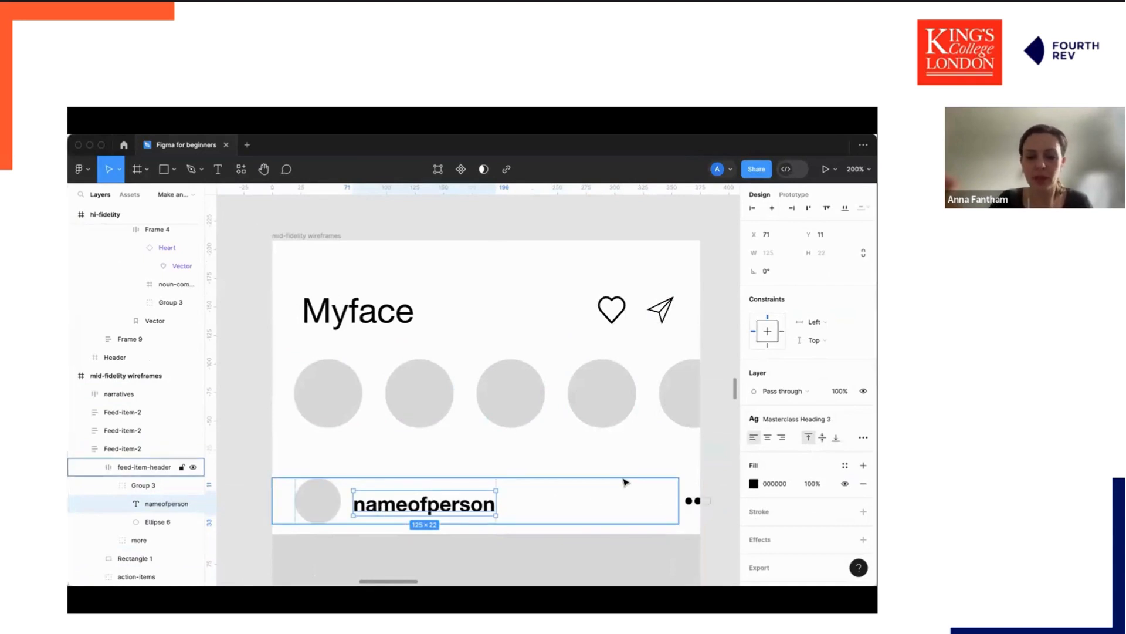
Inspect the heart icon component's default and selected state variants in the Icons section.
{"action": "scroll", "coordinate": [625, 481], "scroll_direction": "up", "scroll_amount": 10}
{"action": "key", "text": "super+minus"}
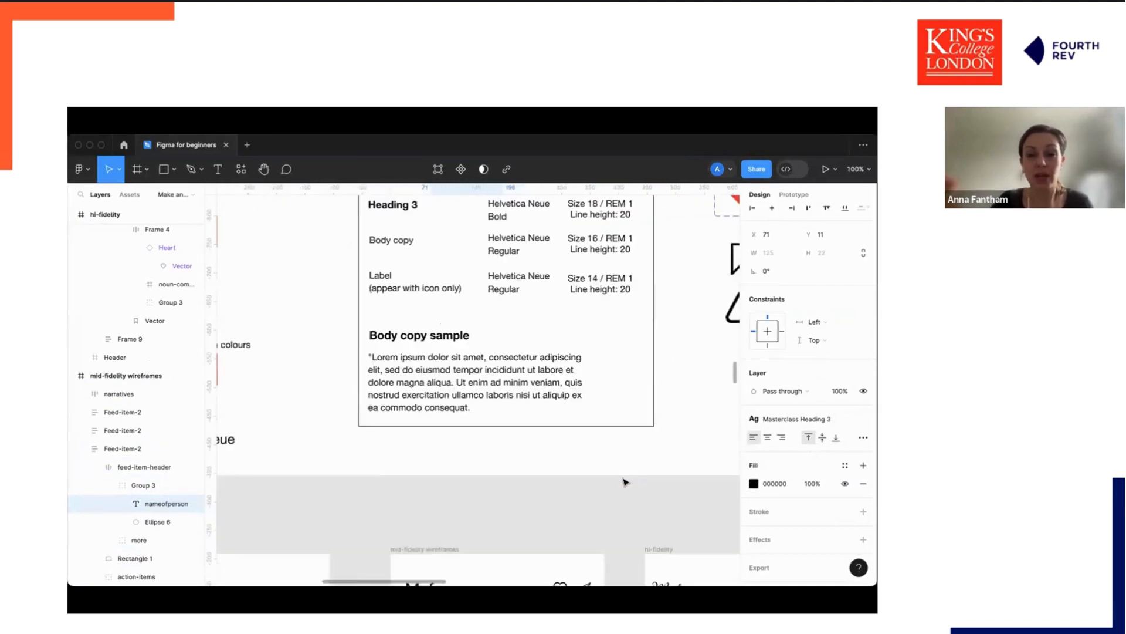
{"action": "scroll", "coordinate": [625, 482], "scroll_direction": "right", "scroll_amount": 6}
{"action": "scroll", "coordinate": [624, 482], "scroll_direction": "up", "scroll_amount": 3}
{"action": "scroll", "coordinate": [623, 481], "scroll_direction": "down", "scroll_amount": 2}
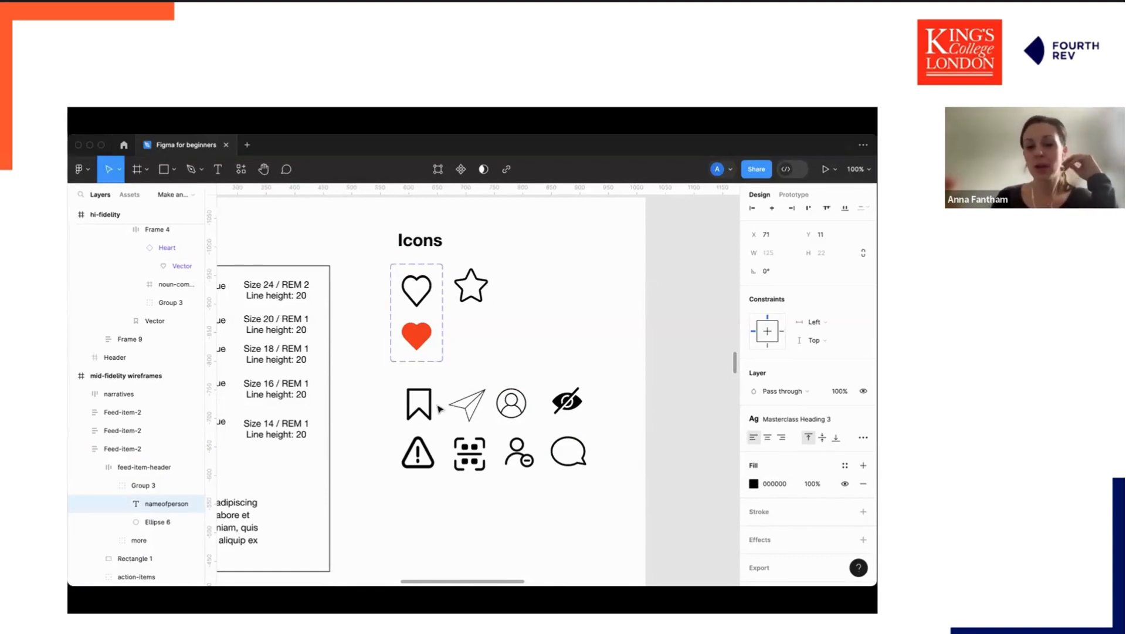
{"action": "double_click", "coordinate": [422, 300]}
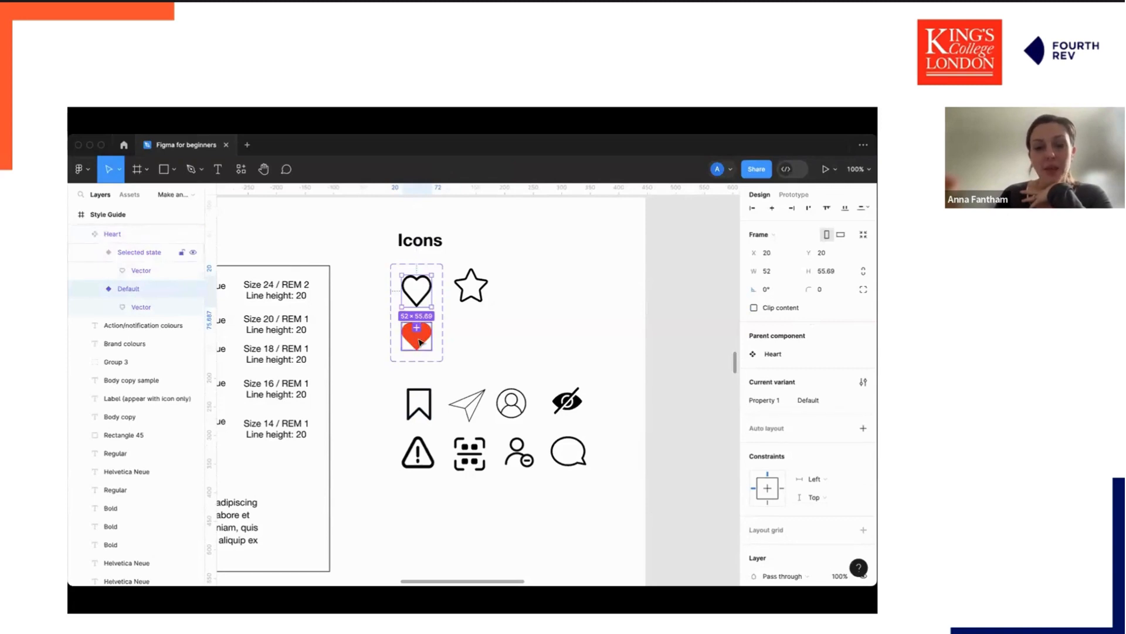
{"action": "left_click", "coordinate": [421, 341]}
{"action": "left_click", "coordinate": [423, 293]}
{"action": "left_click", "coordinate": [422, 339]}
{"action": "left_click", "coordinate": [420, 287]}
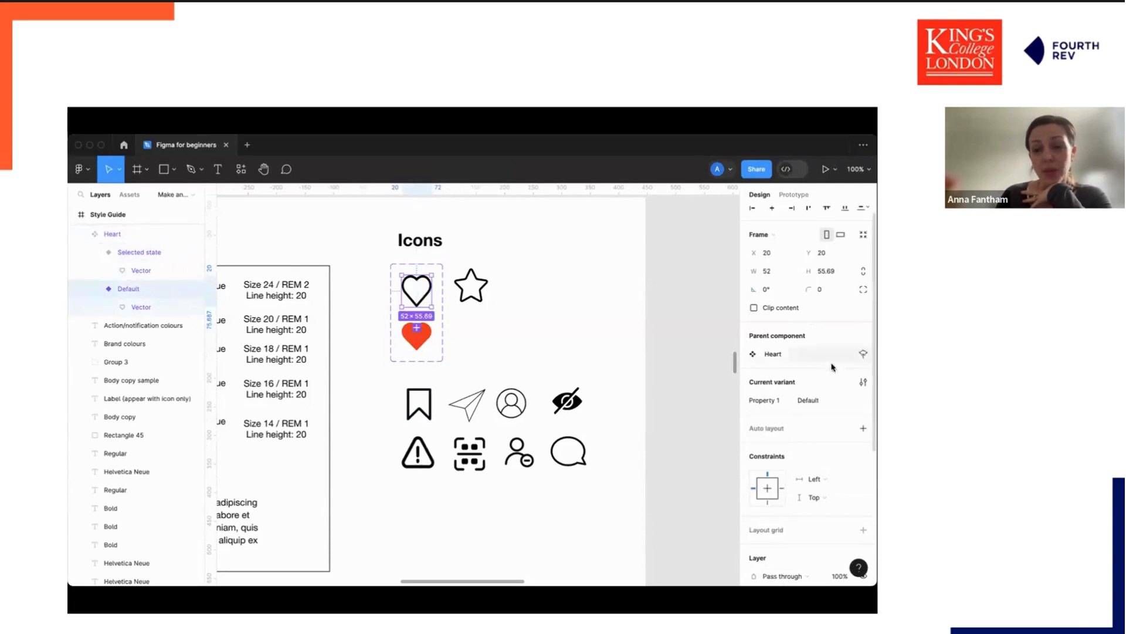
Turn the star icon into a component.
{"action": "left_click", "coordinate": [479, 282]}
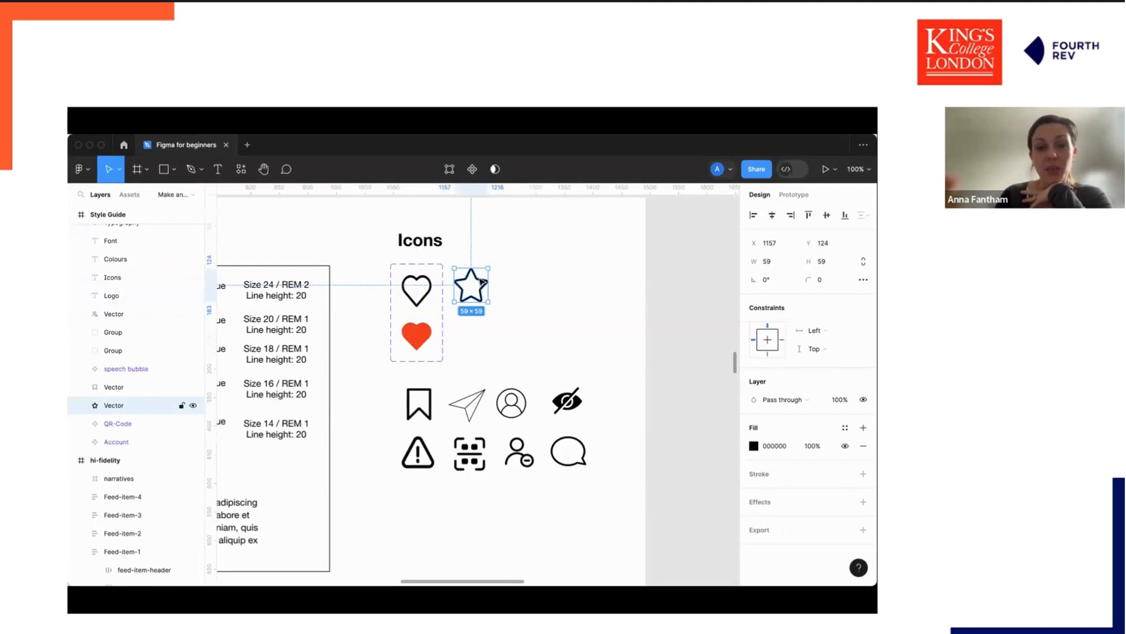
{"action": "right_click", "coordinate": [480, 280]}
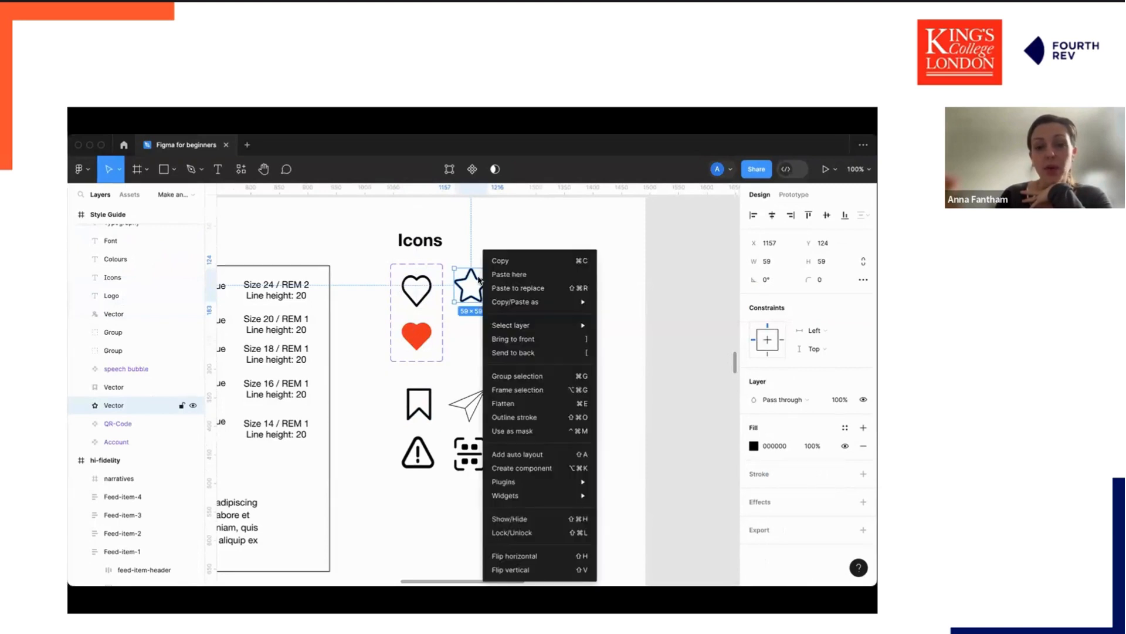
{"action": "left_click", "coordinate": [524, 469]}
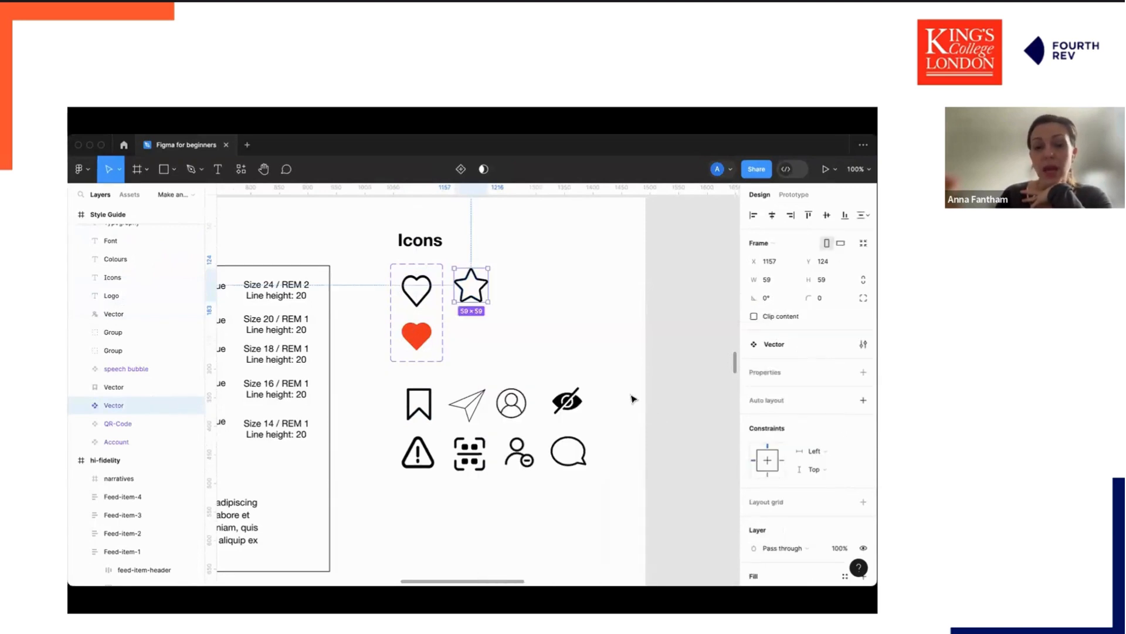
Add a variant property to the star component, turning it into a component set.
{"action": "left_click", "coordinate": [863, 373]}
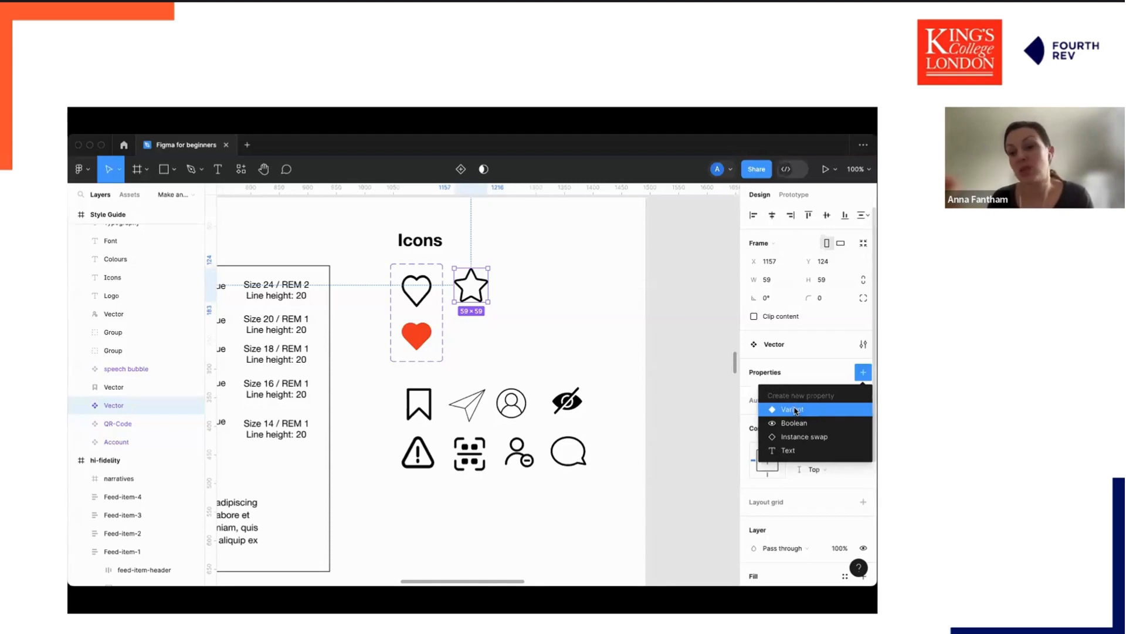
{"action": "left_click", "coordinate": [793, 409]}
{"action": "left_click_drag", "start_coordinate": [468, 285], "coordinate": [468, 291]}
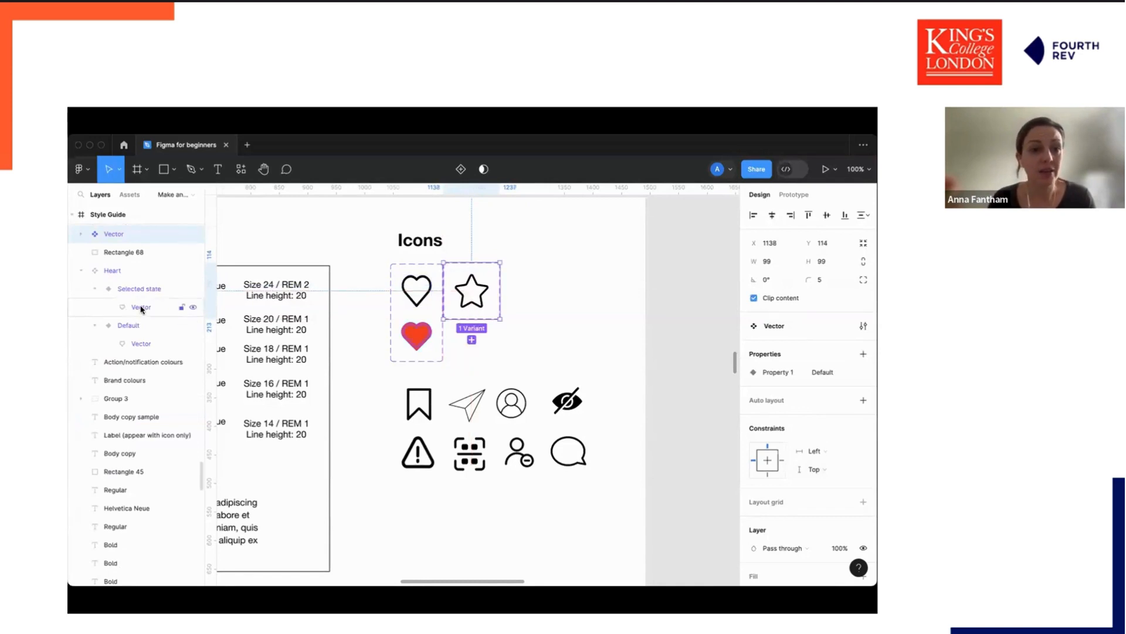
Try duplicating the star variant and moving the copy beneath the original, then undo it.
{"action": "key", "text": "super+d"}
{"action": "left_click_drag", "start_coordinate": [454, 292], "coordinate": [454, 296]}
{"action": "key", "text": "shift+Down"}
{"action": "key", "text": "shift+Down"}
{"action": "key", "text": "shift+Down"}
{"action": "key", "text": "shift+Down"}
{"action": "key", "text": "shift+Down"}
{"action": "key", "text": "shift+Down"}
{"action": "key", "text": "shift+Down"}
{"action": "key", "text": "shift+Down"}
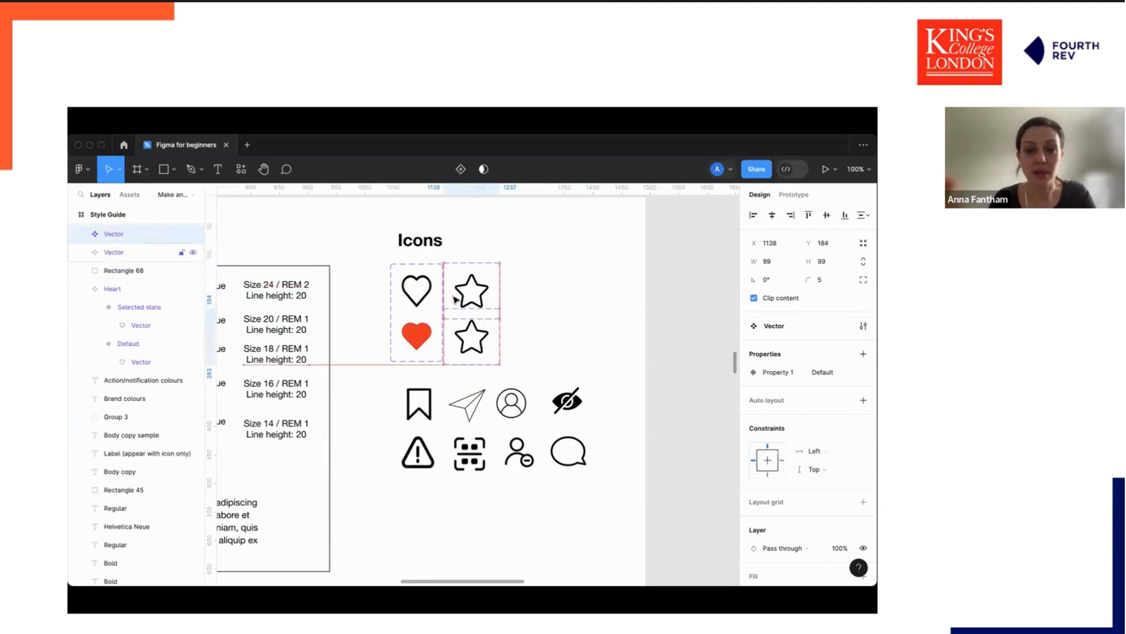
{"action": "key", "text": "super+z"}
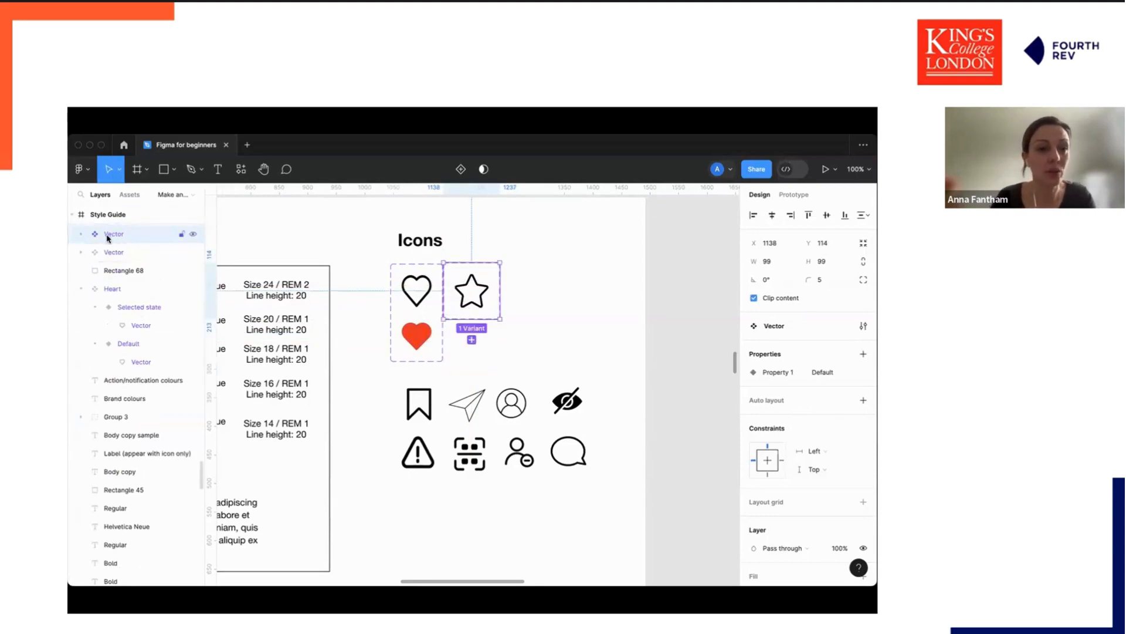
{"action": "left_click", "coordinate": [80, 236]}
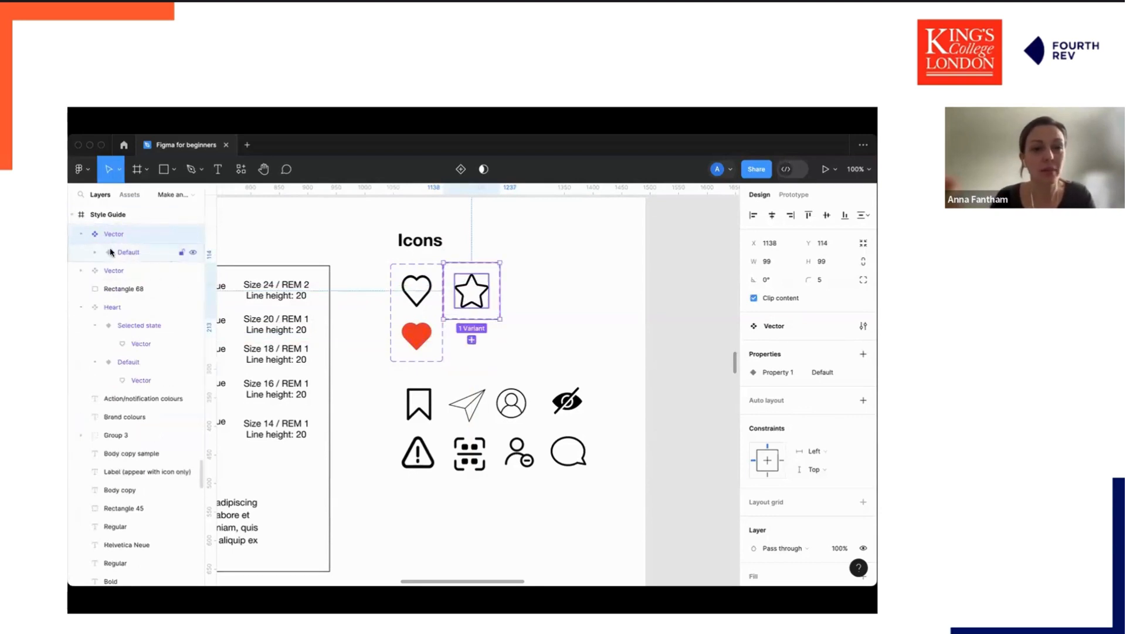
{"action": "left_click", "coordinate": [863, 354]}
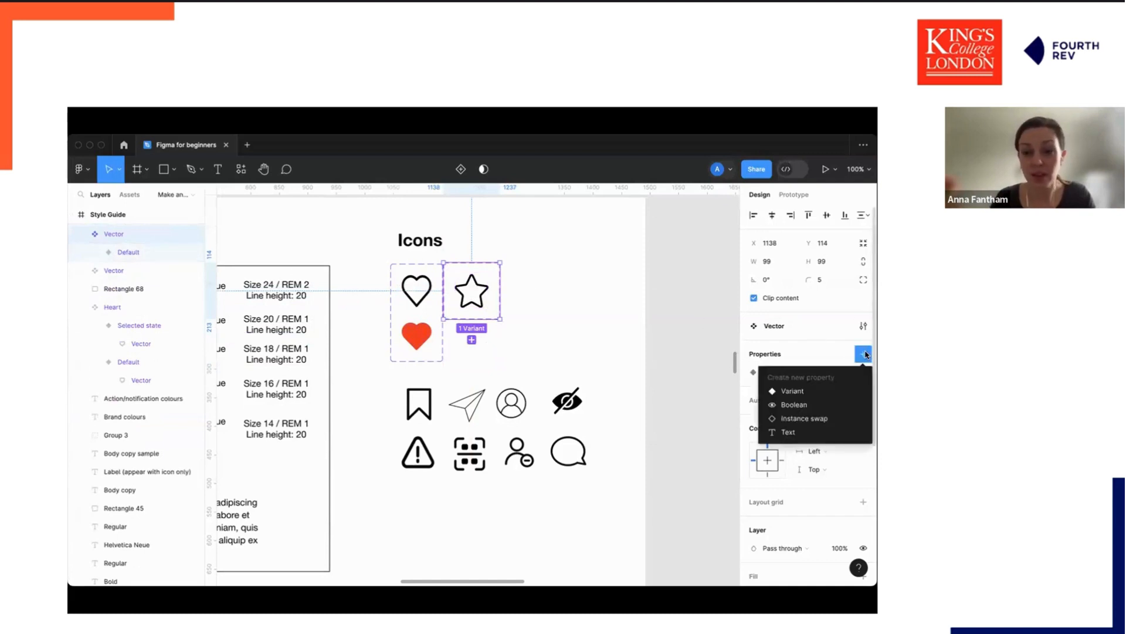
{"action": "left_click", "coordinate": [801, 395]}
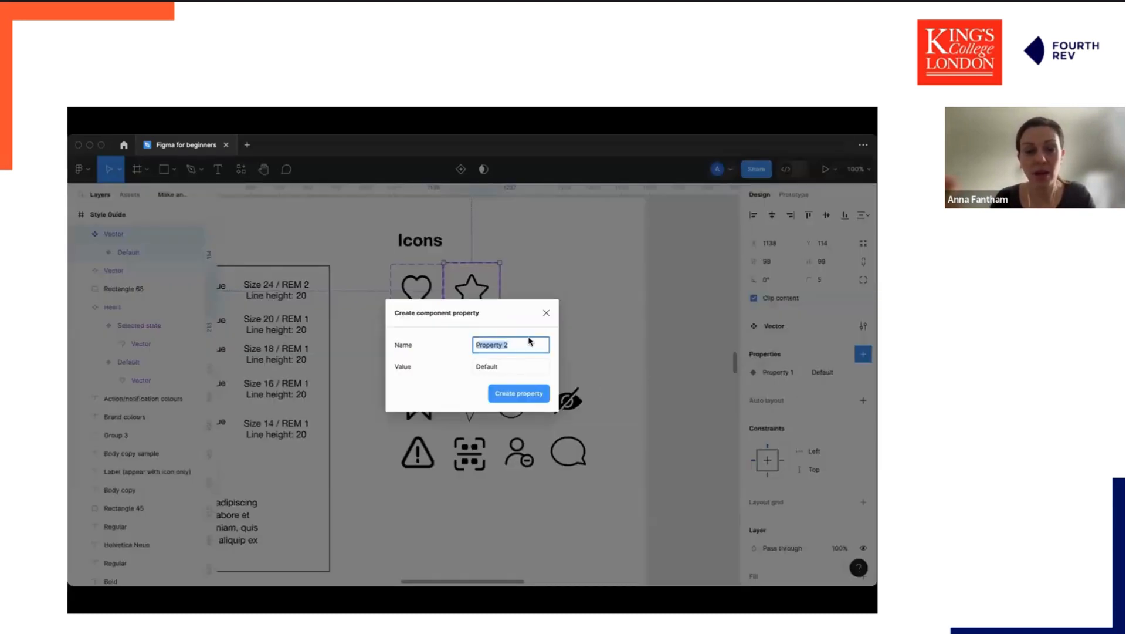
{"action": "left_click", "coordinate": [546, 313]}
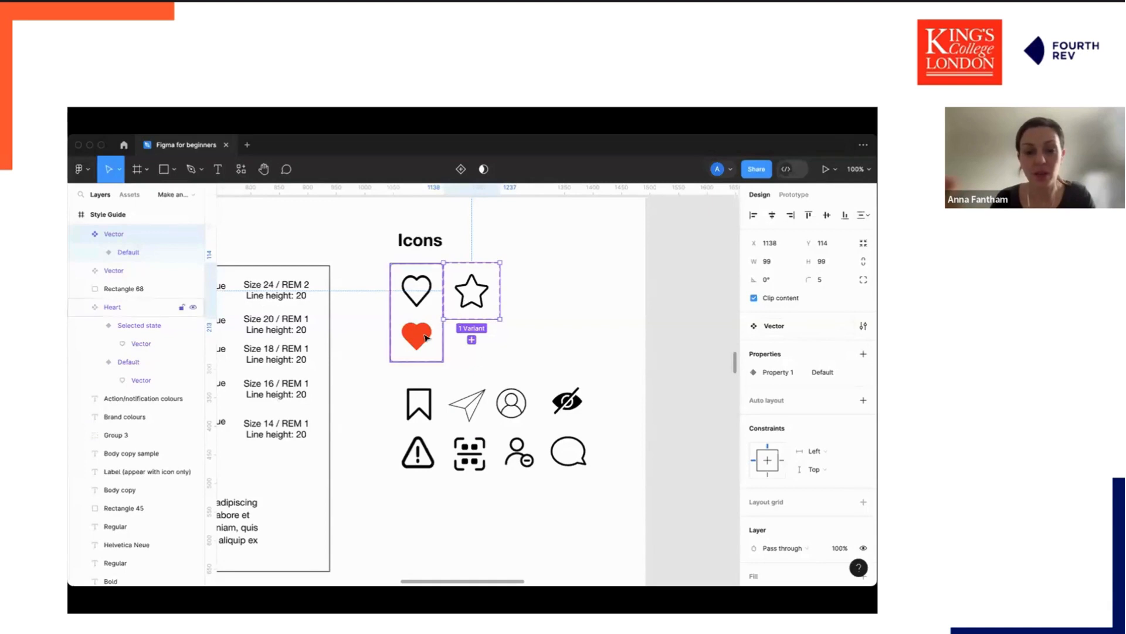
Browse the low-, mid- and hi-fidelity wireframe frames on the canvas to compare their feed items.
{"action": "left_click", "coordinate": [532, 313]}
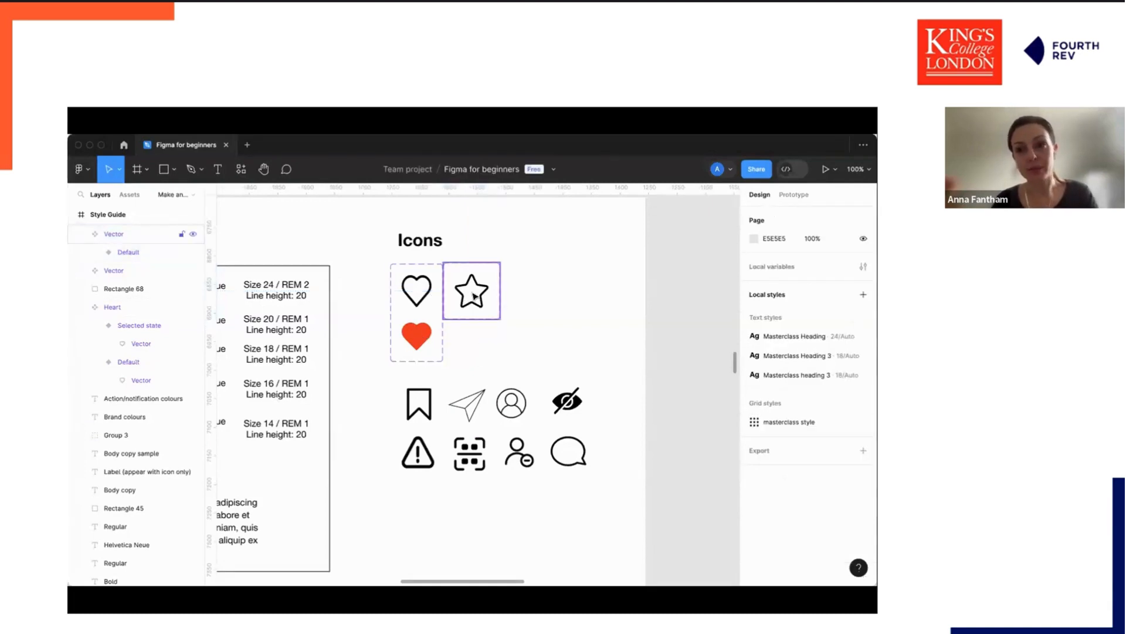
{"action": "key", "text": "super+minus"}
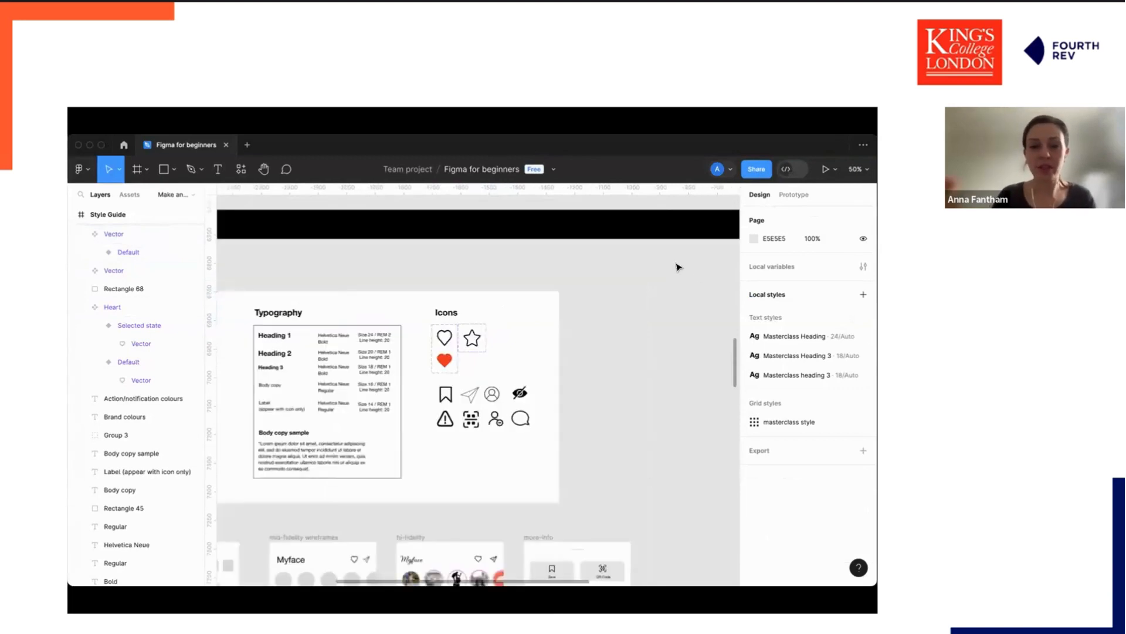
{"action": "scroll", "coordinate": [678, 268], "scroll_direction": "down", "scroll_amount": 6}
{"action": "scroll", "coordinate": [678, 267], "scroll_direction": "up", "scroll_amount": 2}
{"action": "scroll", "coordinate": [678, 268], "scroll_direction": "up", "scroll_amount": 1}
{"action": "scroll", "coordinate": [678, 267], "scroll_direction": "right", "scroll_amount": 1}
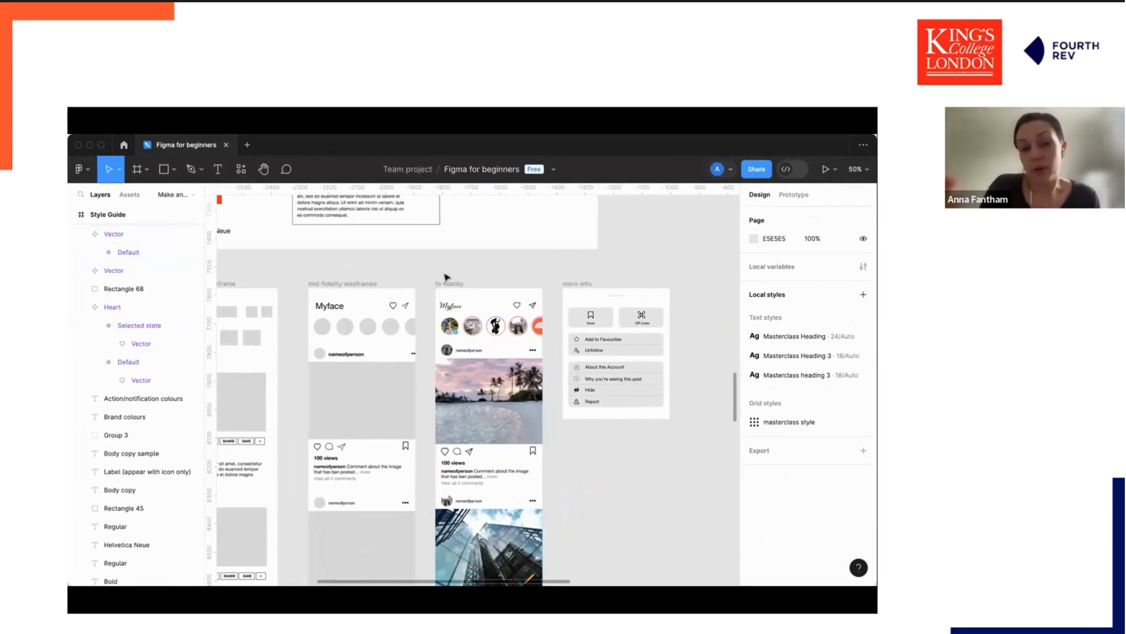
{"action": "scroll", "coordinate": [404, 272], "scroll_direction": "left", "scroll_amount": 5}
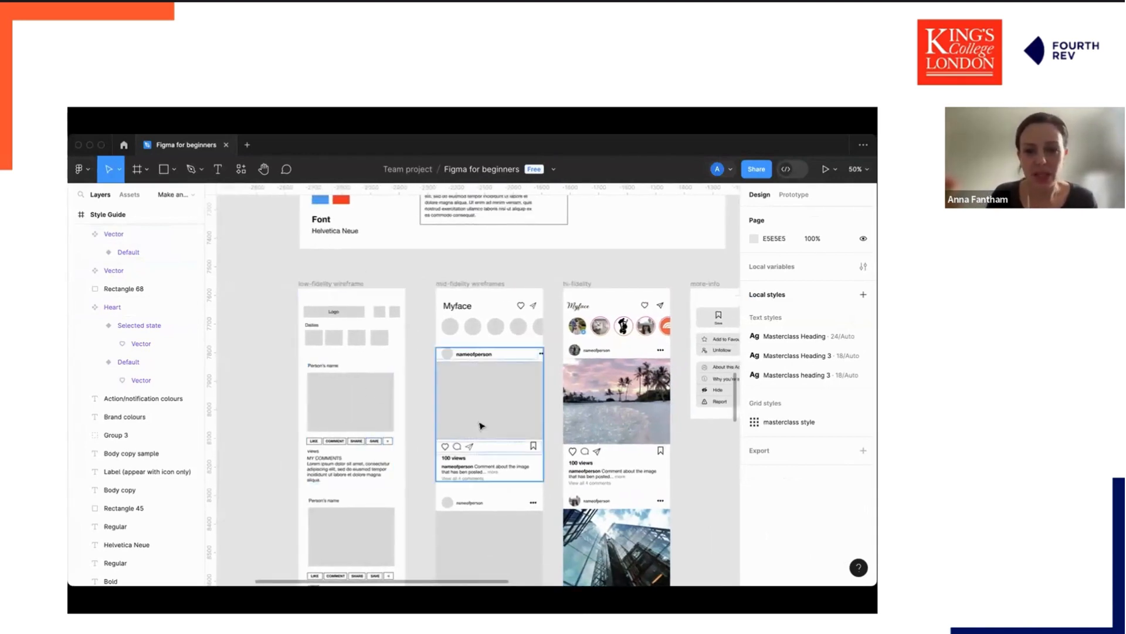
{"action": "scroll", "coordinate": [480, 425], "scroll_direction": "down", "scroll_amount": 1}
{"action": "scroll", "coordinate": [480, 425], "scroll_direction": "right", "scroll_amount": 1}
{"action": "scroll", "coordinate": [479, 425], "scroll_direction": "down", "scroll_amount": 1}
{"action": "scroll", "coordinate": [480, 426], "scroll_direction": "right", "scroll_amount": 1}
{"action": "left_click", "coordinate": [457, 288]}
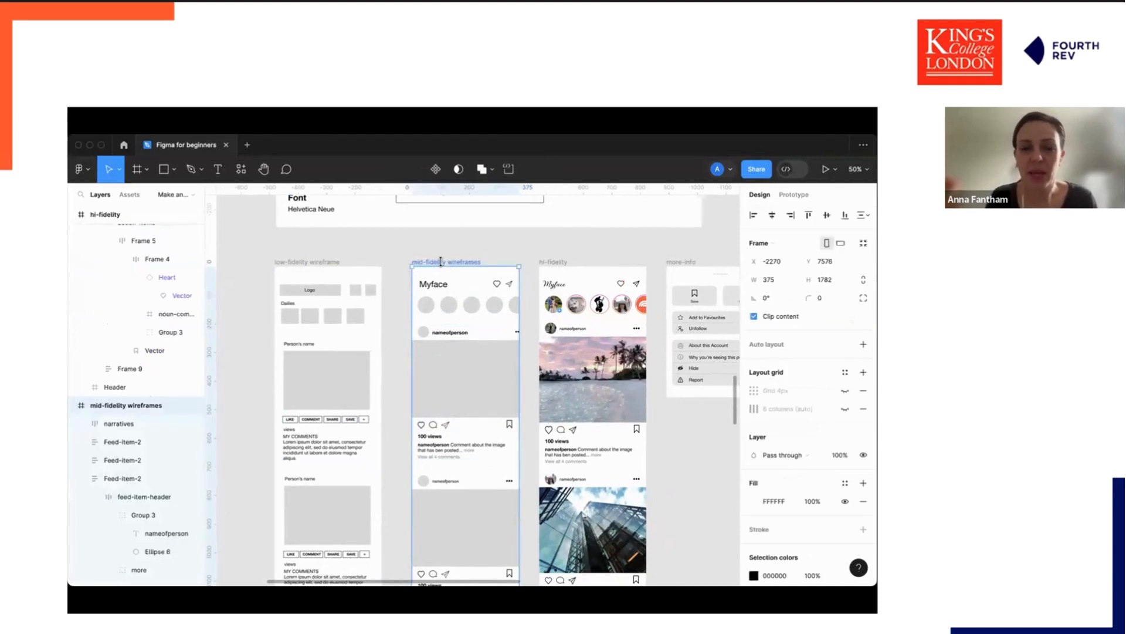
{"action": "left_click", "coordinate": [554, 267]}
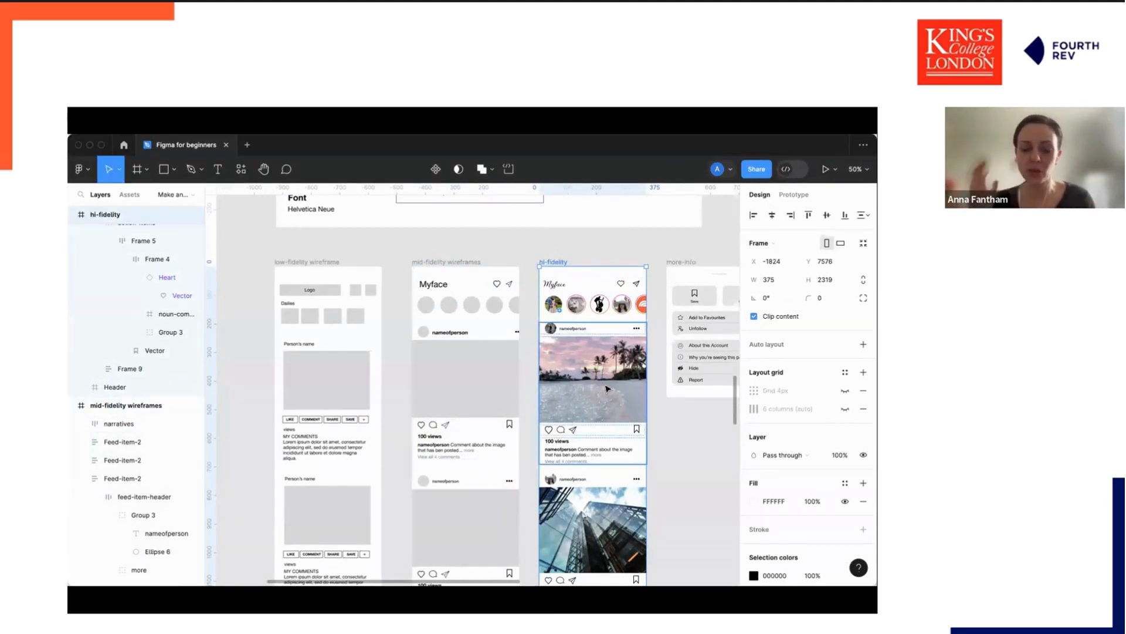
{"action": "key", "text": "super+plus"}
{"action": "scroll", "coordinate": [608, 389], "scroll_direction": "right", "scroll_amount": 2}
{"action": "scroll", "coordinate": [608, 389], "scroll_direction": "up", "scroll_amount": 2}
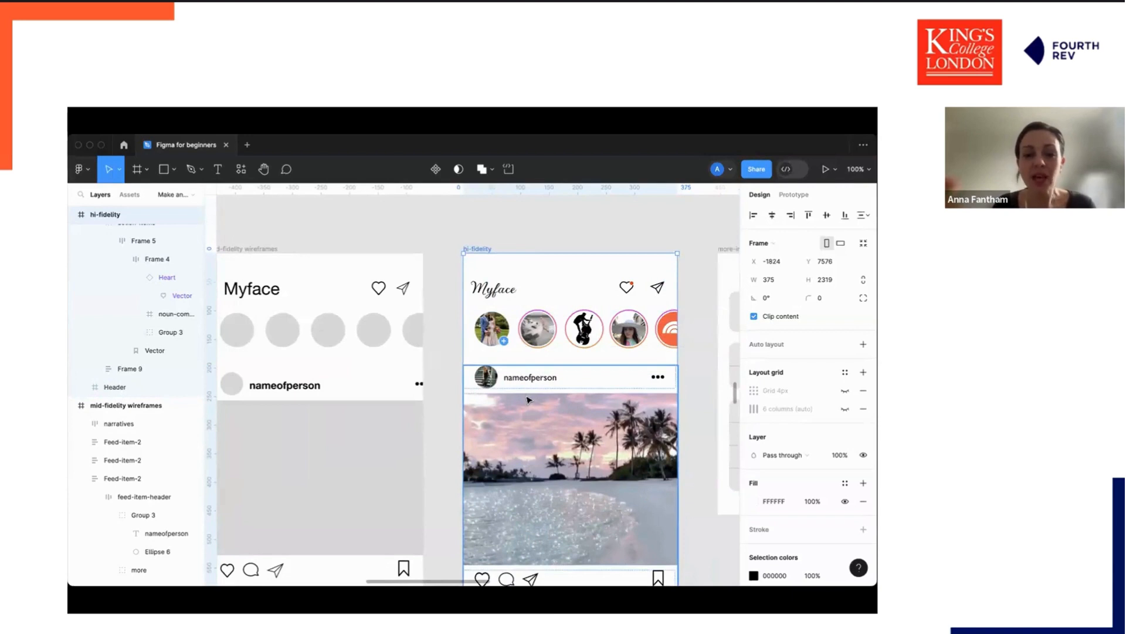
{"action": "scroll", "coordinate": [528, 399], "scroll_direction": "down", "scroll_amount": 2}
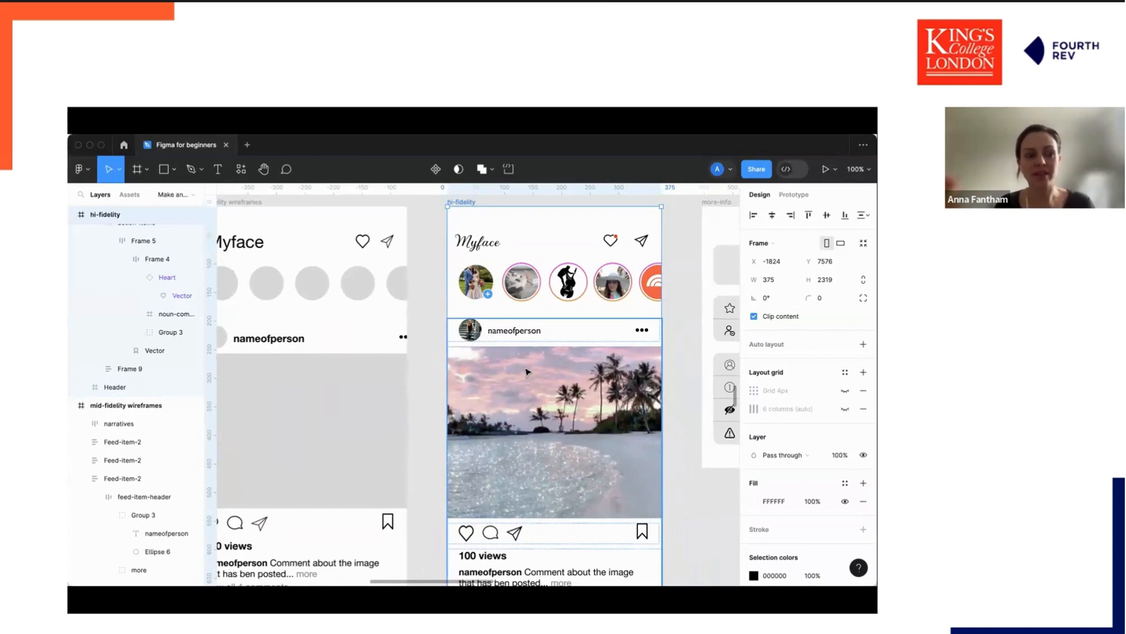
Place a wedding photo into the image placeholder of the mid-fidelity feed item.
{"action": "left_click", "coordinate": [526, 372]}
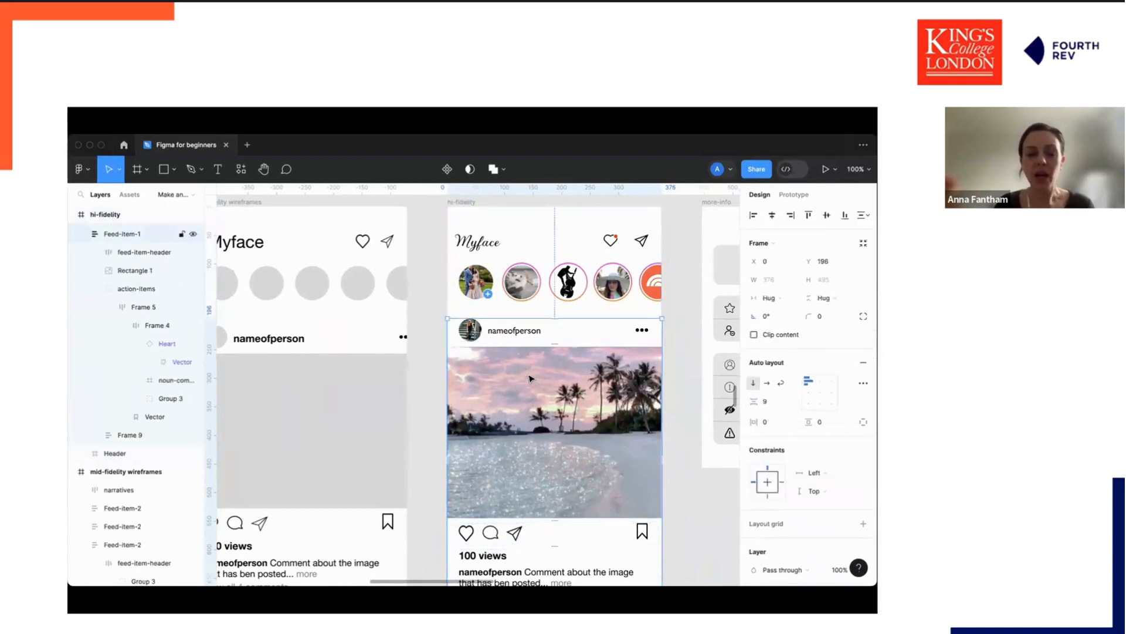
{"action": "scroll", "coordinate": [458, 376], "scroll_direction": "left", "scroll_amount": 5}
{"action": "left_click", "coordinate": [414, 382]}
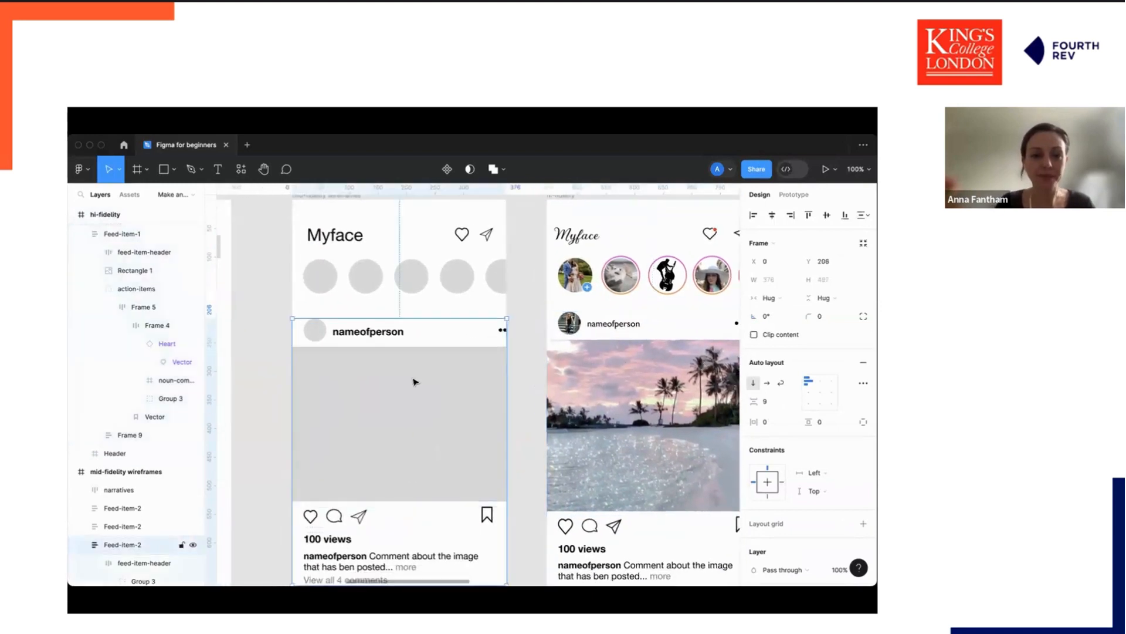
{"action": "double_click", "coordinate": [414, 382]}
{"action": "left_click", "coordinate": [527, 359]}
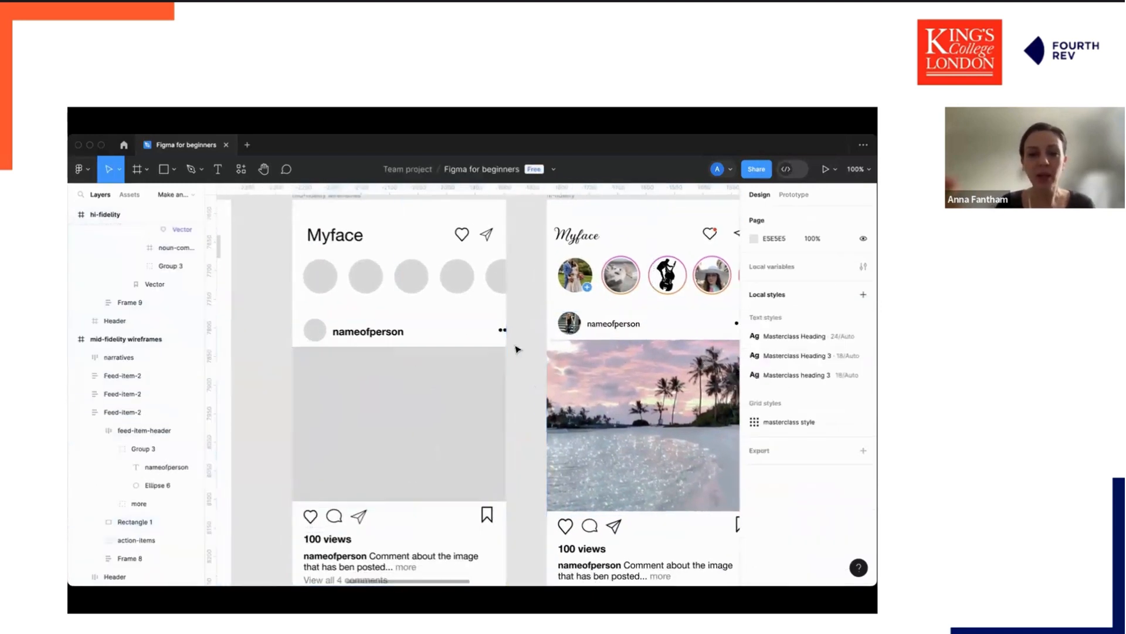
{"action": "left_click", "coordinate": [386, 382]}
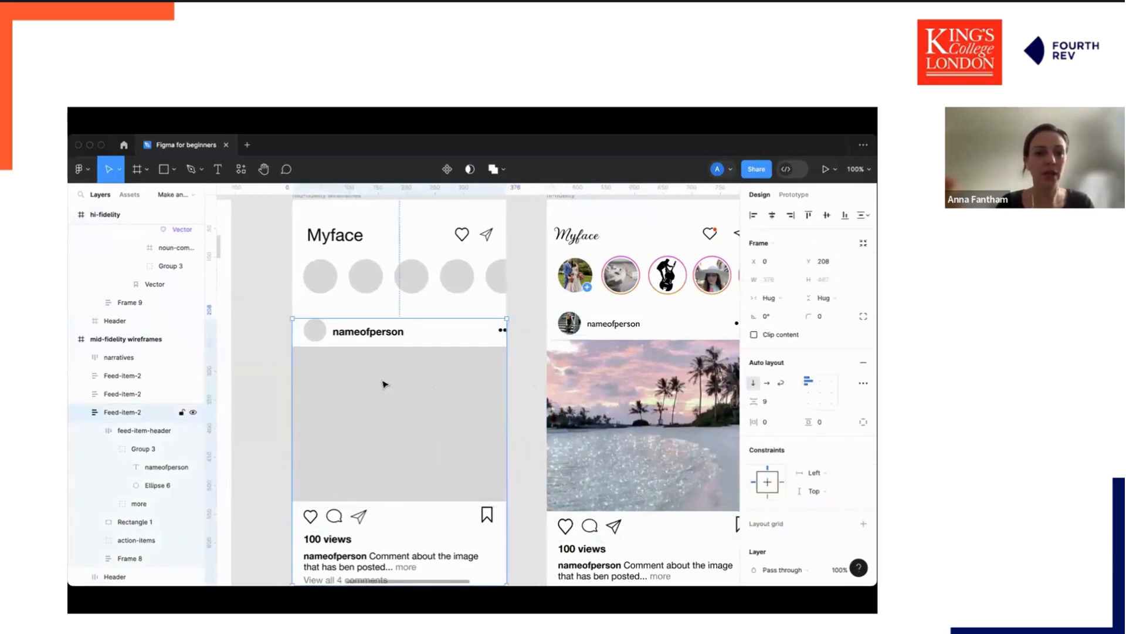
{"action": "left_click", "coordinate": [81, 169]}
{"action": "mouse_move", "coordinate": [111, 228]}
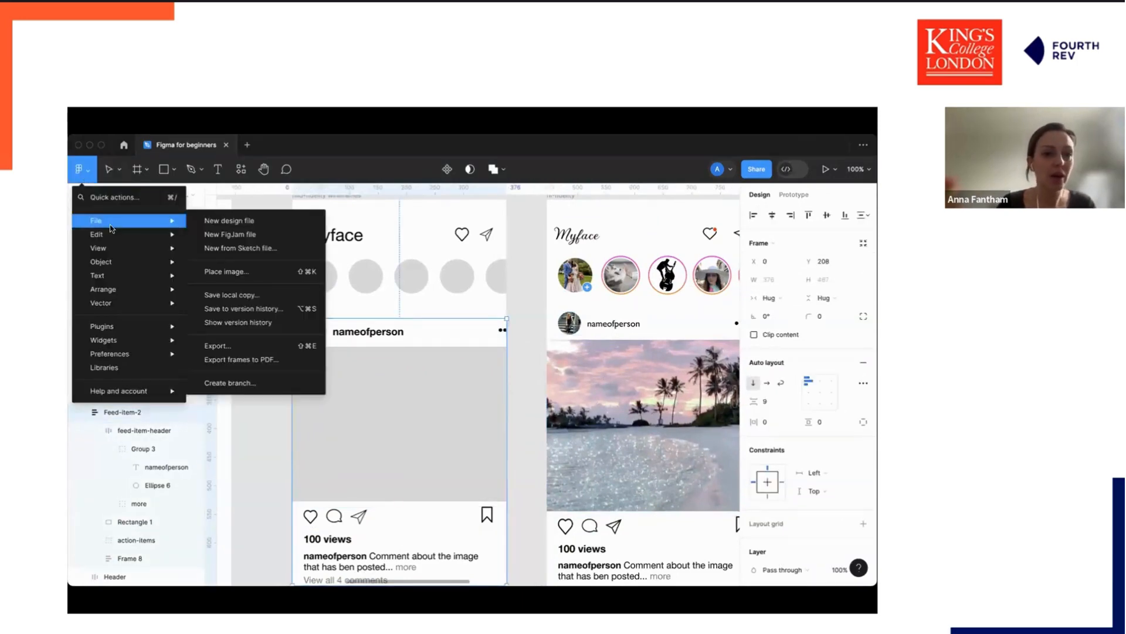
{"action": "left_click", "coordinate": [225, 271]}
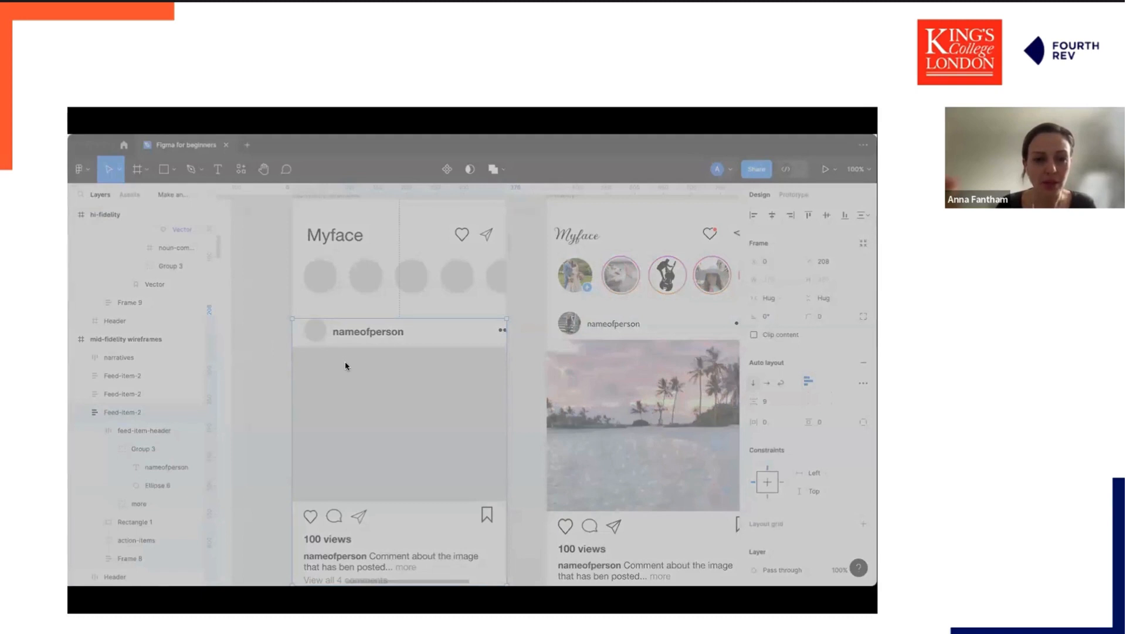
{"action": "key", "text": "Return"}
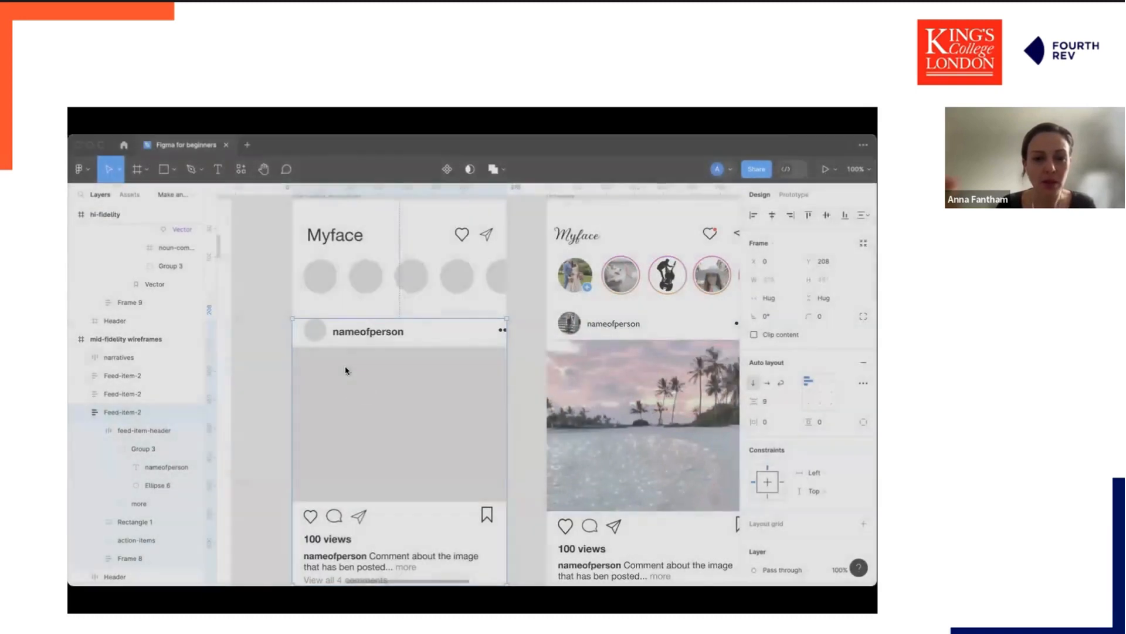
{"action": "left_click", "coordinate": [347, 400]}
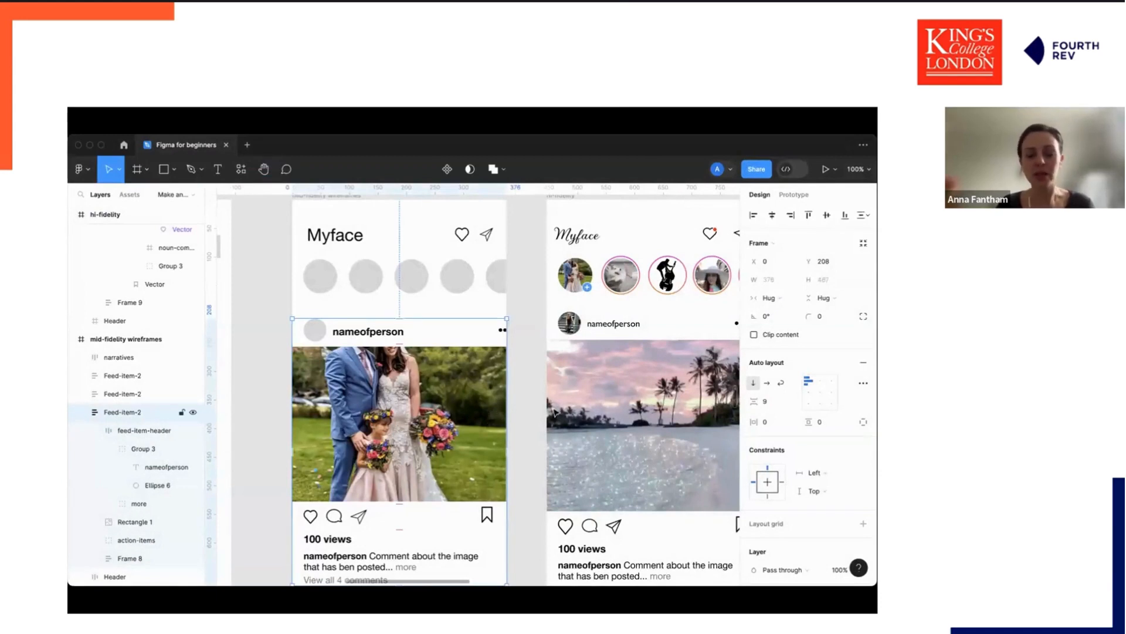
Place a portrait photo into the second story circle of the mid-fidelity wireframe.
{"action": "left_click", "coordinate": [322, 276]}
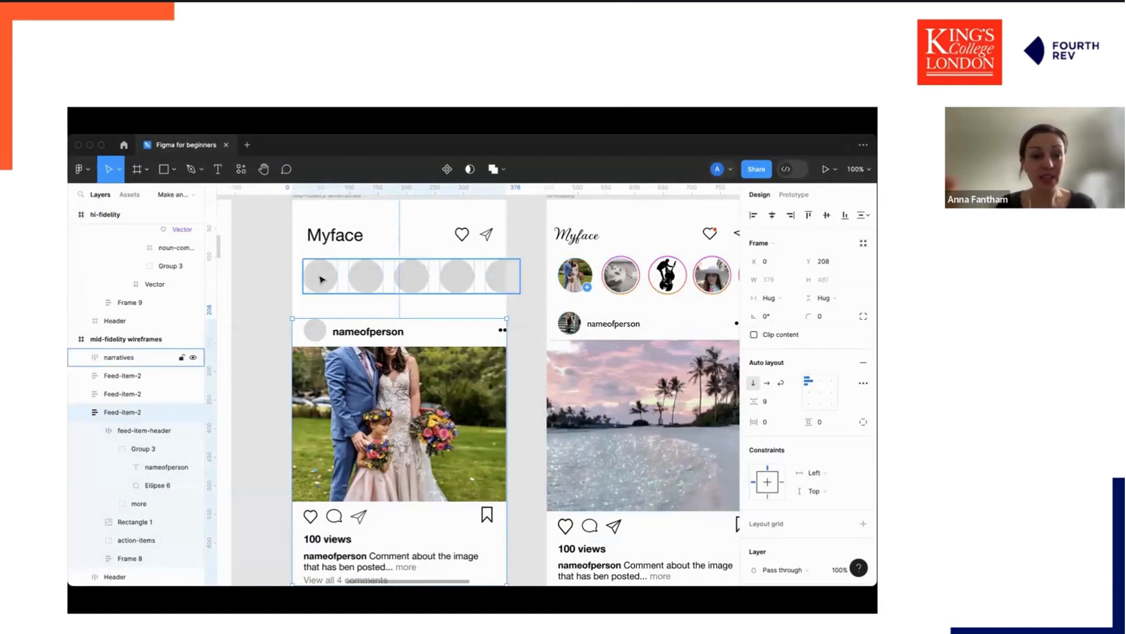
{"action": "double_click", "coordinate": [320, 276]}
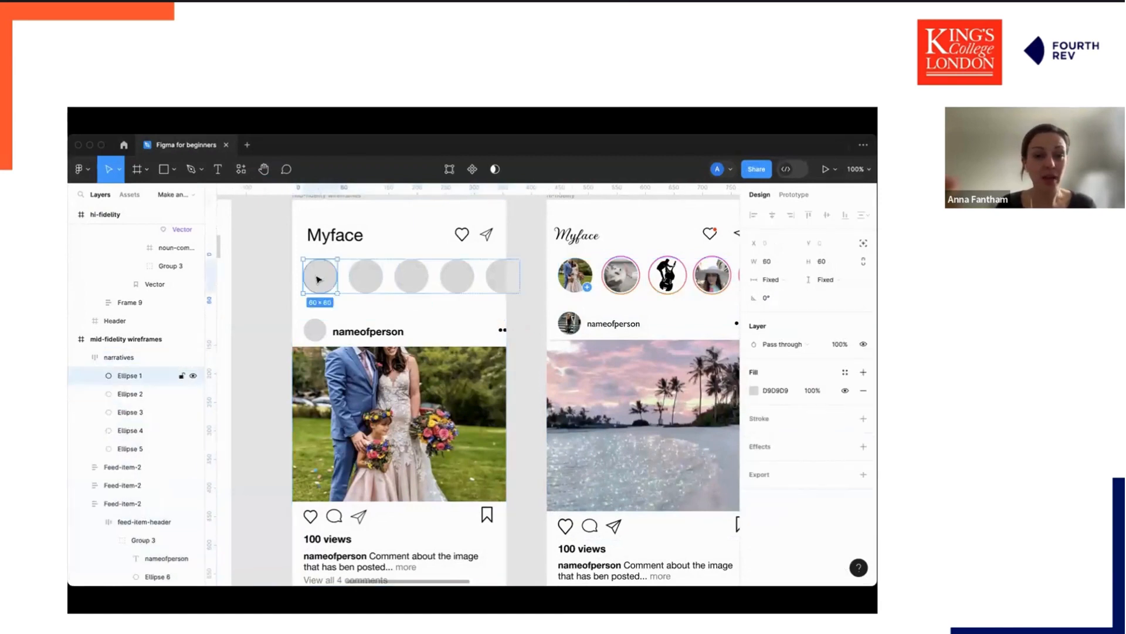
{"action": "left_click", "coordinate": [80, 169]}
{"action": "mouse_move", "coordinate": [130, 262]}
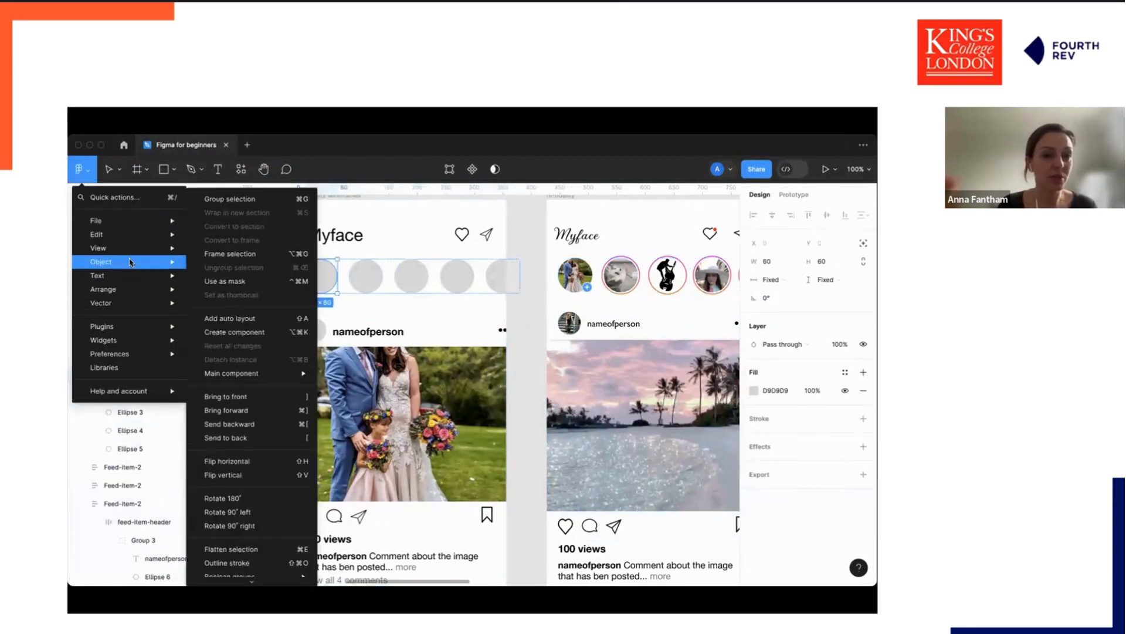
{"action": "mouse_move", "coordinate": [129, 221]}
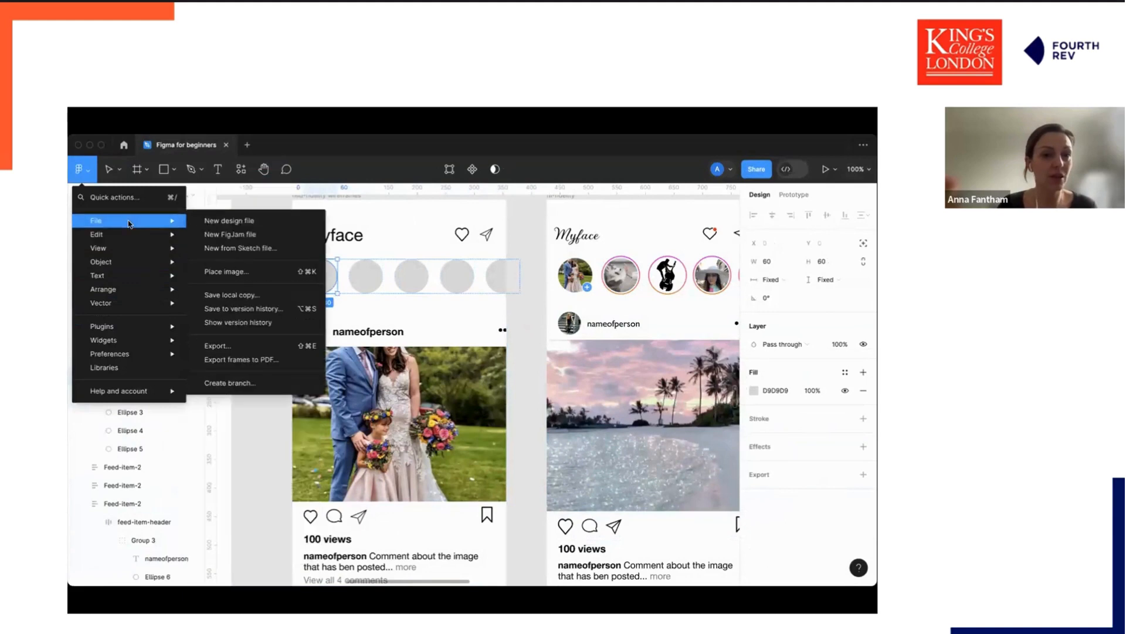
{"action": "left_click", "coordinate": [224, 268]}
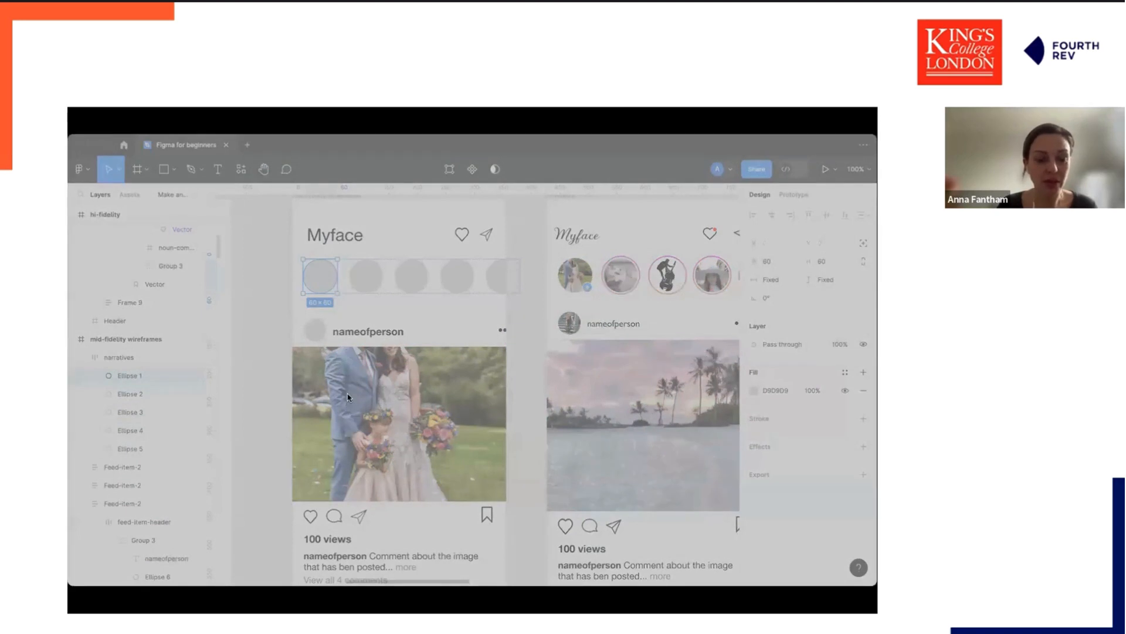
{"action": "double_click", "coordinate": [348, 390]}
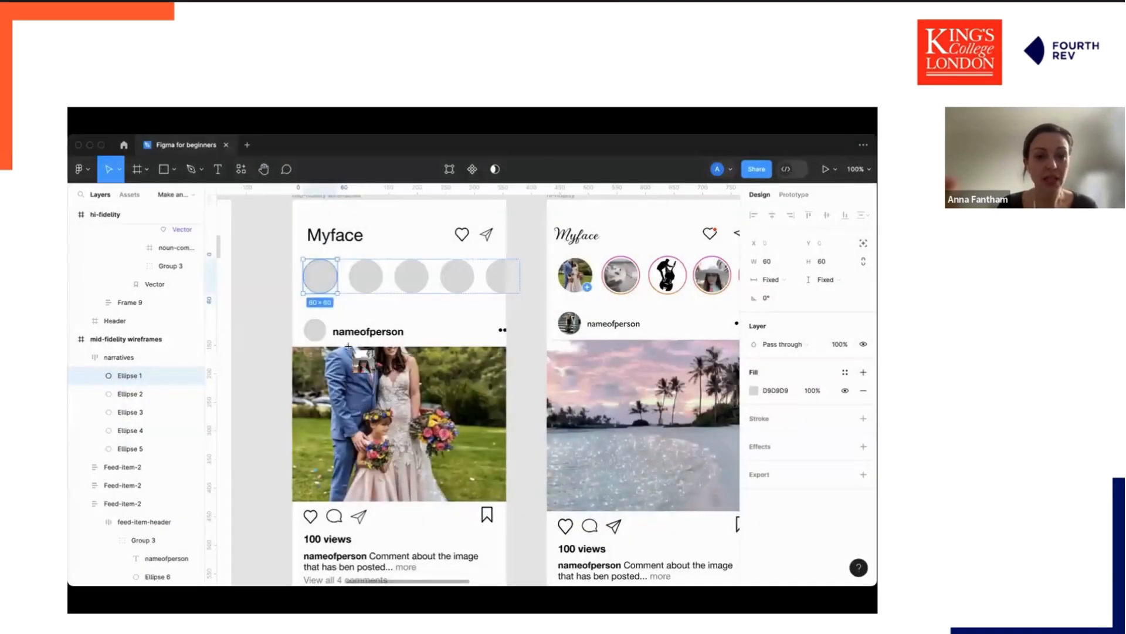
{"action": "left_click", "coordinate": [358, 276]}
{"action": "left_click", "coordinate": [530, 382]}
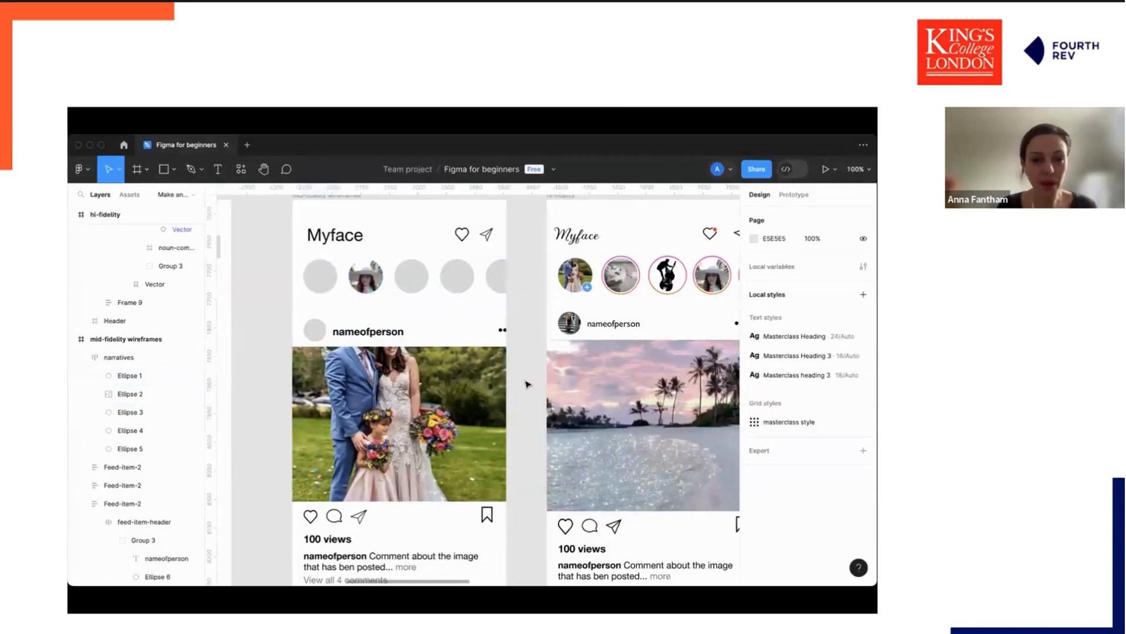
Examine the story circles and feed items of the hi-fidelity wireframe against the mid-fidelity one.
{"action": "scroll", "coordinate": [627, 279], "scroll_direction": "right", "scroll_amount": 2}
{"action": "scroll", "coordinate": [627, 278], "scroll_direction": "down", "scroll_amount": 1}
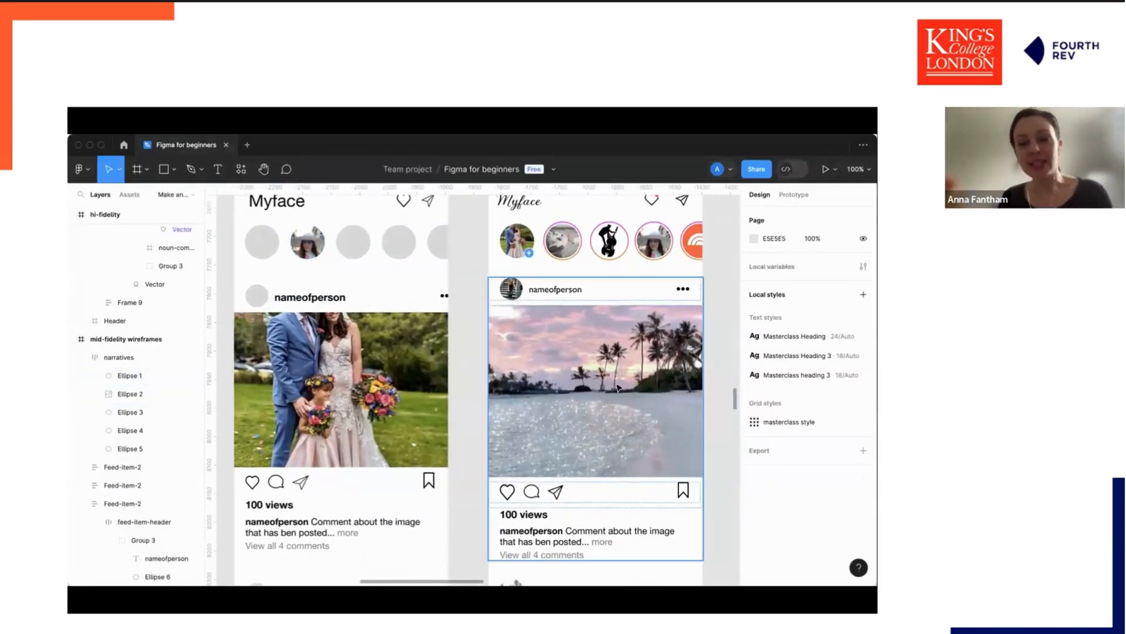
{"action": "scroll", "coordinate": [617, 388], "scroll_direction": "right", "scroll_amount": 2}
{"action": "scroll", "coordinate": [617, 387], "scroll_direction": "up", "scroll_amount": 1}
{"action": "scroll", "coordinate": [617, 387], "scroll_direction": "down", "scroll_amount": 3}
{"action": "scroll", "coordinate": [618, 387], "scroll_direction": "down", "scroll_amount": 4}
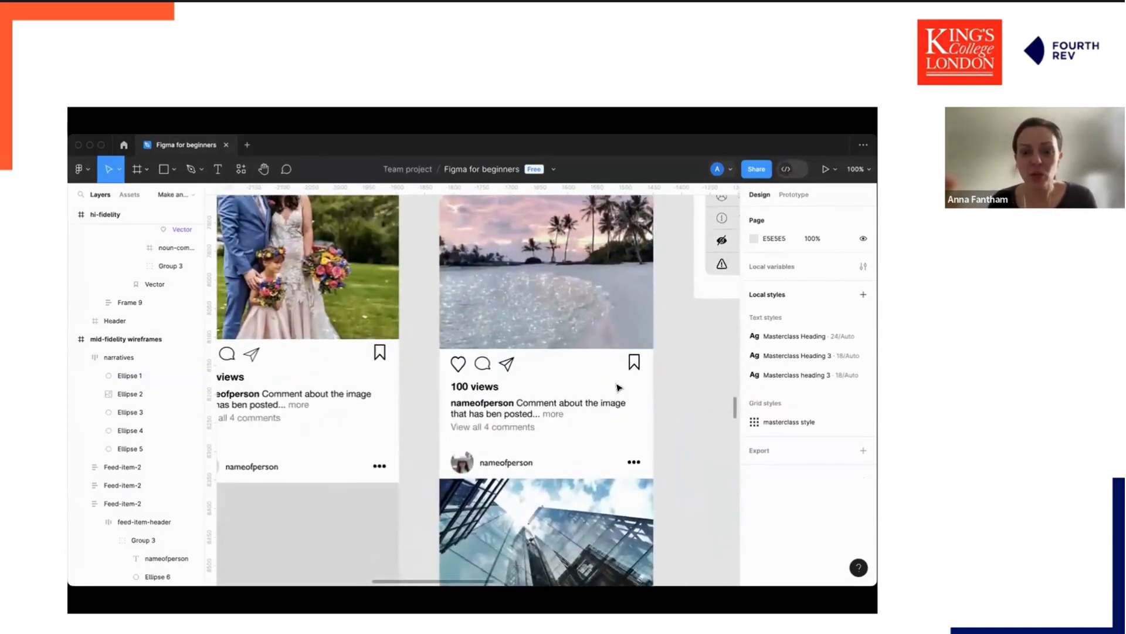
{"action": "scroll", "coordinate": [617, 387], "scroll_direction": "up", "scroll_amount": 8}
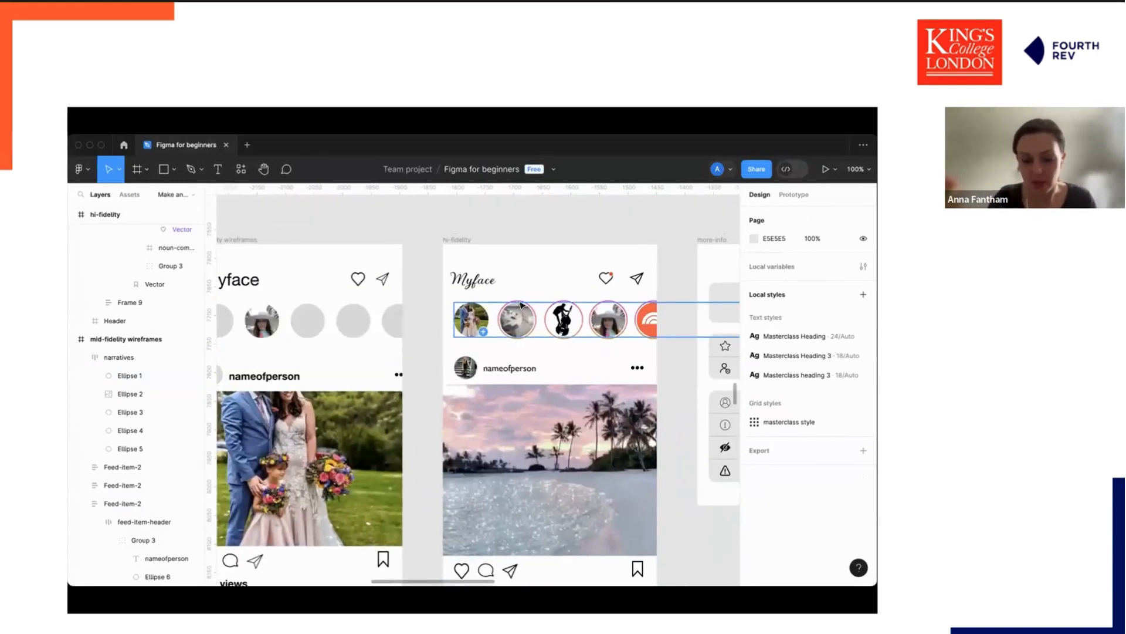
{"action": "scroll", "coordinate": [521, 305], "scroll_direction": "up", "scroll_amount": 5}
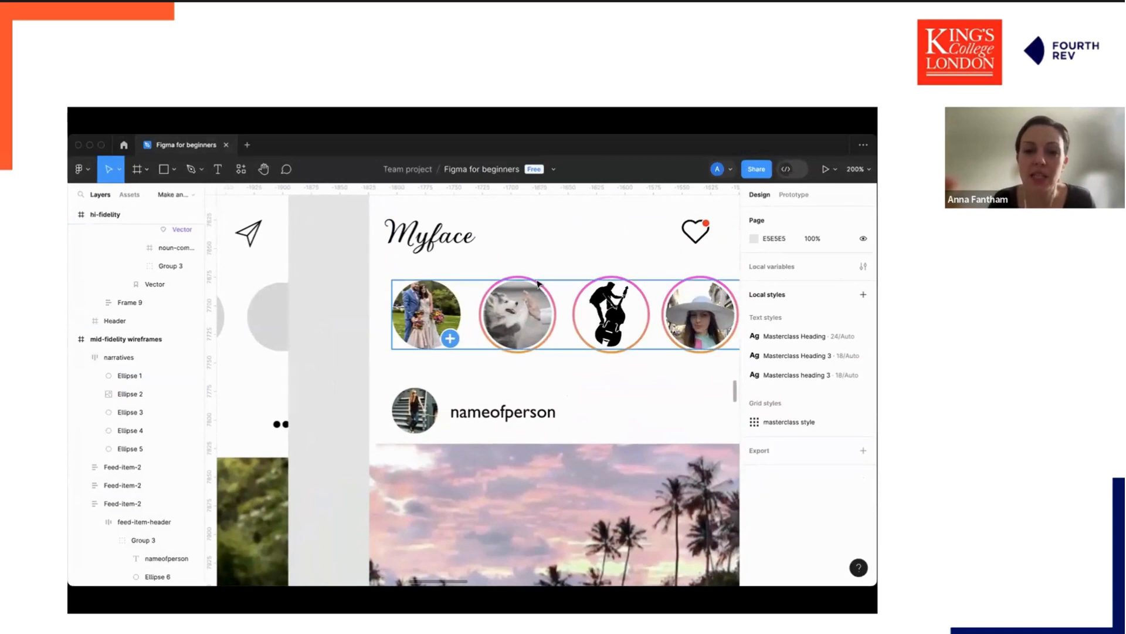
{"action": "left_click", "coordinate": [537, 286]}
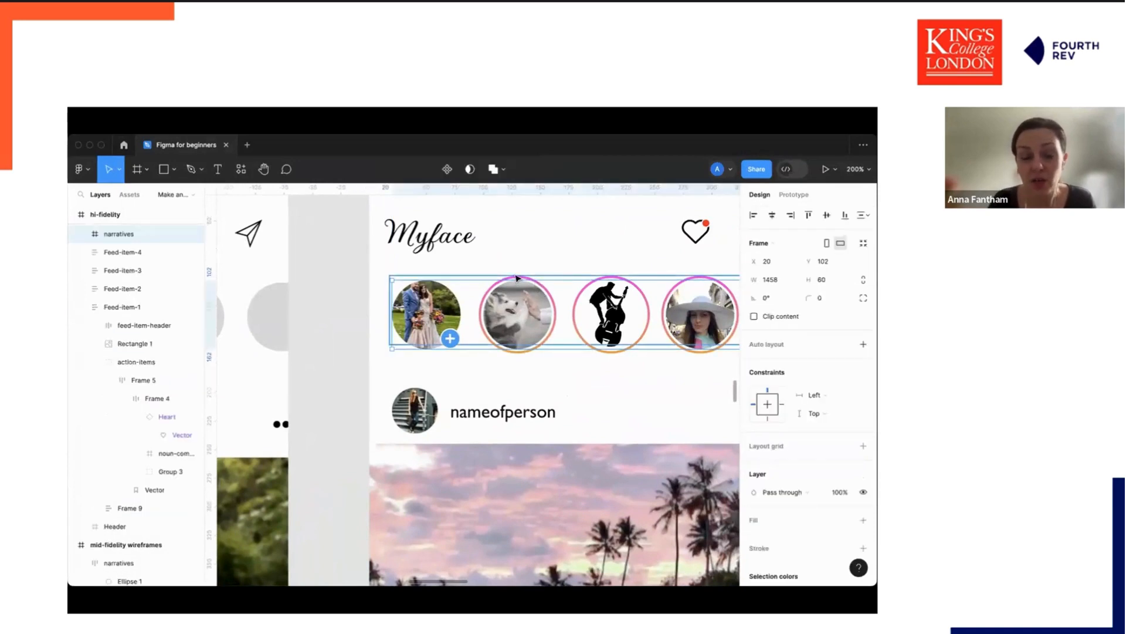
{"action": "left_click", "coordinate": [506, 361]}
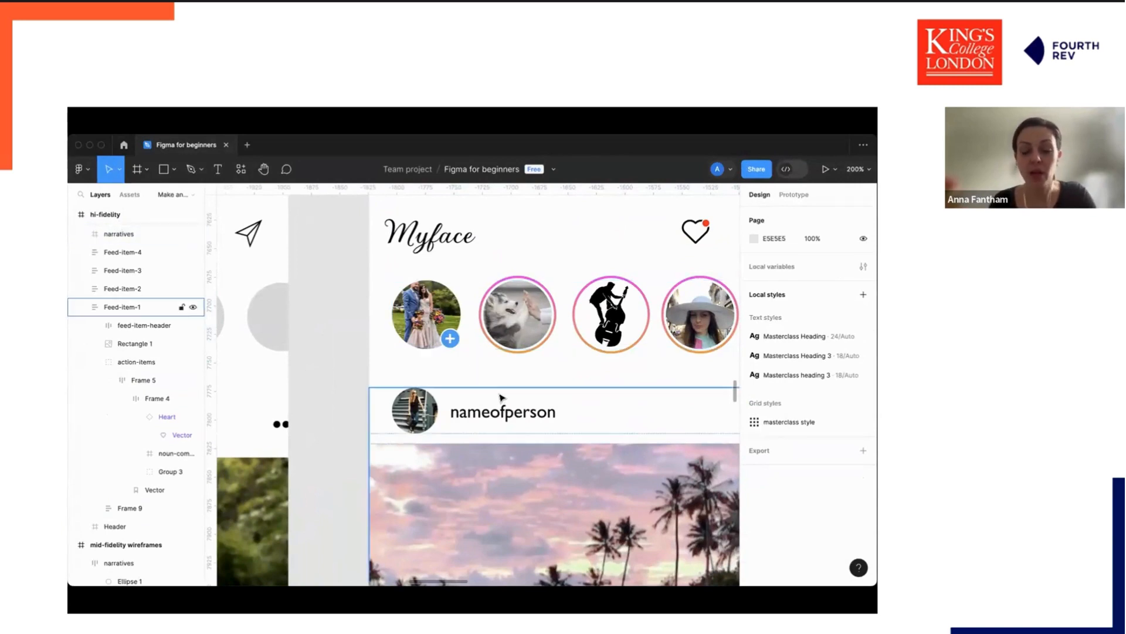
{"action": "scroll", "coordinate": [500, 397], "scroll_direction": "left", "scroll_amount": 10}
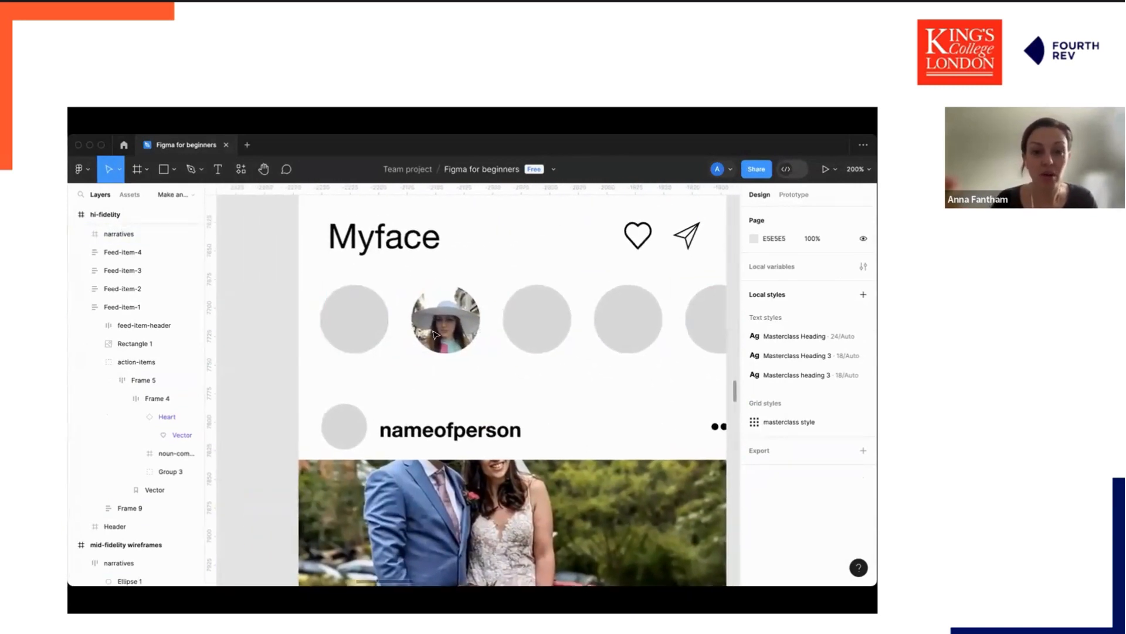
Draw a new circle on the mid-fidelity wireframe and set its size to 64 × 64.
{"action": "key", "text": "o"}
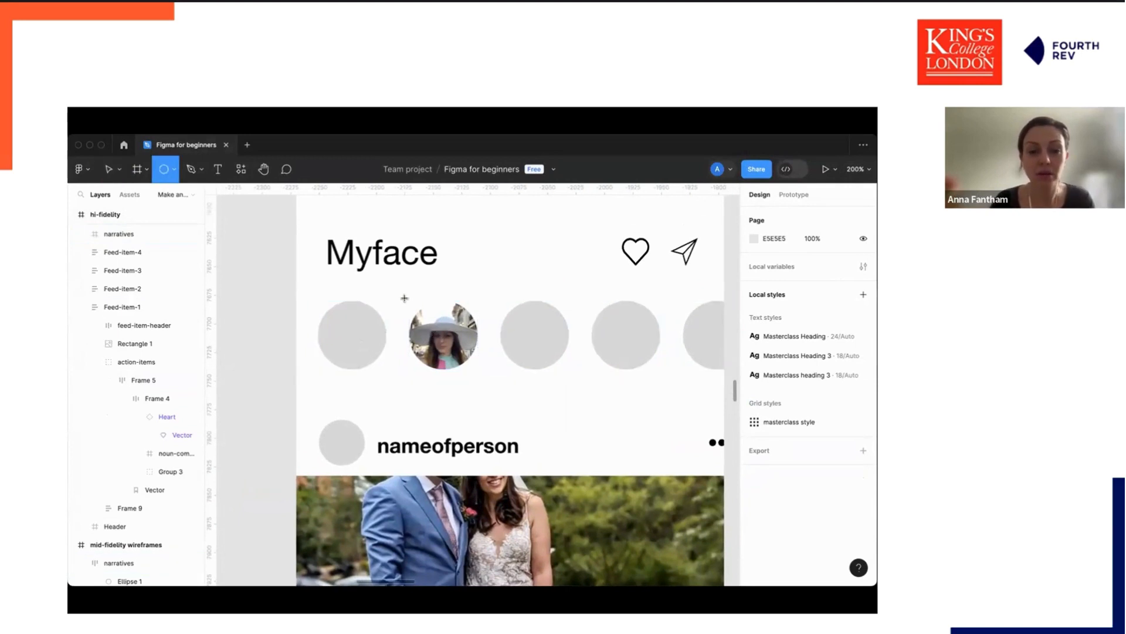
{"action": "left_click", "coordinate": [512, 385]}
{"action": "left_click", "coordinate": [447, 331]}
{"action": "left_click", "coordinate": [447, 331]}
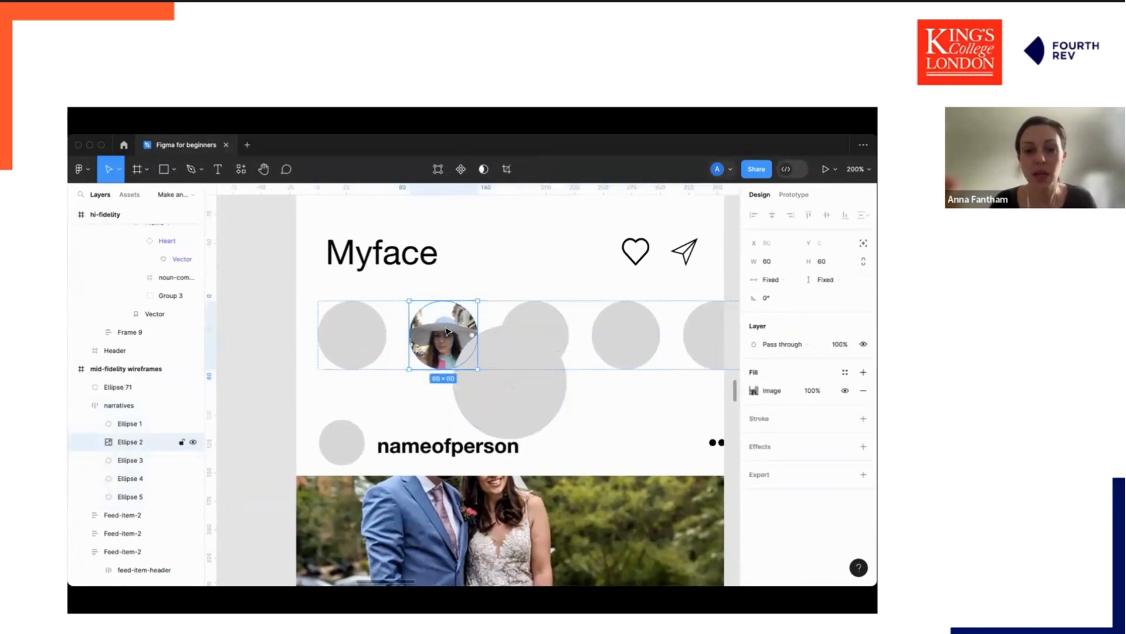
{"action": "left_click", "coordinate": [510, 390]}
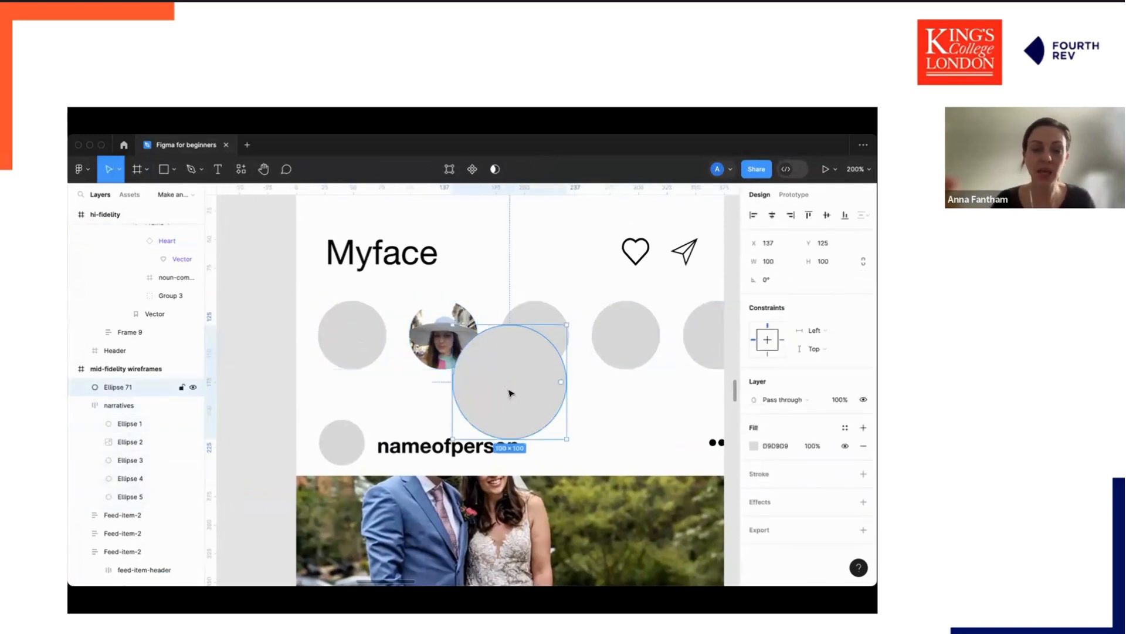
{"action": "left_click", "coordinate": [779, 262]}
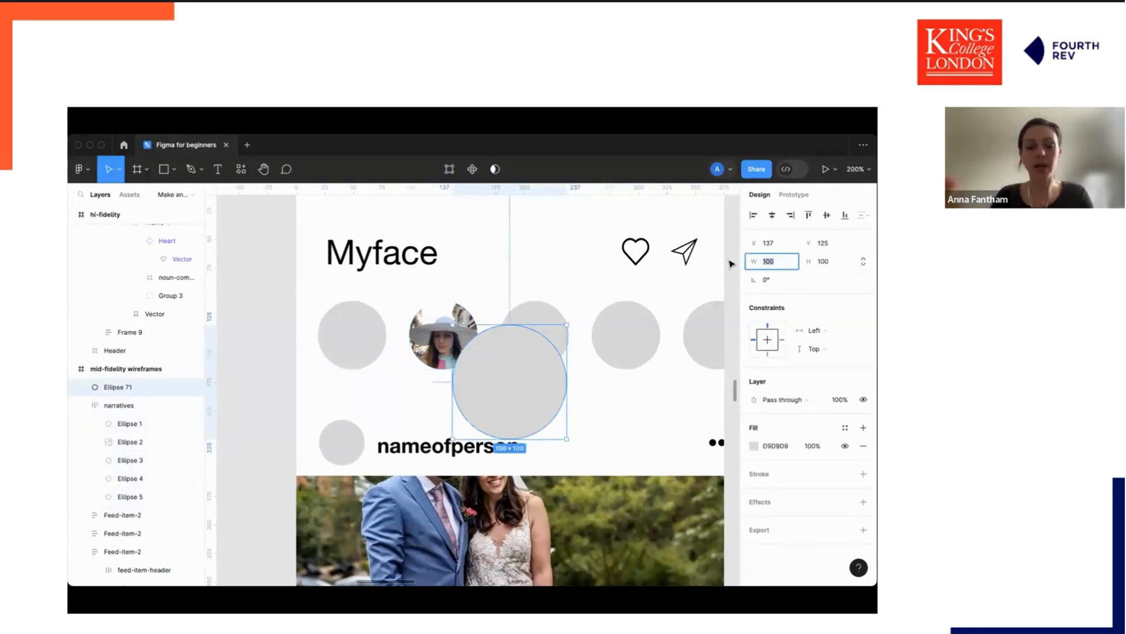
{"action": "type", "text": "64"}
{"action": "key", "text": "Tab"}
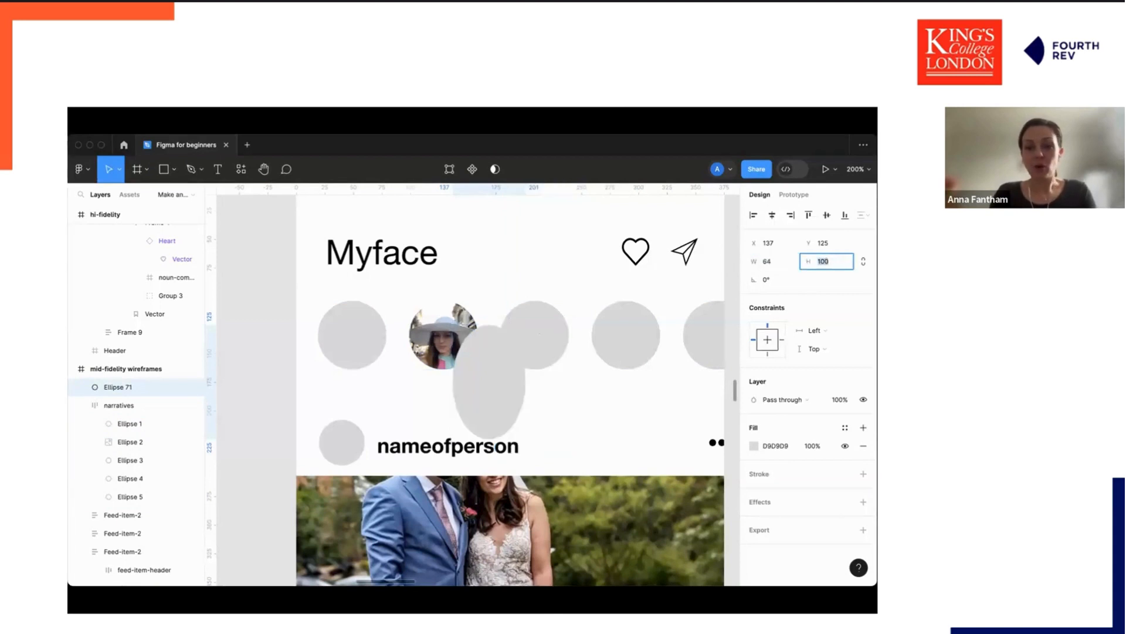
{"action": "type", "text": "64"}
{"action": "key", "text": "Return"}
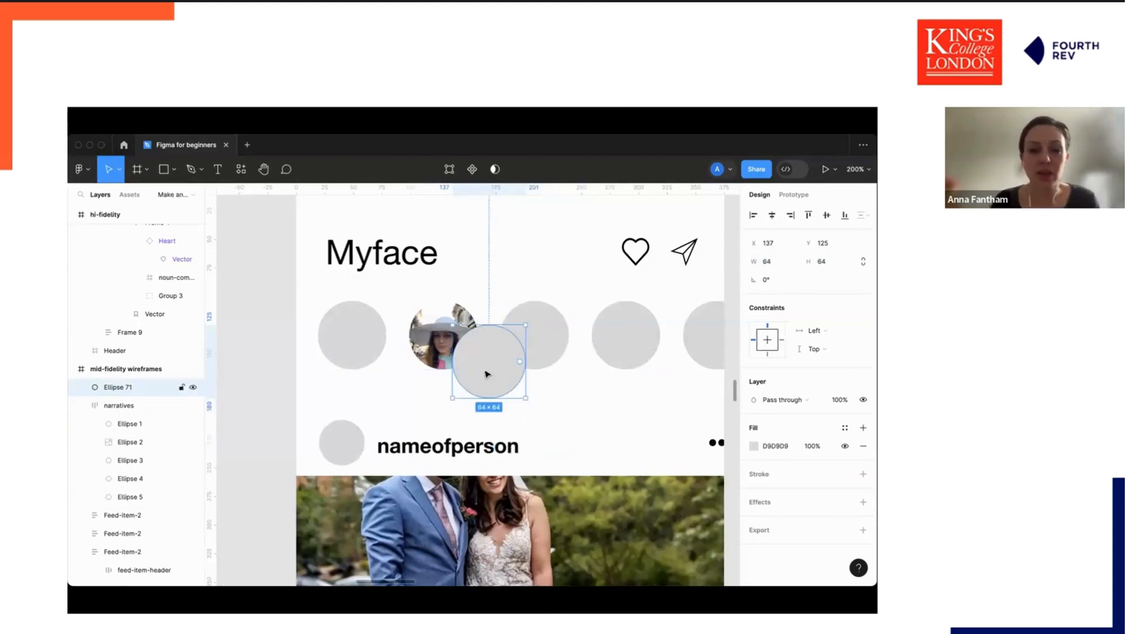
Move the circle over the second story photo and reorder its layer so it sits behind the photo.
{"action": "left_click_drag", "start_coordinate": [473, 379], "coordinate": [458, 359]}
{"action": "left_click_drag", "start_coordinate": [126, 387], "coordinate": [82, 506]}
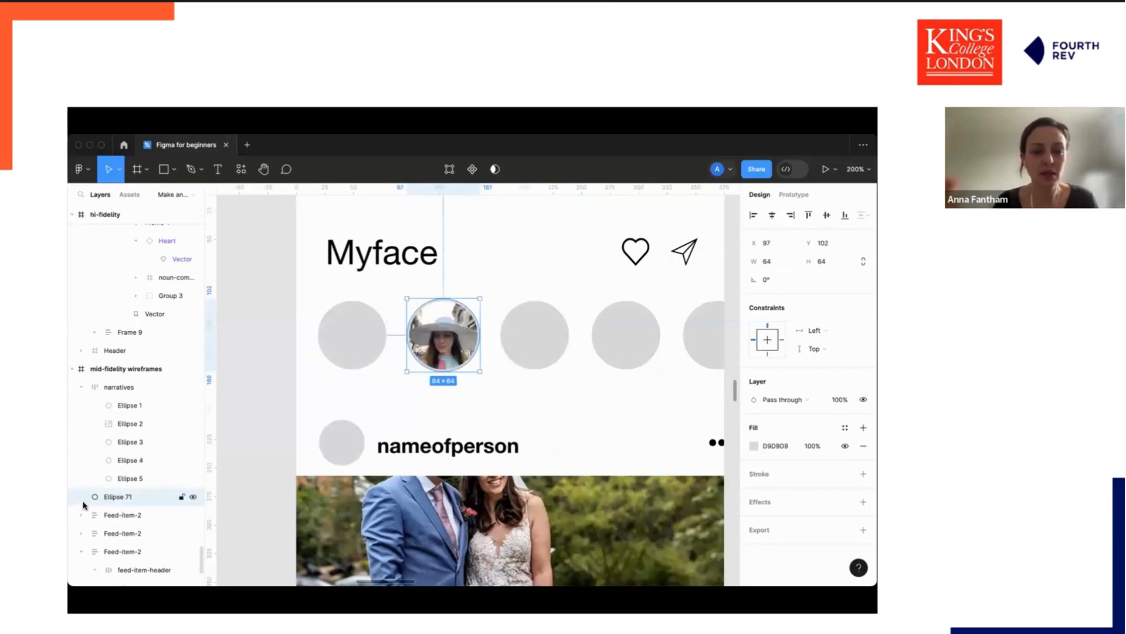
Resize the circle to 66 × 66 and nudge it to centre behind the story photo.
{"action": "left_click", "coordinate": [773, 262]}
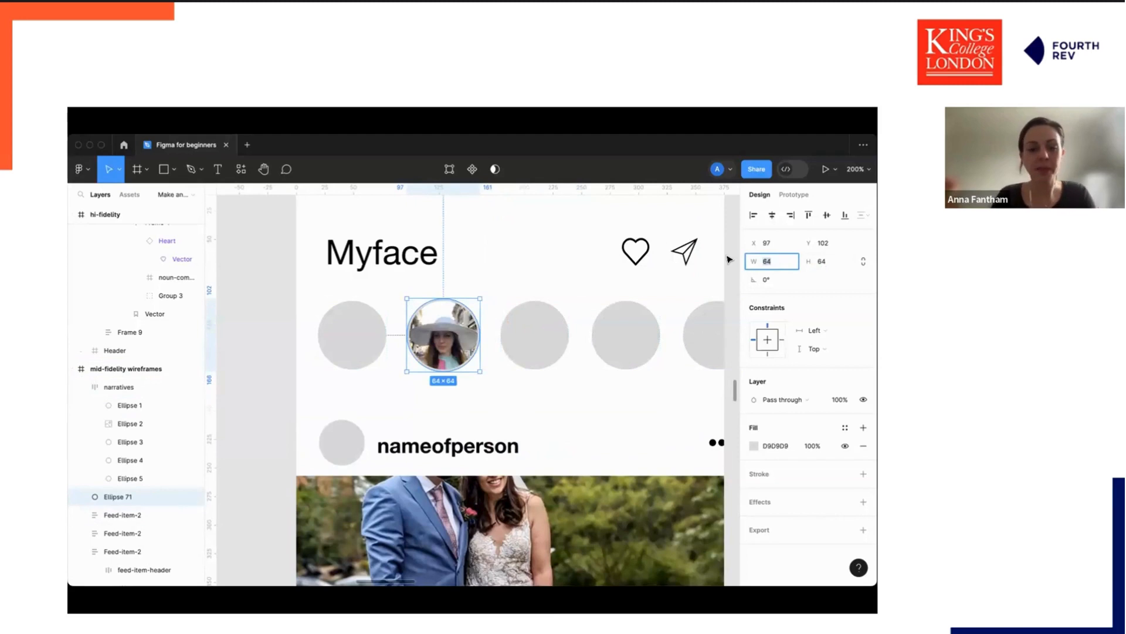
{"action": "type", "text": "66"}
{"action": "key", "text": "Tab"}
{"action": "type", "text": "66"}
{"action": "key", "text": "Return"}
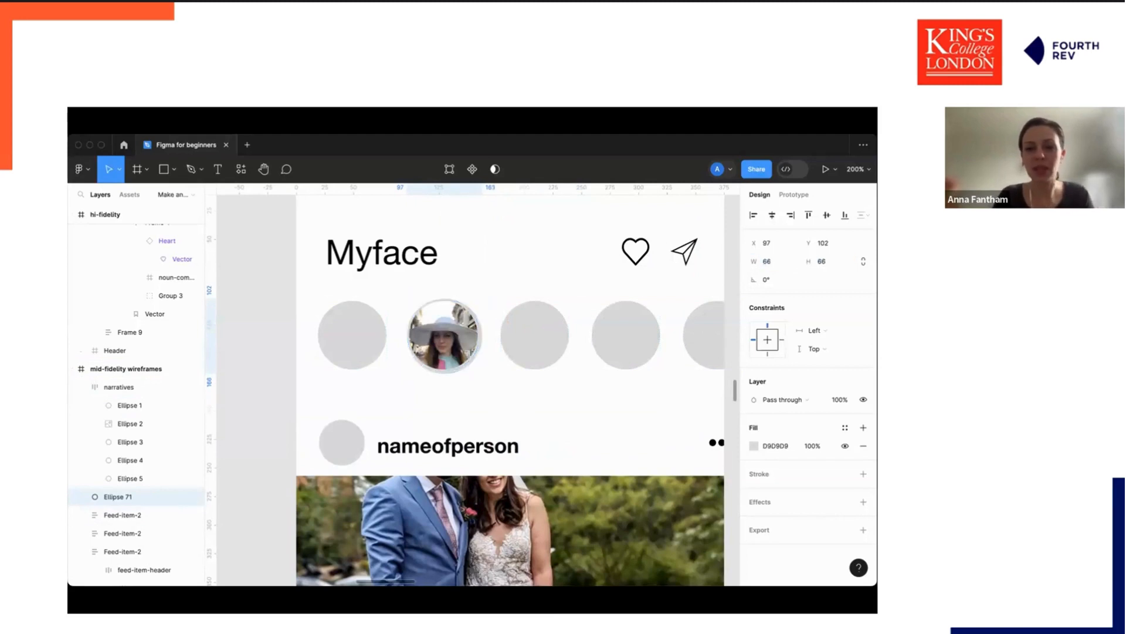
{"action": "key", "text": "Up"}
{"action": "key", "text": "Up"}
{"action": "key", "text": "Left"}
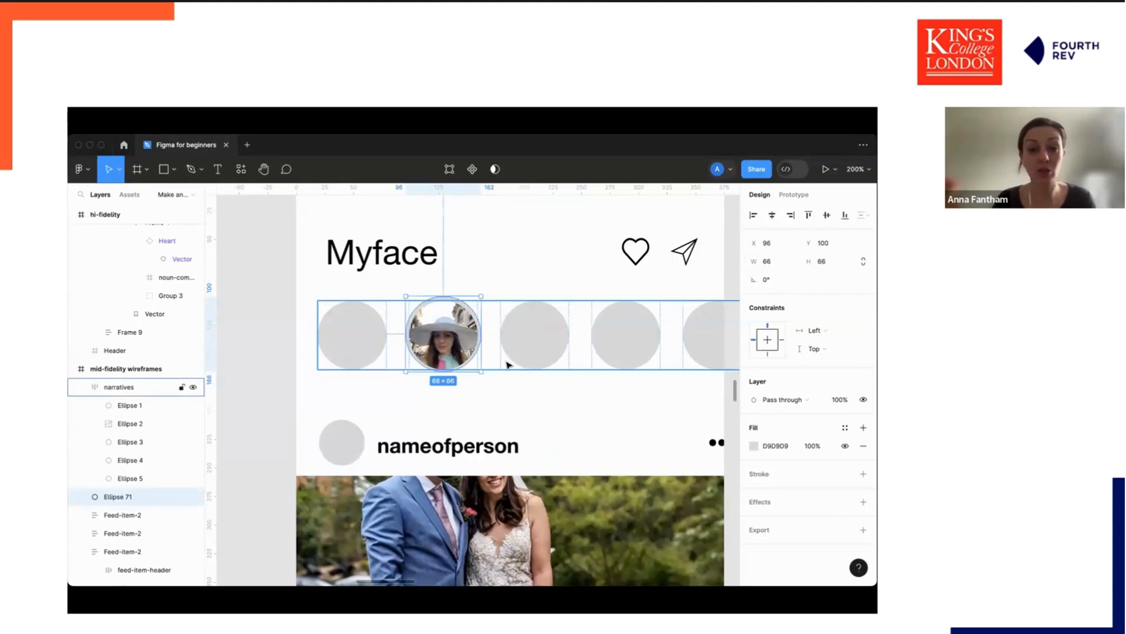
{"action": "key", "text": "Down"}
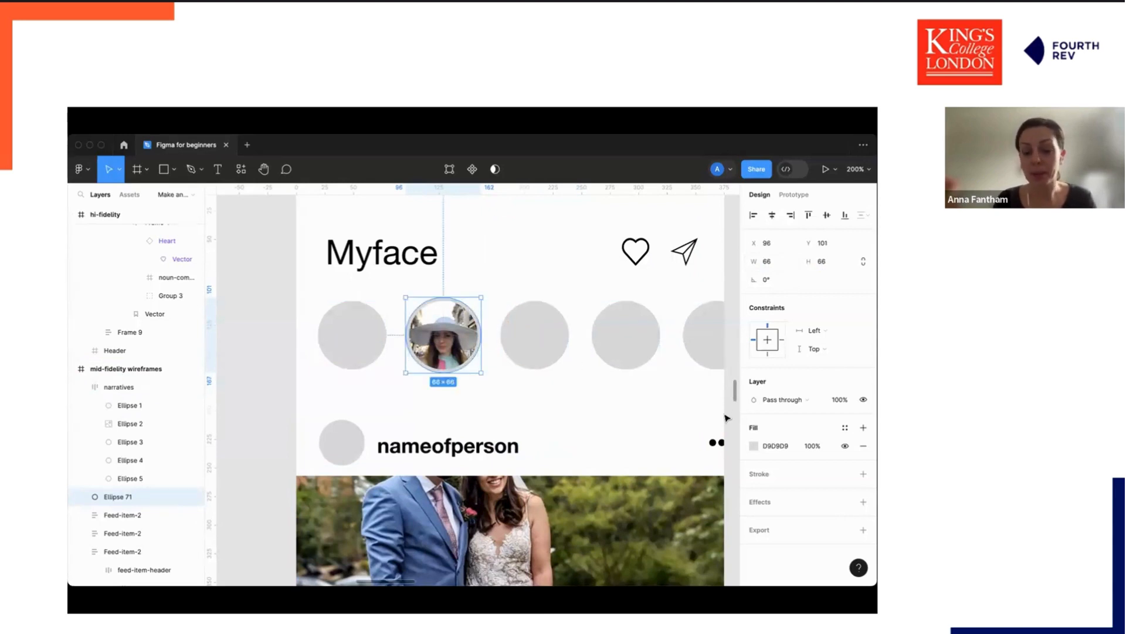
Fill the circle with a linear gradient running from pink to orange.
{"action": "left_click", "coordinate": [754, 446]}
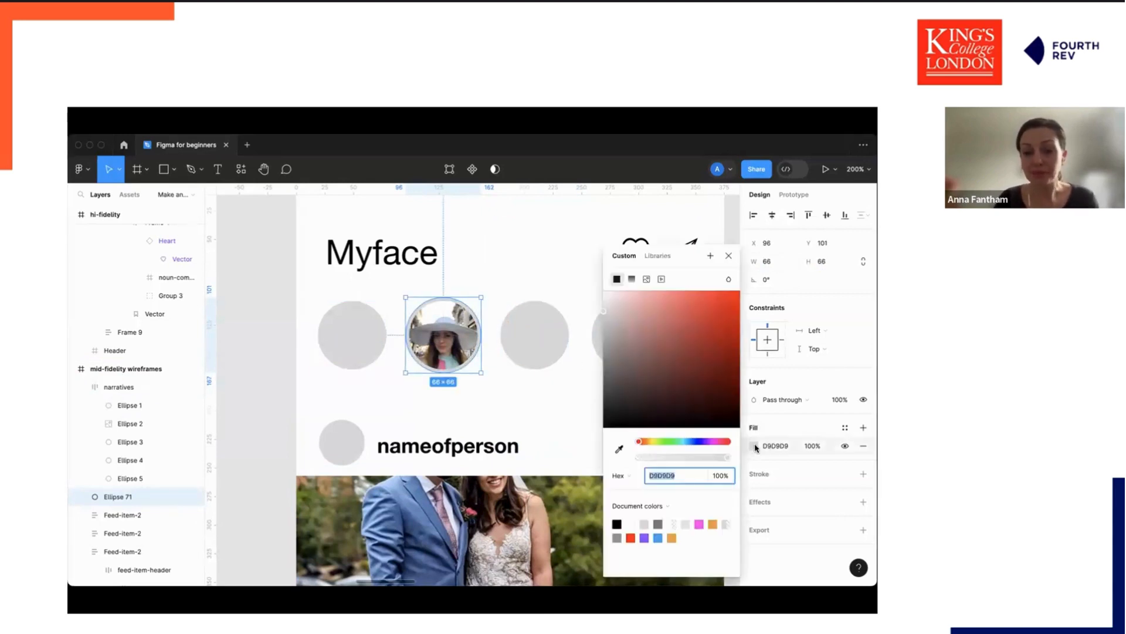
{"action": "left_click", "coordinate": [630, 279]}
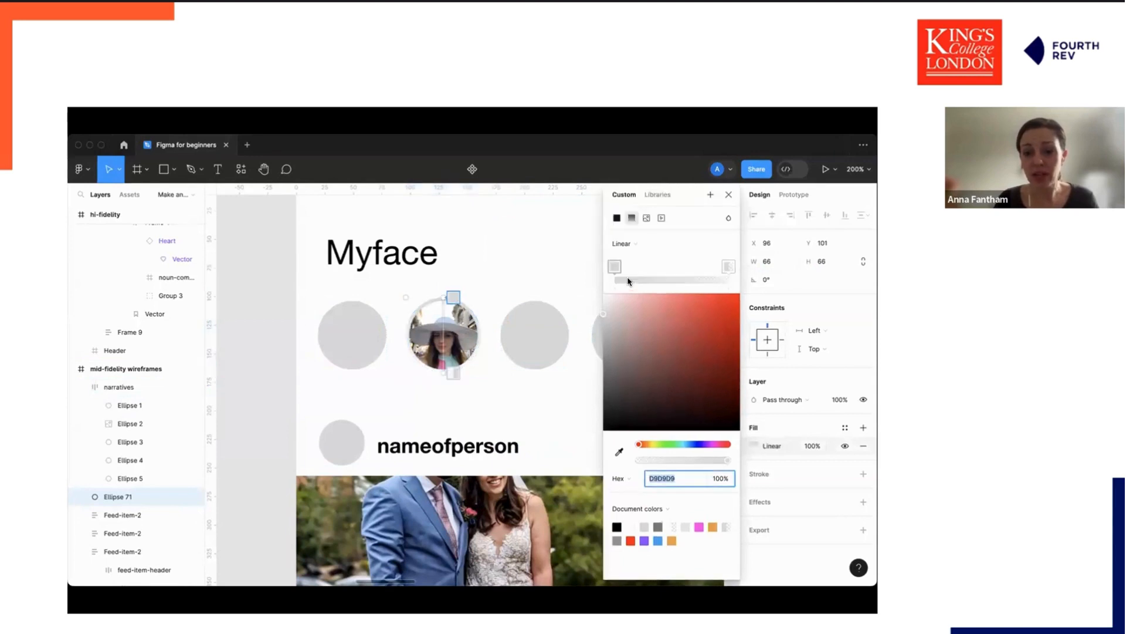
{"action": "left_click", "coordinate": [699, 525]}
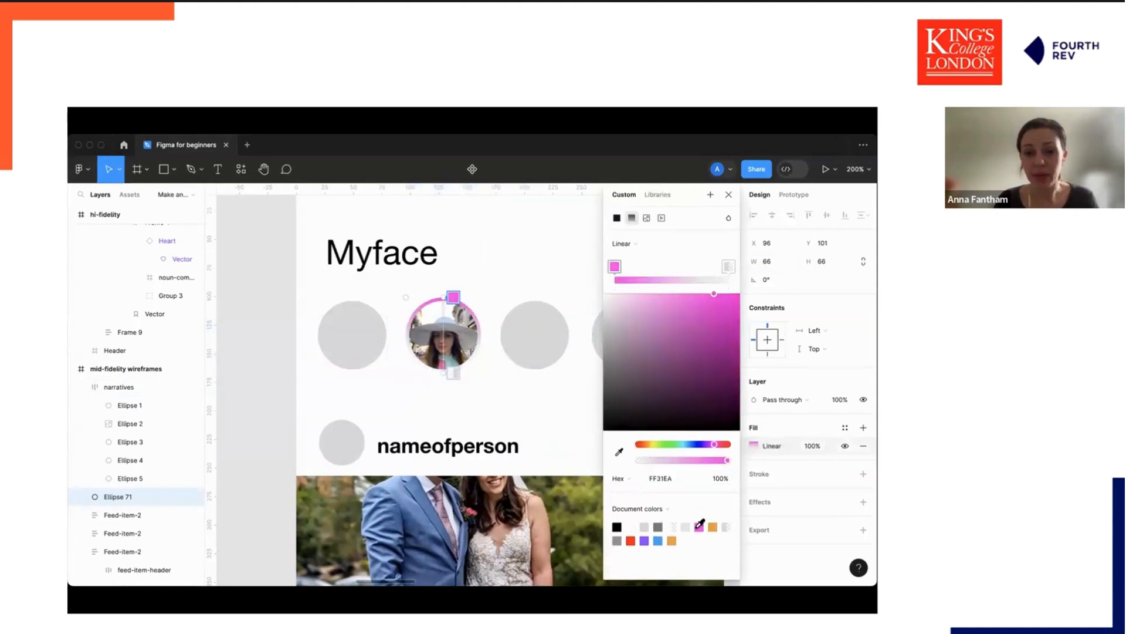
{"action": "left_click", "coordinate": [712, 526]}
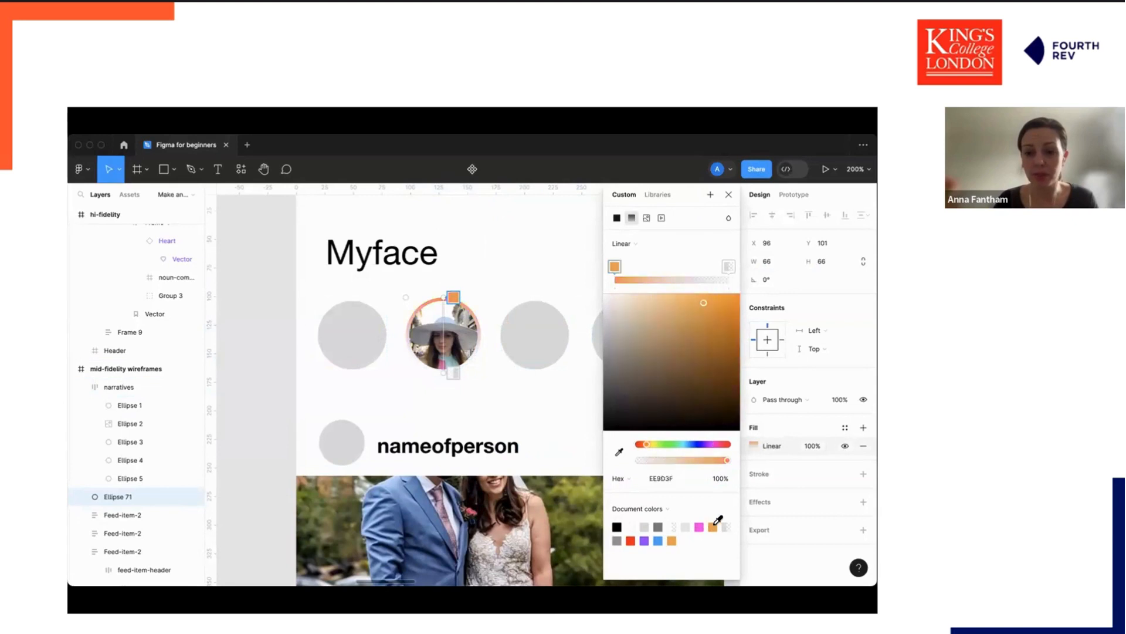
{"action": "left_click", "coordinate": [699, 526]}
{"action": "left_click", "coordinate": [728, 267]}
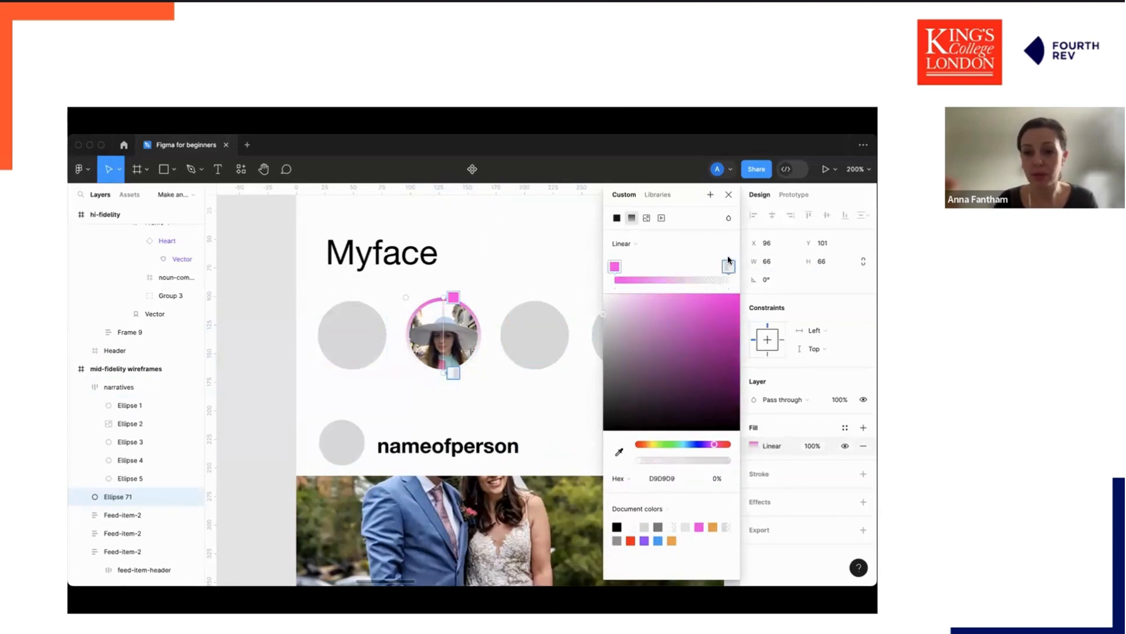
{"action": "left_click", "coordinate": [712, 525]}
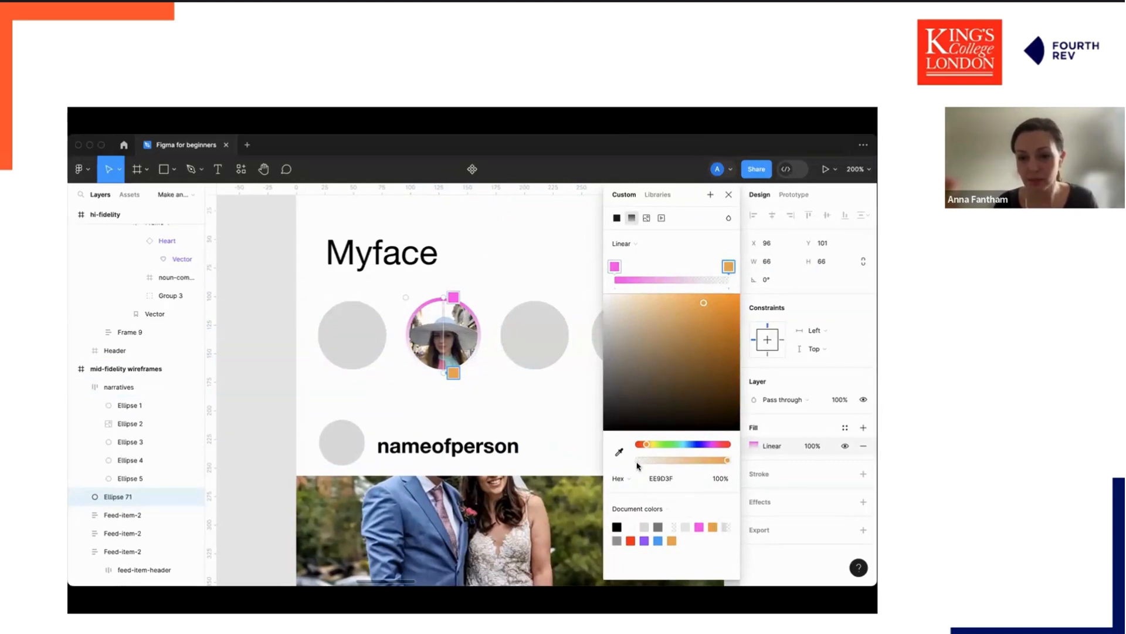
{"action": "left_click", "coordinate": [452, 373]}
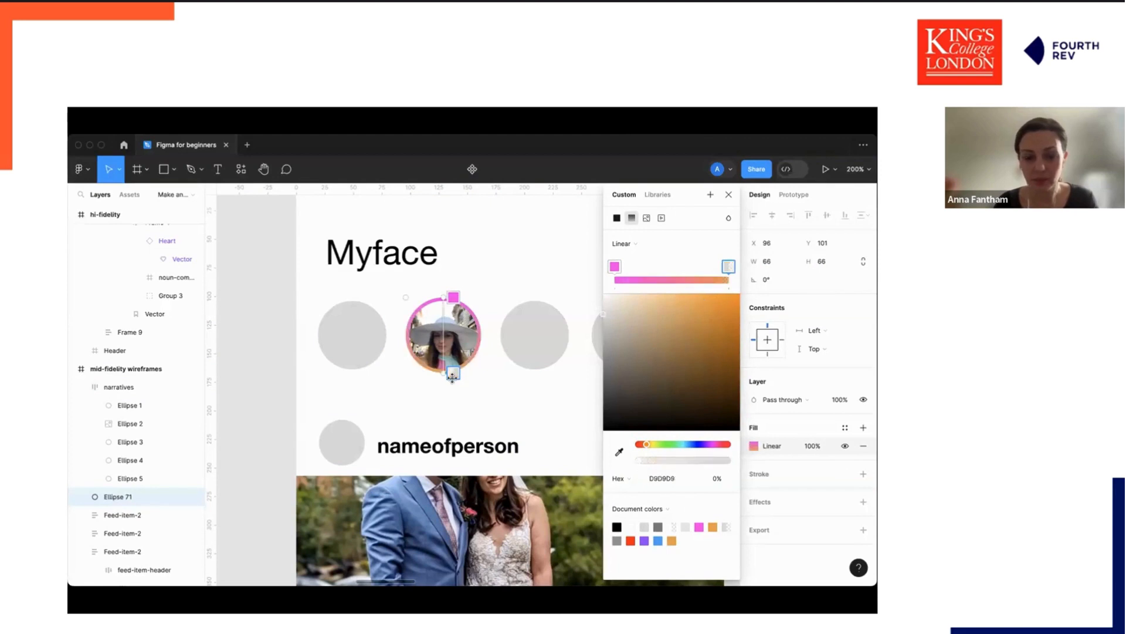
{"action": "key", "text": "Escape"}
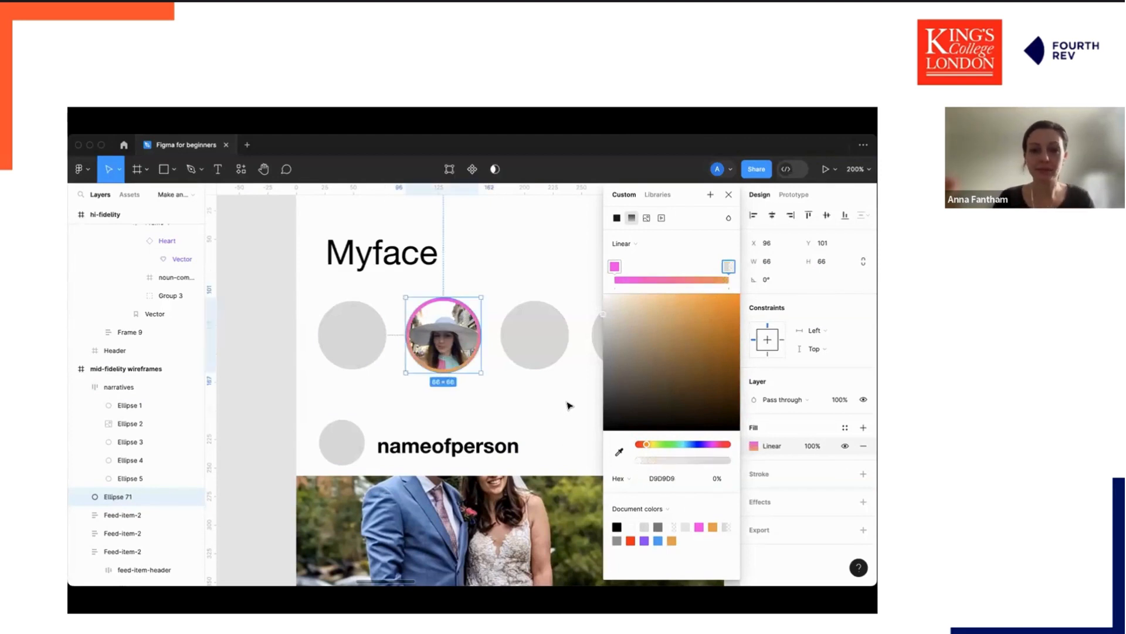
{"action": "left_click", "coordinate": [568, 404]}
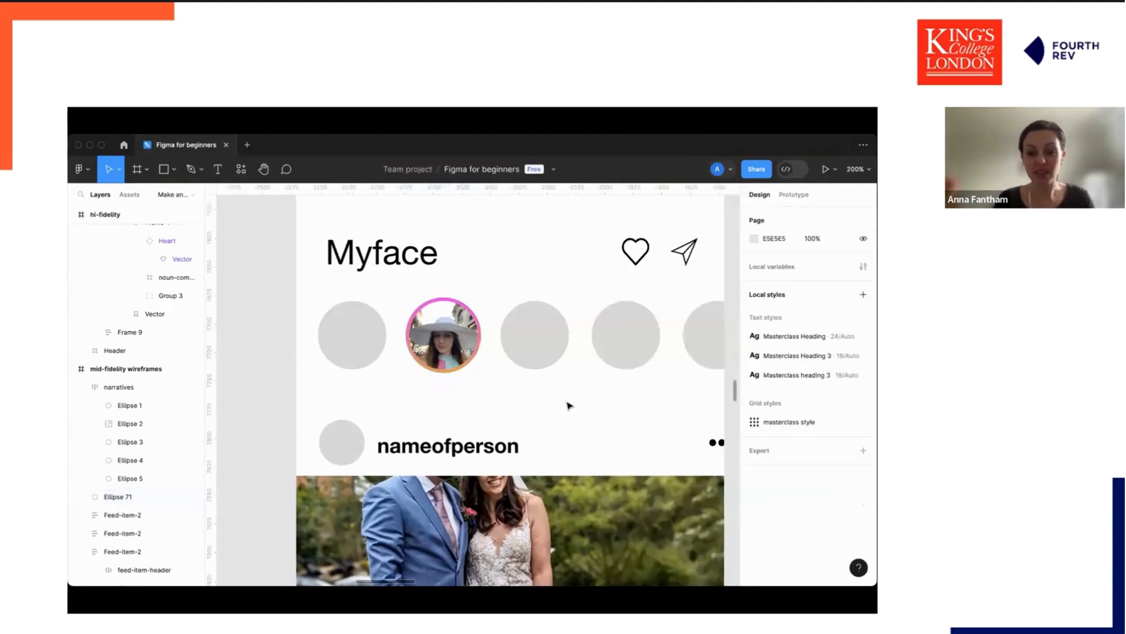
Add a stroke to the circle and give it a pink-to-orange linear gradient.
{"action": "left_click", "coordinate": [441, 370]}
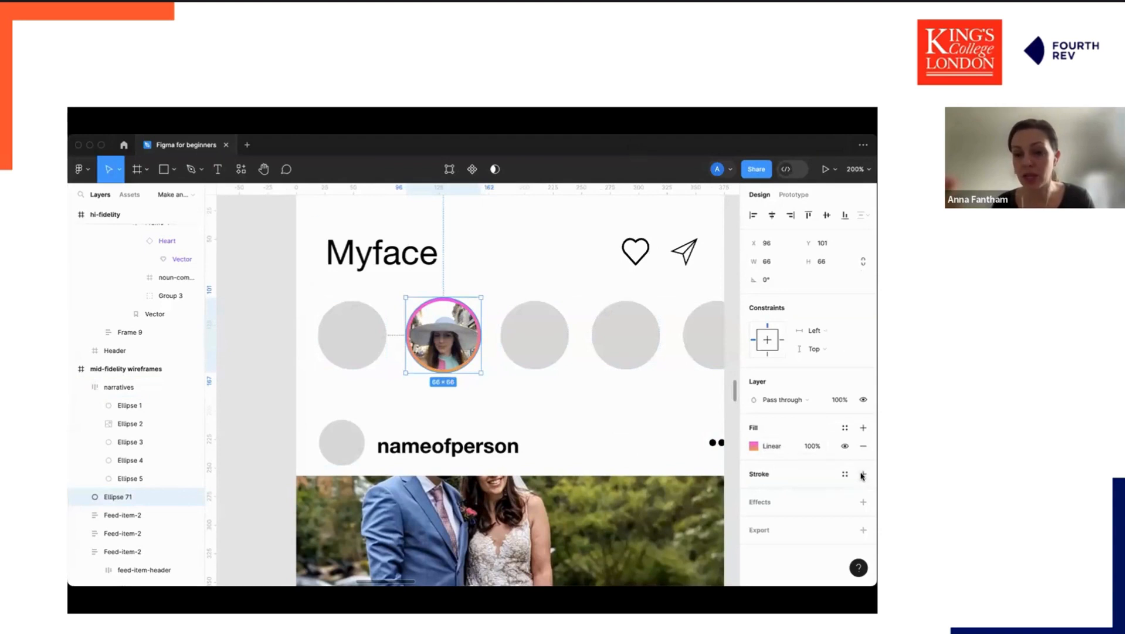
{"action": "scroll", "coordinate": [633, 422], "scroll_direction": "right", "scroll_amount": 10}
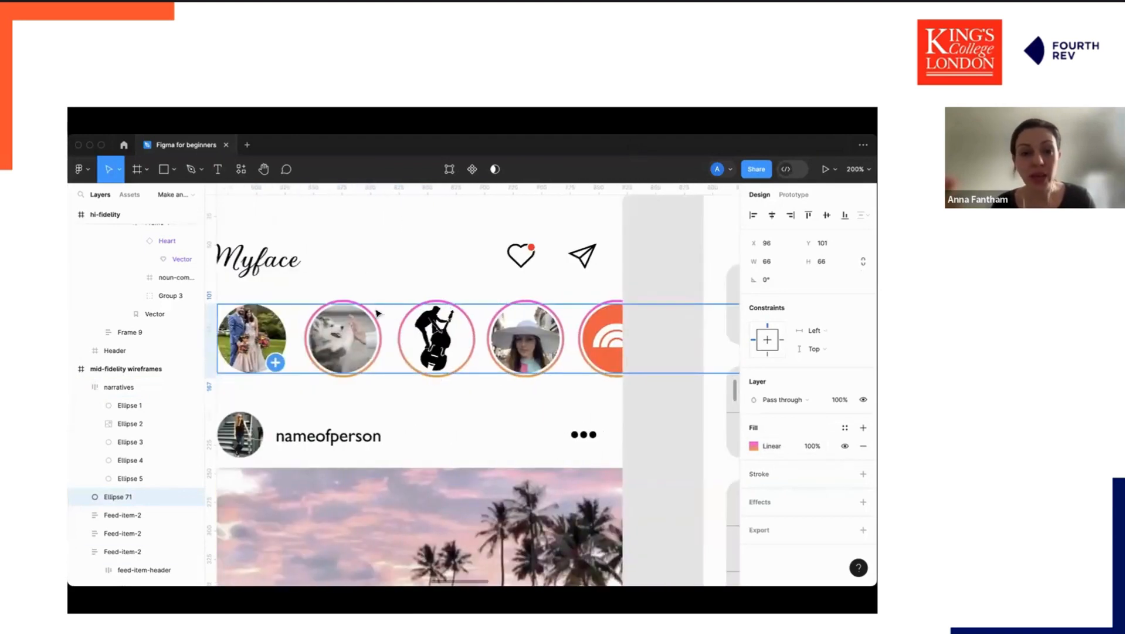
{"action": "scroll", "coordinate": [345, 328], "scroll_direction": "left", "scroll_amount": 10}
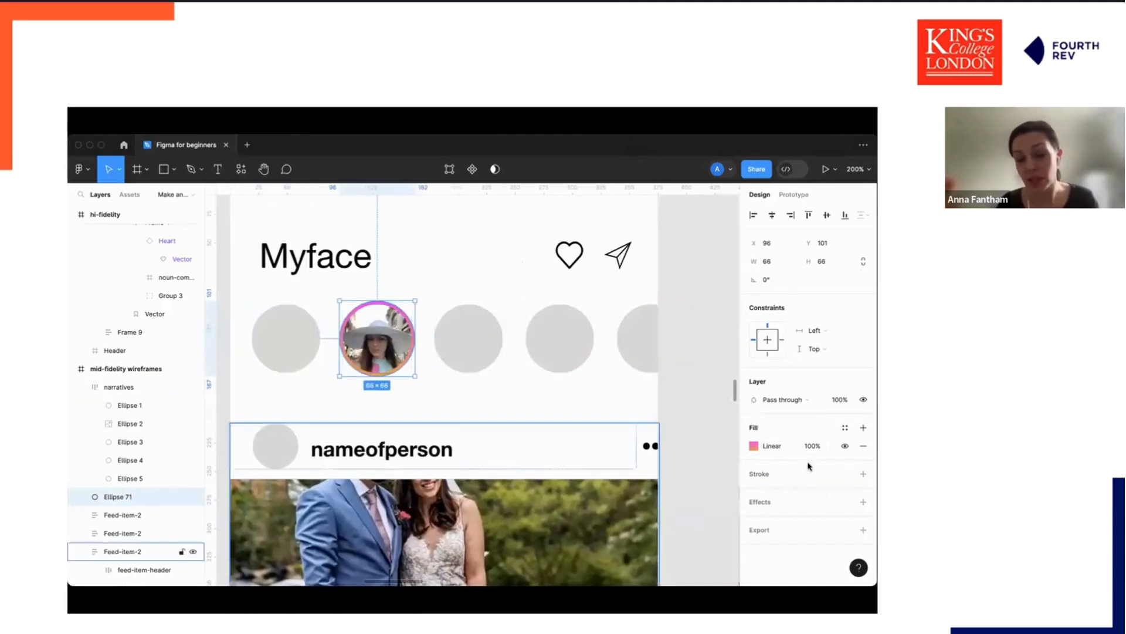
{"action": "left_click", "coordinate": [863, 474]}
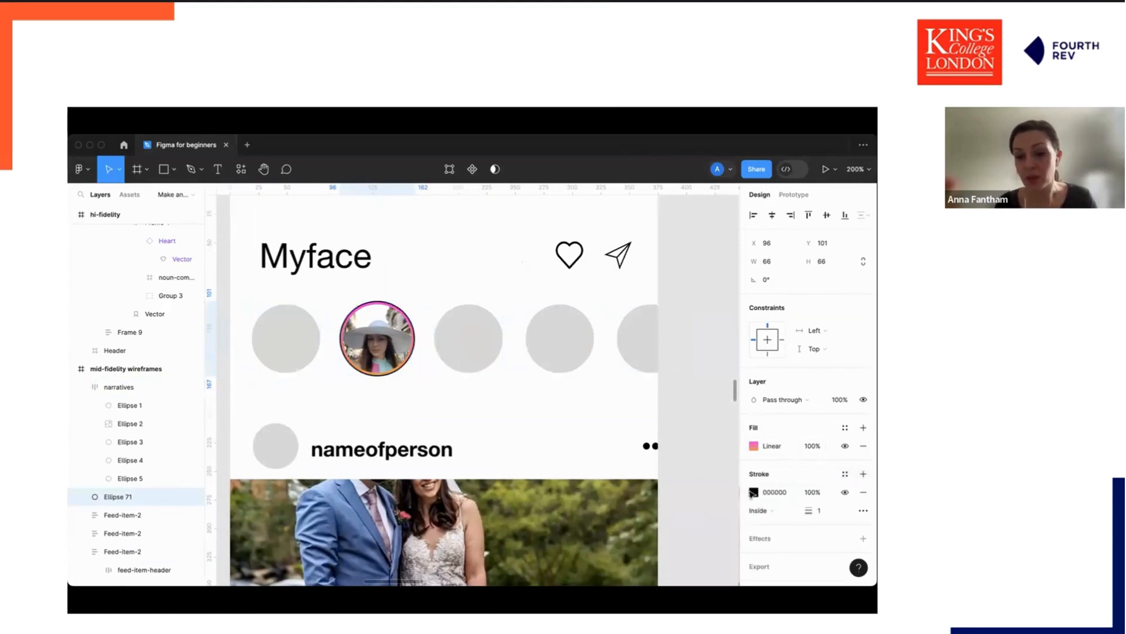
{"action": "left_click", "coordinate": [754, 492]}
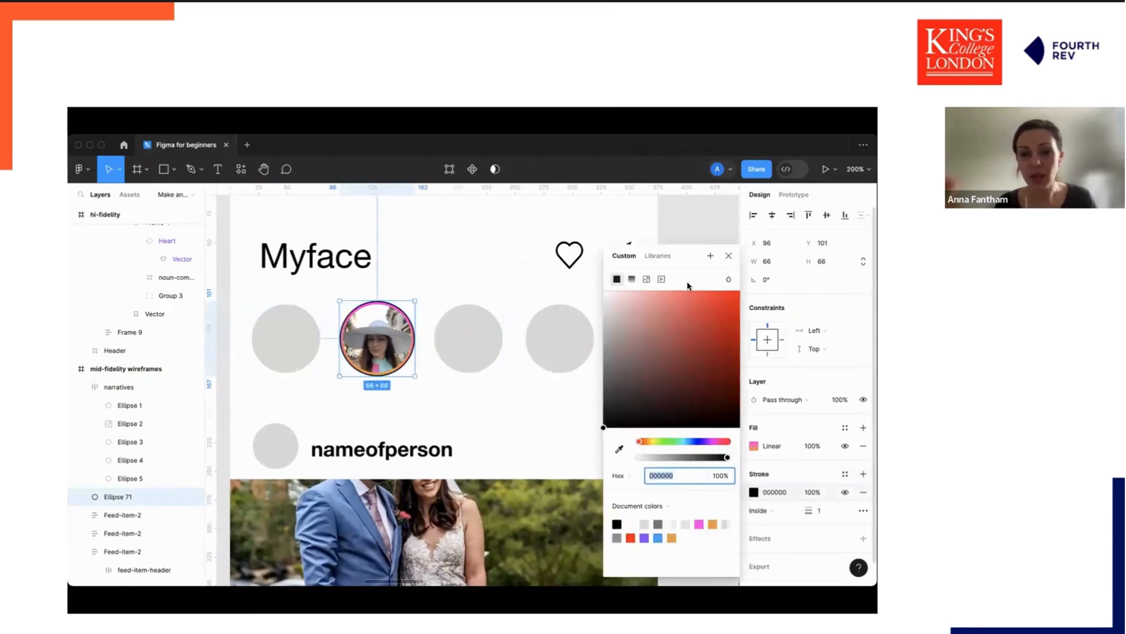
{"action": "left_click", "coordinate": [633, 281]}
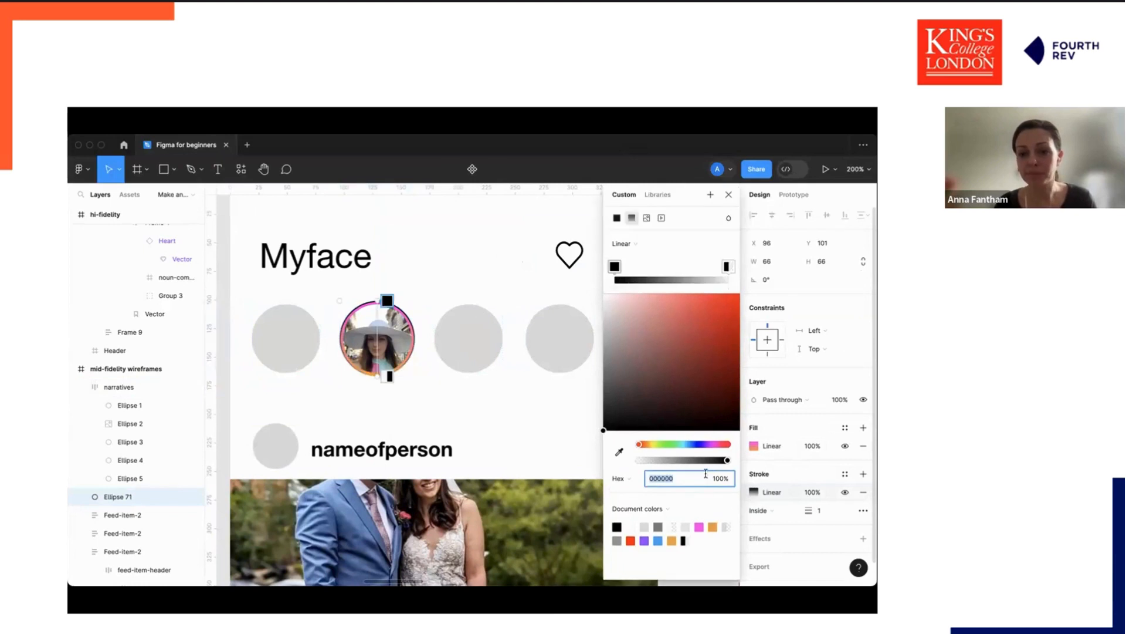
{"action": "left_click", "coordinate": [700, 525]}
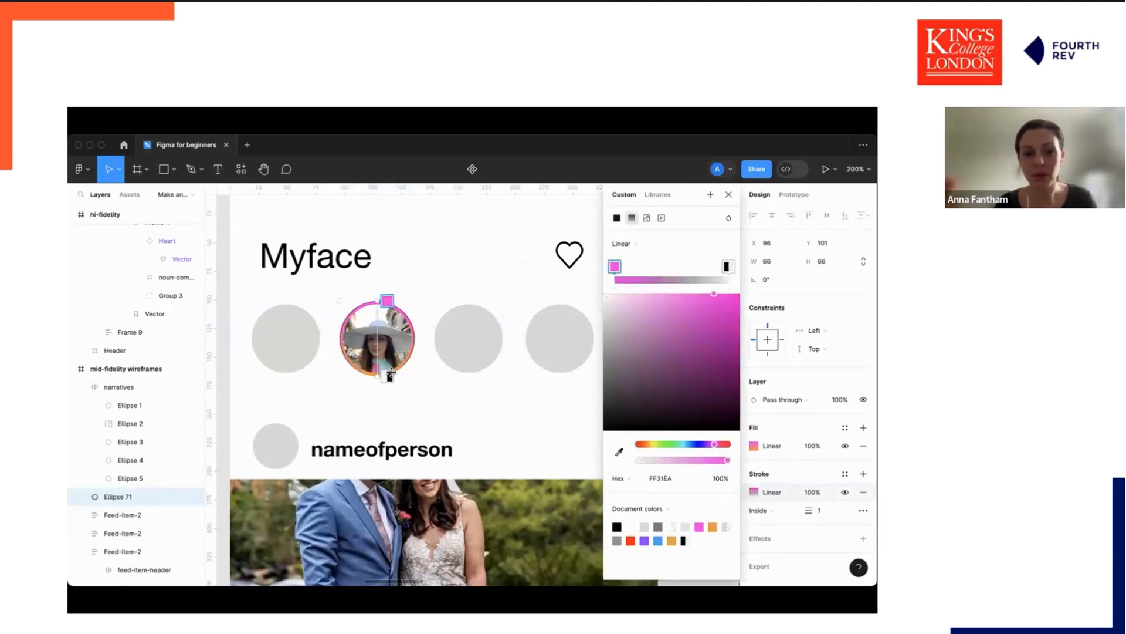
{"action": "left_click", "coordinate": [388, 375]}
{"action": "left_click", "coordinate": [712, 525]}
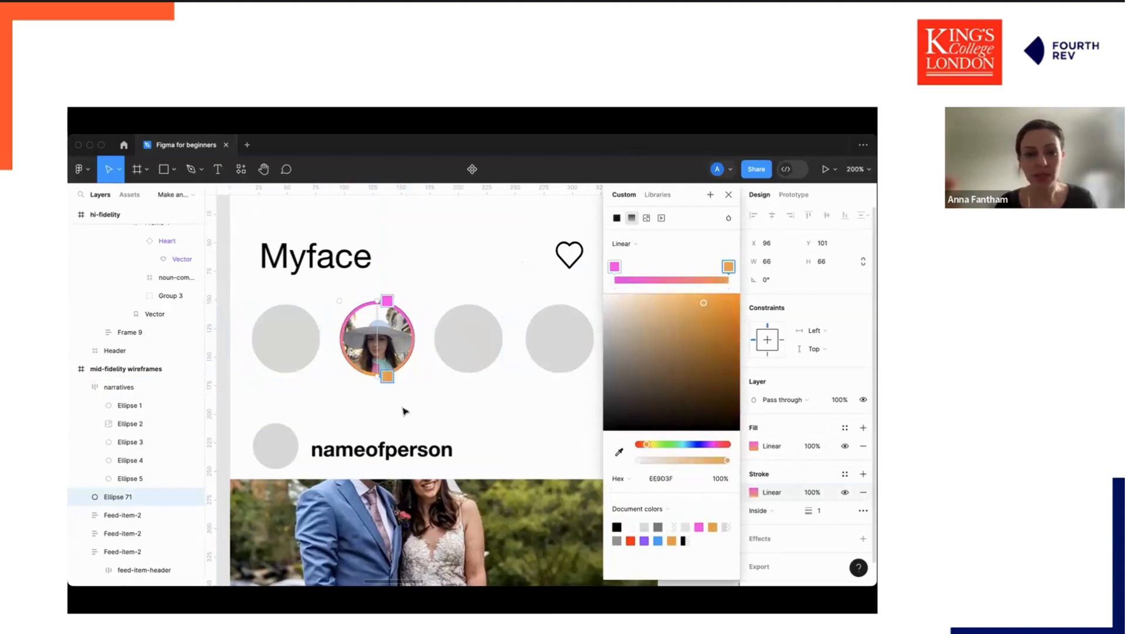
{"action": "left_click", "coordinate": [728, 194]}
Change the circle's fill to solid white FFFFFF.
{"action": "left_click", "coordinate": [754, 447]}
{"action": "left_click", "coordinate": [631, 526]}
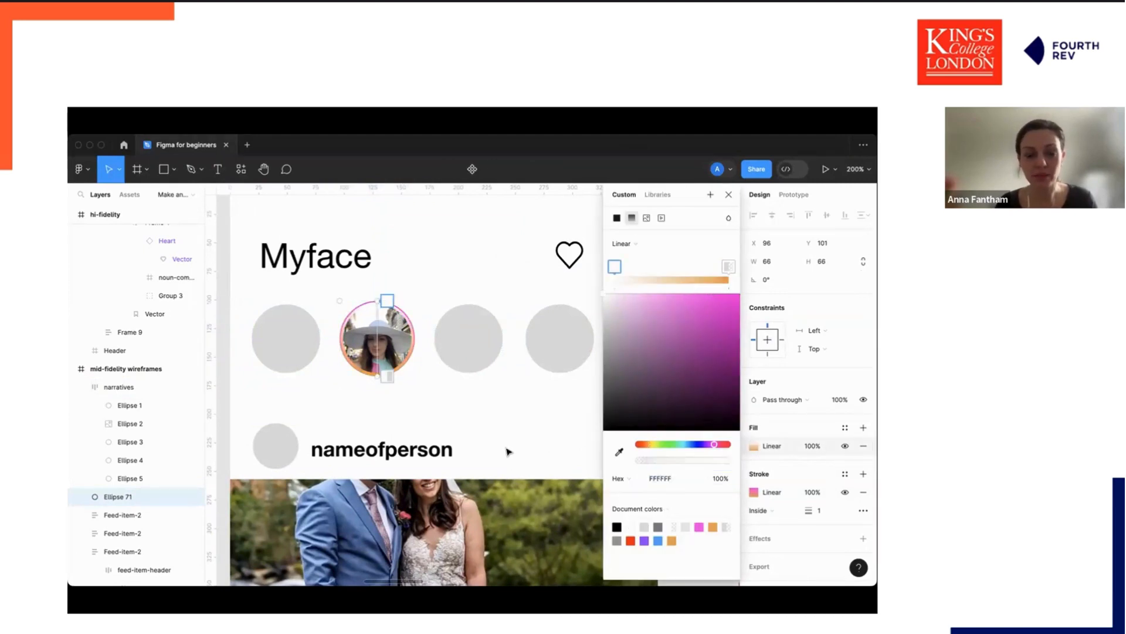
{"action": "left_click", "coordinate": [617, 218]}
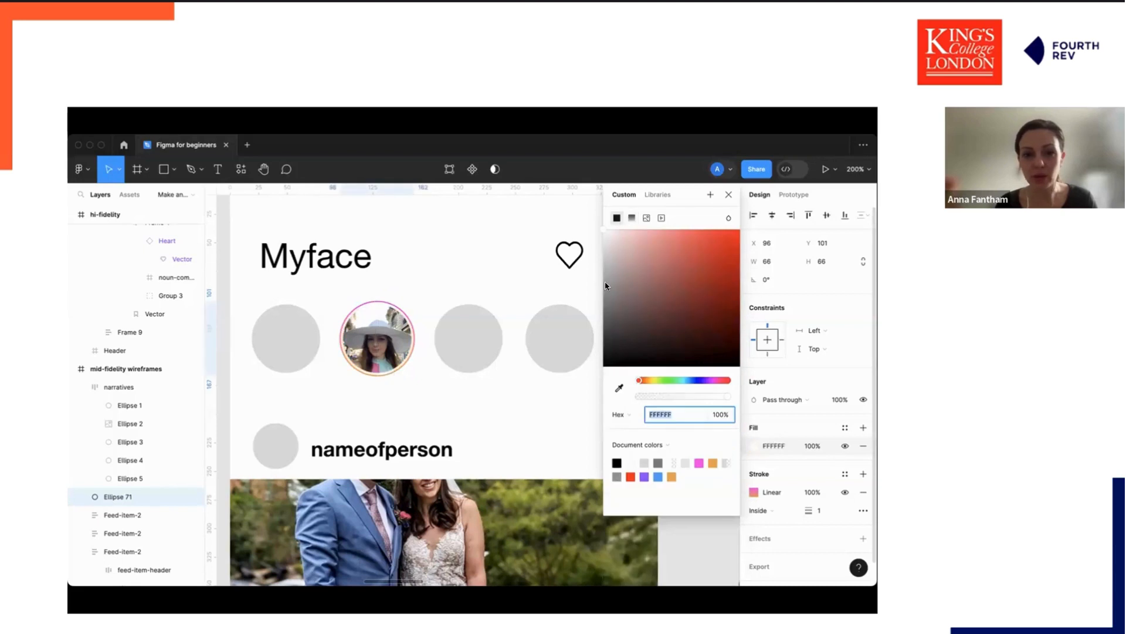
{"action": "left_click", "coordinate": [540, 446]}
Set the circle's stroke weight to 4.
{"action": "left_click", "coordinate": [377, 346]}
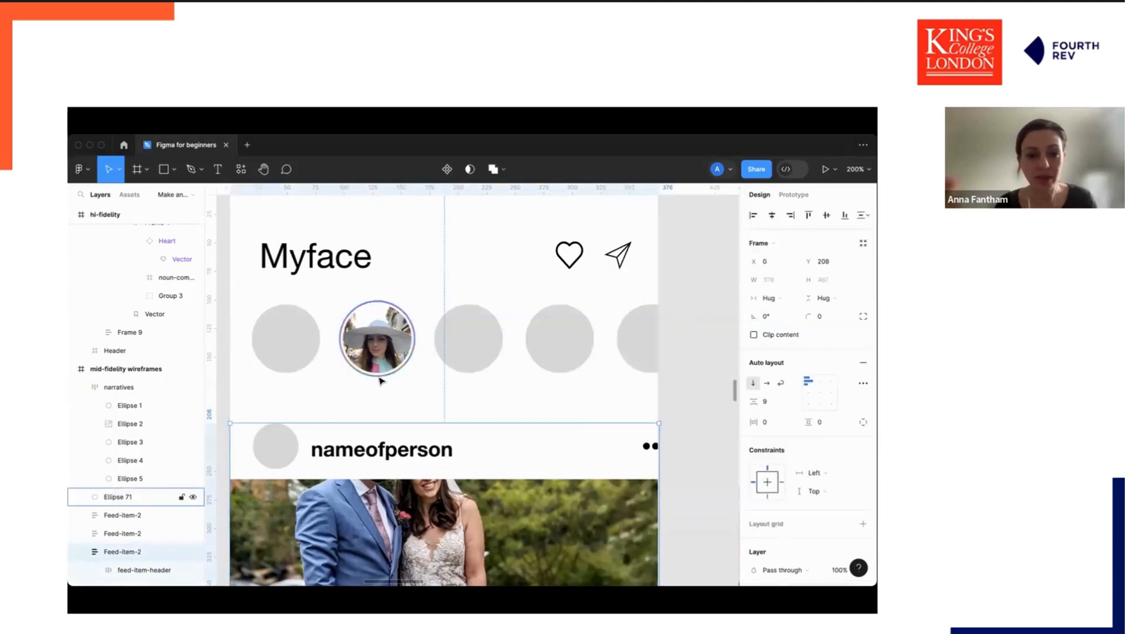
{"action": "left_click", "coordinate": [377, 346]}
{"action": "left_click", "coordinate": [820, 512]}
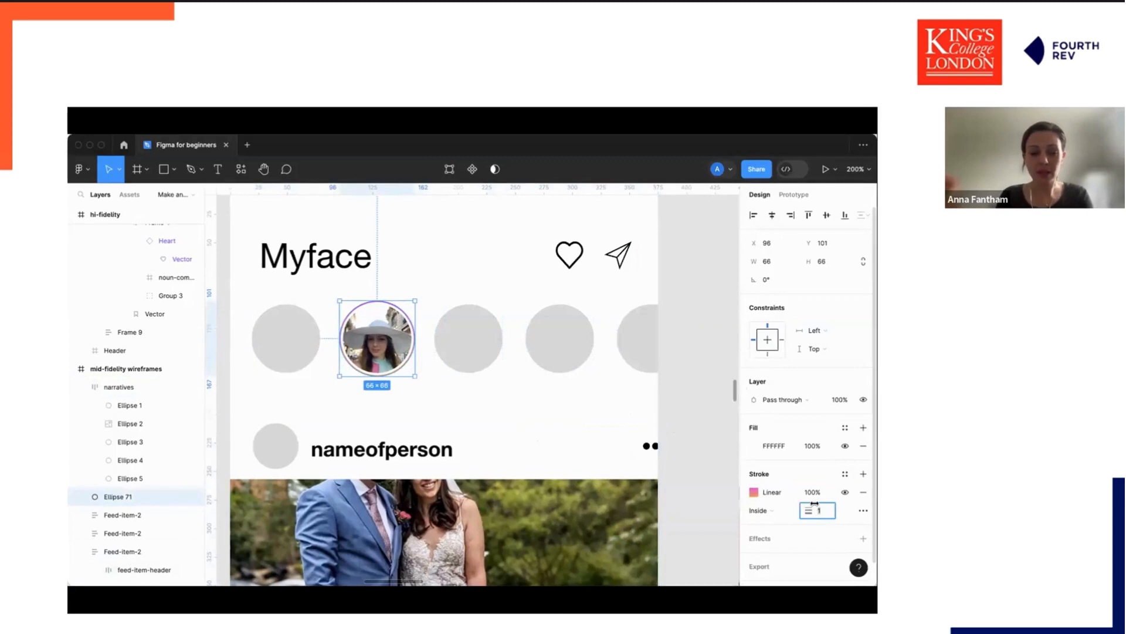
{"action": "type", "text": "4"}
{"action": "key", "text": "Return"}
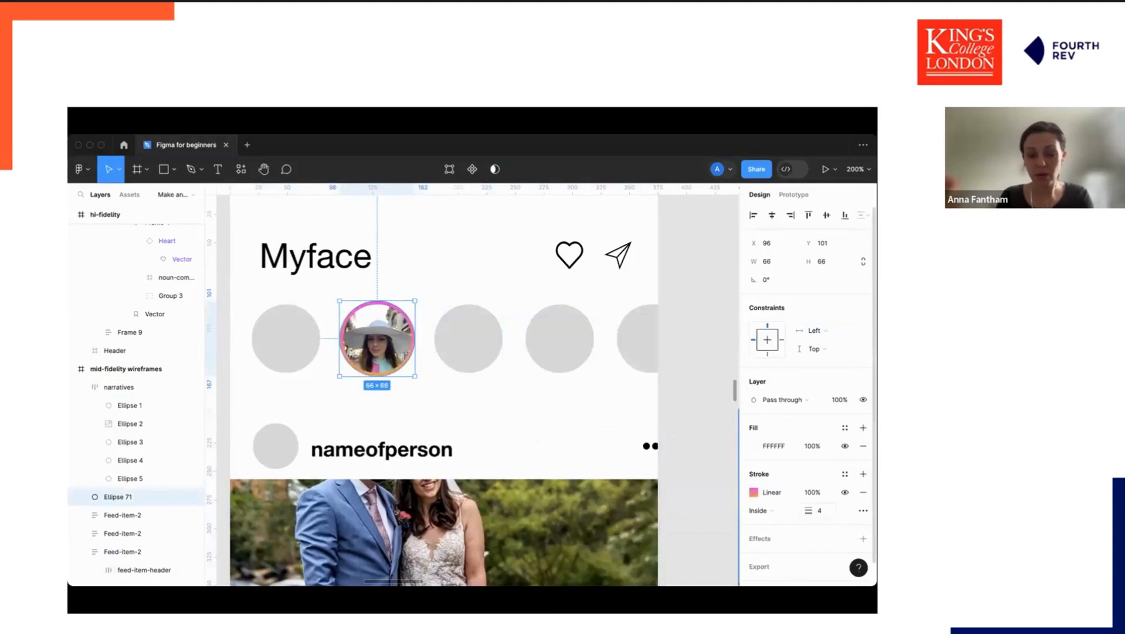
Set the circle's stroke weight to 2.
{"action": "key", "text": "Delete"}
{"action": "key", "text": "ctrl+z"}
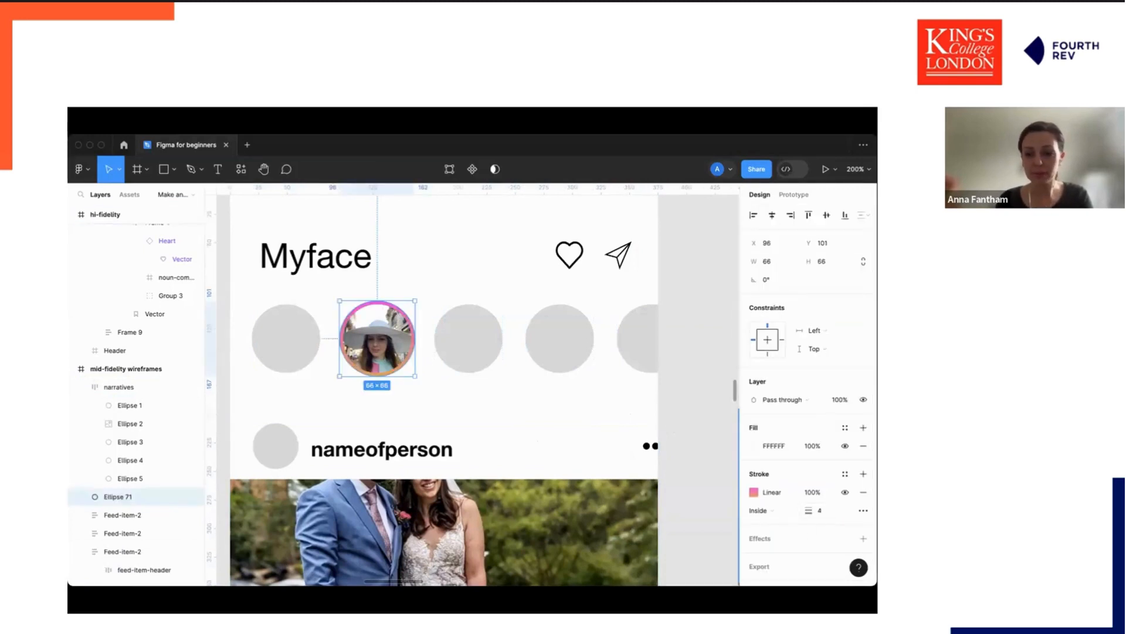
{"action": "left_click", "coordinate": [819, 511]}
{"action": "type", "text": "2"}
{"action": "key", "text": "Return"}
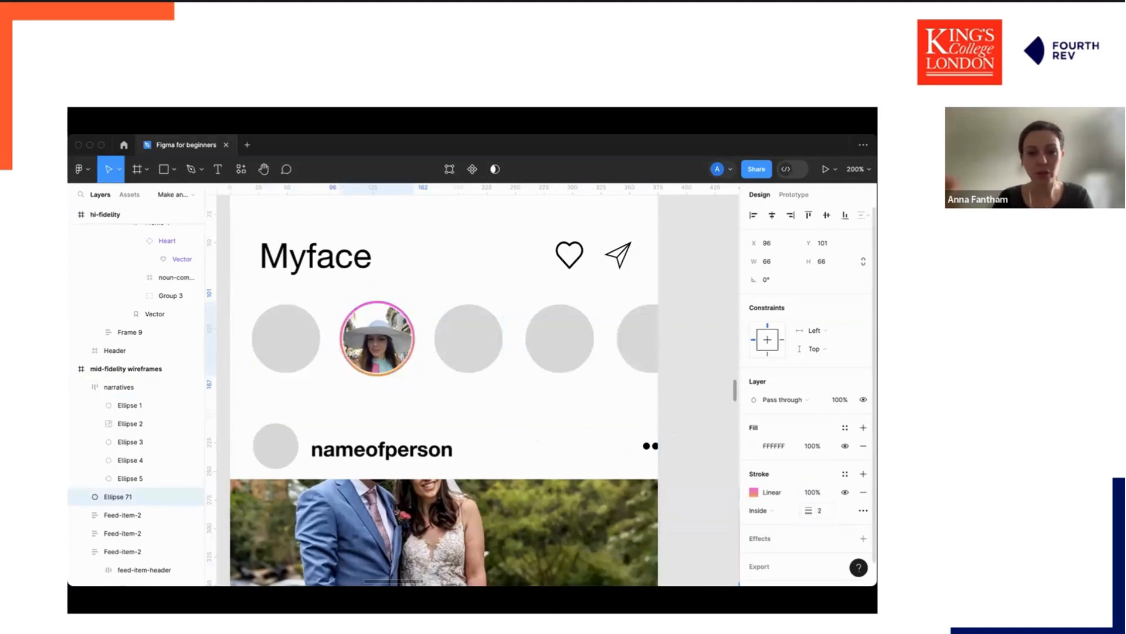
Browse the canvas down to the prototyping section and its prototype frame.
{"action": "left_click", "coordinate": [685, 406]}
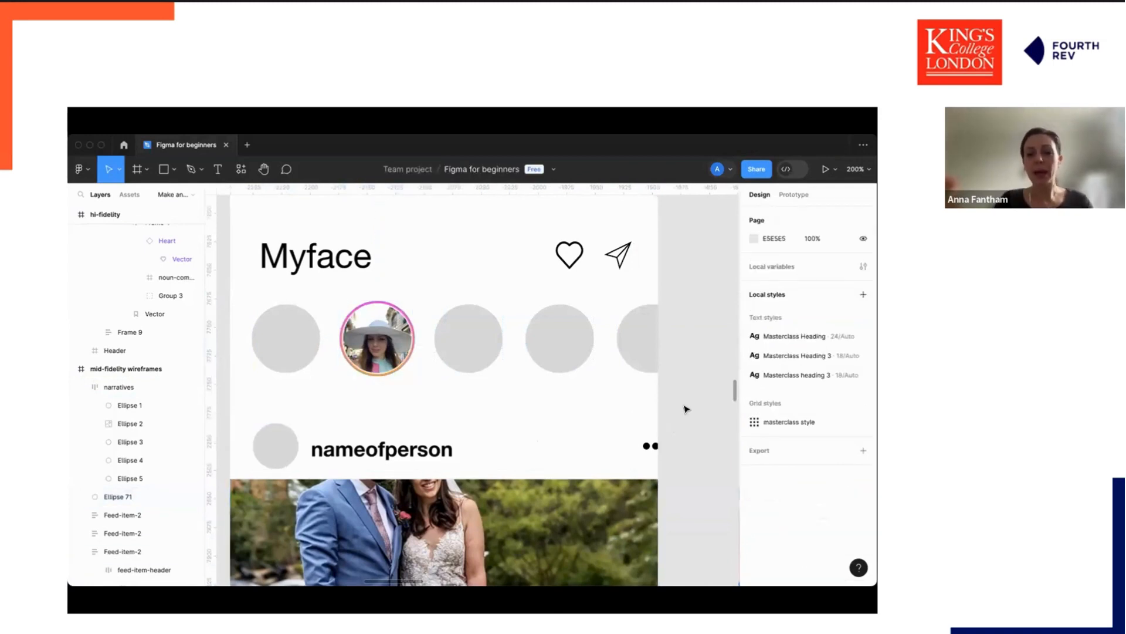
{"action": "key", "text": "ctrl+minus"}
{"action": "scroll", "coordinate": [685, 409], "scroll_direction": "right", "scroll_amount": 4}
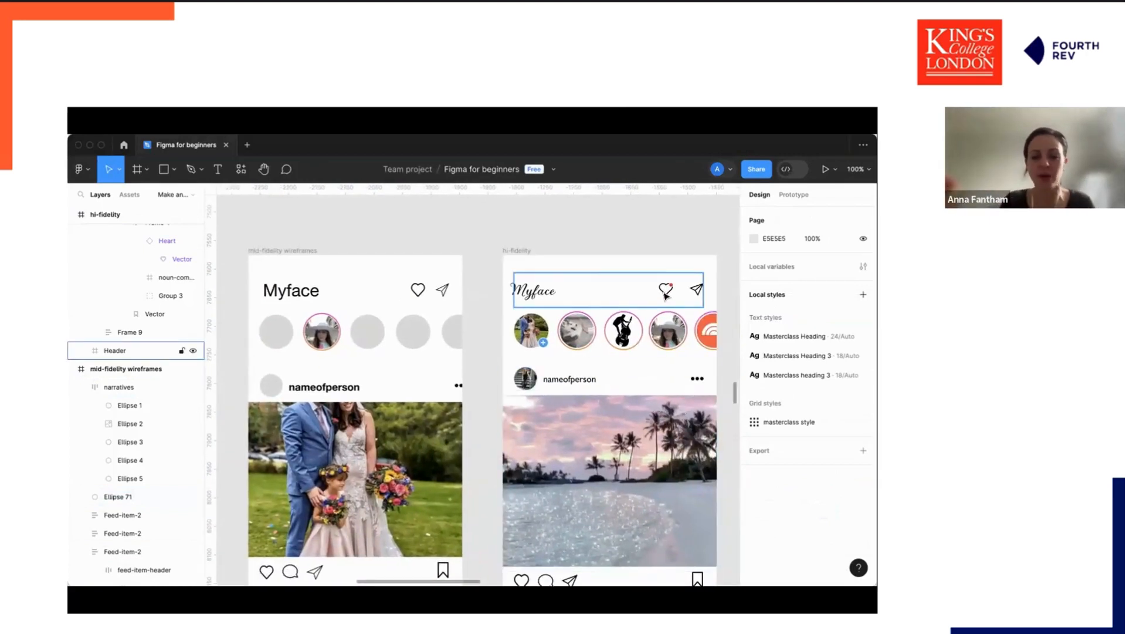
{"action": "key", "text": "ctrl+minus"}
{"action": "scroll", "coordinate": [667, 296], "scroll_direction": "down", "scroll_amount": 10}
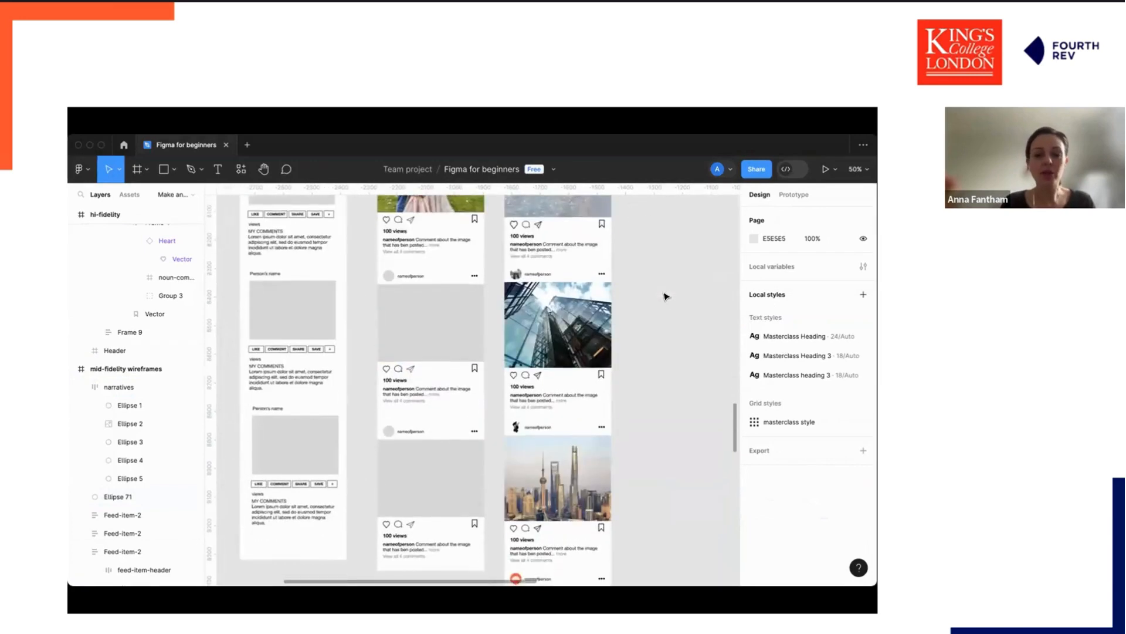
{"action": "scroll", "coordinate": [524, 322], "scroll_direction": "down", "scroll_amount": 5}
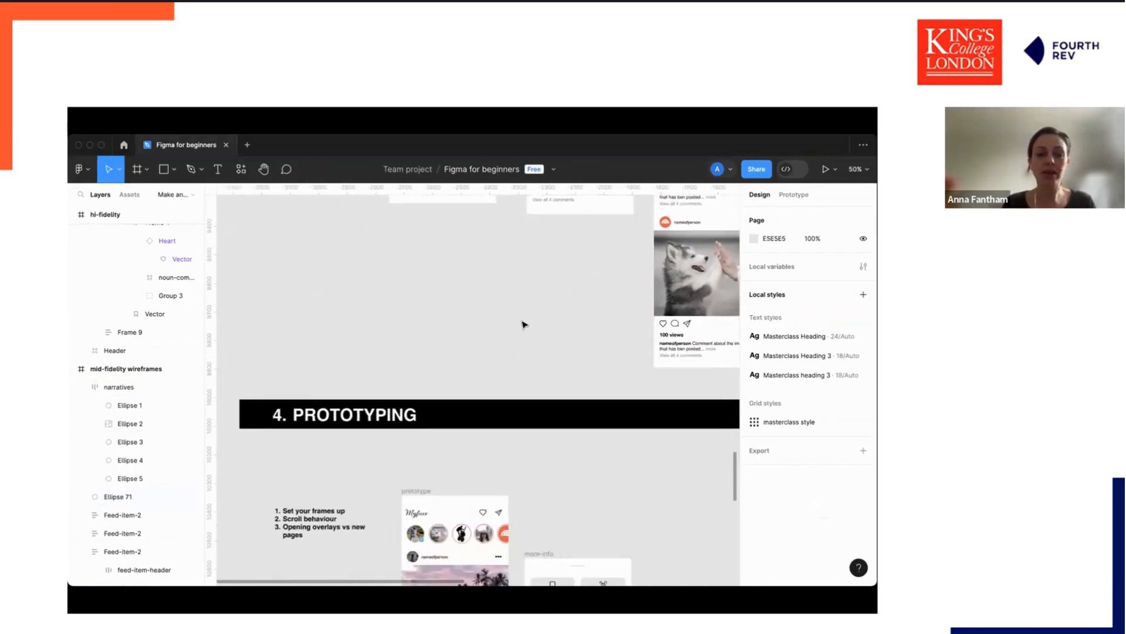
{"action": "scroll", "coordinate": [524, 324], "scroll_direction": "down", "scroll_amount": 2}
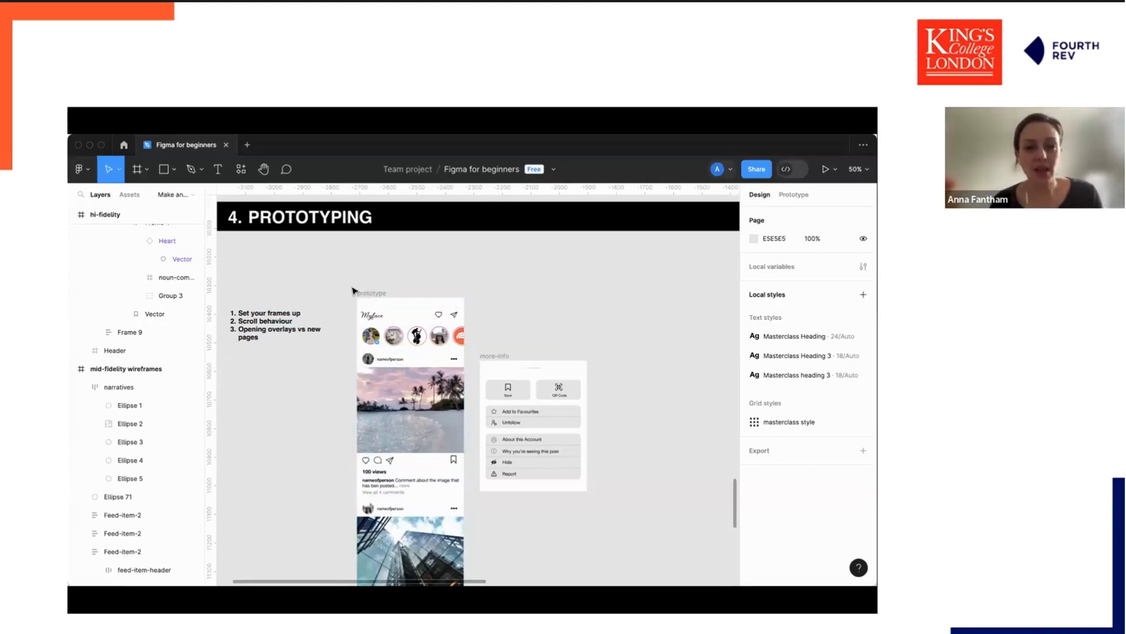
{"action": "scroll", "coordinate": [354, 290], "scroll_direction": "left", "scroll_amount": 3}
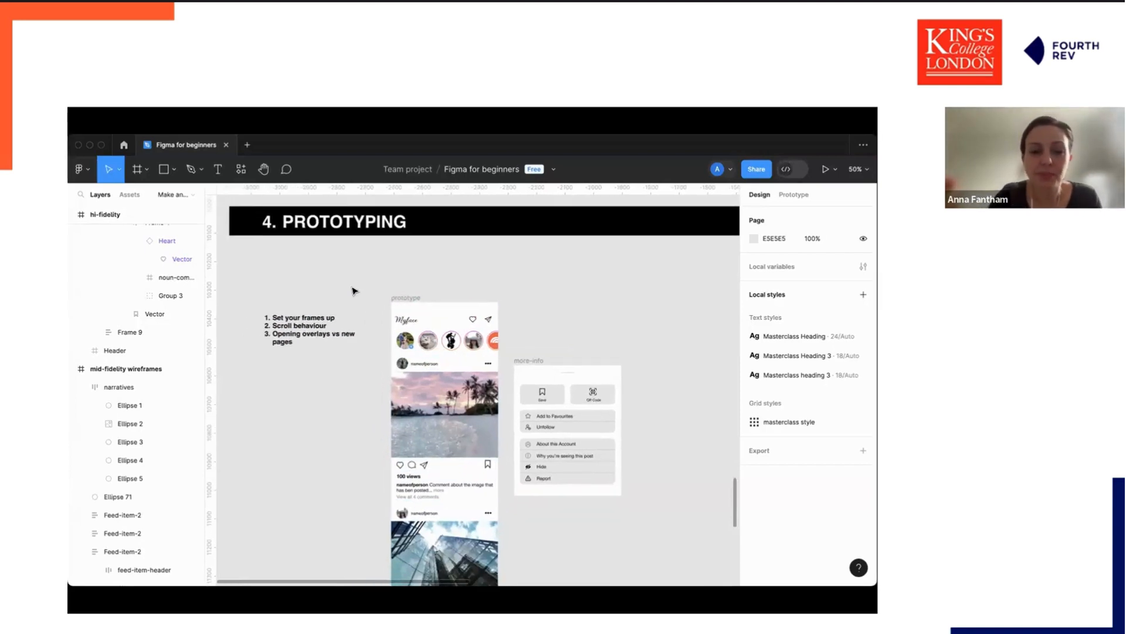
{"action": "key", "text": "shift+0"}
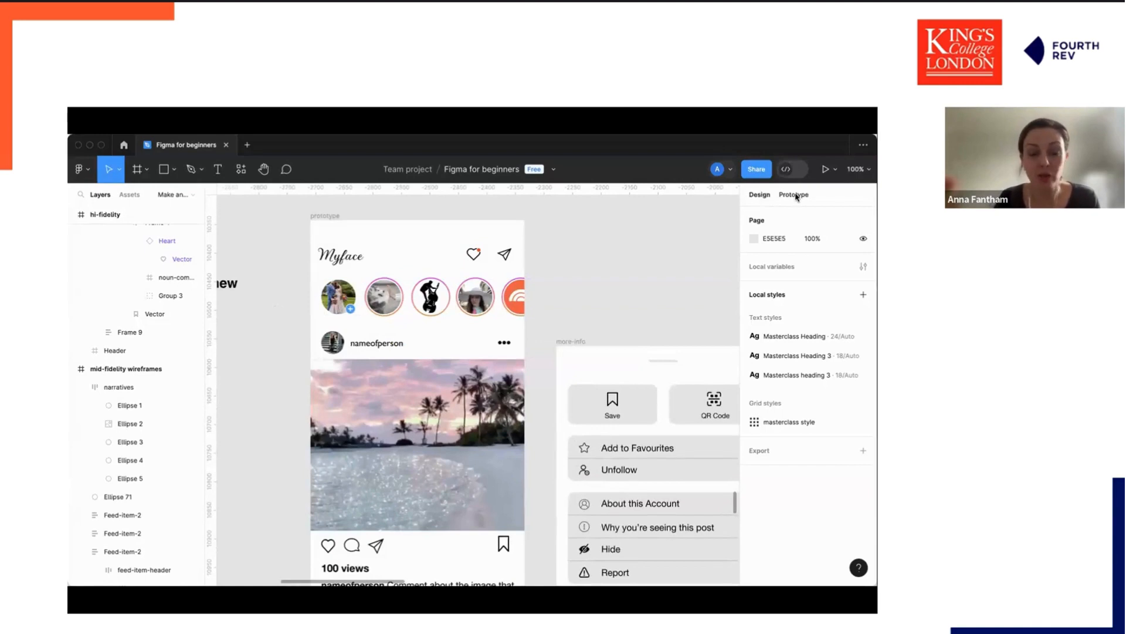
{"action": "scroll", "coordinate": [372, 237], "scroll_direction": "left", "scroll_amount": 5}
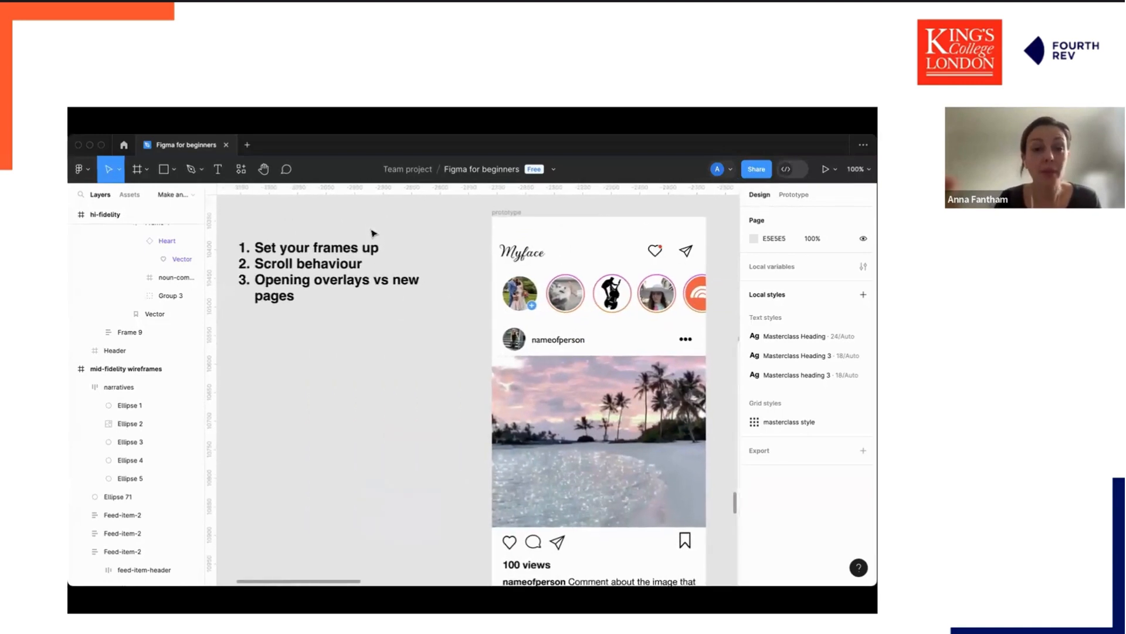
{"action": "scroll", "coordinate": [481, 237], "scroll_direction": "up", "scroll_amount": 1}
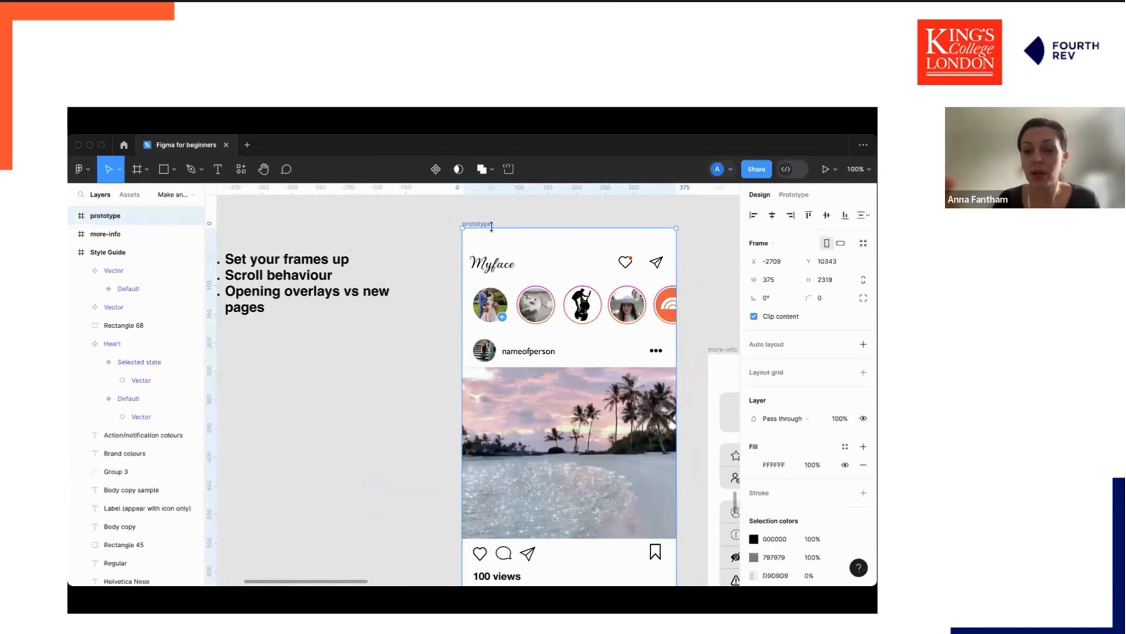
Switch to prototyping and inspect the scroll behaviour settings of the story row and the prototype frame.
{"action": "left_click", "coordinate": [793, 195]}
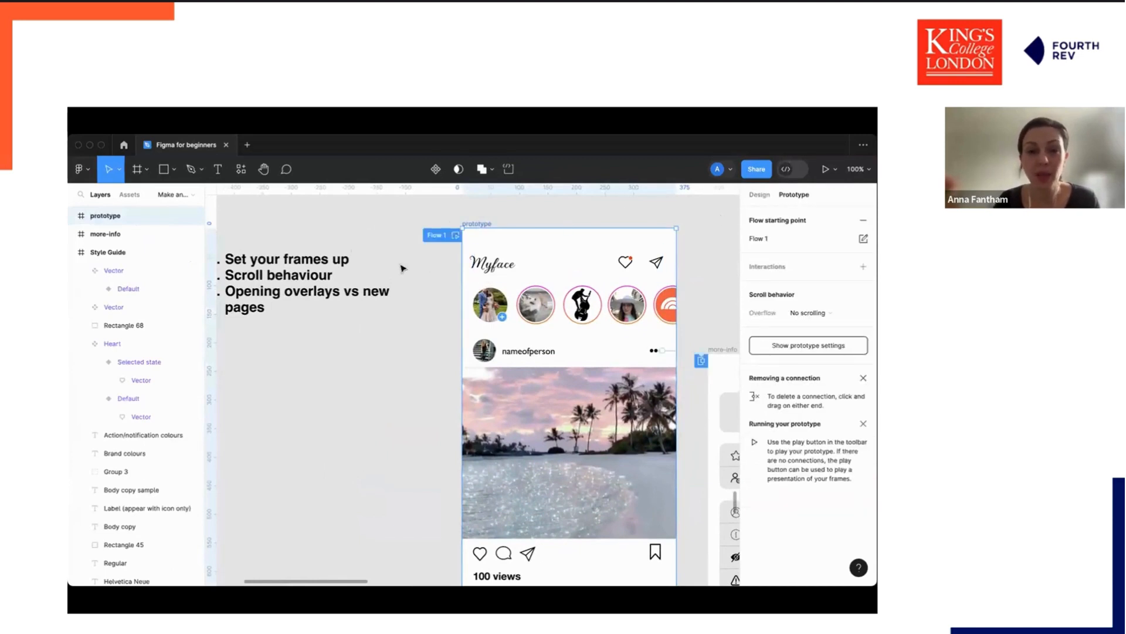
{"action": "left_click", "coordinate": [529, 304]}
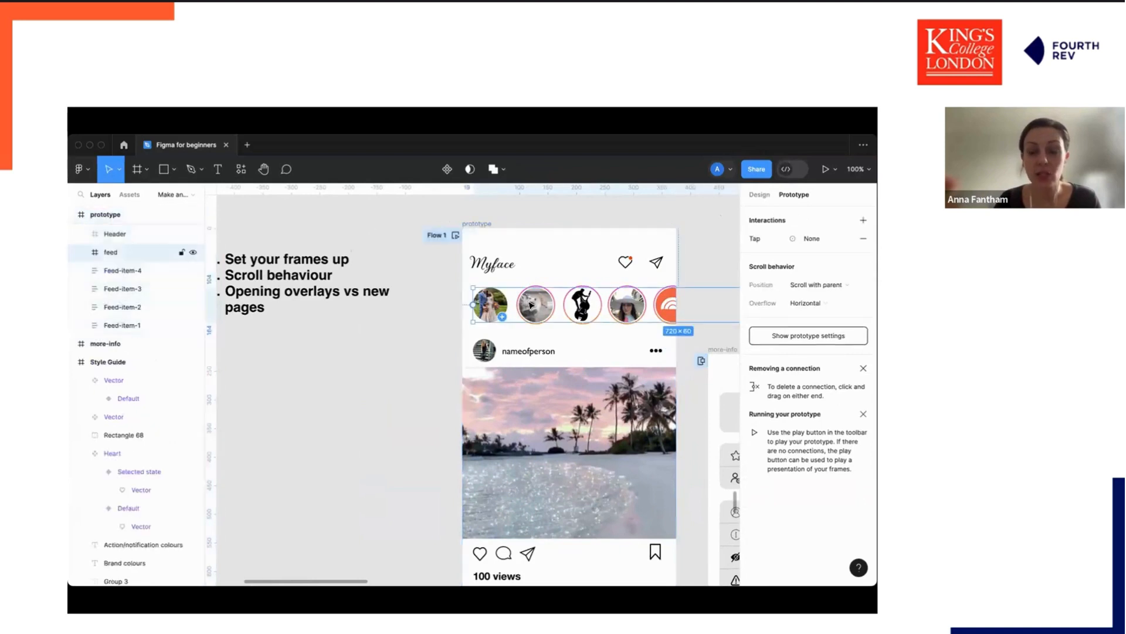
{"action": "scroll", "coordinate": [532, 304], "scroll_direction": "right", "scroll_amount": 3}
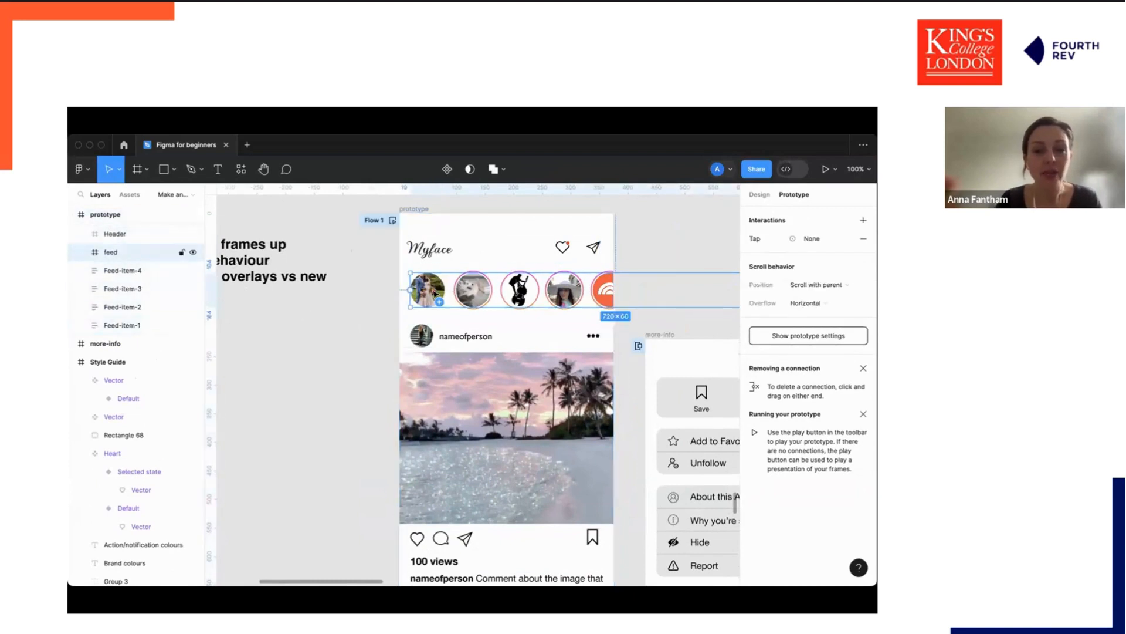
{"action": "left_click", "coordinate": [417, 210]}
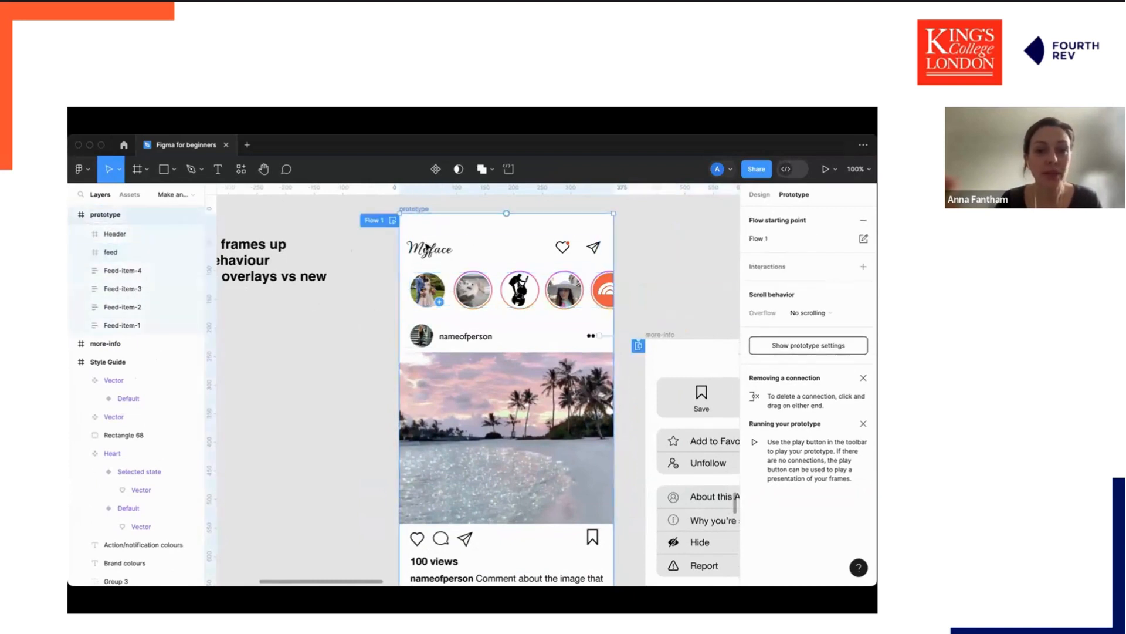
{"action": "left_click", "coordinate": [443, 283]}
{"action": "scroll", "coordinate": [443, 283], "scroll_direction": "right", "scroll_amount": 1}
{"action": "scroll", "coordinate": [443, 283], "scroll_direction": "down", "scroll_amount": 5}
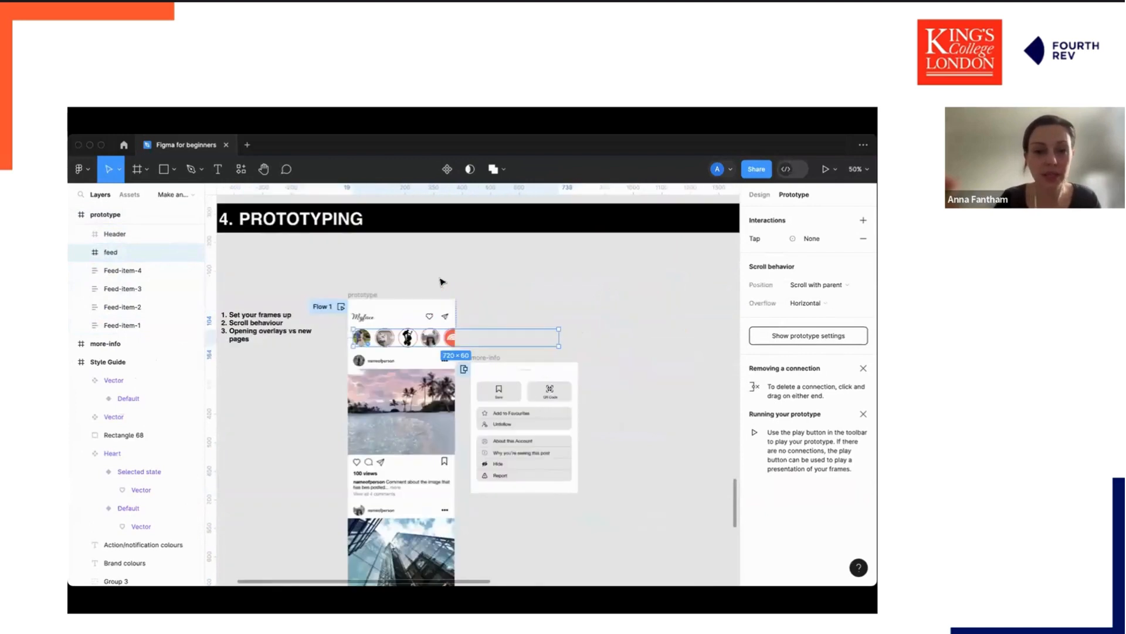
Drag the story row out of the prototype frame and back into its place.
{"action": "left_click_drag", "start_coordinate": [387, 337], "coordinate": [512, 320]}
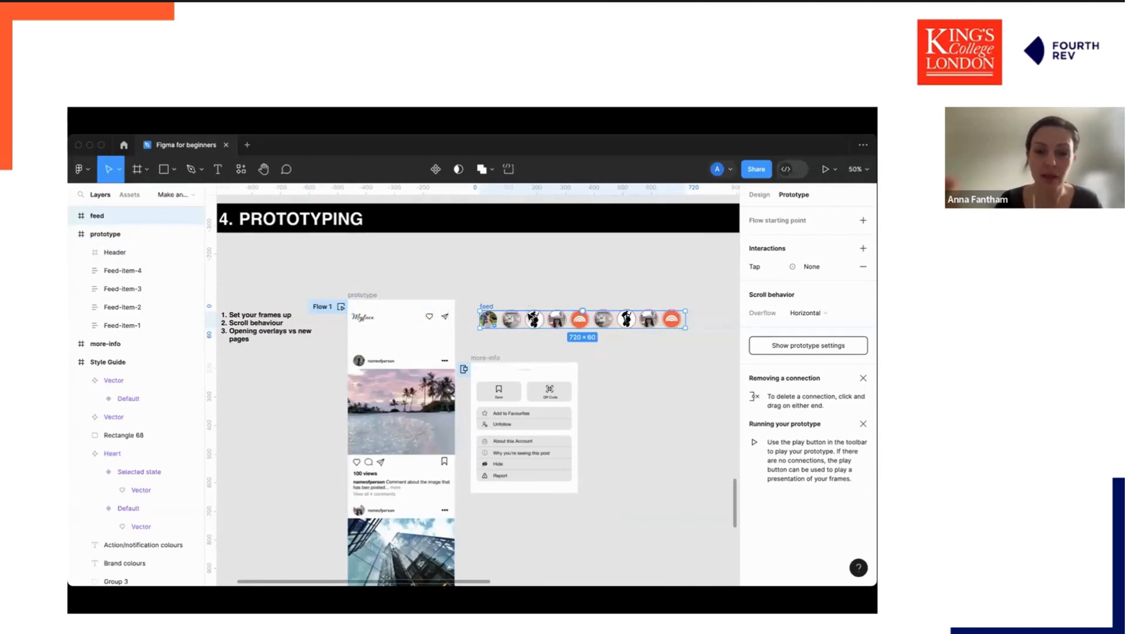
{"action": "left_click_drag", "start_coordinate": [490, 319], "coordinate": [366, 338]}
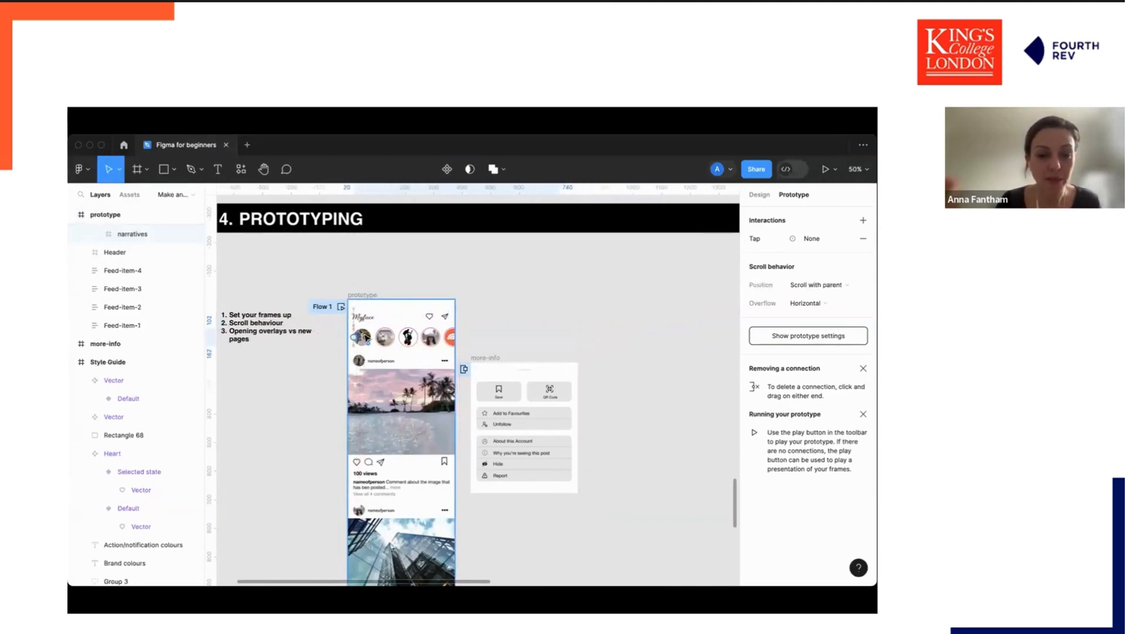
{"action": "left_click", "coordinate": [416, 338]}
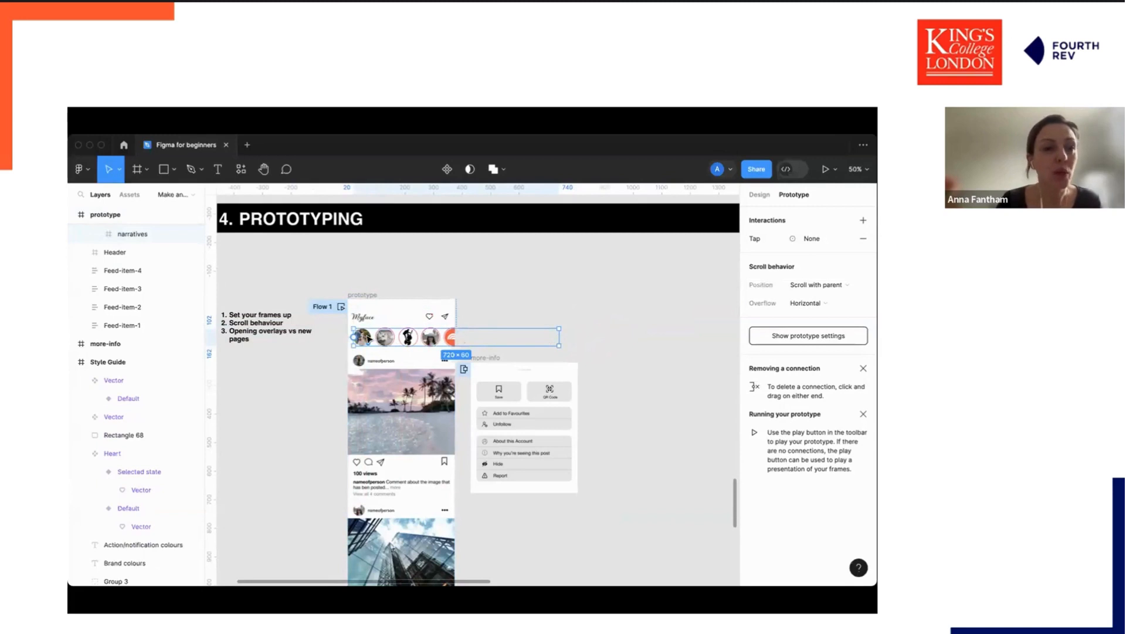
{"action": "scroll", "coordinate": [112, 307], "scroll_direction": "up", "scroll_amount": 3}
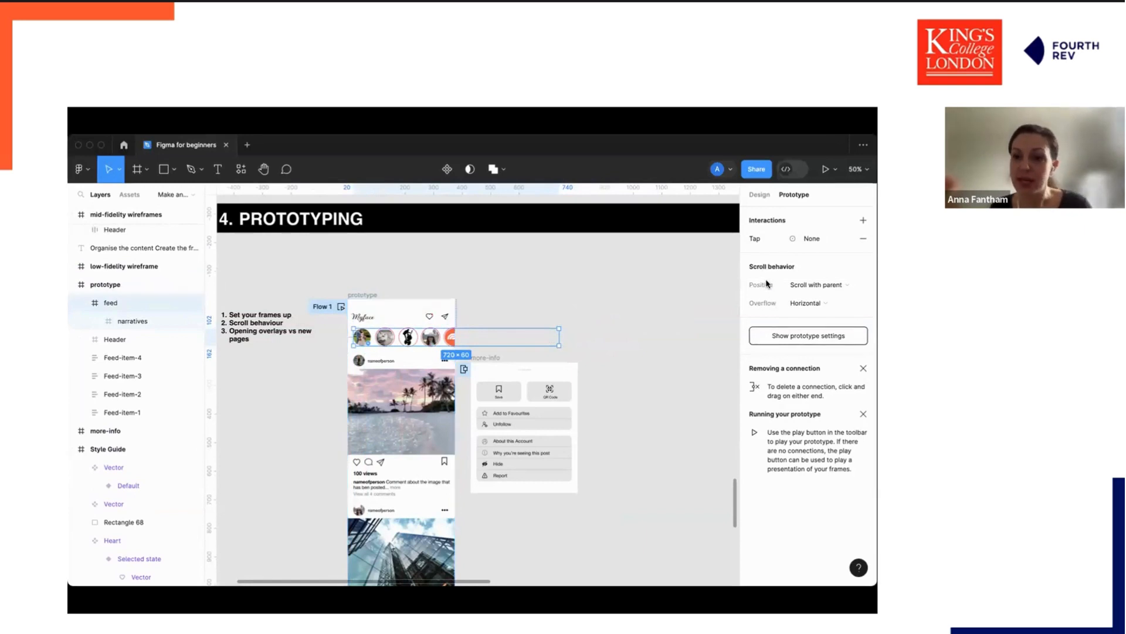
Set the story row's overflow scrolling to Horizontal, keeping its position scrolling with the parent.
{"action": "left_click", "coordinate": [757, 194]}
{"action": "left_click", "coordinate": [793, 194]}
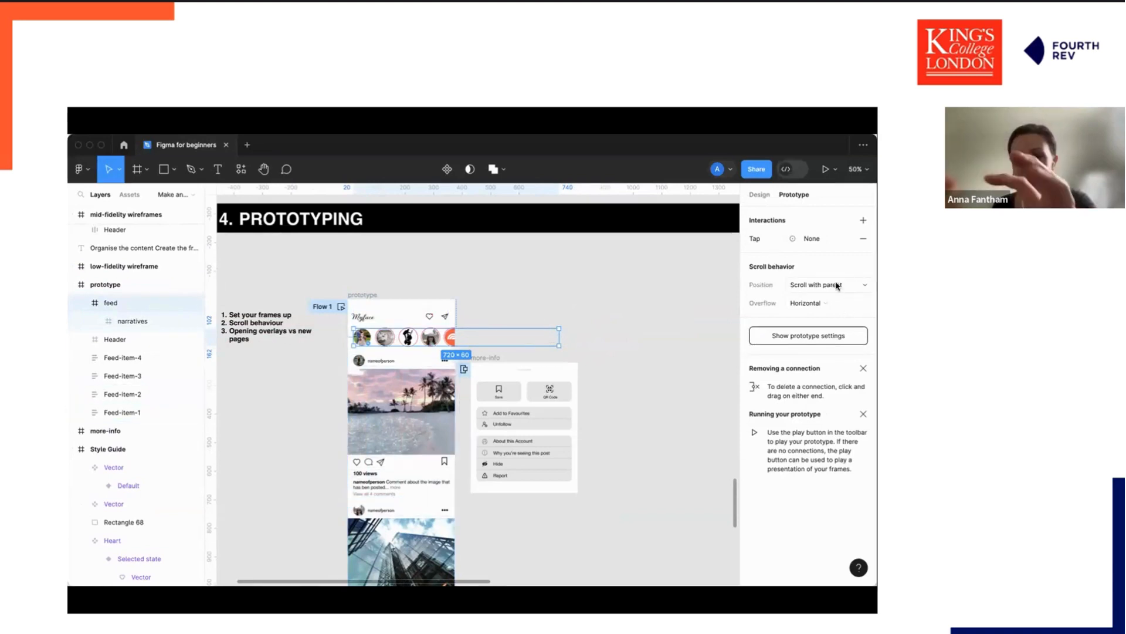
{"action": "left_click", "coordinate": [861, 286]}
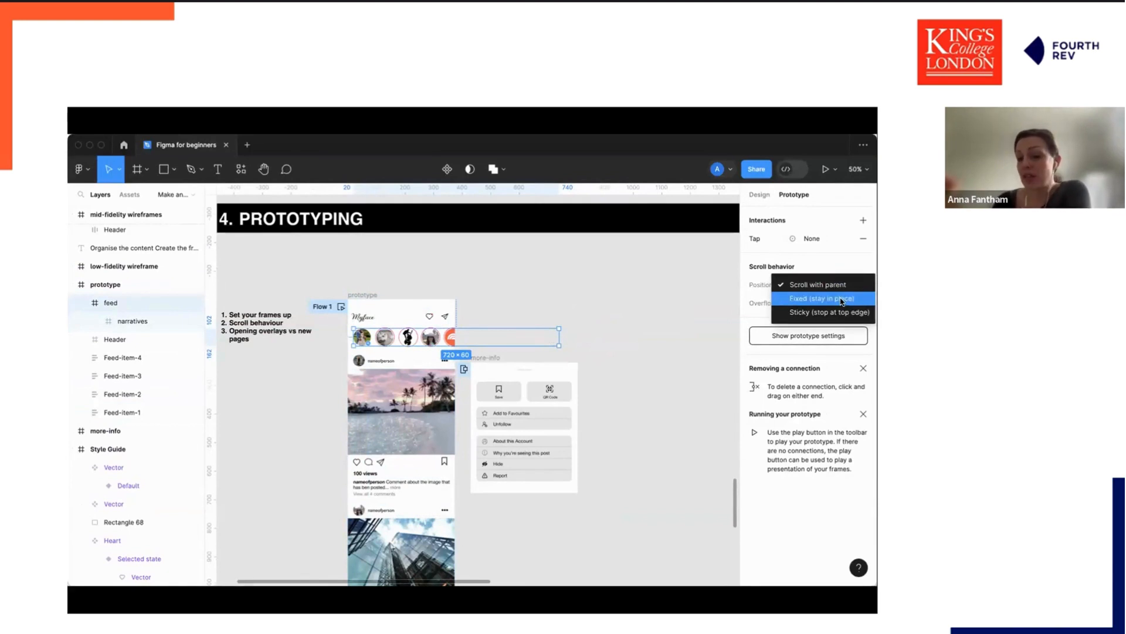
{"action": "left_click", "coordinate": [827, 263]}
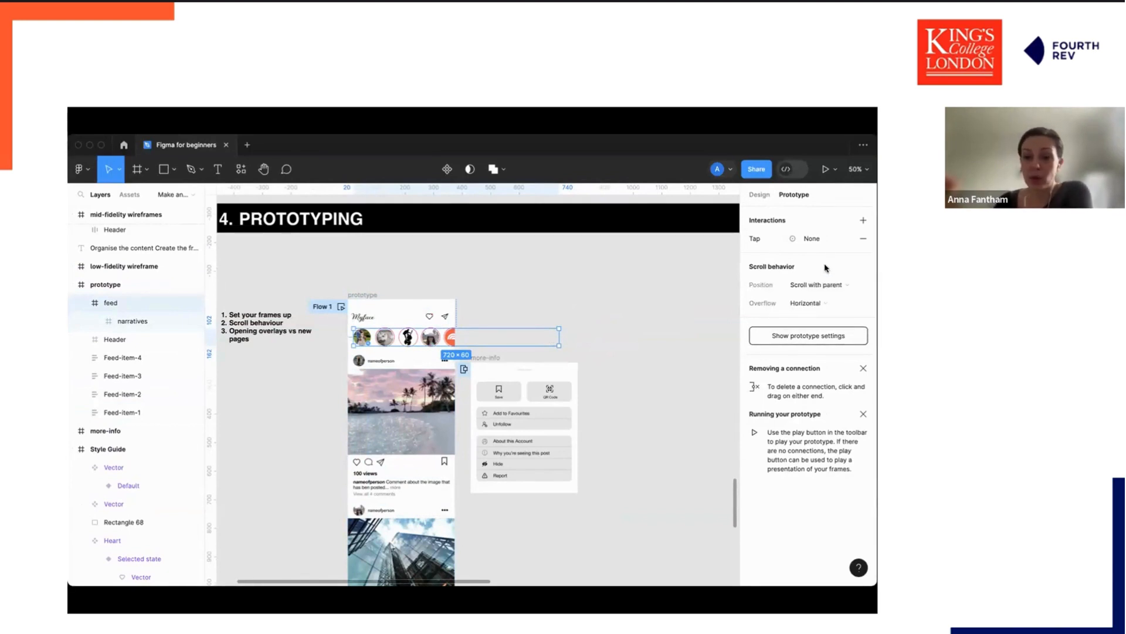
{"action": "left_click", "coordinate": [865, 301]}
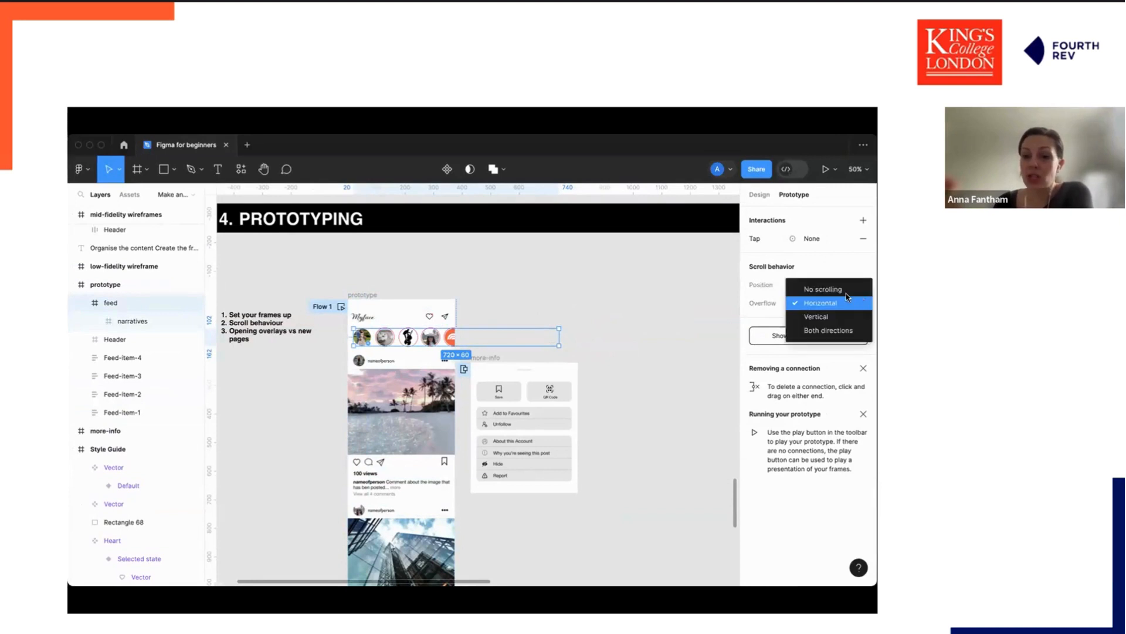
{"action": "left_click", "coordinate": [817, 287]}
{"action": "left_click", "coordinate": [833, 305]}
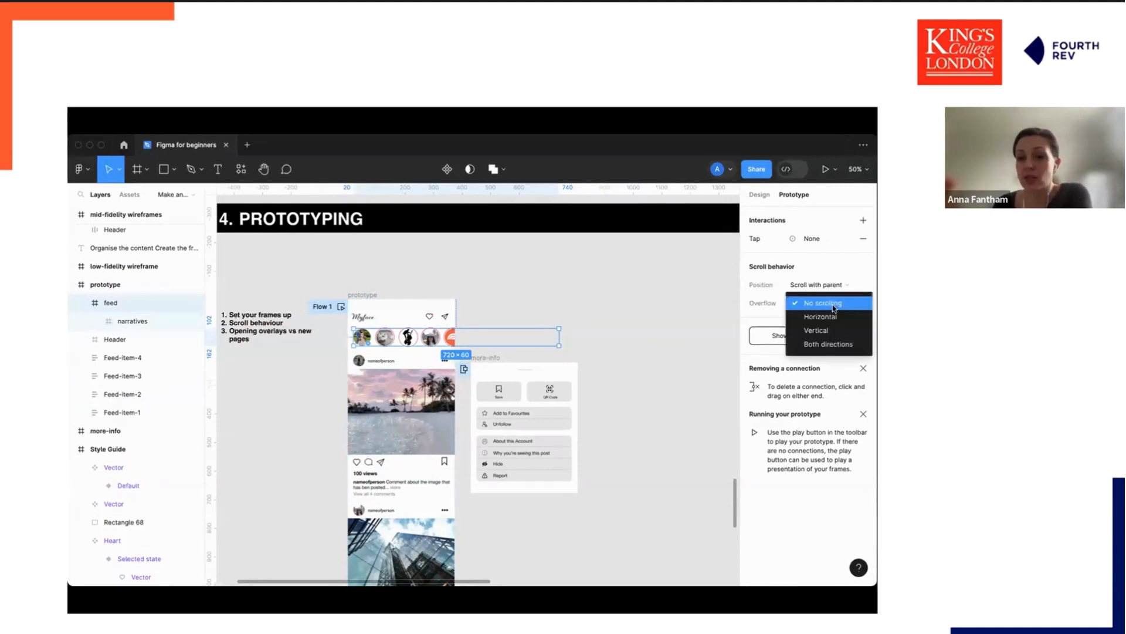
{"action": "left_click", "coordinate": [833, 317]}
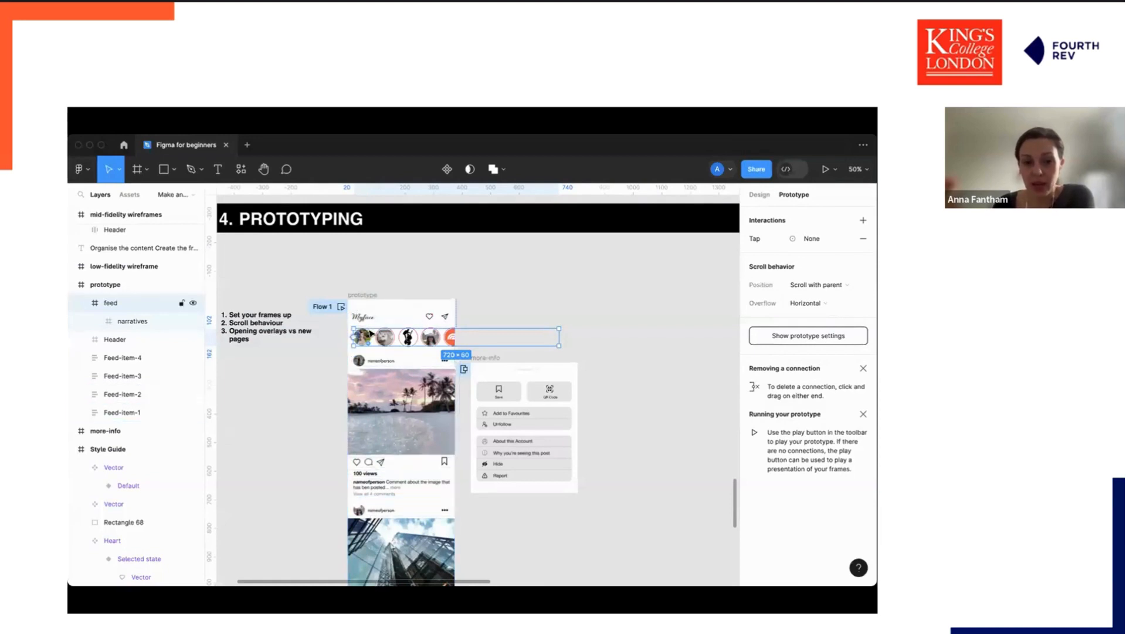
Select the prototype frame and open the existing tap interaction from the post's more-options dots.
{"action": "left_click", "coordinate": [646, 357]}
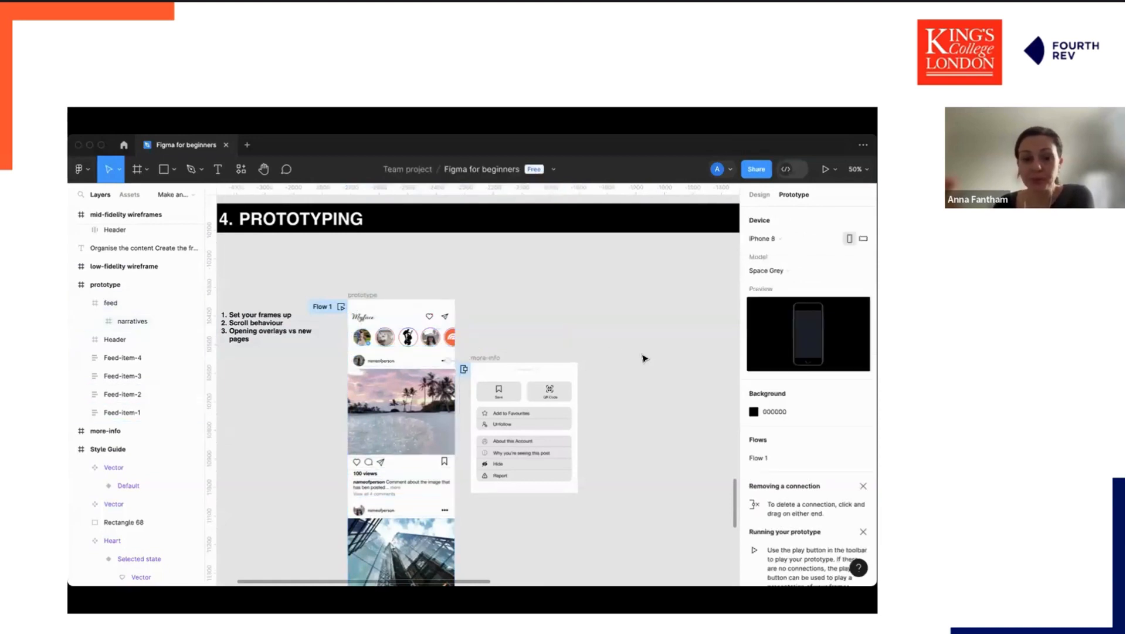
{"action": "left_click", "coordinate": [327, 308]}
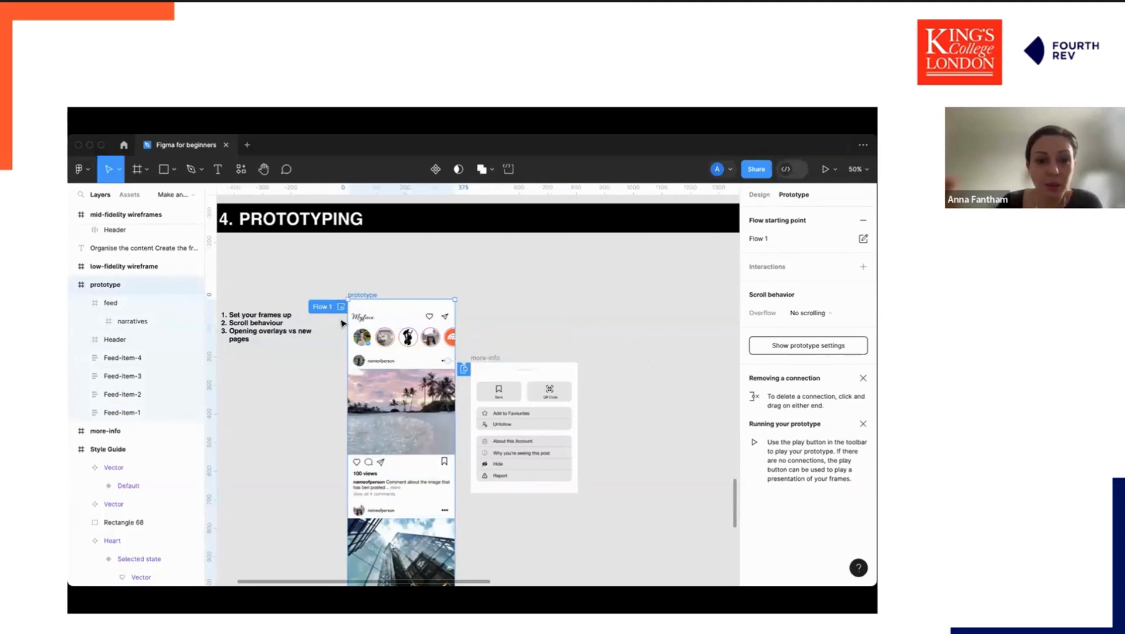
{"action": "left_click", "coordinate": [463, 364]}
{"action": "scroll", "coordinate": [490, 338], "scroll_direction": "down", "scroll_amount": 1}
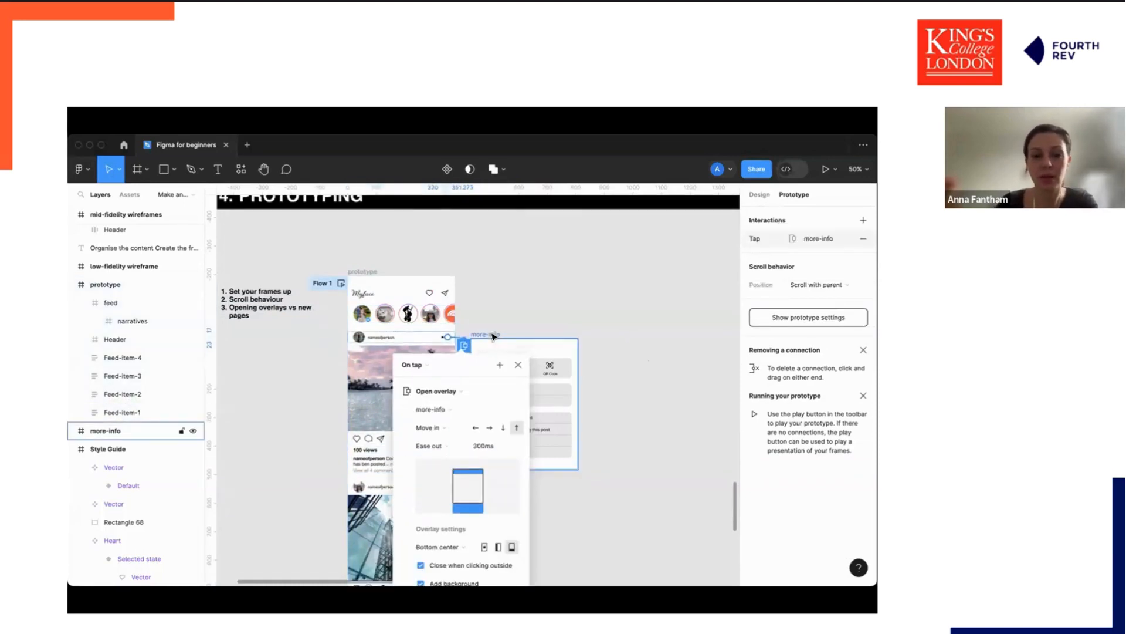
{"action": "left_click", "coordinate": [473, 322]}
{"action": "left_click", "coordinate": [460, 341]}
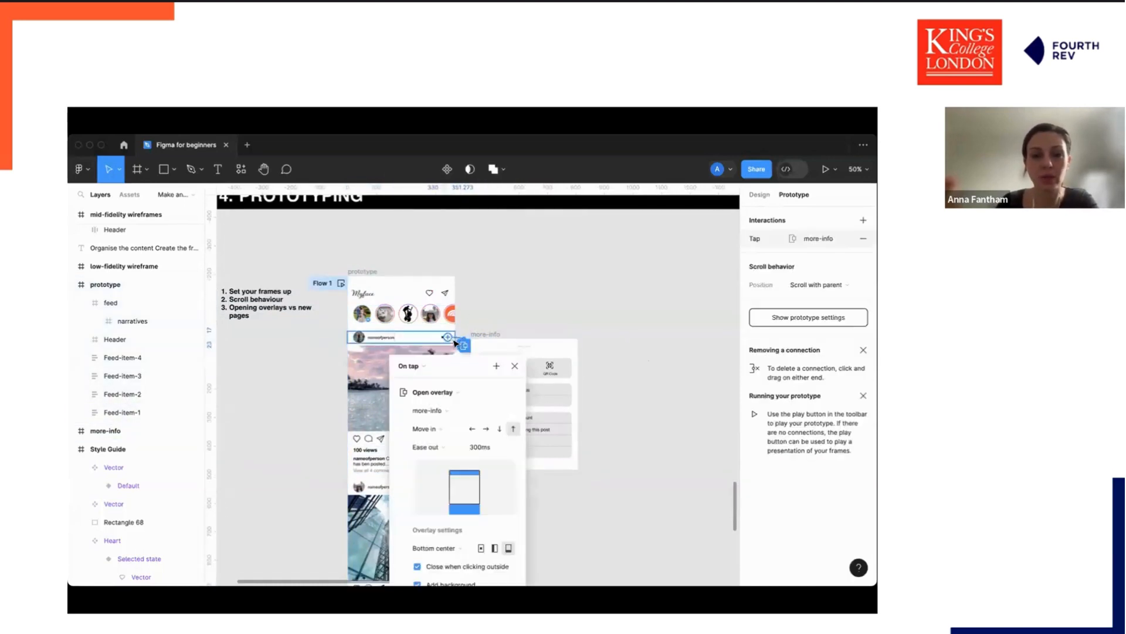
Delete the tap interaction connecting the more-options dots to the more-info frame.
{"action": "key", "text": "super+plus"}
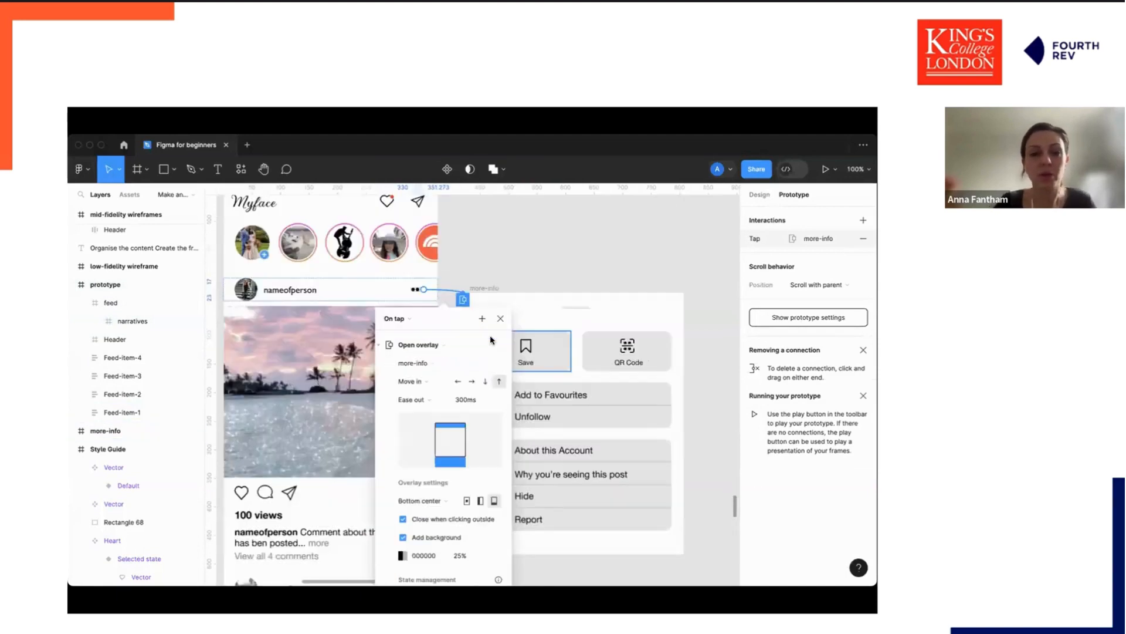
{"action": "left_click", "coordinate": [471, 282]}
{"action": "left_click", "coordinate": [455, 295]}
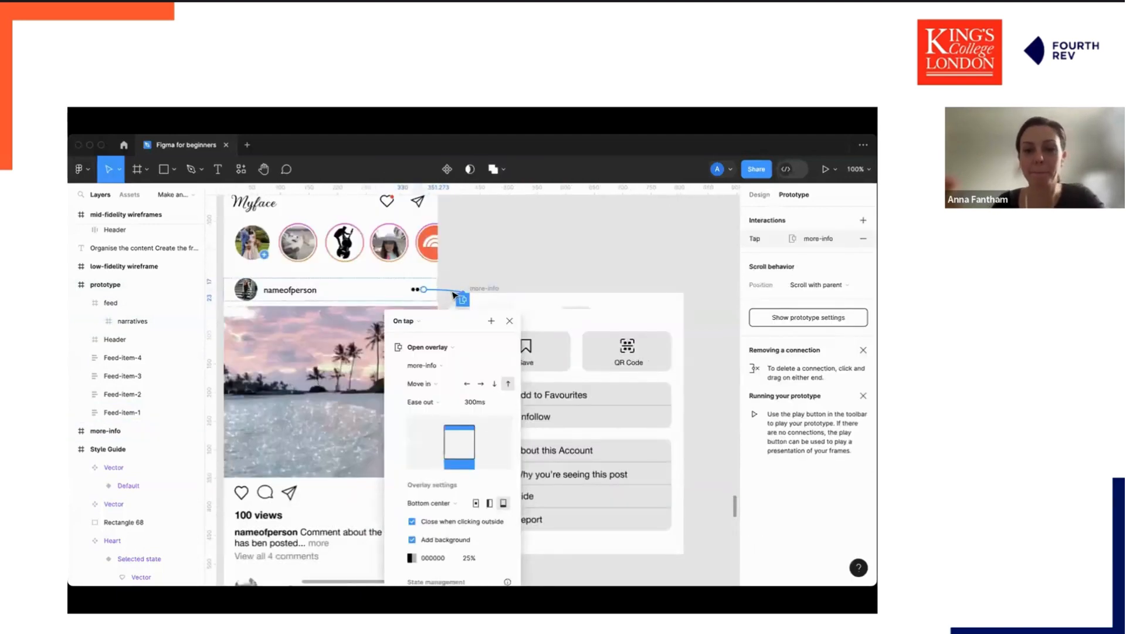
{"action": "key", "text": "Delete"}
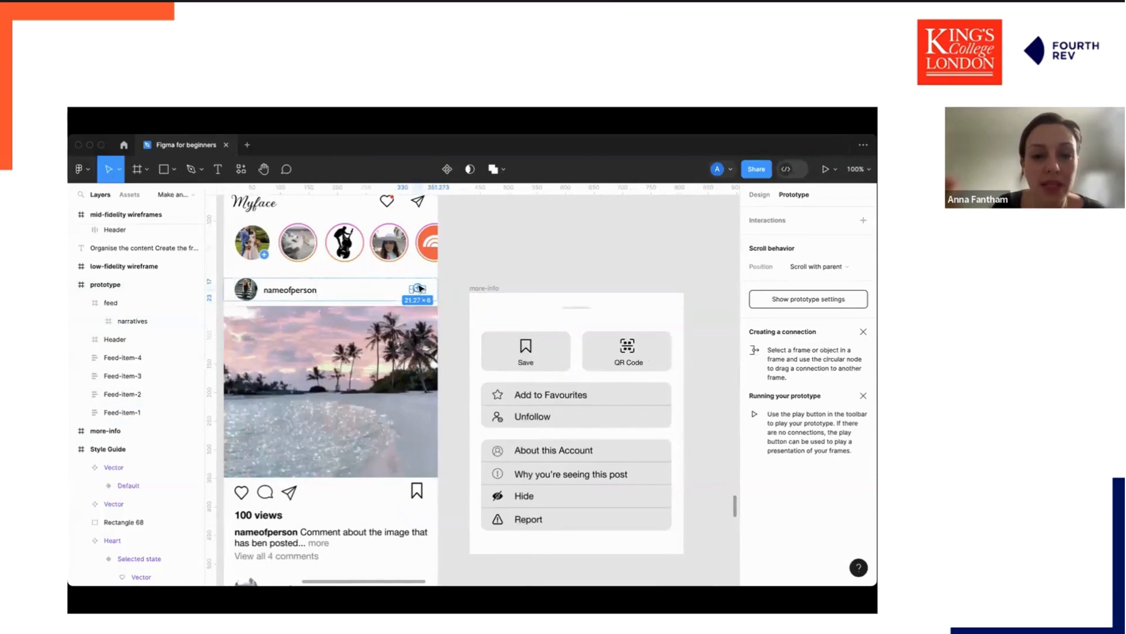
Connect the more-options dots to more-info with an On tap Open overlay interaction, Instant, bottom center.
{"action": "mouse_move", "coordinate": [419, 290]}
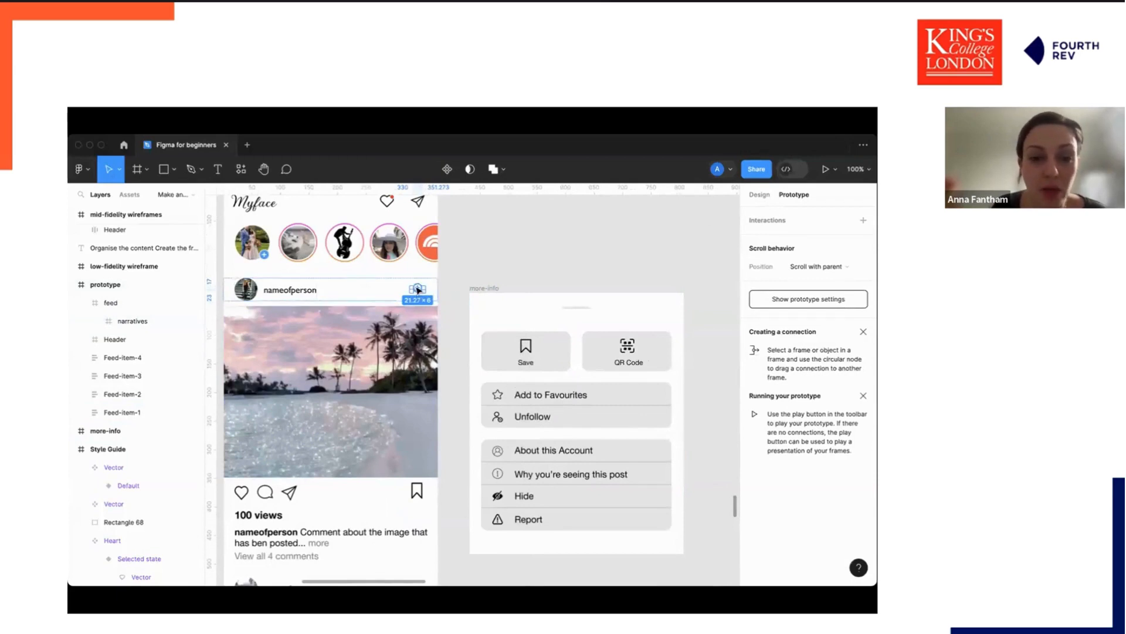
{"action": "left_click_drag", "start_coordinate": [418, 291], "coordinate": [524, 310]}
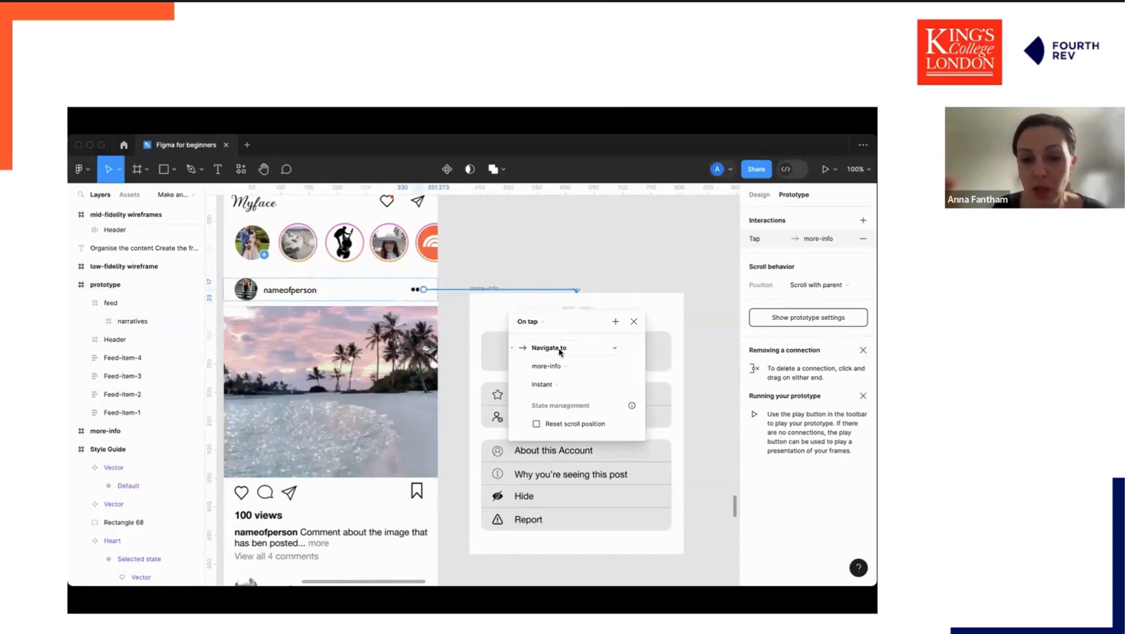
{"action": "left_click", "coordinate": [613, 350]}
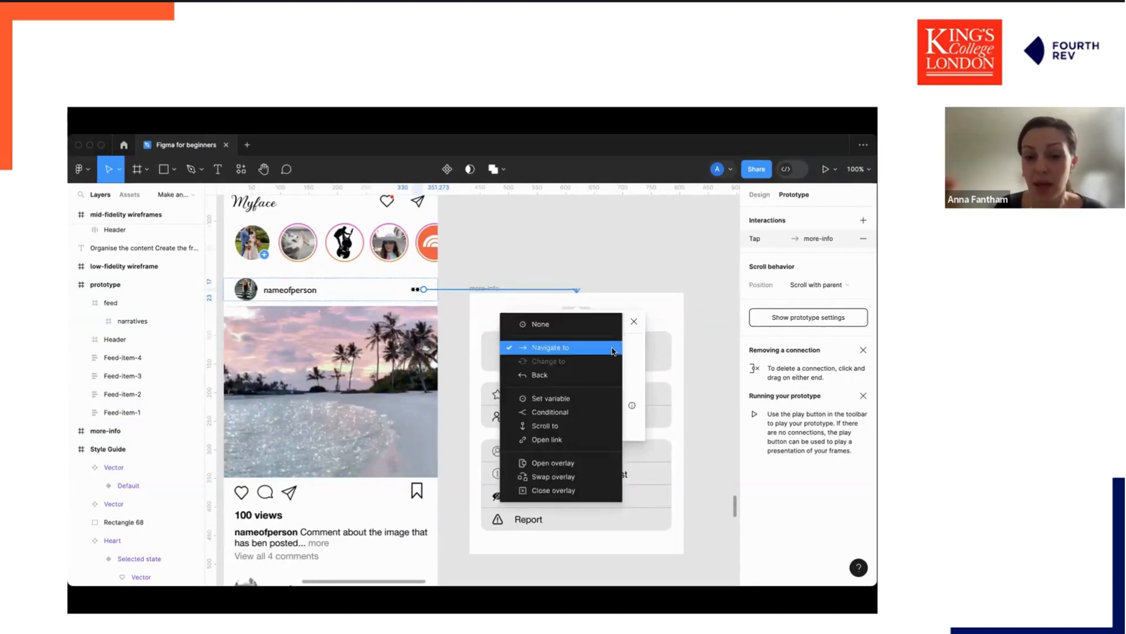
{"action": "left_click", "coordinate": [568, 463]}
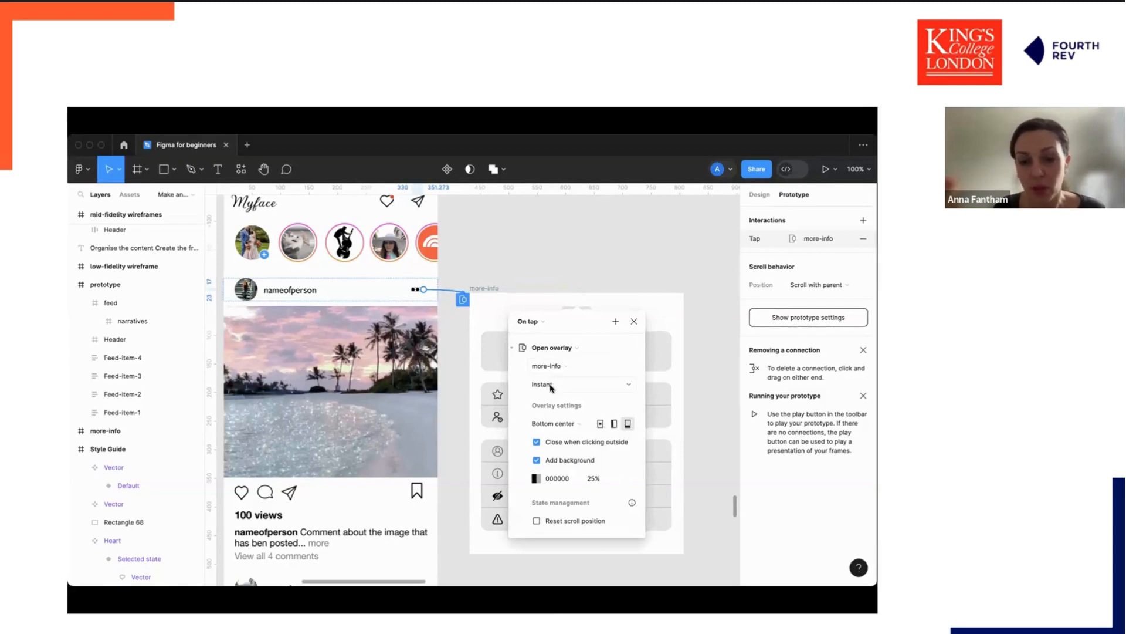
{"action": "left_click", "coordinate": [560, 384]}
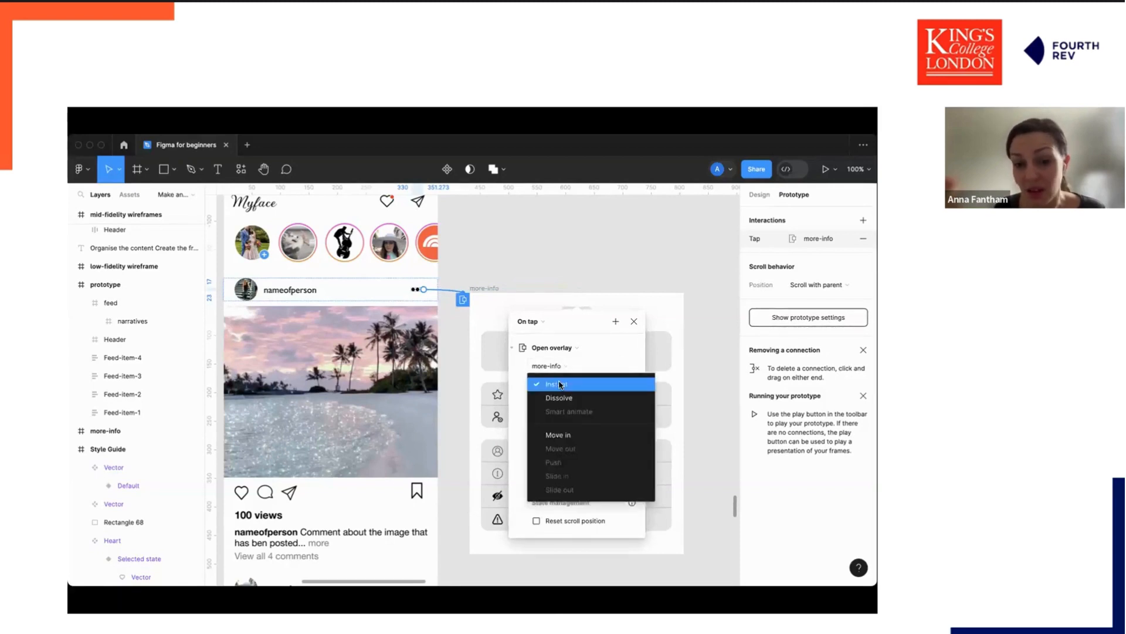
{"action": "left_click", "coordinate": [561, 384]}
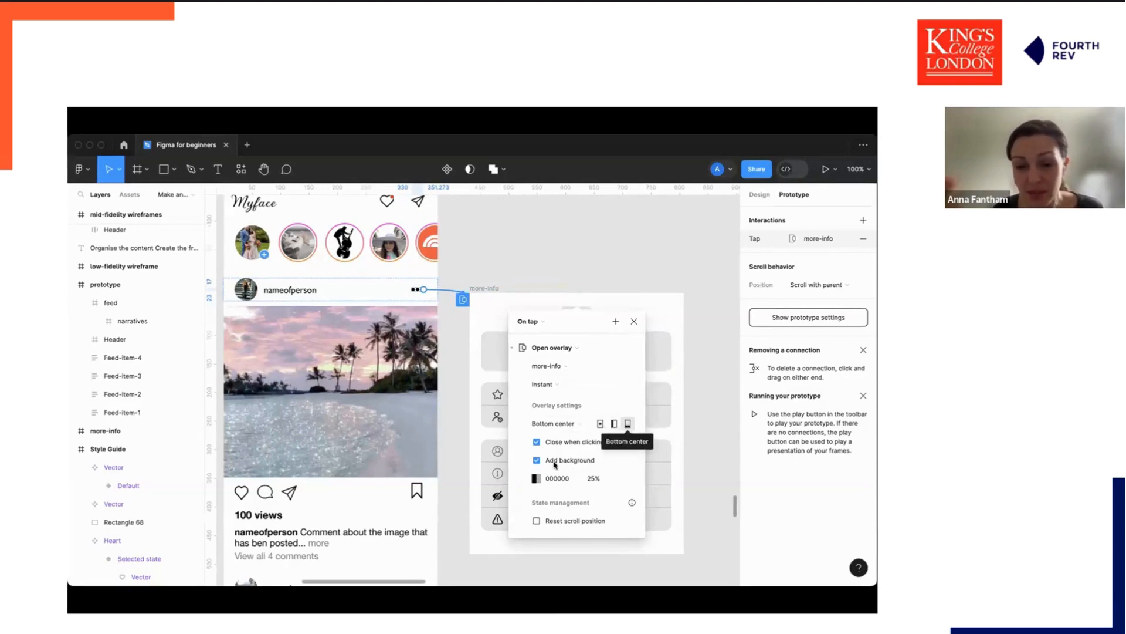
{"action": "scroll", "coordinate": [558, 441], "scroll_direction": "down", "scroll_amount": 1}
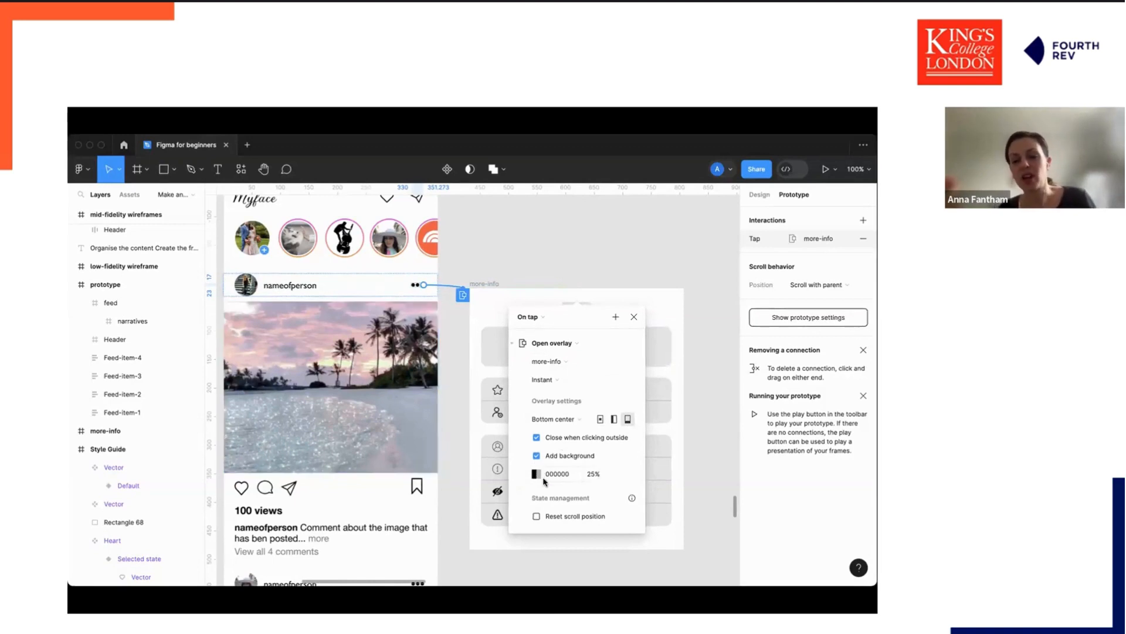
{"action": "left_click", "coordinate": [634, 318]}
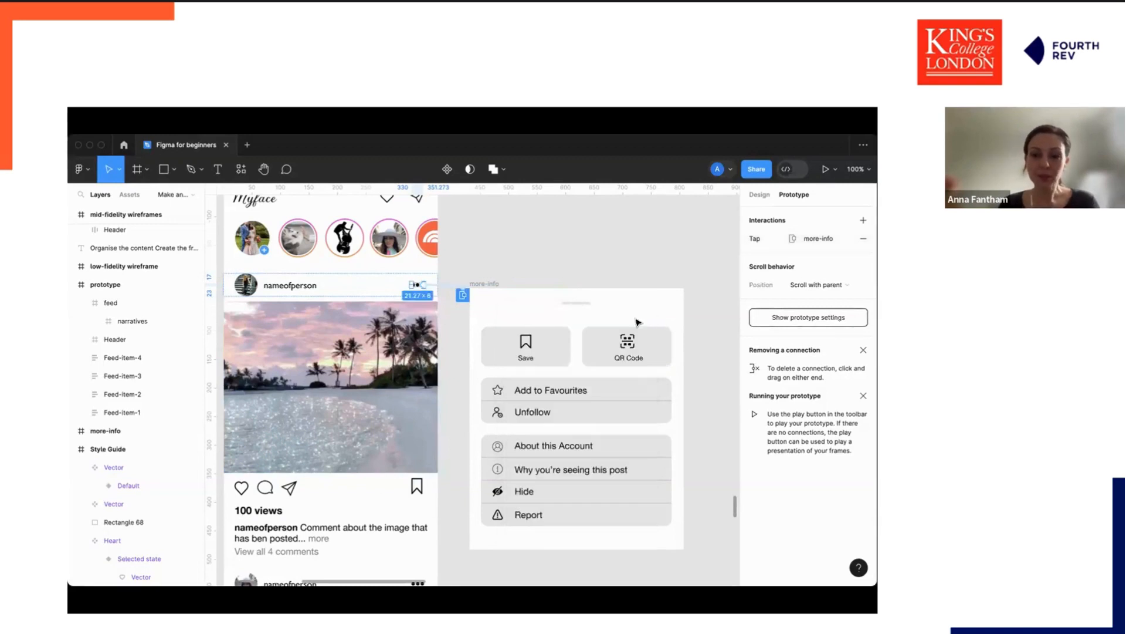
Present the prototype and test the overlay menu, horizontal story scrolling and feed scrolling.
{"action": "scroll", "coordinate": [378, 253], "scroll_direction": "up", "scroll_amount": 1}
{"action": "scroll", "coordinate": [378, 254], "scroll_direction": "left", "scroll_amount": 2}
{"action": "scroll", "coordinate": [378, 253], "scroll_direction": "up", "scroll_amount": 1}
{"action": "scroll", "coordinate": [378, 253], "scroll_direction": "left", "scroll_amount": 2}
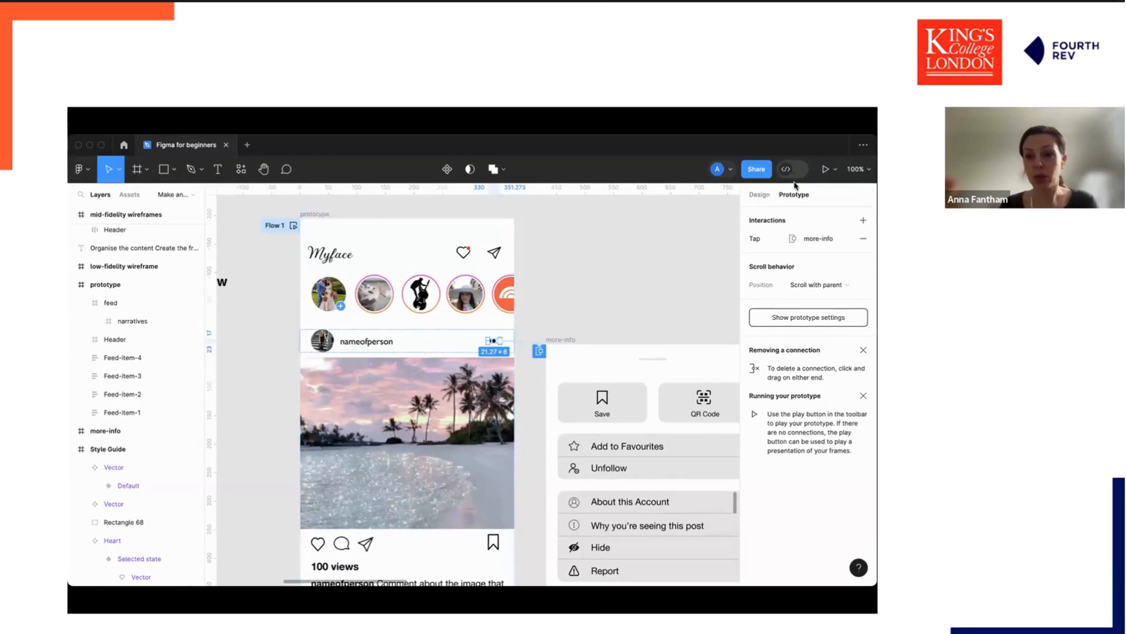
{"action": "left_click", "coordinate": [825, 170]}
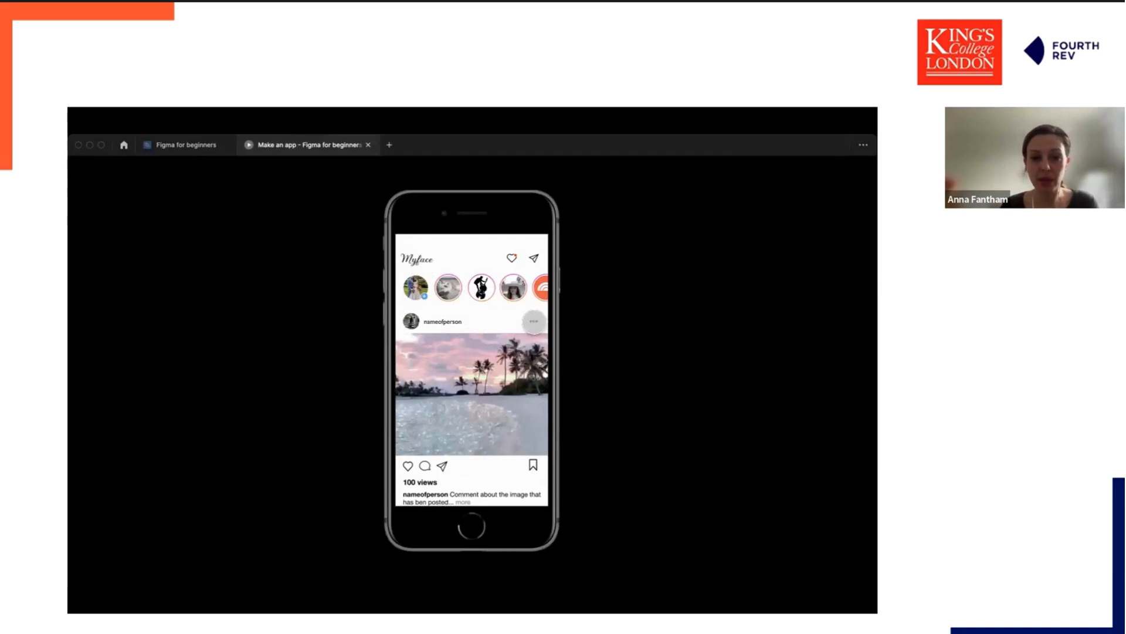
{"action": "left_click", "coordinate": [534, 321]}
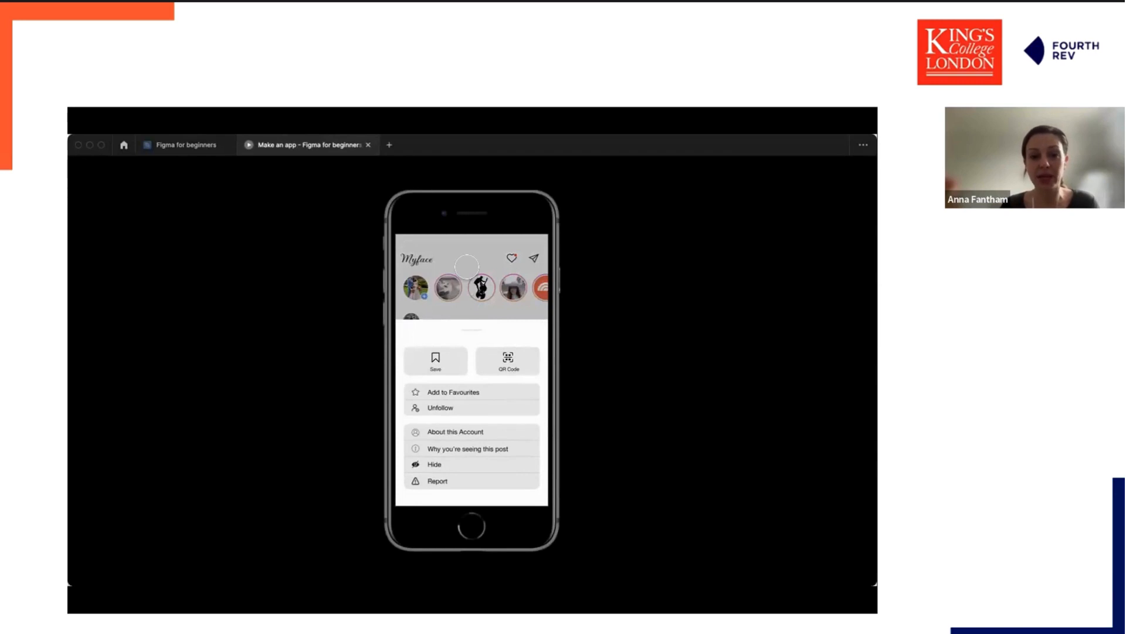
{"action": "left_click", "coordinate": [467, 258]}
{"action": "left_click_drag", "start_coordinate": [518, 290], "coordinate": [610, 289]}
{"action": "scroll", "coordinate": [478, 342], "scroll_direction": "down", "scroll_amount": 10}
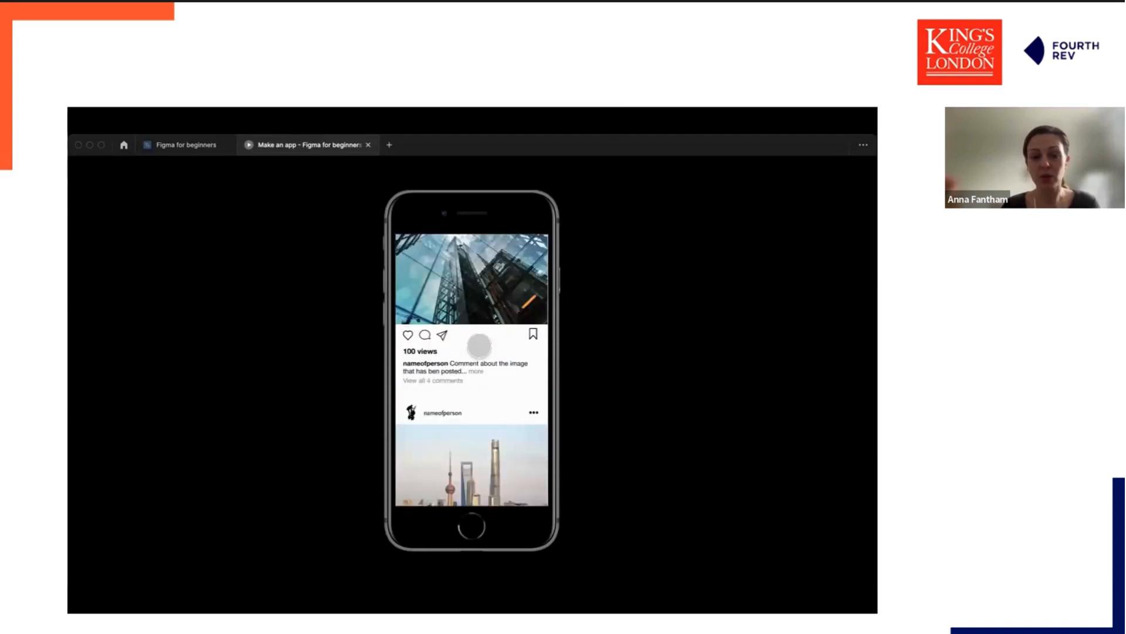
{"action": "scroll", "coordinate": [478, 346], "scroll_direction": "up", "scroll_amount": 5}
{"action": "scroll", "coordinate": [460, 276], "scroll_direction": "up", "scroll_amount": 10}
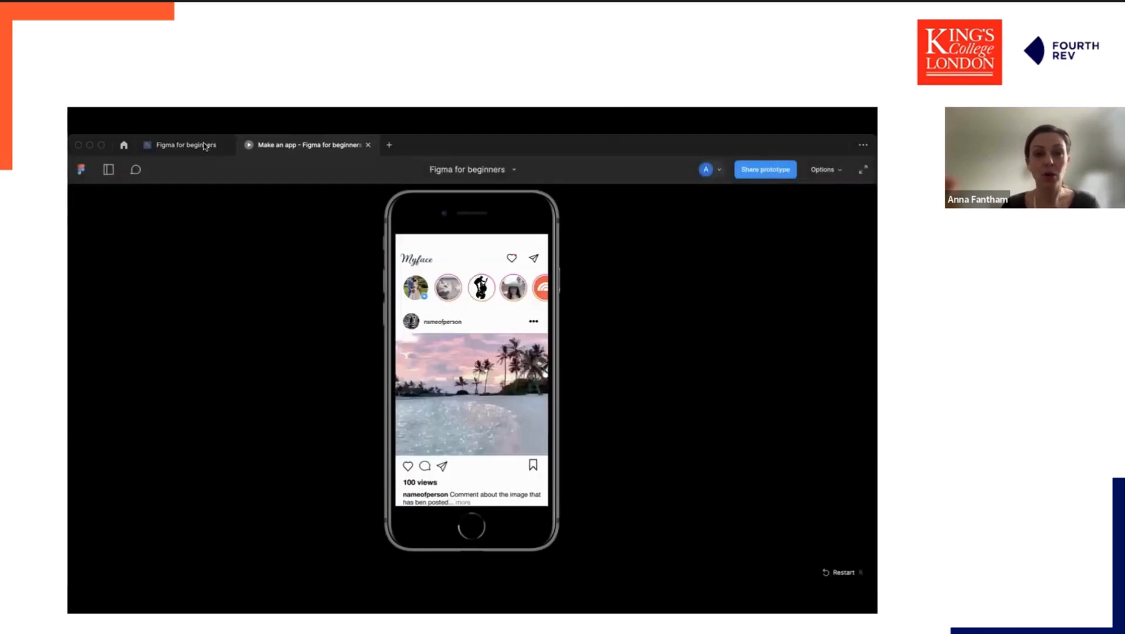
{"action": "mouse_move", "coordinate": [211, 147]}
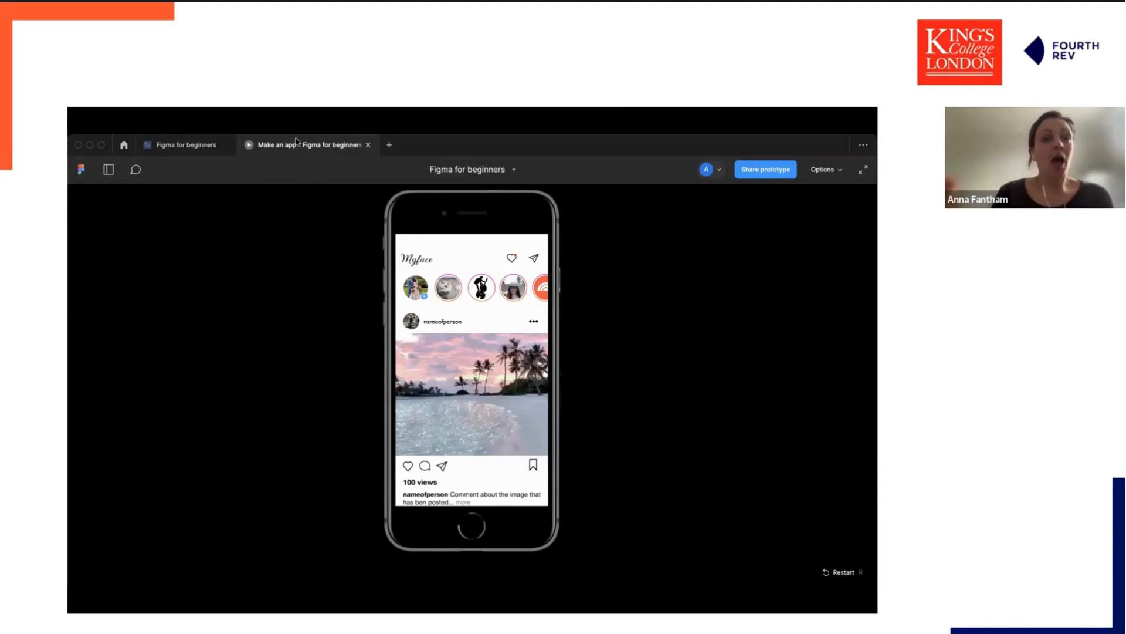
Change the more-options overlay interaction's animation to Move in upward with Ease out, 300ms.
{"action": "left_click", "coordinate": [368, 145]}
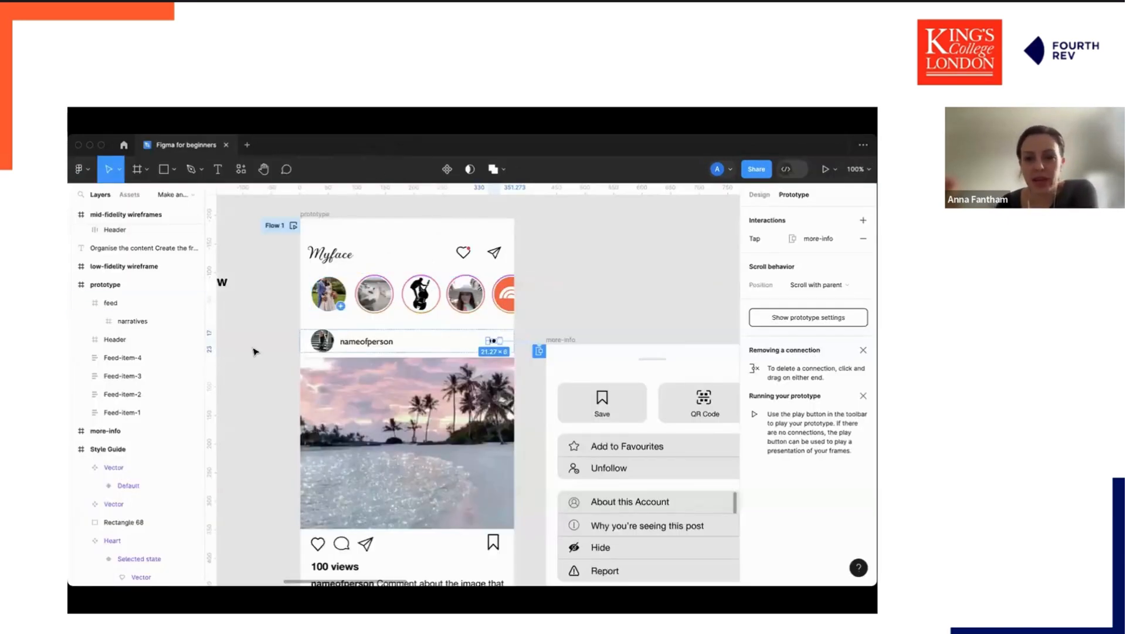
{"action": "left_click", "coordinate": [254, 352]}
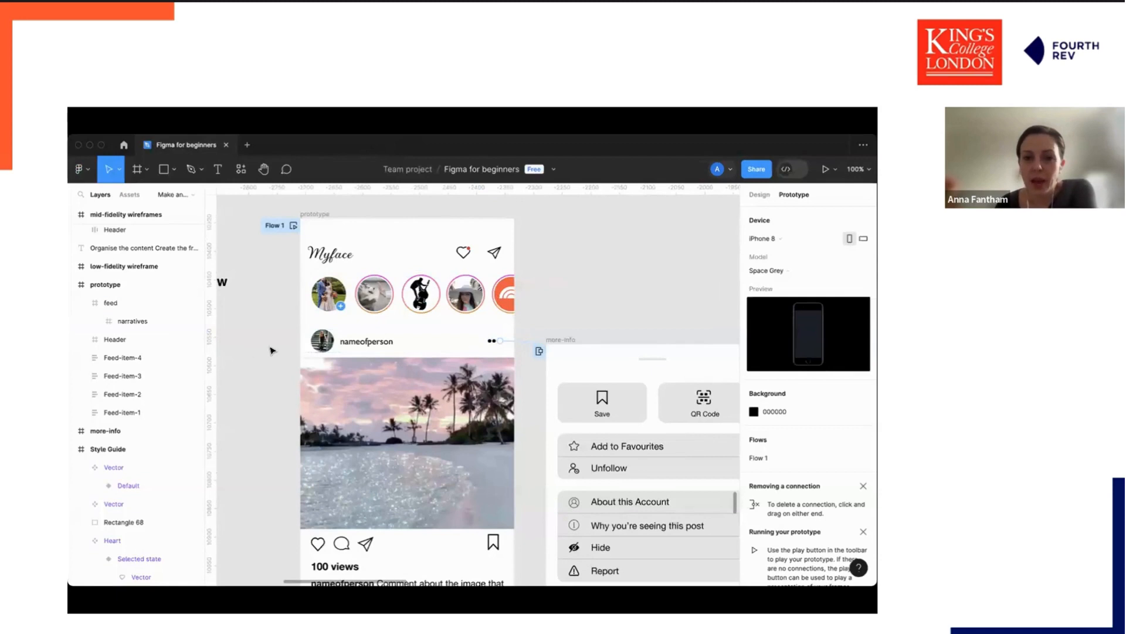
{"action": "left_click", "coordinate": [575, 339]}
{"action": "left_click", "coordinate": [539, 352]}
{"action": "scroll", "coordinate": [525, 441], "scroll_direction": "down", "scroll_amount": 2}
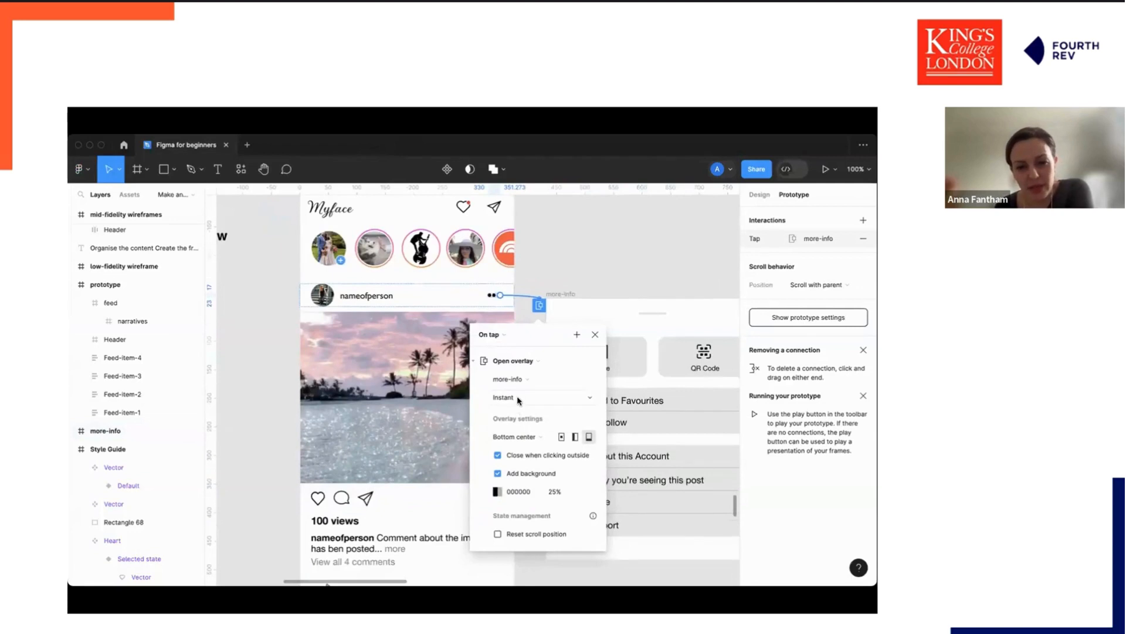
{"action": "scroll", "coordinate": [517, 397], "scroll_direction": "down", "scroll_amount": 2}
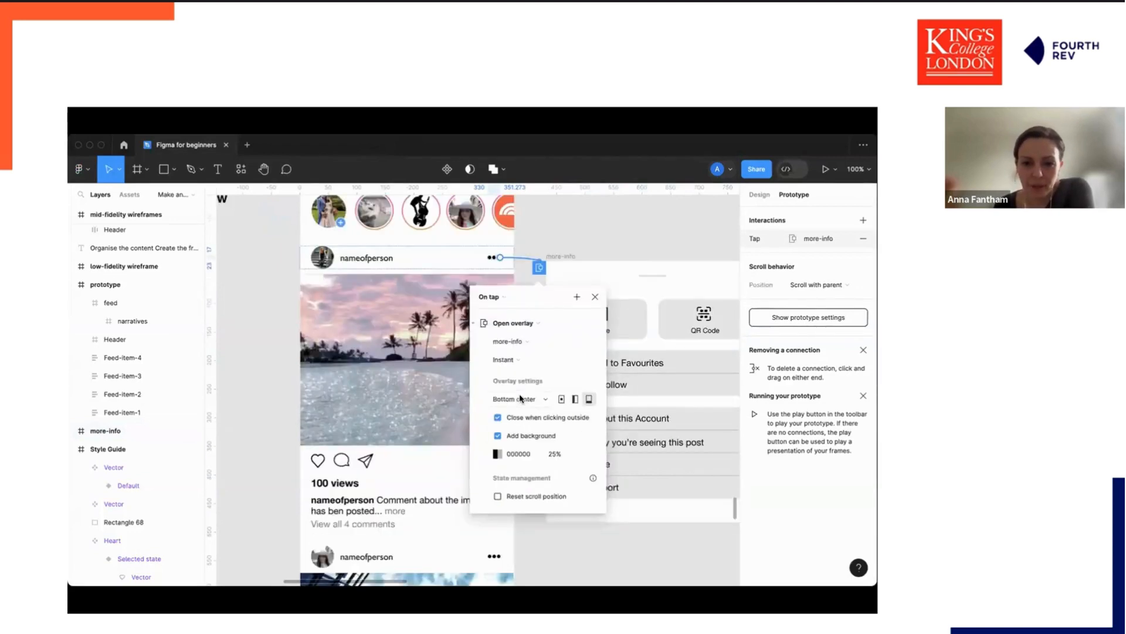
{"action": "left_click", "coordinate": [520, 361]}
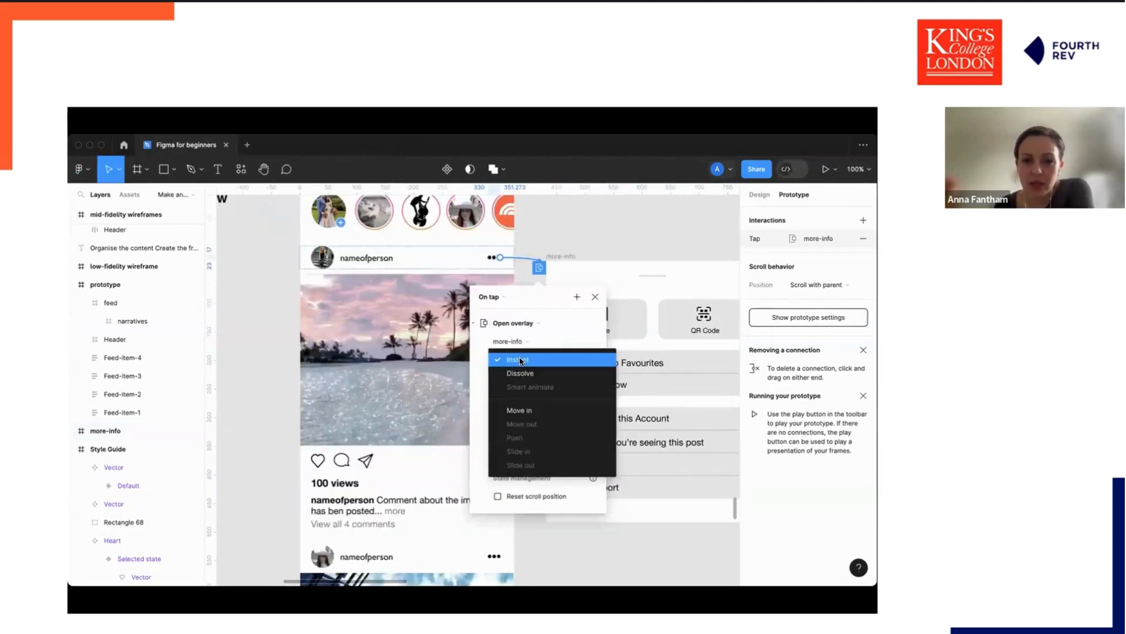
{"action": "left_click", "coordinate": [528, 410]}
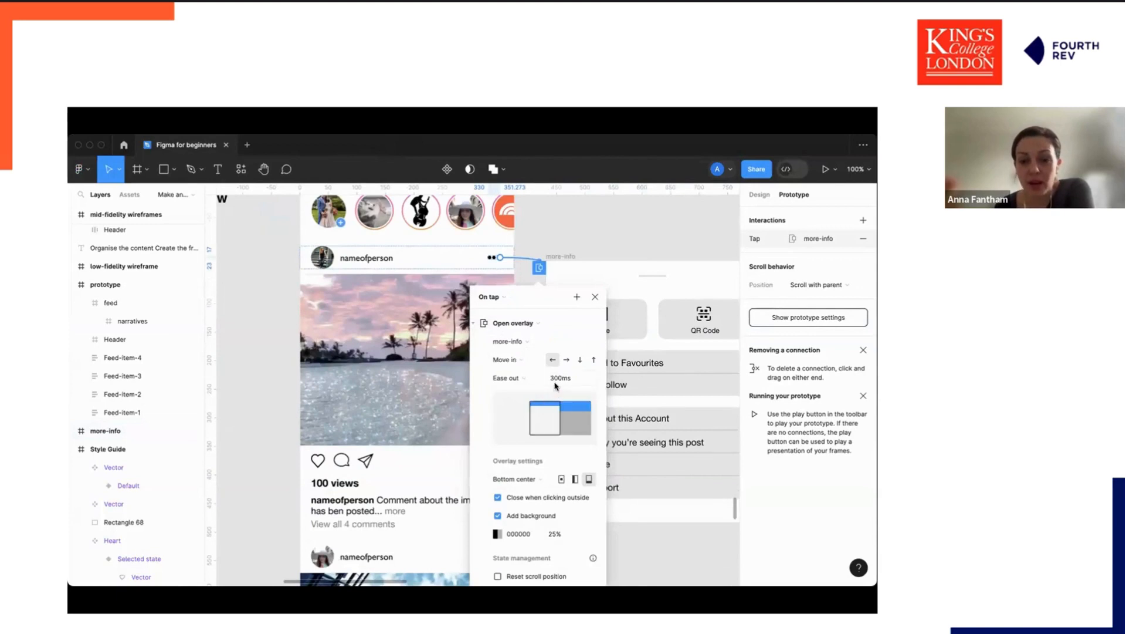
{"action": "left_click", "coordinate": [593, 360]}
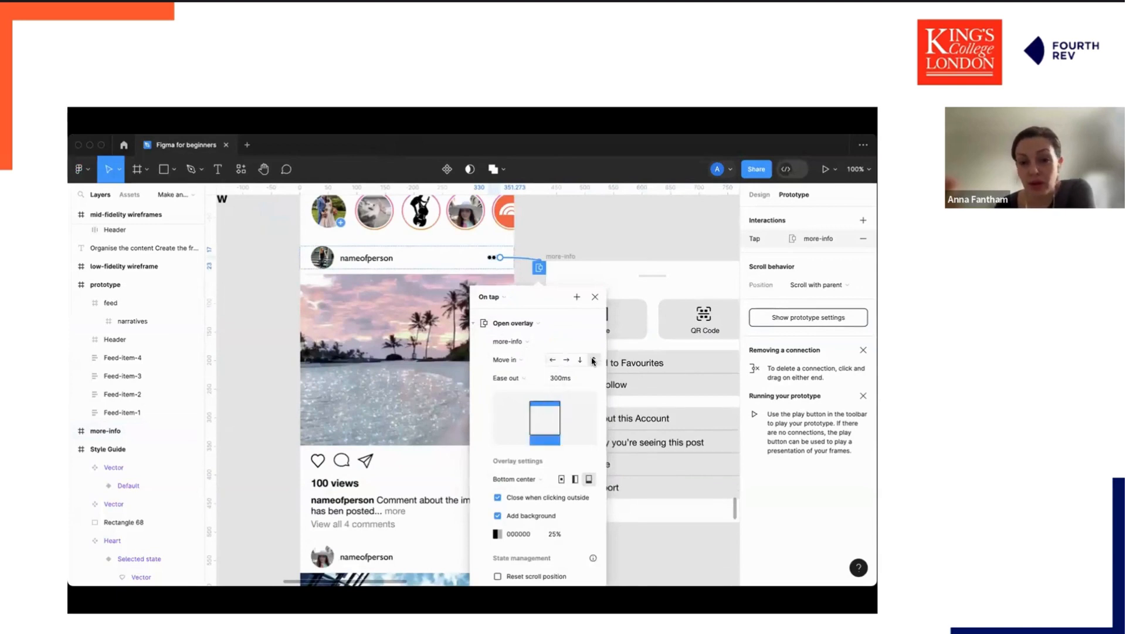
{"action": "left_click", "coordinate": [554, 379]}
{"action": "left_click", "coordinate": [553, 380]}
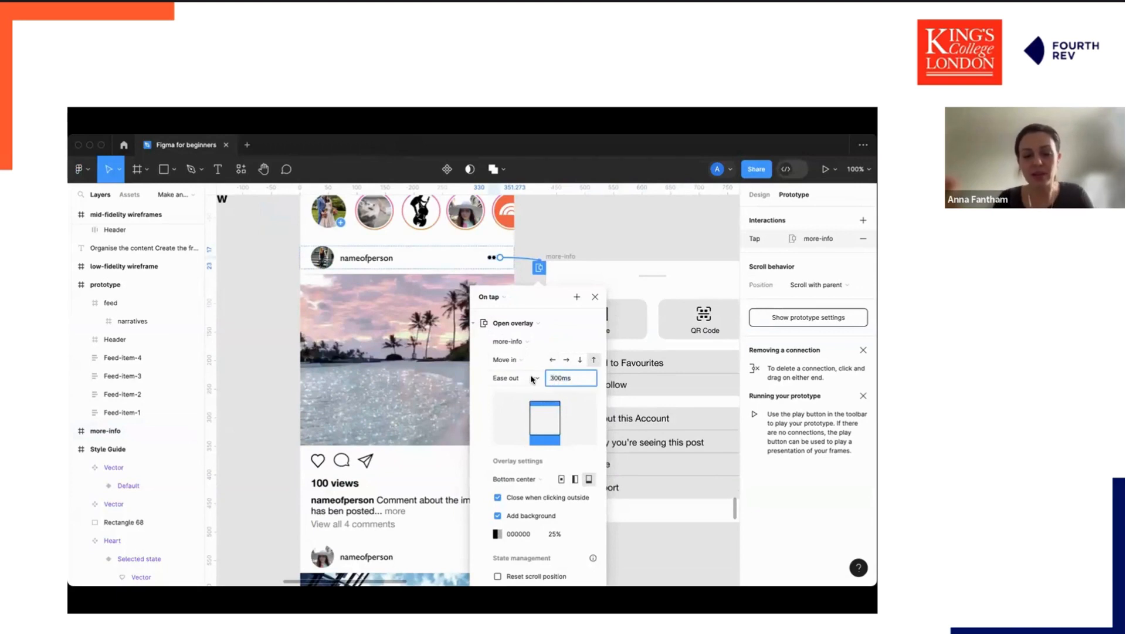
{"action": "left_click", "coordinate": [590, 232]}
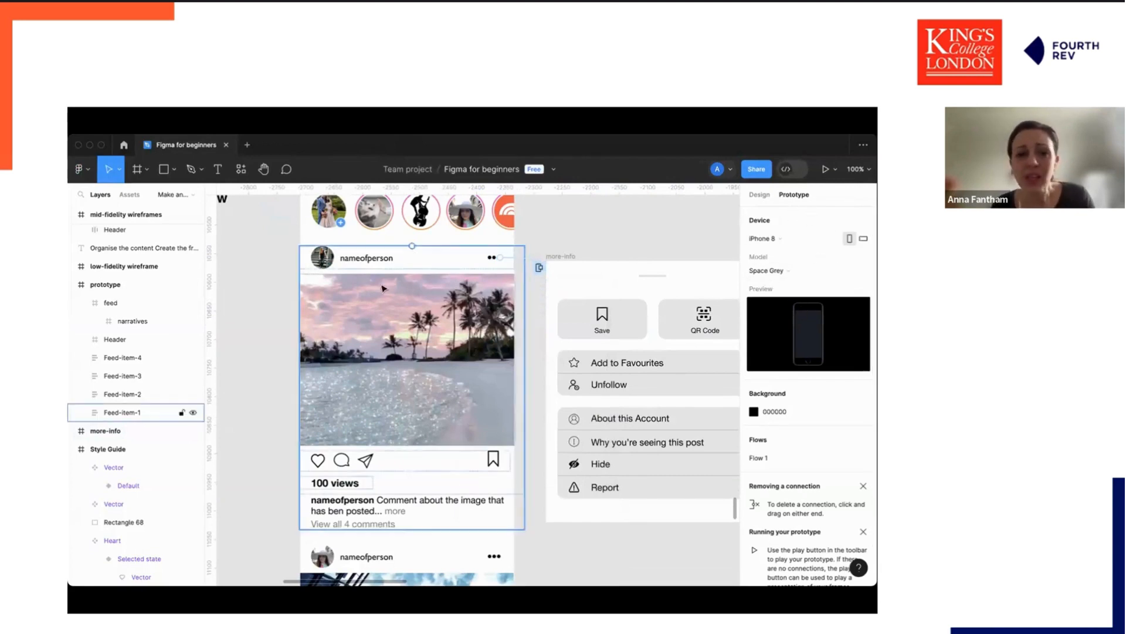
Preview the prototype and test opening the overlay menu and closing it by tapping outside.
{"action": "left_click", "coordinate": [835, 170]}
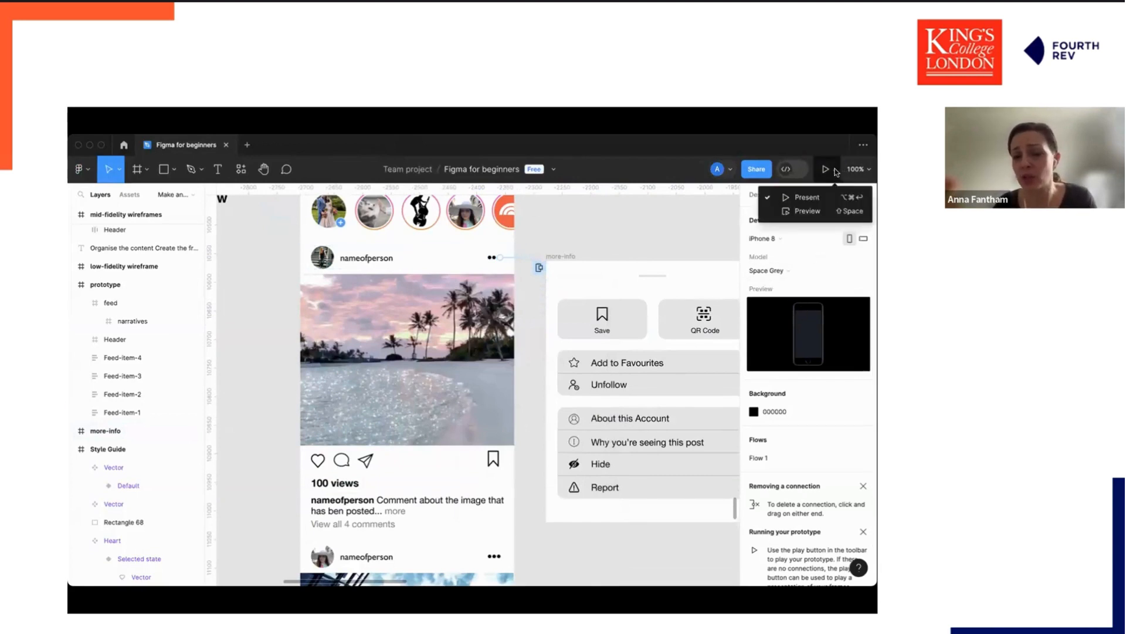
{"action": "left_click", "coordinate": [807, 210]}
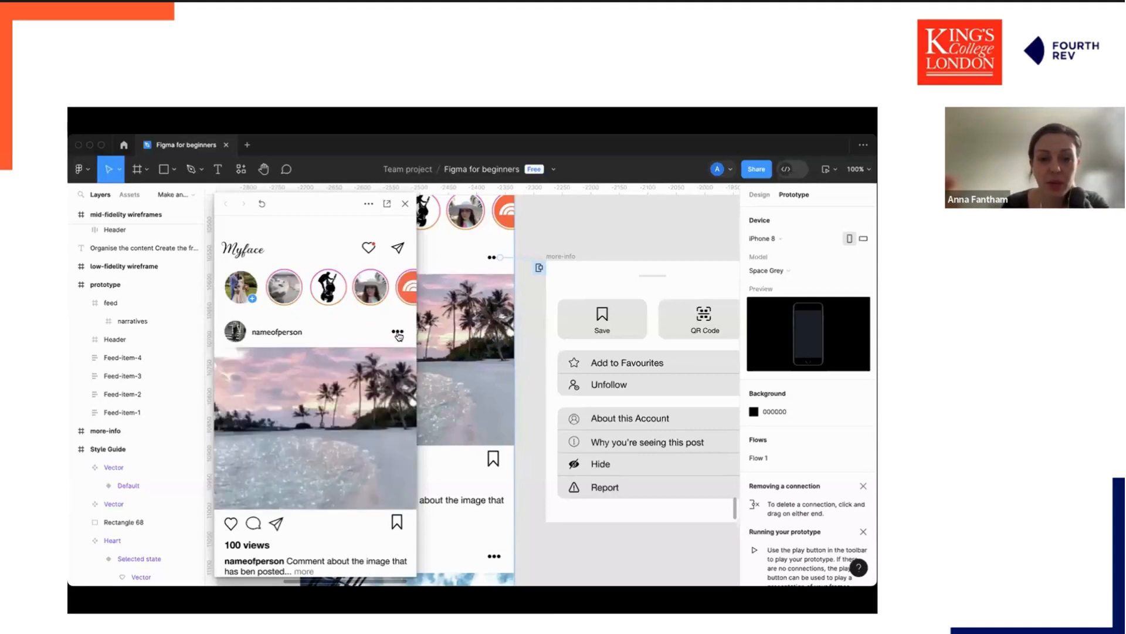
{"action": "left_click", "coordinate": [399, 333]}
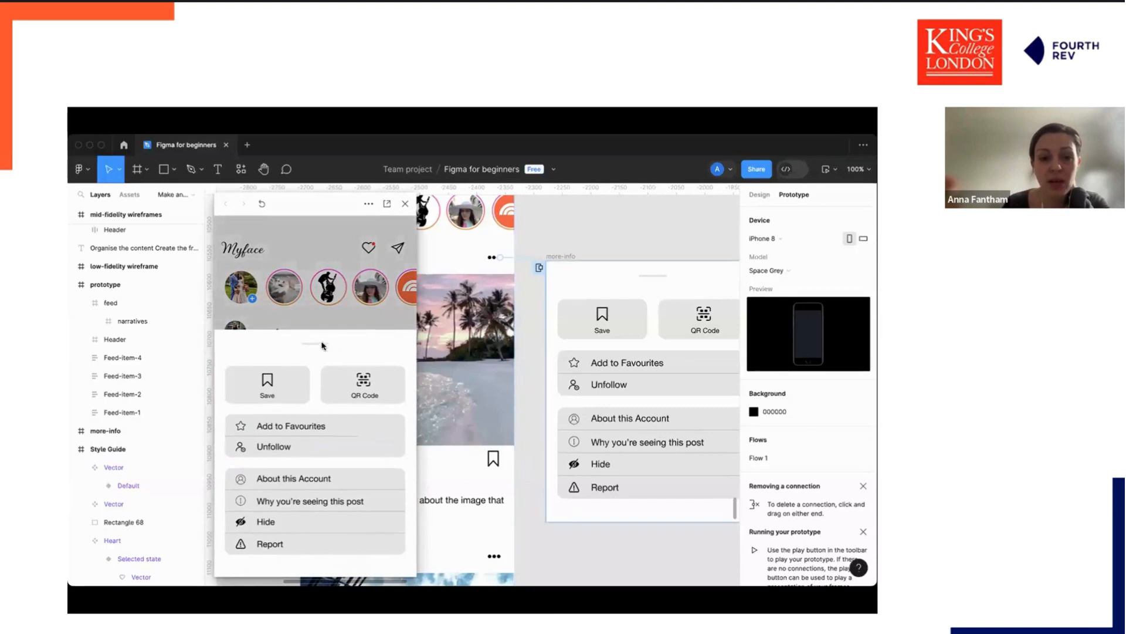
{"action": "left_click", "coordinate": [343, 315]}
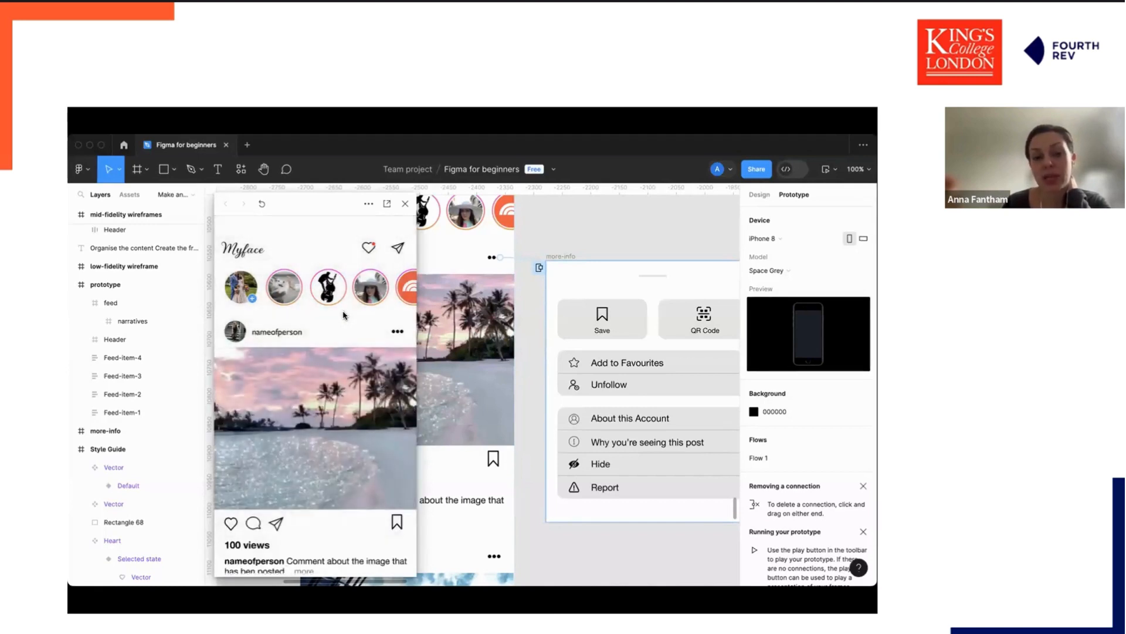
Set the prototype device to None.
{"action": "left_click", "coordinate": [789, 240]}
{"action": "scroll", "coordinate": [791, 244], "scroll_direction": "up", "scroll_amount": 5}
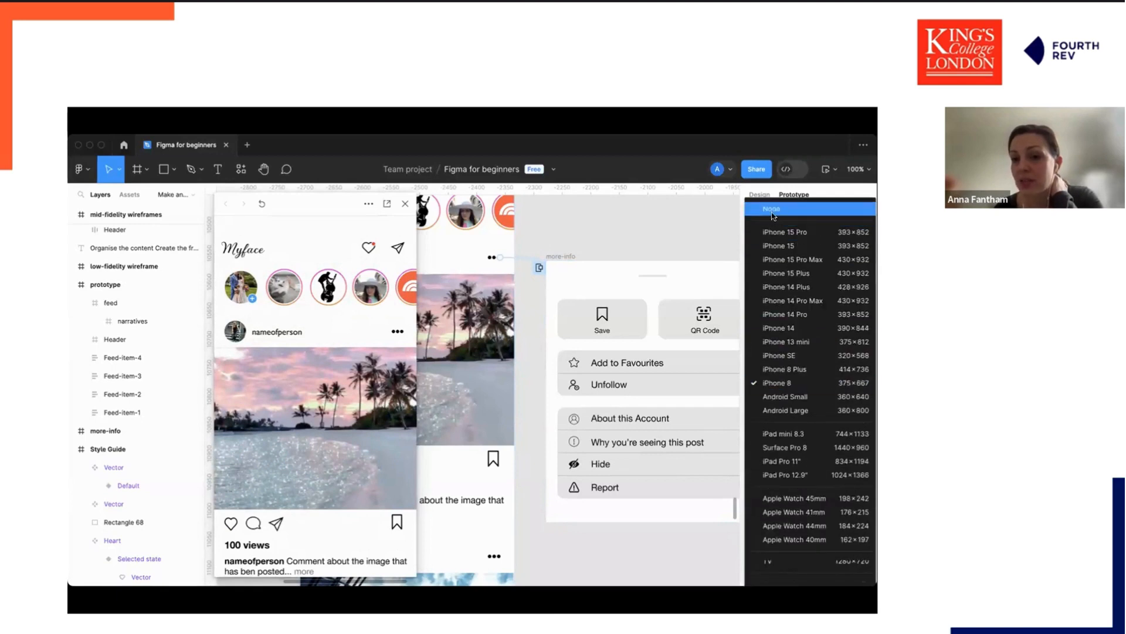
{"action": "left_click", "coordinate": [775, 214]}
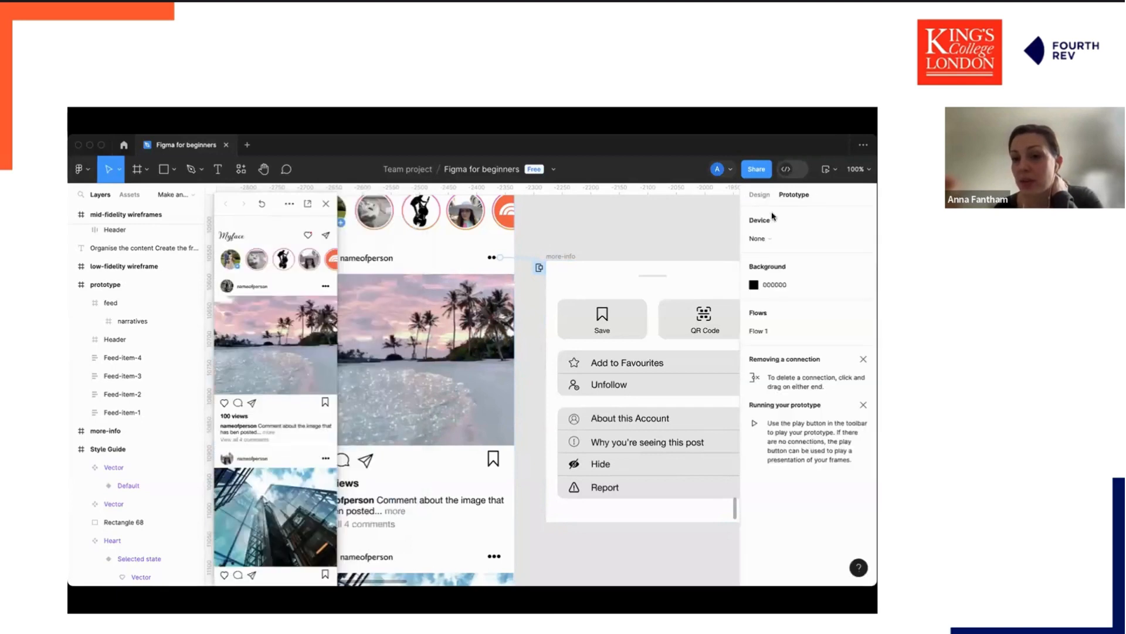
Present the prototype without a device frame and return to the design file.
{"action": "left_click", "coordinate": [835, 170]}
{"action": "left_click", "coordinate": [808, 200]}
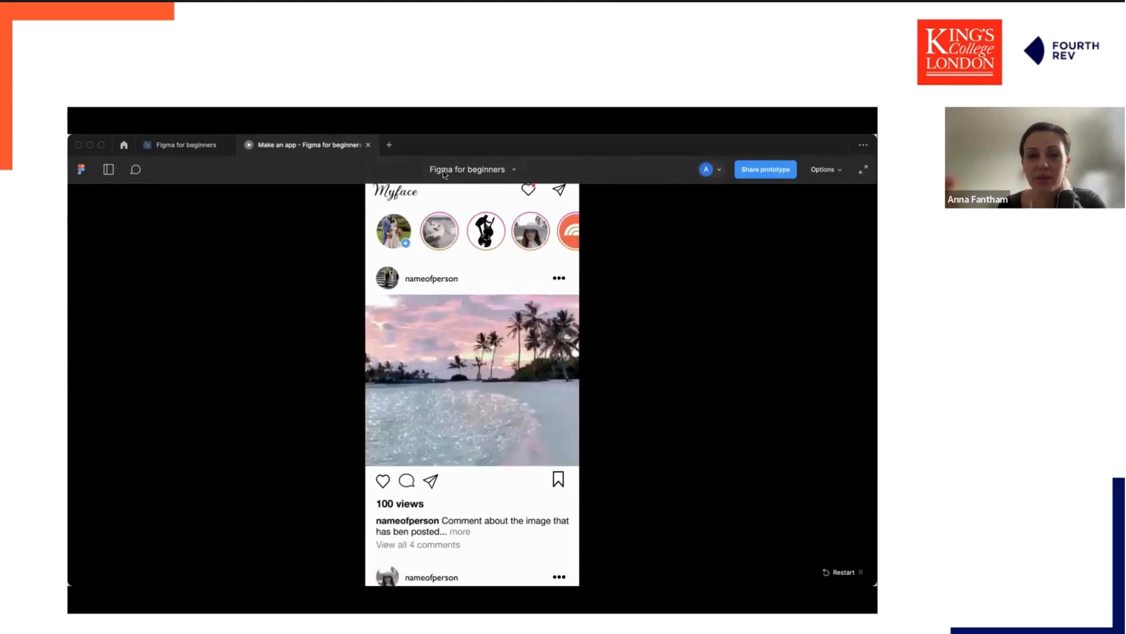
{"action": "left_click", "coordinate": [179, 147]}
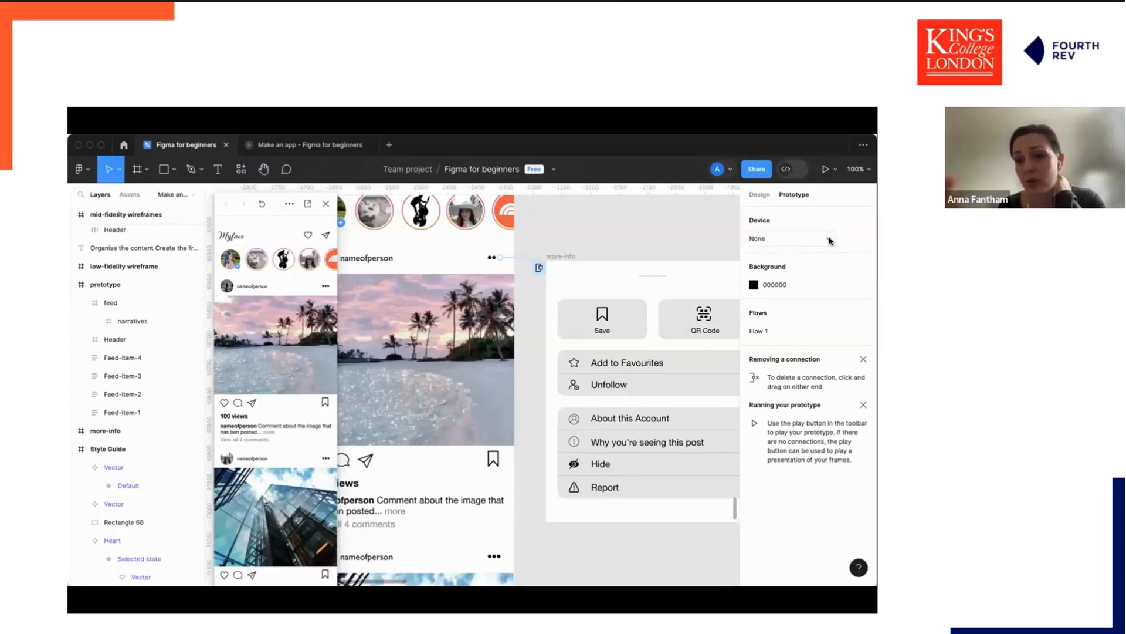
Set the prototype device to iPhone 13 mini with the Pink model.
{"action": "left_click", "coordinate": [812, 240]}
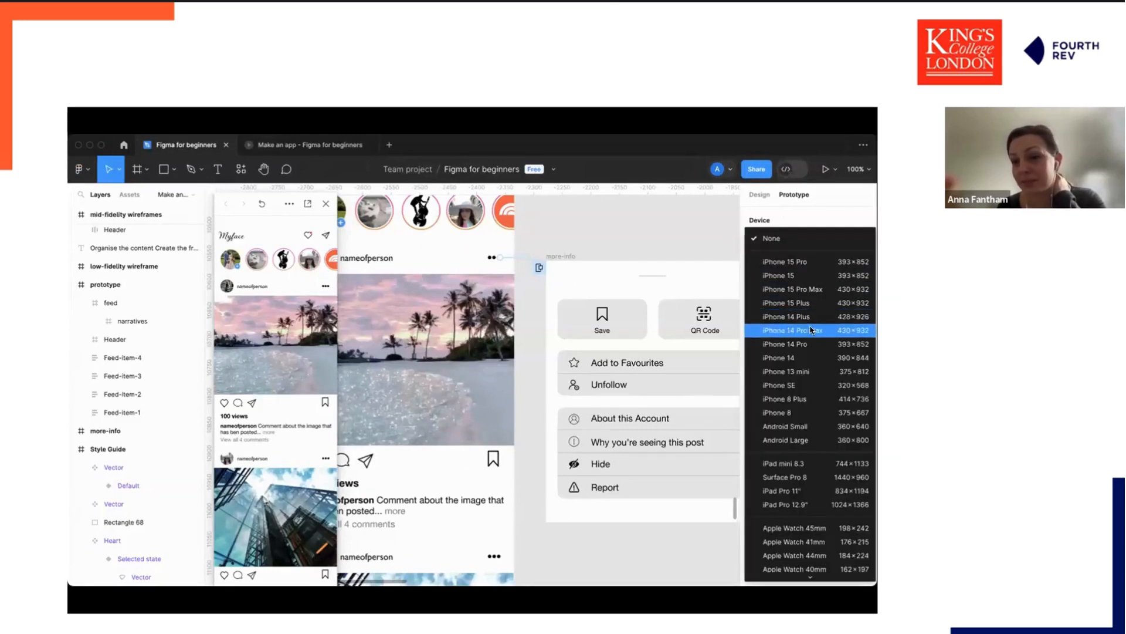
{"action": "left_click", "coordinate": [824, 374]}
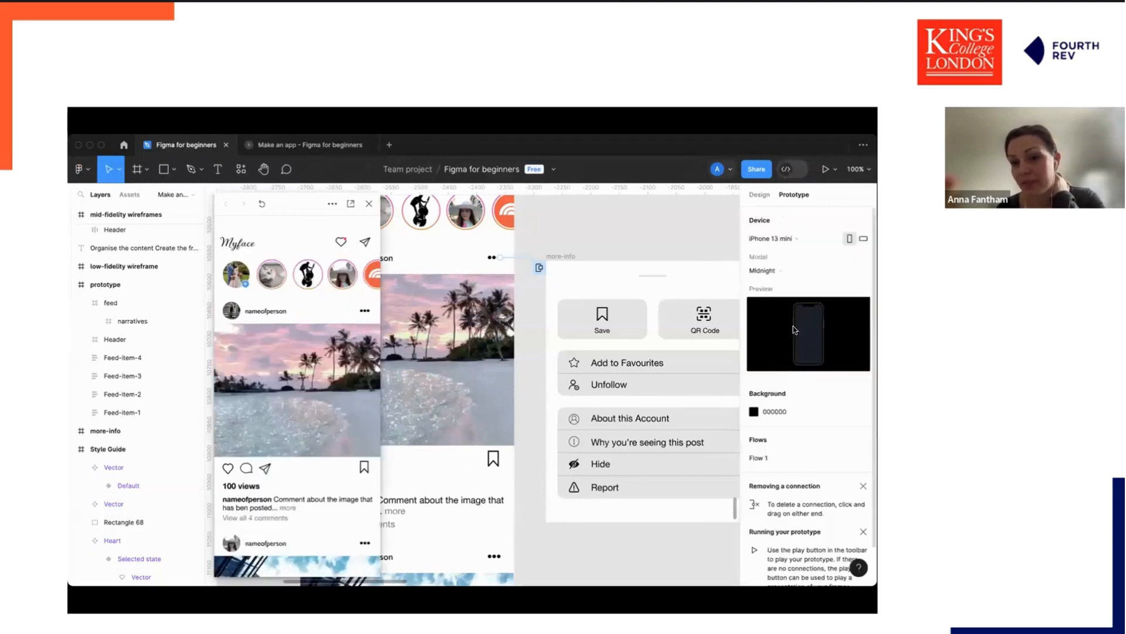
{"action": "left_click", "coordinate": [781, 274]}
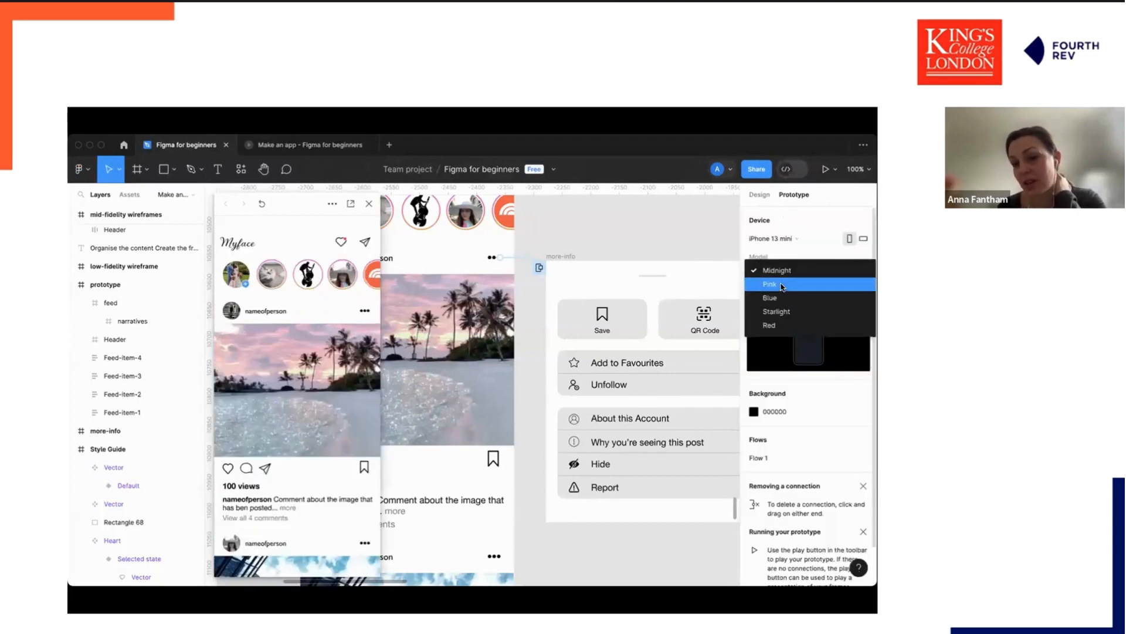
{"action": "left_click", "coordinate": [773, 290]}
Set the prototype device to iPhone 8 with the Silver model and close the preview window.
{"action": "left_click", "coordinate": [791, 243]}
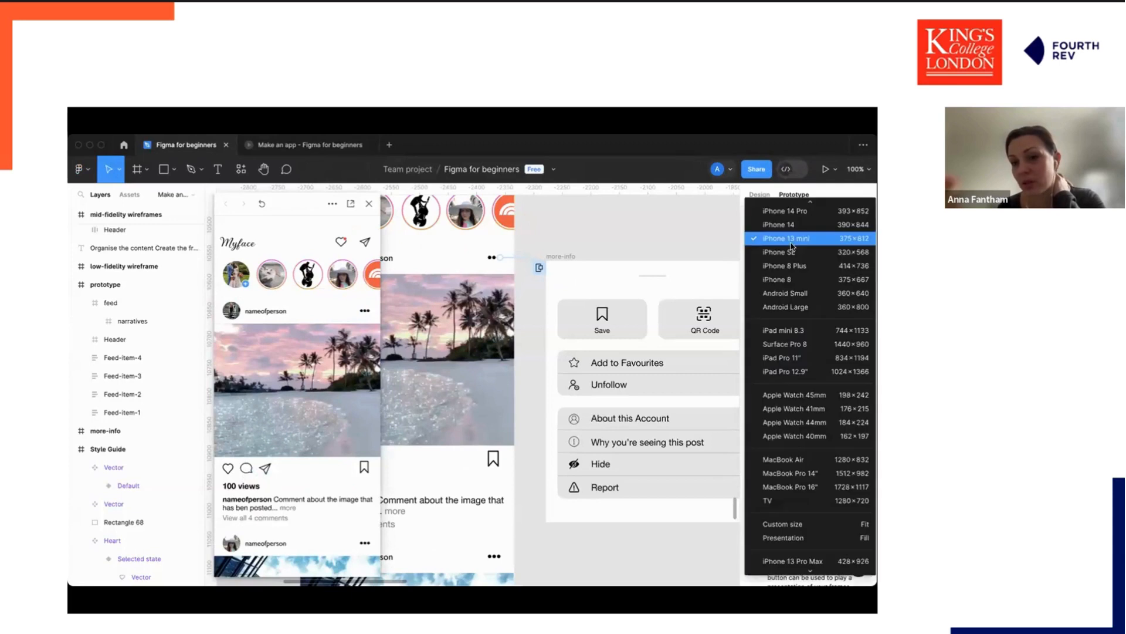
{"action": "scroll", "coordinate": [803, 282], "scroll_direction": "up", "scroll_amount": 5}
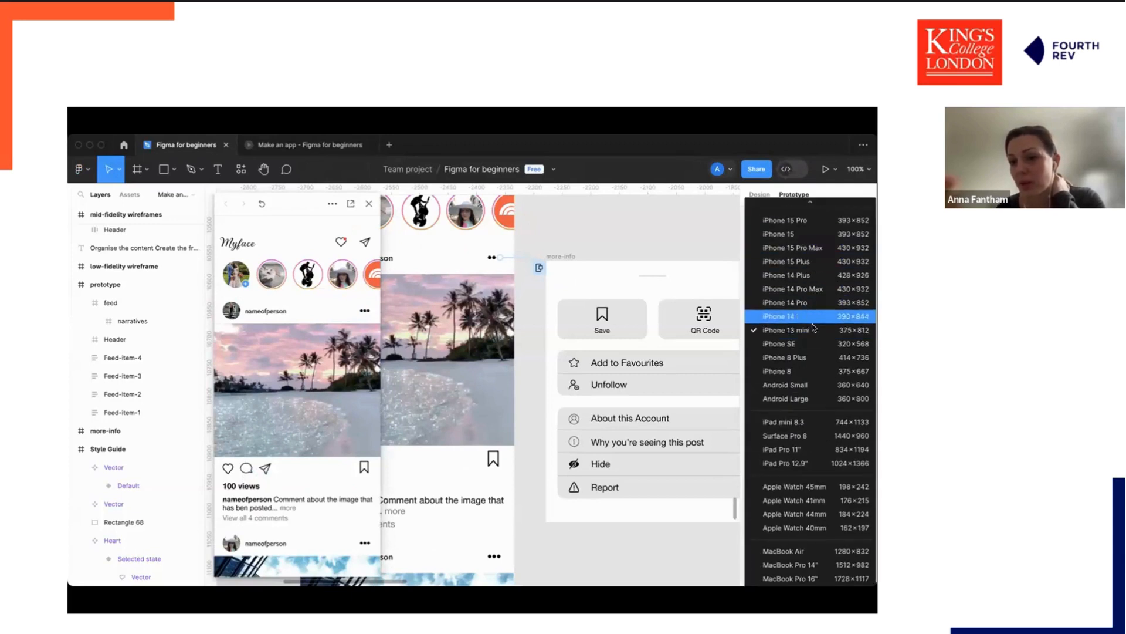
{"action": "left_click", "coordinate": [828, 369]}
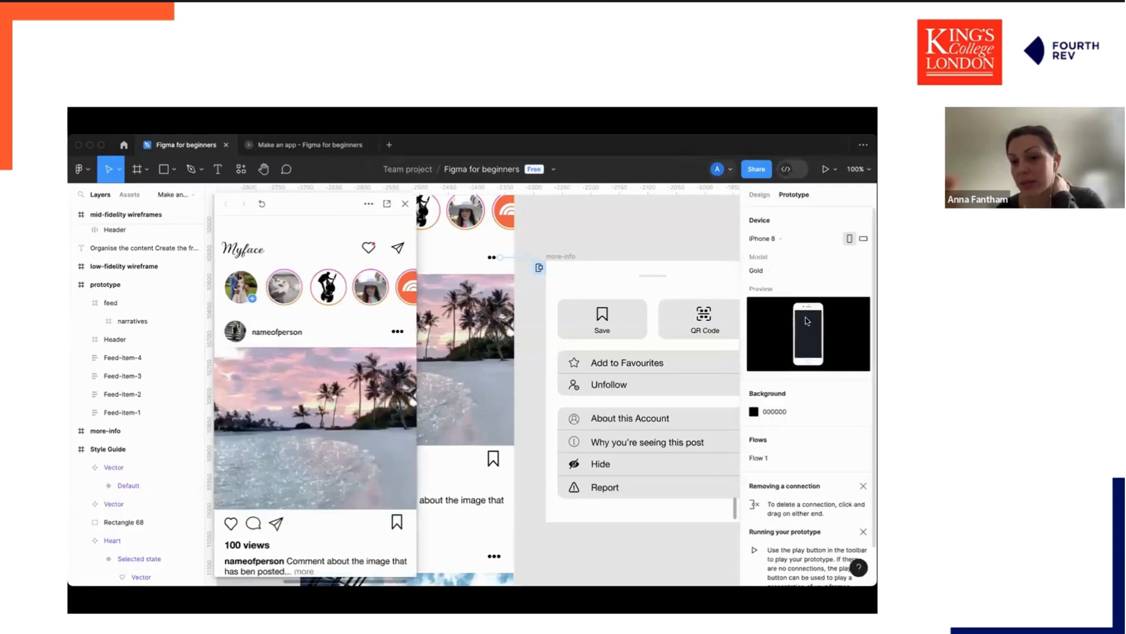
{"action": "left_click", "coordinate": [773, 274]}
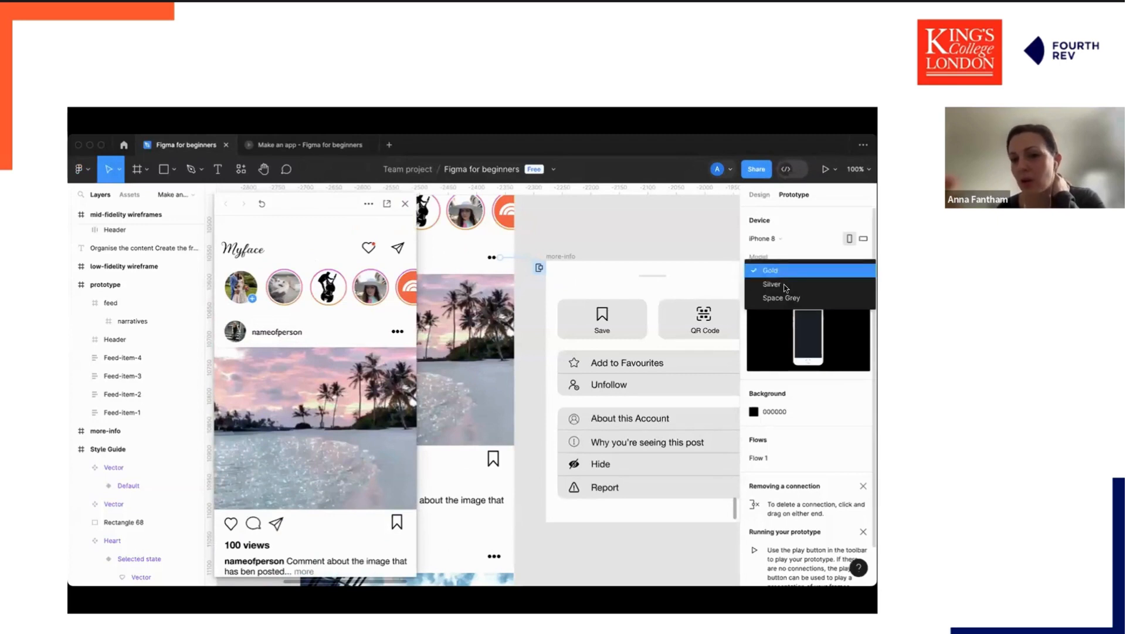
{"action": "left_click", "coordinate": [793, 298]}
{"action": "left_click", "coordinate": [787, 270]}
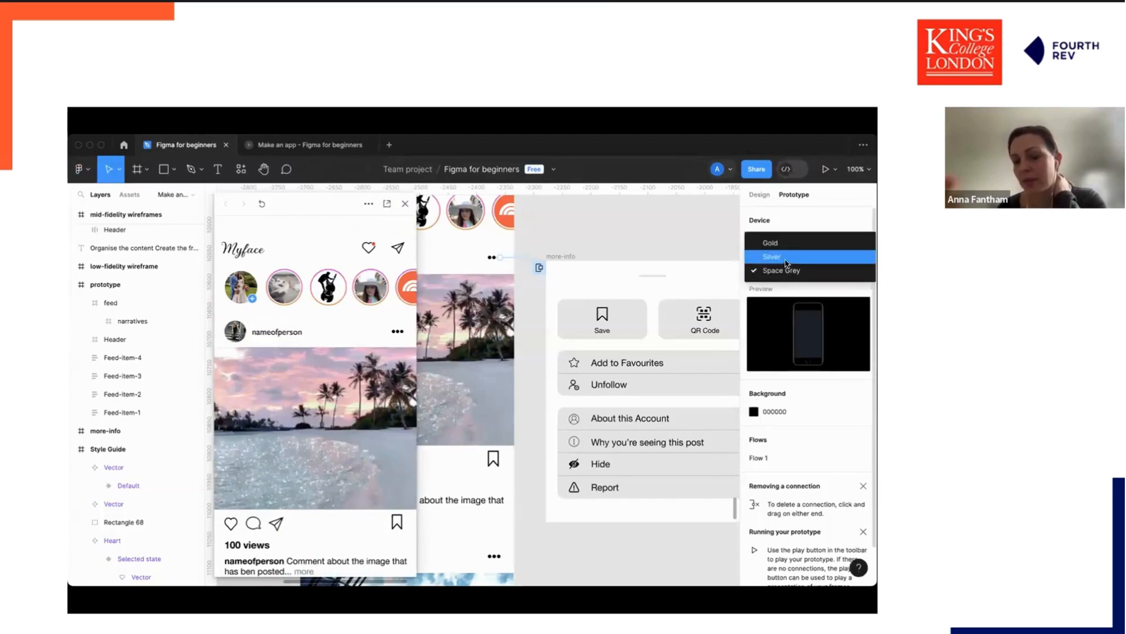
{"action": "left_click", "coordinate": [780, 256]}
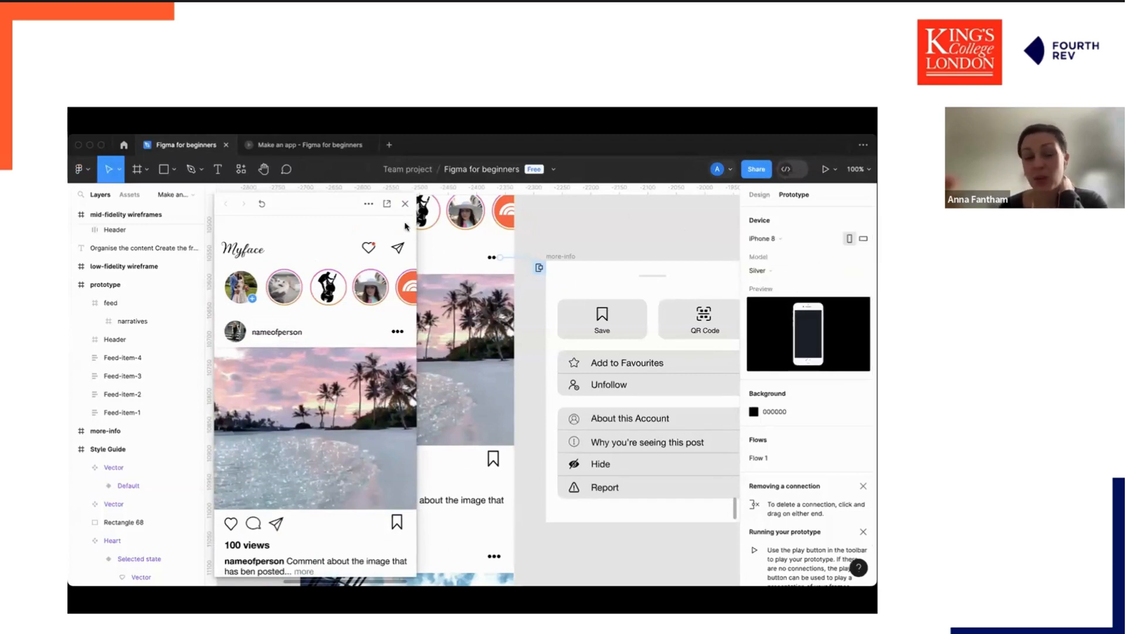
{"action": "left_click", "coordinate": [406, 204]}
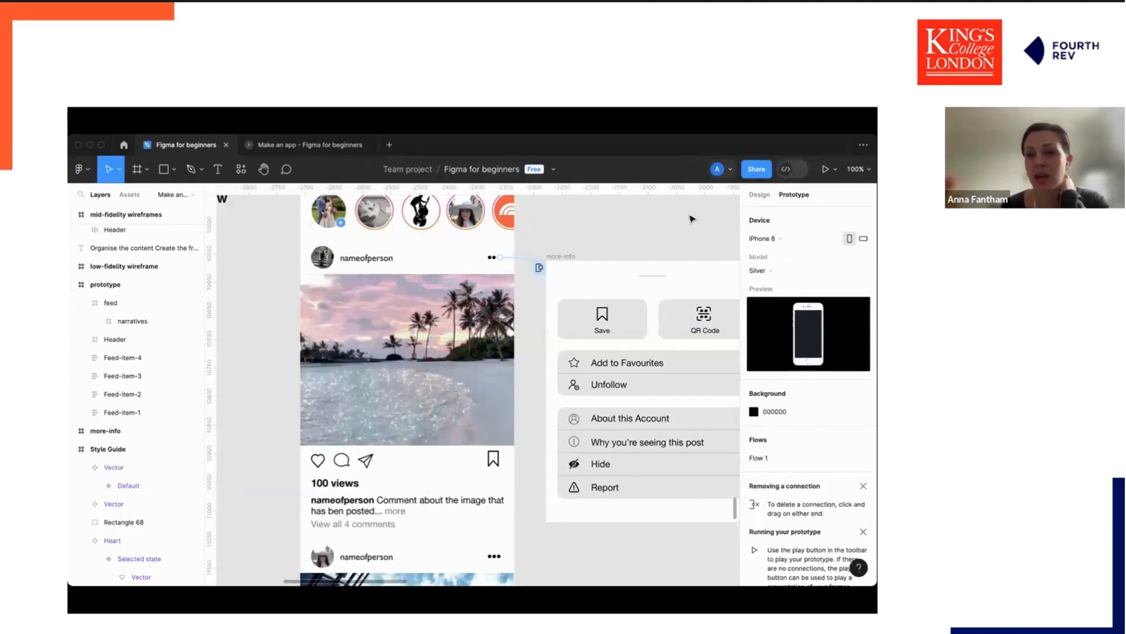